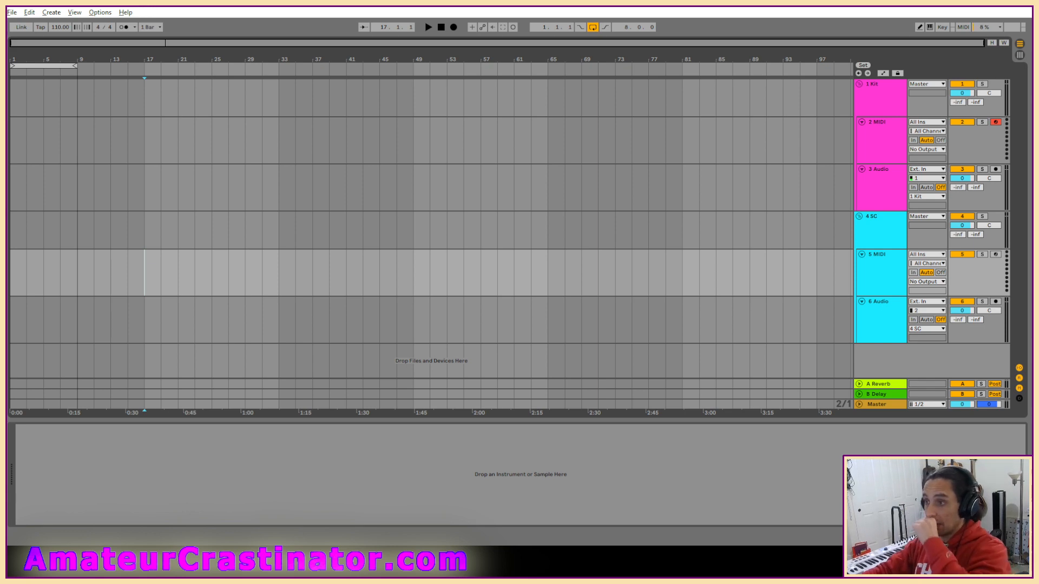
Start opening an existing Live Set and go up to the Live Recordings folder.
{"action": "left_click", "coordinate": [11, 12]}
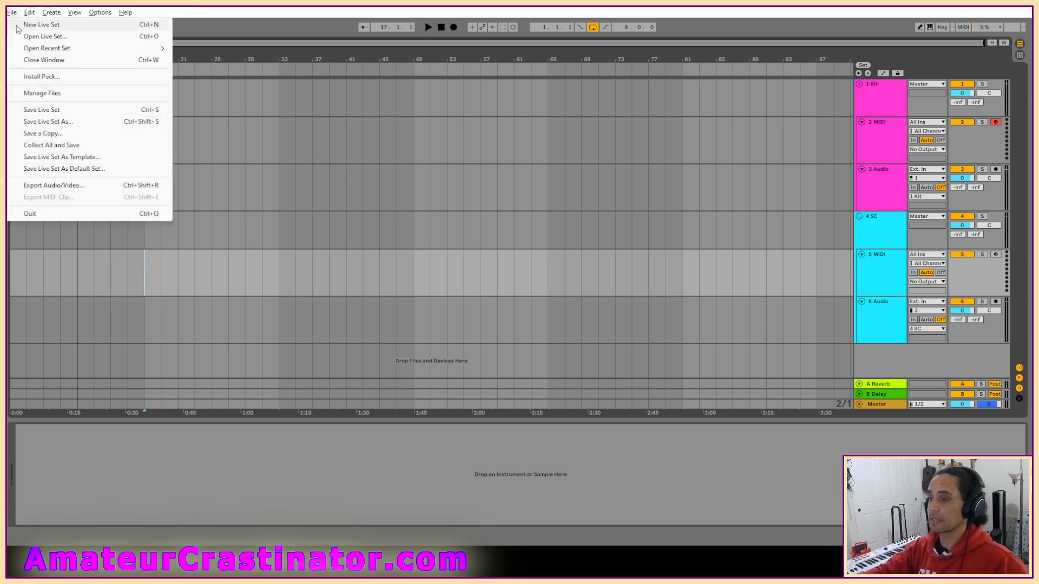
{"action": "left_click", "coordinate": [33, 37]}
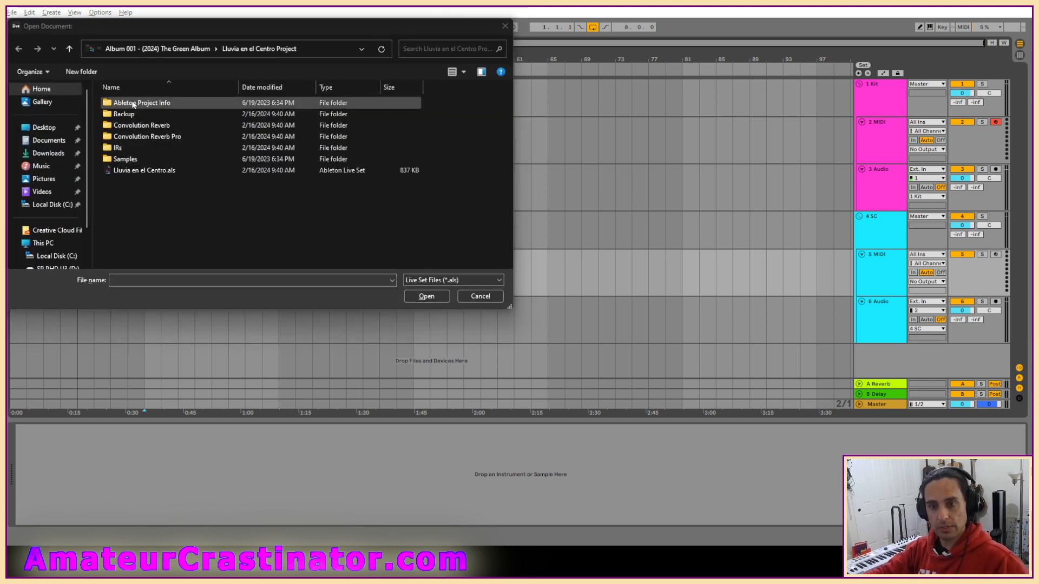
{"action": "left_click", "coordinate": [177, 52]}
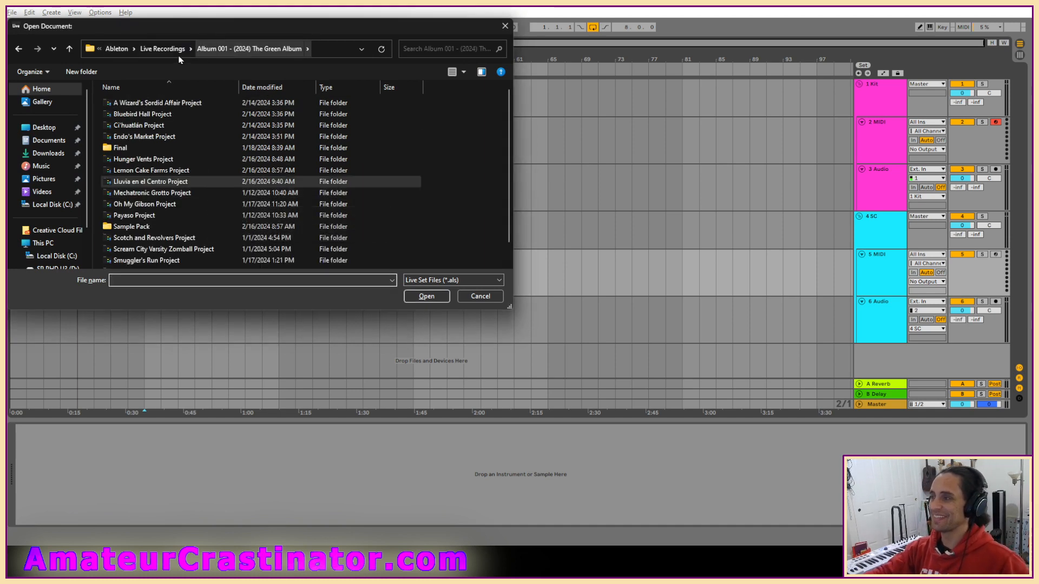
{"action": "left_click", "coordinate": [178, 50]}
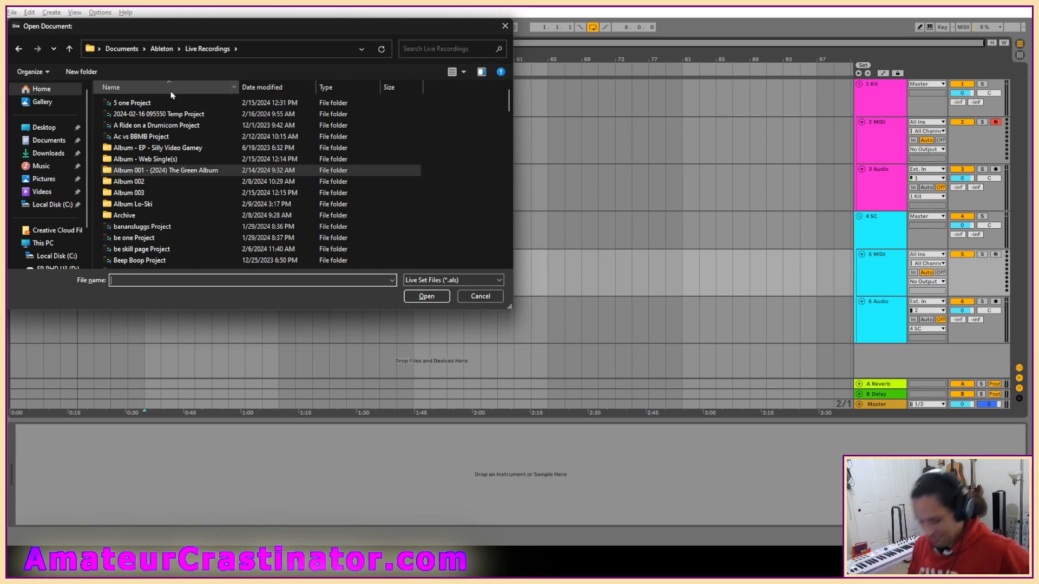
Look through the Live Recordings folder and inside its Album Lo-Ski subfolder for a project to open.
{"action": "scroll", "coordinate": [182, 192], "scroll_direction": "down", "scroll_amount": 1}
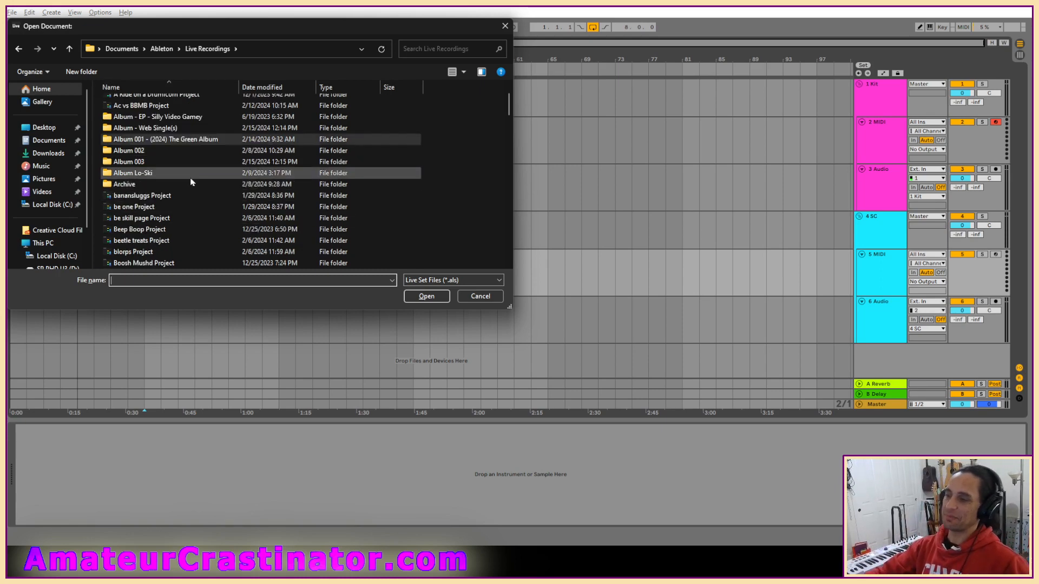
{"action": "double_click", "coordinate": [154, 174]}
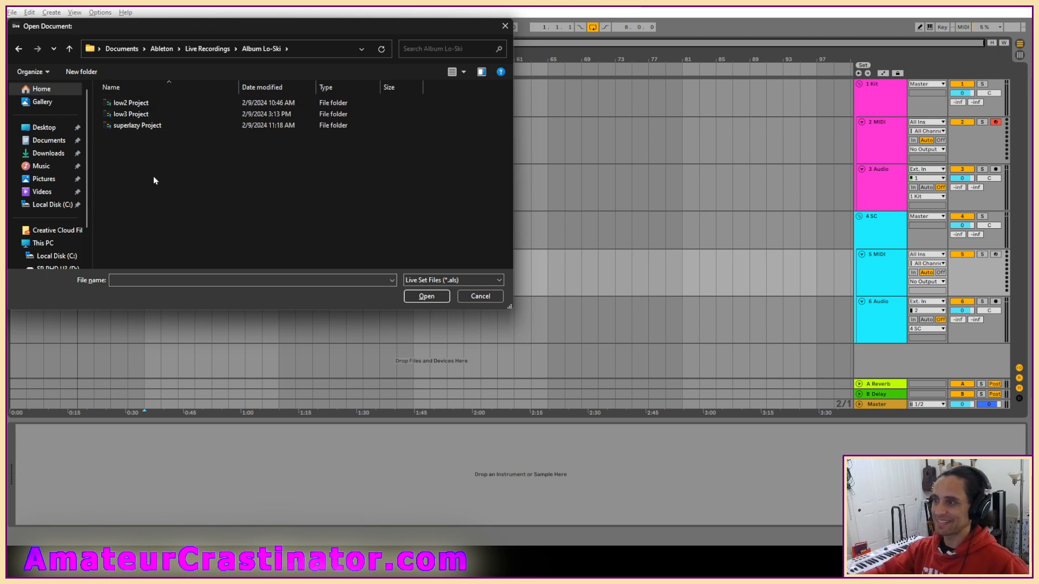
{"action": "key", "text": "alt+Left"}
{"action": "scroll", "coordinate": [221, 198], "scroll_direction": "down", "scroll_amount": 1}
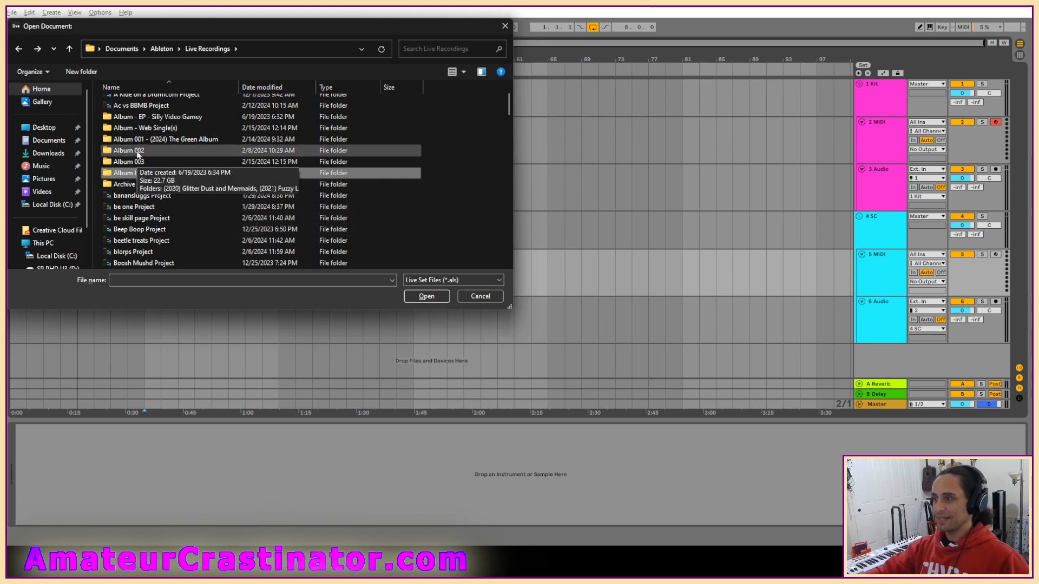
{"action": "scroll", "coordinate": [219, 193], "scroll_direction": "up", "scroll_amount": 1}
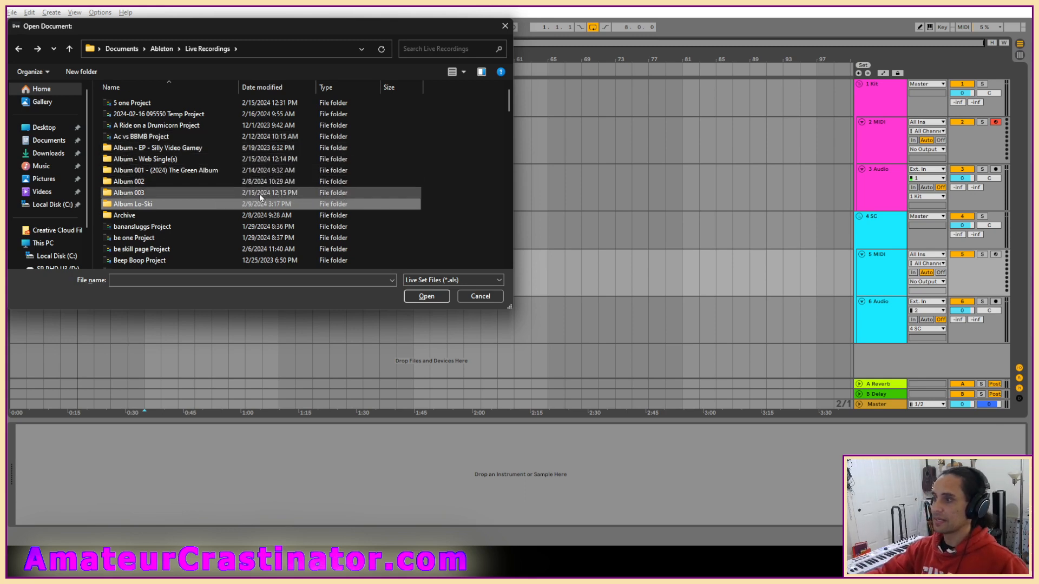
{"action": "scroll", "coordinate": [259, 194], "scroll_direction": "down", "scroll_amount": 1}
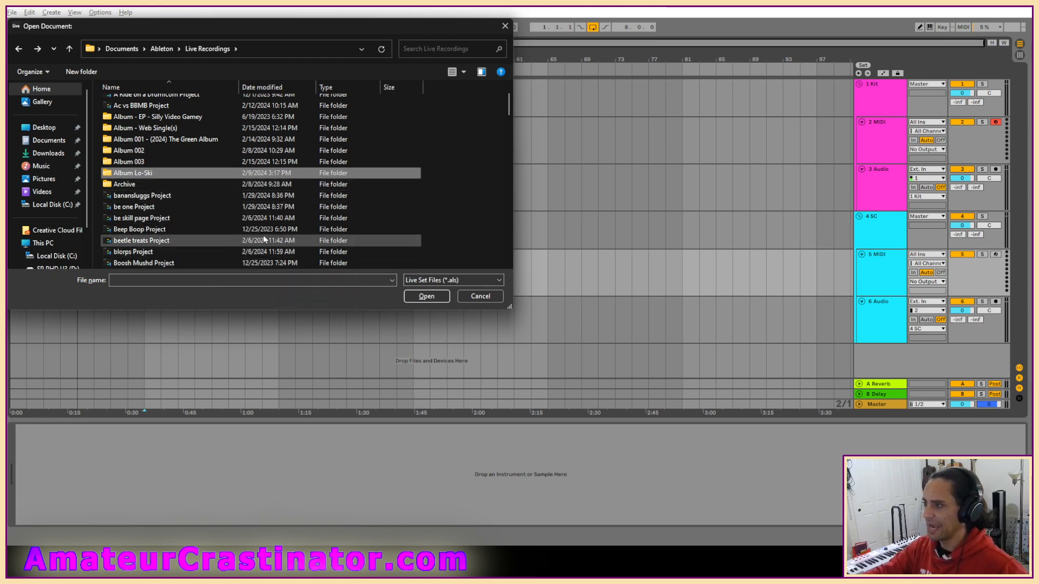
{"action": "scroll", "coordinate": [269, 171], "scroll_direction": "up", "scroll_amount": 1}
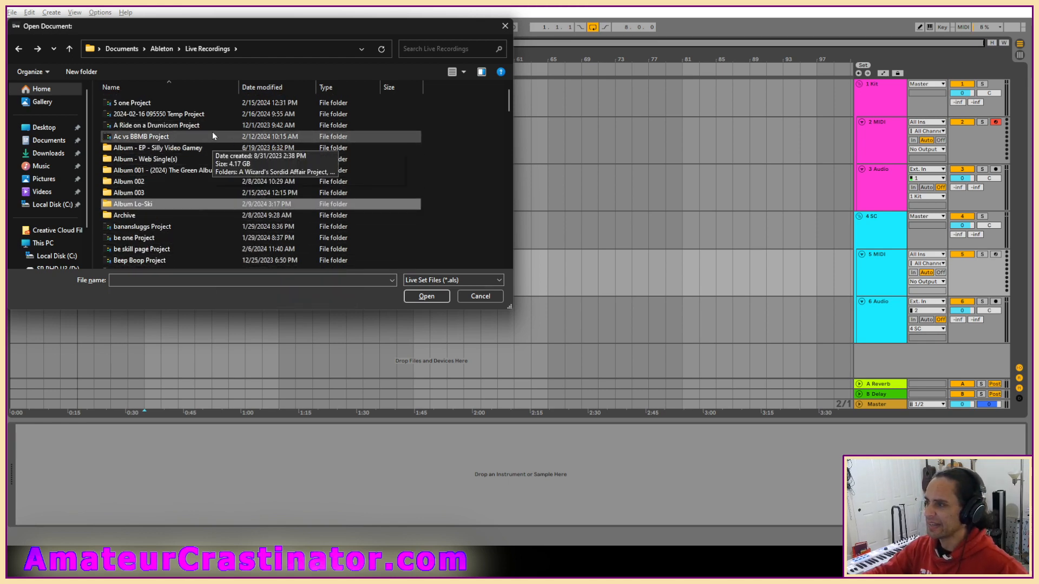
Open banansluggs.als from the banansluggs Project folder and play the arrangement from the beginning.
{"action": "double_click", "coordinate": [140, 227]}
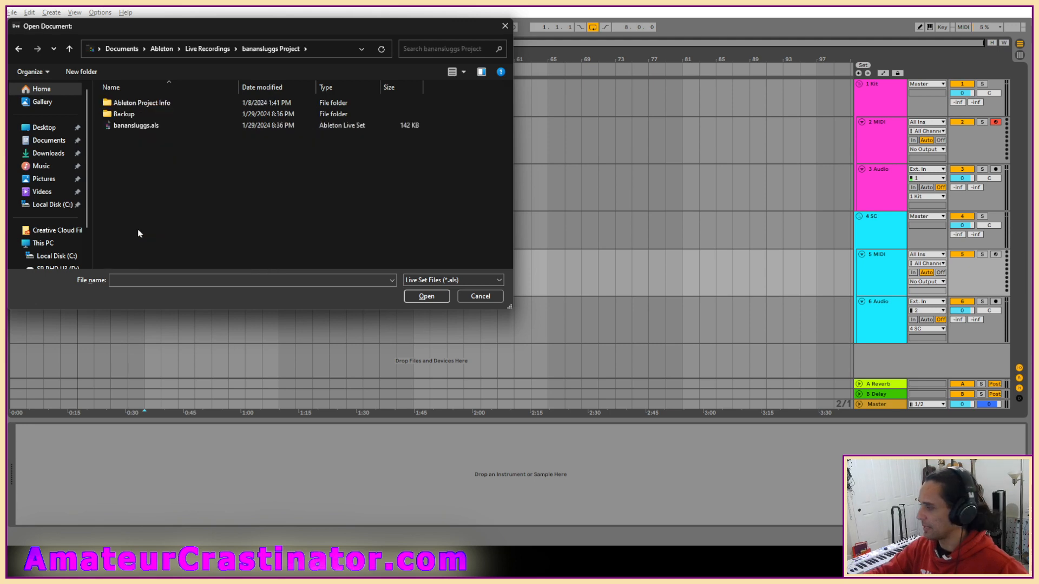
{"action": "double_click", "coordinate": [140, 126]}
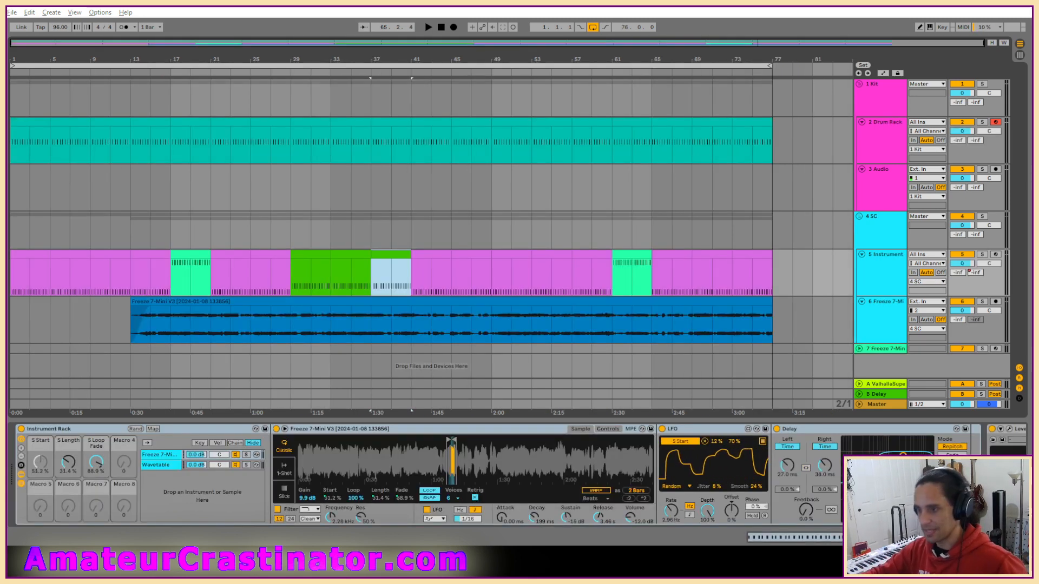
{"action": "left_click", "coordinate": [440, 27]}
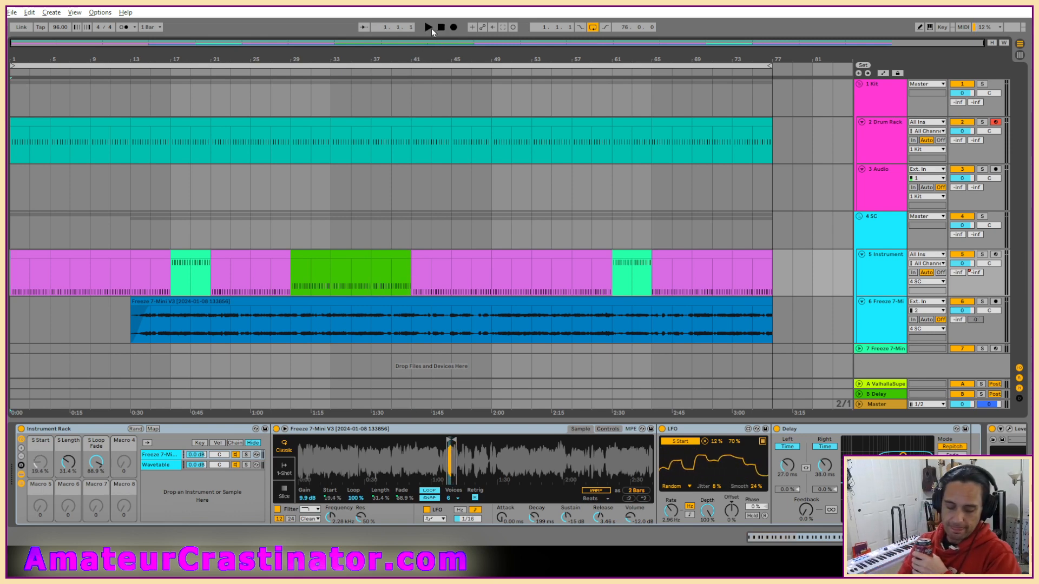
{"action": "left_click", "coordinate": [430, 28]}
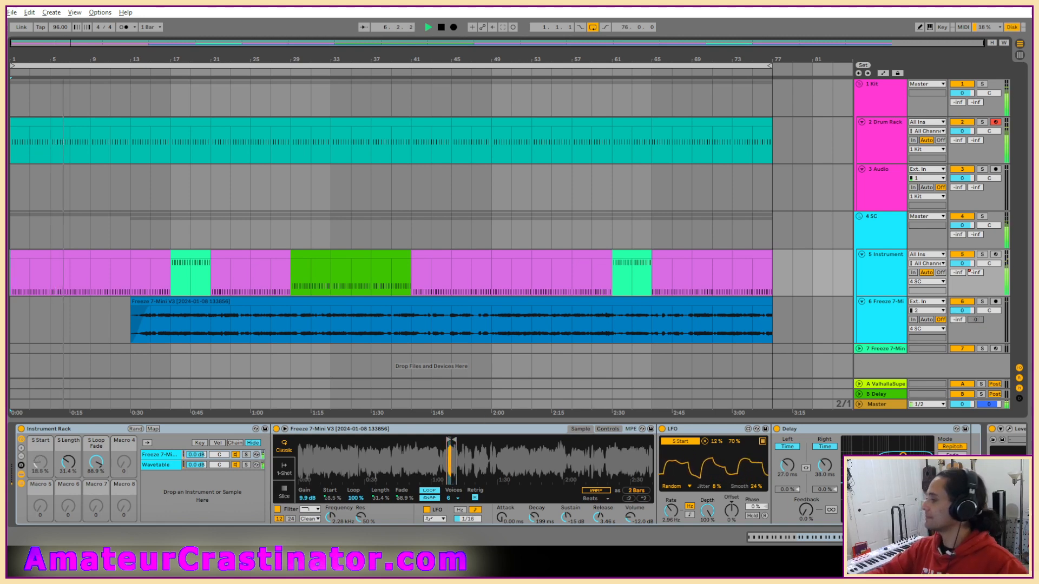
Solo the 5 Instrument track during playback and look over its device chain.
{"action": "scroll", "coordinate": [518, 475], "scroll_direction": "right", "scroll_amount": 10}
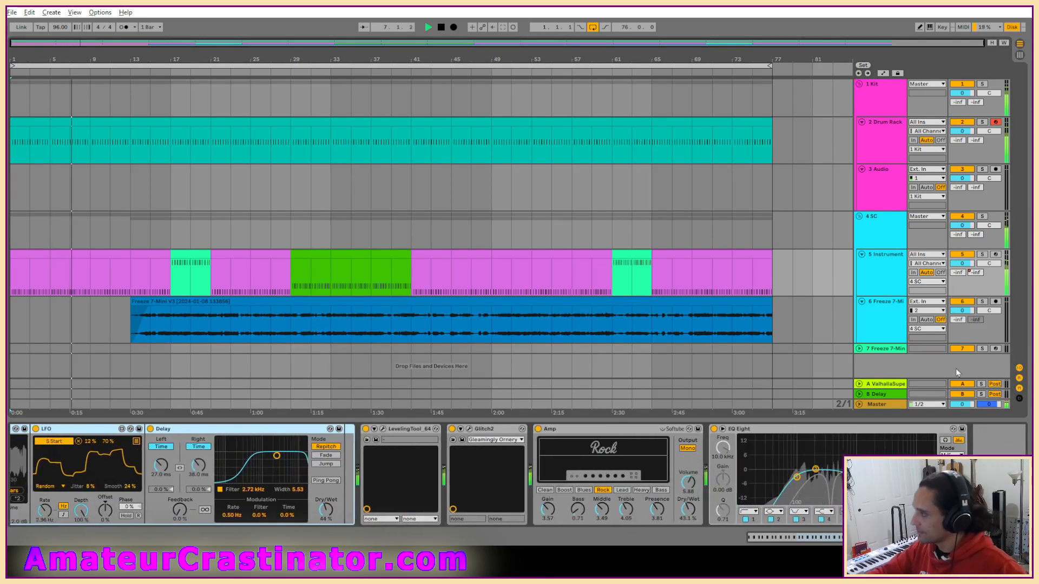
{"action": "left_click", "coordinate": [898, 277]}
{"action": "key", "text": "s"}
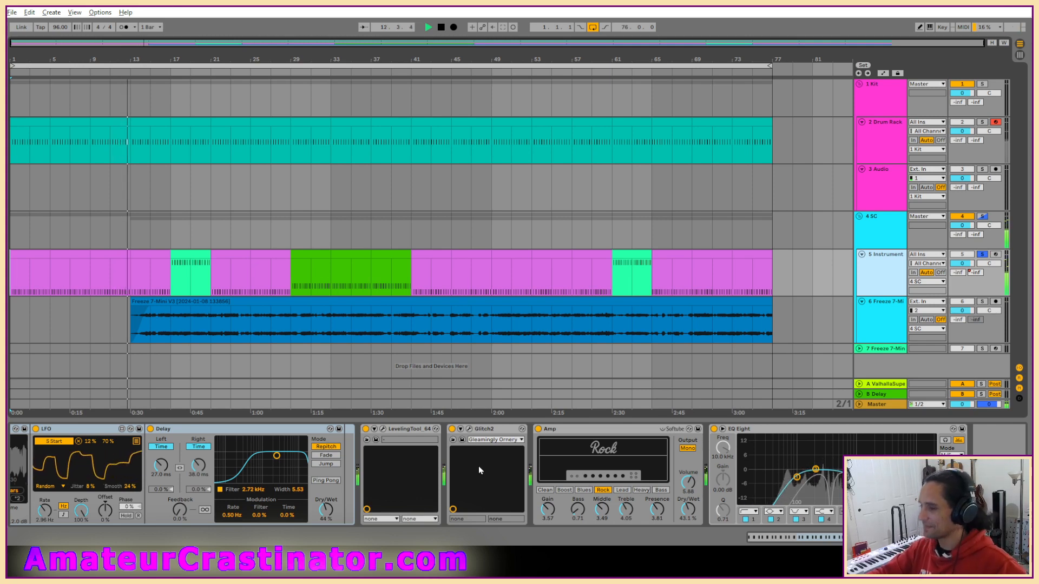
{"action": "scroll", "coordinate": [455, 473], "scroll_direction": "left", "scroll_amount": 3}
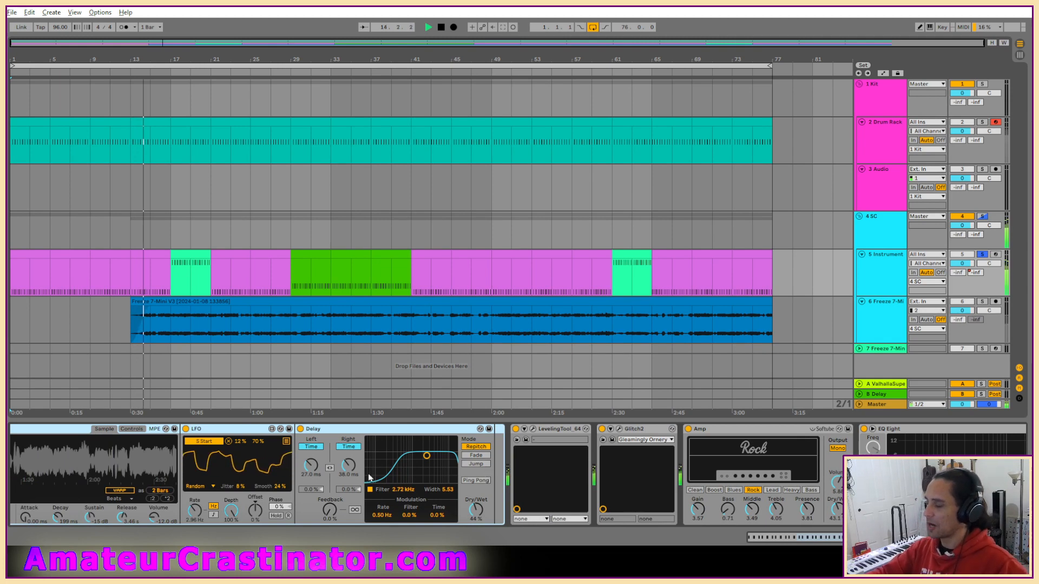
In the Instrument track's Glitch2 Stretcher, set grain size to 44.1 ms, GM depth to -30.4 ms and GM release to 67.85 ms.
{"action": "scroll", "coordinate": [597, 477], "scroll_direction": "right", "scroll_amount": 3}
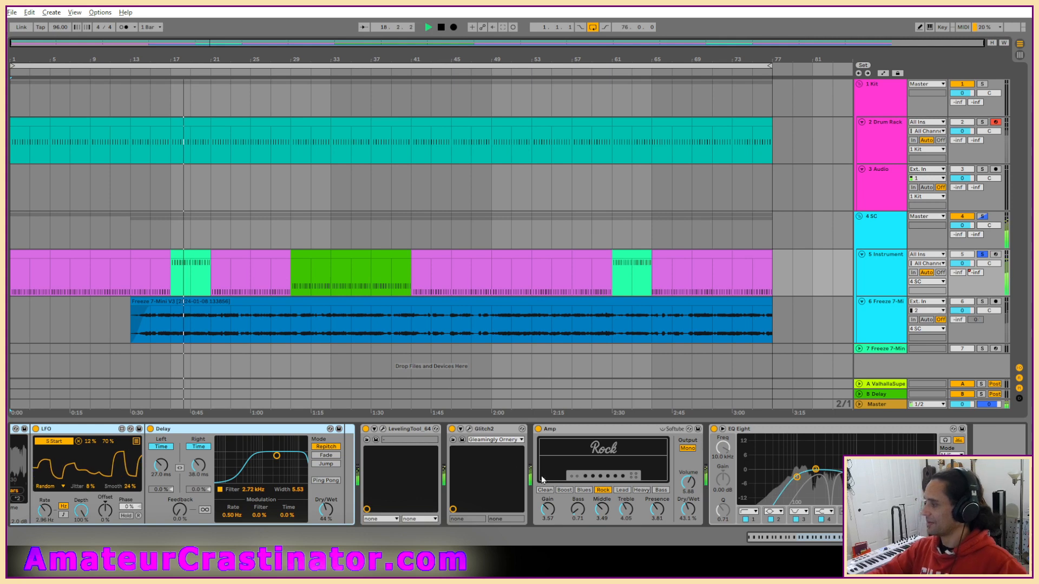
{"action": "left_click", "coordinate": [469, 429]}
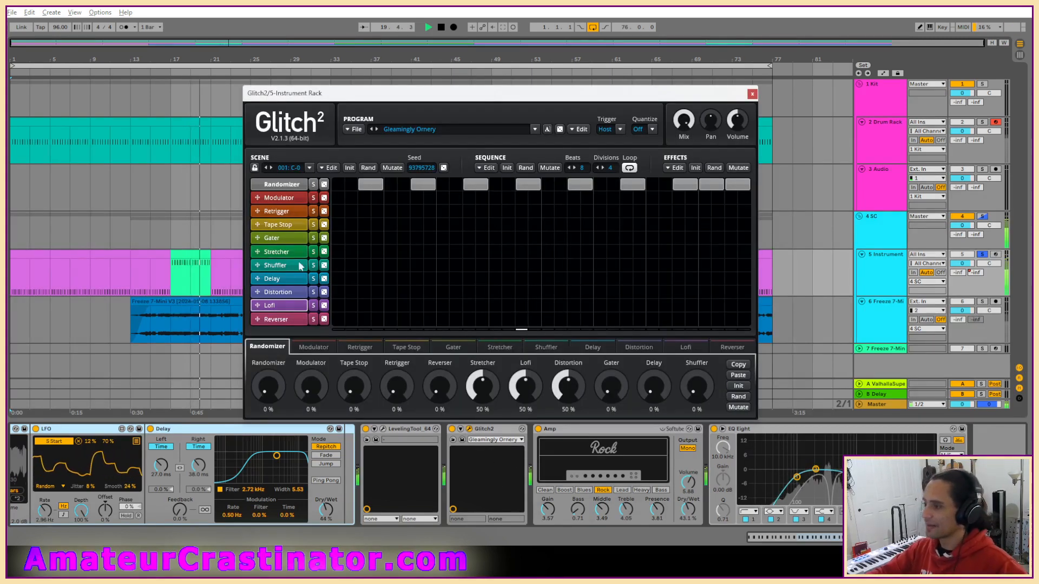
{"action": "left_click", "coordinate": [277, 251]}
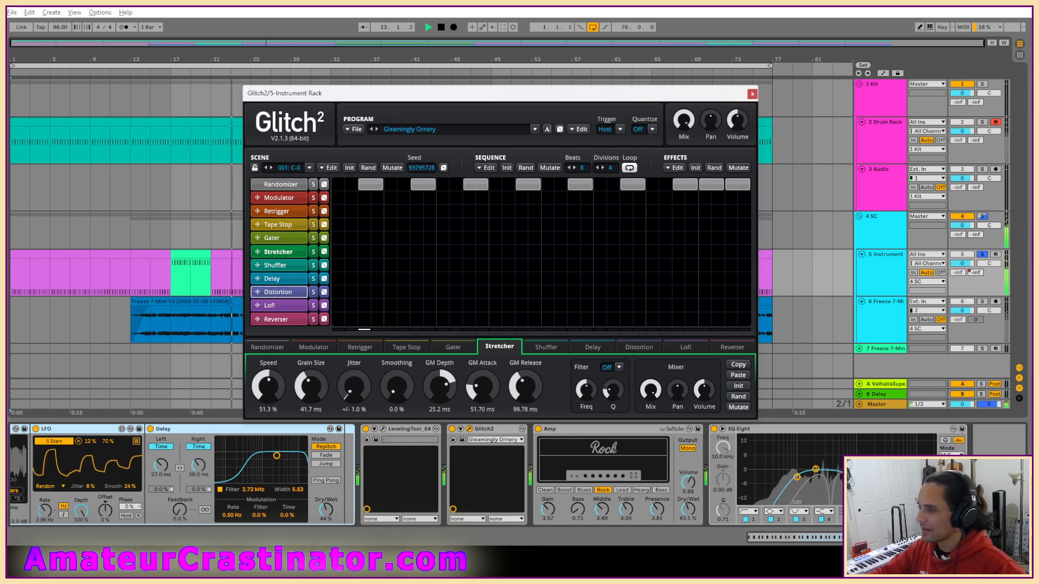
{"action": "left_click_drag", "start_coordinate": [436, 387], "coordinate": [436, 400]}
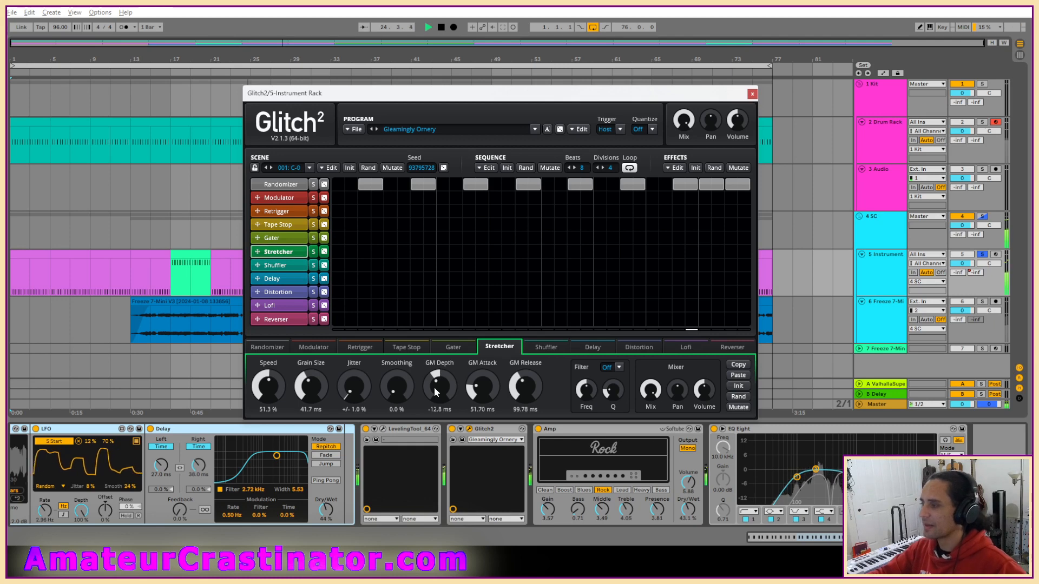
{"action": "left_click_drag", "start_coordinate": [434, 388], "coordinate": [434, 392]}
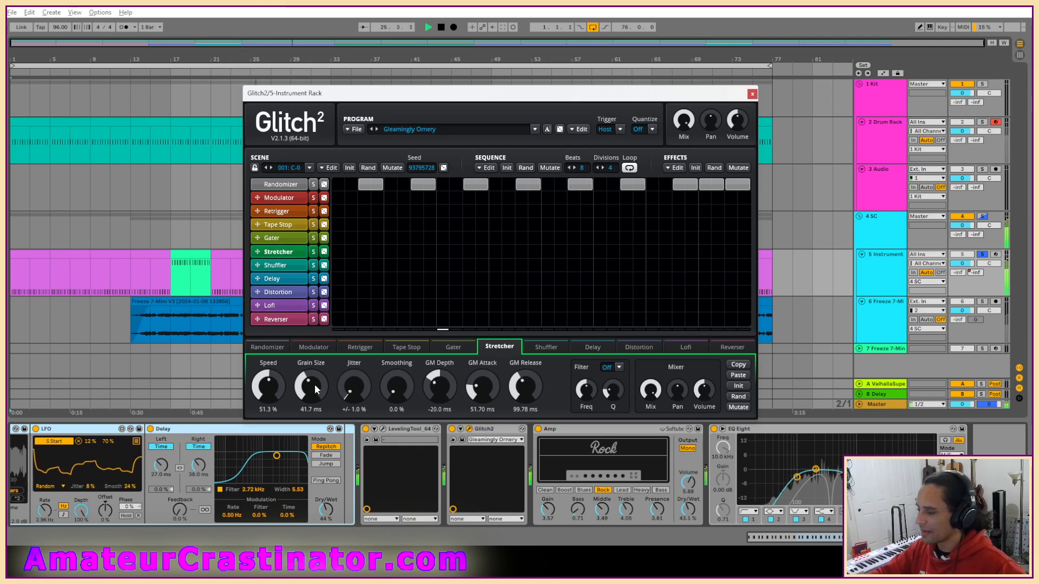
{"action": "left_click_drag", "start_coordinate": [311, 387], "coordinate": [311, 388]}
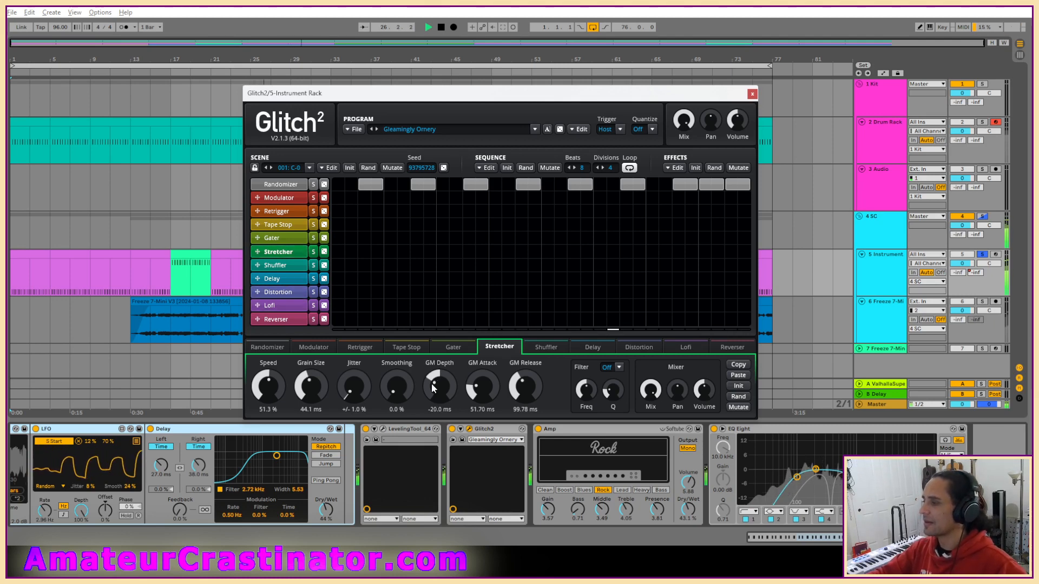
{"action": "left_click_drag", "start_coordinate": [441, 385], "coordinate": [440, 392]}
{"action": "left_click_drag", "start_coordinate": [524, 386], "coordinate": [486, 383]}
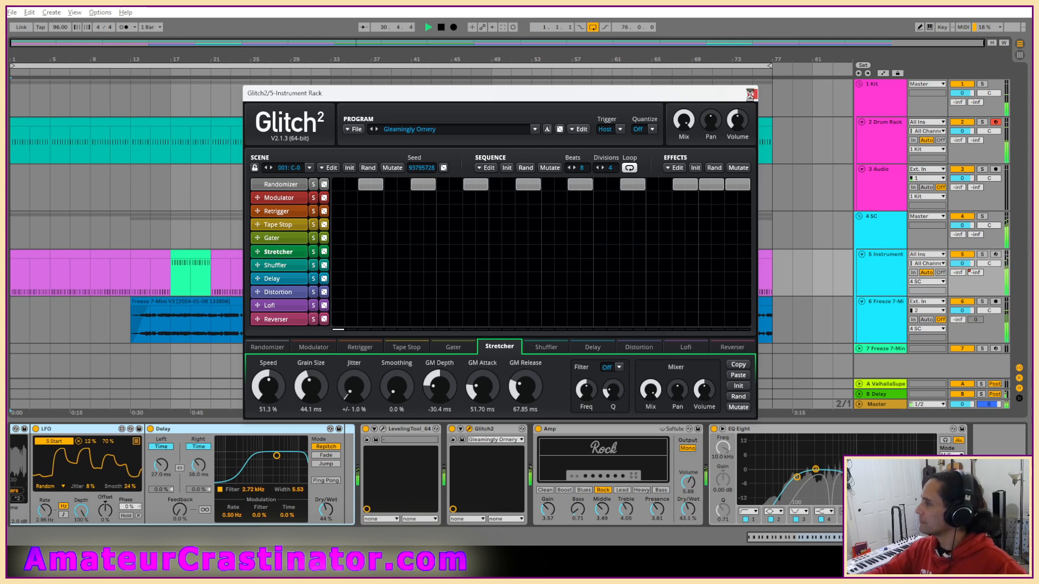
{"action": "left_click", "coordinate": [752, 93]}
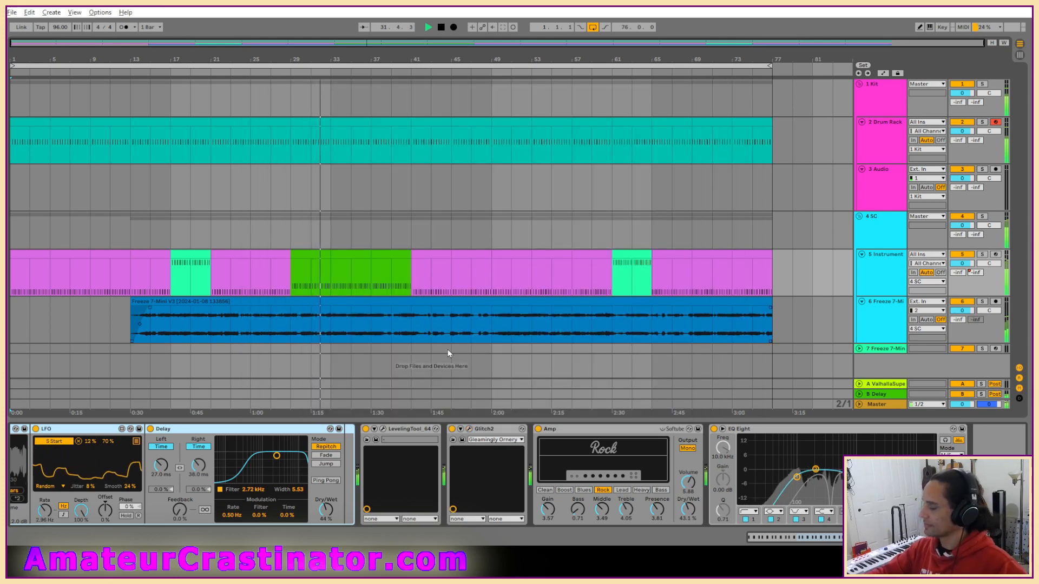
Solo the 6 Freeze 7-Mini audio track to hear it alone, and restore the full mix.
{"action": "left_click", "coordinate": [780, 329]}
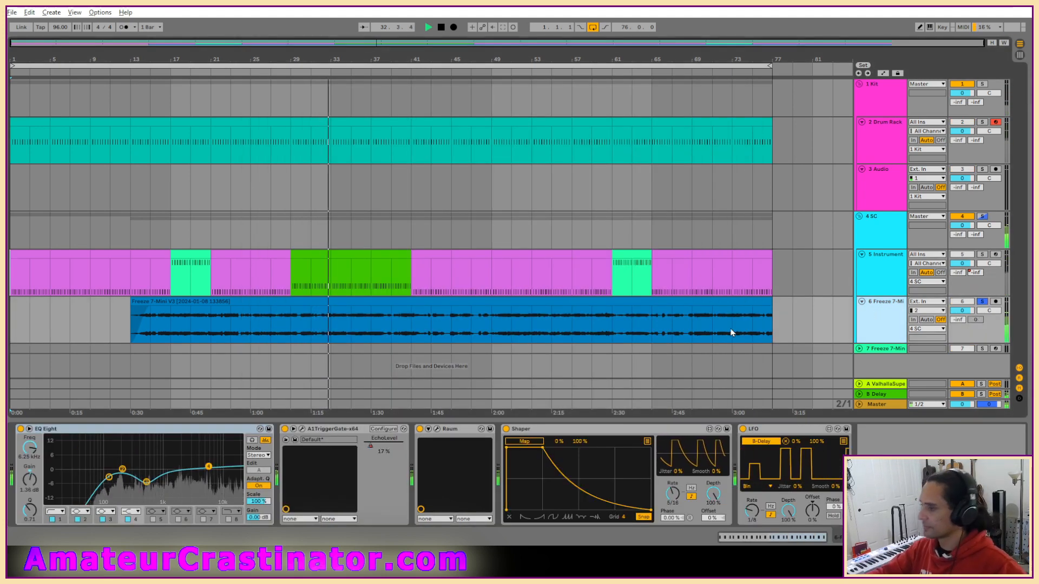
{"action": "key", "text": "s"}
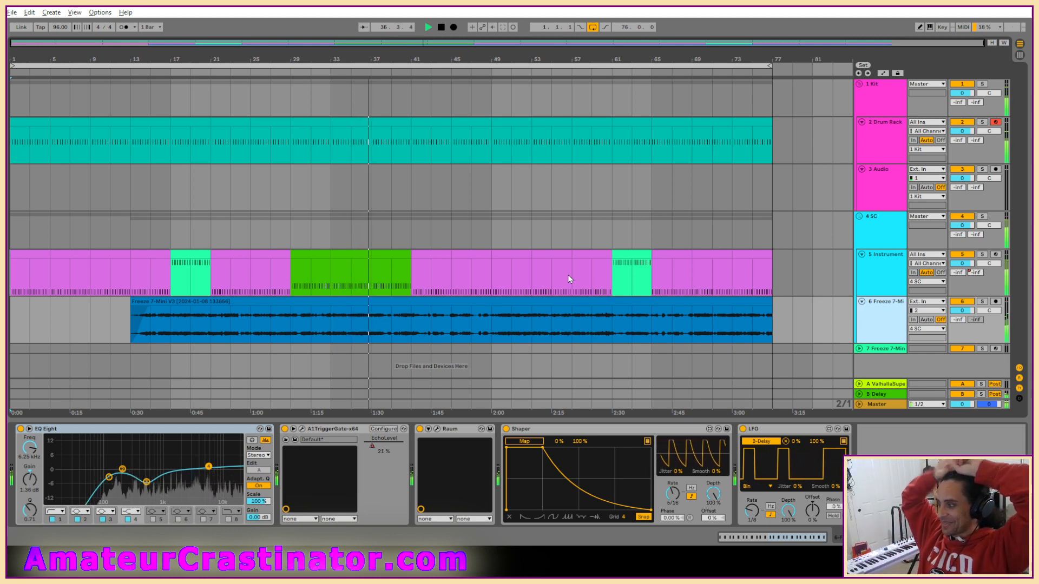
Delete the empty 3 Audio track from the kit group.
{"action": "key", "text": "Delete"}
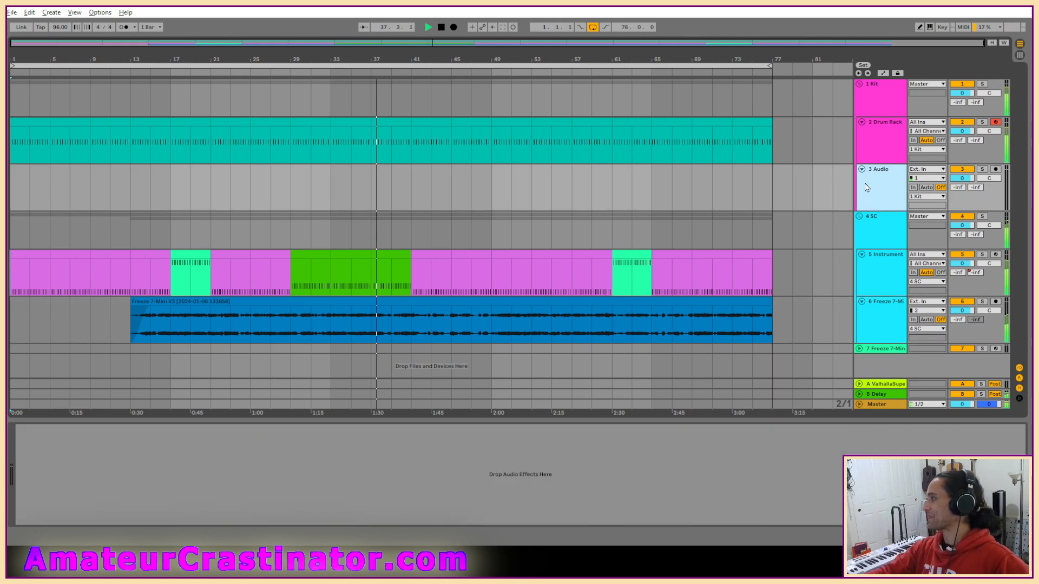
{"action": "left_click", "coordinate": [868, 188]}
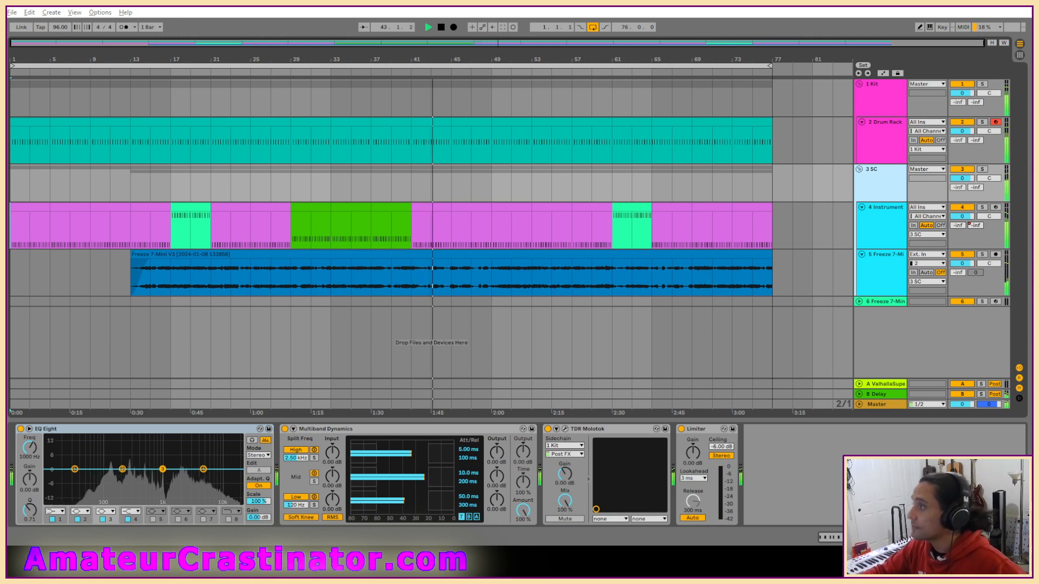
Insert an audio track below the Instrument track and copy the Freeze 7-Mini clip onto it at the same position.
{"action": "left_click", "coordinate": [865, 289]}
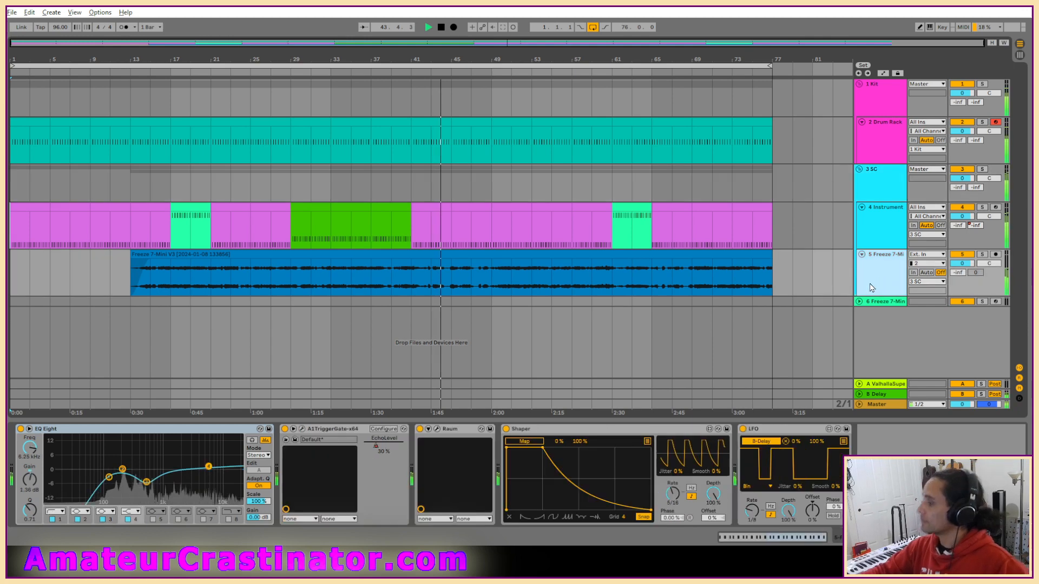
{"action": "left_click", "coordinate": [879, 243]}
{"action": "key", "text": "ctrl+t"}
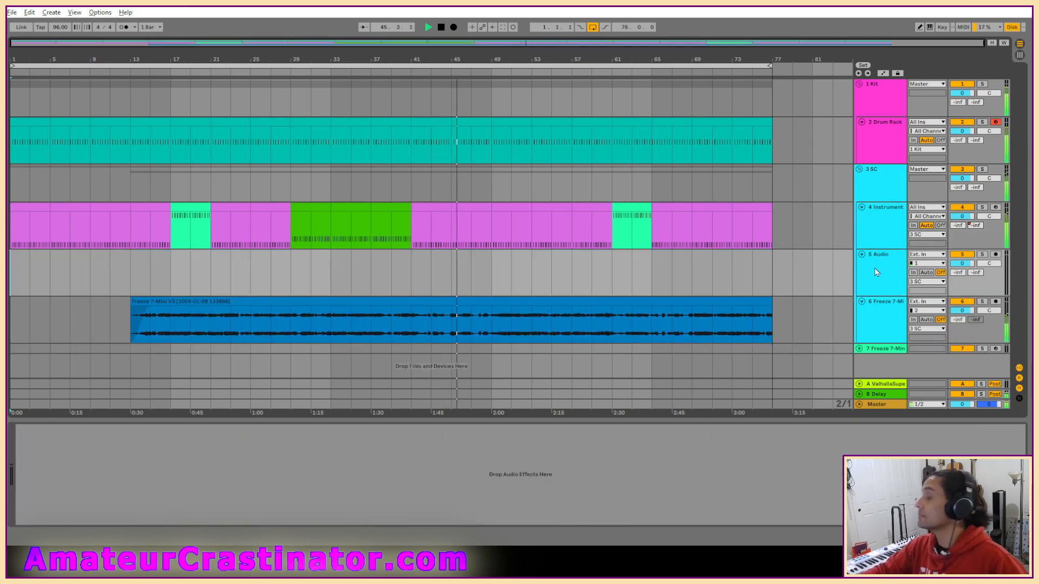
{"action": "left_click_drag", "start_coordinate": [223, 301], "coordinate": [225, 287]}
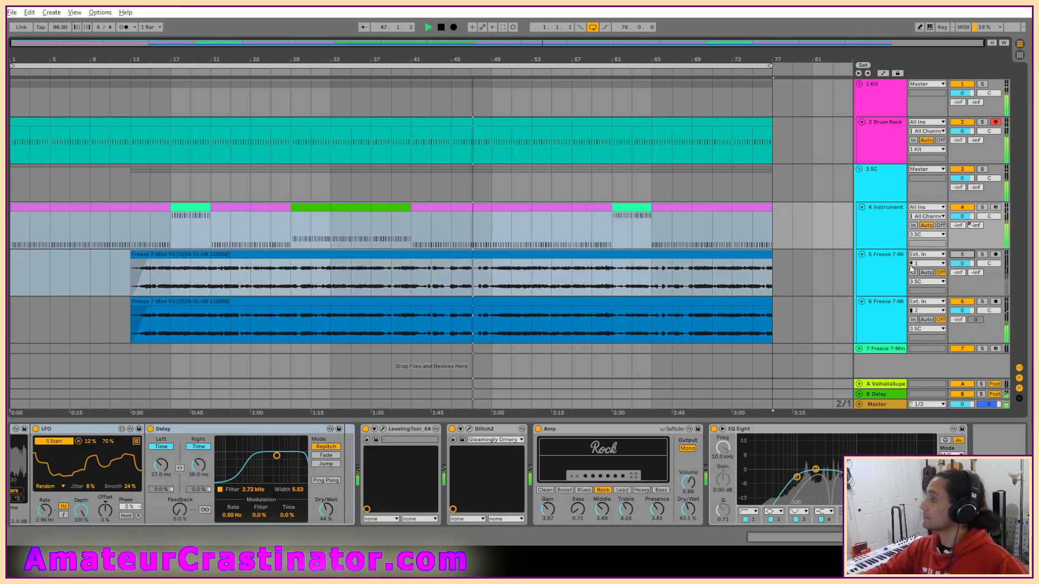
Put a Vocoder on the new Freeze 7-Mini copy track and set its carrier to External.
{"action": "left_click", "coordinate": [890, 272]}
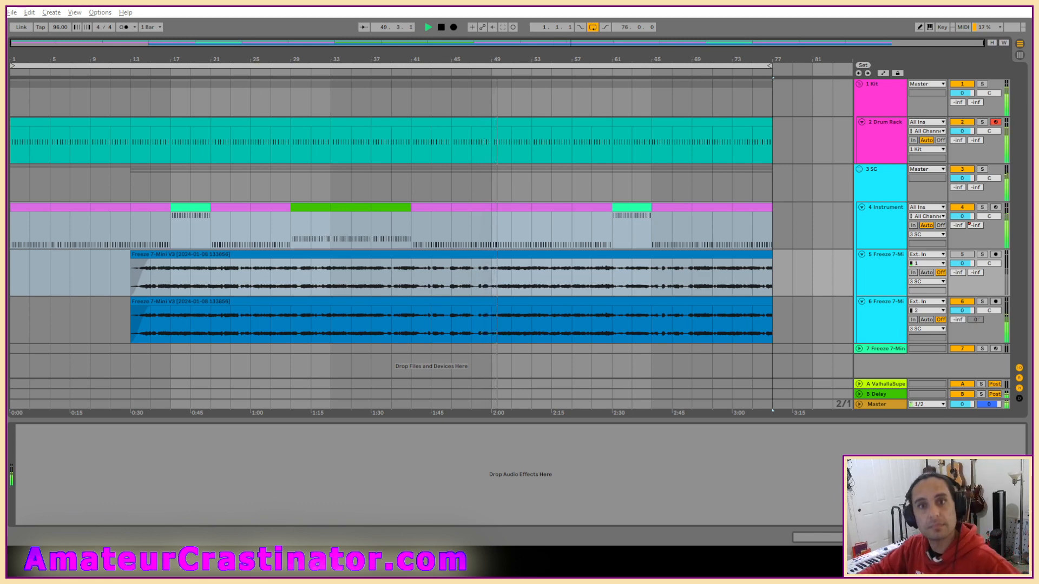
{"action": "key", "text": "ctrl+z"}
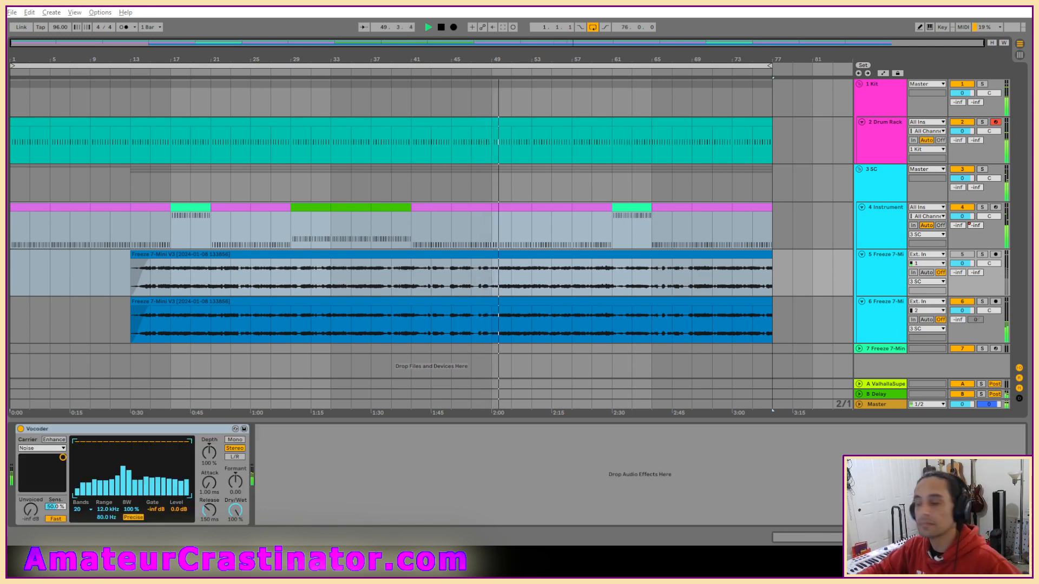
{"action": "left_click", "coordinate": [49, 448]}
{"action": "left_click", "coordinate": [44, 467]}
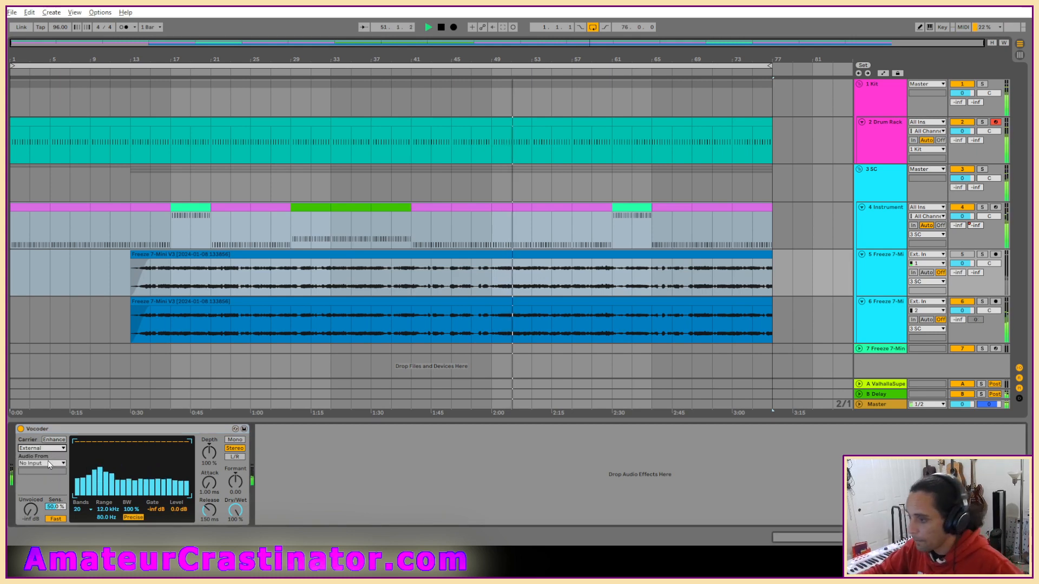
Take the Vocoder's carrier audio from the 4-Instrument Rack track and rename that track bad grain.
{"action": "left_click", "coordinate": [45, 464]}
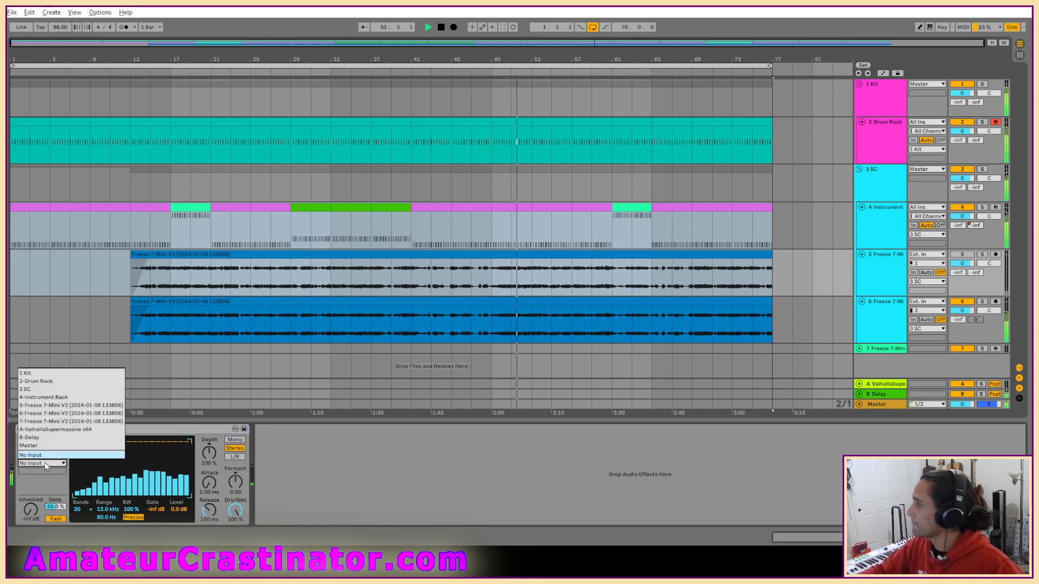
{"action": "left_click", "coordinate": [44, 397]}
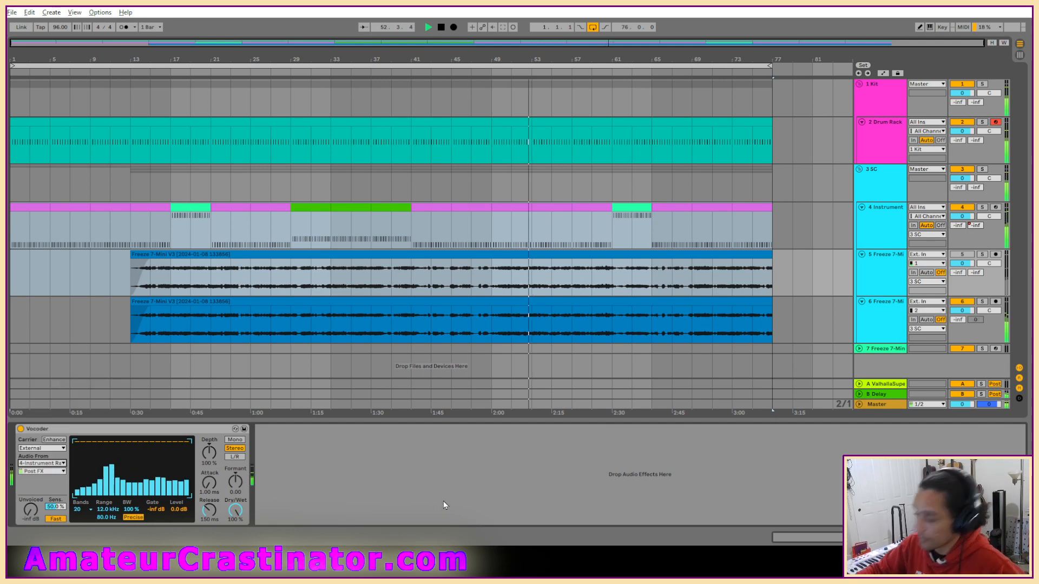
{"action": "left_click", "coordinate": [890, 214]}
{"action": "key", "text": "ctrl+r"}
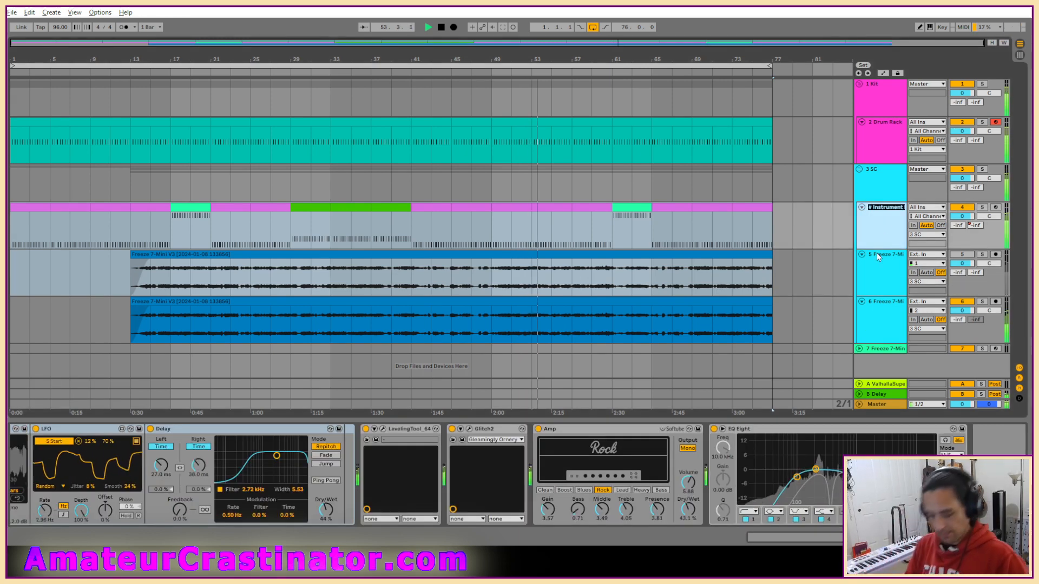
{"action": "type", "text": "# bad grain"}
{"action": "key", "text": "Return"}
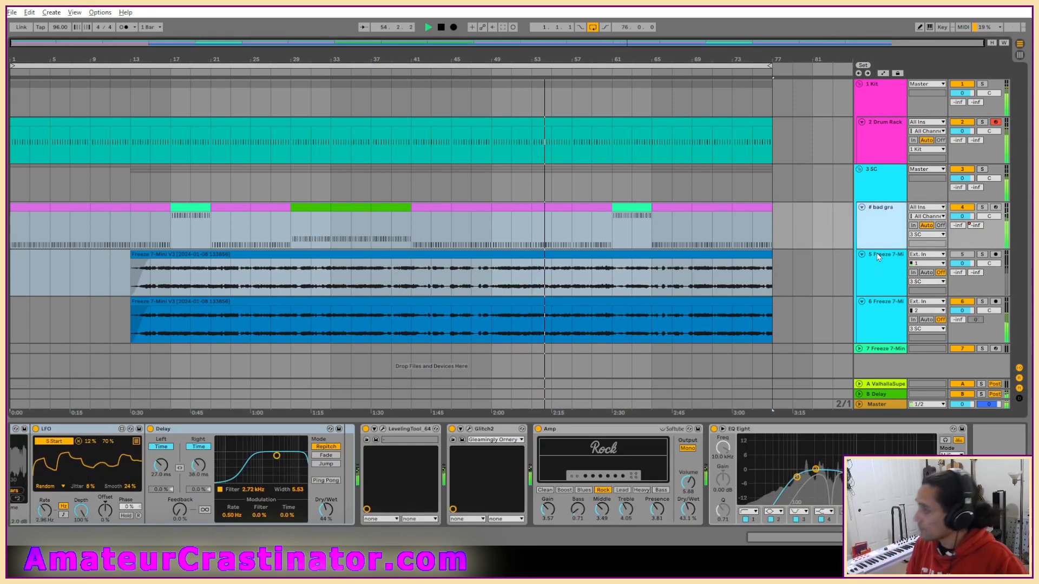
Rename the Freeze 7-Mini copy track holding the Vocoder as GRAINin.
{"action": "left_click", "coordinate": [877, 252]}
{"action": "key", "text": "ctrl+r"}
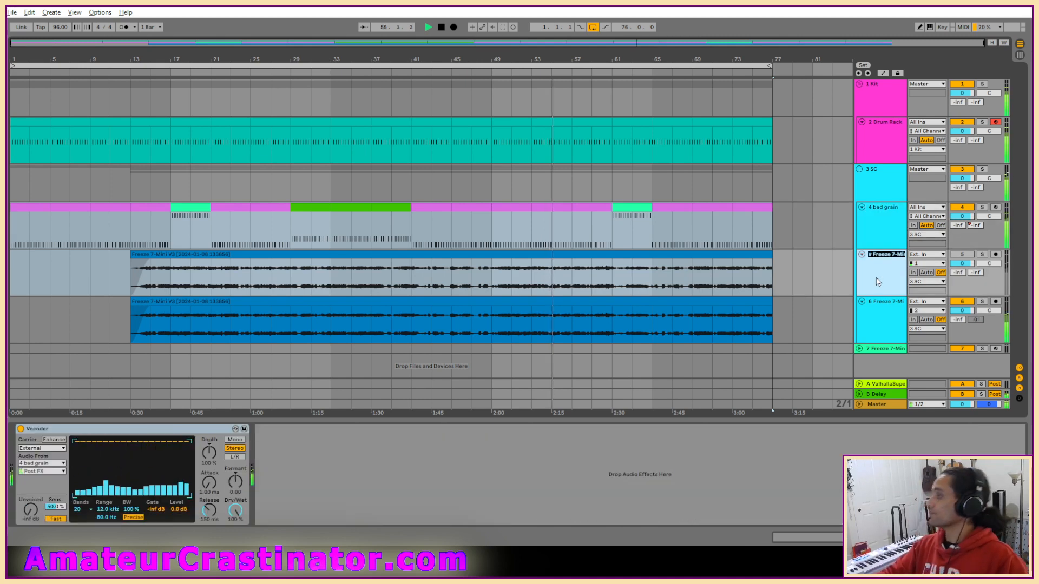
{"action": "type", "text": "# GRAINin"}
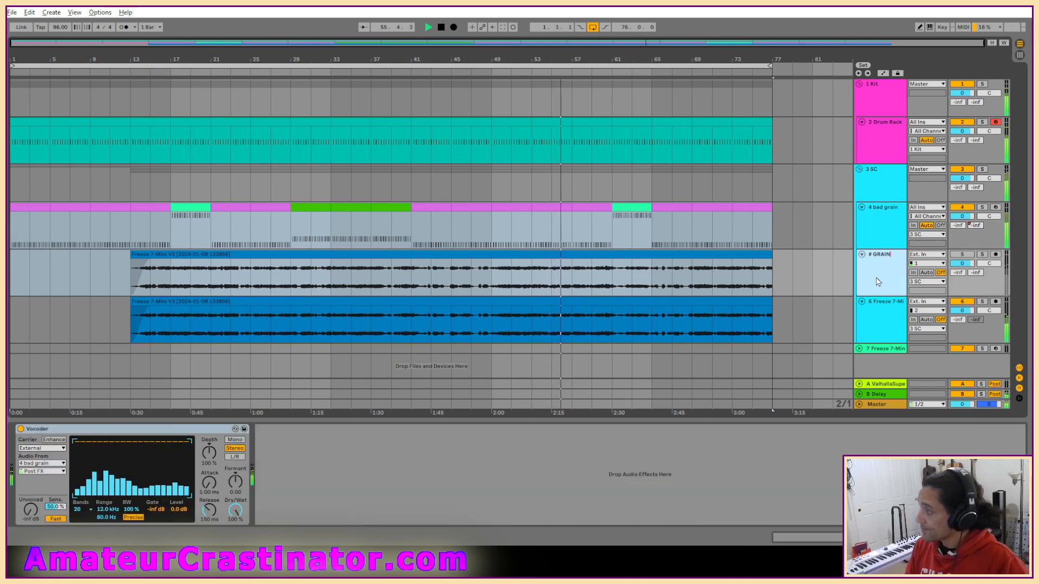
{"action": "key", "text": "Return"}
Colour the bad grain track yellow and extend the vocoder track's name to GRAINin-ish.
{"action": "right_click", "coordinate": [874, 238]}
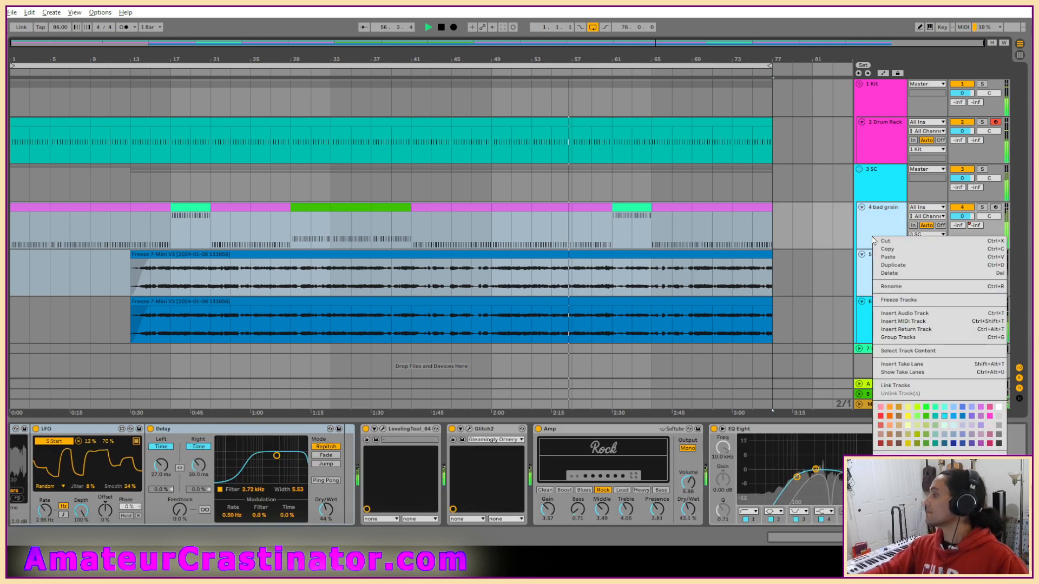
{"action": "left_click", "coordinate": [906, 417]}
{"action": "left_click", "coordinate": [878, 257]}
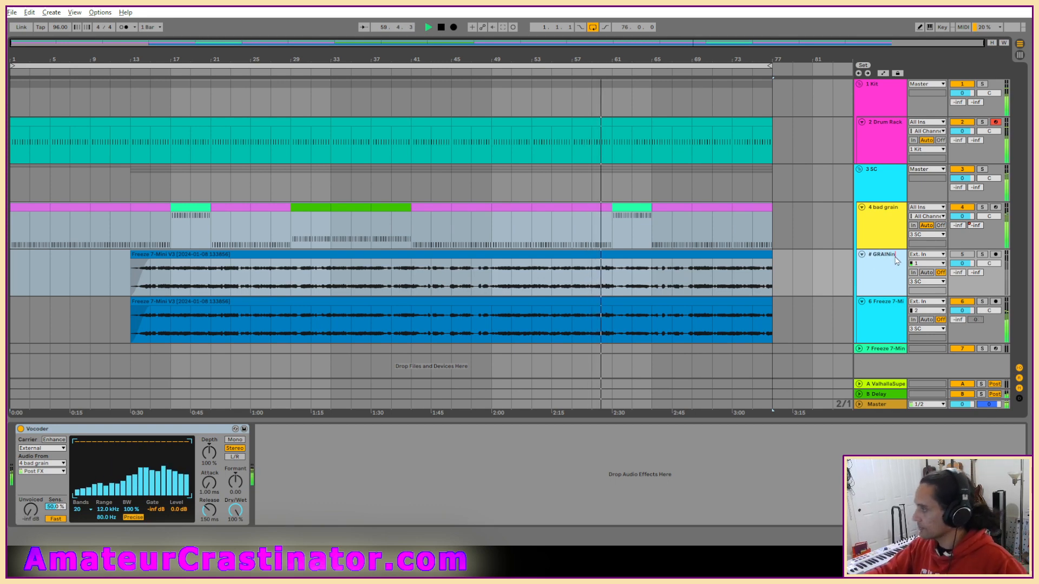
{"action": "type", "text": "-ish"}
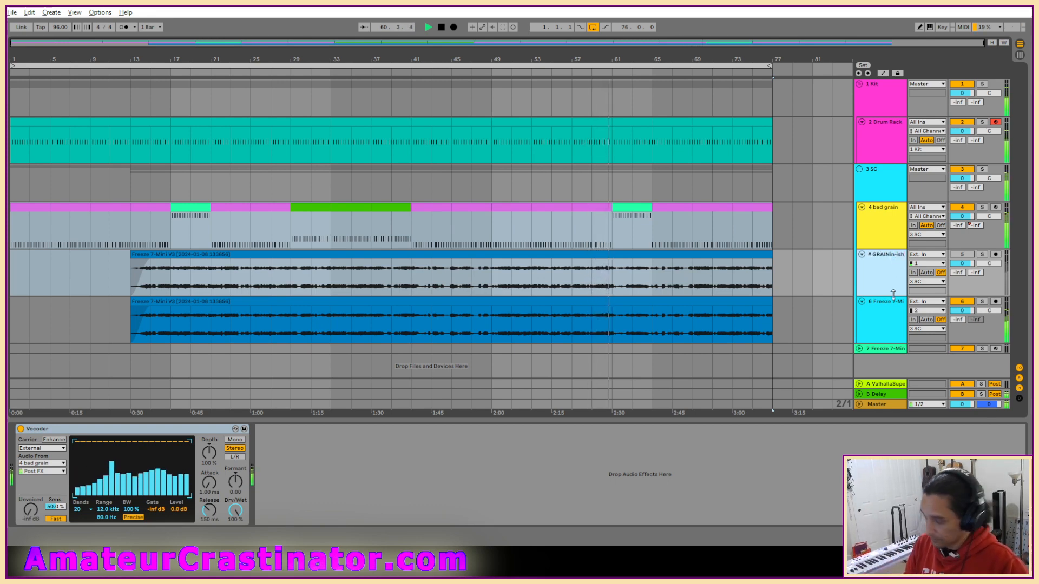
{"action": "key", "text": "Return"}
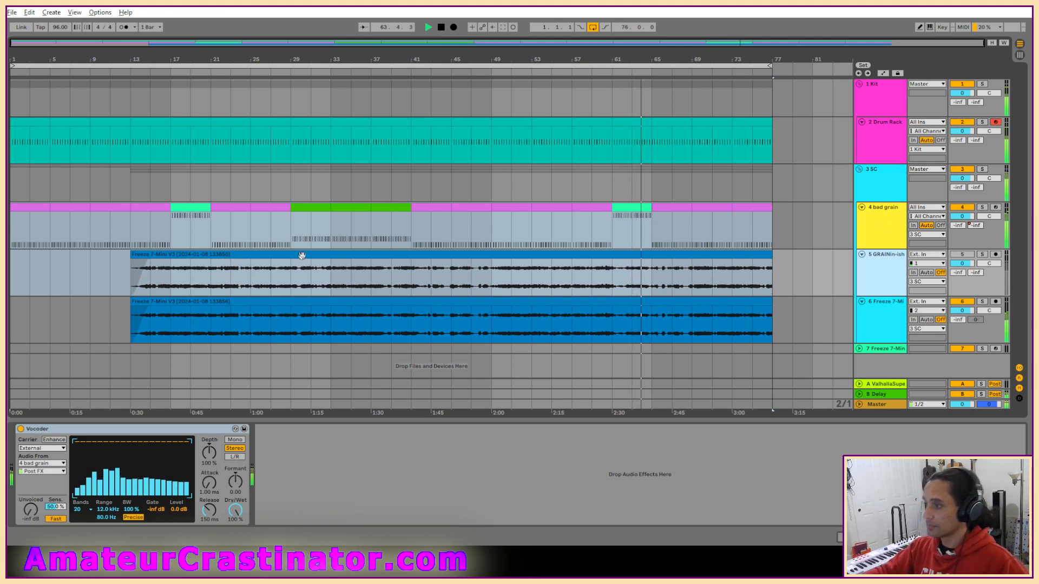
Activate and solo the GRAINin-ish track, play it from its clip start, and shorten the clip's fade-in to almost nothing.
{"action": "left_click", "coordinate": [962, 255]}
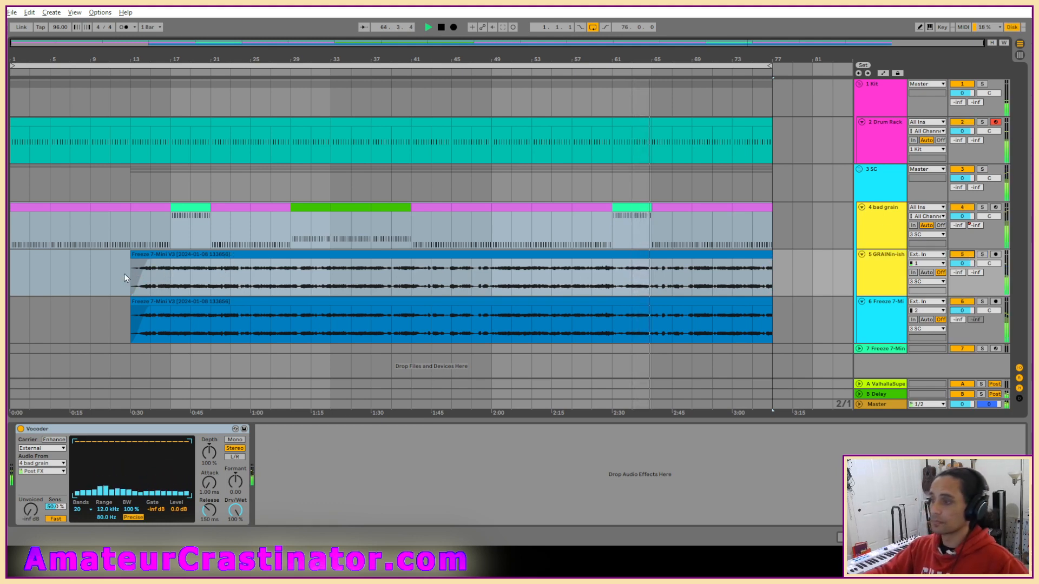
{"action": "key", "text": "space"}
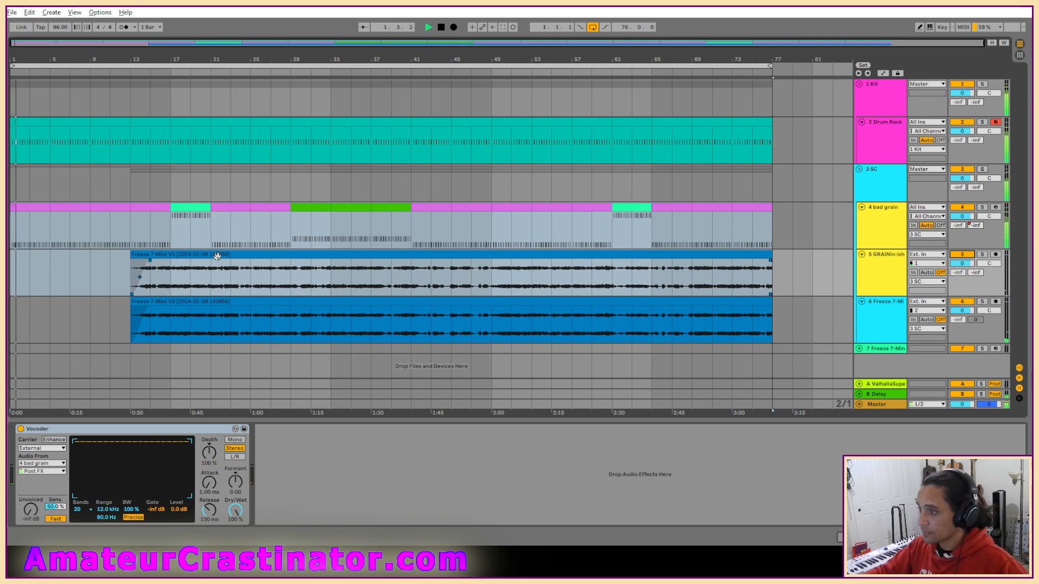
{"action": "left_click", "coordinate": [218, 256]}
{"action": "key", "text": "space"}
{"action": "key", "text": "space"}
{"action": "key", "text": "s"}
{"action": "left_click_drag", "start_coordinate": [150, 260], "coordinate": [133, 265]}
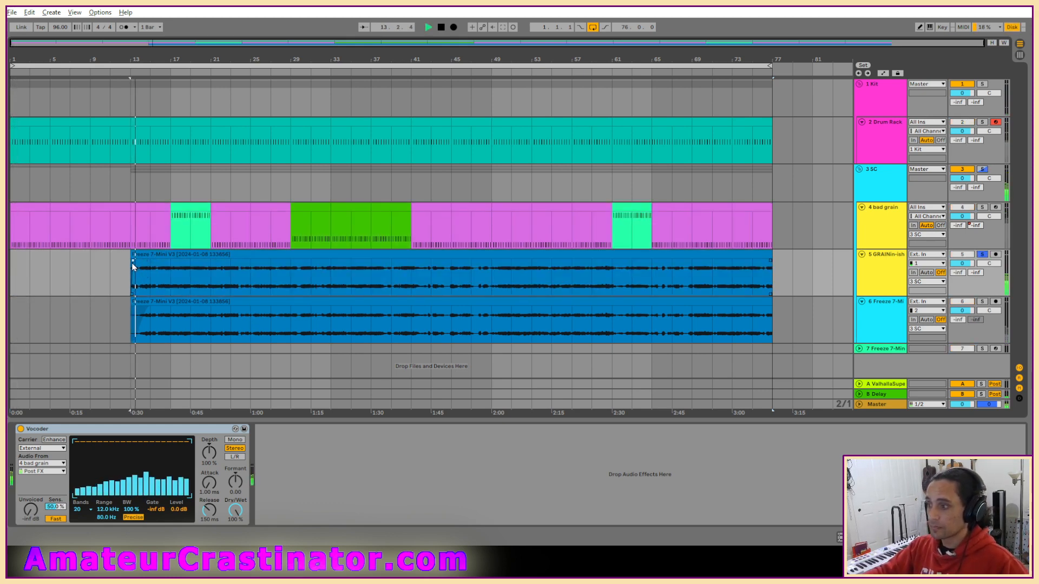
Compare the Vocoder bypassed and active, and set depth 111%, attack 25.3 ms, release about 71 ms, formant 16.6 and lower range 120 Hz.
{"action": "left_click", "coordinate": [21, 429]}
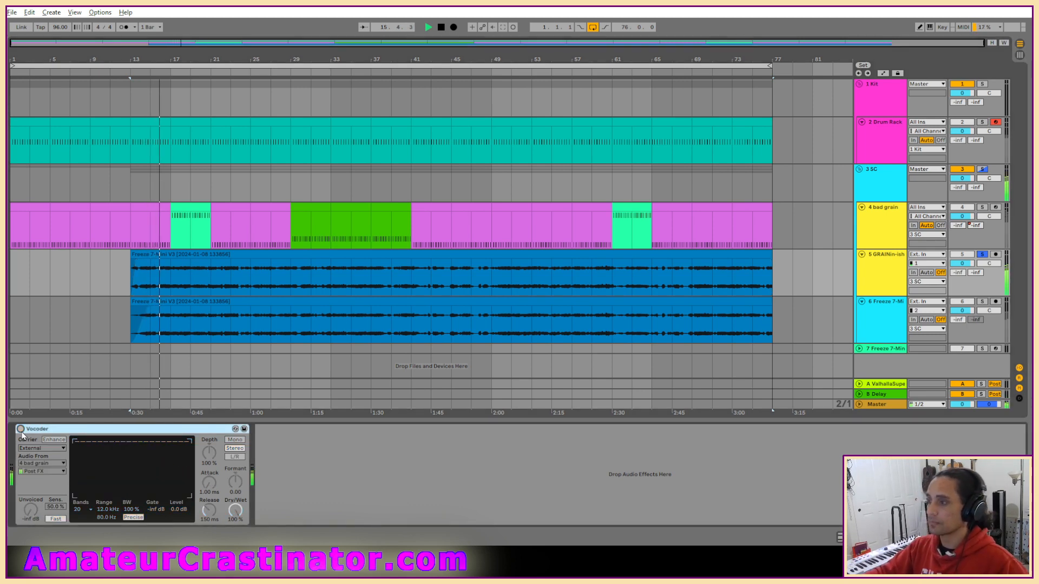
{"action": "left_click", "coordinate": [21, 429]}
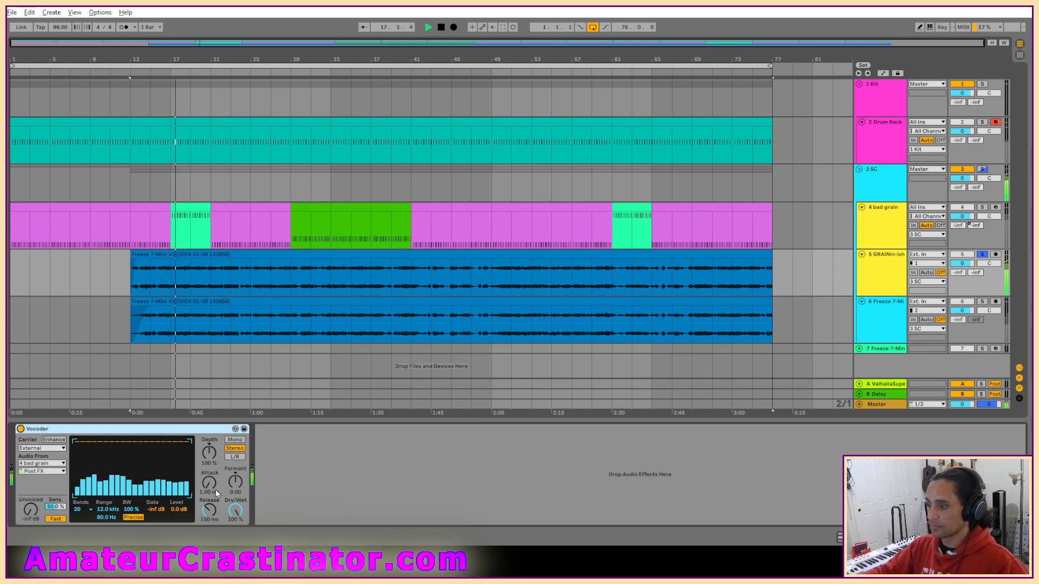
{"action": "left_click_drag", "start_coordinate": [204, 485], "coordinate": [204, 458]}
{"action": "left_click_drag", "start_coordinate": [246, 486], "coordinate": [209, 452]}
{"action": "left_click_drag", "start_coordinate": [209, 510], "coordinate": [209, 518]}
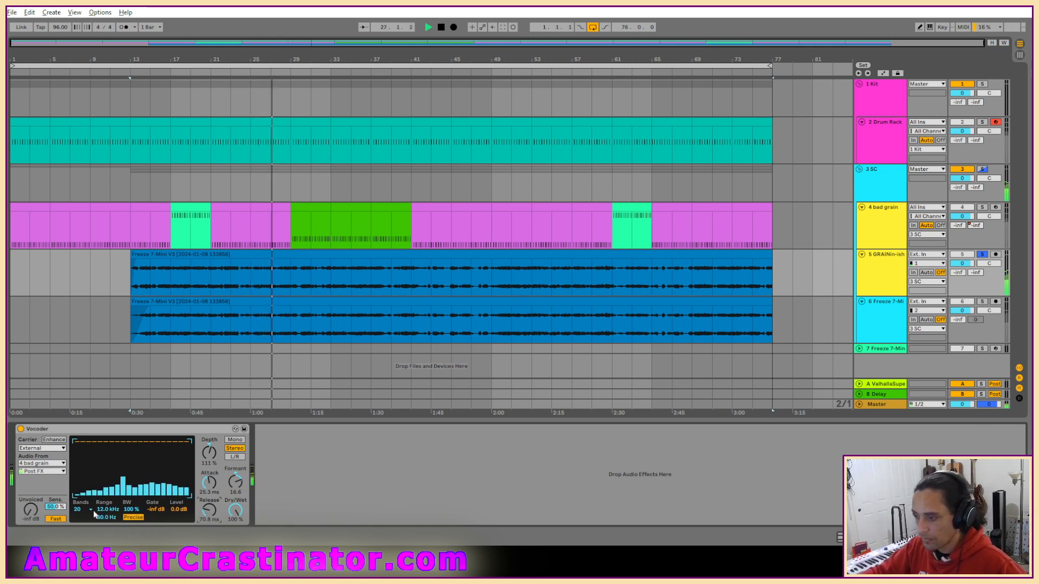
{"action": "left_click_drag", "start_coordinate": [102, 517], "coordinate": [102, 500]}
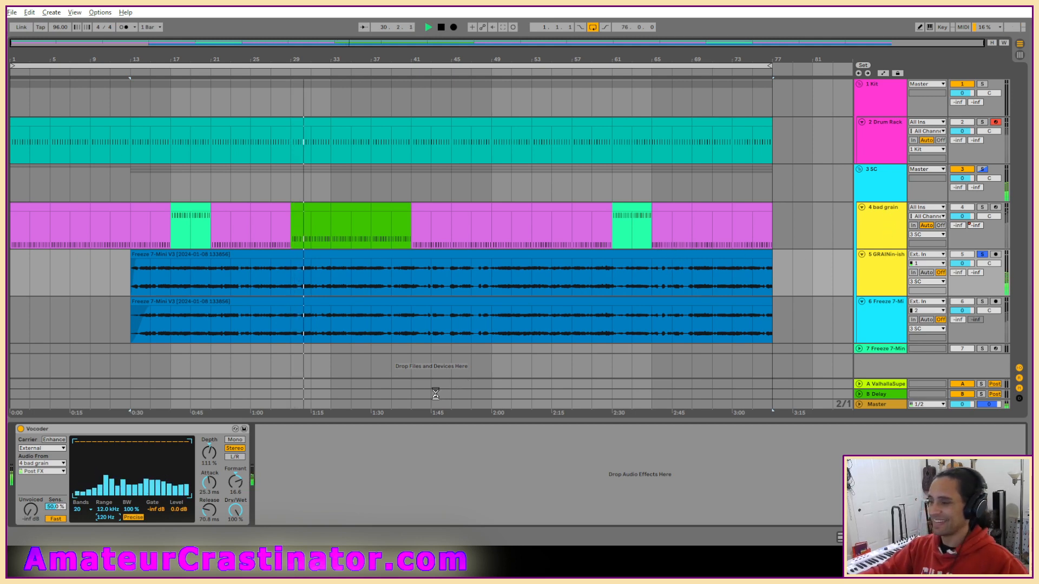
Set the Vocoder's depth to 154% and formant to 5.60, and replay the soloed track from the clip start.
{"action": "left_click_drag", "start_coordinate": [209, 451], "coordinate": [235, 494]}
{"action": "double_click", "coordinate": [209, 452]}
{"action": "mouse_move", "coordinate": [210, 453]}
{"action": "left_mouse_down"}
{"action": "mouse_move", "coordinate": [209, 470]}
{"action": "mouse_move", "coordinate": [209, 433]}
{"action": "mouse_move", "coordinate": [208, 459]}
{"action": "left_mouse_up"}
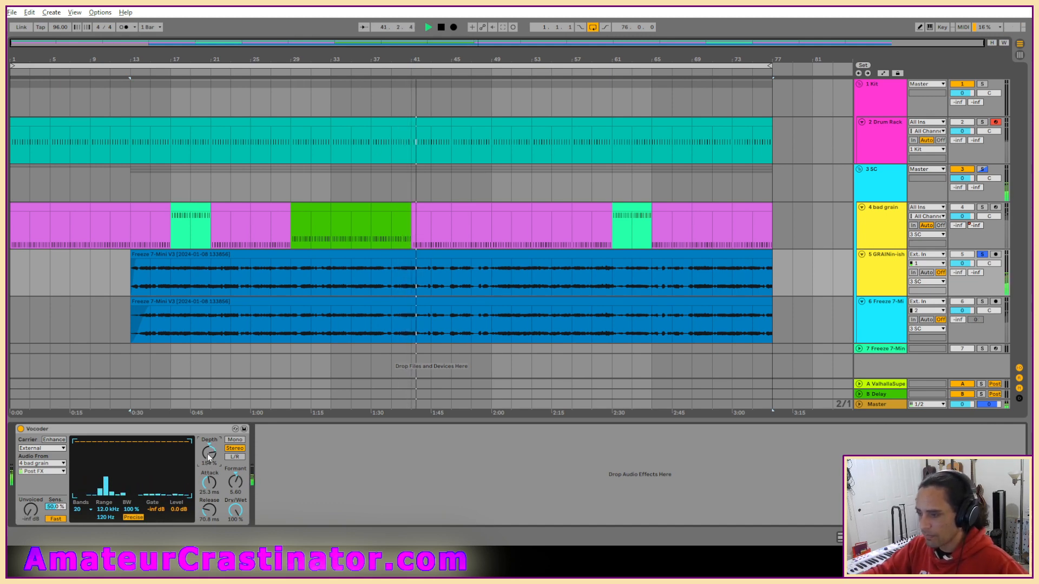
{"action": "key", "text": "space"}
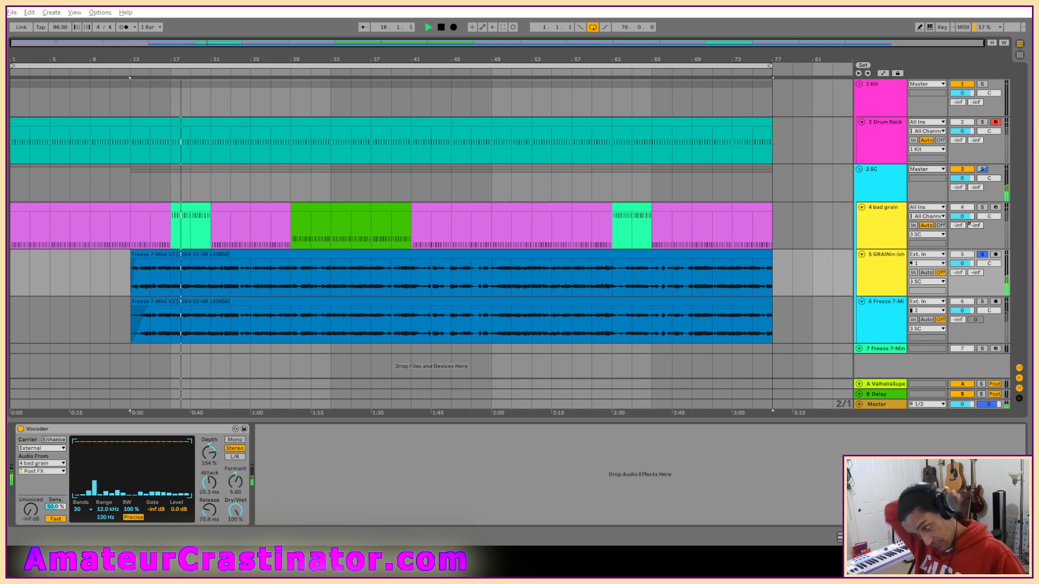
Add the PREDD_x64 preamp after the Vocoder, and set the Vocoder to 8 bands with 92.7% bandwidth.
{"action": "key", "text": "ctrl+z"}
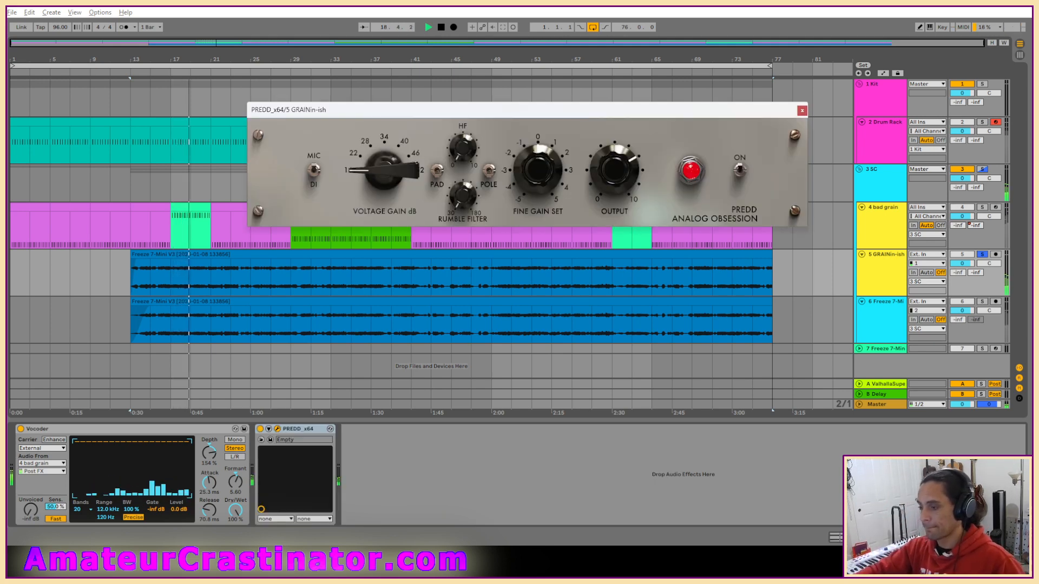
{"action": "left_click", "coordinate": [86, 510]}
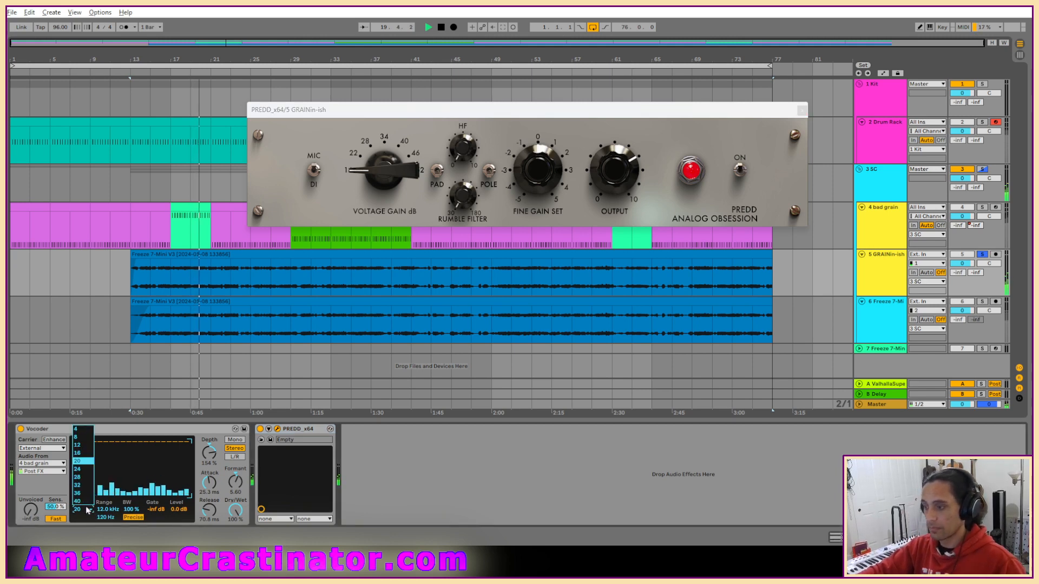
{"action": "left_click", "coordinate": [86, 439]}
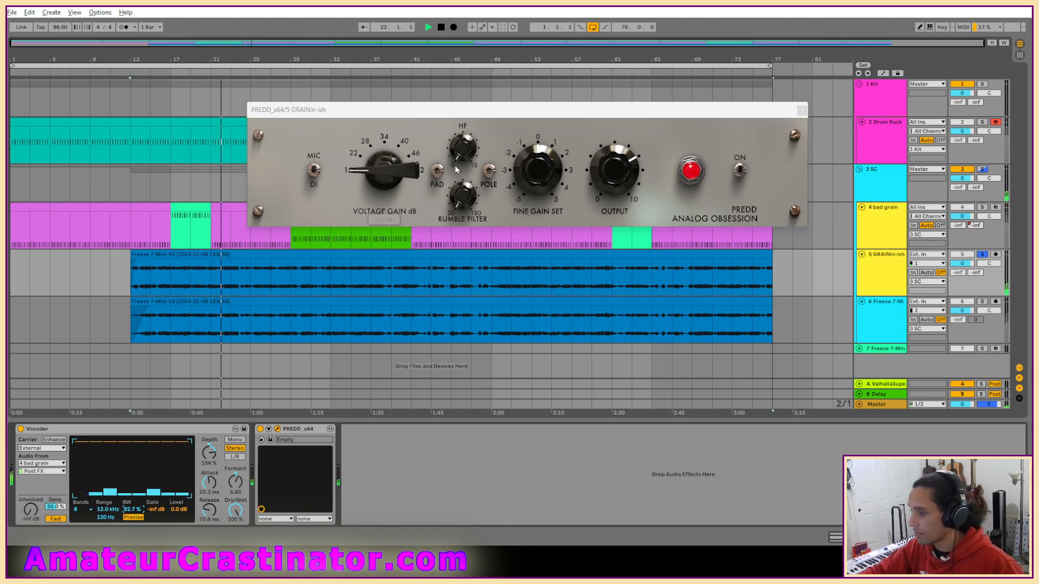
Set PREDD's voltage gain to 22 dB, rumble filter to 84 Hz, HF to 1.0 dB and output to 5.9, comparing it switched off and on.
{"action": "left_click", "coordinate": [395, 182]}
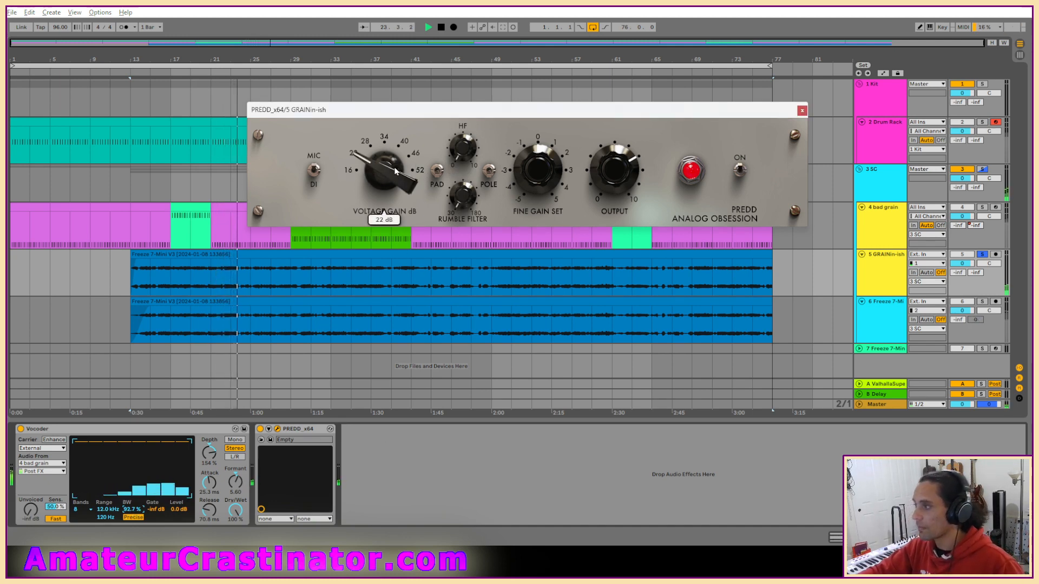
{"action": "left_click_drag", "start_coordinate": [466, 190], "coordinate": [465, 160]}
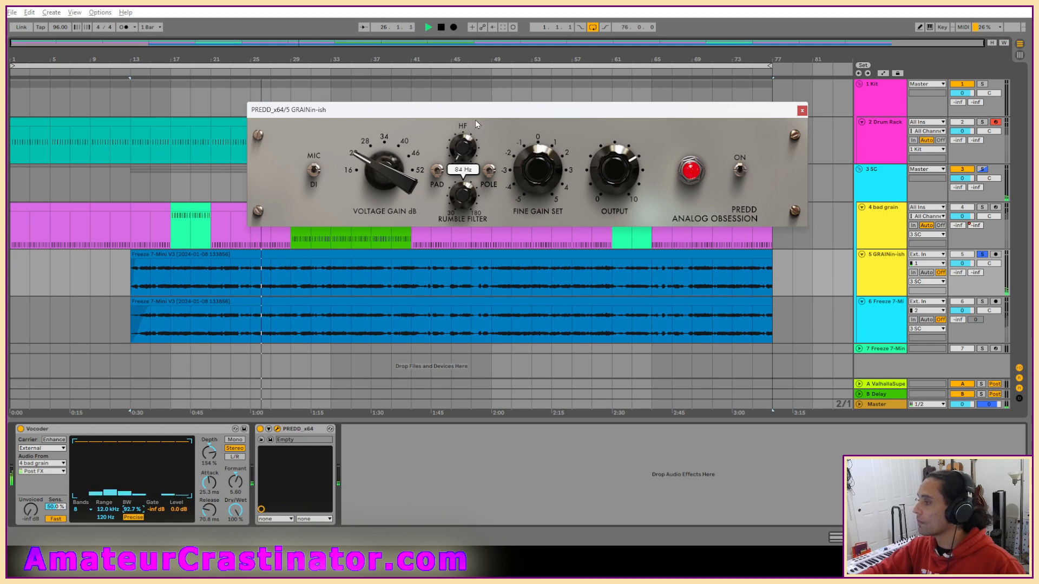
{"action": "left_click_drag", "start_coordinate": [468, 148], "coordinate": [469, 148]}
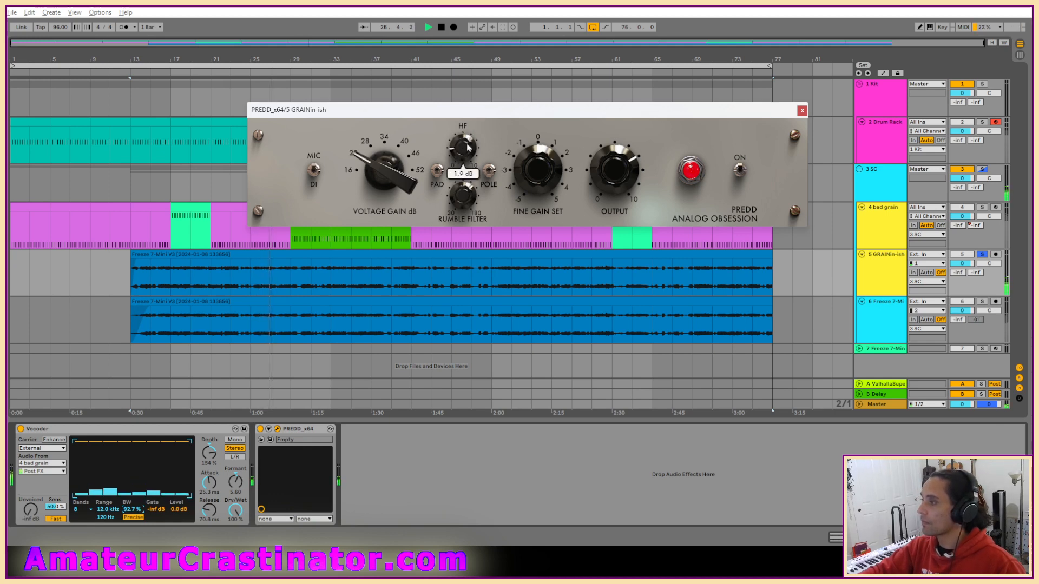
{"action": "left_click_drag", "start_coordinate": [597, 171], "coordinate": [620, 169]}
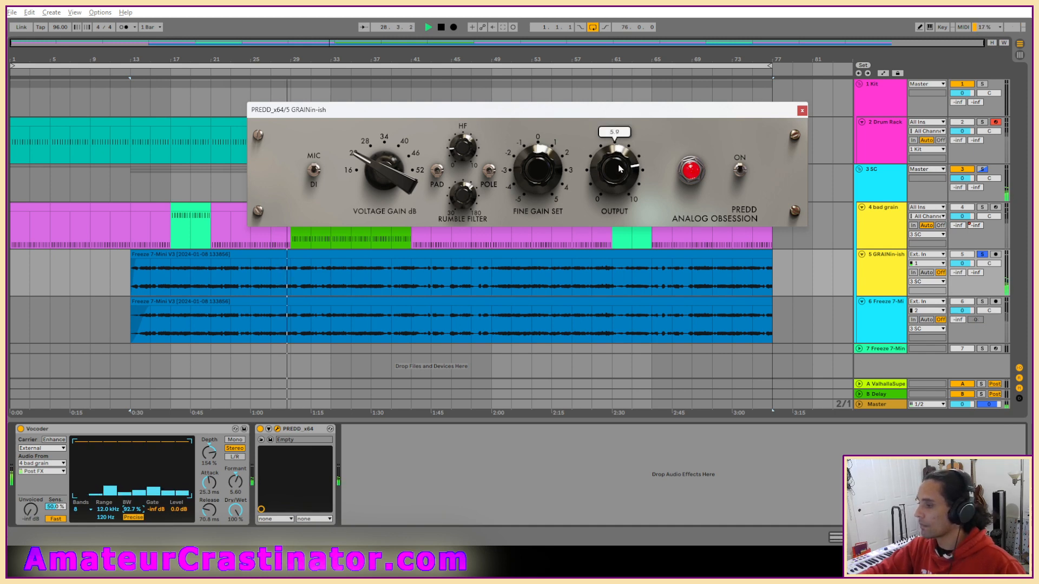
{"action": "left_click", "coordinate": [741, 171]}
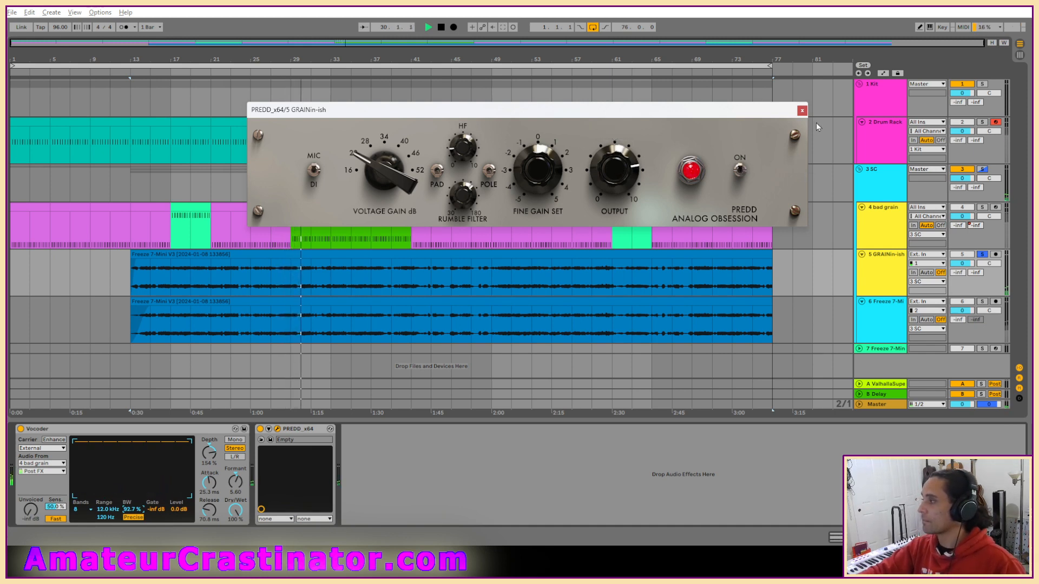
Set PREDD's voltage gain to 34 dB, compare it switched off and on, and close the plug-in window.
{"action": "mouse_move", "coordinate": [390, 160]}
{"action": "left_mouse_down"}
{"action": "mouse_move", "coordinate": [388, 183]}
{"action": "mouse_move", "coordinate": [389, 167]}
{"action": "left_mouse_up"}
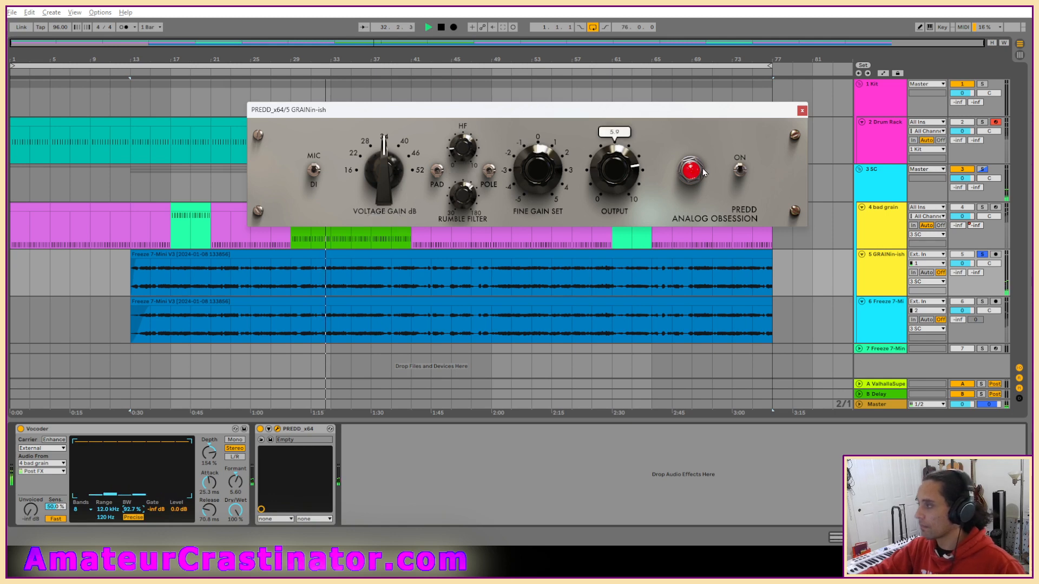
{"action": "mouse_move", "coordinate": [613, 172]}
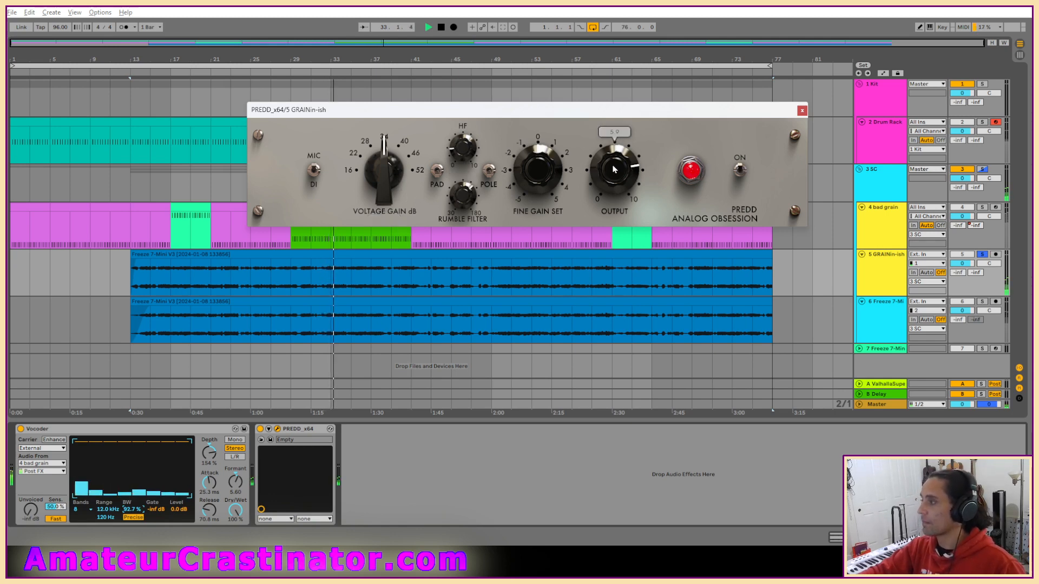
{"action": "left_click", "coordinate": [740, 172]}
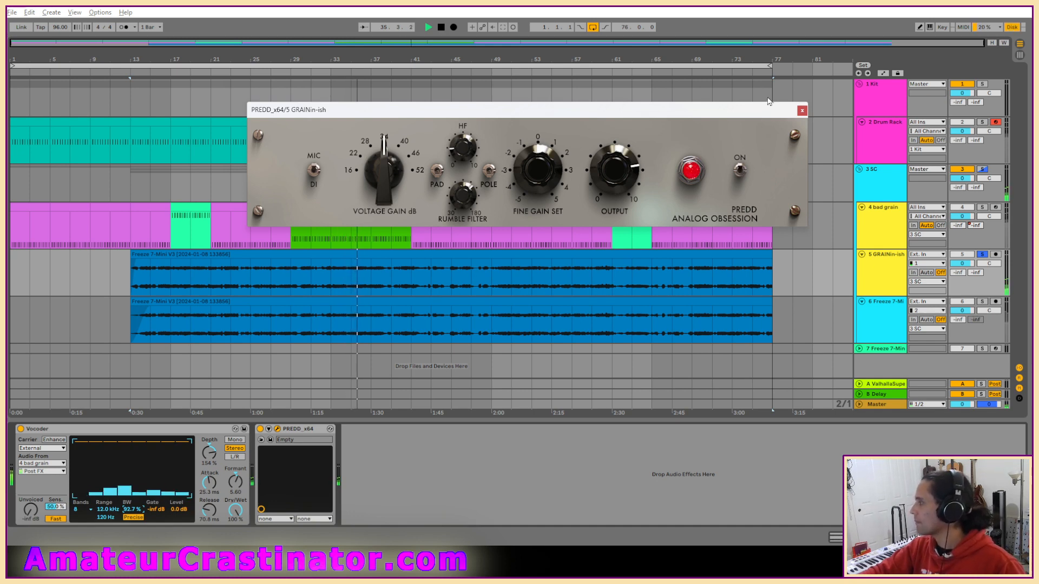
{"action": "left_click", "coordinate": [800, 111]}
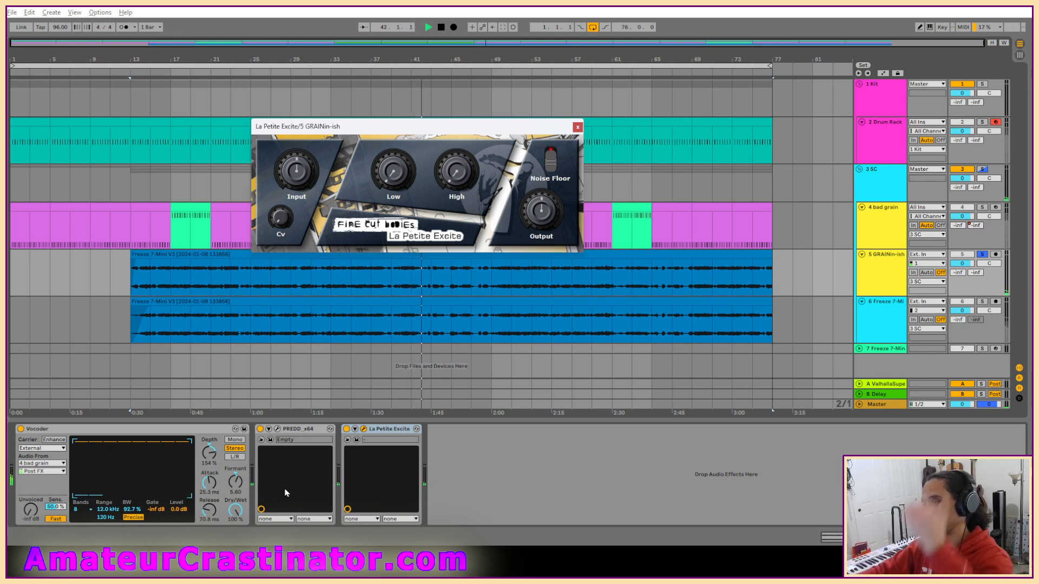
Add La Petite Excite after PREDD and raise its Input, Low and High amounts while replaying the clip.
{"action": "left_click_drag", "start_coordinate": [297, 168], "coordinate": [302, 138]}
{"action": "left_click_drag", "start_coordinate": [294, 191], "coordinate": [297, 195]}
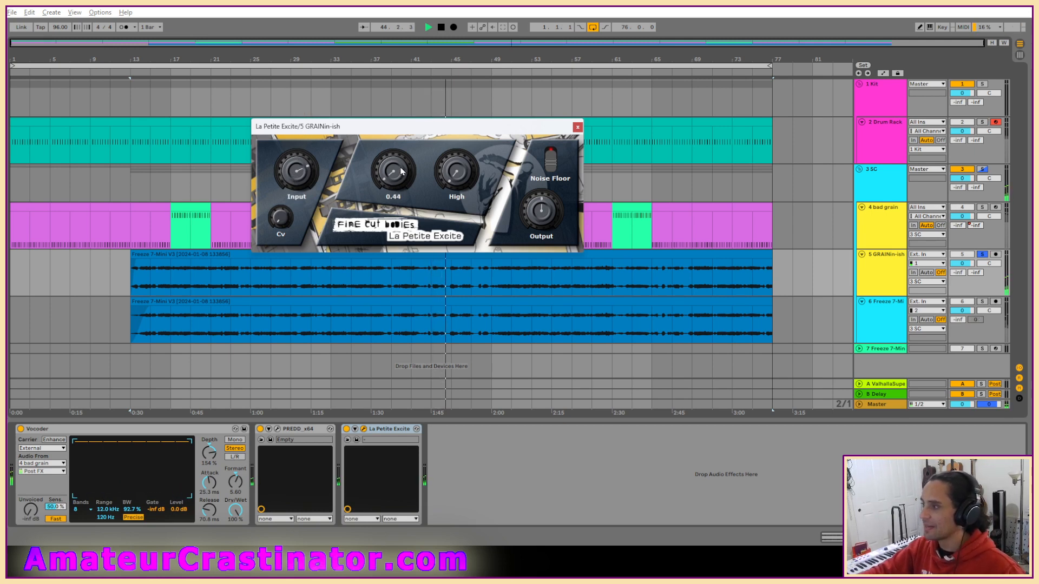
{"action": "key", "text": "space"}
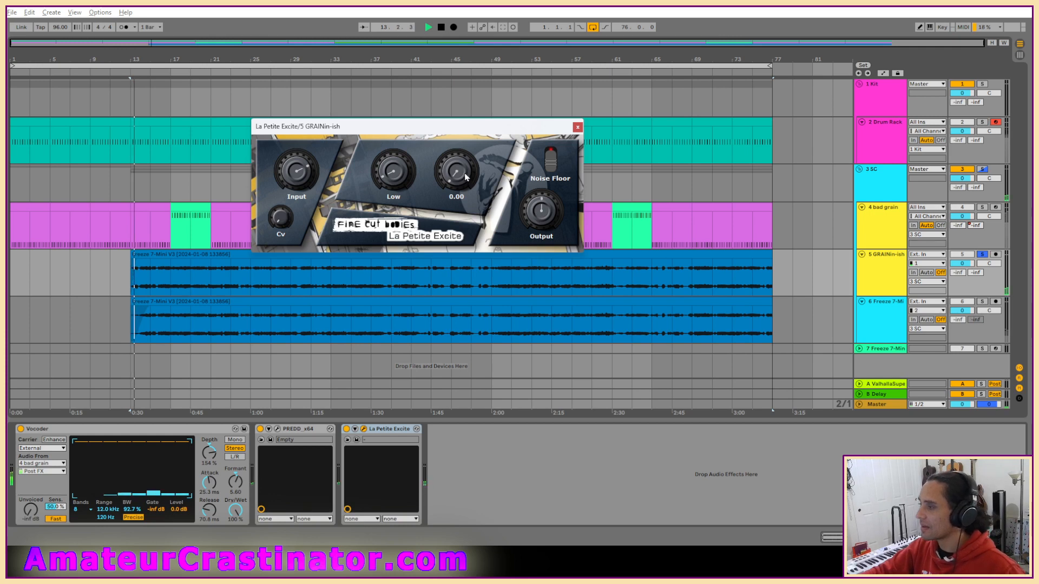
{"action": "mouse_move", "coordinate": [457, 177]}
{"action": "left_mouse_down"}
{"action": "mouse_move", "coordinate": [458, 140]}
{"action": "mouse_move", "coordinate": [448, 180]}
{"action": "left_mouse_up"}
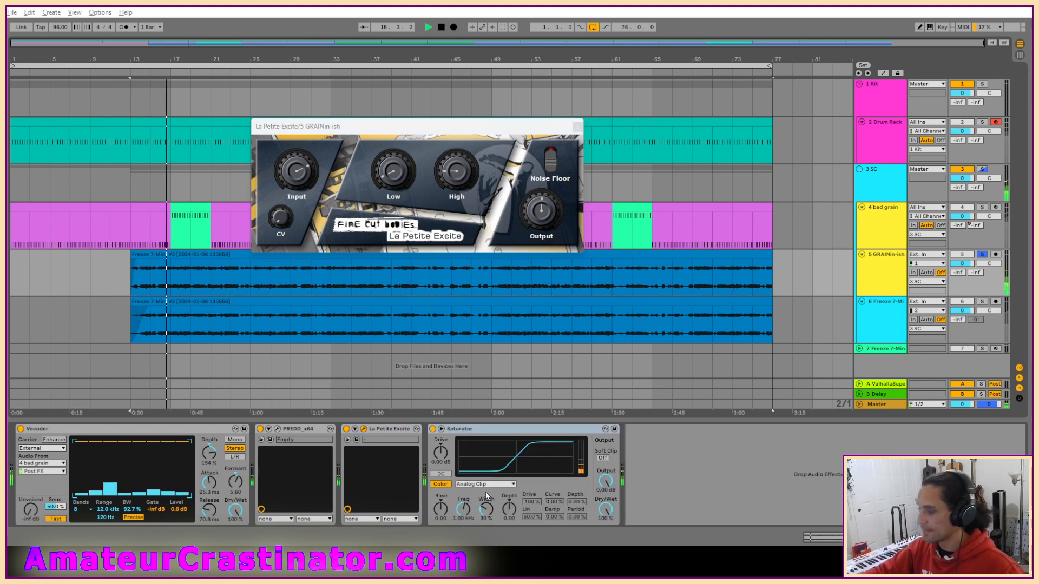
Add a Saturator at the end of the GRAINin-ish chain and set its curve to Sinoid Fold.
{"action": "left_click", "coordinate": [484, 484]}
{"action": "left_click", "coordinate": [472, 525]}
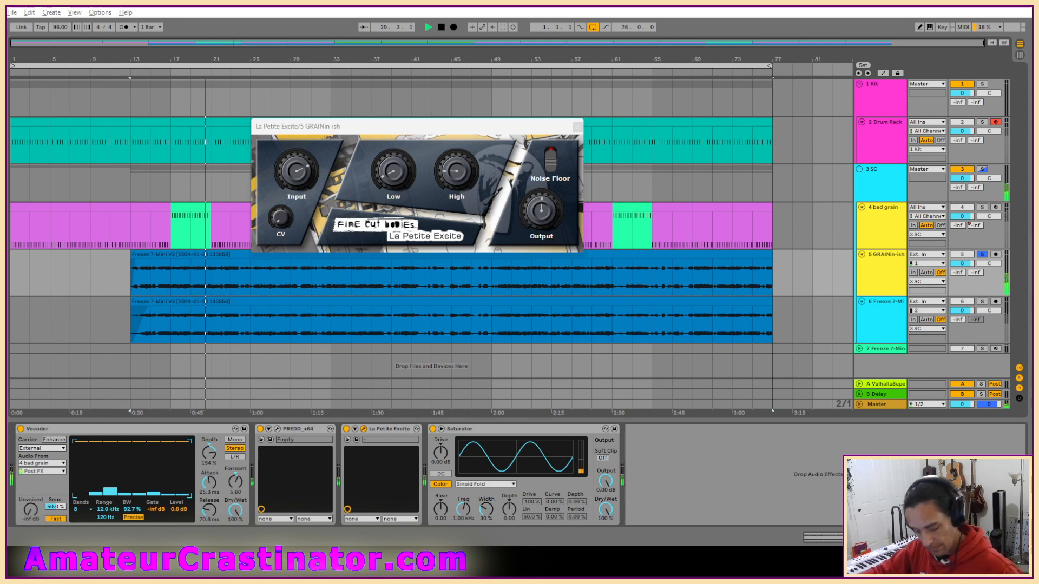
Compare the whole GRAINin-ish device chain switched off and on, and look at the neighbouring Freeze 7-Mini track's devices.
{"action": "left_click", "coordinate": [177, 430]}
{"action": "left_click", "coordinate": [471, 428], "text": "shift"}
{"action": "left_click", "coordinate": [432, 429]}
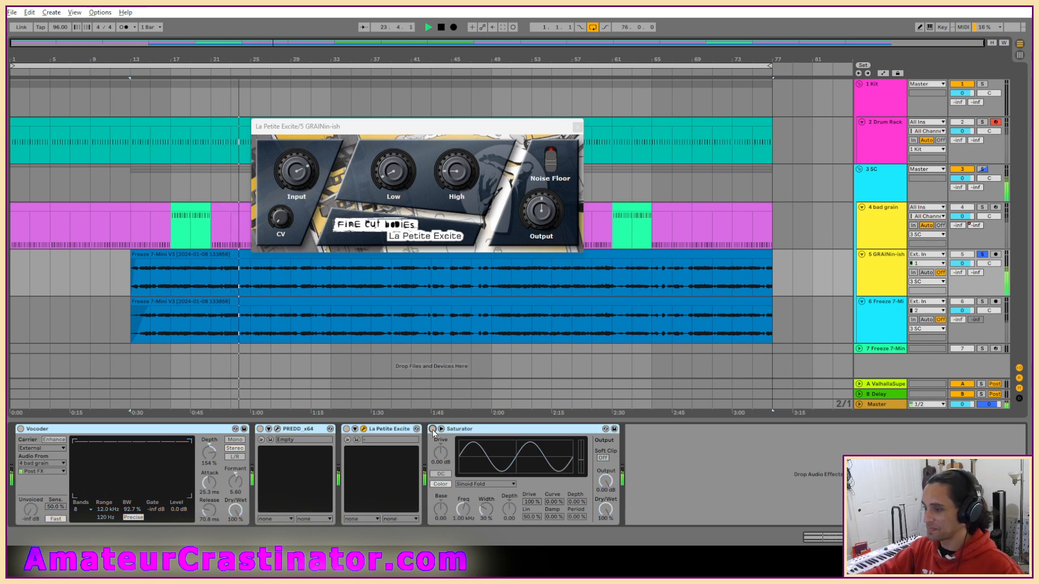
{"action": "left_click", "coordinate": [432, 429]}
{"action": "left_click", "coordinate": [882, 327]}
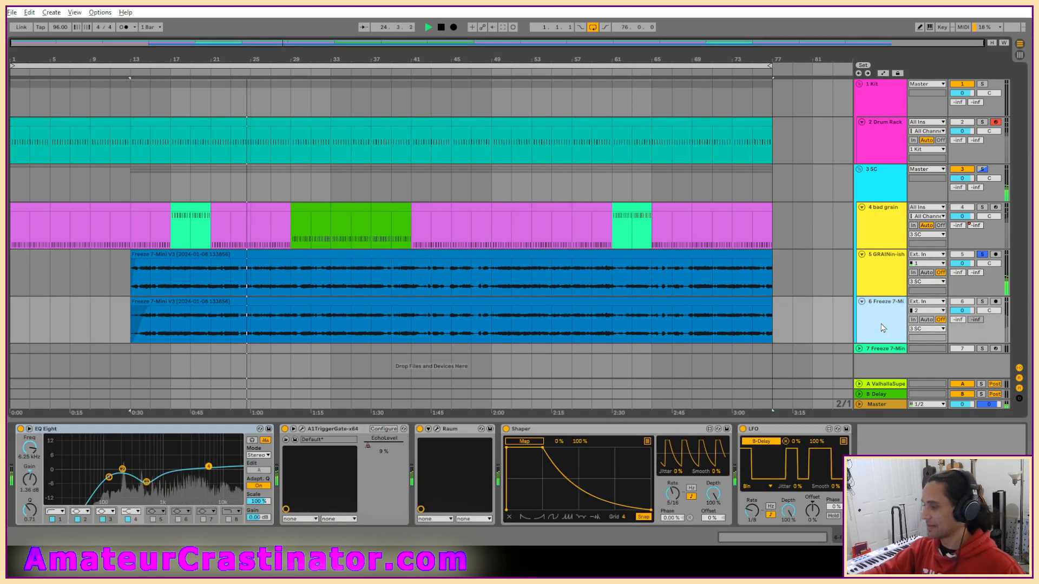
{"action": "left_click", "coordinate": [887, 275]}
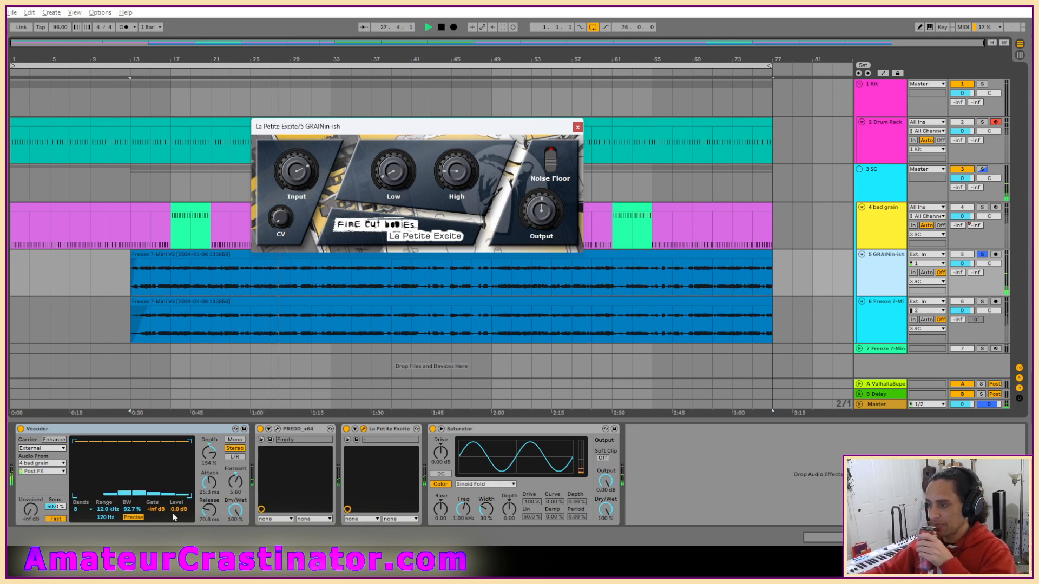
Set the Vocoder's level to 8.2 dB and reset La Petite Excite's Input, Low and High amounts to their defaults.
{"action": "left_click_drag", "start_coordinate": [174, 512], "coordinate": [174, 500]}
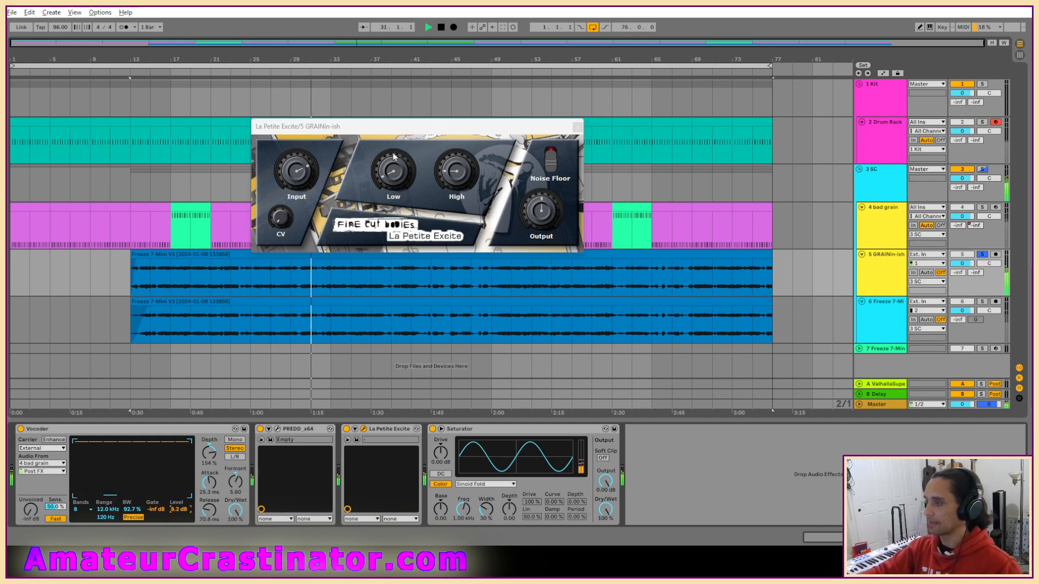
{"action": "double_click", "coordinate": [303, 172]}
{"action": "double_click", "coordinate": [398, 174]}
{"action": "double_click", "coordinate": [472, 176]}
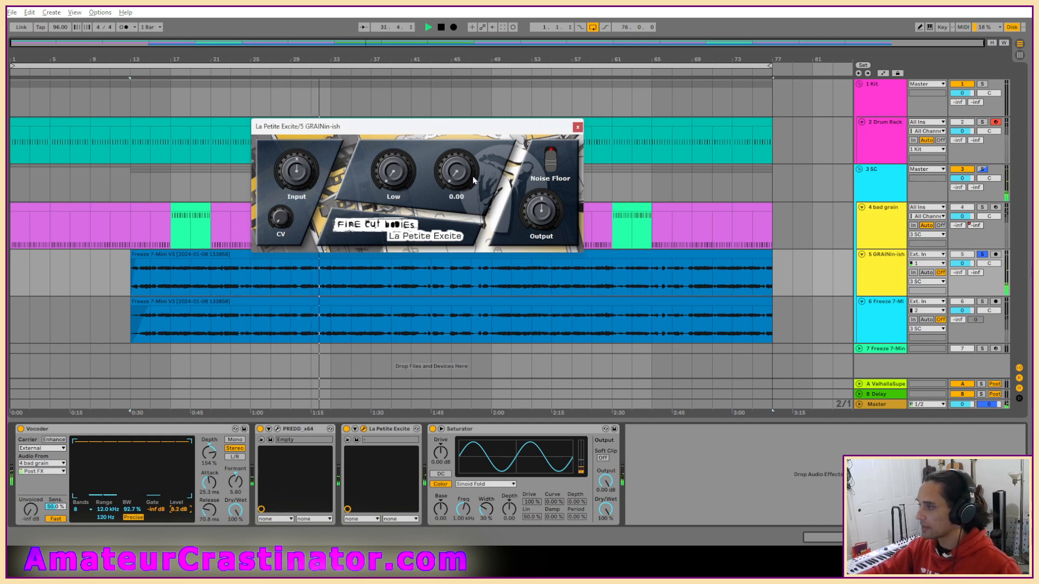
Reset PREDD's voltage gain to 16 dB and HF to 0.0 dB, and bypass PREDD, La Petite Excite and Saturator.
{"action": "left_click", "coordinate": [277, 428]}
{"action": "double_click", "coordinate": [383, 170]}
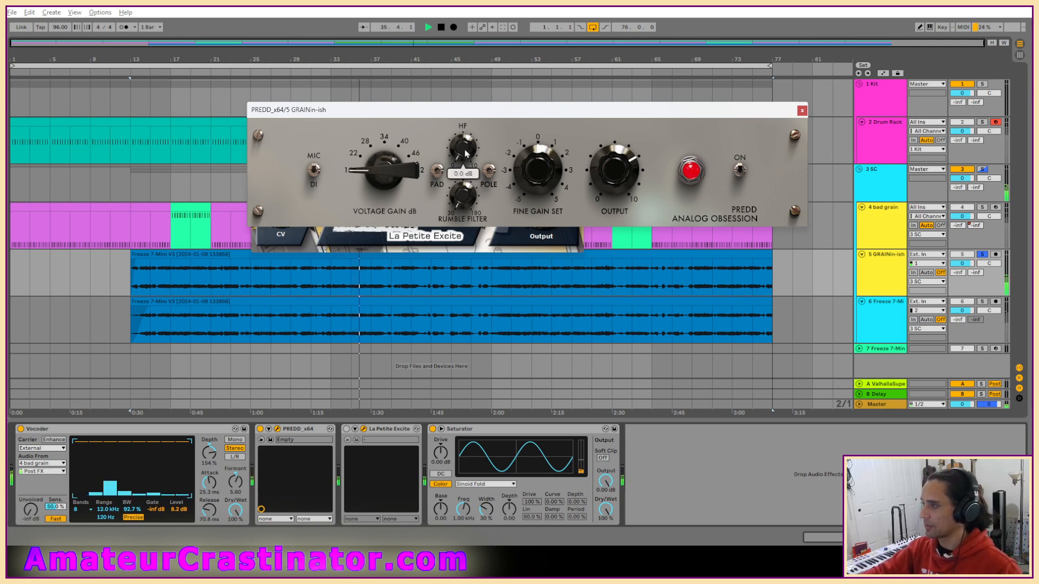
{"action": "left_click", "coordinate": [346, 429]}
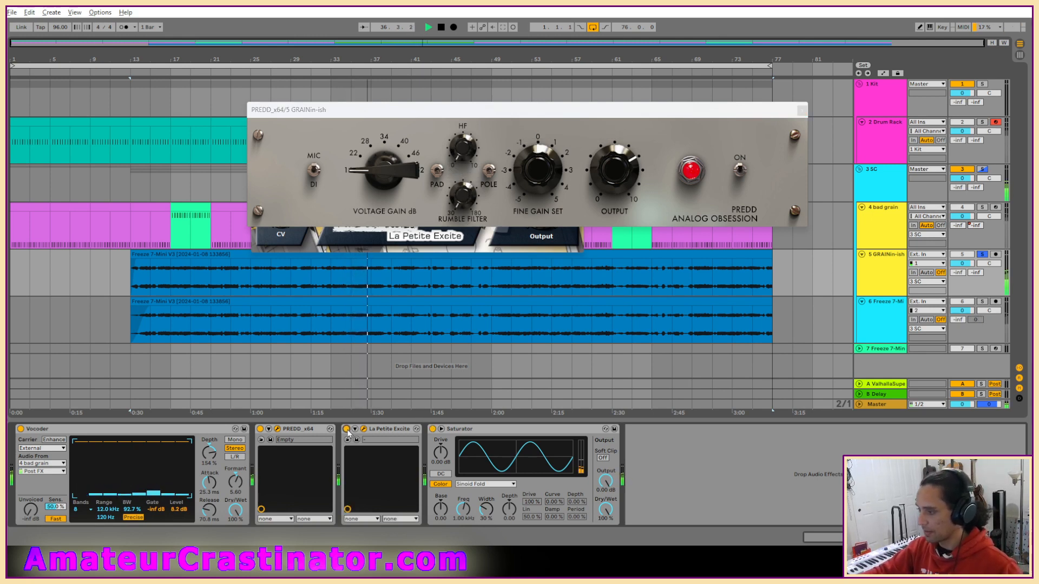
{"action": "left_click", "coordinate": [433, 429]}
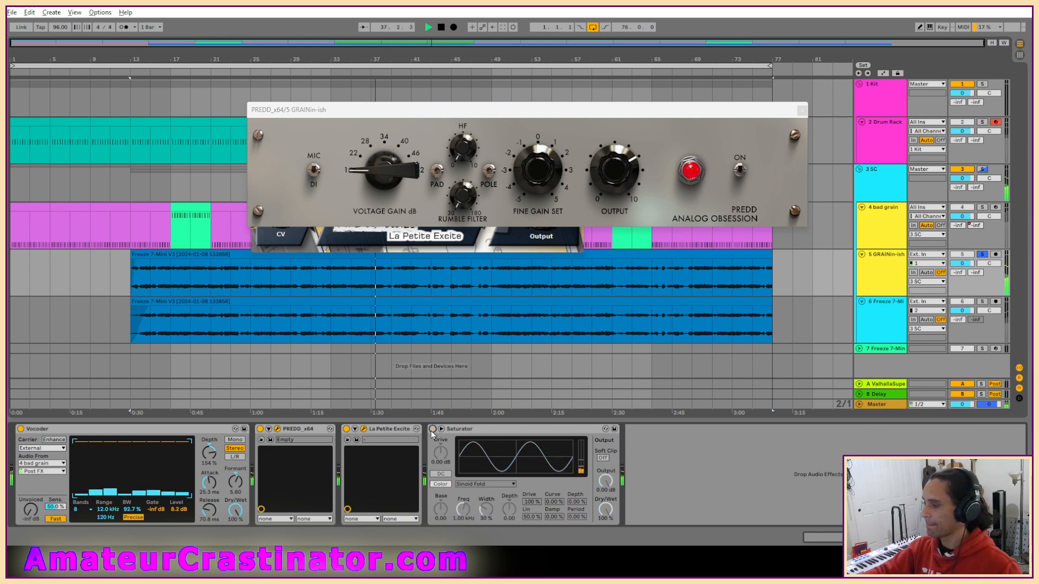
{"action": "left_click", "coordinate": [433, 429]}
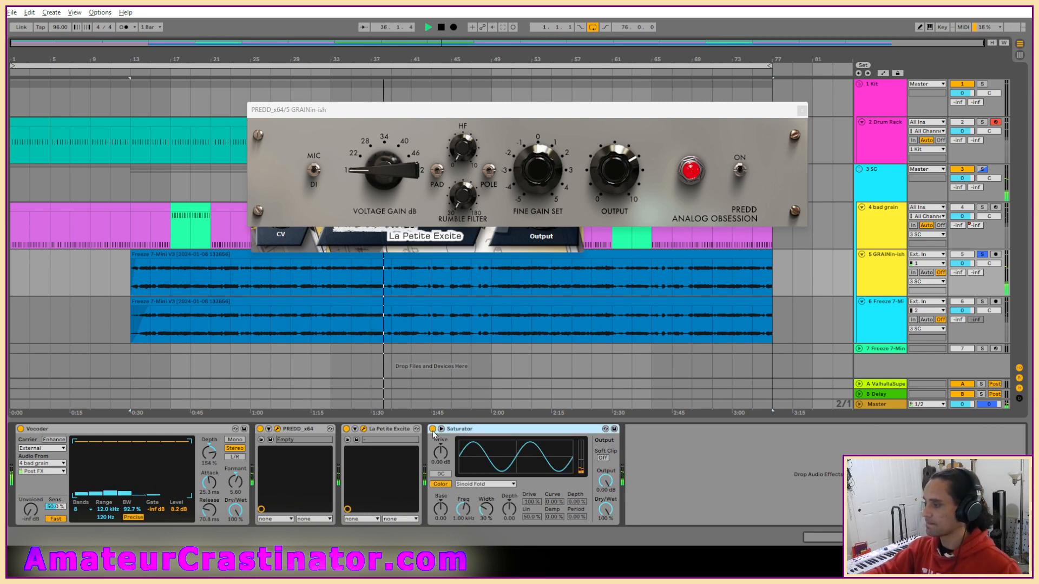
{"action": "key", "text": "0"}
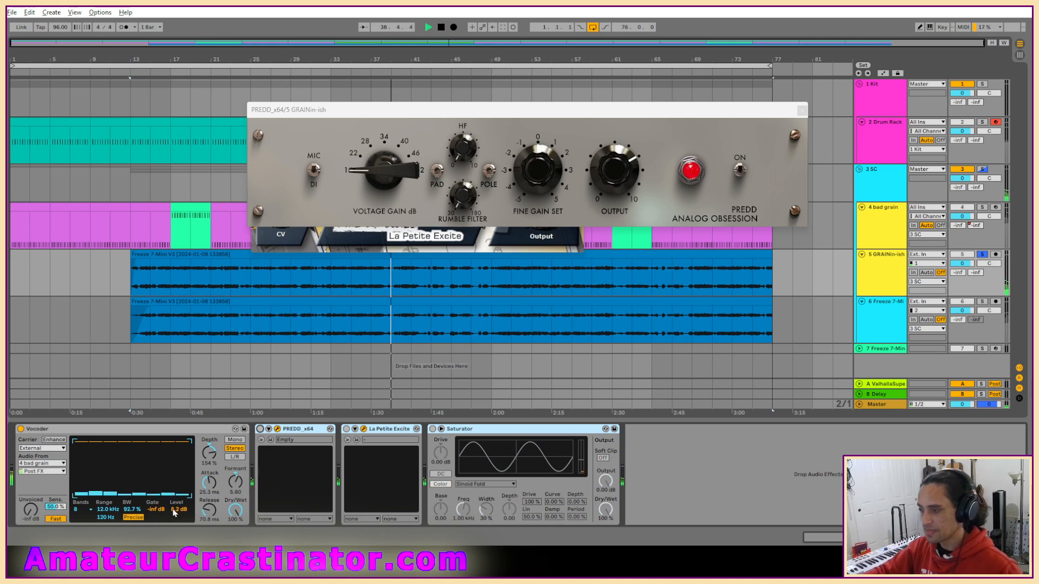
Set the Vocoder's level to 23 dB and its filter mode to Retro, restarting playback to hear it.
{"action": "left_click_drag", "start_coordinate": [178, 510], "coordinate": [179, 463]}
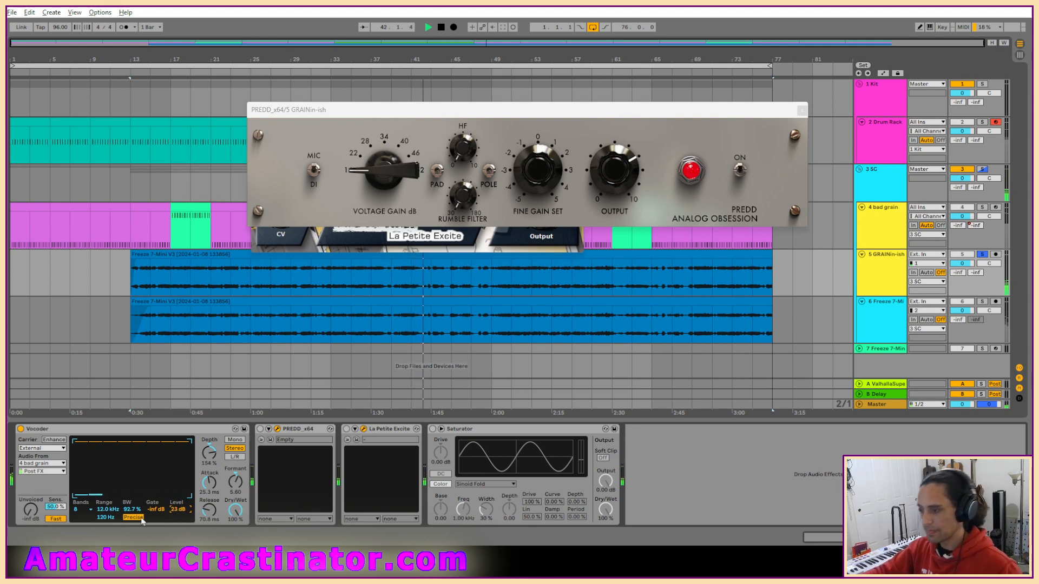
{"action": "key", "text": "space"}
{"action": "key", "text": "space"}
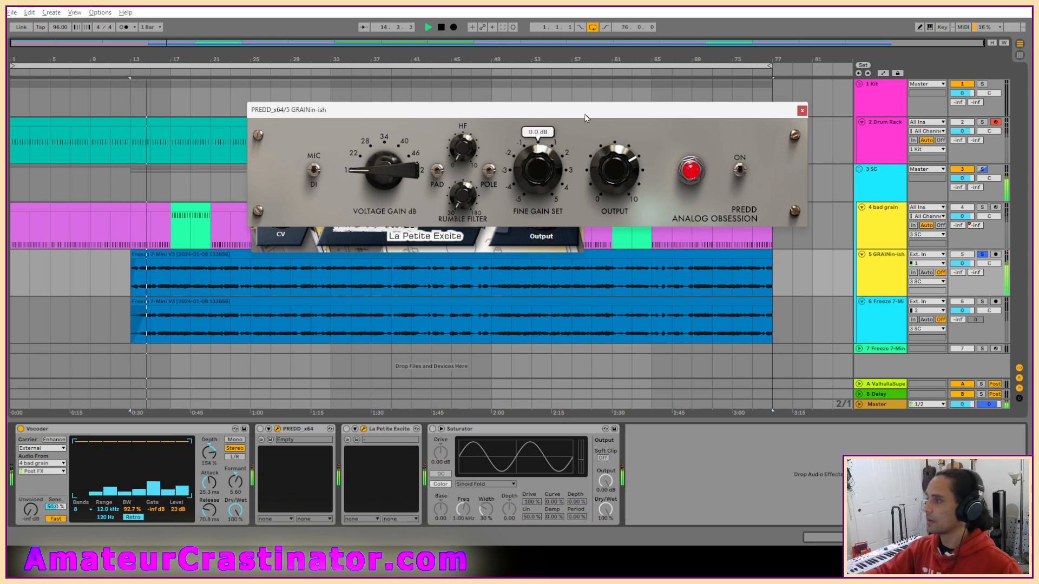
Switch PREDD back on, set its voltage gain to 22 dB and HF to 1.1 dB, adjust rumble filter and output, and close its window.
{"action": "left_click_drag", "start_coordinate": [584, 115], "coordinate": [719, 178]}
{"action": "left_click_drag", "start_coordinate": [411, 126], "coordinate": [295, 40]}
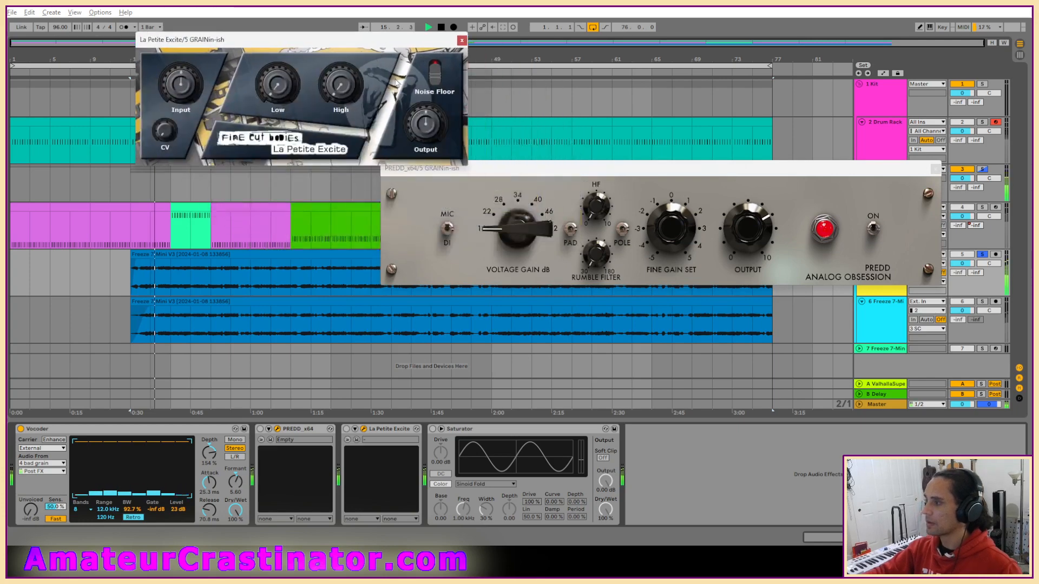
{"action": "left_click_drag", "start_coordinate": [551, 172], "coordinate": [424, 100]}
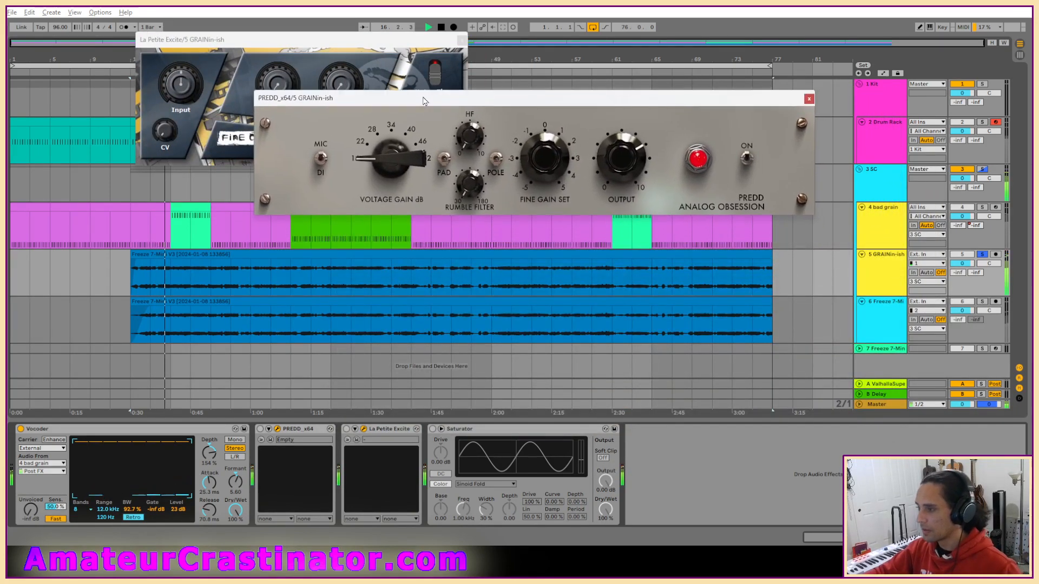
{"action": "left_click", "coordinate": [260, 429]}
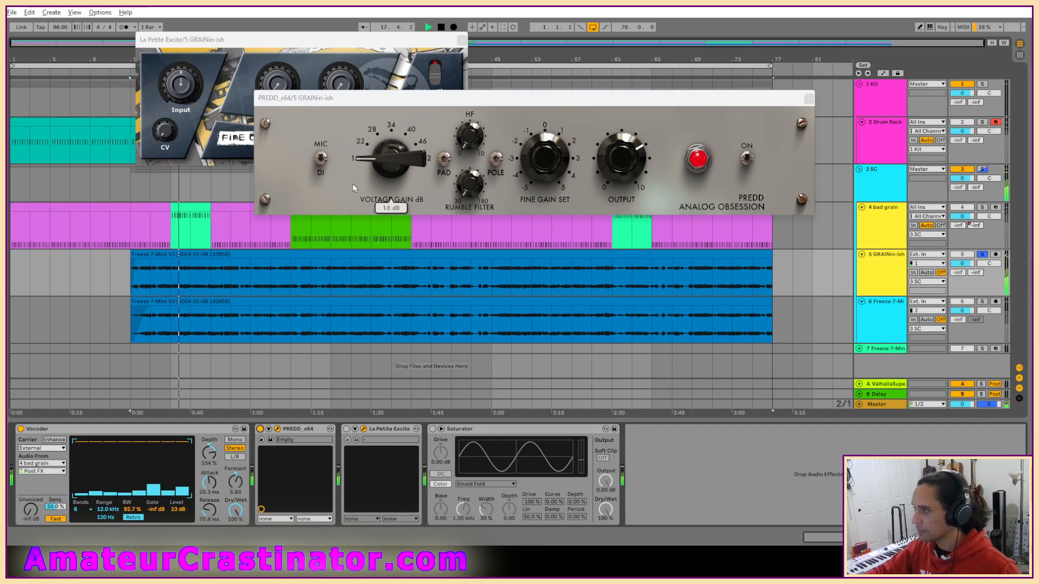
{"action": "left_click_drag", "start_coordinate": [395, 174], "coordinate": [396, 160]}
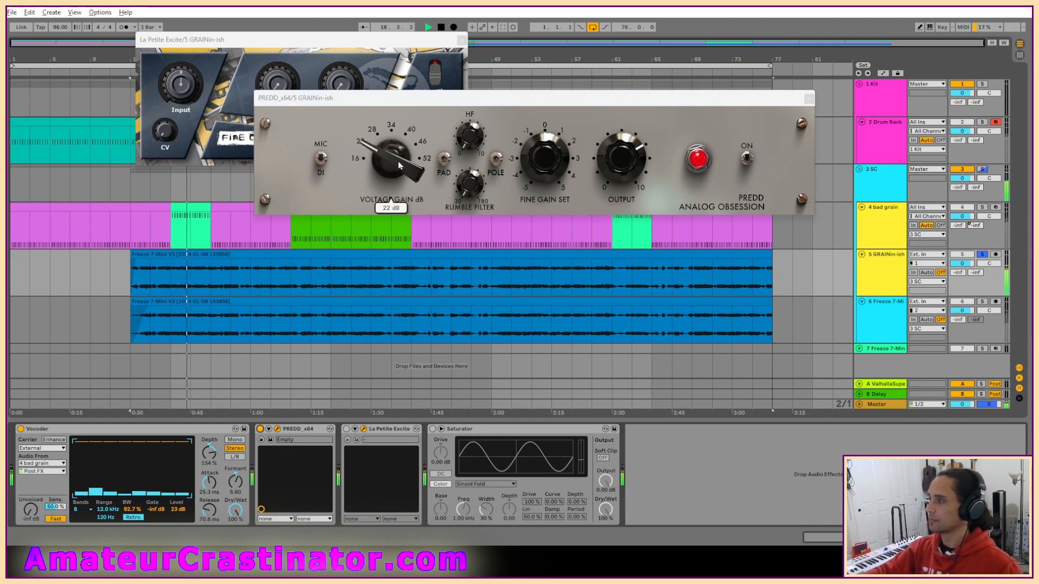
{"action": "left_click_drag", "start_coordinate": [470, 185], "coordinate": [476, 145]}
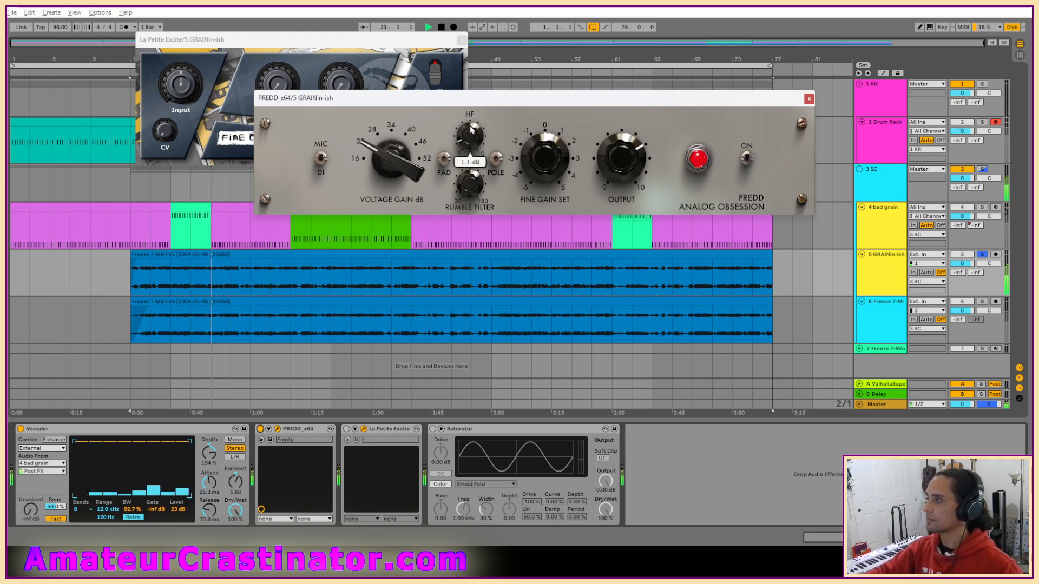
{"action": "mouse_move", "coordinate": [621, 172]}
{"action": "left_click_drag", "start_coordinate": [622, 172], "coordinate": [626, 162]}
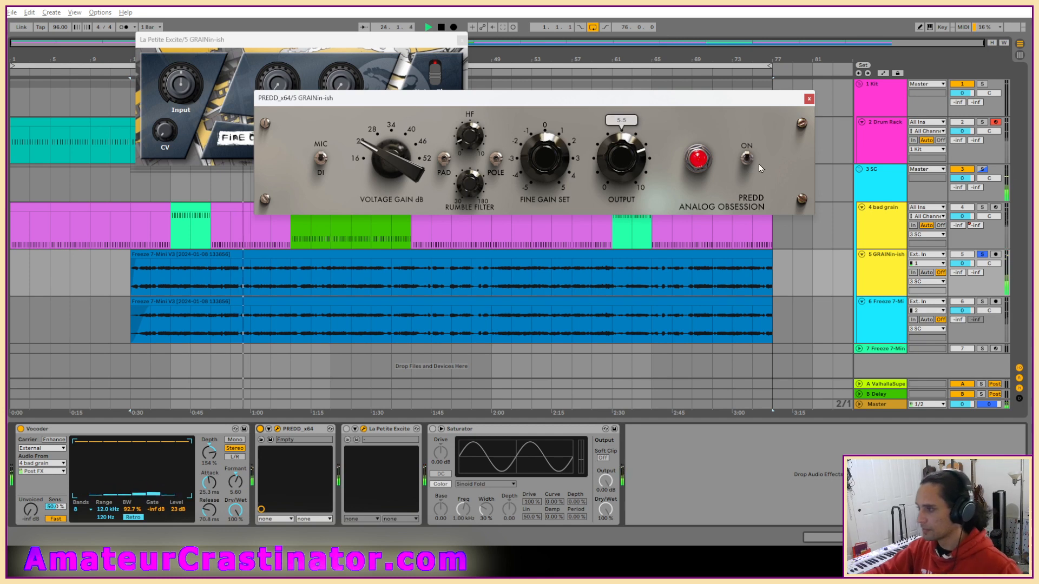
{"action": "left_click", "coordinate": [809, 100]}
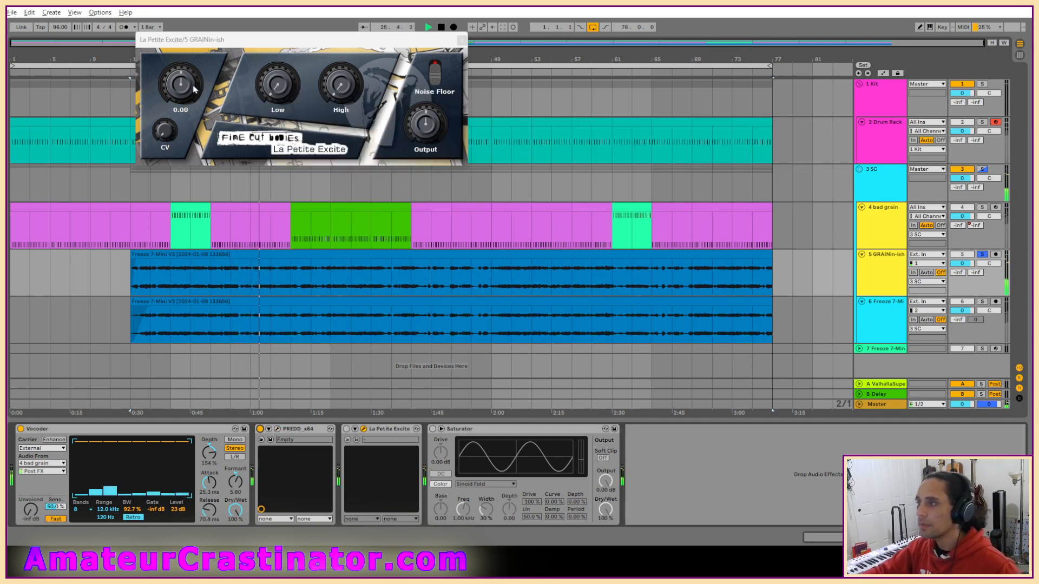
Switch La Petite Excite back on, set Low to about 3.47, raise High slightly, and close its window.
{"action": "left_click", "coordinate": [346, 429]}
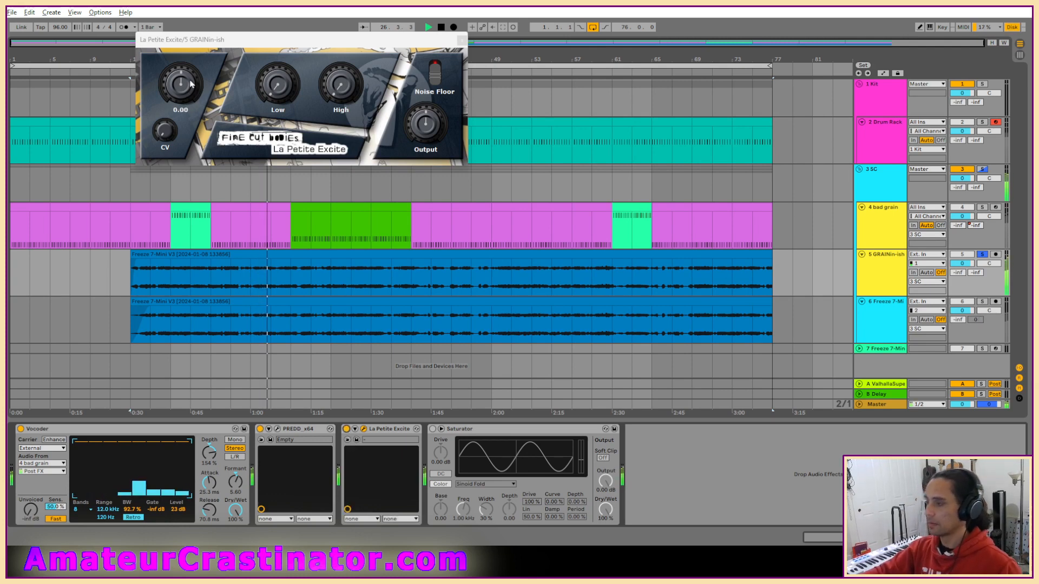
{"action": "left_click_drag", "start_coordinate": [289, 106], "coordinate": [308, 114]}
{"action": "left_click_drag", "start_coordinate": [298, 156], "coordinate": [300, 145]}
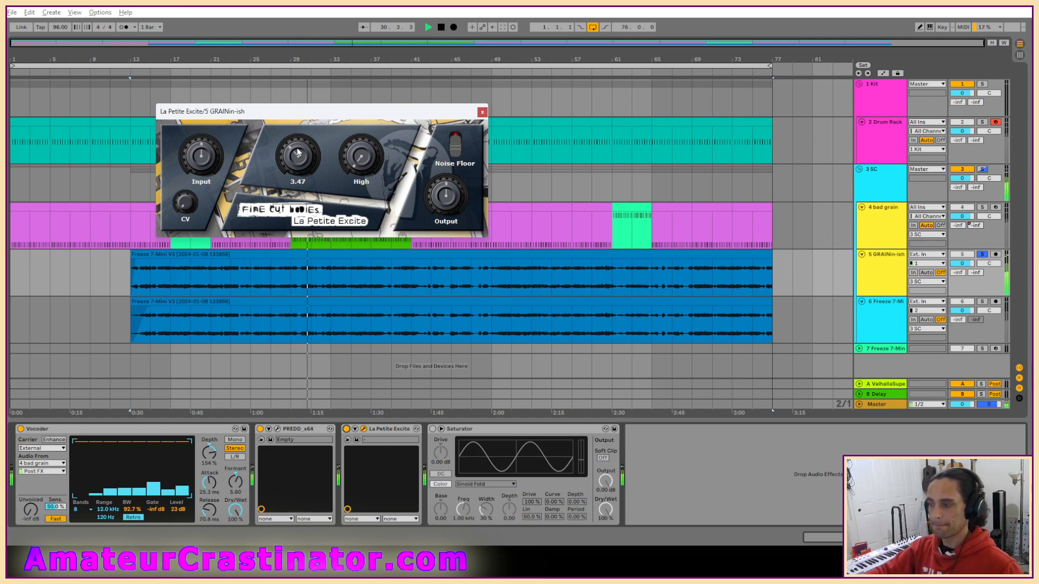
{"action": "left_click_drag", "start_coordinate": [354, 164], "coordinate": [355, 142]}
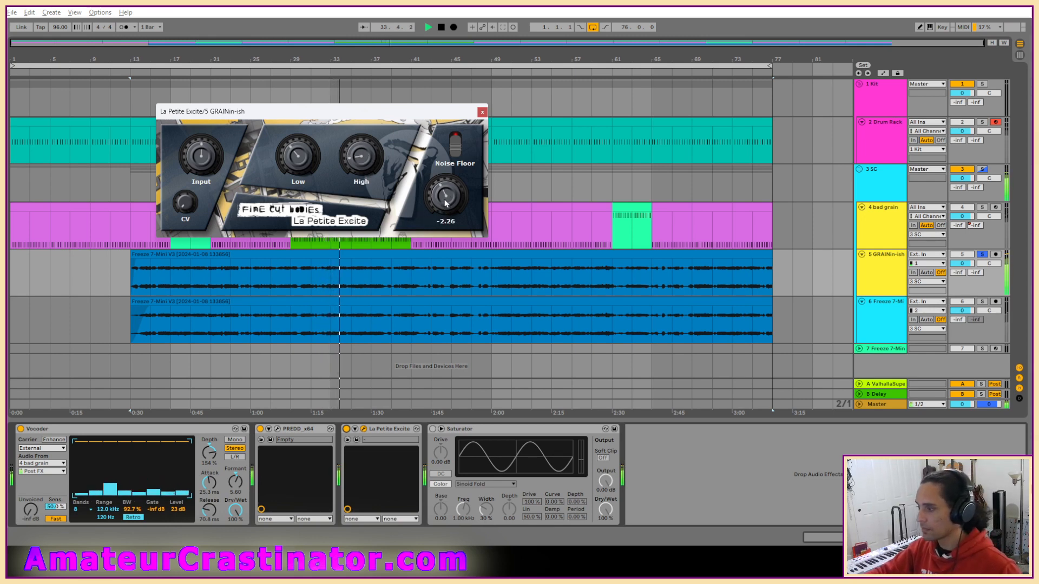
{"action": "left_click", "coordinate": [483, 113]}
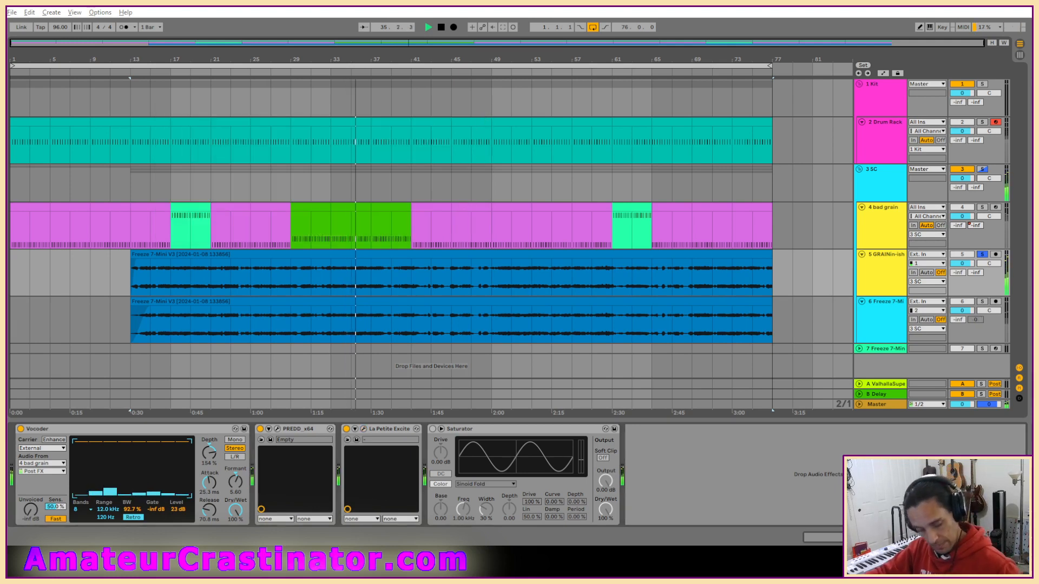
Insert an EQ Eight before the Saturator and make its first band a low cut at 132 Hz.
{"action": "left_click_drag", "start_coordinate": [707, 431], "coordinate": [524, 478]}
{"action": "left_click", "coordinate": [468, 512]}
{"action": "left_click", "coordinate": [468, 458]}
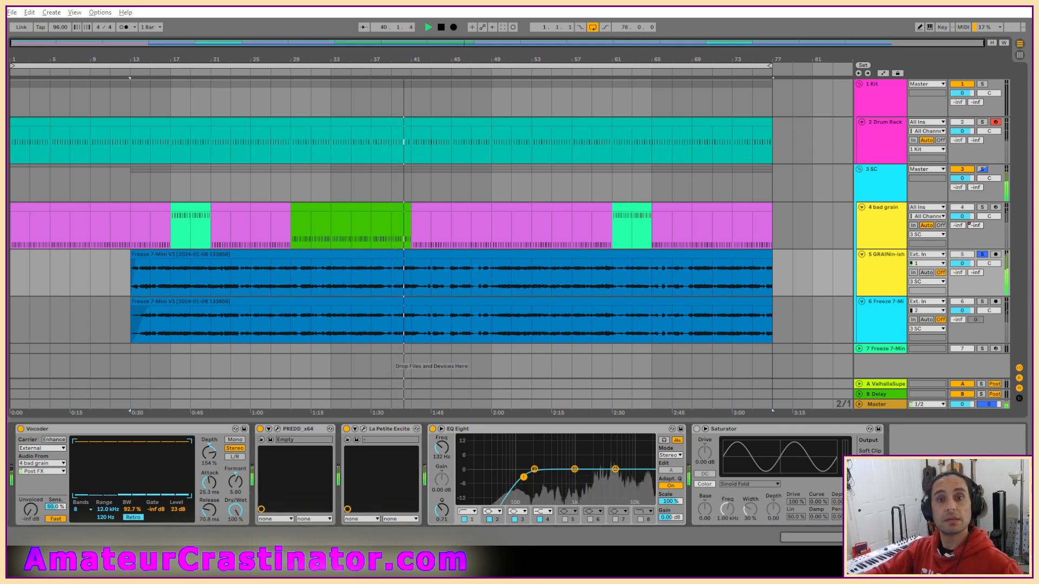
Insert TDR Nova before EQ Eight and enable band IV's dynamic threshold at -24.0 dB.
{"action": "left_click", "coordinate": [423, 450]}
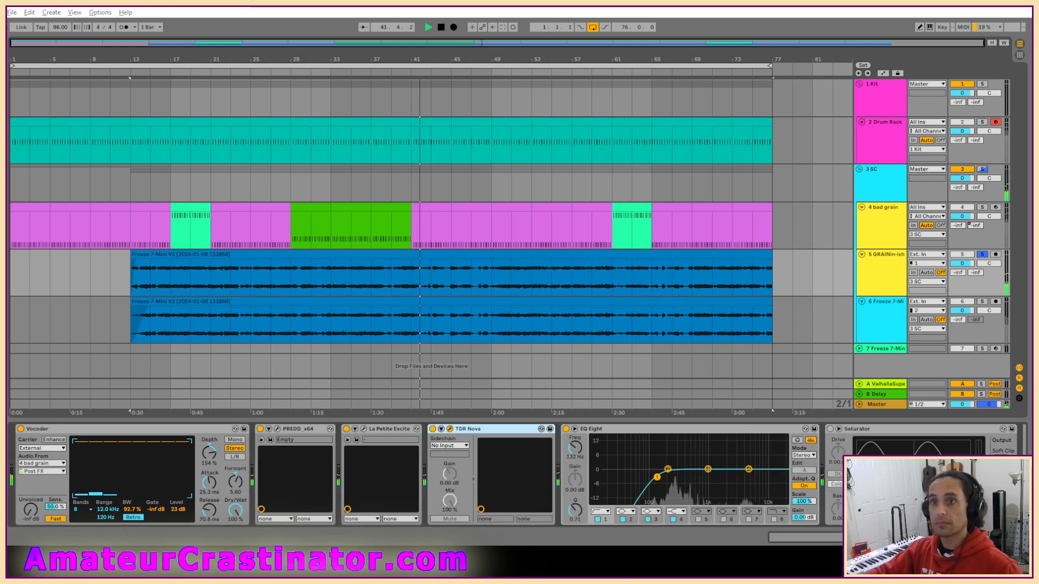
{"action": "left_click_drag", "start_coordinate": [1009, 154], "coordinate": [553, 97]}
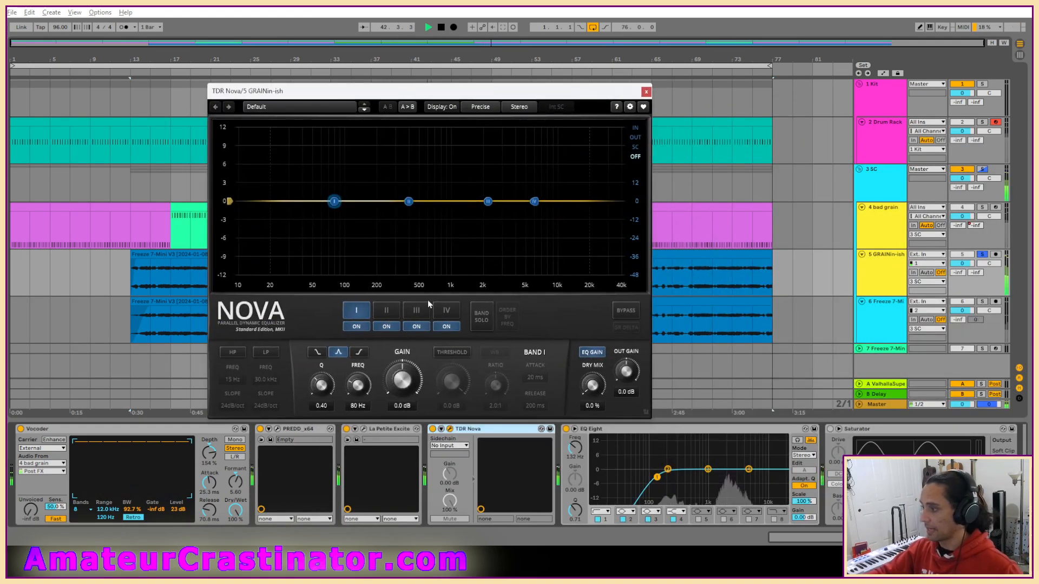
{"action": "left_click", "coordinate": [446, 310]}
{"action": "left_click", "coordinate": [452, 352]}
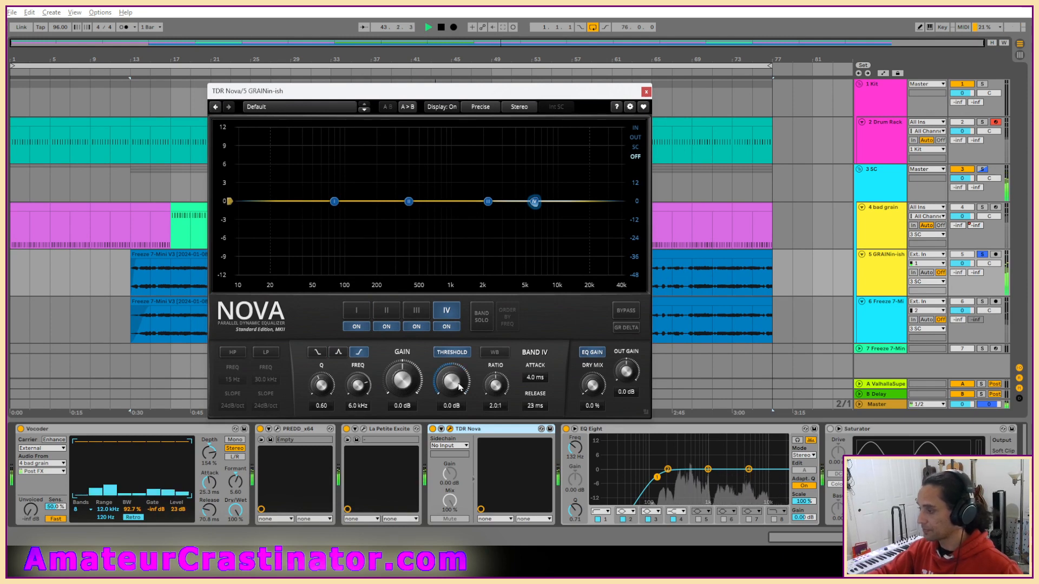
{"action": "scroll", "coordinate": [458, 385], "scroll_direction": "down", "scroll_amount": 11}
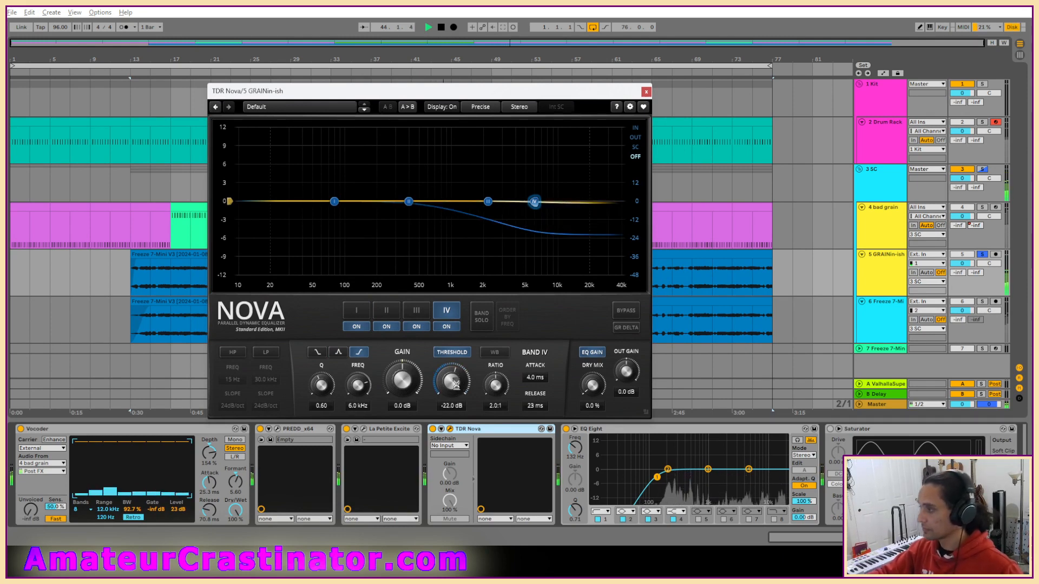
{"action": "scroll", "coordinate": [454, 388], "scroll_direction": "down", "scroll_amount": 1}
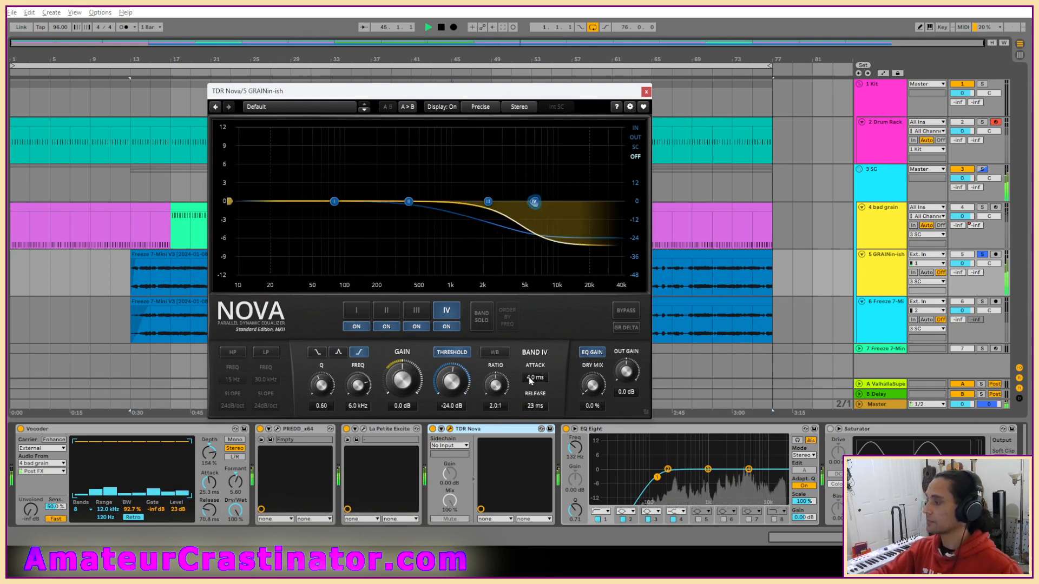
Set TDR Nova band IV's attack to 1.0 ms and release to 90 ms.
{"action": "double_click", "coordinate": [540, 378]}
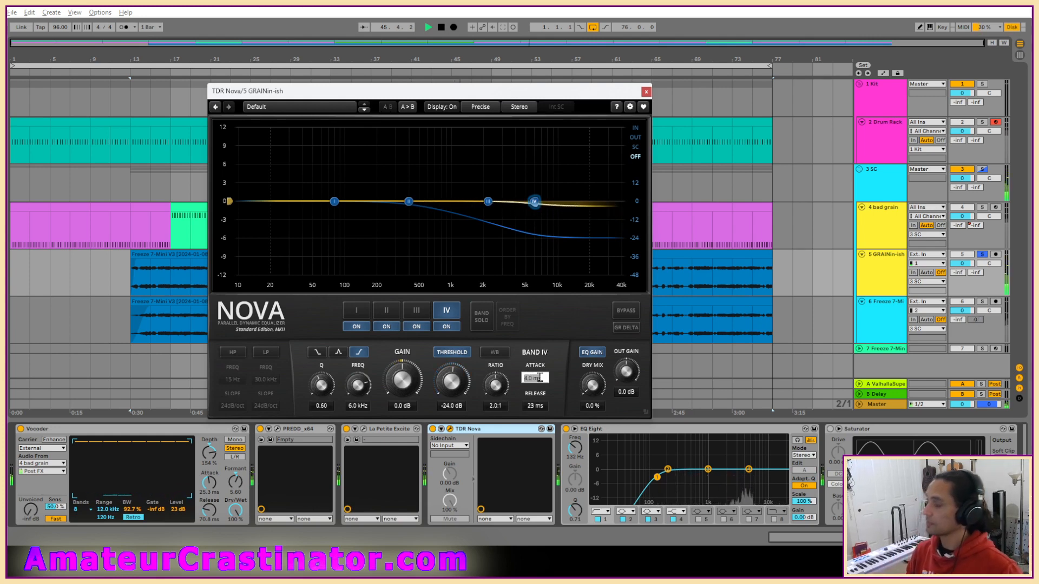
{"action": "type", "text": "1"}
{"action": "key", "text": "Return"}
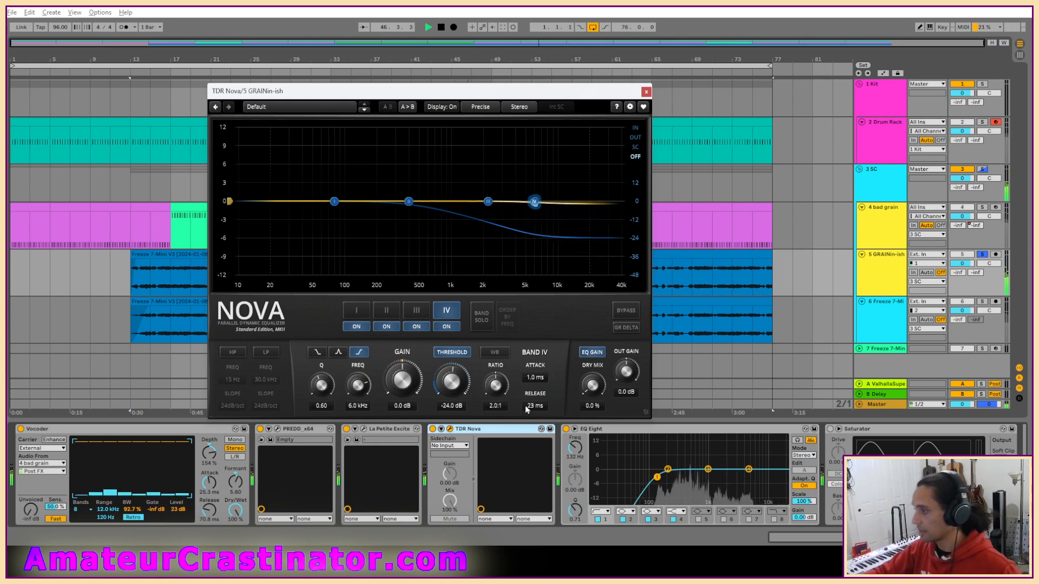
{"action": "double_click", "coordinate": [535, 406]}
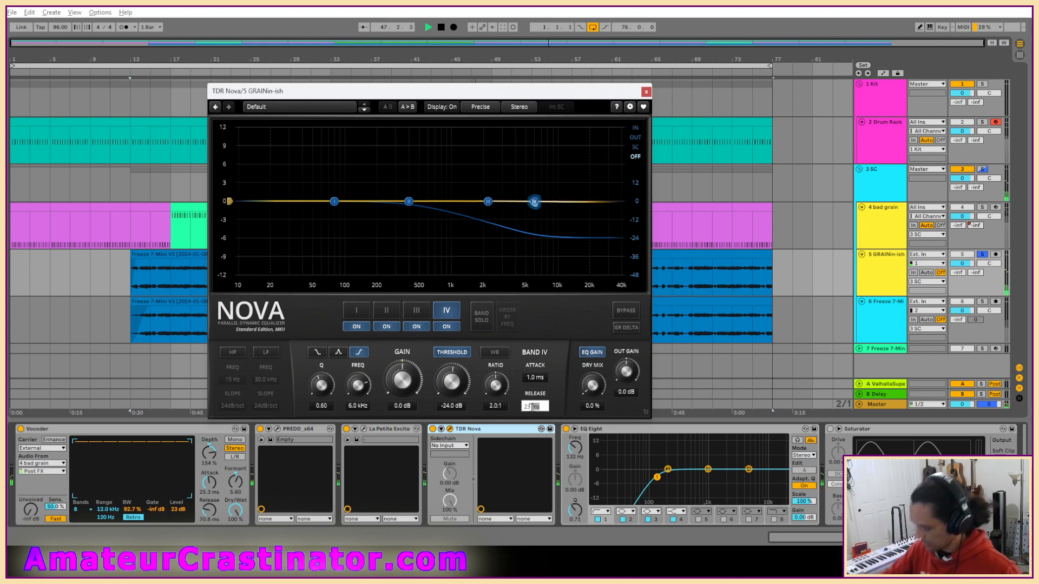
{"action": "type", "text": "90"}
{"action": "key", "text": "Return"}
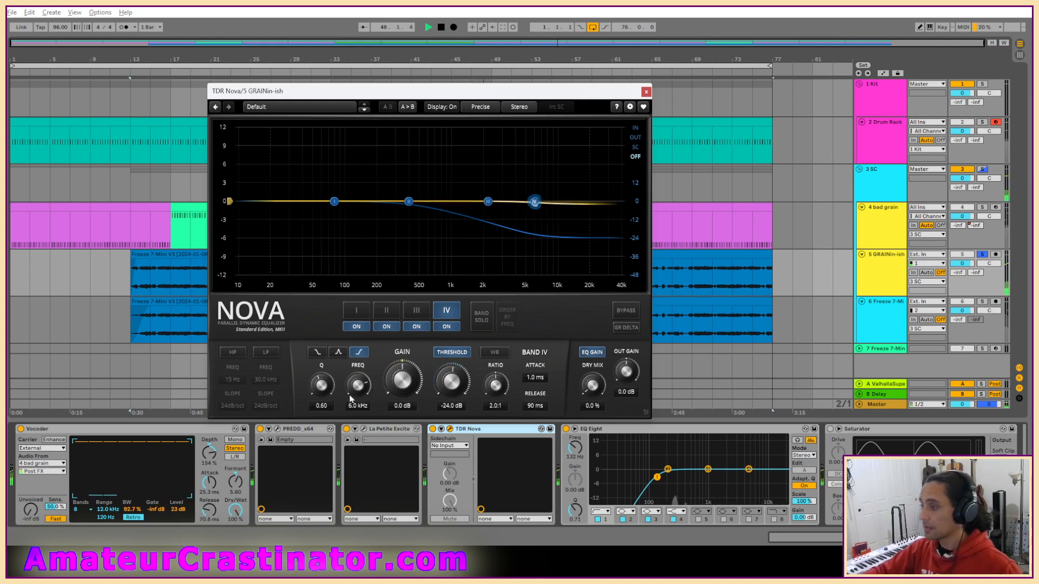
Set TDR Nova band IV's Q to 1.10, ratio to 3.7:1 and frequency to about 2491 Hz.
{"action": "scroll", "coordinate": [535, 202], "scroll_direction": "up", "scroll_amount": 5}
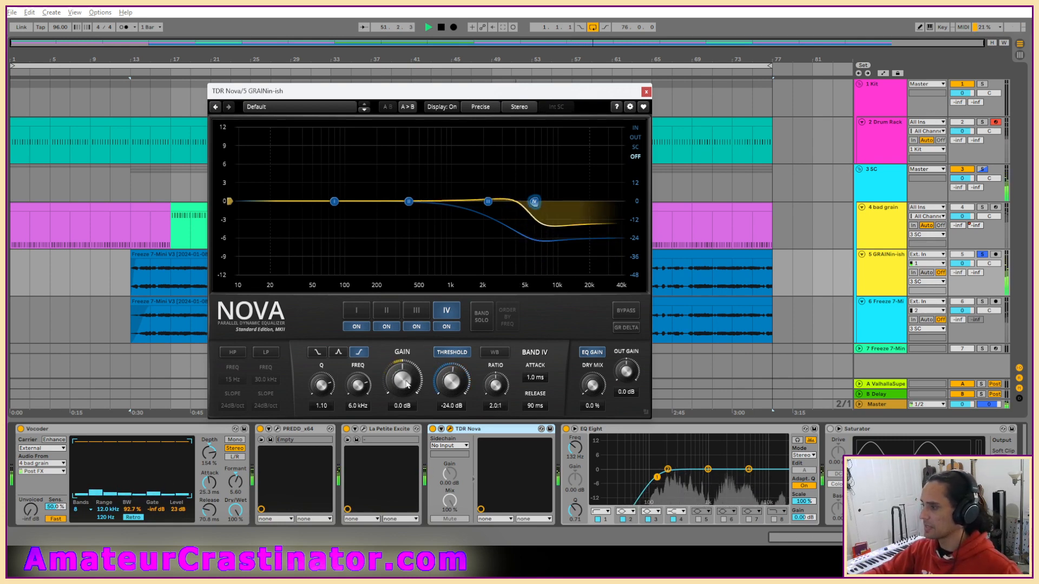
{"action": "left_click_drag", "start_coordinate": [528, 201], "coordinate": [507, 201]}
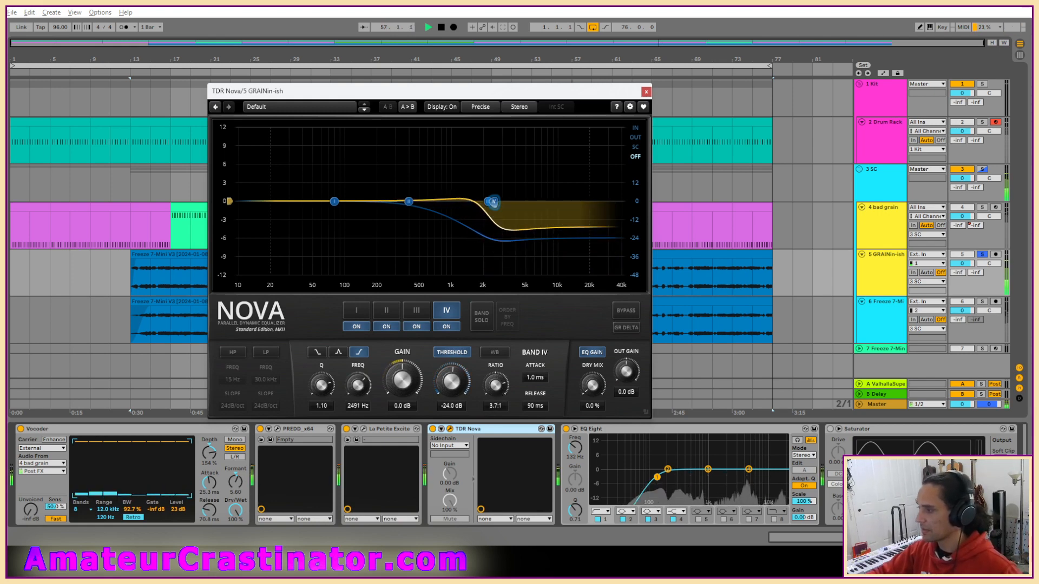
Set TDR Nova band IV's threshold to -21.0 dB and ratio to 4.2:1, and reduce La Petite Excite's high amount to 0.68.
{"action": "left_click_drag", "start_coordinate": [456, 387], "coordinate": [456, 388]}
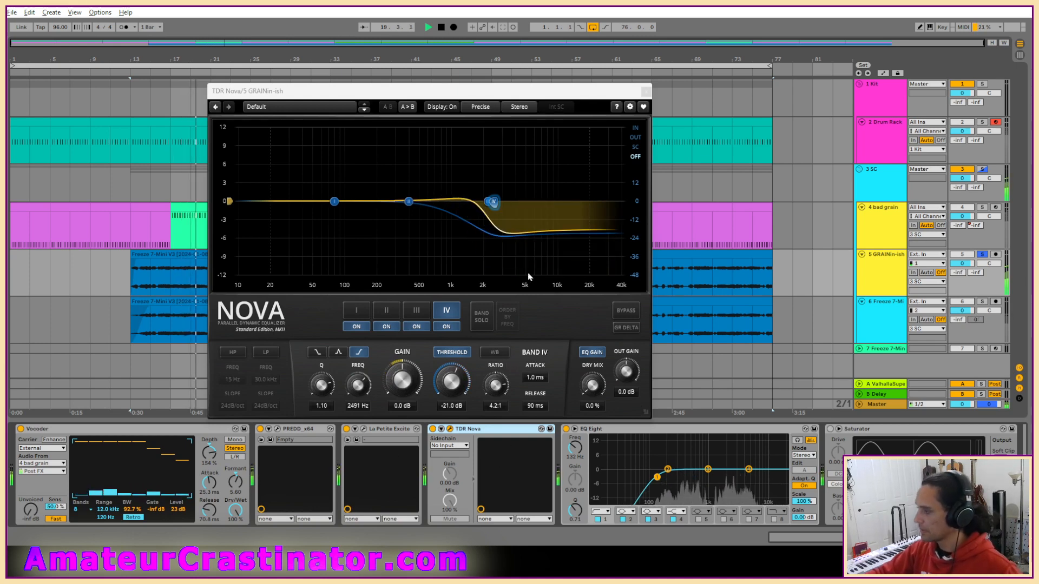
{"action": "left_click", "coordinate": [363, 430]}
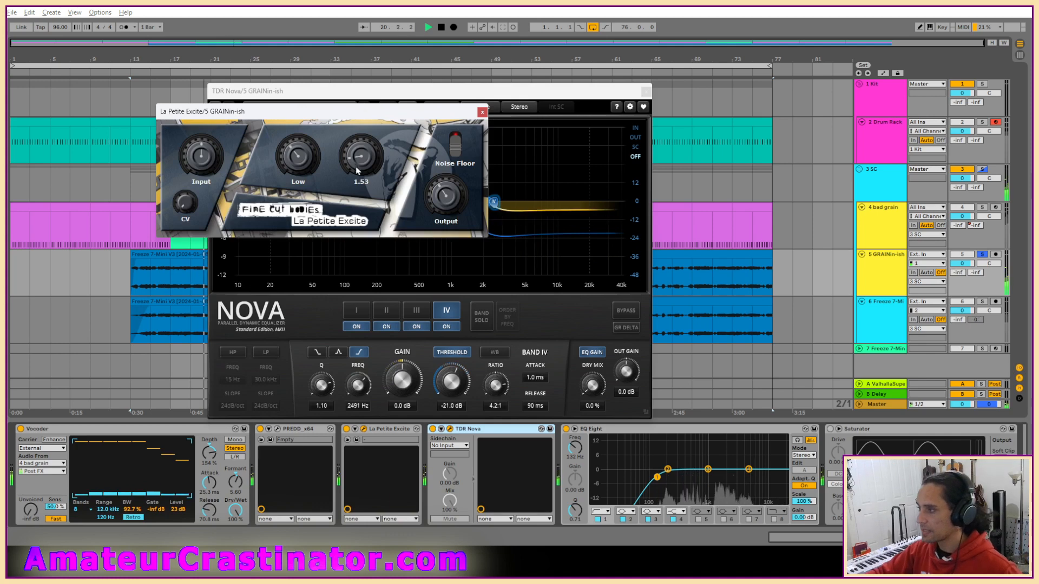
{"action": "left_click_drag", "start_coordinate": [357, 171], "coordinate": [365, 174]}
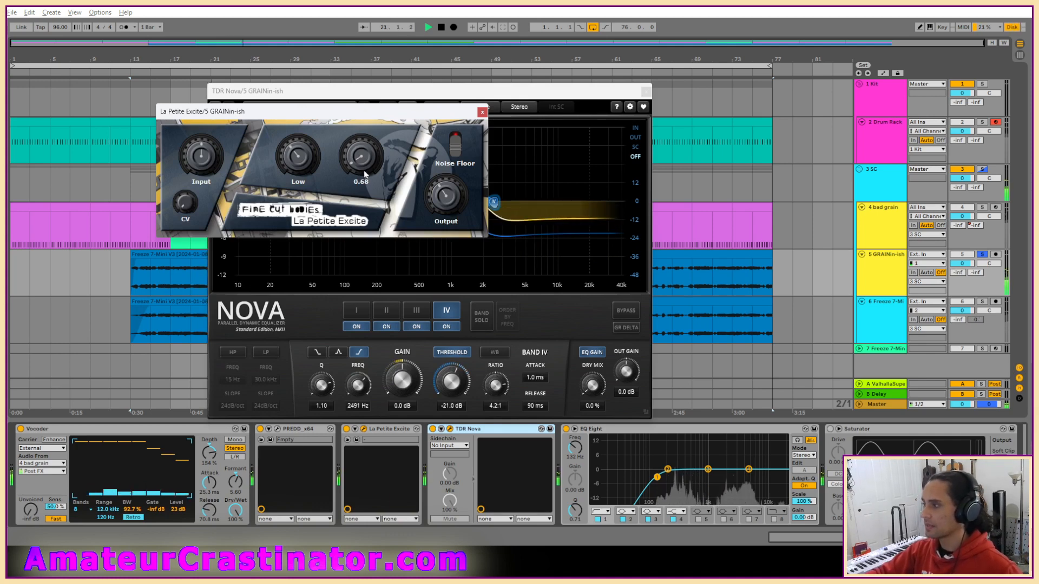
{"action": "left_click", "coordinate": [482, 112]}
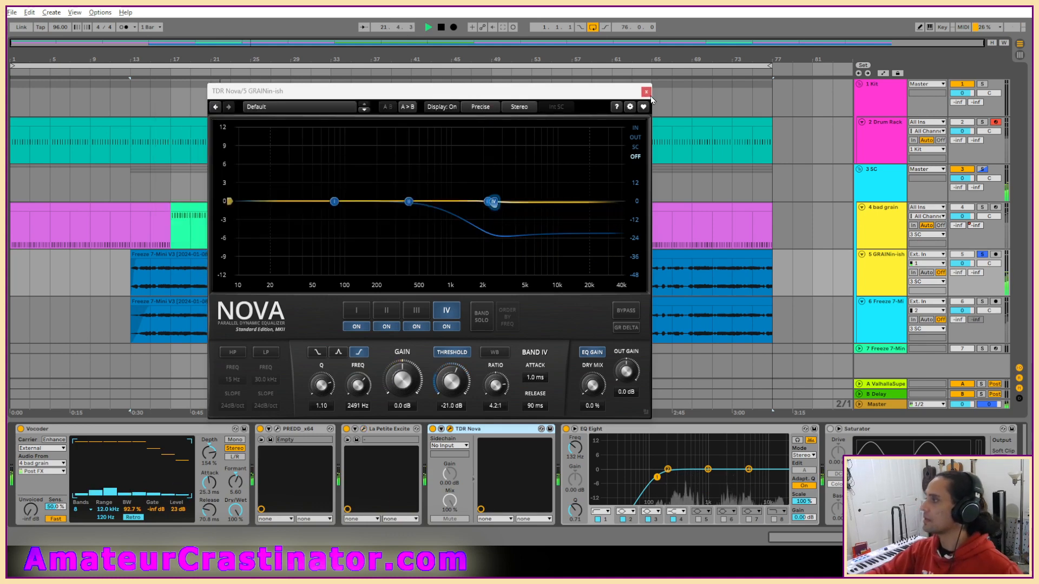
{"action": "left_click", "coordinate": [646, 91]}
Cut EQ Eight's third band by 3.80 dB at about 728 Hz with a Q of 1.16.
{"action": "scroll", "coordinate": [598, 475], "scroll_direction": "right", "scroll_amount": 2}
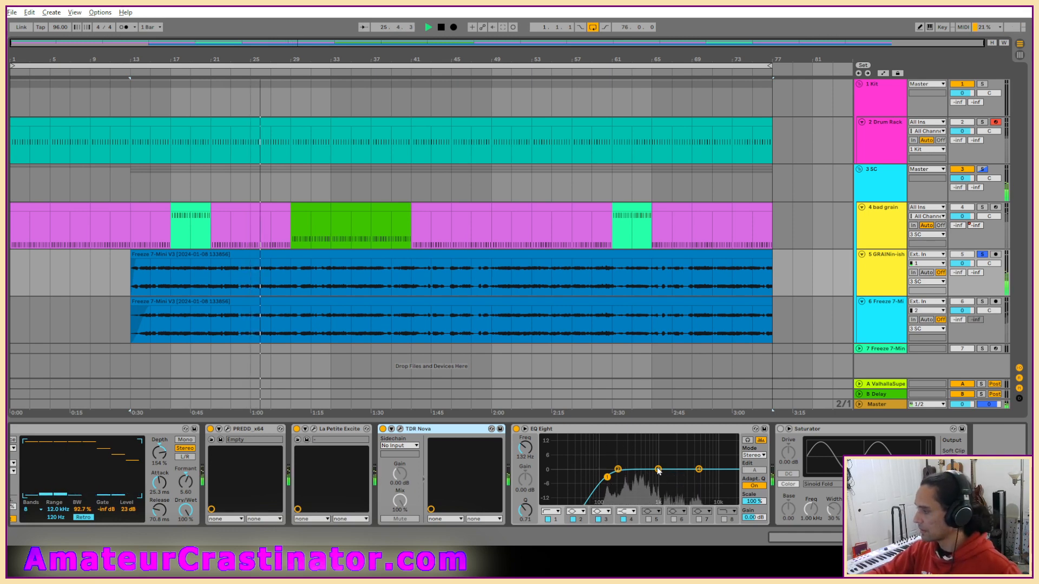
{"action": "mouse_move", "coordinate": [658, 470]}
{"action": "left_mouse_down"}
{"action": "mouse_move", "coordinate": [642, 502]}
{"action": "mouse_move", "coordinate": [663, 477]}
{"action": "mouse_move", "coordinate": [650, 477]}
{"action": "left_mouse_up"}
{"action": "left_click_drag", "start_coordinate": [525, 511], "coordinate": [525, 500]}
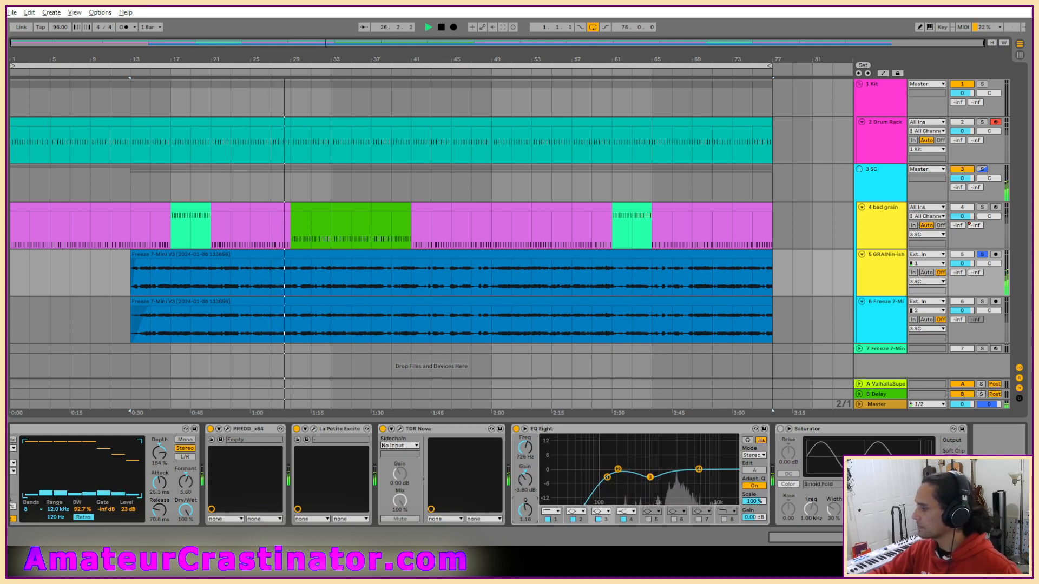
Collapse the EQ Eight and TDR Nova devices and enable the Saturator.
{"action": "double_click", "coordinate": [563, 429]}
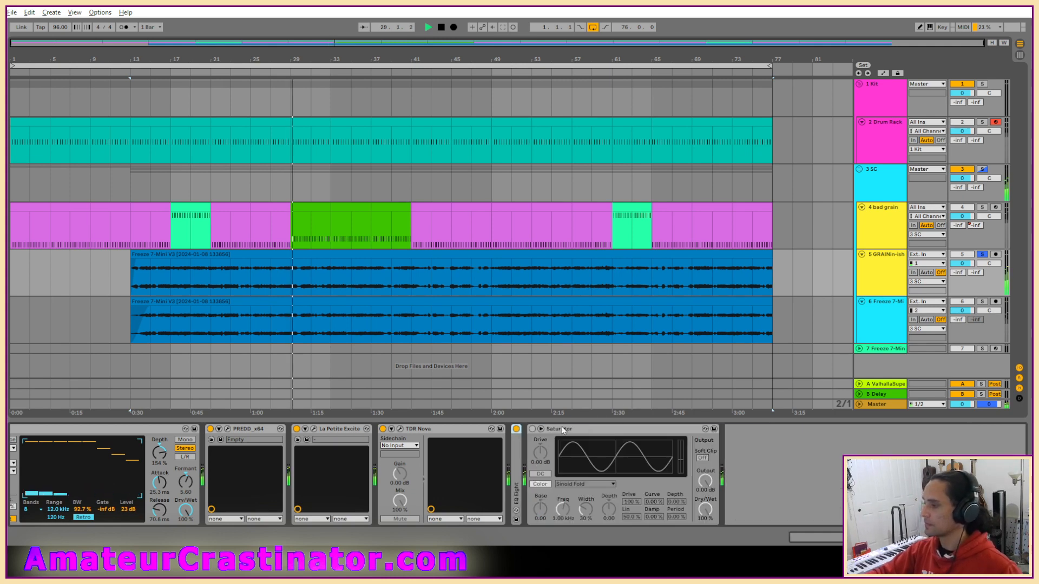
{"action": "double_click", "coordinate": [427, 429]}
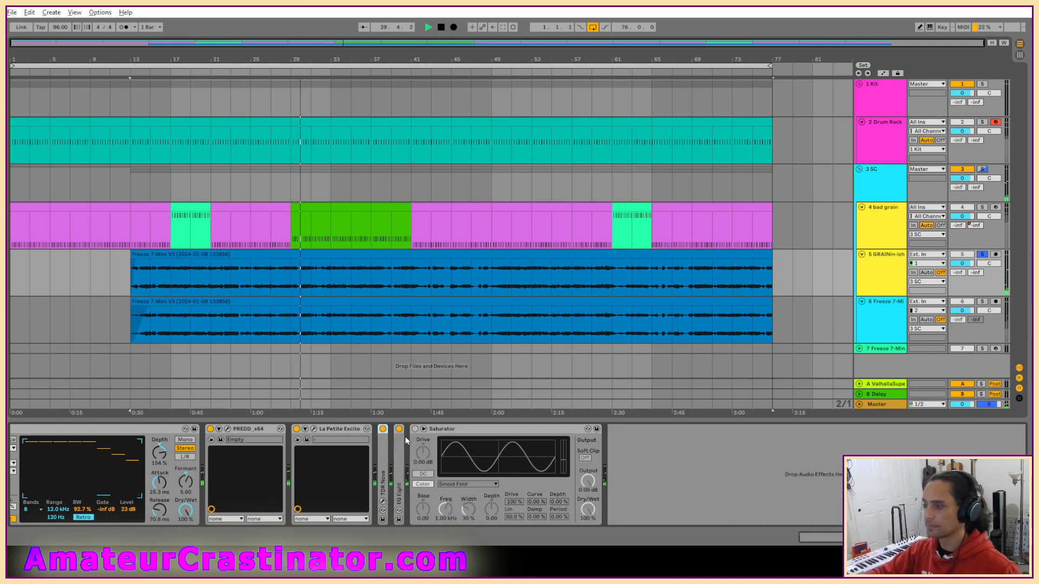
{"action": "left_click", "coordinate": [416, 428]}
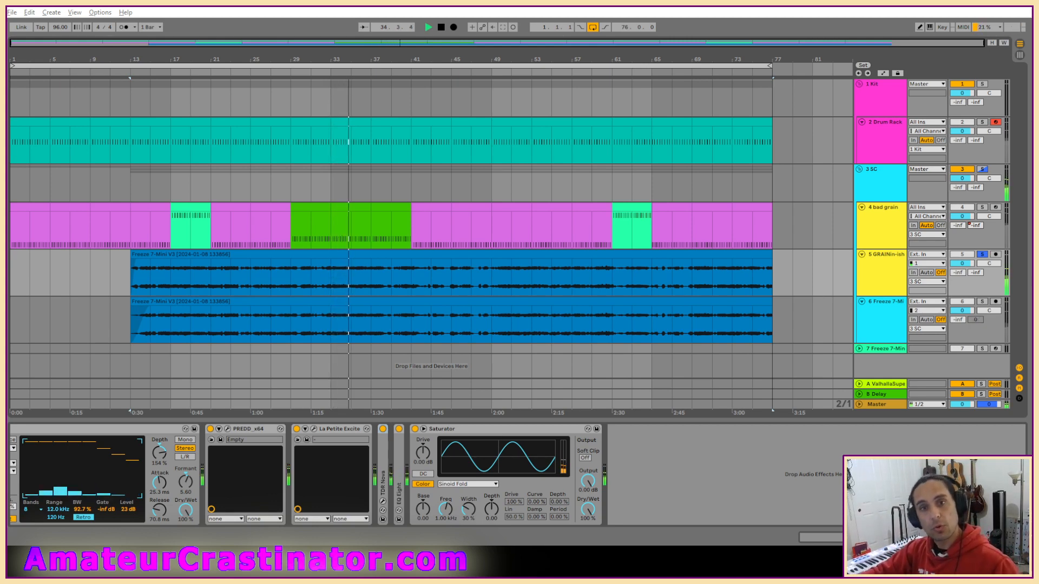
Add a Delay after the Saturator with 0% feedback and dry/wet, and set its filter to about 791 Hz with width 4.41.
{"action": "left_click", "coordinate": [790, 479]}
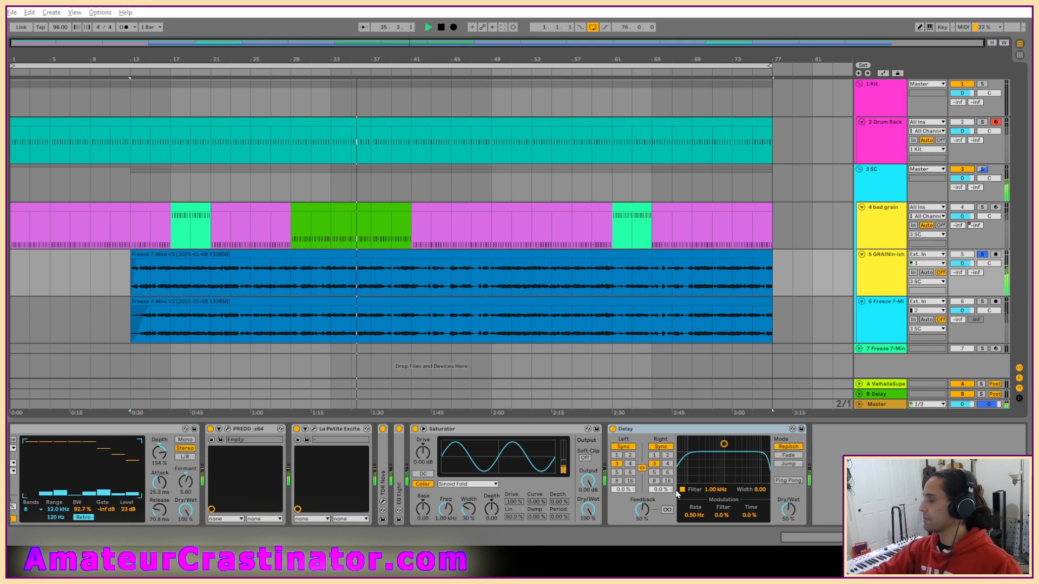
{"action": "left_click_drag", "start_coordinate": [642, 510], "coordinate": [641, 562]}
{"action": "left_click_drag", "start_coordinate": [786, 510], "coordinate": [786, 563]}
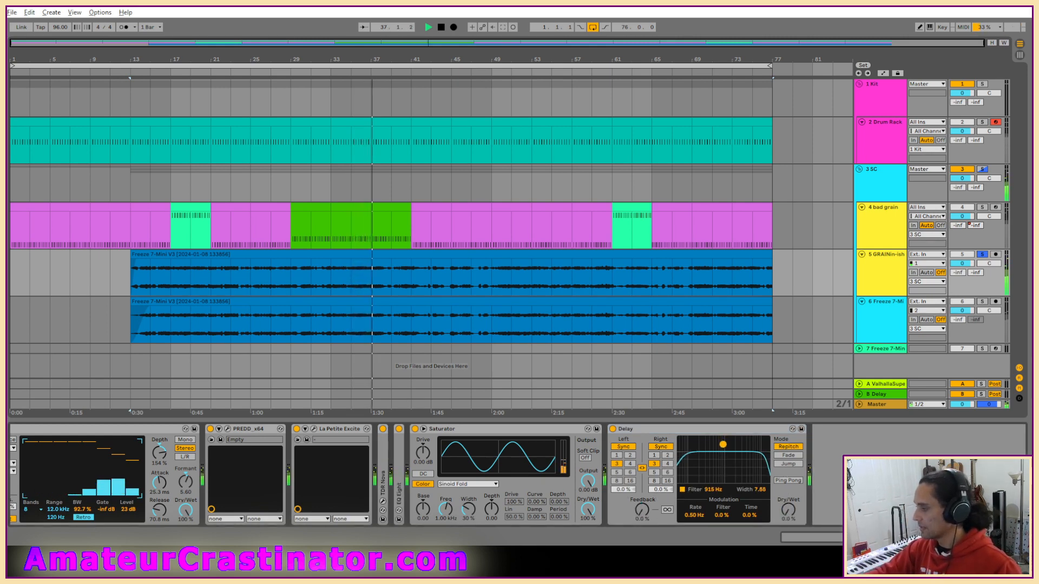
{"action": "left_click_drag", "start_coordinate": [724, 444], "coordinate": [724, 464]}
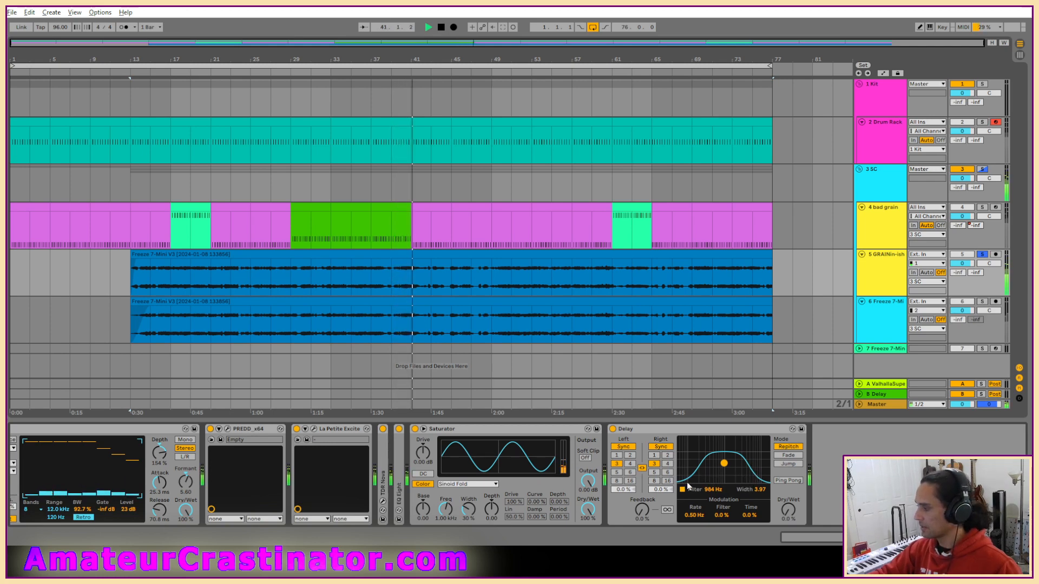
{"action": "left_click_drag", "start_coordinate": [725, 465], "coordinate": [721, 461]}
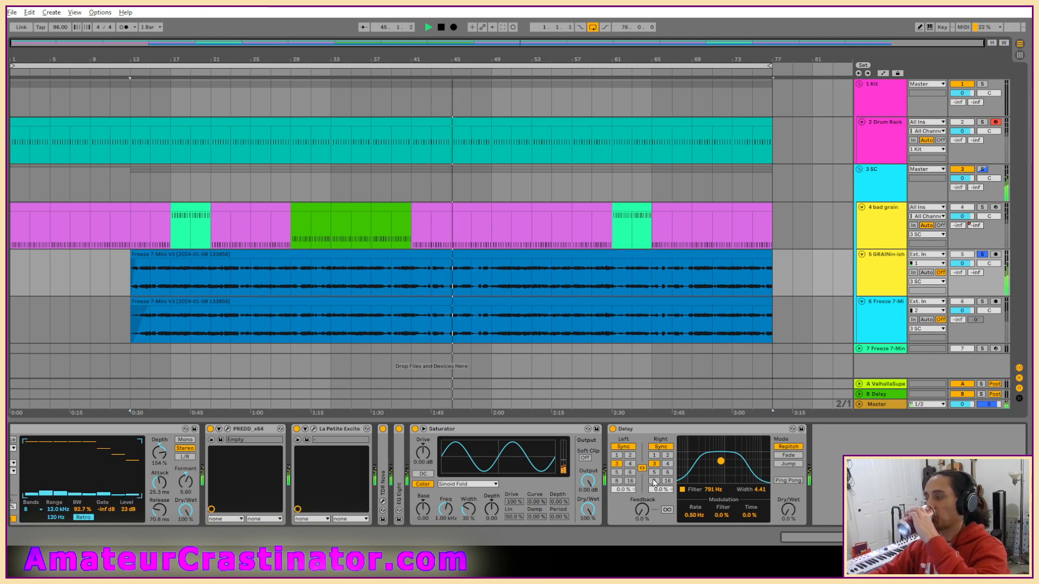
Unlink and unsync the Delay's channels, setting 37.3 ms left and 40.0 ms right, and raise dry/wet to 40%.
{"action": "left_click", "coordinate": [668, 464]}
{"action": "left_click", "coordinate": [661, 447]}
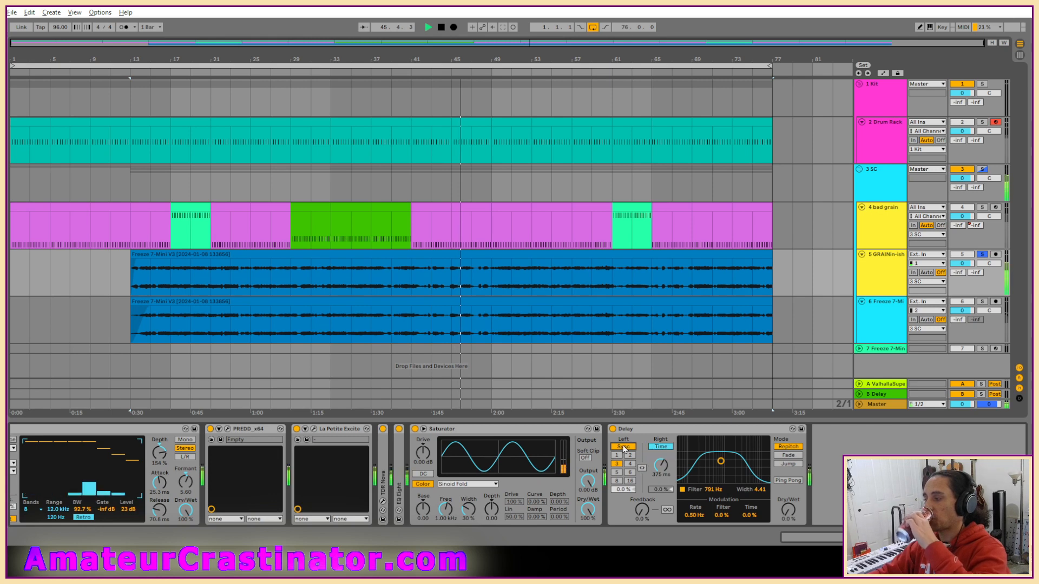
{"action": "left_click", "coordinate": [623, 447]}
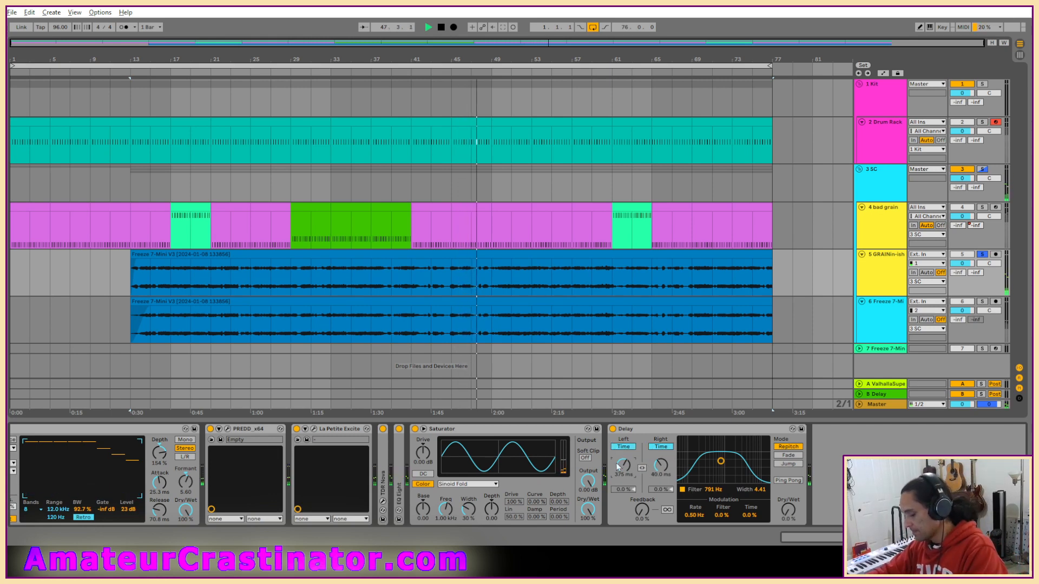
{"action": "left_click_drag", "start_coordinate": [619, 466], "coordinate": [632, 480]}
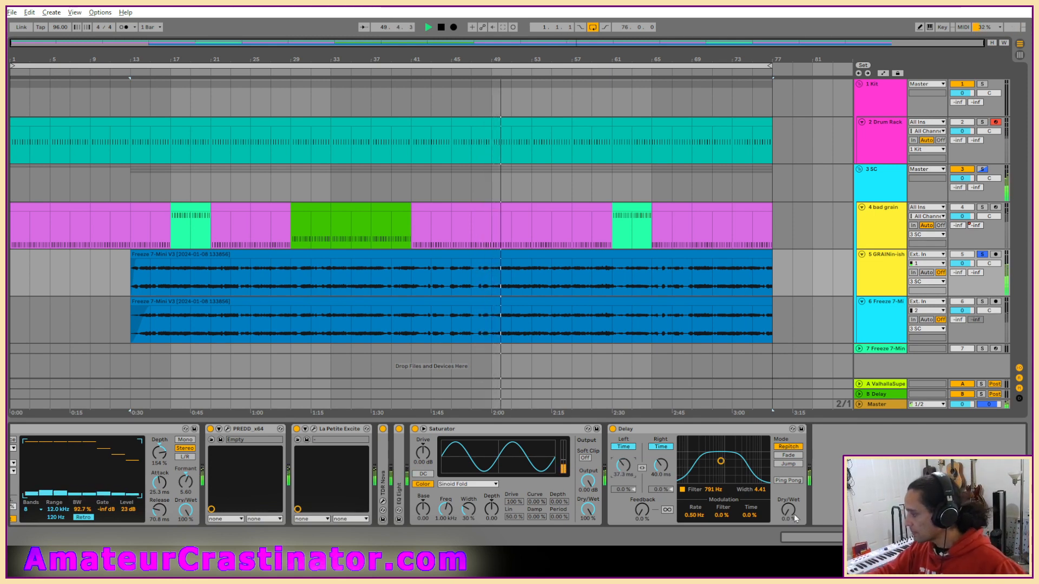
{"action": "mouse_move", "coordinate": [794, 518]}
{"action": "left_mouse_down"}
{"action": "mouse_move", "coordinate": [795, 499]}
{"action": "mouse_move", "coordinate": [793, 513]}
{"action": "left_mouse_up"}
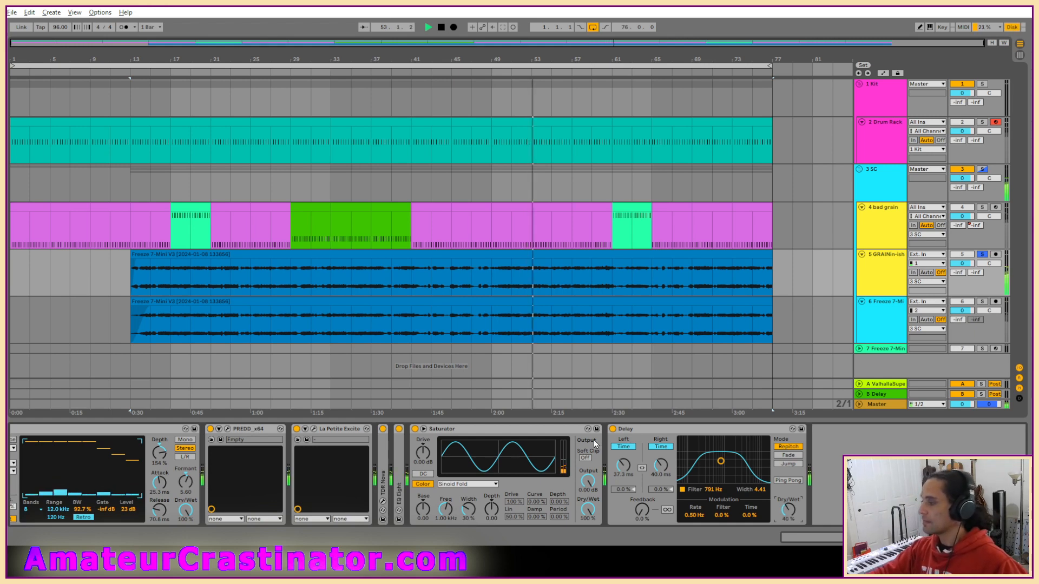
Compare the soloed layer with the Delay bypassed and active.
{"action": "left_click", "coordinate": [612, 429]}
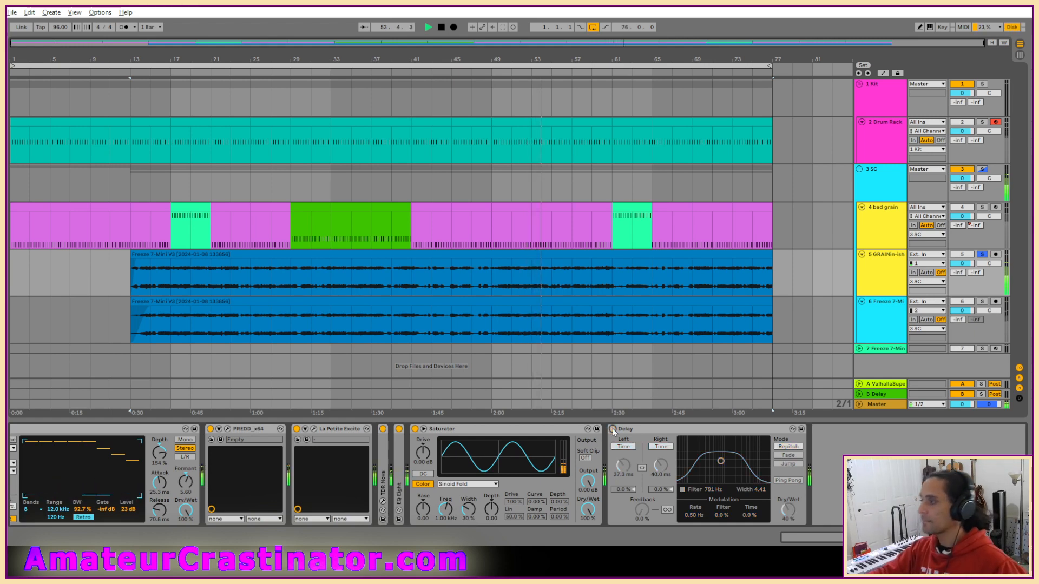
{"action": "left_click", "coordinate": [613, 429]}
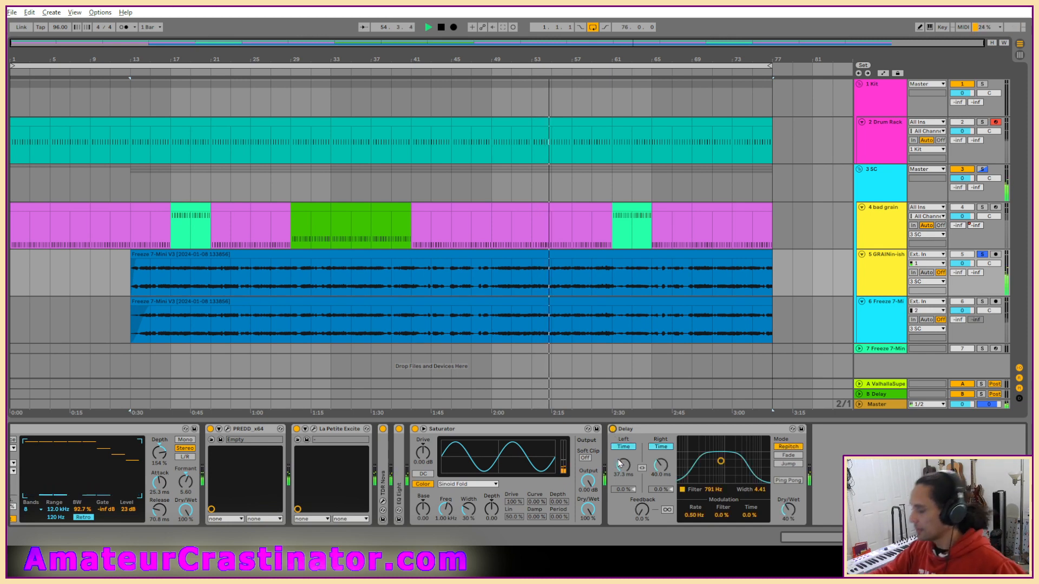
{"action": "left_click", "coordinate": [645, 428]}
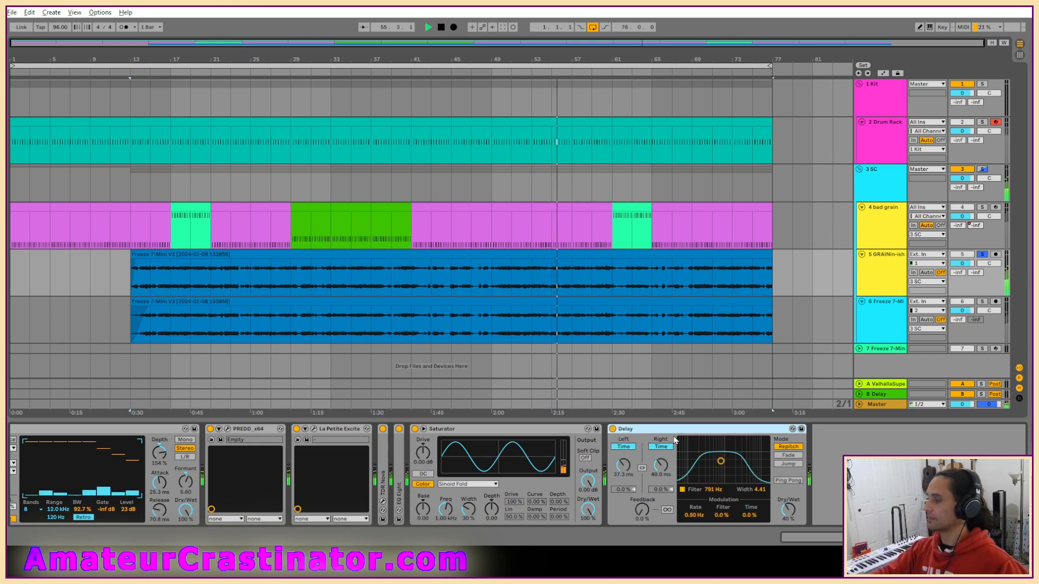
Unsolo the GRAINin-ish track, compare the full mix with it muted and unmuted, and stop playback.
{"action": "left_click", "coordinate": [983, 254]}
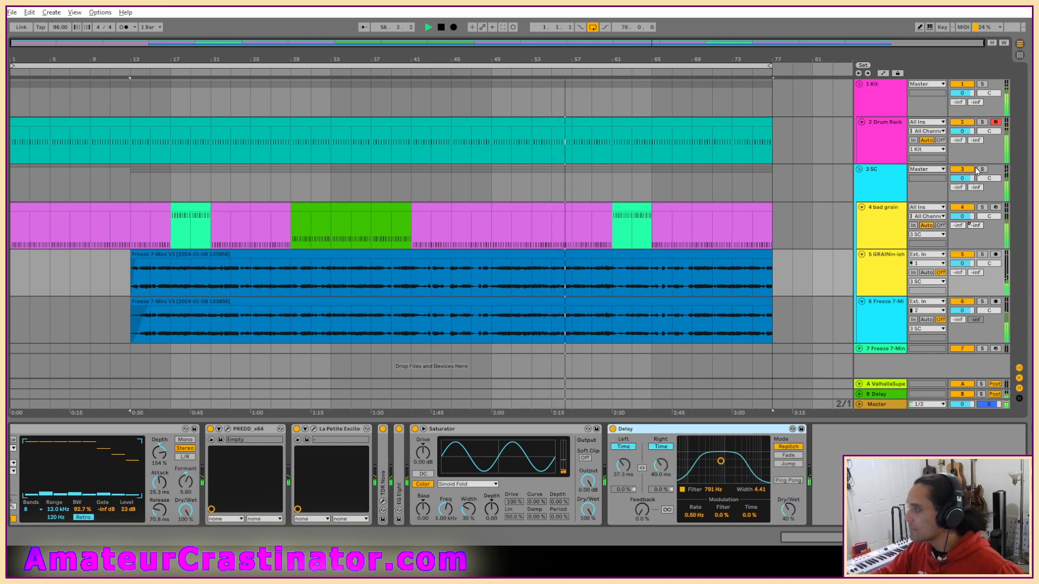
{"action": "left_click", "coordinate": [968, 255]}
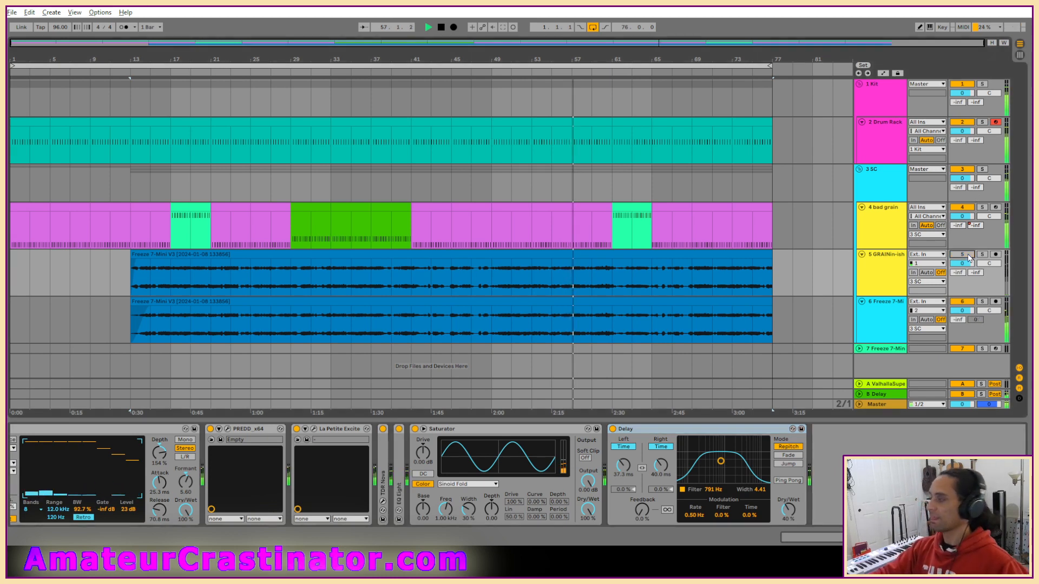
{"action": "left_click", "coordinate": [968, 255]}
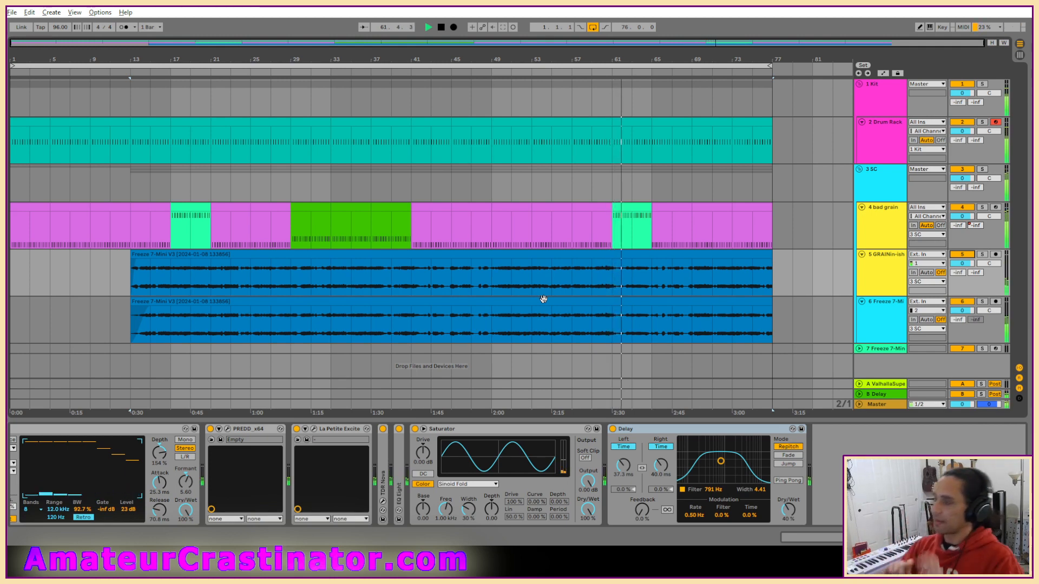
{"action": "key", "text": "space"}
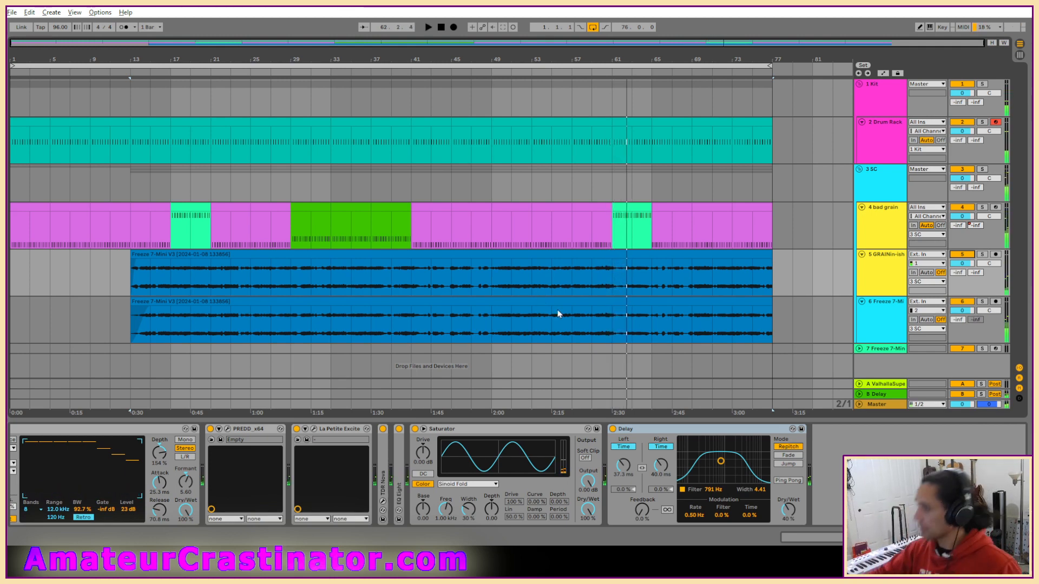
Freeze the GRAINin-ish track and flatten it to audio.
{"action": "right_click", "coordinate": [871, 271]}
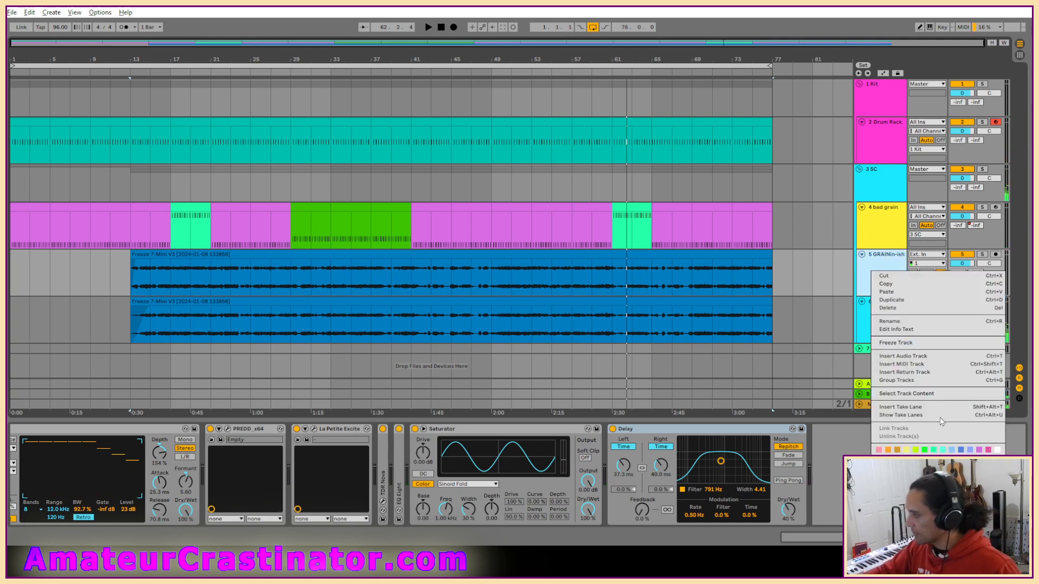
{"action": "right_click", "coordinate": [879, 255]}
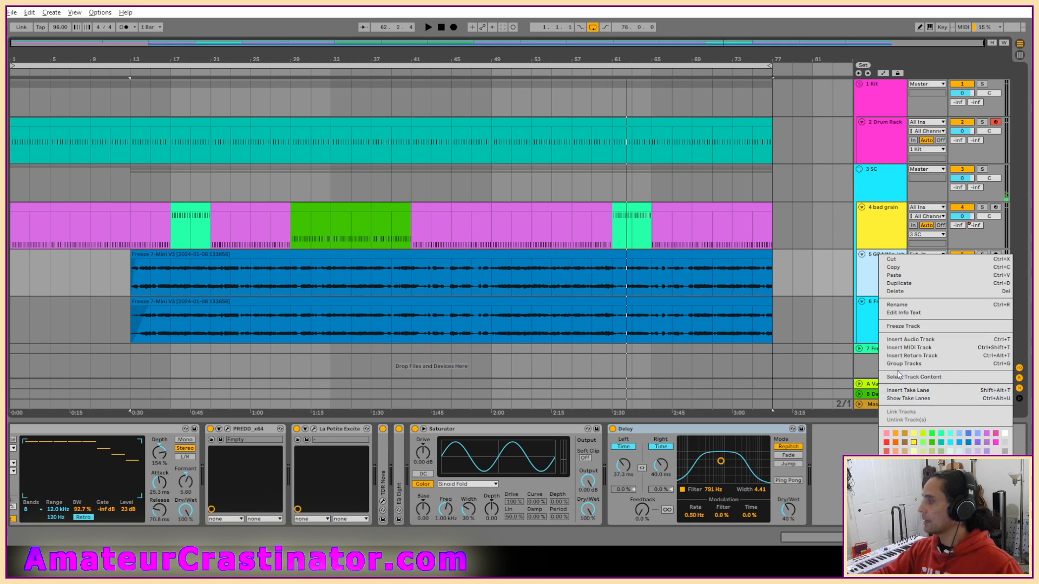
{"action": "left_click", "coordinate": [903, 327]}
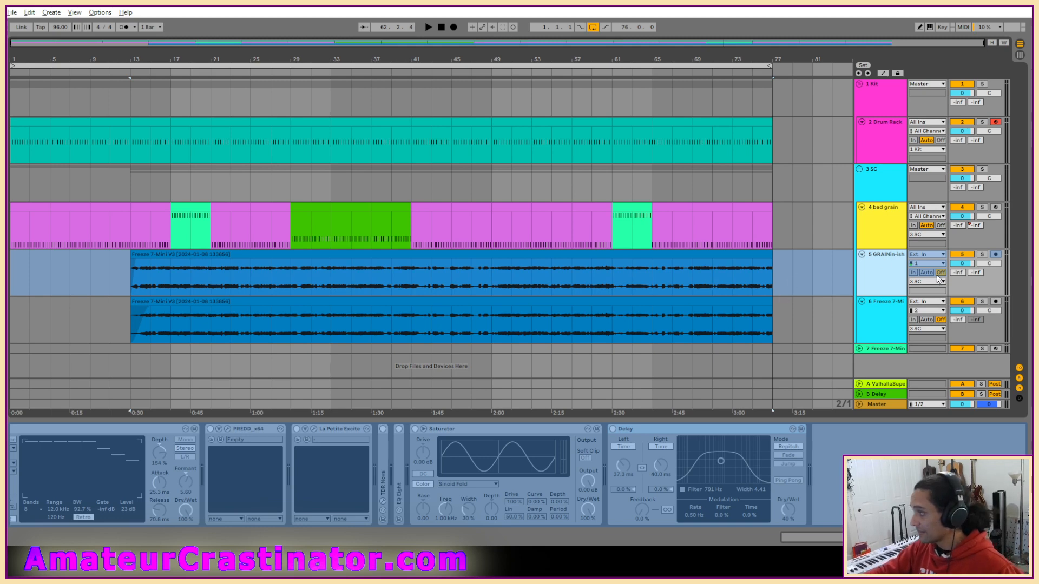
{"action": "right_click", "coordinate": [873, 273]}
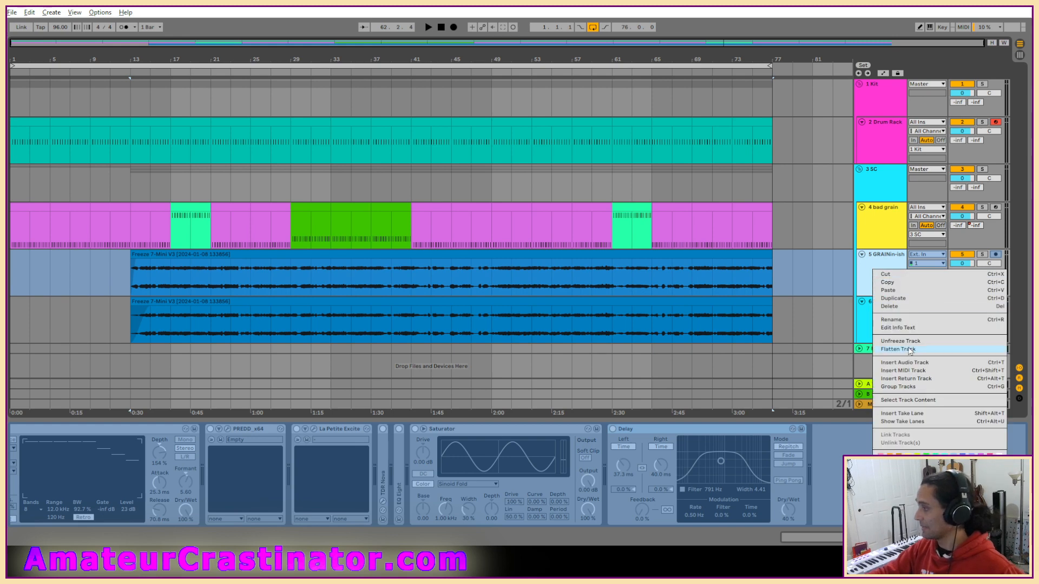
{"action": "left_click", "coordinate": [895, 349]}
Solo the flattened GRAINin-ish track, insert the dBComp compressor on it and start playback.
{"action": "left_click", "coordinate": [302, 252]}
{"action": "key", "text": "s"}
{"action": "key", "text": "space"}
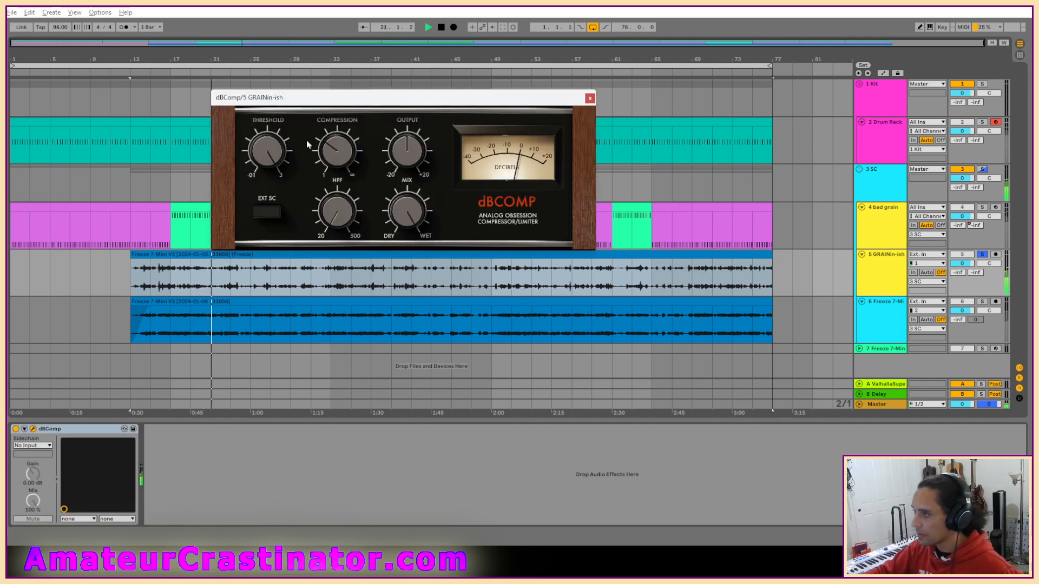
Lower dBComp's threshold to slightly under 1.04 while auditioning the soloed layer, and close the plugin window.
{"action": "left_click_drag", "start_coordinate": [267, 152], "coordinate": [266, 138]}
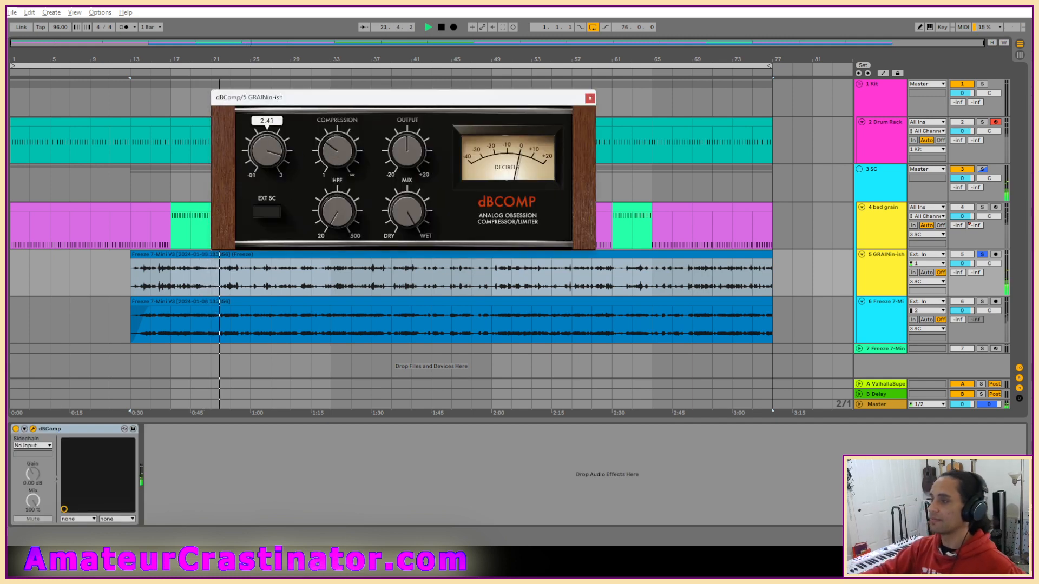
{"action": "key", "text": "space"}
{"action": "key", "text": "space"}
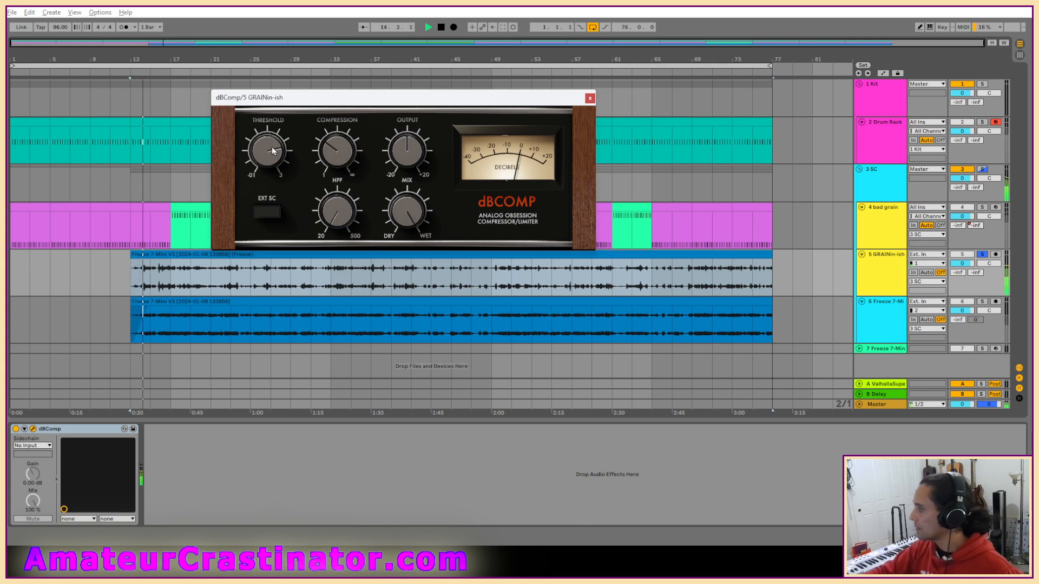
{"action": "left_click_drag", "start_coordinate": [273, 151], "coordinate": [273, 163]}
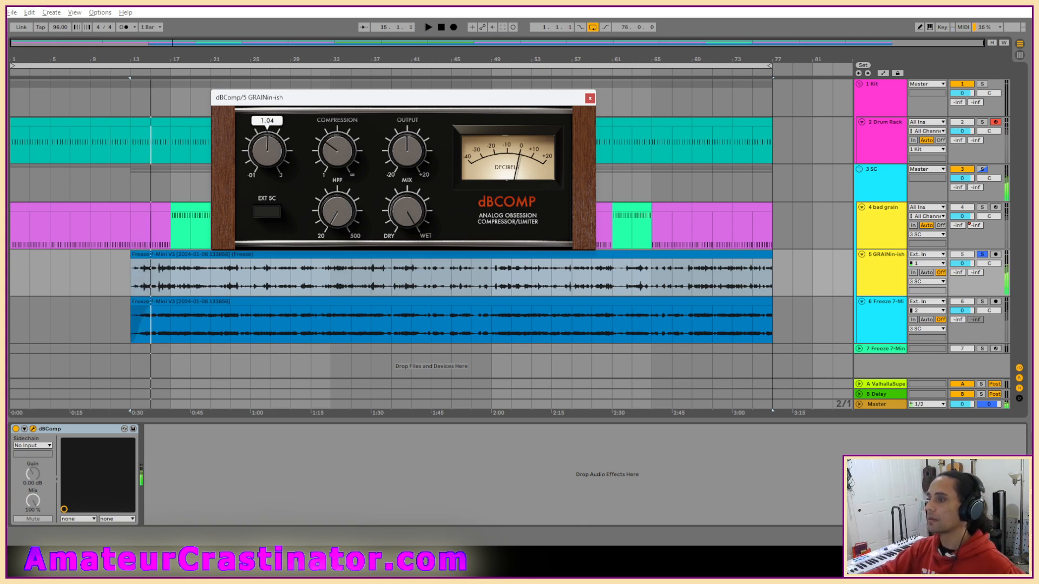
{"action": "key", "text": "space"}
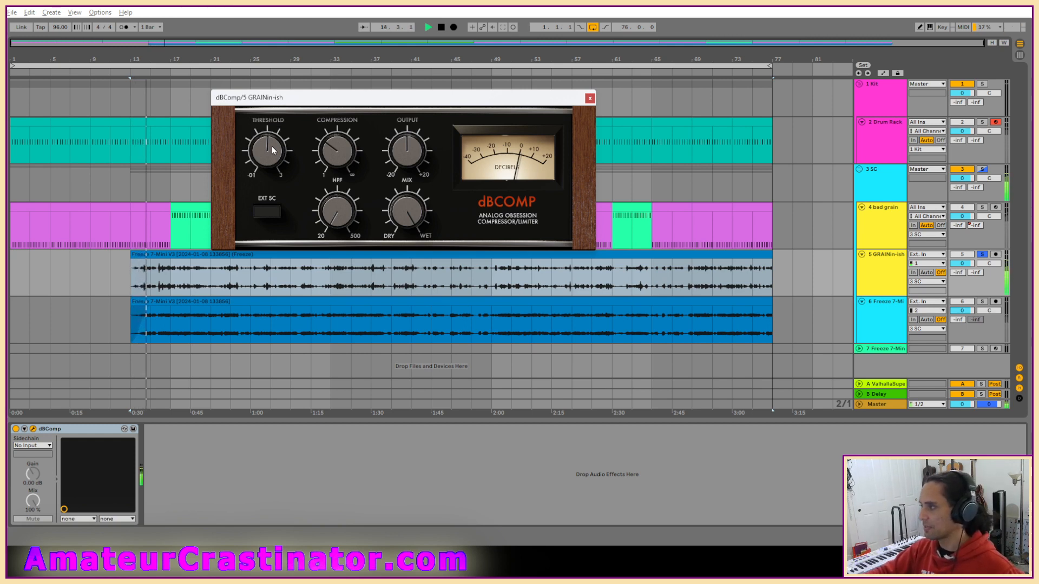
{"action": "left_click_drag", "start_coordinate": [271, 146], "coordinate": [271, 158]}
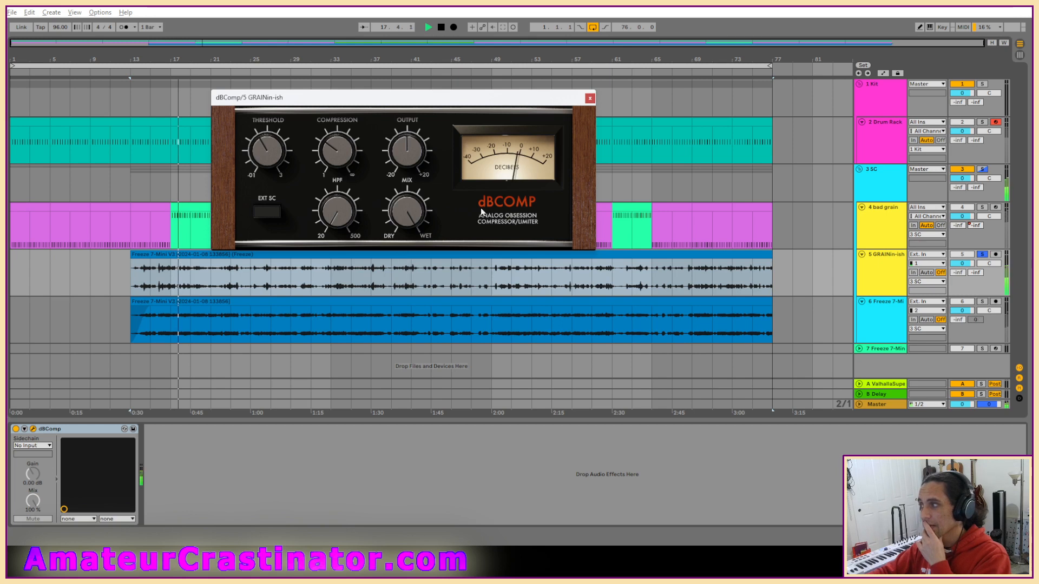
{"action": "left_click", "coordinate": [591, 101]}
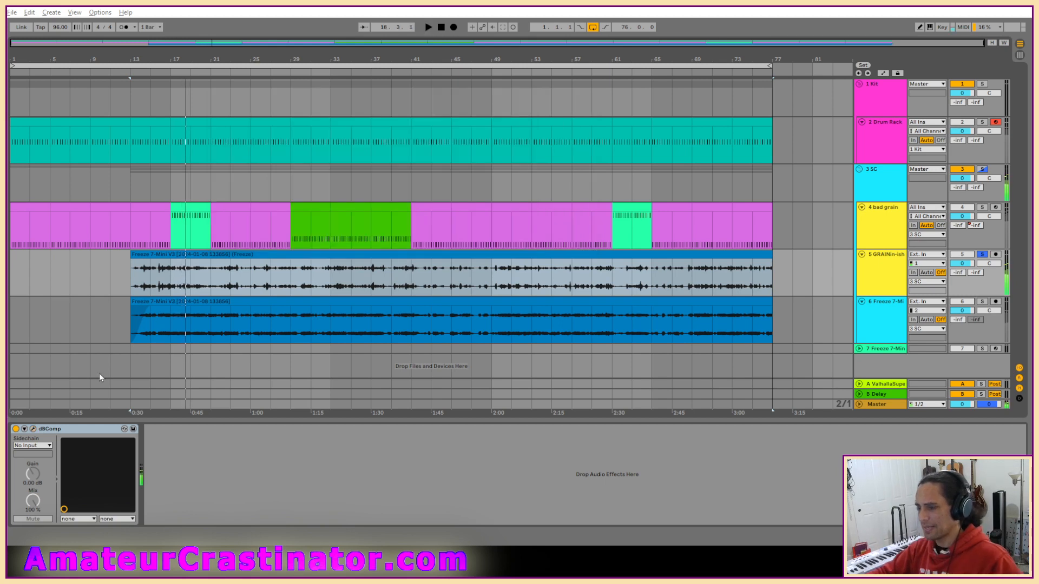
Remove dBComp from the GRAINin-ish track and trim its clip's start to an eighth note after bar 13.
{"action": "key", "text": "Delete"}
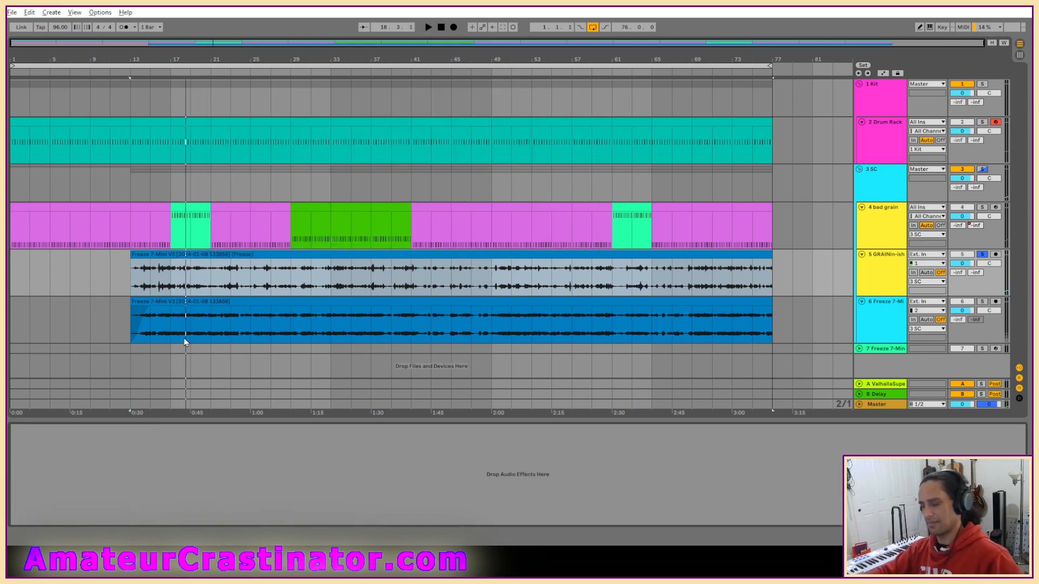
{"action": "scroll", "coordinate": [137, 293], "scroll_direction": "up", "scroll_amount": 6}
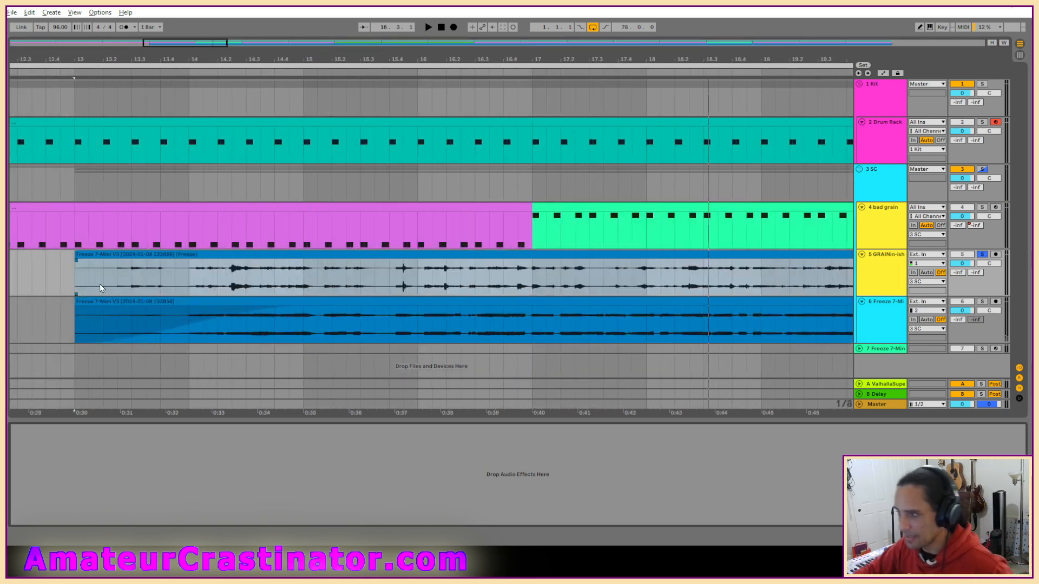
{"action": "left_click", "coordinate": [66, 272]}
{"action": "key", "text": "space"}
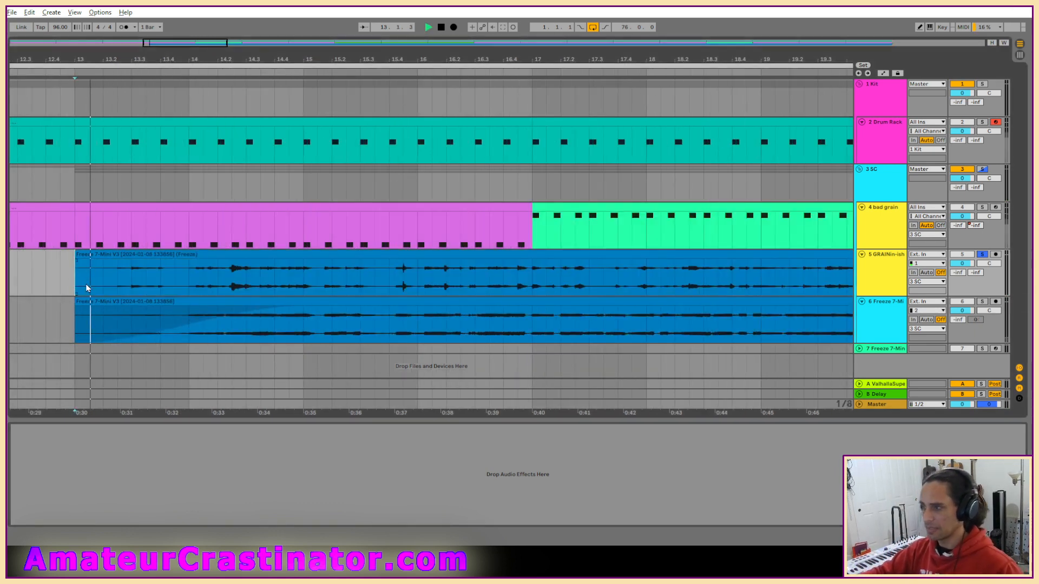
{"action": "left_click_drag", "start_coordinate": [76, 257], "coordinate": [89, 259]}
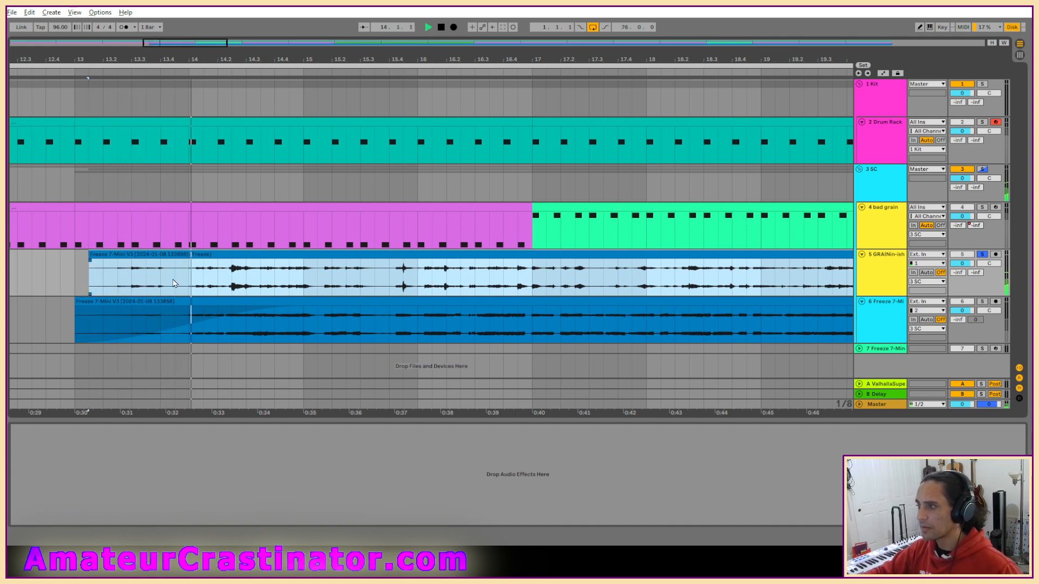
Cut eighth-note gaps in the GRAINin-ish clip just before 14.3 and just before bar 15, auditioning between cuts.
{"action": "left_click_drag", "start_coordinate": [229, 283], "coordinate": [248, 283]}
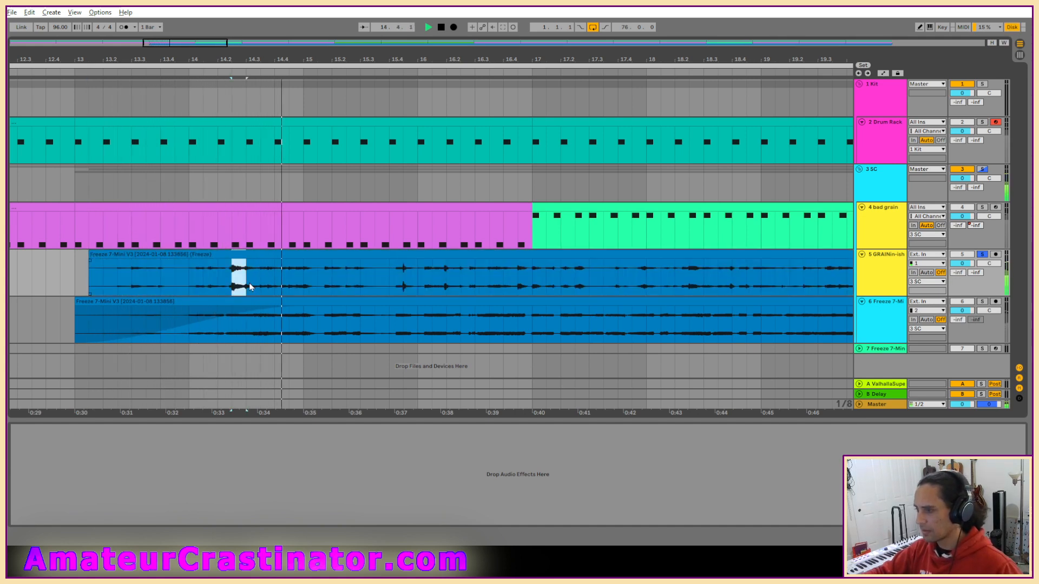
{"action": "key", "text": "Delete"}
{"action": "left_click", "coordinate": [149, 276]}
{"action": "key", "text": "space"}
{"action": "key", "text": "space"}
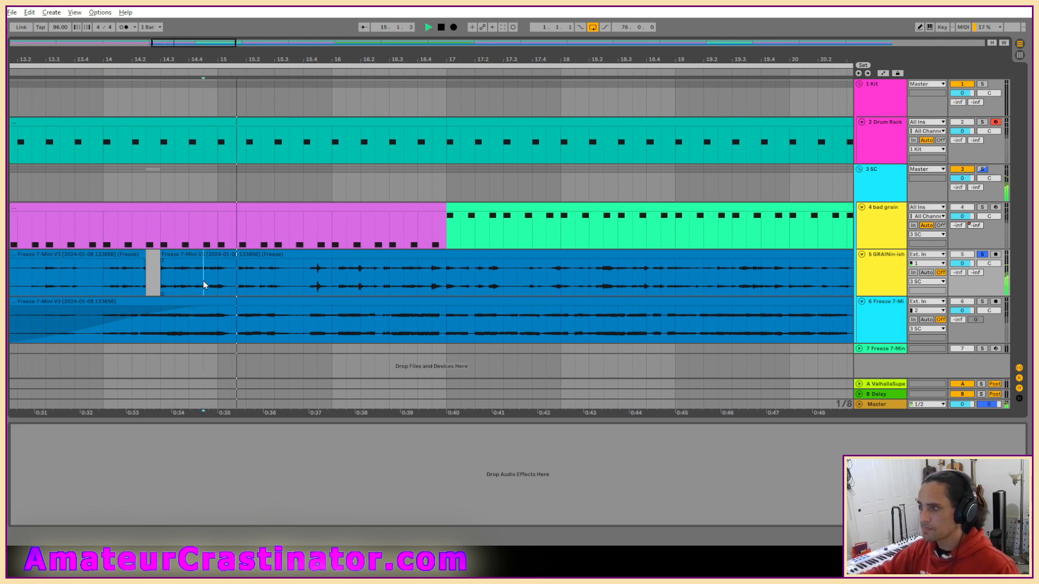
{"action": "left_click_drag", "start_coordinate": [203, 280], "coordinate": [218, 281]}
{"action": "key", "text": "Delete"}
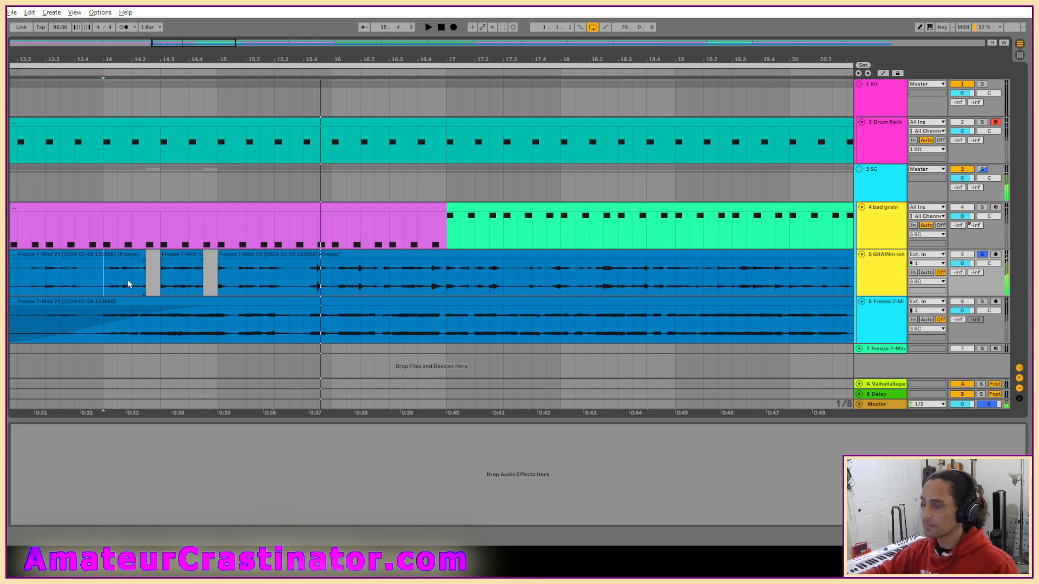
Delete the eighth note before 15.4 and the first beat of bar 16 from the GRAINin-ish audio while auditioning.
{"action": "left_click", "coordinate": [110, 279]}
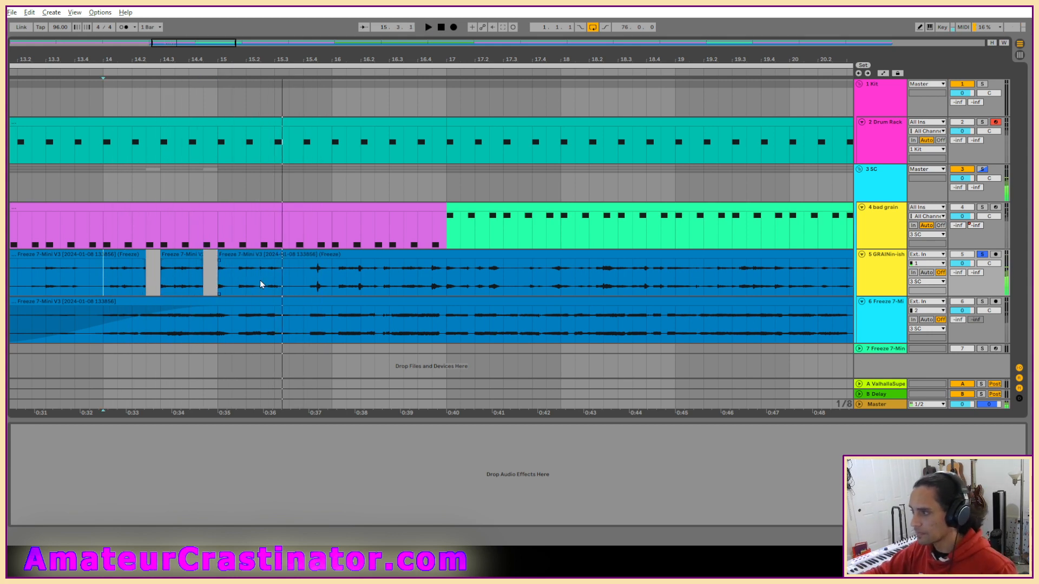
{"action": "key", "text": "space"}
{"action": "left_click_drag", "start_coordinate": [261, 282], "coordinate": [303, 284]}
{"action": "key", "text": "Delete"}
{"action": "key", "text": "space"}
{"action": "left_click", "coordinate": [226, 290]}
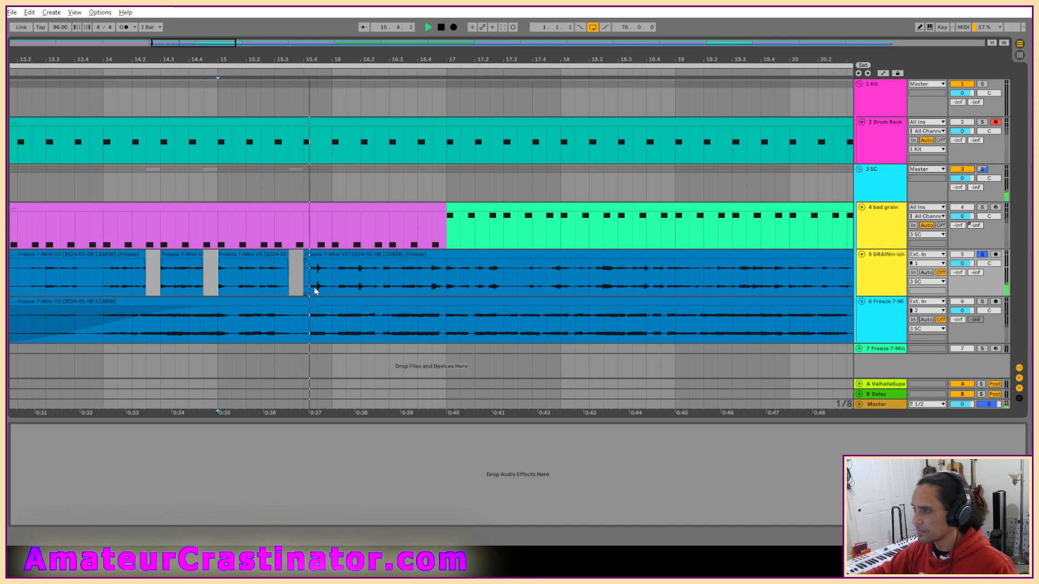
{"action": "left_click_drag", "start_coordinate": [332, 283], "coordinate": [359, 289]}
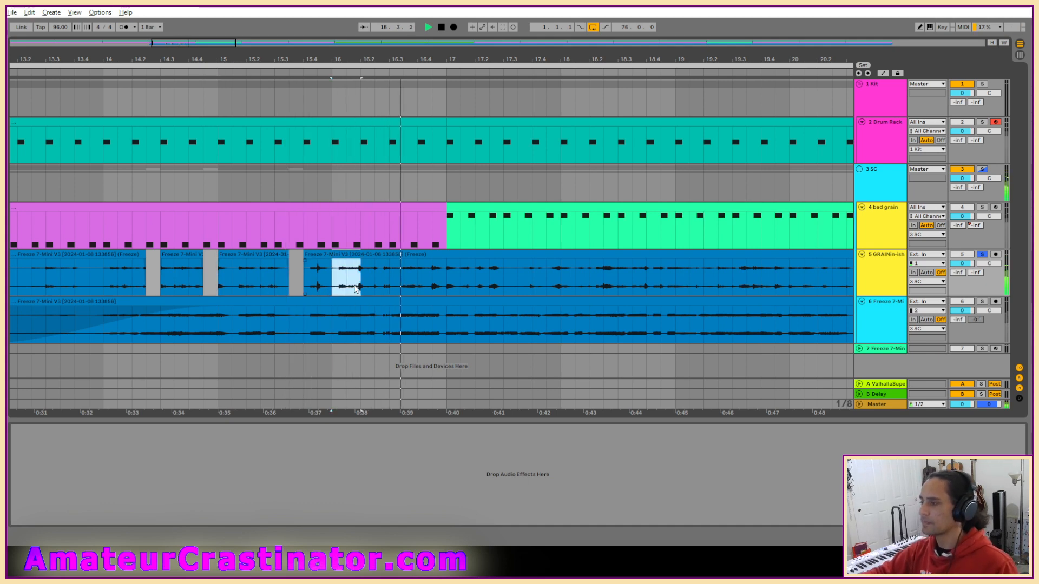
{"action": "key", "text": "Delete"}
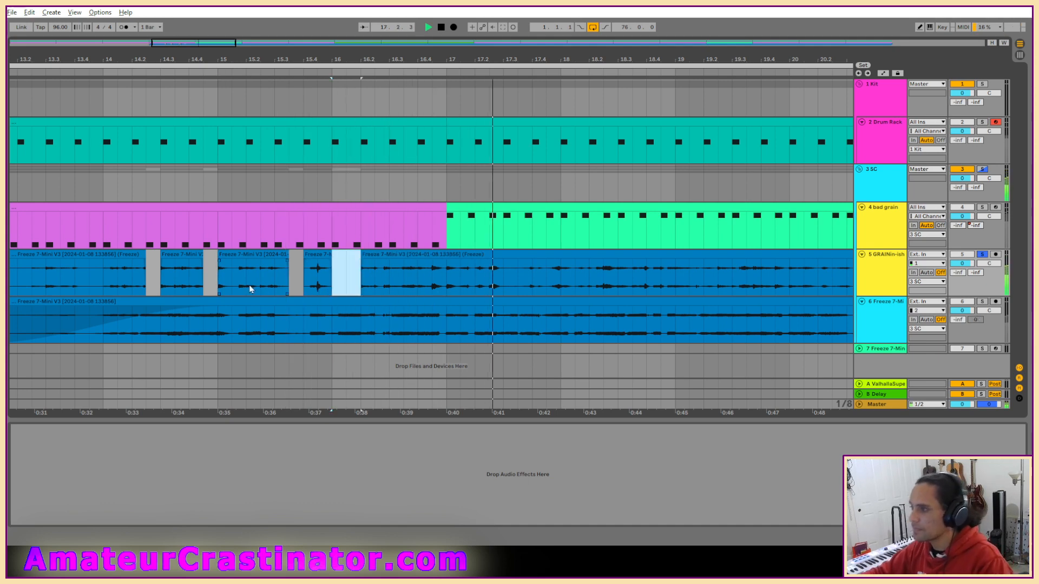
Split off a one-beat GRAINin-ish chunk starting at 16.2.3, delete the eighth note before it, and play the result.
{"action": "left_click_drag", "start_coordinate": [262, 288], "coordinate": [289, 287]}
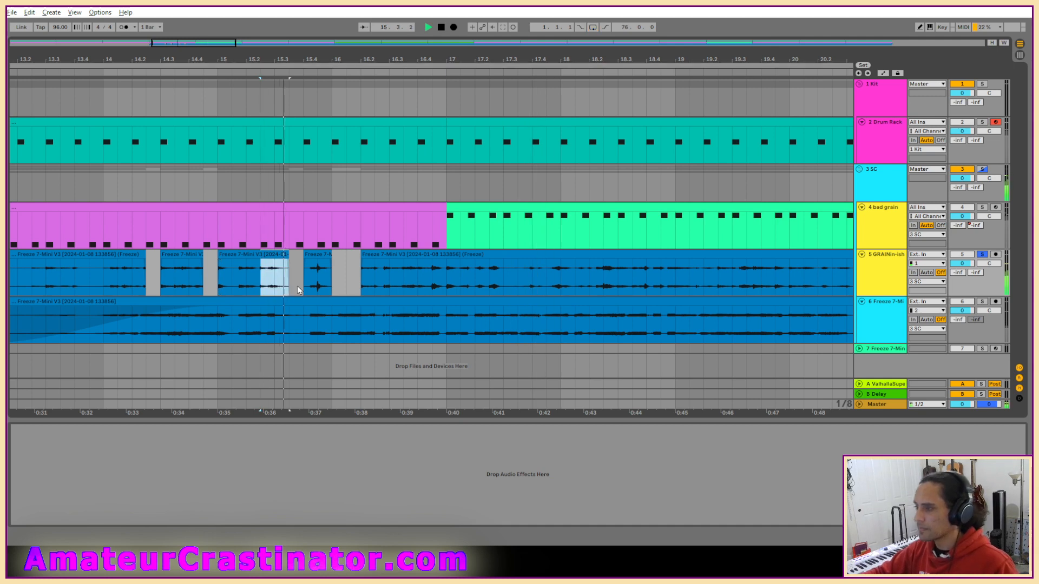
{"action": "key", "text": "ctrl+l"}
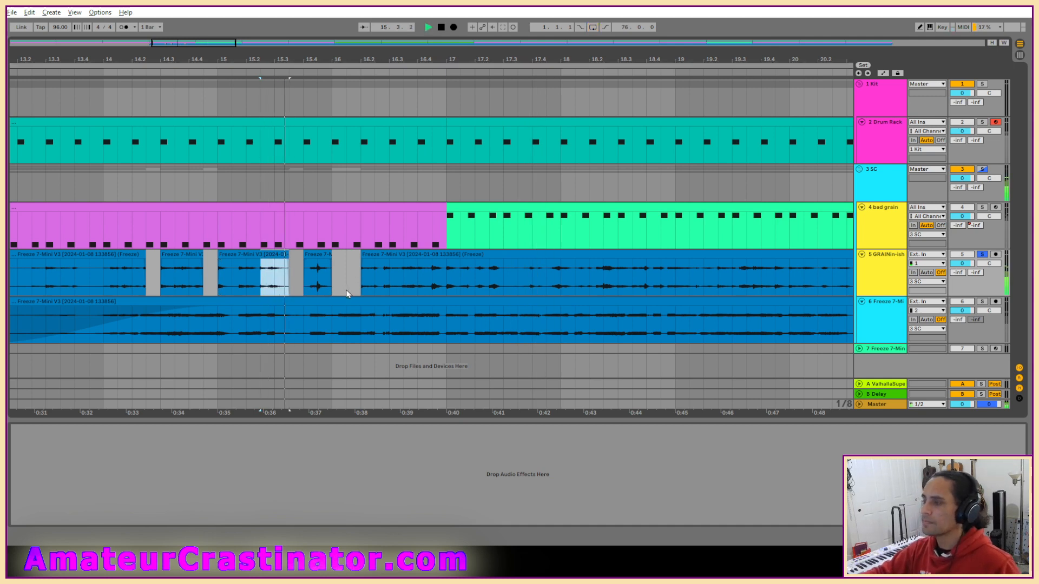
{"action": "key", "text": "space"}
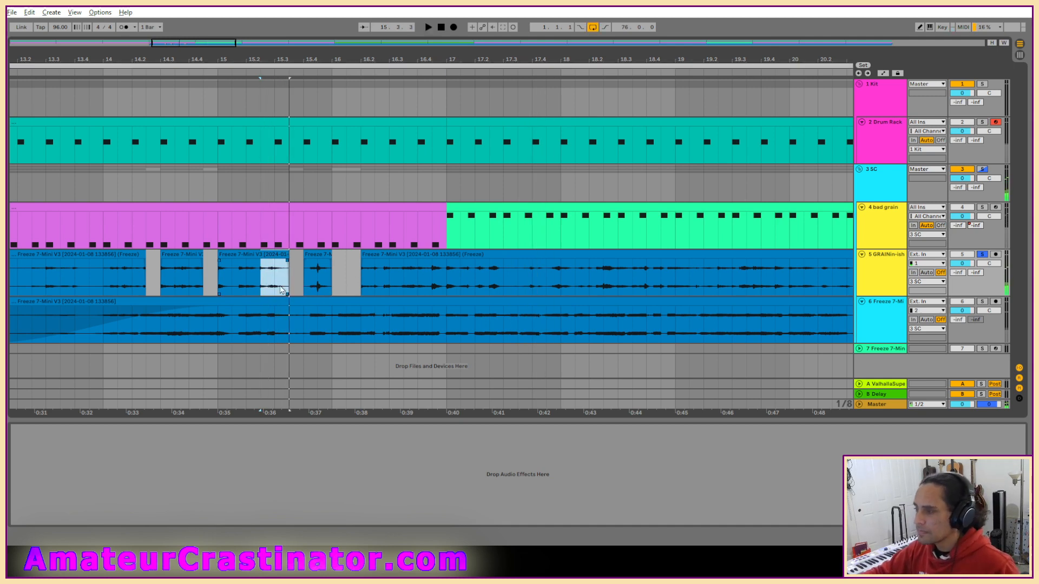
{"action": "left_click", "coordinate": [374, 286]}
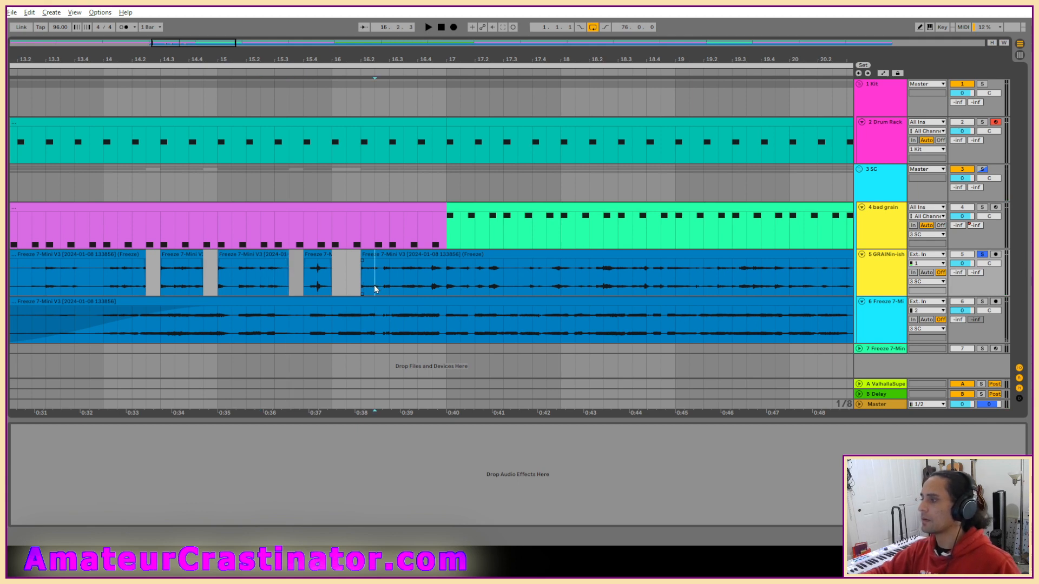
{"action": "left_click_drag", "start_coordinate": [374, 285], "coordinate": [403, 286]}
{"action": "key", "text": "ctrl+e"}
{"action": "left_click", "coordinate": [365, 257]}
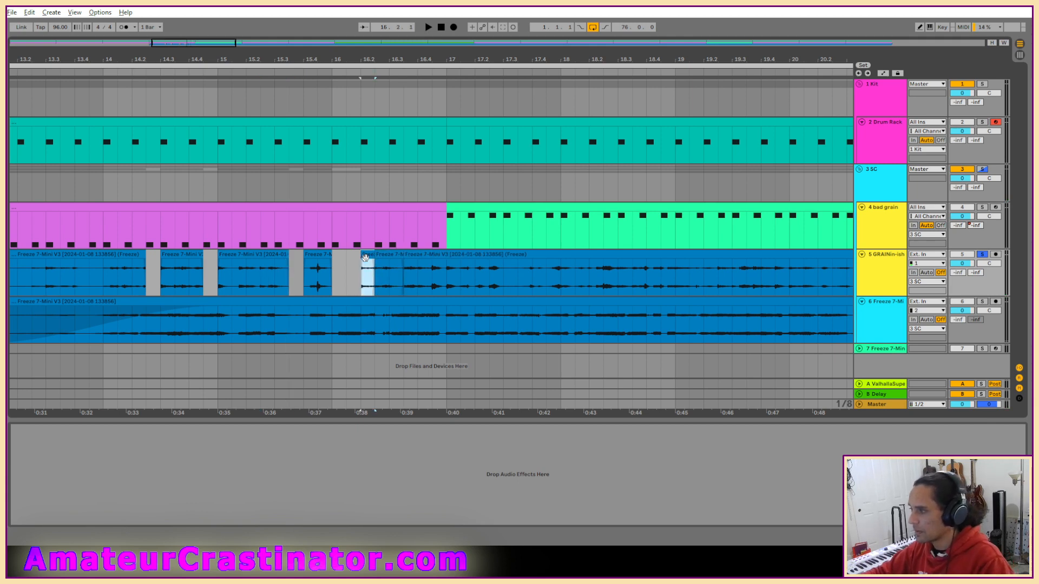
{"action": "key", "text": "space"}
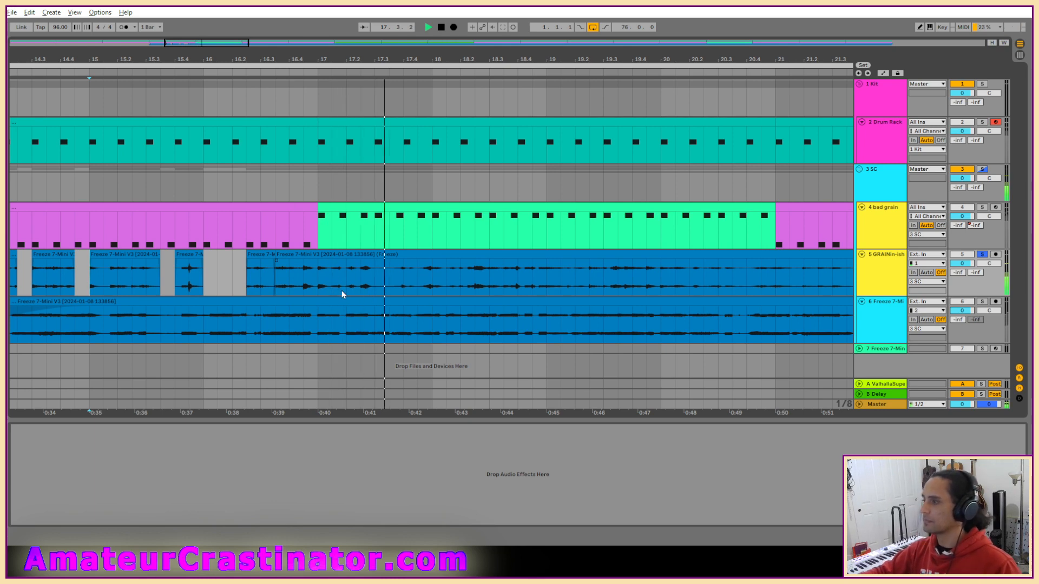
Copy the one-beat chunk at 16.2.3 to 17.2.3 on the GRAINin-ish track and play from bar 15.
{"action": "left_click", "coordinate": [261, 258]}
{"action": "left_click", "coordinate": [358, 284]}
{"action": "key", "text": "ctrl+v"}
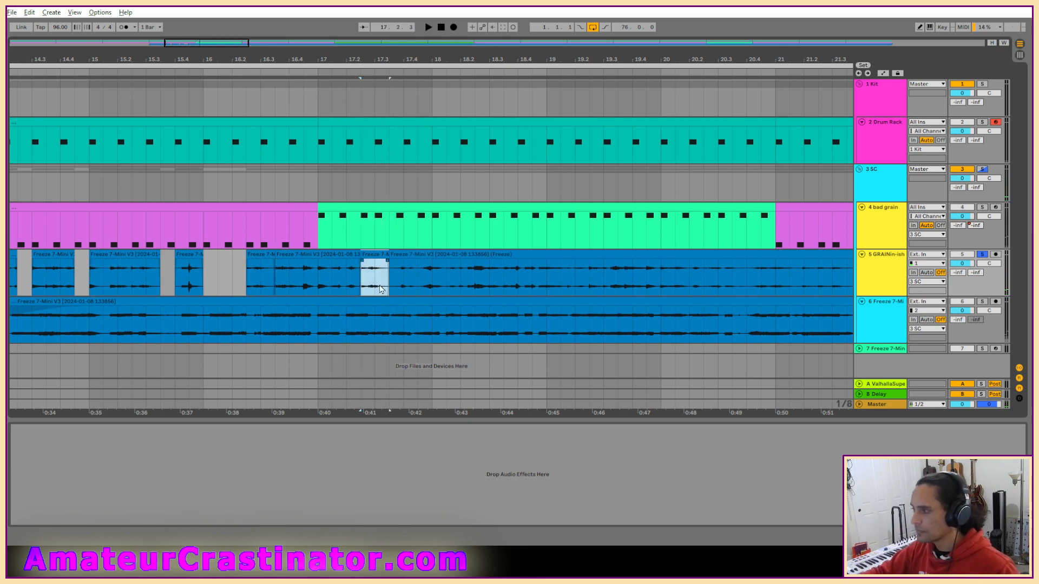
{"action": "left_click", "coordinate": [392, 254]}
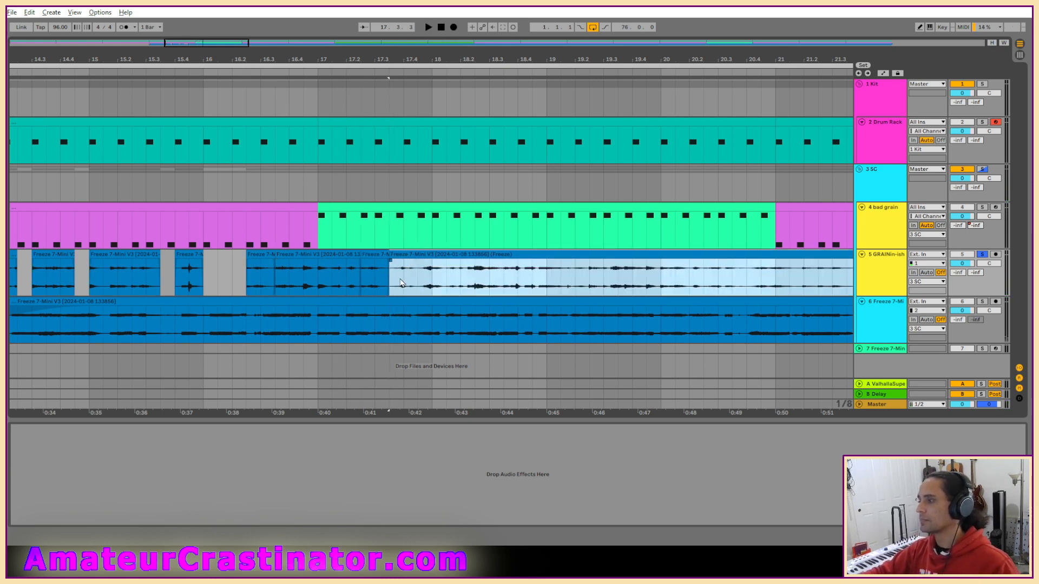
{"action": "left_click", "coordinate": [90, 274]}
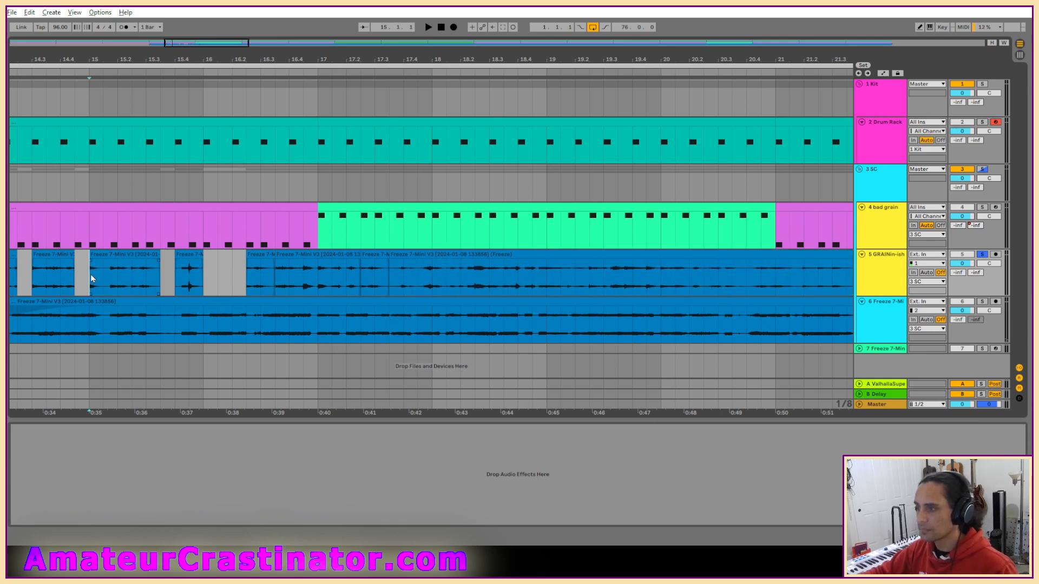
{"action": "key", "text": "space"}
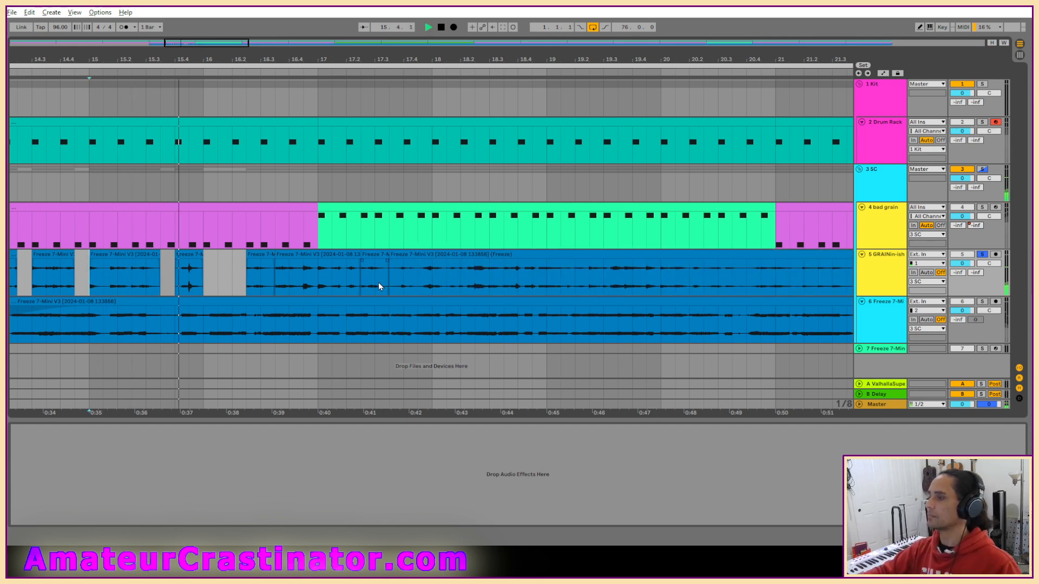
Shorten the short clip ending at bar 16 by an eighth note and restart playback.
{"action": "key", "text": "space"}
{"action": "left_click_drag", "start_coordinate": [203, 259], "coordinate": [188, 260]}
{"action": "key", "text": "space"}
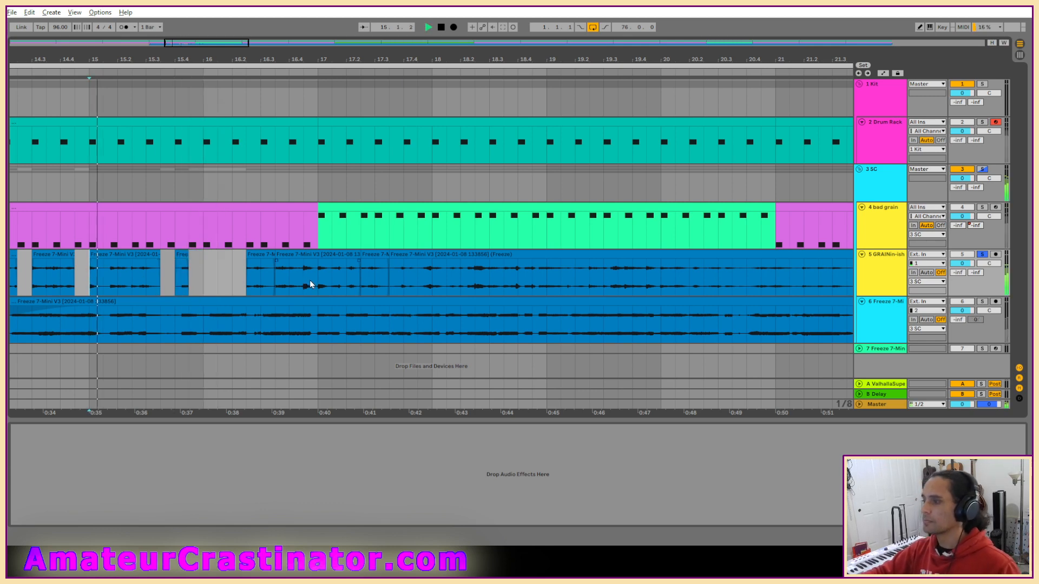
Copy the first beat of bar 15 on the GRAINin-ish track to bar 16 and play from bar 15.
{"action": "left_click_drag", "start_coordinate": [118, 288], "coordinate": [204, 289]}
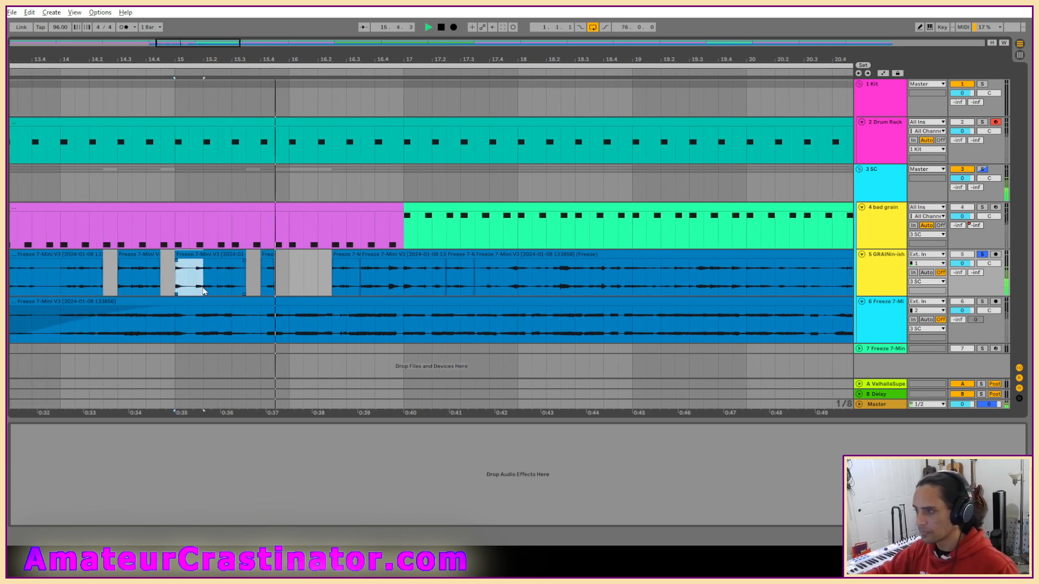
{"action": "left_click", "coordinate": [277, 278]}
{"action": "left_click", "coordinate": [288, 284]}
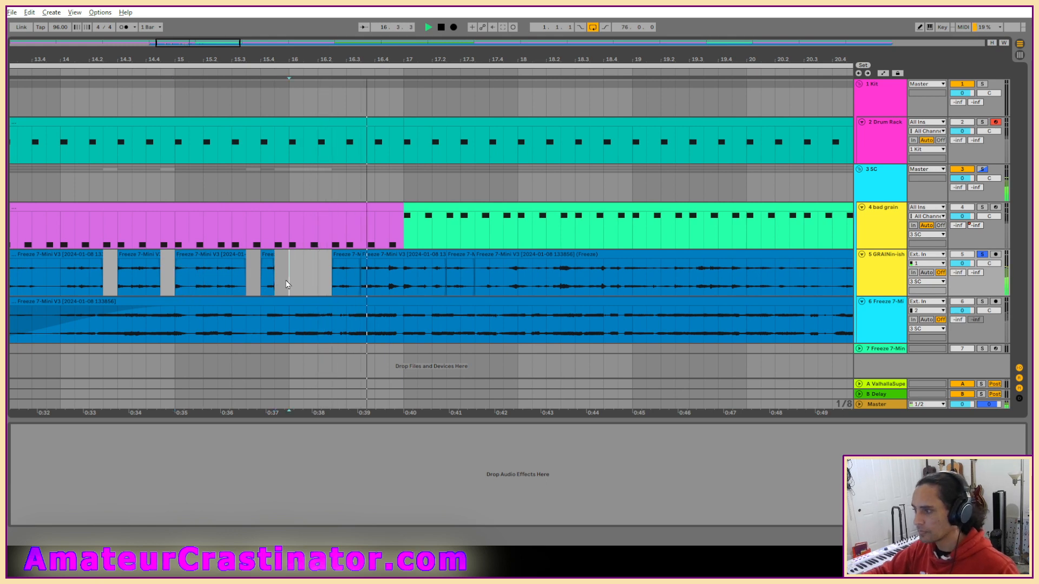
{"action": "key", "text": "ctrl+v"}
{"action": "left_click", "coordinate": [178, 282]}
{"action": "key", "text": "space"}
{"action": "key", "text": "space"}
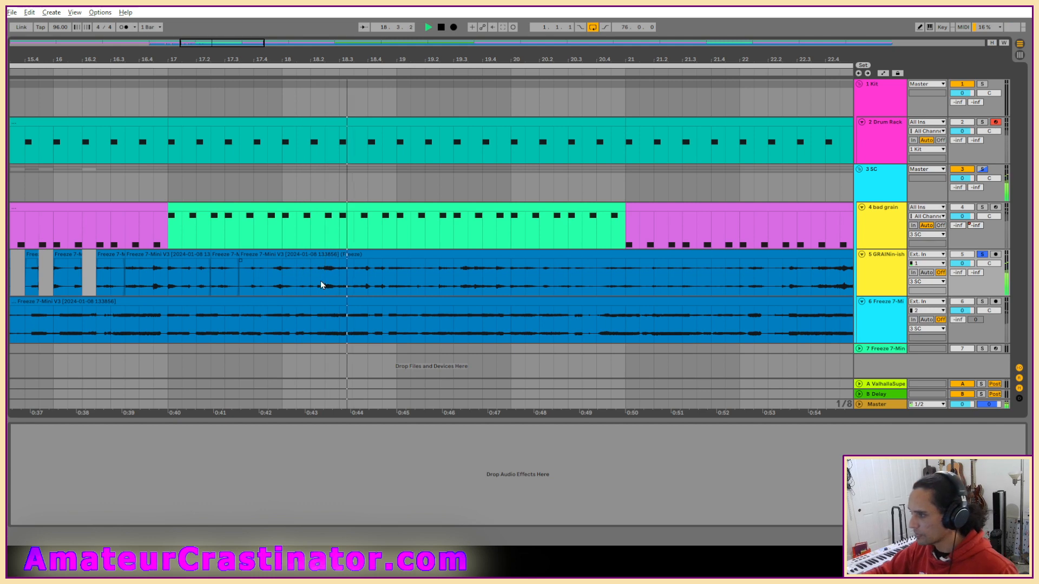
Cut eighth-note gaps just before 18.3 and just before bar 19 in the GRAINin-ish audio and play from bar 18.
{"action": "left_click_drag", "start_coordinate": [324, 281], "coordinate": [396, 286]}
{"action": "key", "text": "ctrl+e"}
{"action": "key", "text": "Delete"}
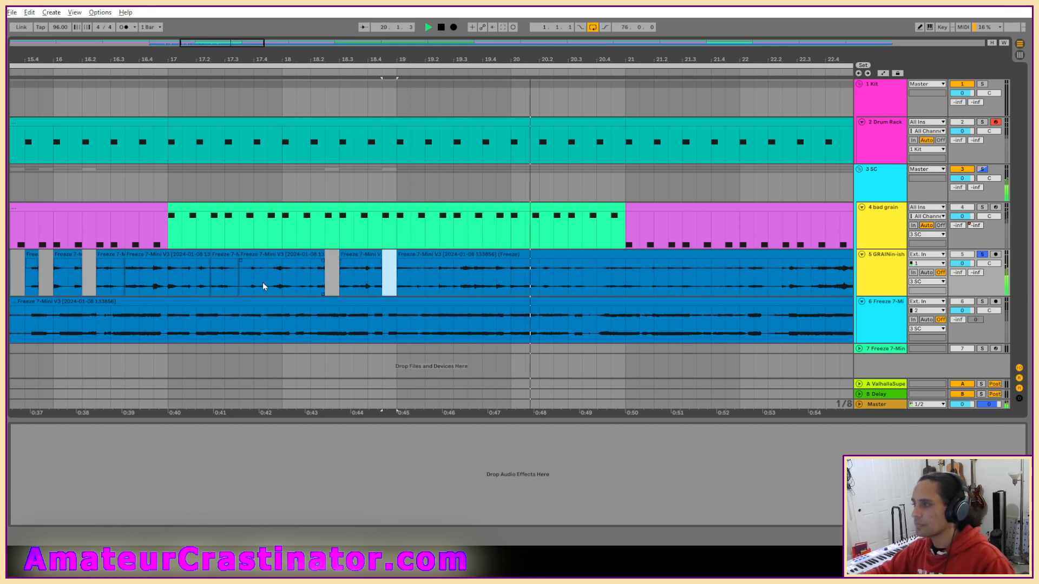
{"action": "left_click", "coordinate": [281, 286]}
{"action": "key", "text": "space"}
{"action": "key", "text": "space"}
Cut eighth-note gaps before 19.3, bar 20 and 20.3 in the GRAINin-ish audio, and replay from bar 18.
{"action": "scroll", "coordinate": [460, 274], "scroll_direction": "right", "scroll_amount": 2}
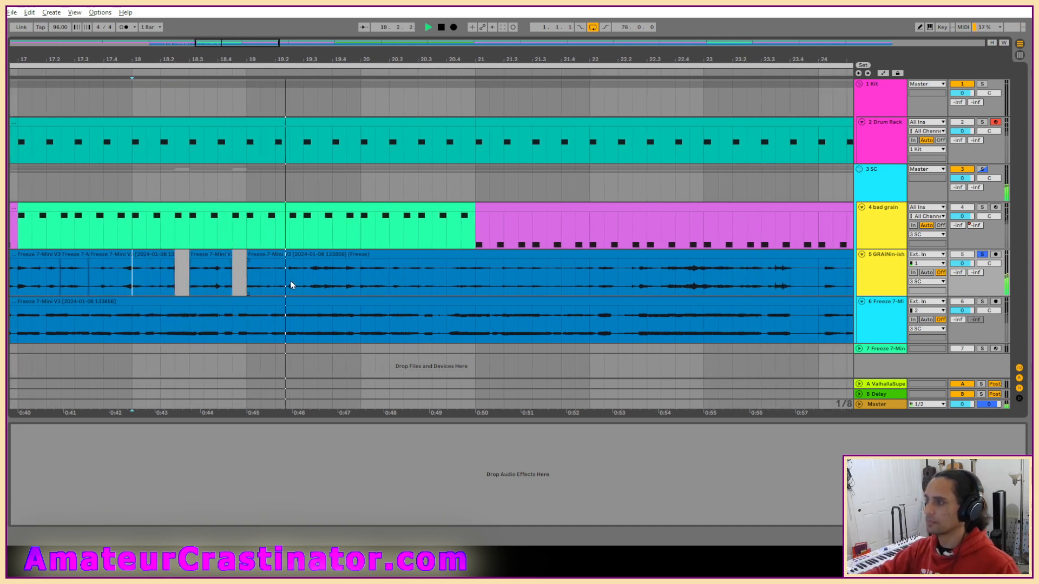
{"action": "left_click_drag", "start_coordinate": [290, 282], "coordinate": [418, 286]}
{"action": "key", "text": "Delete"}
{"action": "key", "text": "Delete"}
{"action": "key", "text": "Delete"}
{"action": "left_click", "coordinate": [132, 284]}
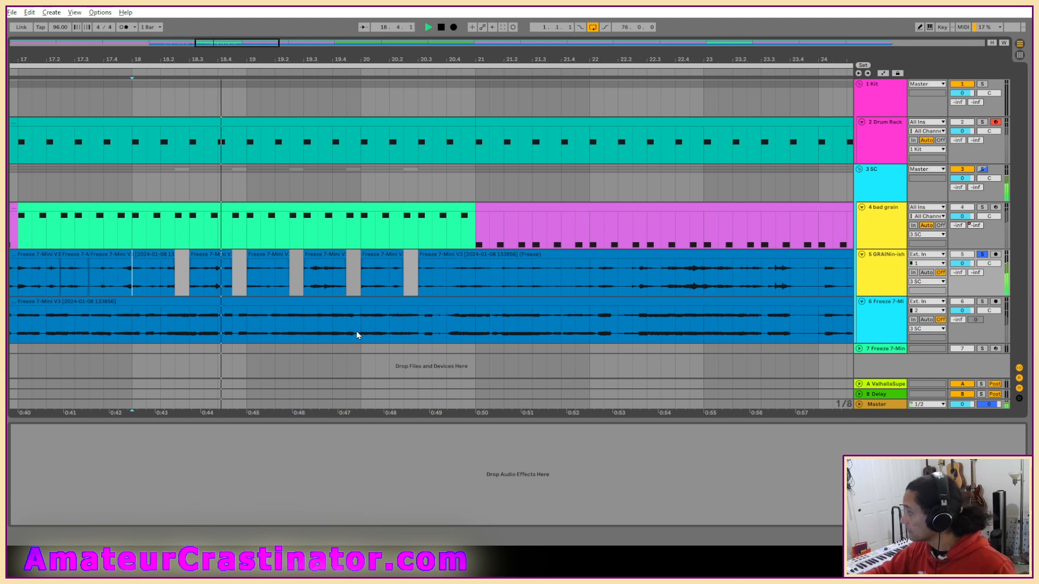
{"action": "key", "text": "space"}
{"action": "key", "text": "space"}
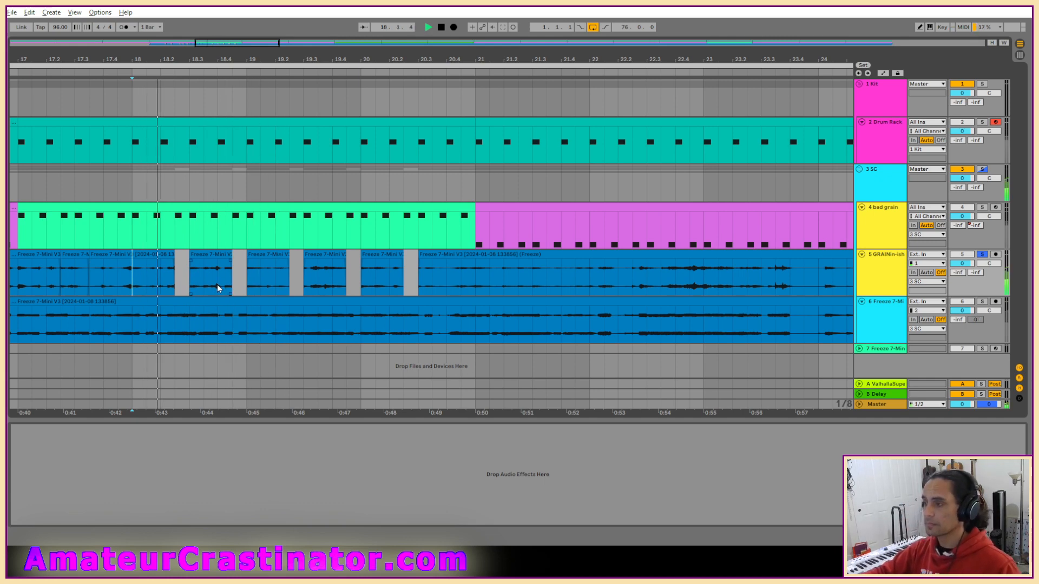
Delete the sixteenth note just before 18.4 on the GRAINin-ish track and audition from bar 18.
{"action": "scroll", "coordinate": [216, 284], "scroll_direction": "up", "scroll_amount": 2}
{"action": "key", "text": "space"}
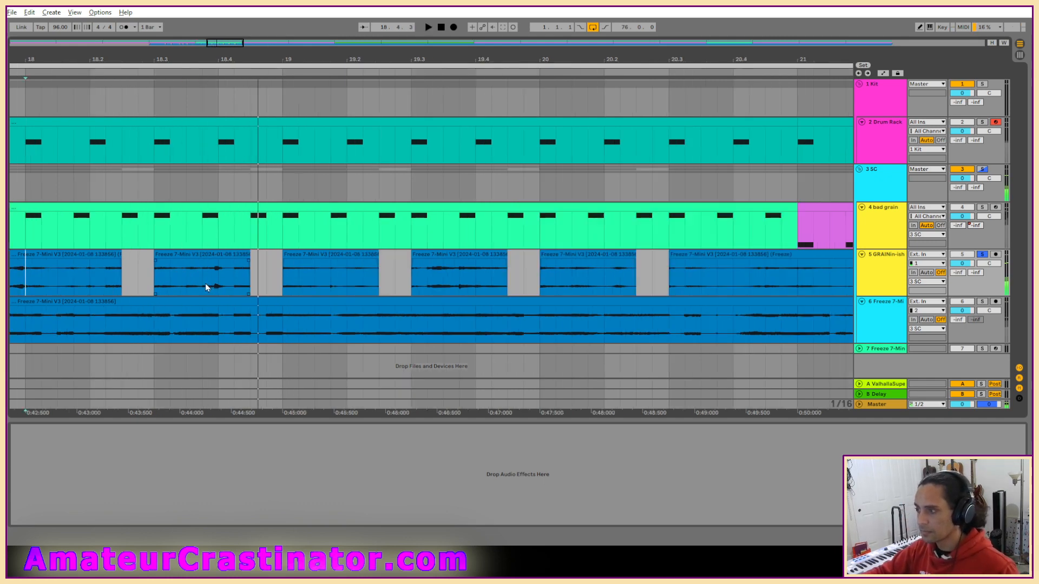
{"action": "left_click_drag", "start_coordinate": [203, 284], "coordinate": [234, 288]}
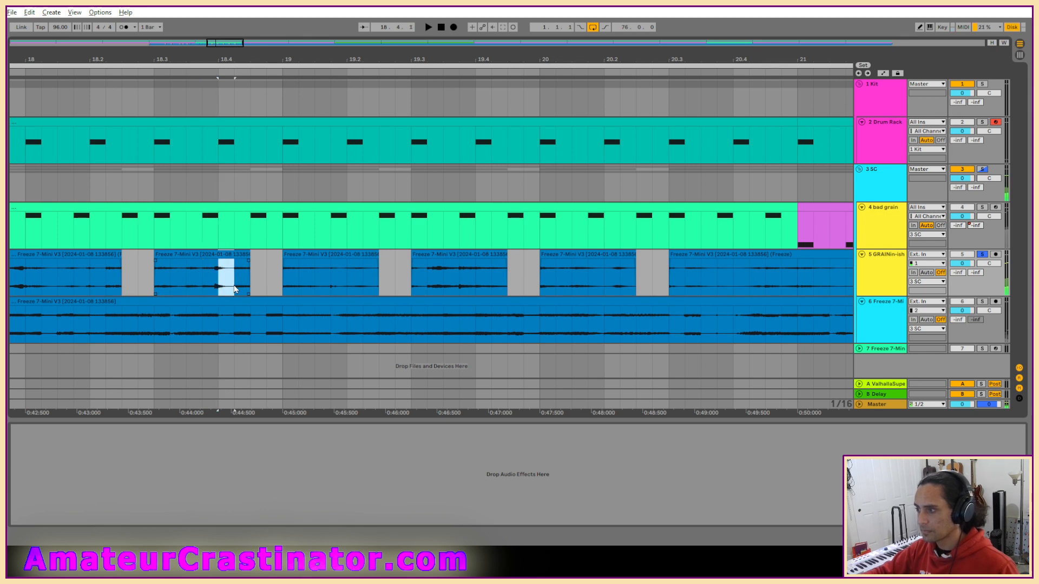
{"action": "key", "text": "space"}
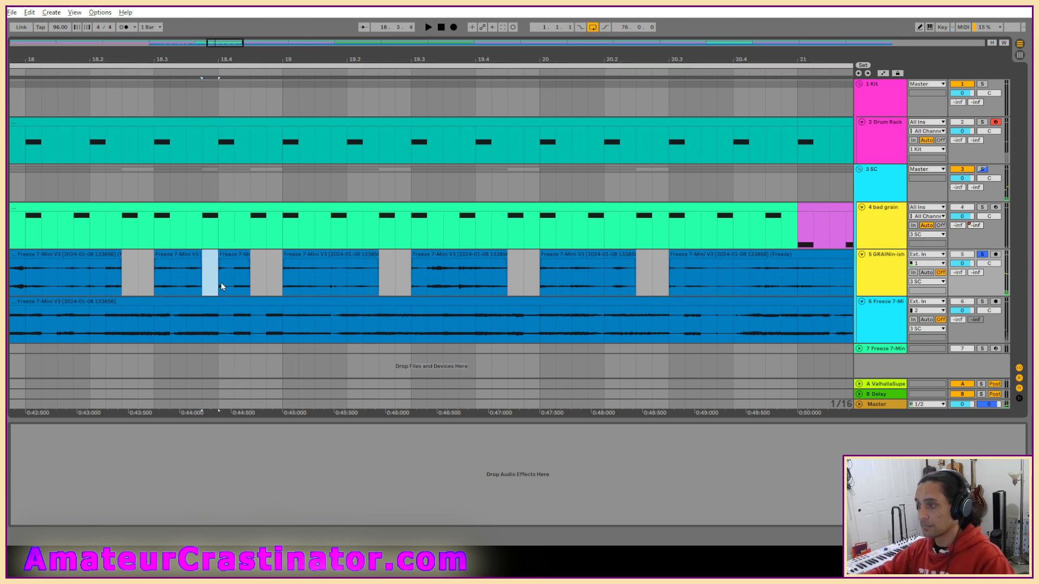
{"action": "scroll", "coordinate": [299, 275], "scroll_direction": "down", "scroll_amount": 3}
{"action": "left_click", "coordinate": [178, 292]}
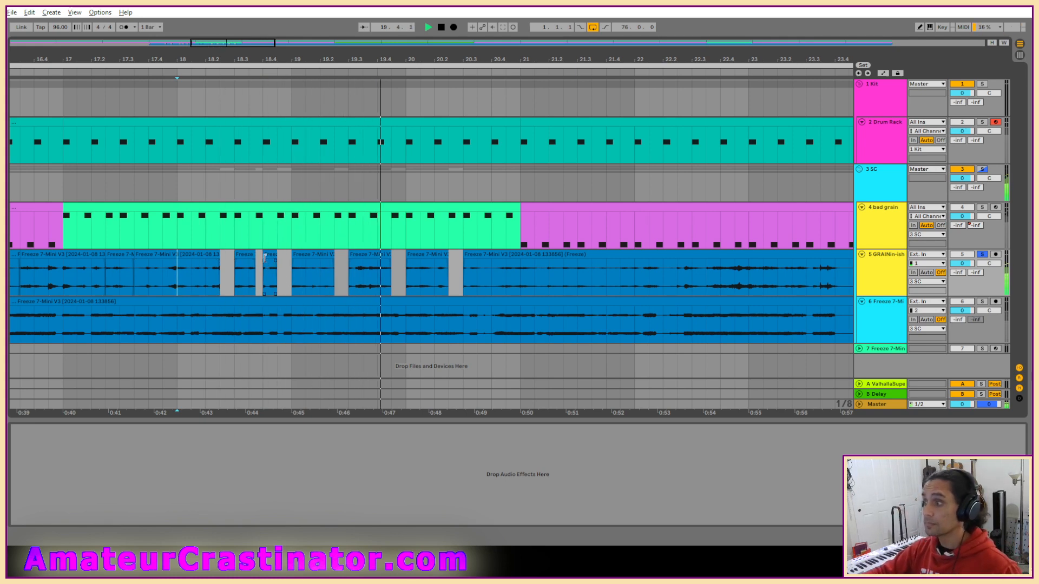
Trim a sixteenth note off the start of the short GRAINin-ish clip at 18.4 and keep listening.
{"action": "scroll", "coordinate": [264, 268], "scroll_direction": "up", "scroll_amount": 3}
{"action": "left_click_drag", "start_coordinate": [263, 256], "coordinate": [279, 255]}
{"action": "scroll", "coordinate": [497, 254], "scroll_direction": "down", "scroll_amount": 3}
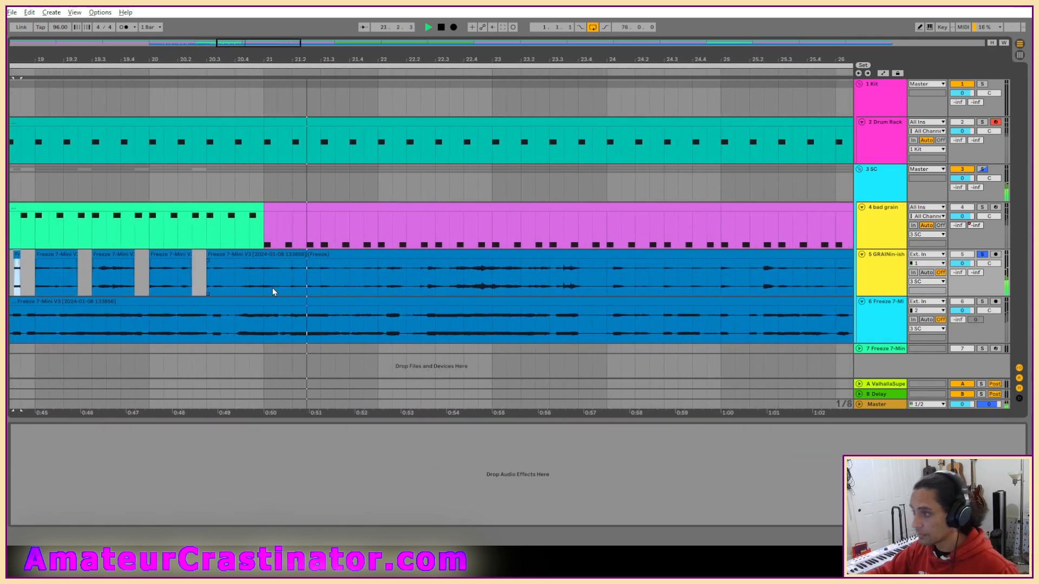
{"action": "scroll", "coordinate": [404, 289], "scroll_direction": "down", "scroll_amount": 3}
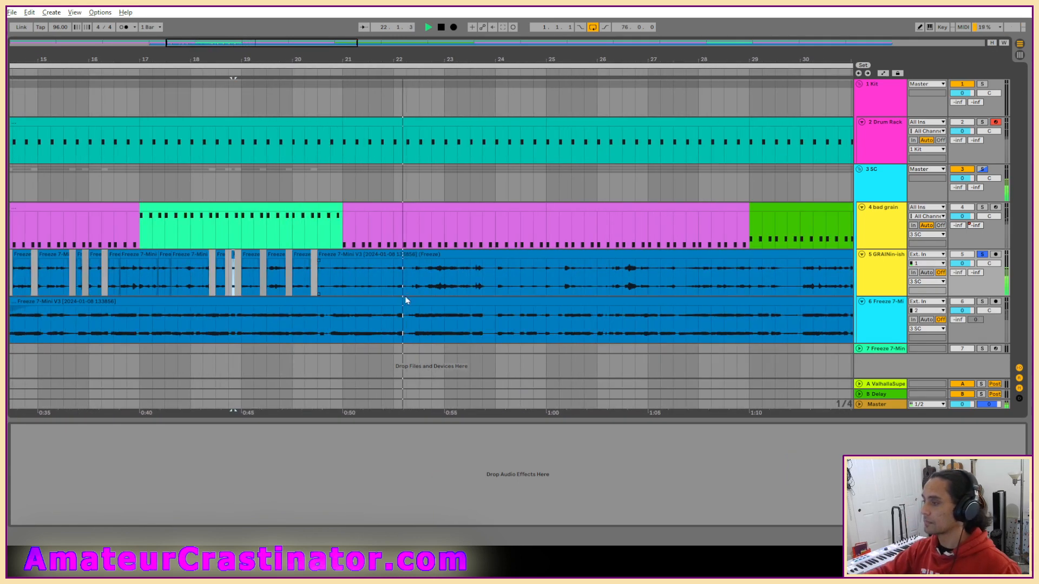
Stop playback and rename the long uncut GRAINin-ish clip after 20.3 to "keep cutting".
{"action": "left_click", "coordinate": [450, 256]}
{"action": "key", "text": "space"}
{"action": "key", "text": "ctrl+r"}
{"action": "type", "text": "ke"}
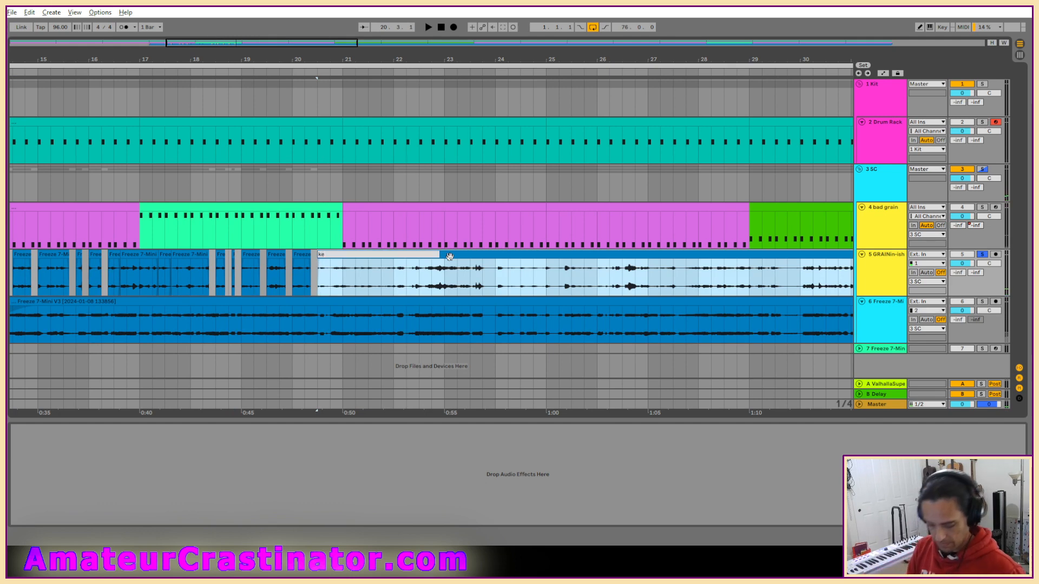
{"action": "type", "text": "g"}
{"action": "key", "text": "Return"}
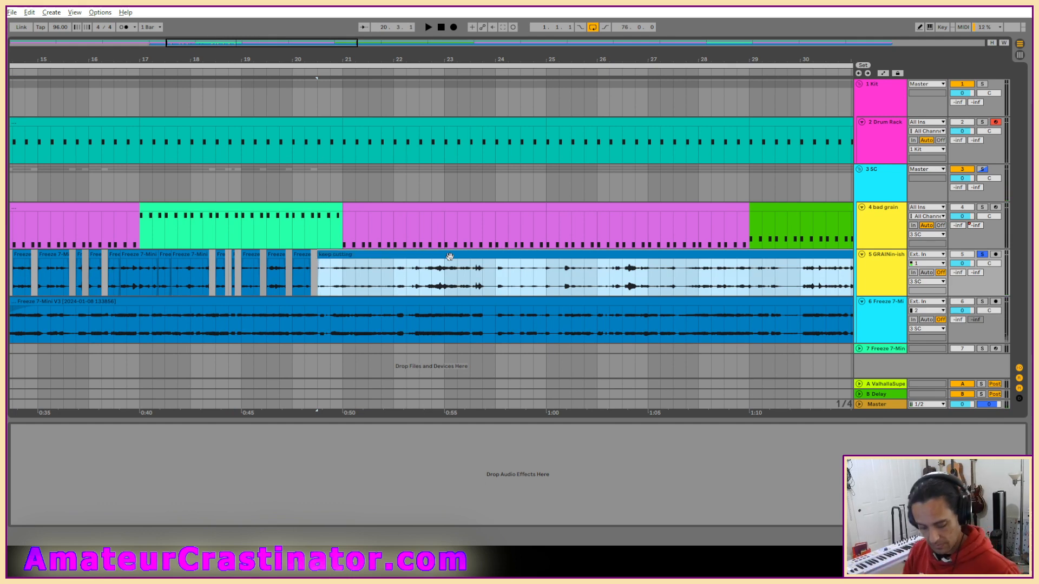
Open the Live Set be one.als from the be one Project folder in Live Recordings.
{"action": "left_click", "coordinate": [11, 12]}
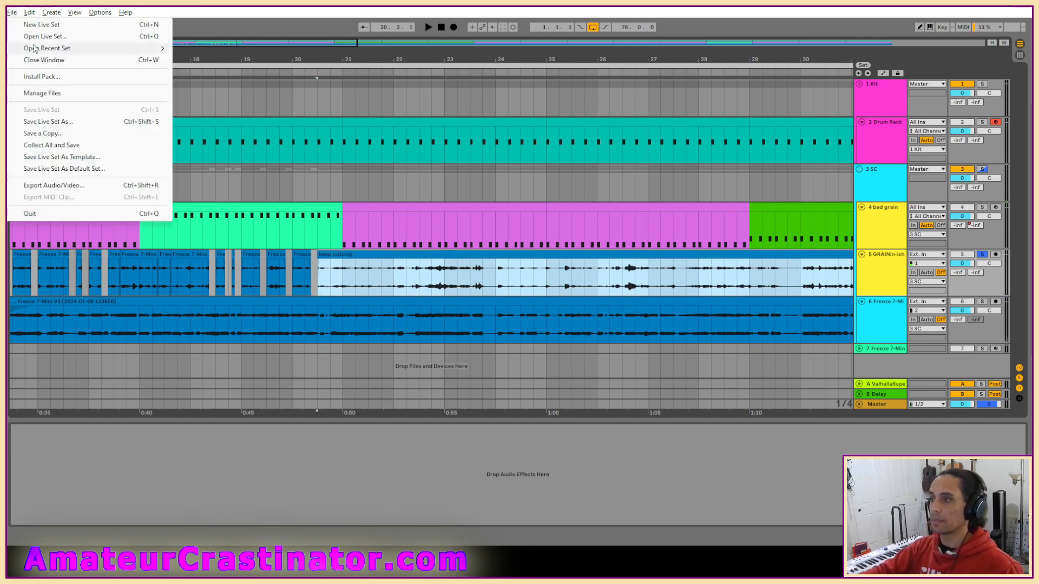
{"action": "left_click", "coordinate": [38, 36]}
{"action": "left_click", "coordinate": [205, 48]}
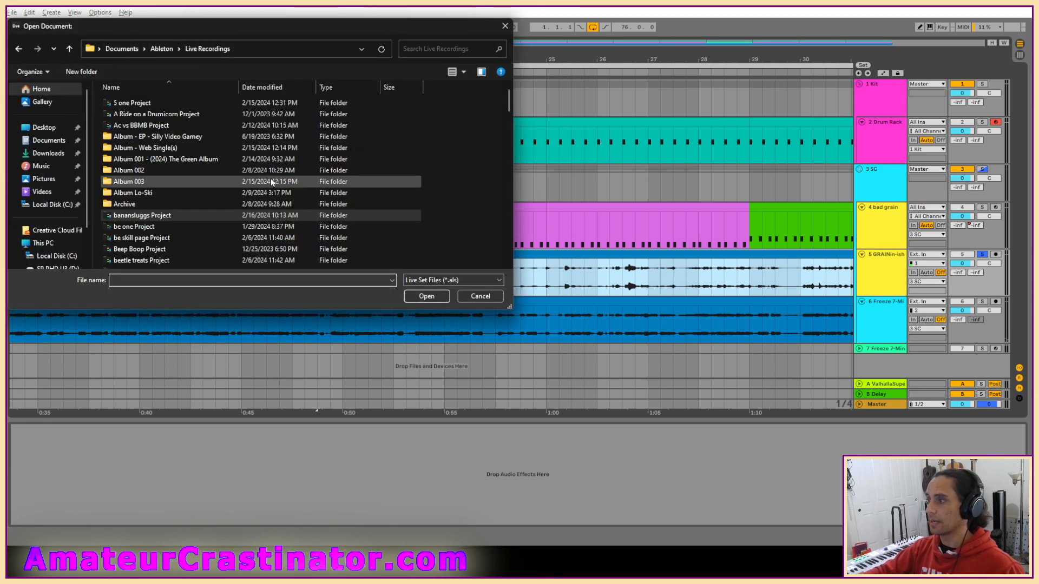
{"action": "double_click", "coordinate": [133, 226]}
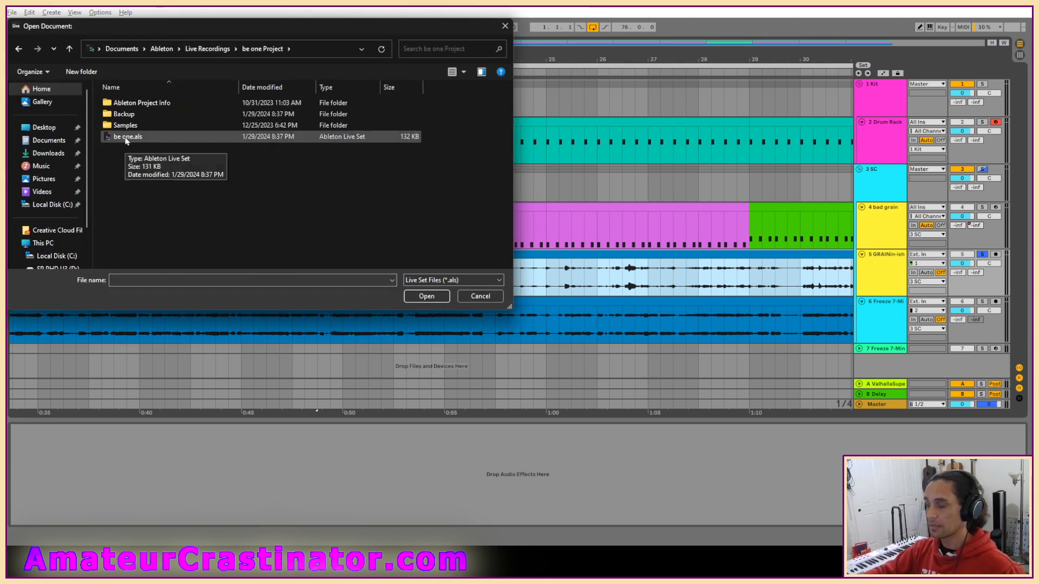
{"action": "double_click", "coordinate": [122, 138]}
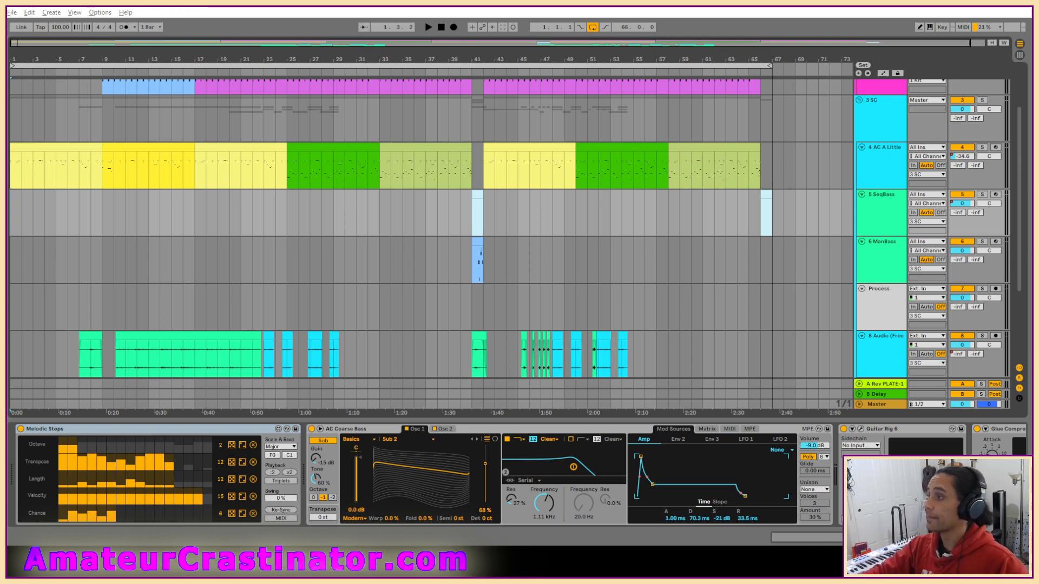
Play the be one set from the start and look over the chopped clips on audio tracks 8, 9 and 10.
{"action": "key", "text": "space"}
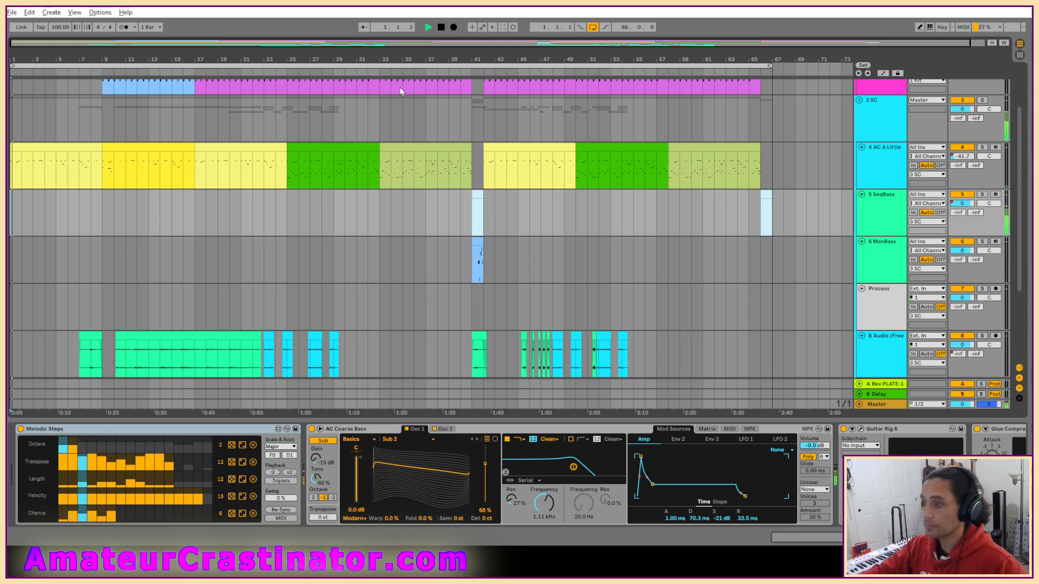
{"action": "scroll", "coordinate": [409, 215], "scroll_direction": "down", "scroll_amount": 2}
{"action": "scroll", "coordinate": [409, 214], "scroll_direction": "down", "scroll_amount": 2}
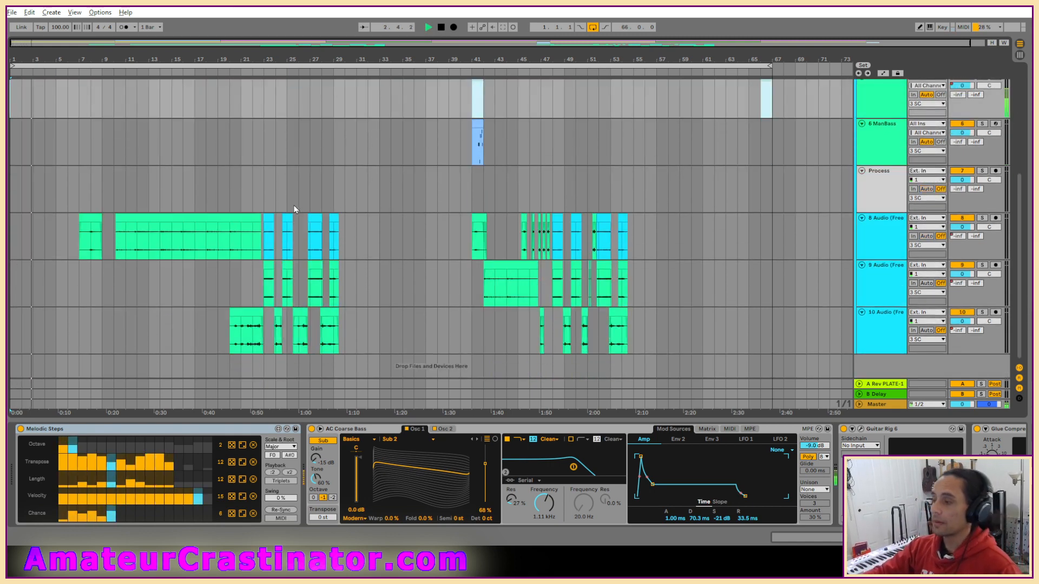
{"action": "scroll", "coordinate": [332, 215], "scroll_direction": "up", "scroll_amount": 2}
{"action": "scroll", "coordinate": [315, 315], "scroll_direction": "up", "scroll_amount": 2}
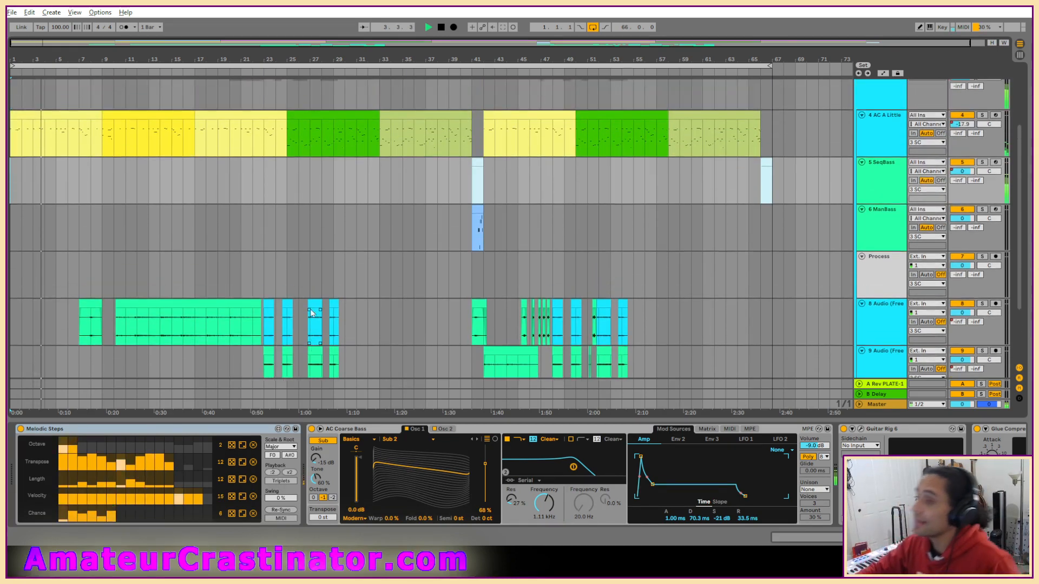
{"action": "scroll", "coordinate": [387, 267], "scroll_direction": "down", "scroll_amount": 1}
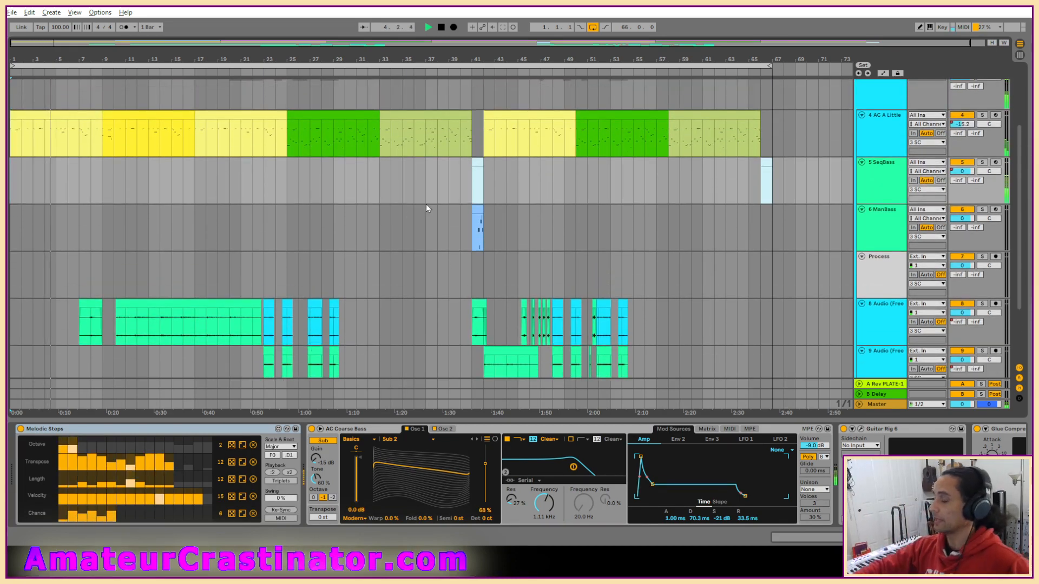
{"action": "scroll", "coordinate": [652, 236], "scroll_direction": "down", "scroll_amount": 1}
{"action": "scroll", "coordinate": [651, 239], "scroll_direction": "down", "scroll_amount": 1}
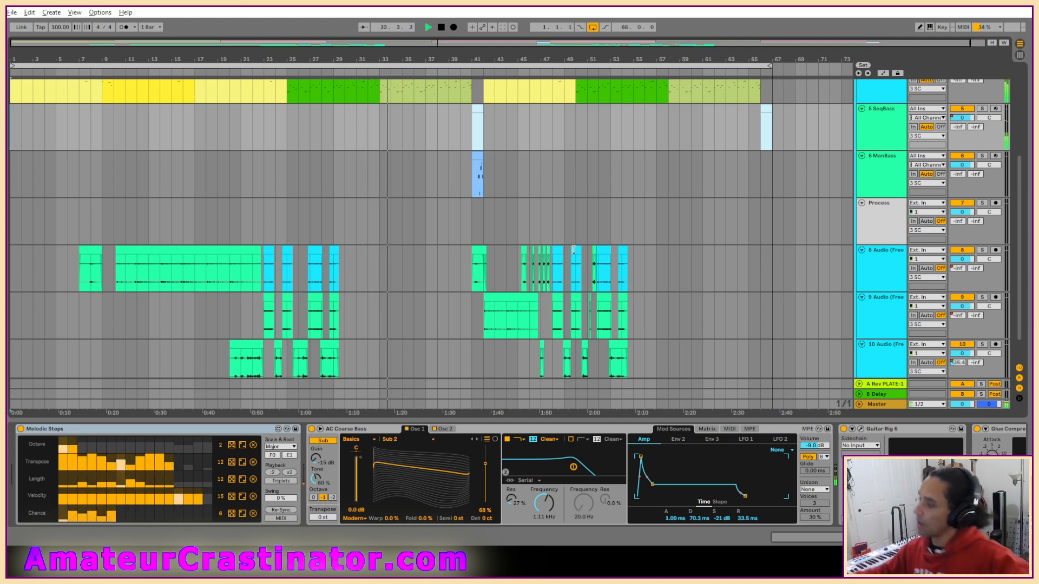
Keep listening through the second half and compare the drum, bass and chopped audio tracks up to about bar 51.
{"action": "scroll", "coordinate": [556, 218], "scroll_direction": "up", "scroll_amount": 4}
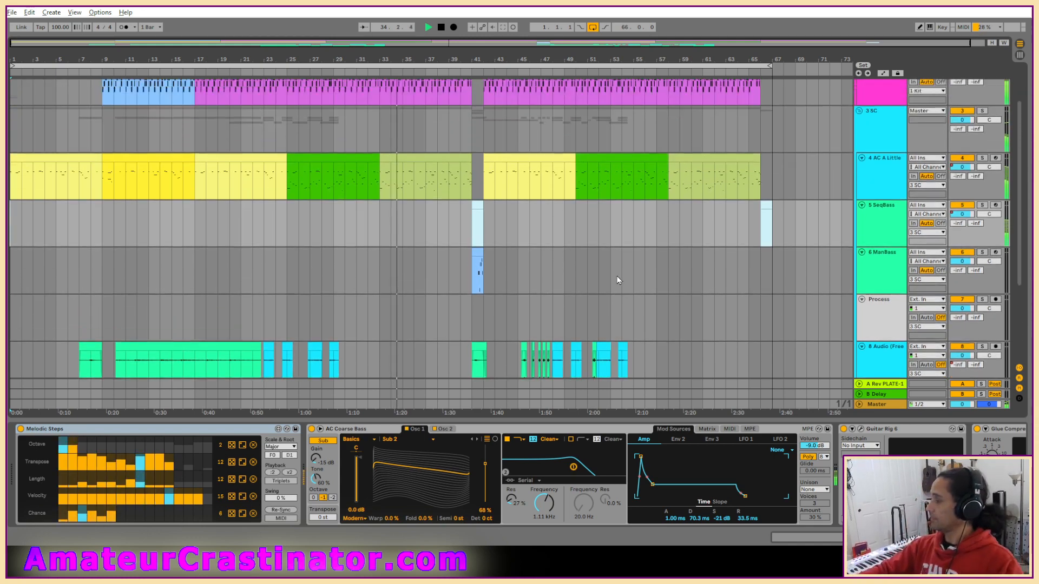
{"action": "scroll", "coordinate": [606, 267], "scroll_direction": "down", "scroll_amount": 1}
{"action": "scroll", "coordinate": [605, 263], "scroll_direction": "up", "scroll_amount": 2}
{"action": "scroll", "coordinate": [608, 268], "scroll_direction": "down", "scroll_amount": 5}
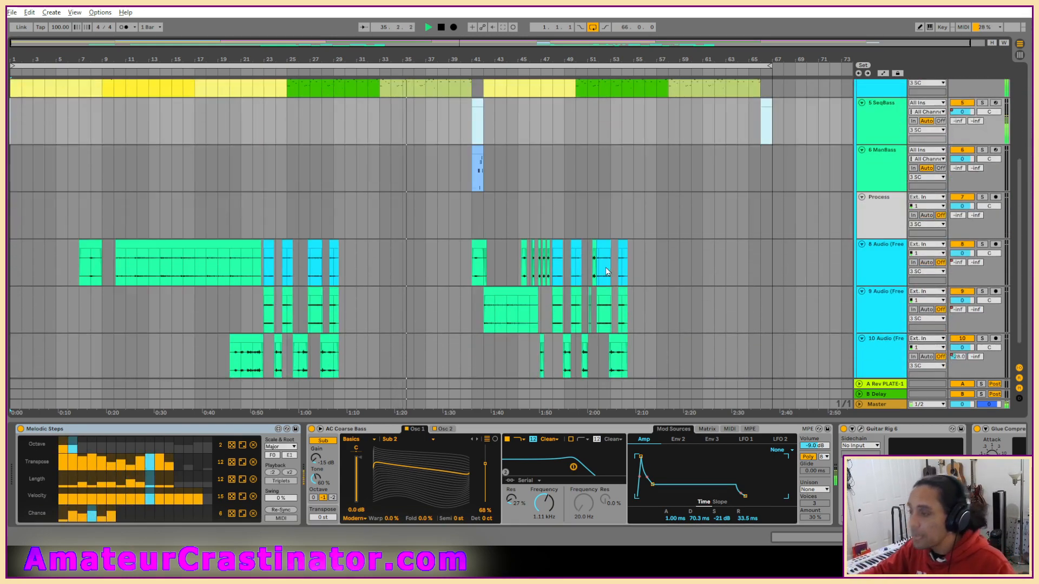
{"action": "scroll", "coordinate": [598, 276], "scroll_direction": "down", "scroll_amount": 1}
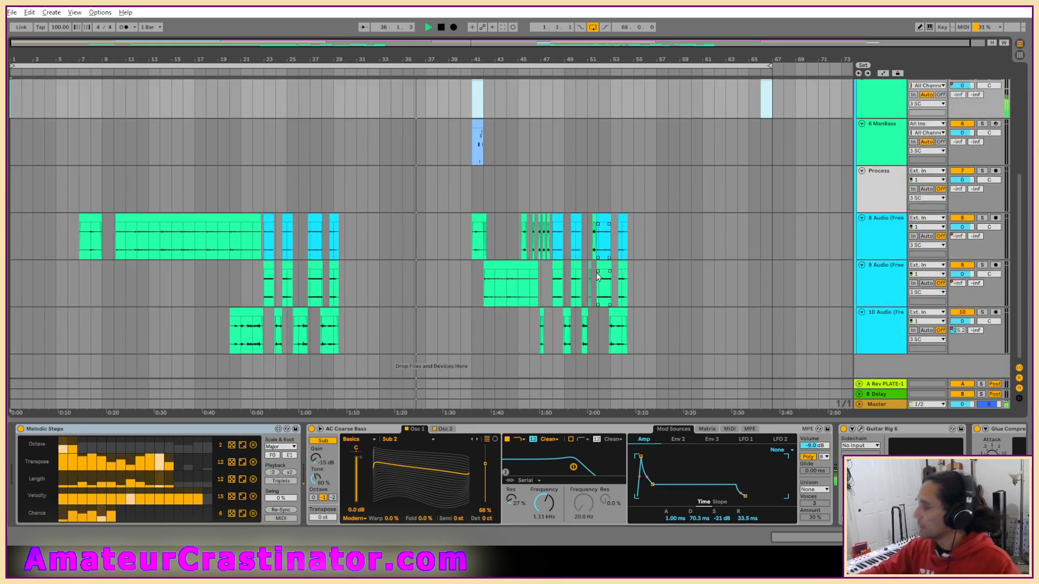
{"action": "scroll", "coordinate": [543, 242], "scroll_direction": "up", "scroll_amount": 3}
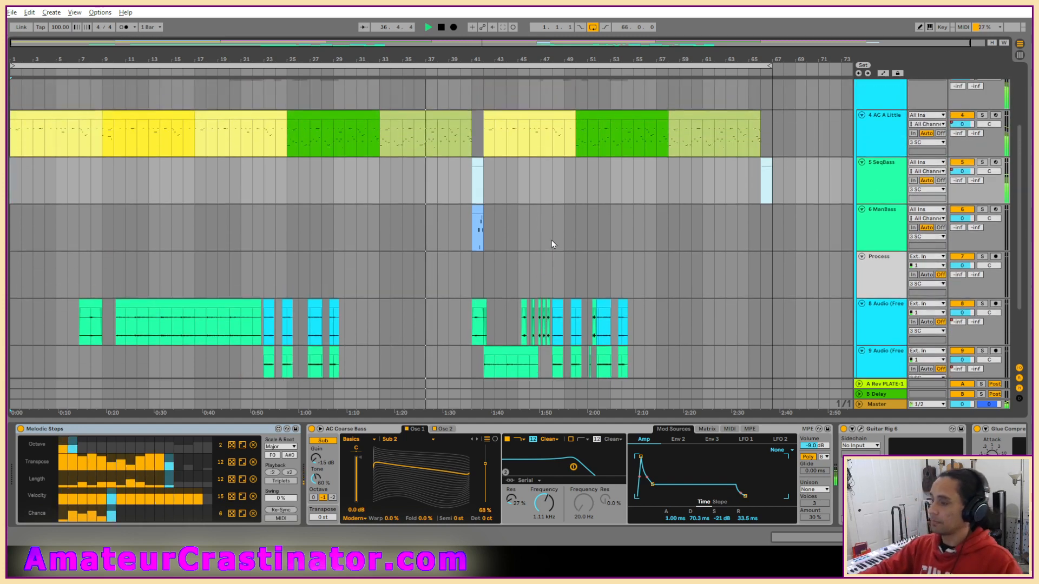
{"action": "scroll", "coordinate": [551, 239], "scroll_direction": "up", "scroll_amount": 1}
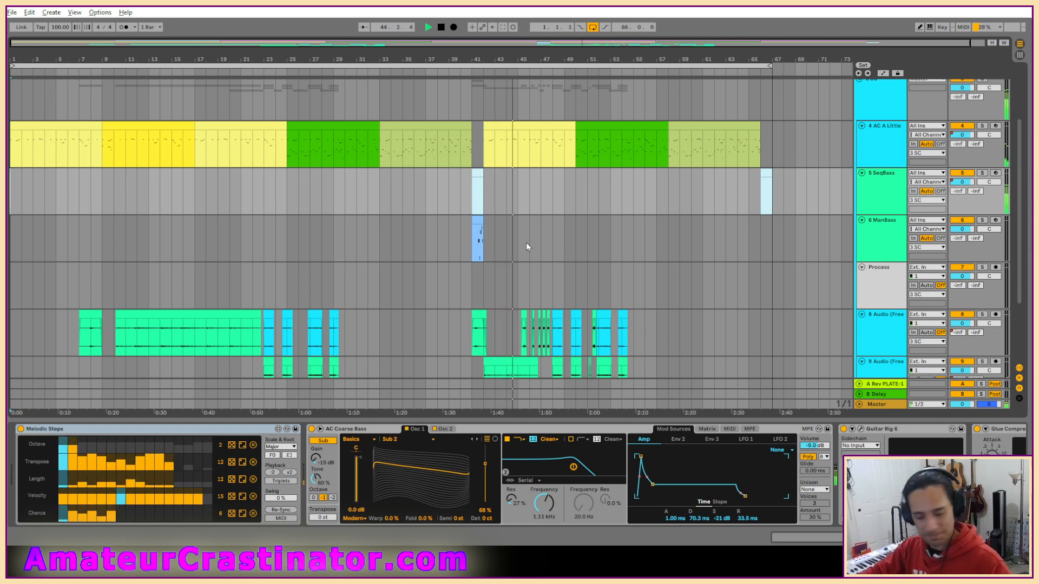
{"action": "scroll", "coordinate": [541, 214], "scroll_direction": "up", "scroll_amount": 2}
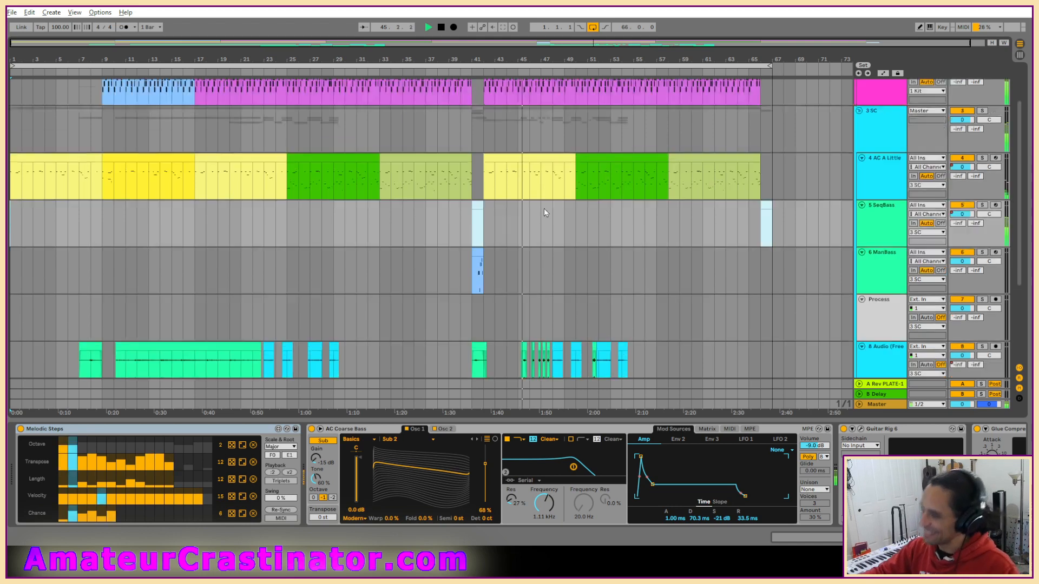
{"action": "scroll", "coordinate": [545, 212], "scroll_direction": "up", "scroll_amount": 3}
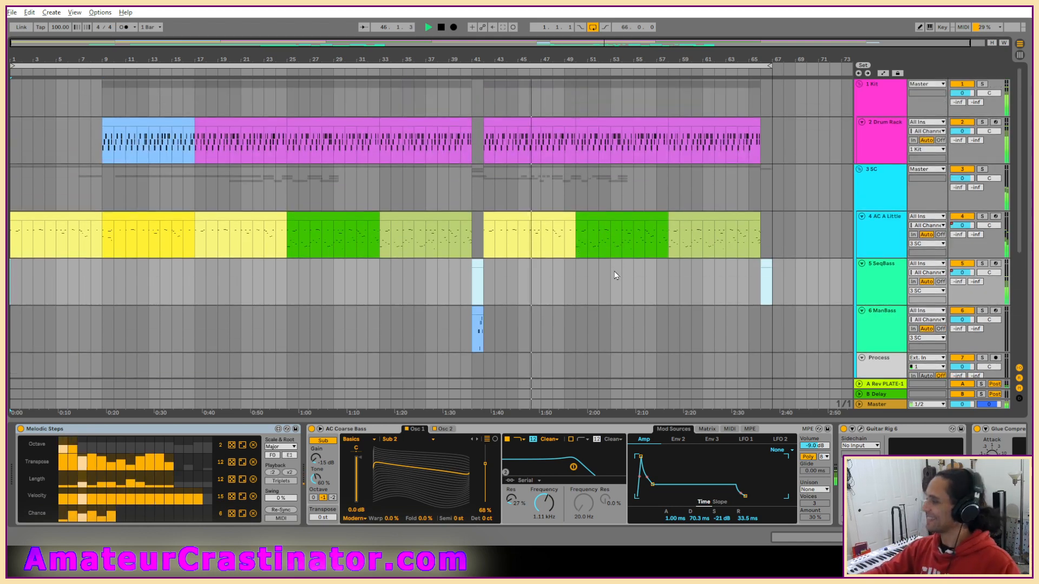
{"action": "scroll", "coordinate": [612, 273], "scroll_direction": "down", "scroll_amount": 4}
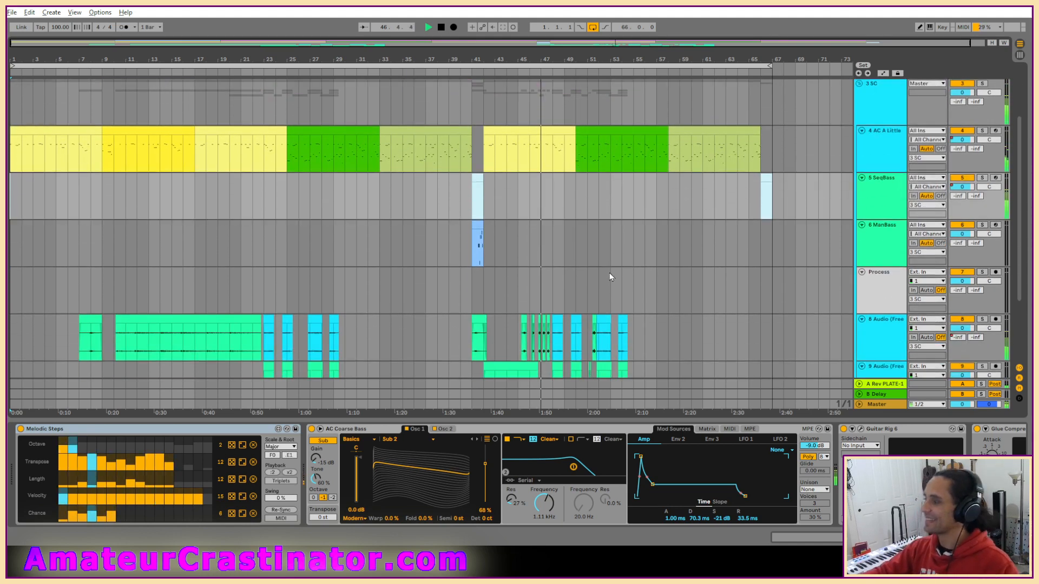
{"action": "scroll", "coordinate": [605, 274], "scroll_direction": "up", "scroll_amount": 2}
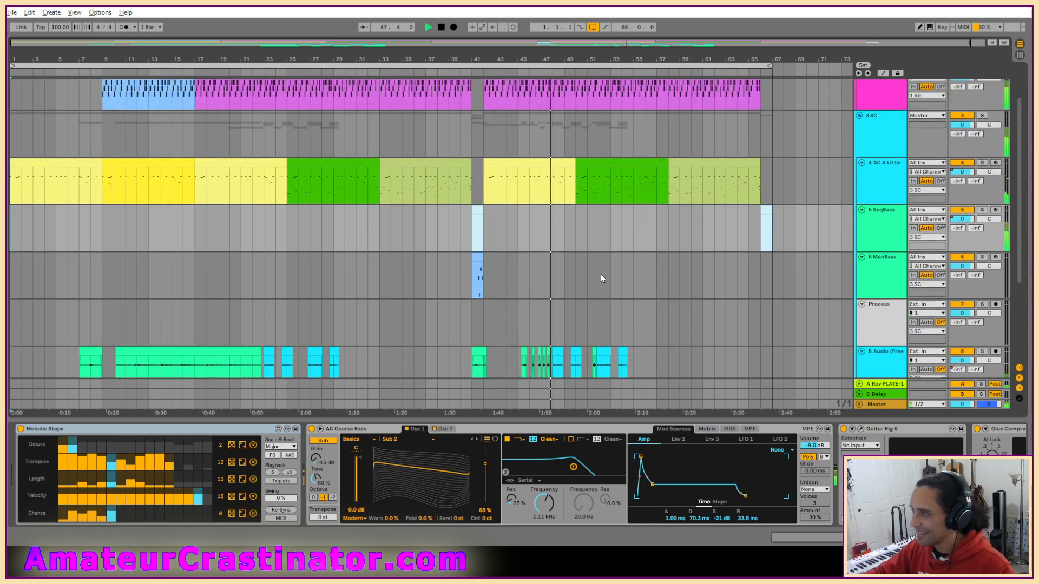
{"action": "scroll", "coordinate": [601, 274], "scroll_direction": "up", "scroll_amount": 2}
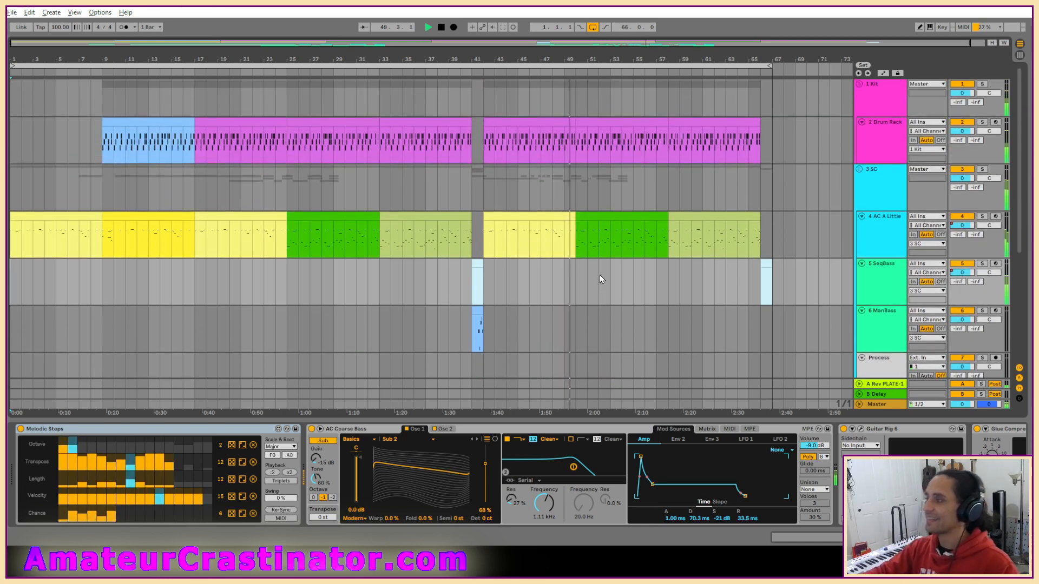
{"action": "scroll", "coordinate": [598, 276], "scroll_direction": "down", "scroll_amount": 3}
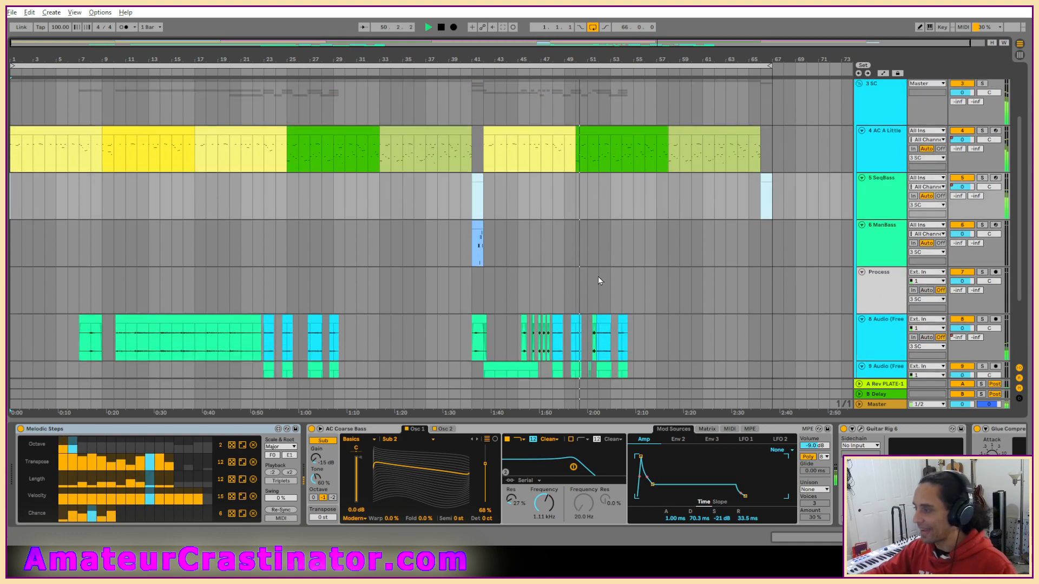
{"action": "scroll", "coordinate": [598, 279], "scroll_direction": "down", "scroll_amount": 4}
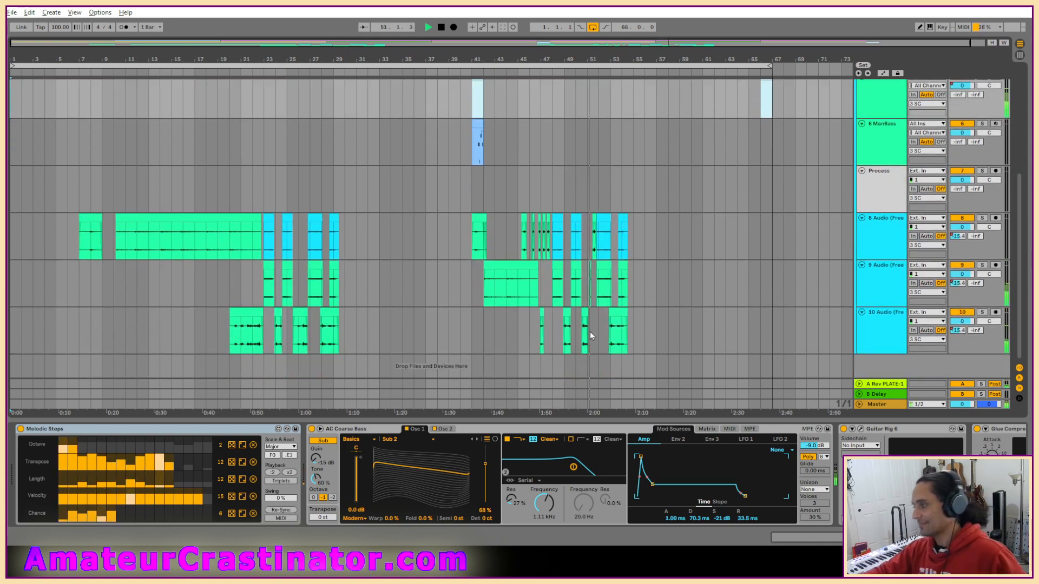
Replay from bar 45 and duplicate the short clip near bar 47 on the 10 Audio track into the gap around bar 50.
{"action": "scroll", "coordinate": [578, 338], "scroll_direction": "up", "scroll_amount": 3}
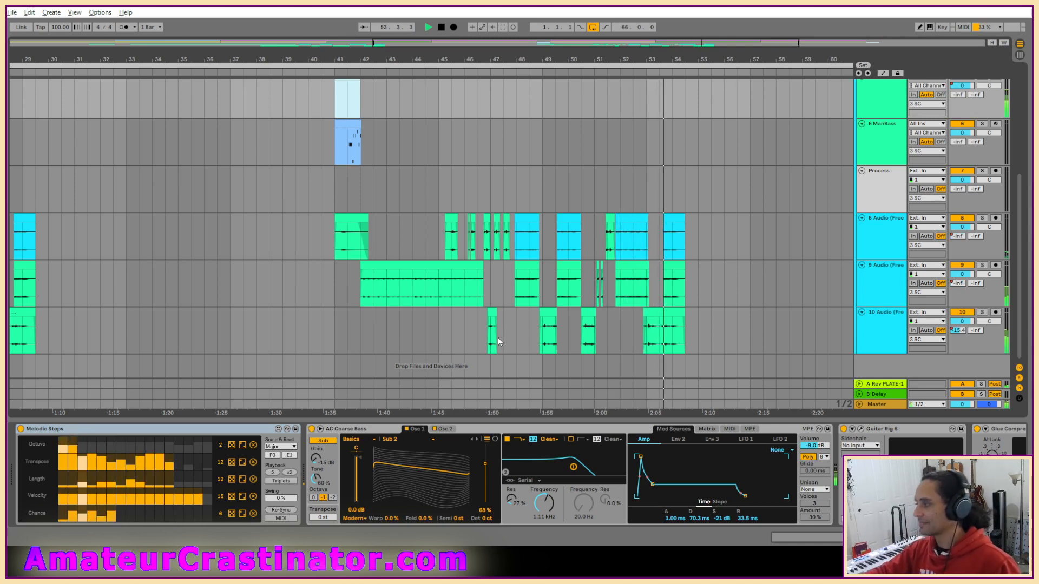
{"action": "left_click", "coordinate": [444, 335]}
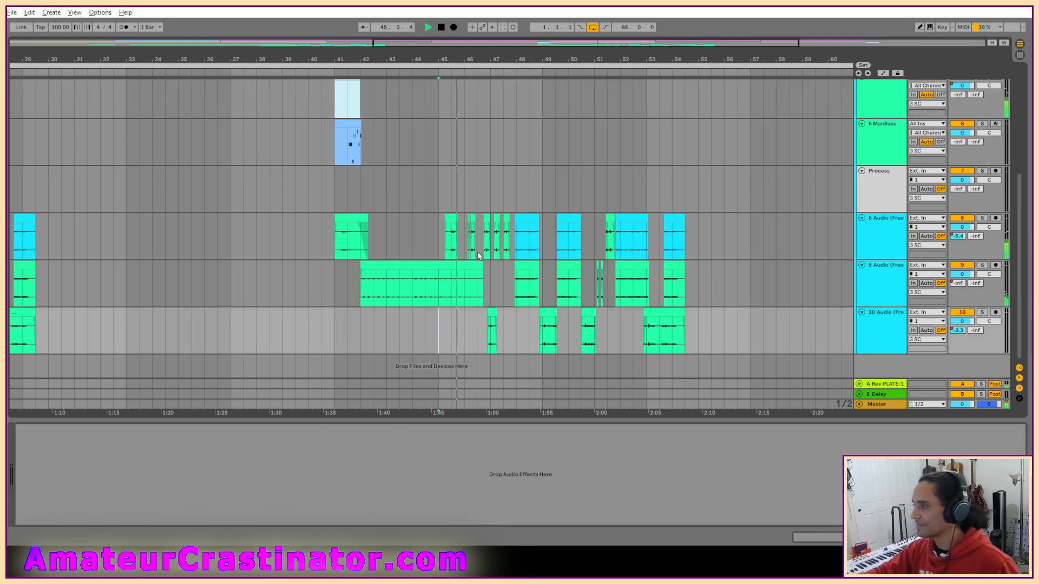
{"action": "scroll", "coordinate": [505, 330], "scroll_direction": "up", "scroll_amount": 2}
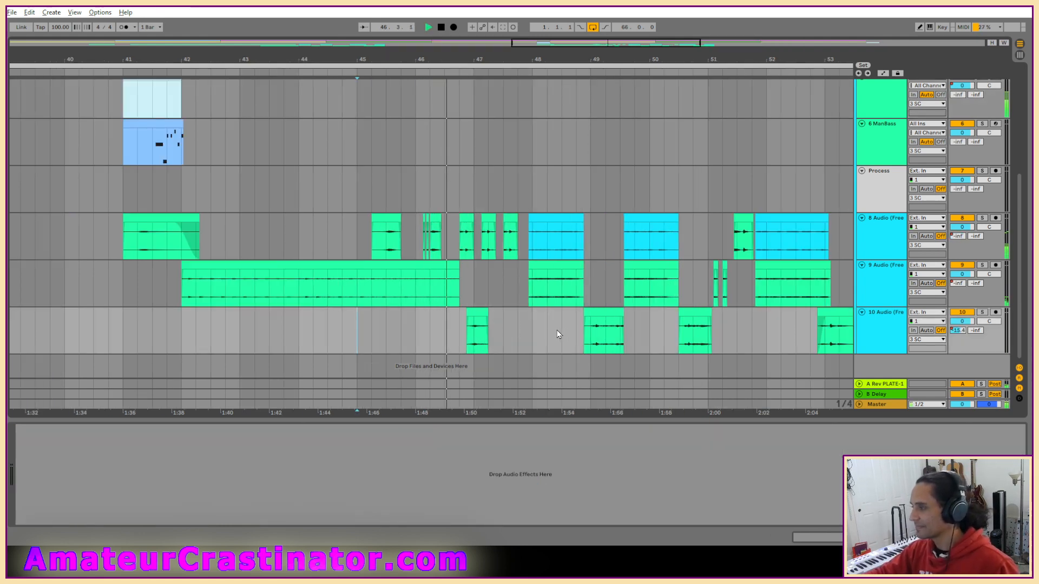
{"action": "left_click", "coordinate": [480, 323]}
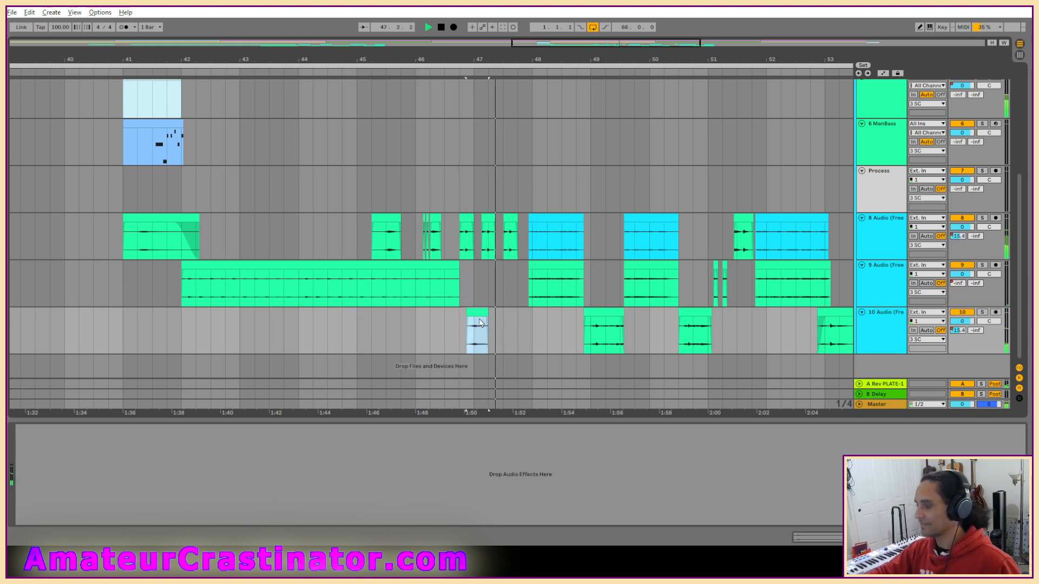
{"action": "scroll", "coordinate": [657, 320], "scroll_direction": "right", "scroll_amount": 5}
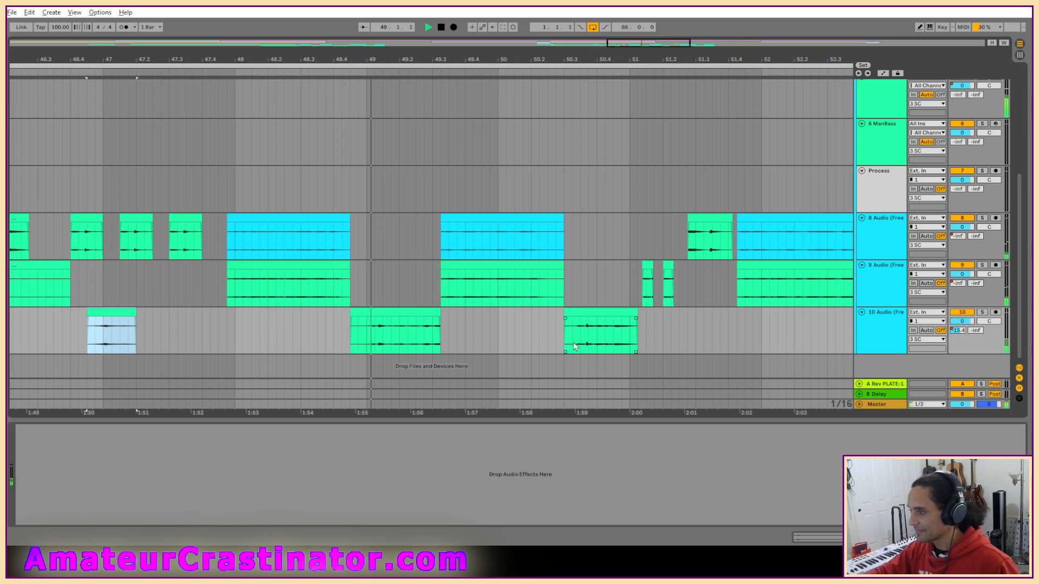
{"action": "left_click", "coordinate": [503, 341]}
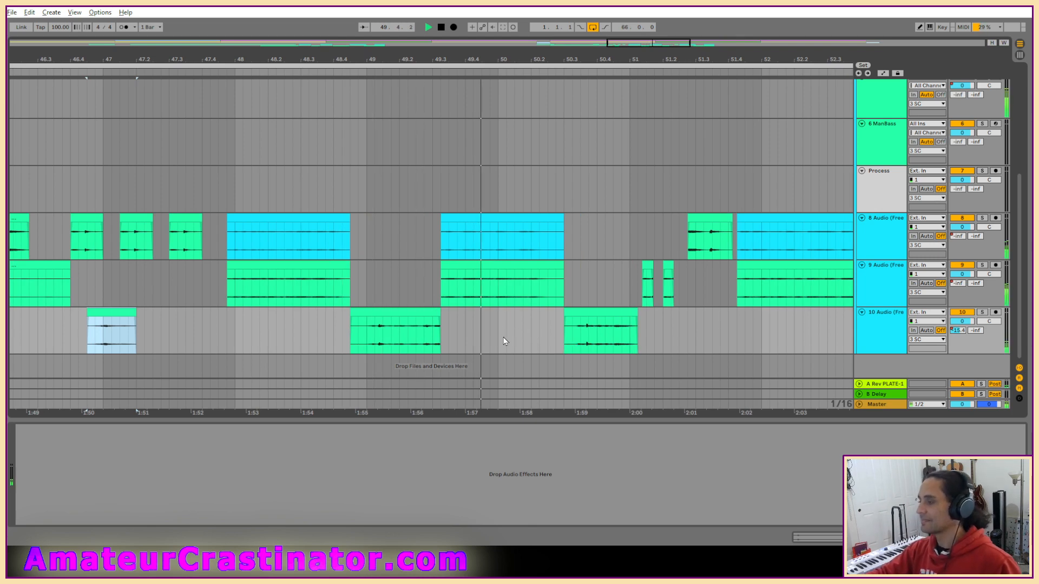
{"action": "key", "text": "ctrl+v"}
{"action": "left_click_drag", "start_coordinate": [517, 312], "coordinate": [500, 312]}
Audition the edited section from bar 45, and review the whole arrangement while it plays on.
{"action": "scroll", "coordinate": [271, 342], "scroll_direction": "down", "scroll_amount": 3}
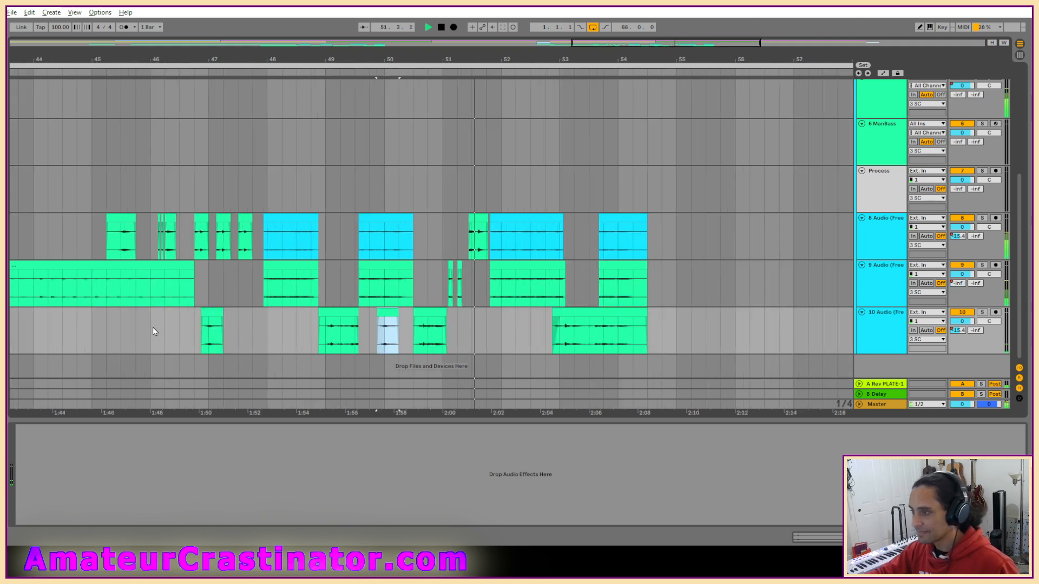
{"action": "left_click", "coordinate": [103, 333]}
{"action": "left_click", "coordinate": [209, 333]}
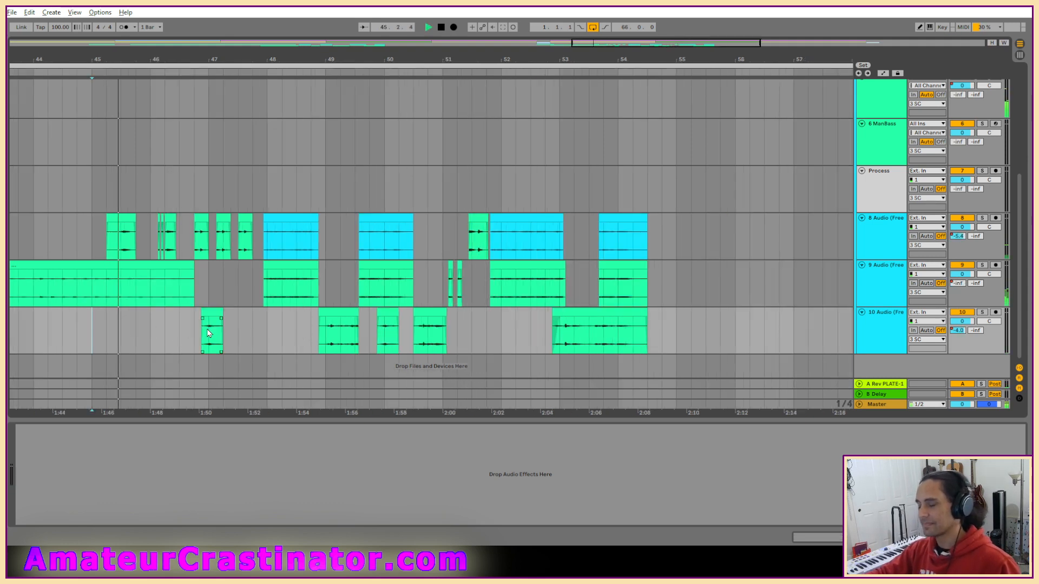
{"action": "left_click", "coordinate": [386, 349]}
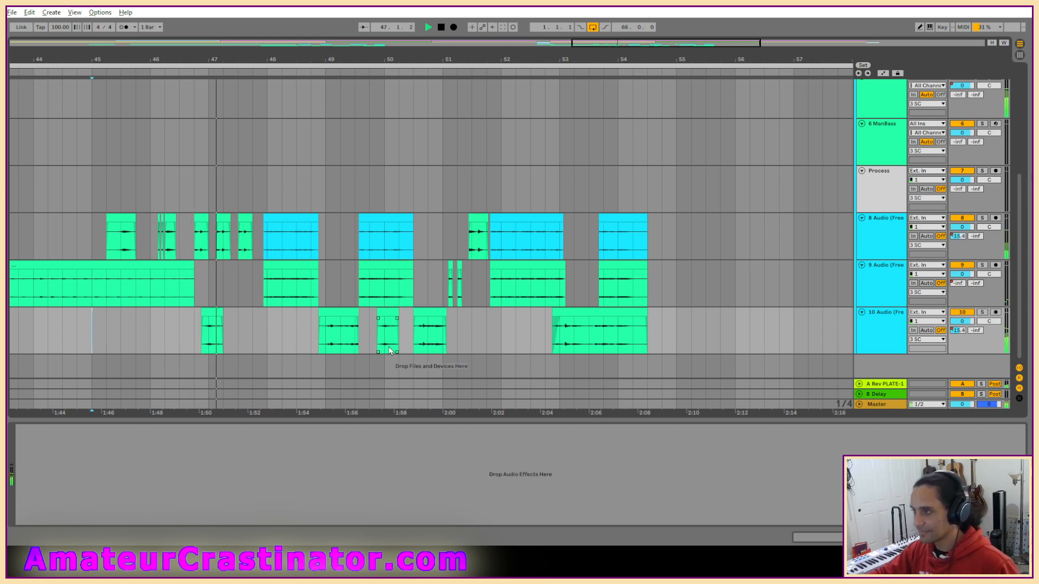
{"action": "left_click", "coordinate": [372, 346]}
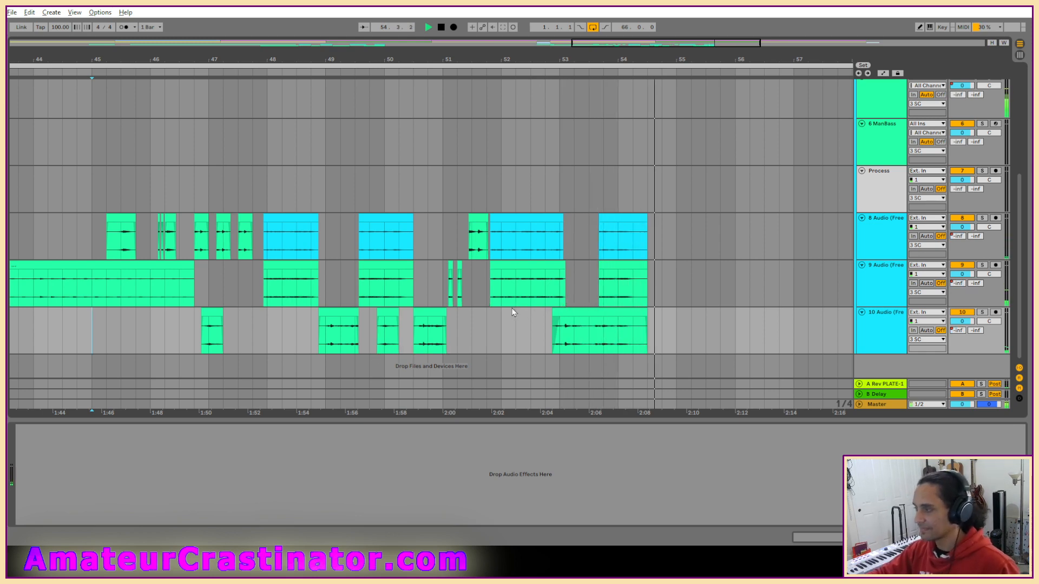
{"action": "scroll", "coordinate": [495, 313], "scroll_direction": "down", "scroll_amount": 3}
{"action": "scroll", "coordinate": [495, 313], "scroll_direction": "down", "scroll_amount": 5}
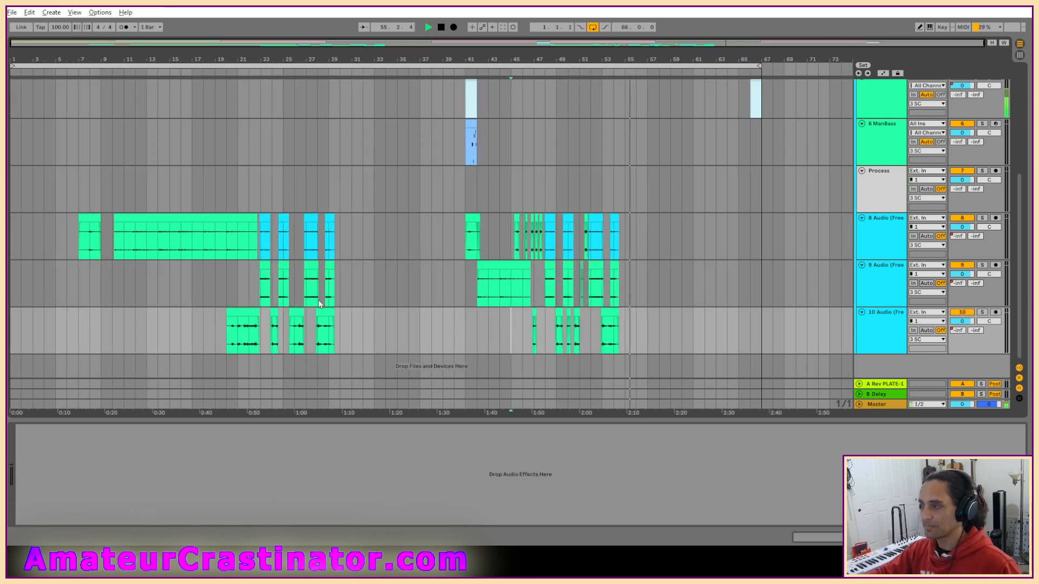
{"action": "scroll", "coordinate": [329, 301], "scroll_direction": "up", "scroll_amount": 1}
{"action": "scroll", "coordinate": [328, 302], "scroll_direction": "up", "scroll_amount": 1}
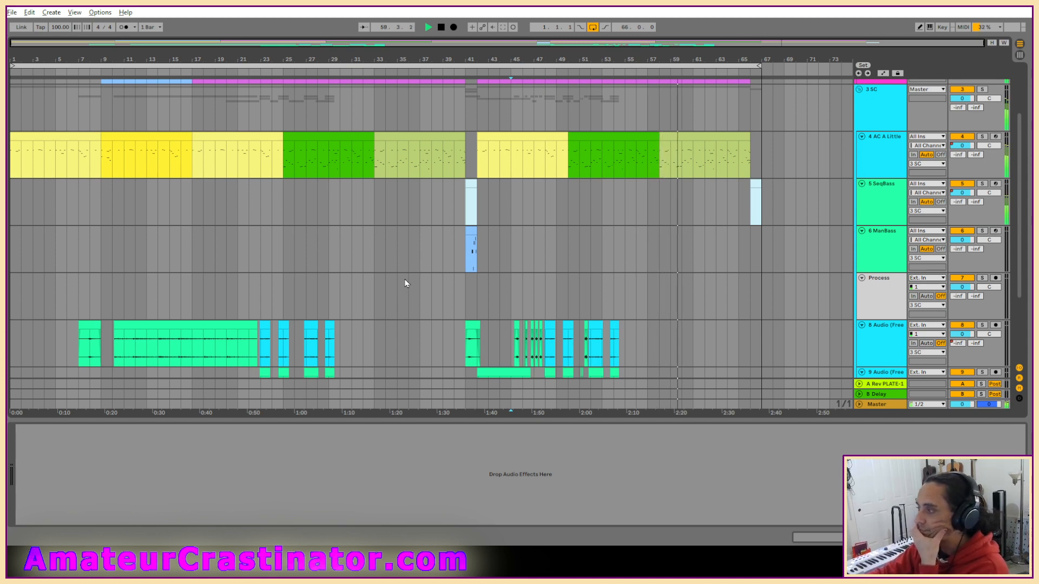
Examine the notes of the green MIDI clip starting near bar 50 on the 4 AC A Little track during playback.
{"action": "left_click", "coordinate": [590, 134]}
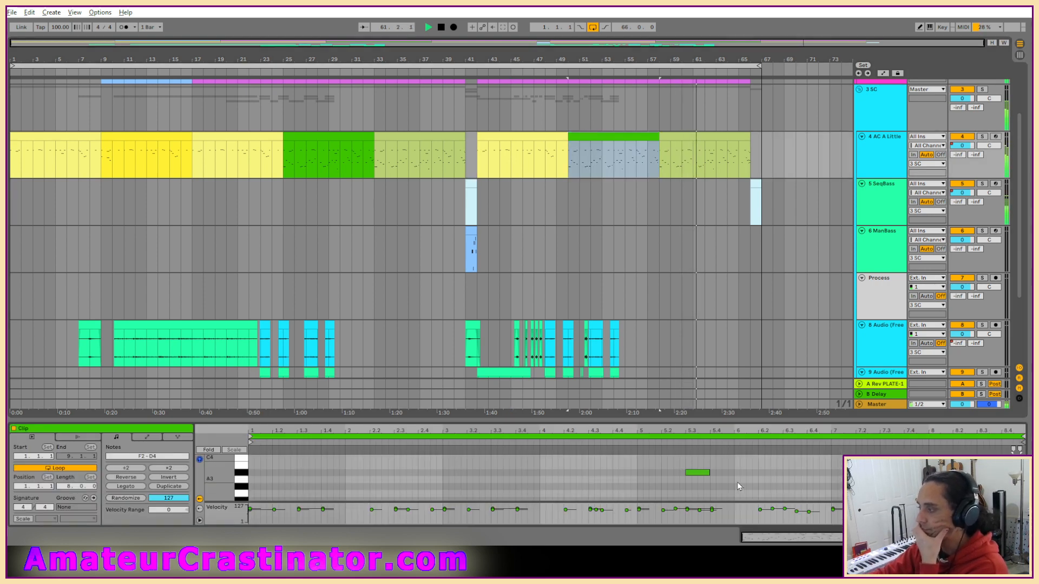
{"action": "scroll", "coordinate": [697, 465], "scroll_direction": "down", "scroll_amount": 3}
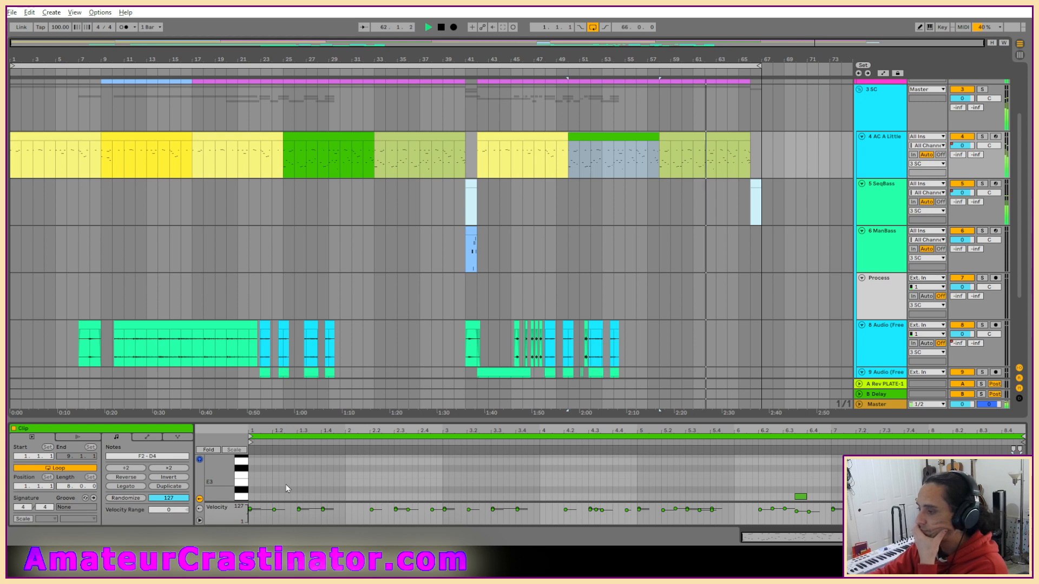
{"action": "scroll", "coordinate": [310, 480], "scroll_direction": "down", "scroll_amount": 2}
{"action": "scroll", "coordinate": [339, 475], "scroll_direction": "up", "scroll_amount": 1}
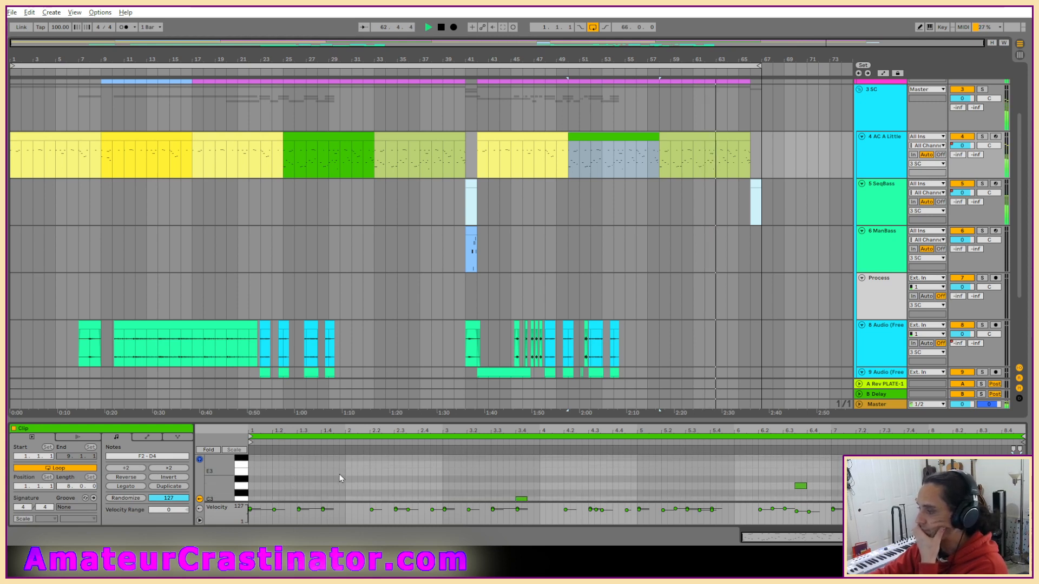
{"action": "scroll", "coordinate": [346, 469], "scroll_direction": "up", "scroll_amount": 3}
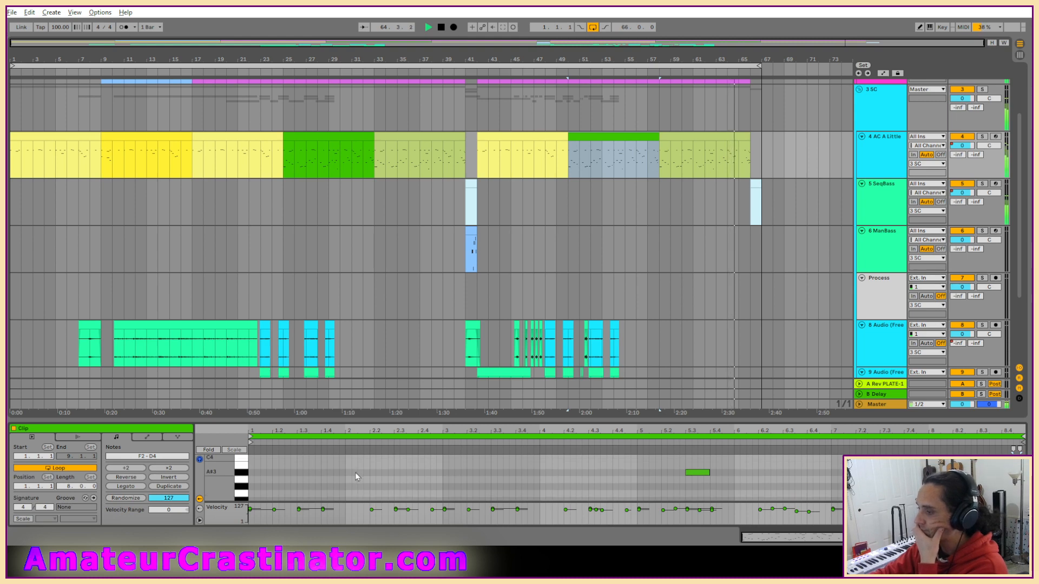
{"action": "scroll", "coordinate": [355, 473], "scroll_direction": "down", "scroll_amount": 4}
{"action": "scroll", "coordinate": [355, 475], "scroll_direction": "down", "scroll_amount": 1}
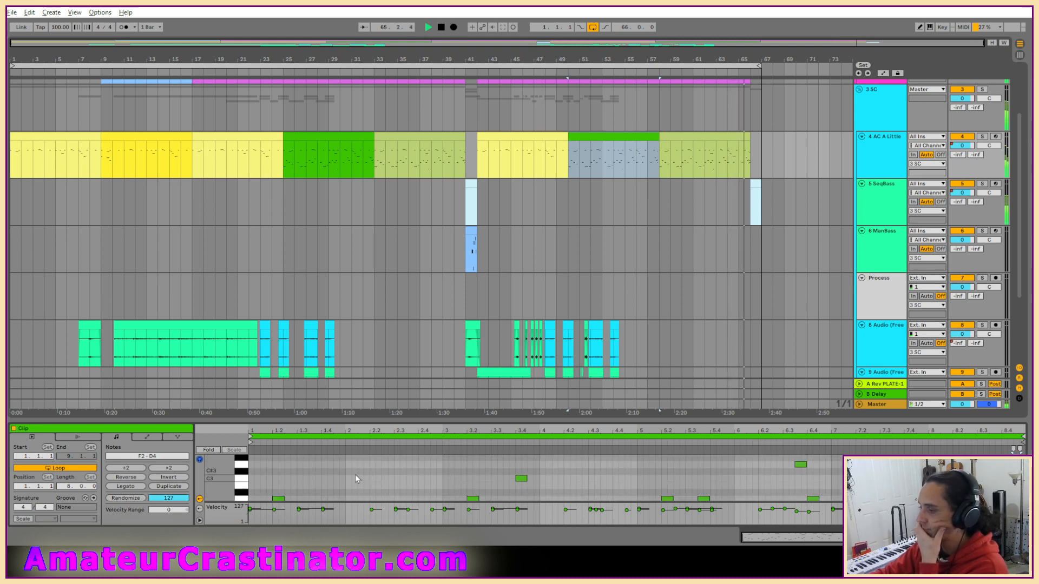
{"action": "scroll", "coordinate": [355, 476], "scroll_direction": "down", "scroll_amount": 1}
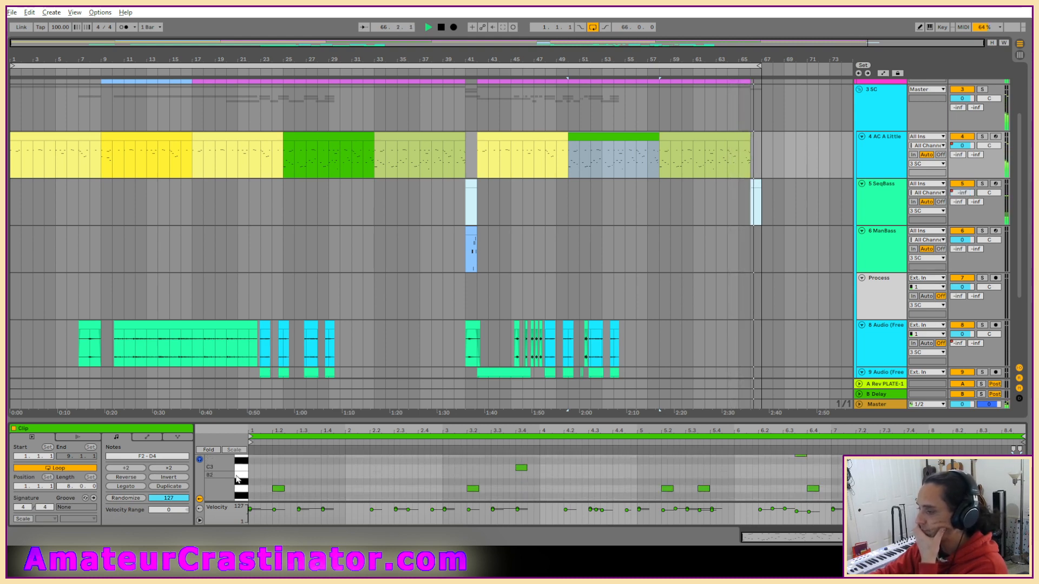
Show the device chain of the 4 AC A Little track, stop playback and review the lower audio tracks.
{"action": "key", "text": "shift+Tab"}
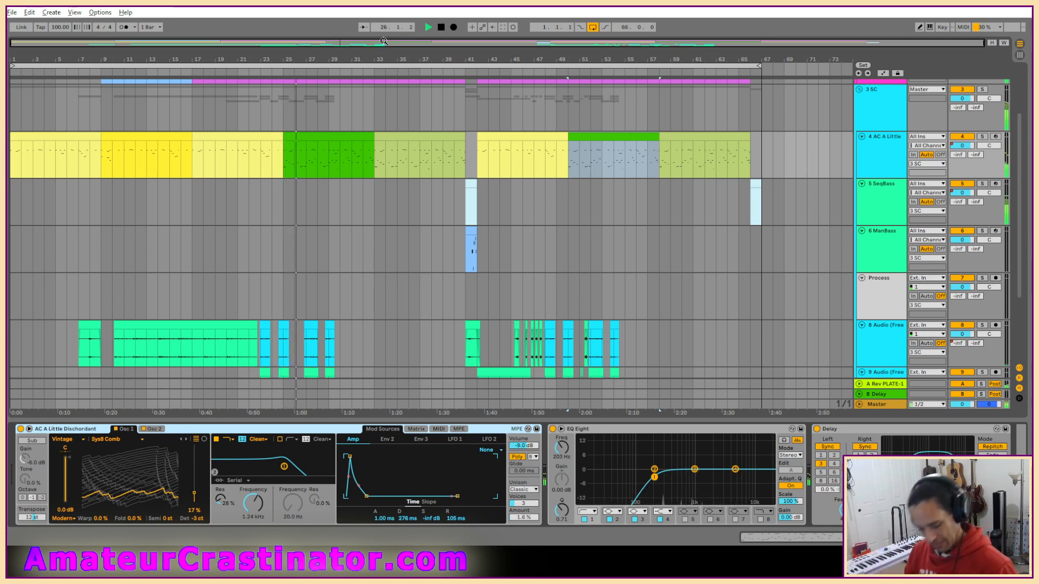
{"action": "key", "text": "space"}
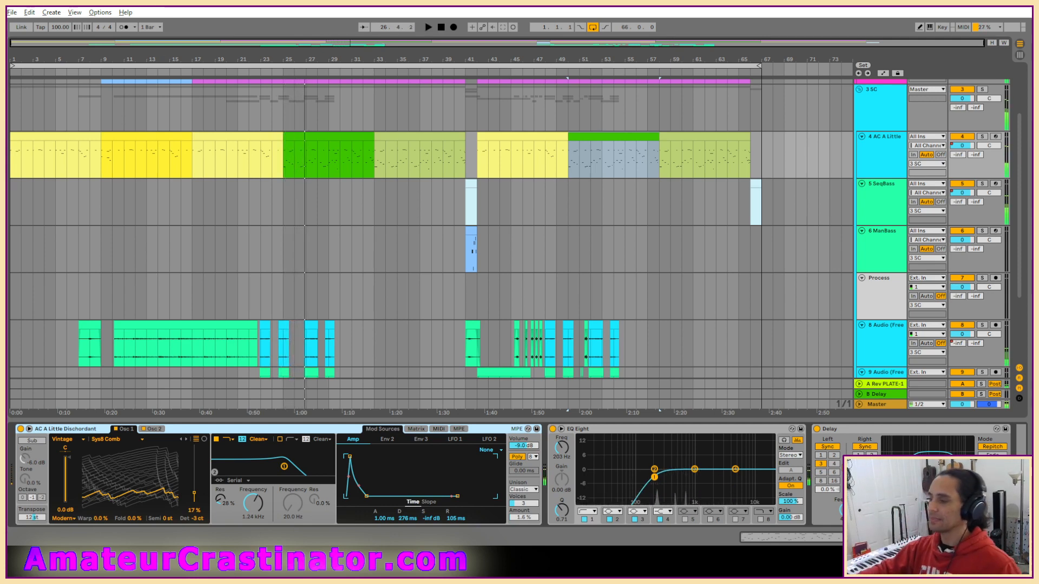
{"action": "scroll", "coordinate": [164, 348], "scroll_direction": "down", "scroll_amount": 1}
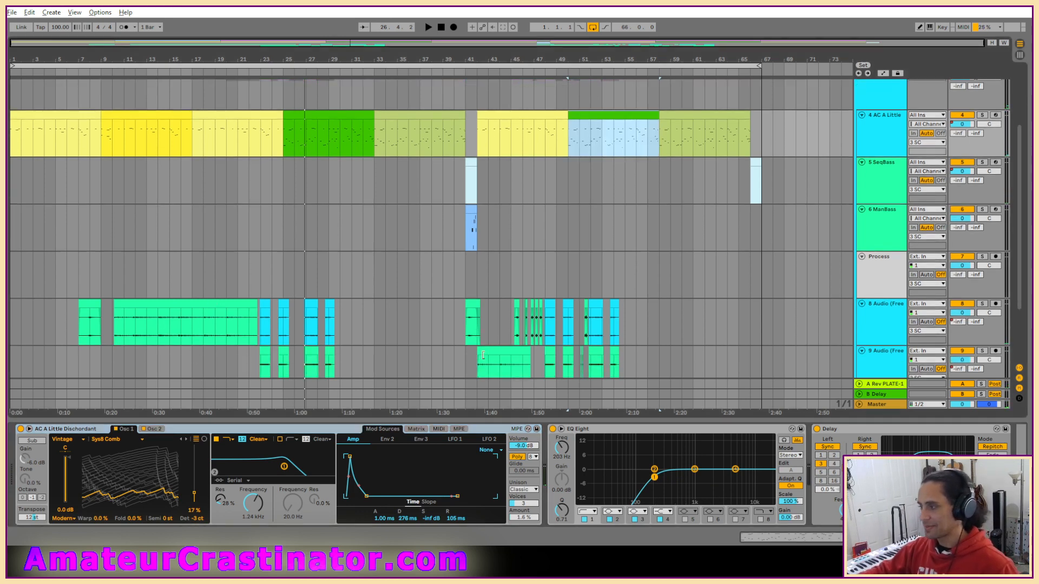
Open the be skill page.als Live Set from the be skill page Project folder in Live Recordings.
{"action": "left_click", "coordinate": [12, 12]}
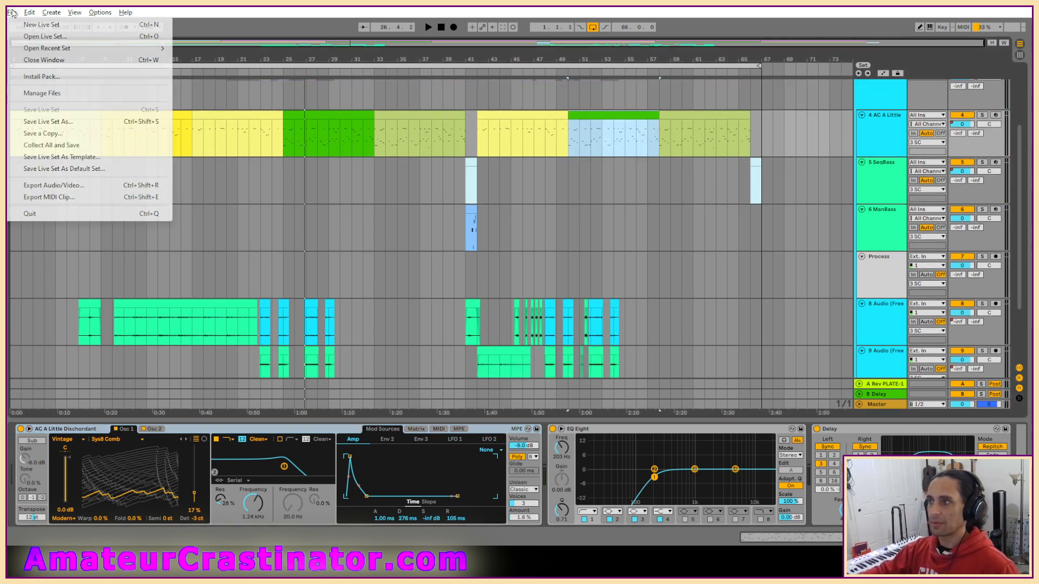
{"action": "left_click", "coordinate": [34, 38]}
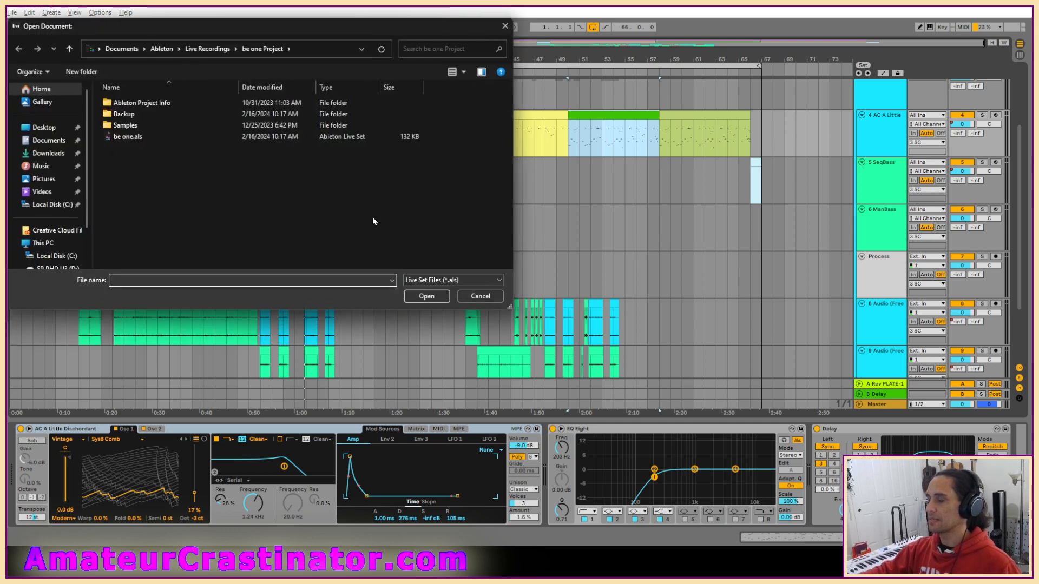
{"action": "left_click", "coordinate": [209, 48]}
{"action": "scroll", "coordinate": [124, 216], "scroll_direction": "down", "scroll_amount": 1}
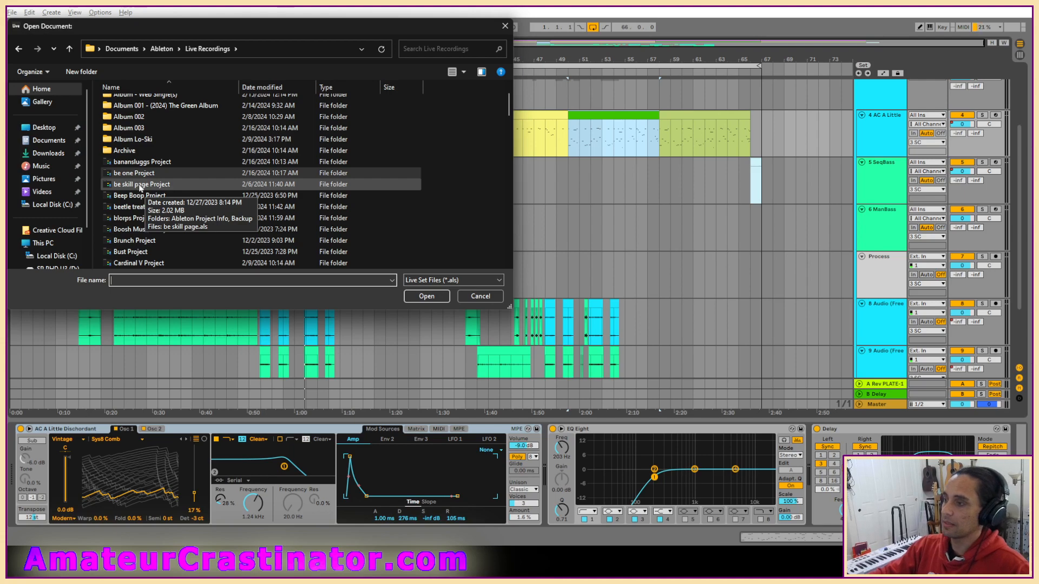
{"action": "double_click", "coordinate": [140, 186]}
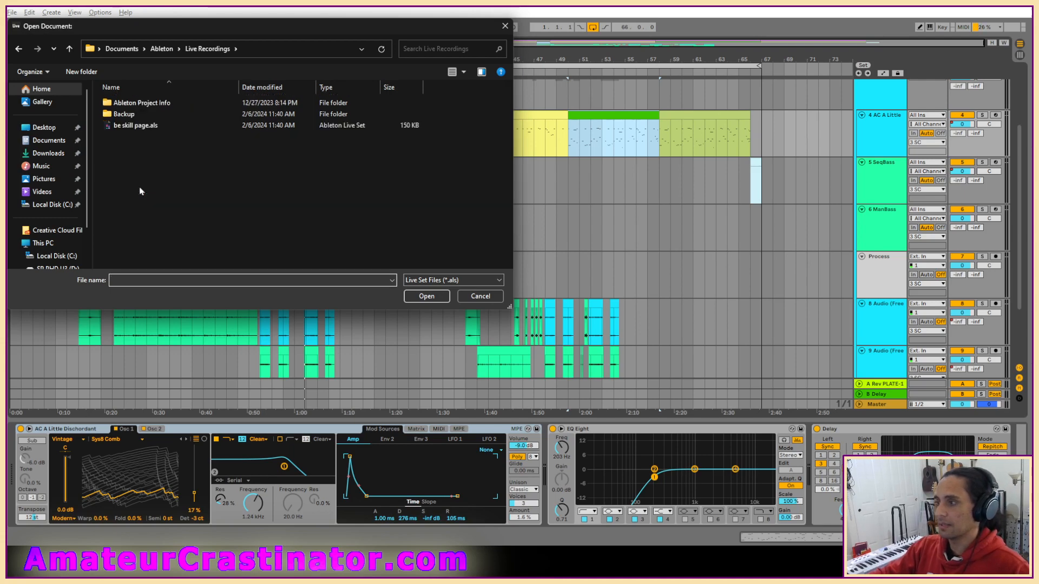
{"action": "left_click", "coordinate": [132, 127]}
{"action": "double_click", "coordinate": [132, 128]}
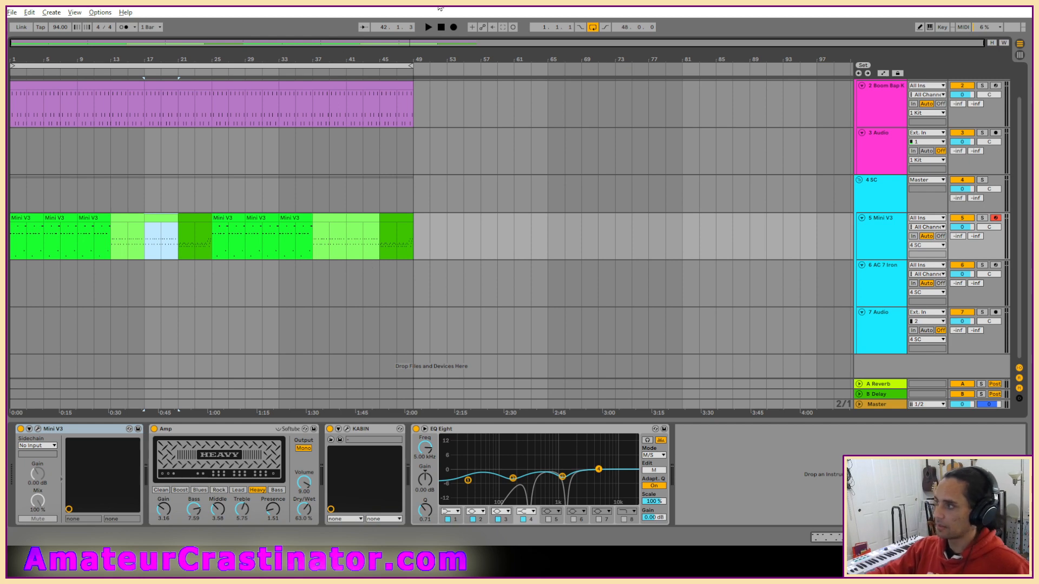
Return the playhead to bar 1 and play the be skill page set from the start.
{"action": "left_click", "coordinate": [442, 26]}
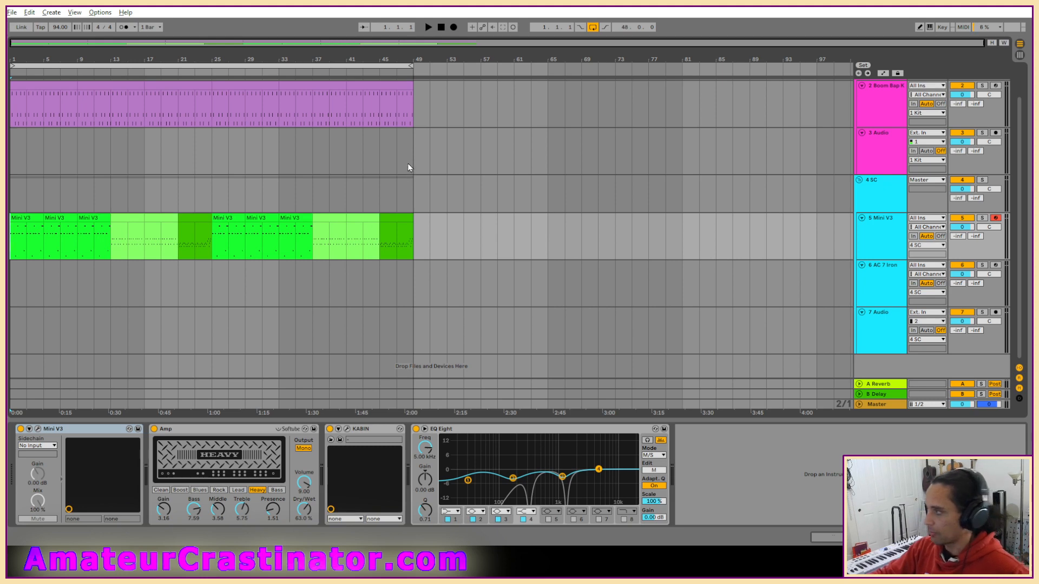
{"action": "left_click", "coordinate": [12, 12]}
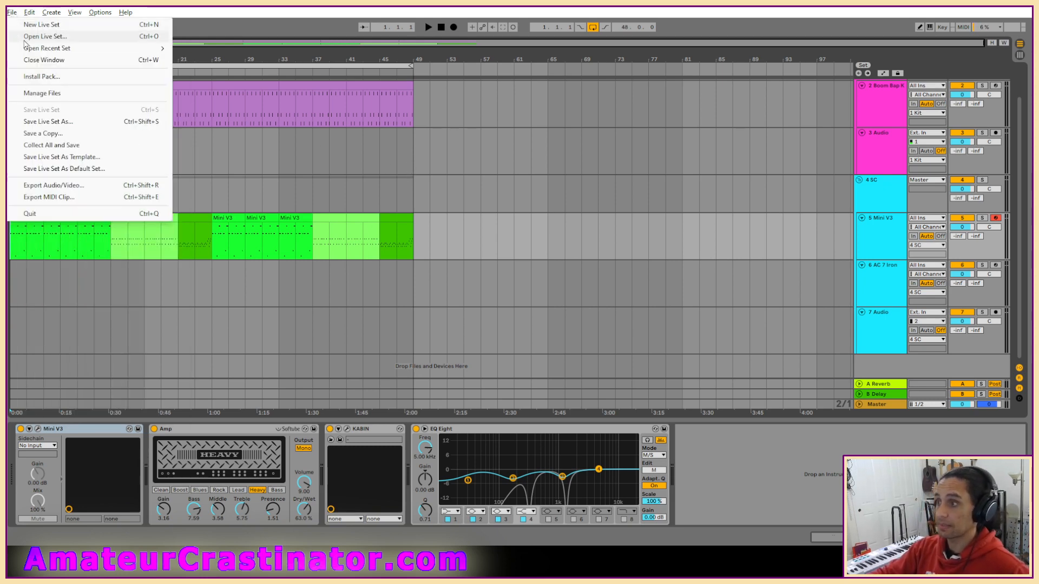
{"action": "left_click", "coordinate": [340, 19]}
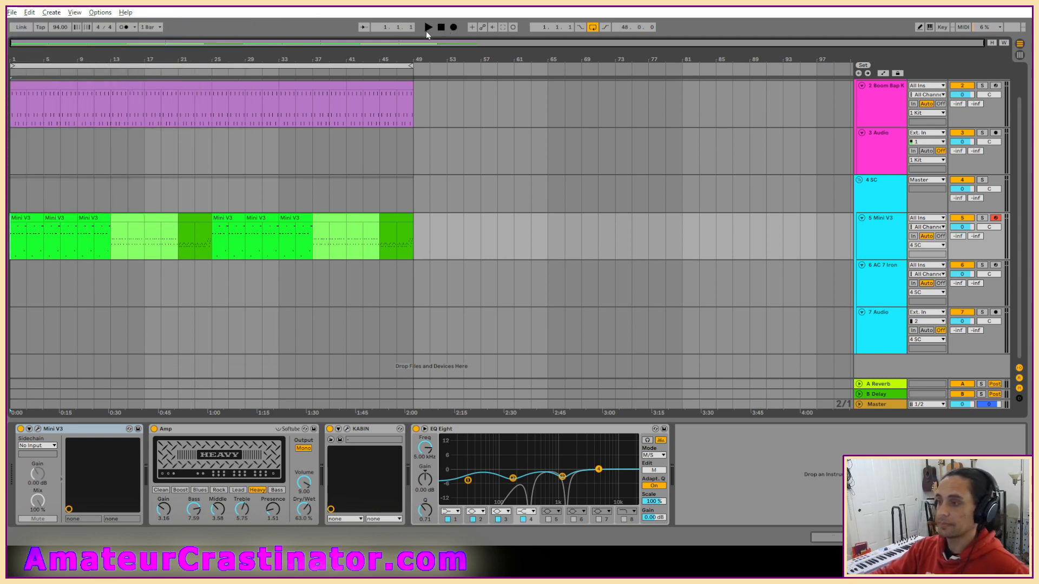
{"action": "left_click", "coordinate": [427, 31]}
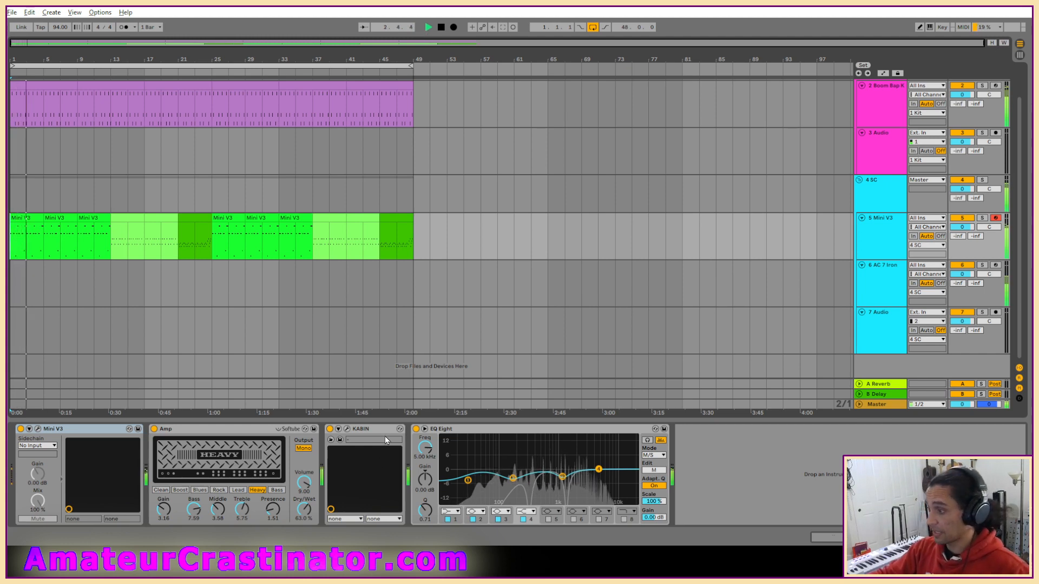
On the 5 Mini V3 track, shift the KABIN cabinet microphone slightly sideways and set the Amp volume to 8.67.
{"action": "left_click", "coordinate": [347, 428]}
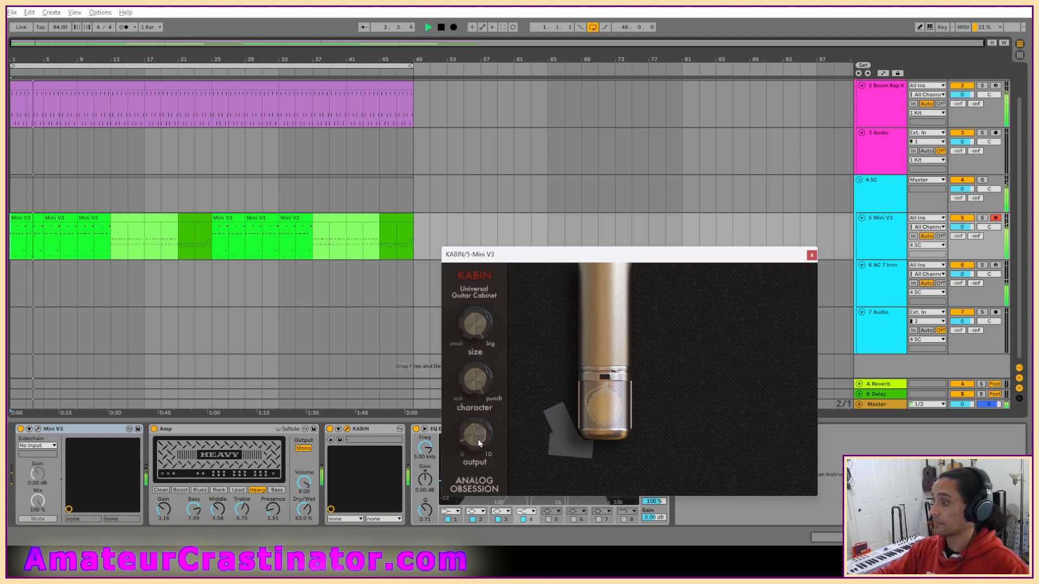
{"action": "left_click_drag", "start_coordinate": [587, 389], "coordinate": [595, 391]}
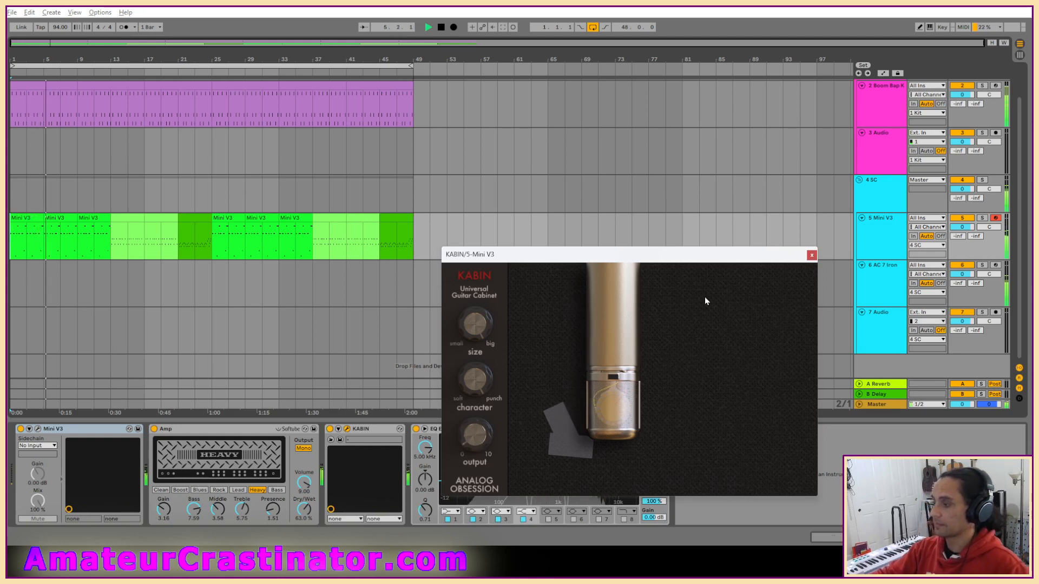
{"action": "left_click_drag", "start_coordinate": [304, 483], "coordinate": [304, 485]}
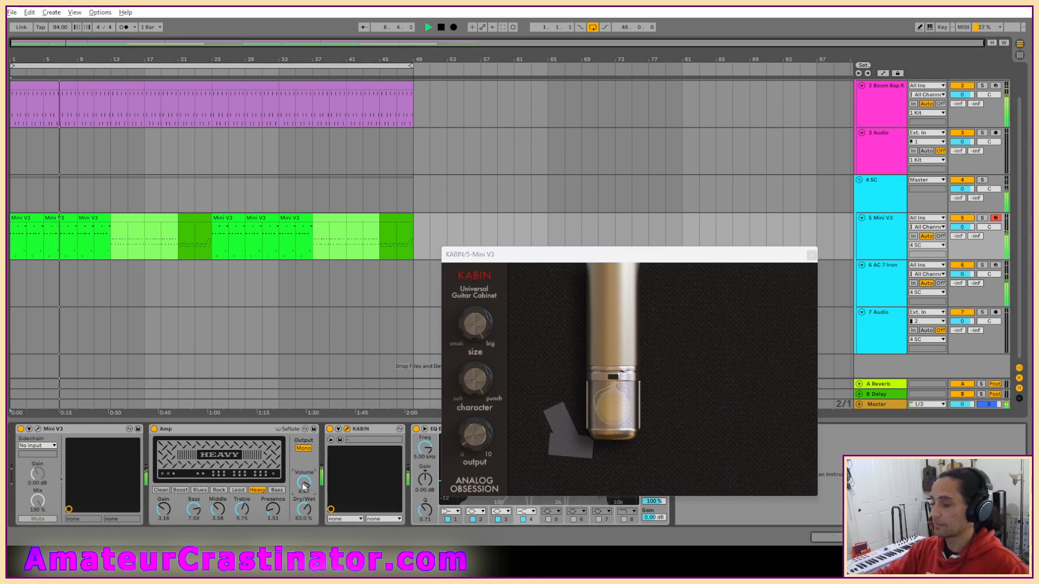
{"action": "left_click", "coordinate": [811, 255]}
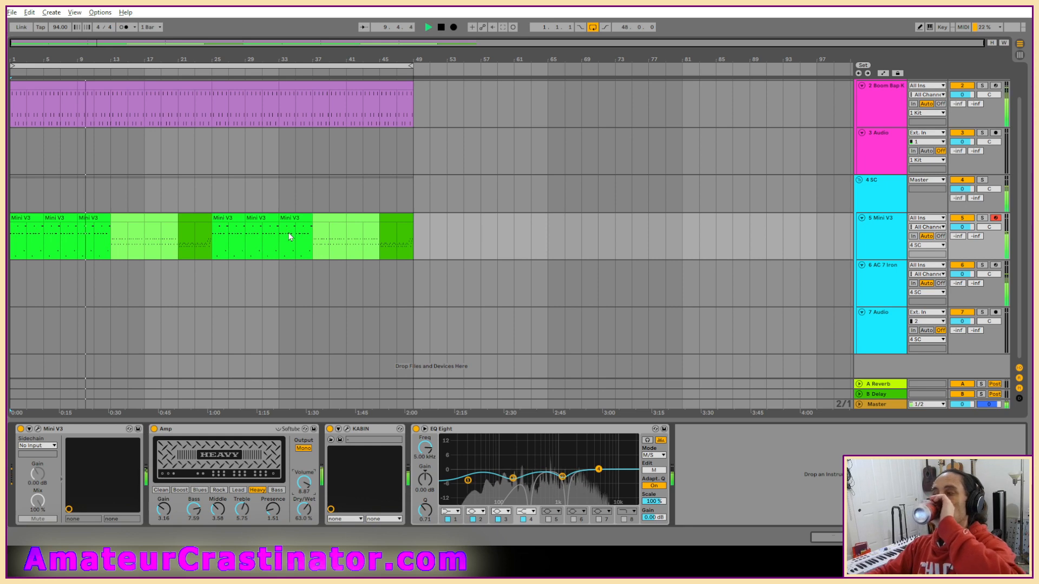
Look over the device chain of the 6 AC 7 Iron track while the set keeps playing.
{"action": "left_click", "coordinate": [886, 297]}
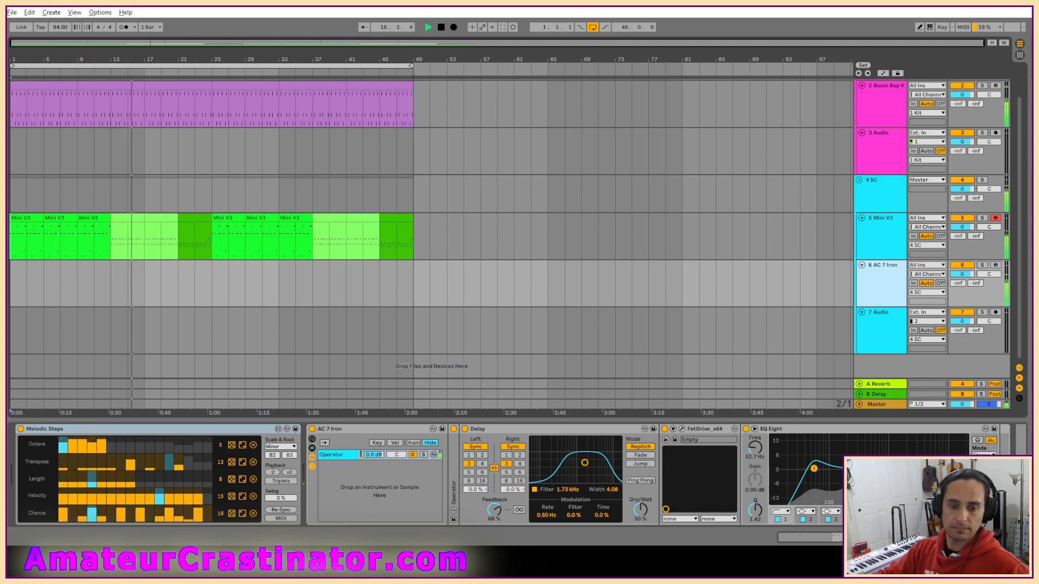
{"action": "key", "text": "super+Tab"}
{"action": "key", "text": "super+Tab"}
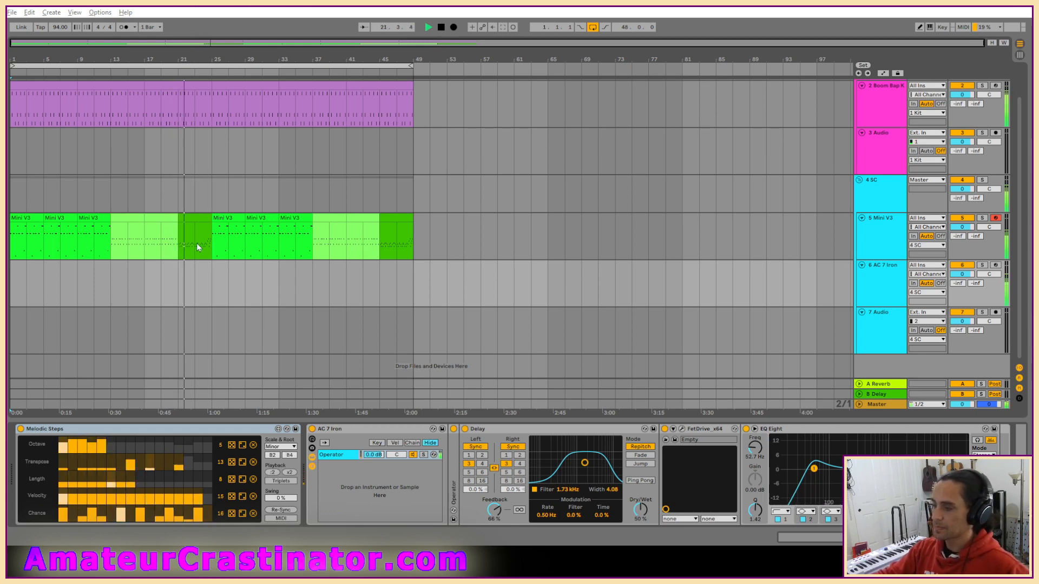
Solo the 5 Mini V3 track briefly to hear its part alone, and stop playback.
{"action": "left_click", "coordinate": [886, 246]}
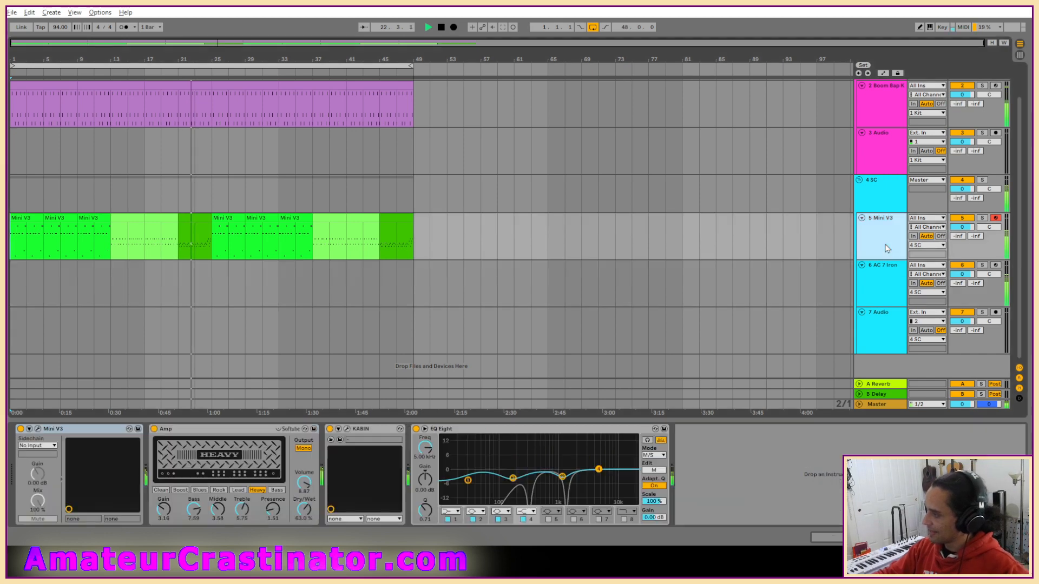
{"action": "key", "text": "s"}
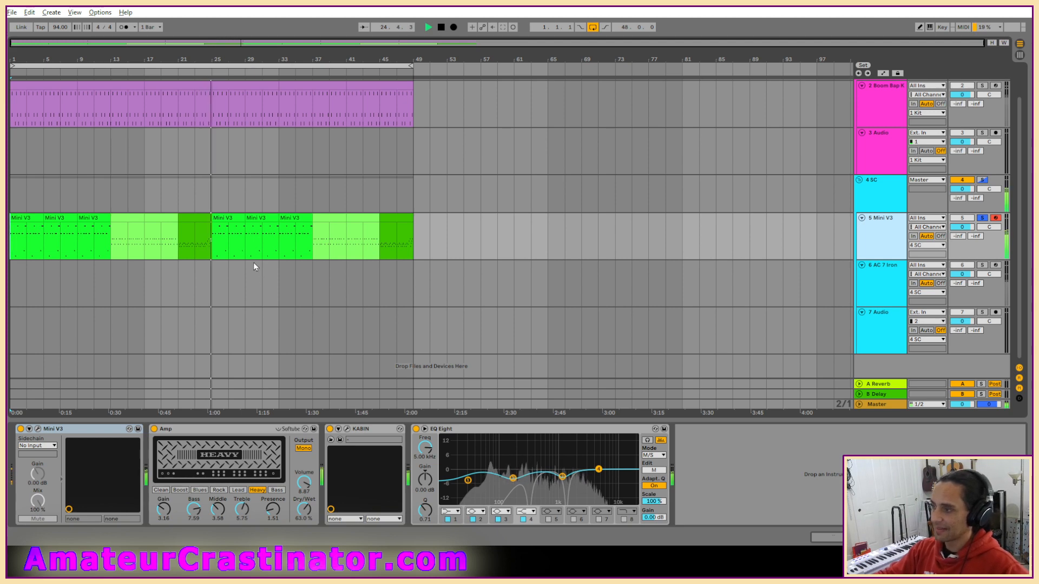
{"action": "key", "text": "space"}
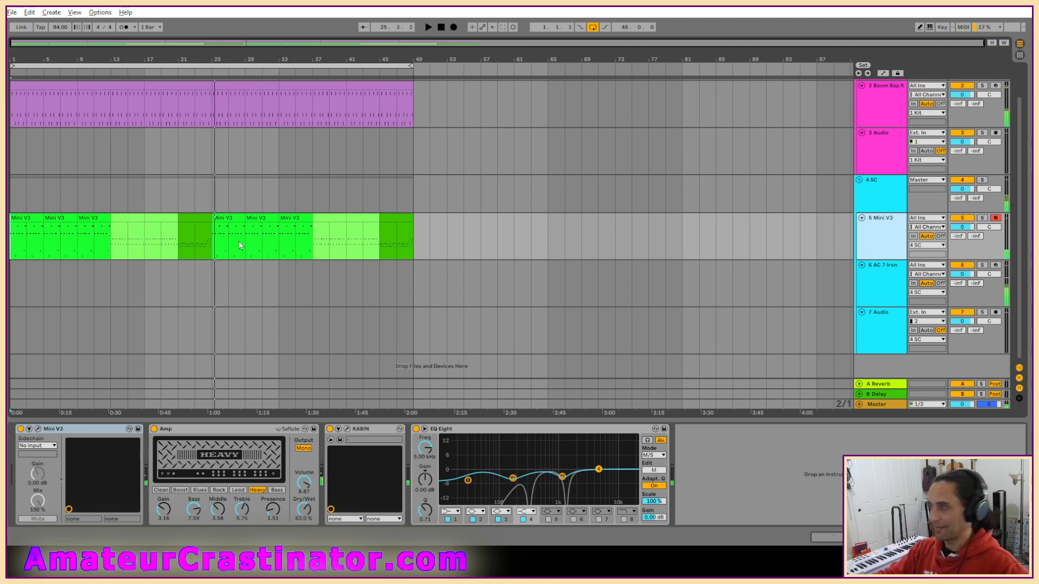
Open the Beep Boop.als Live Set from the Beep Boop Project folder, answering the save prompt for be skill page.
{"action": "left_click", "coordinate": [20, 12]}
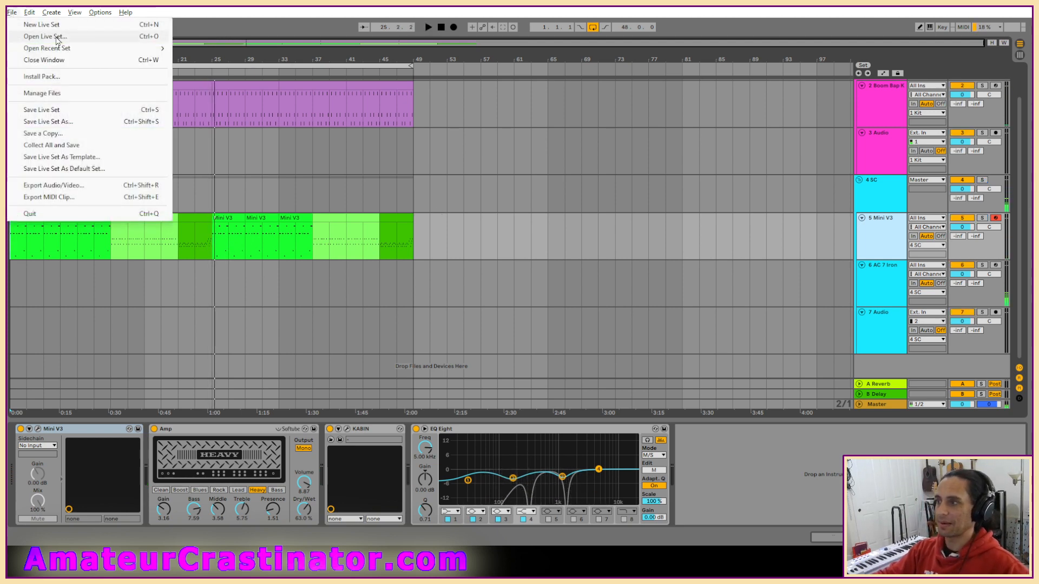
{"action": "left_click", "coordinate": [51, 36]}
{"action": "left_click", "coordinate": [214, 50]}
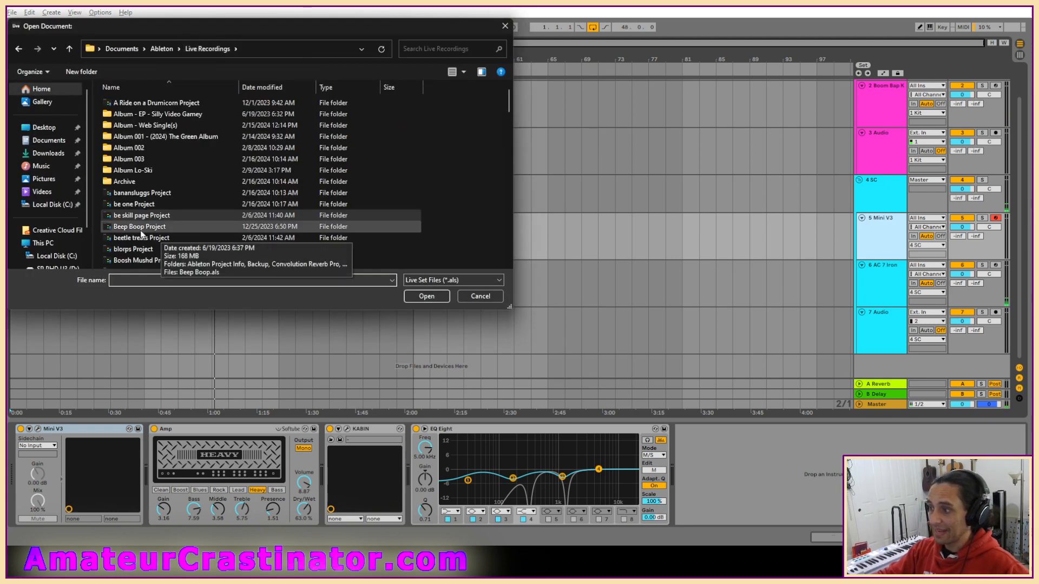
{"action": "double_click", "coordinate": [142, 234]}
{"action": "double_click", "coordinate": [115, 172]}
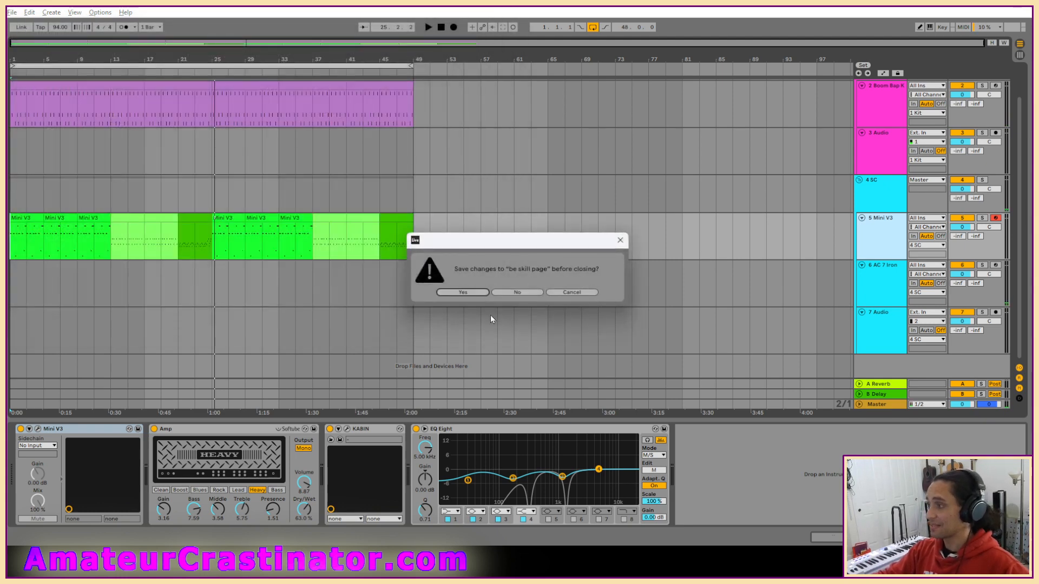
{"action": "left_click", "coordinate": [489, 295]}
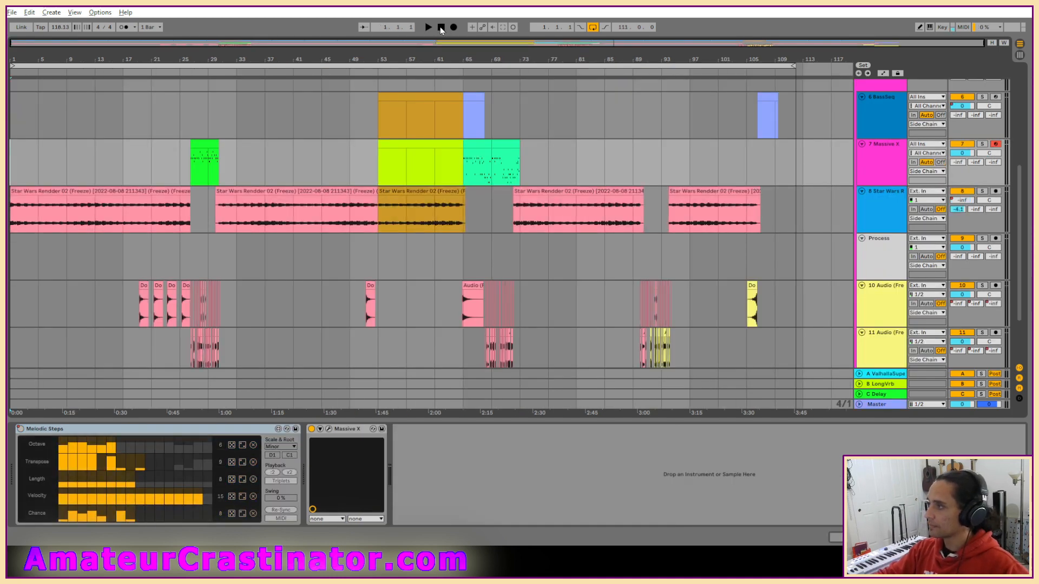
Play the Beep Boop set from the start and look over its drum, bass, Star Wars and chopped audio tracks.
{"action": "key", "text": "space"}
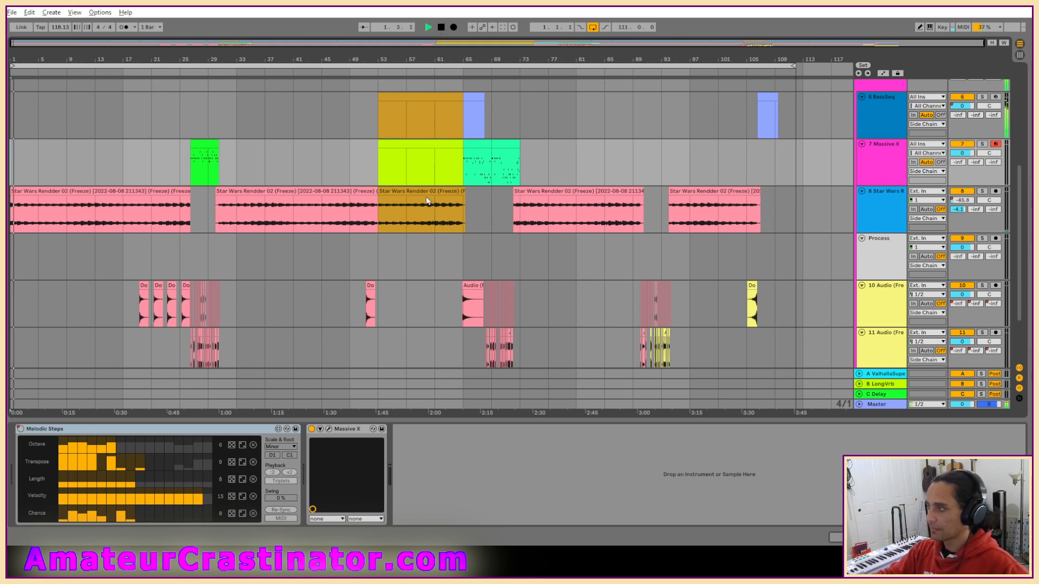
{"action": "scroll", "coordinate": [424, 162], "scroll_direction": "up", "scroll_amount": 3}
{"action": "scroll", "coordinate": [425, 181], "scroll_direction": "up", "scroll_amount": 3}
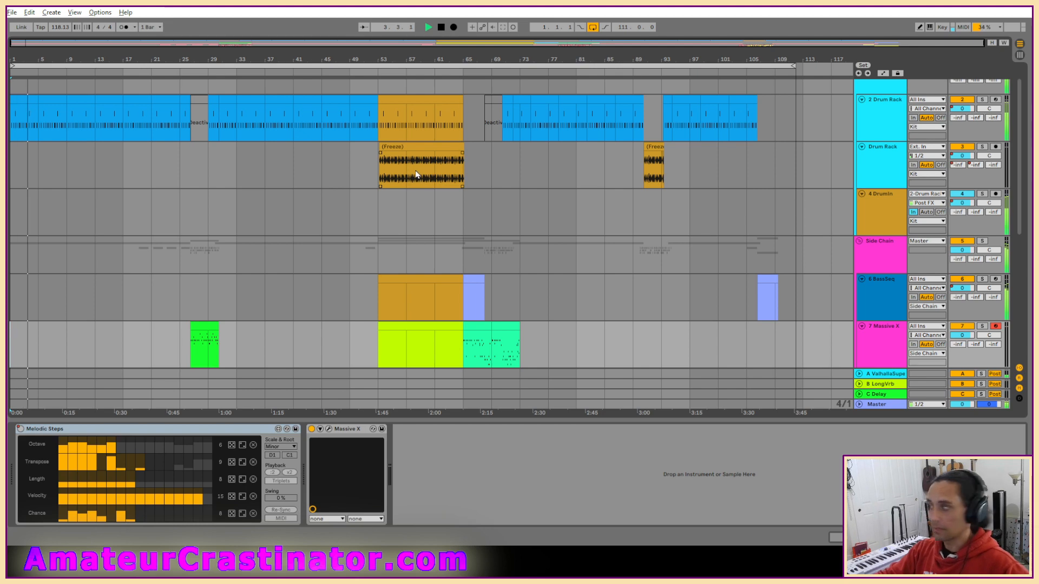
{"action": "scroll", "coordinate": [419, 173], "scroll_direction": "down", "scroll_amount": 6}
{"action": "scroll", "coordinate": [424, 179], "scroll_direction": "down", "scroll_amount": 2}
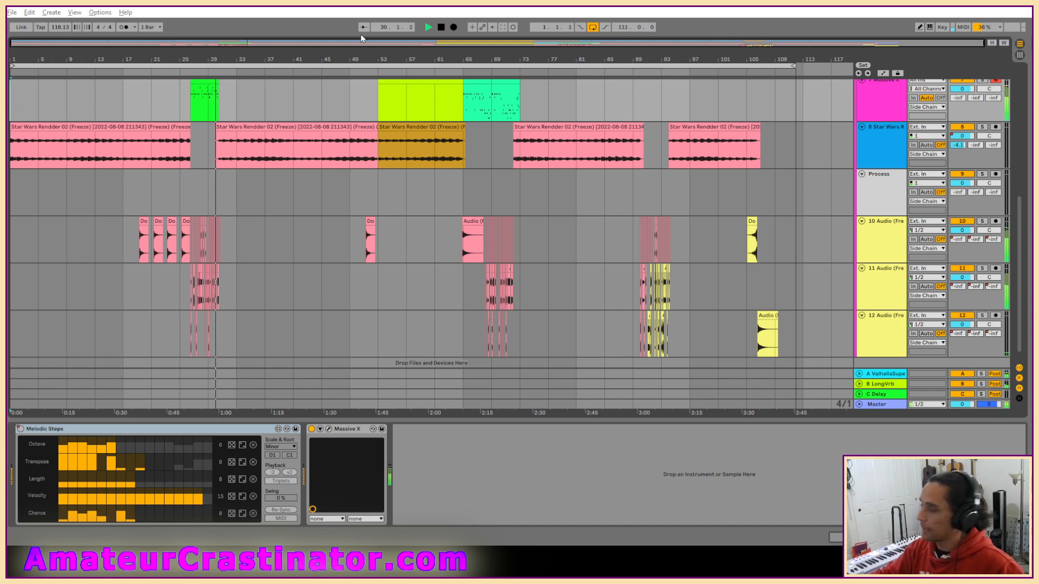
{"action": "scroll", "coordinate": [875, 161], "scroll_direction": "up", "scroll_amount": 3}
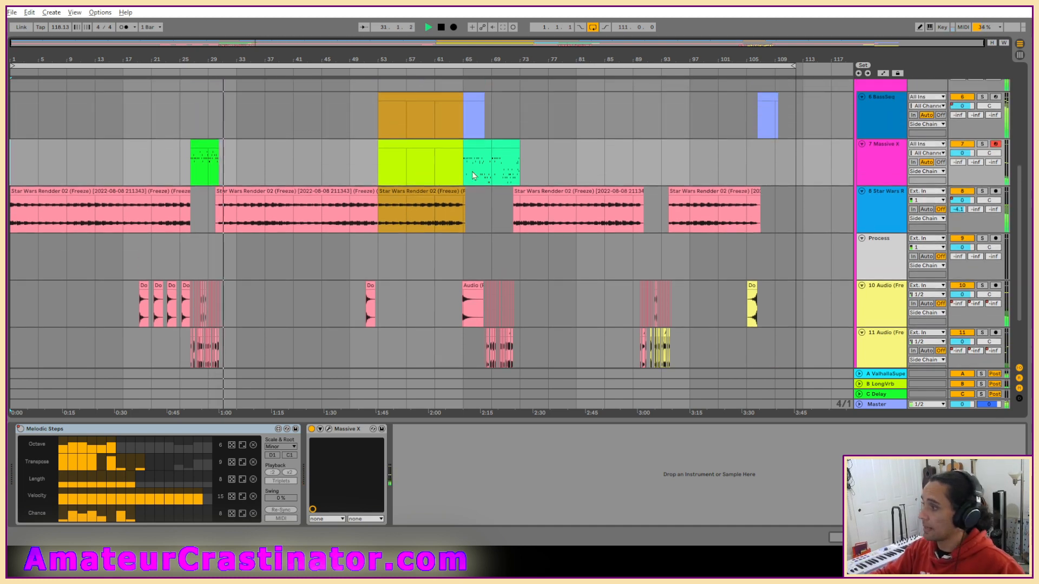
Play the set from the 7 Massive X clips around bars 53 and 65 to hear that track's part.
{"action": "left_click", "coordinate": [876, 165]}
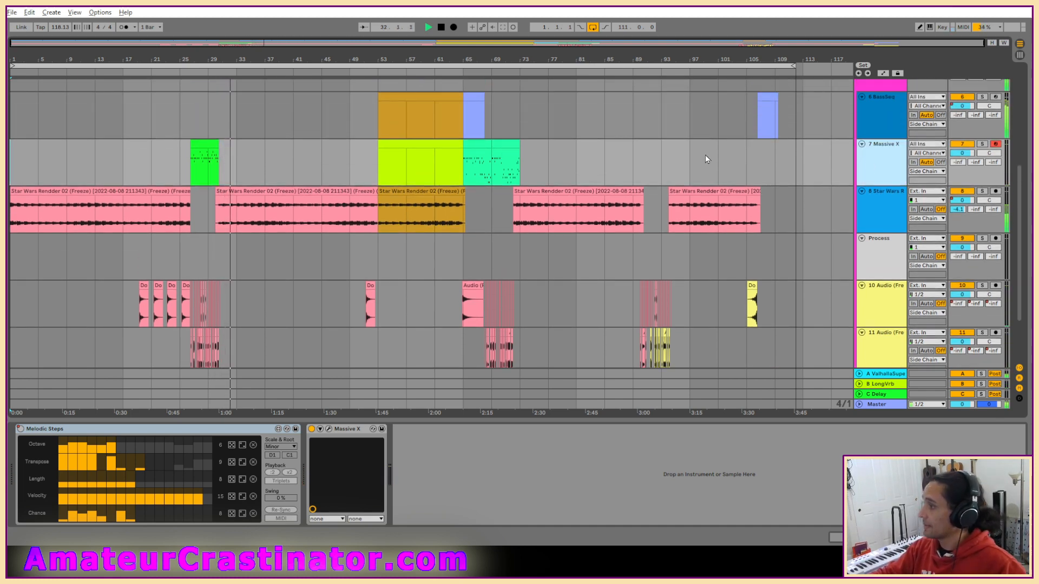
{"action": "left_click", "coordinate": [428, 145]}
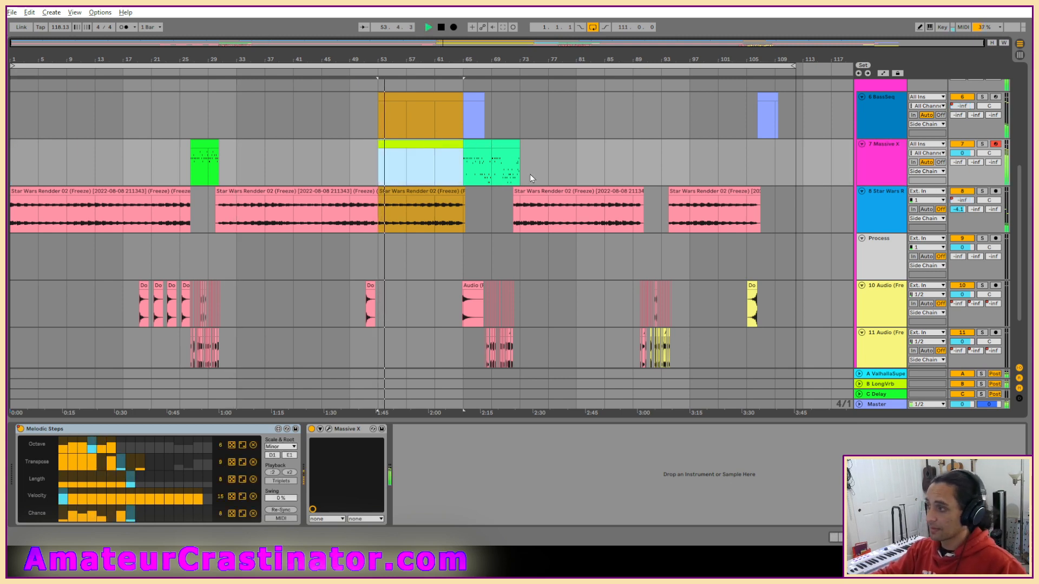
{"action": "scroll", "coordinate": [850, 190], "scroll_direction": "up", "scroll_amount": 5}
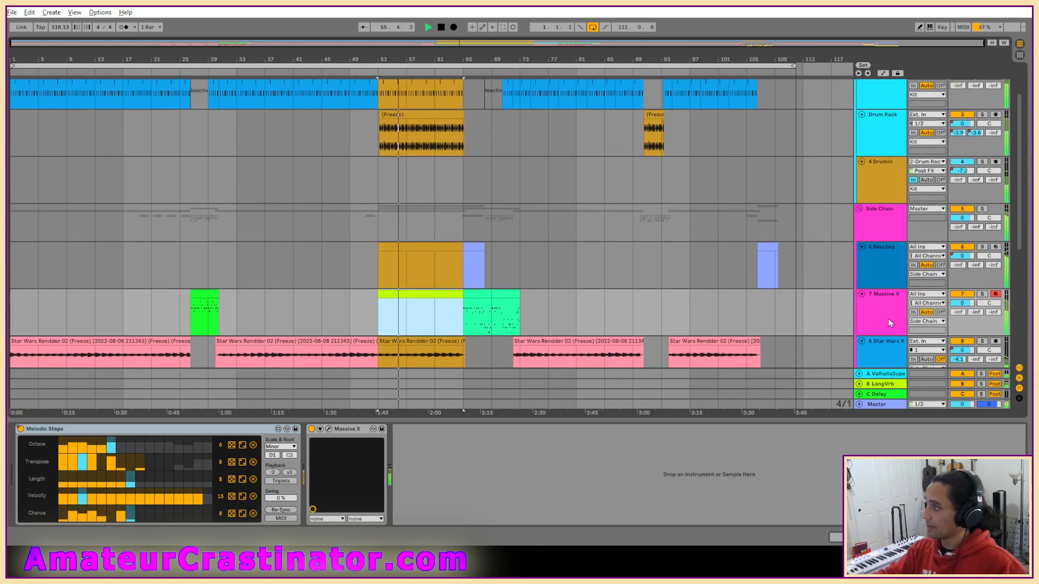
{"action": "scroll", "coordinate": [878, 303], "scroll_direction": "down", "scroll_amount": 2}
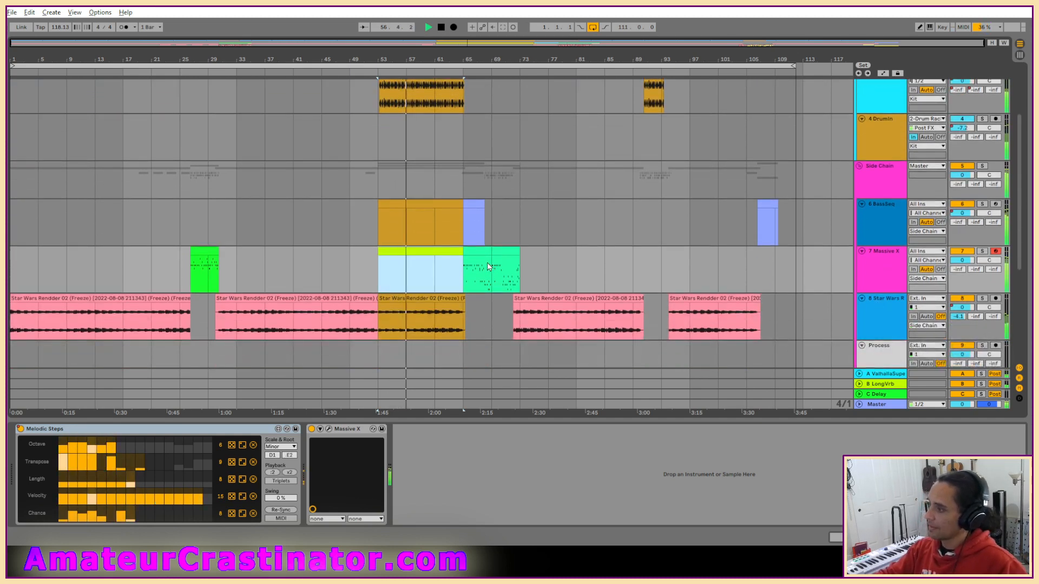
{"action": "left_click", "coordinate": [456, 282]}
{"action": "key", "text": "space"}
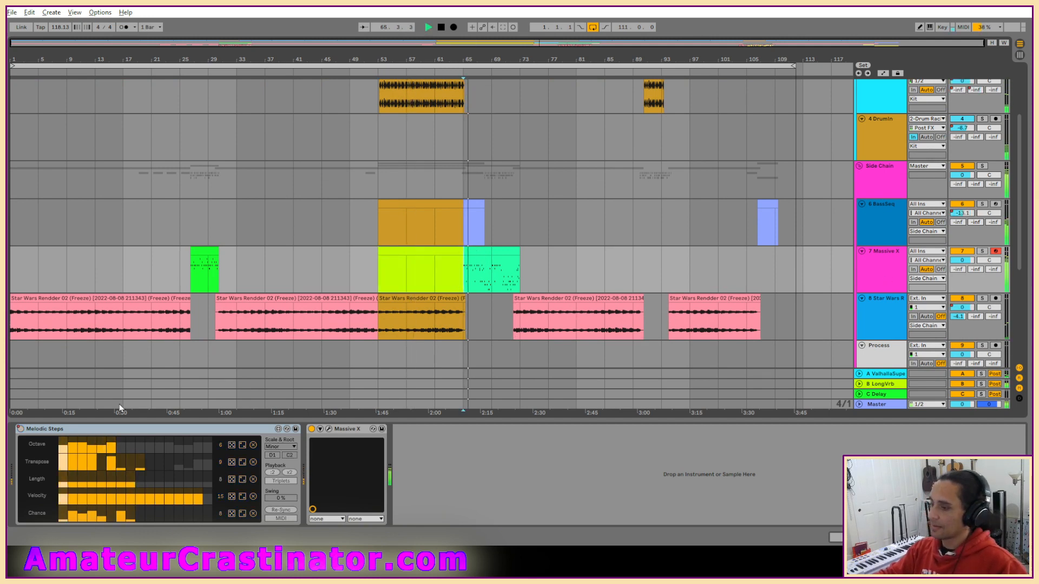
Switch the Massive X synth's Asimov filter to the LP2 type on track 7 and close the plug-in window.
{"action": "left_click", "coordinate": [328, 432]}
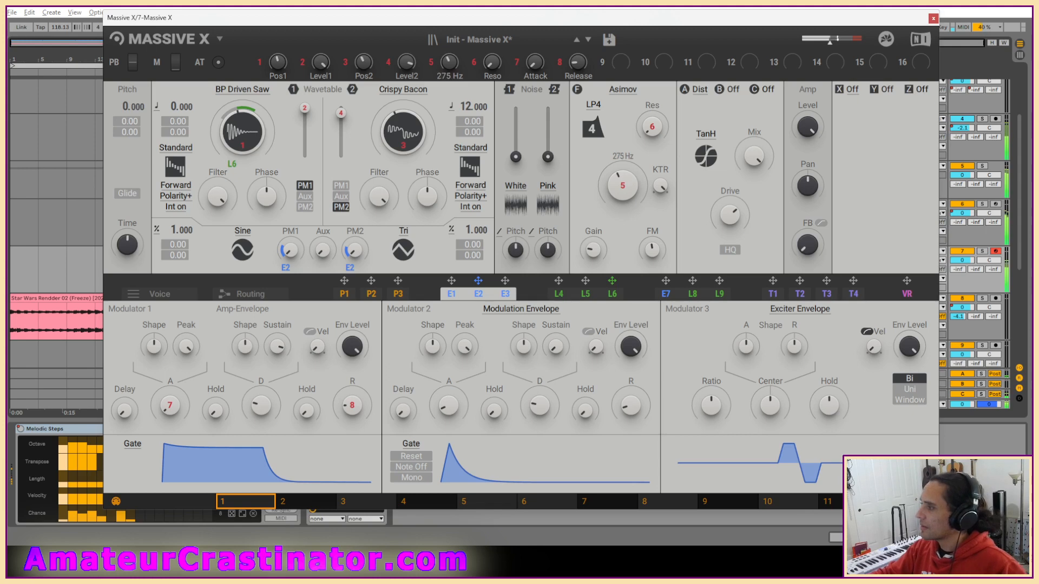
{"action": "left_click", "coordinate": [595, 135]}
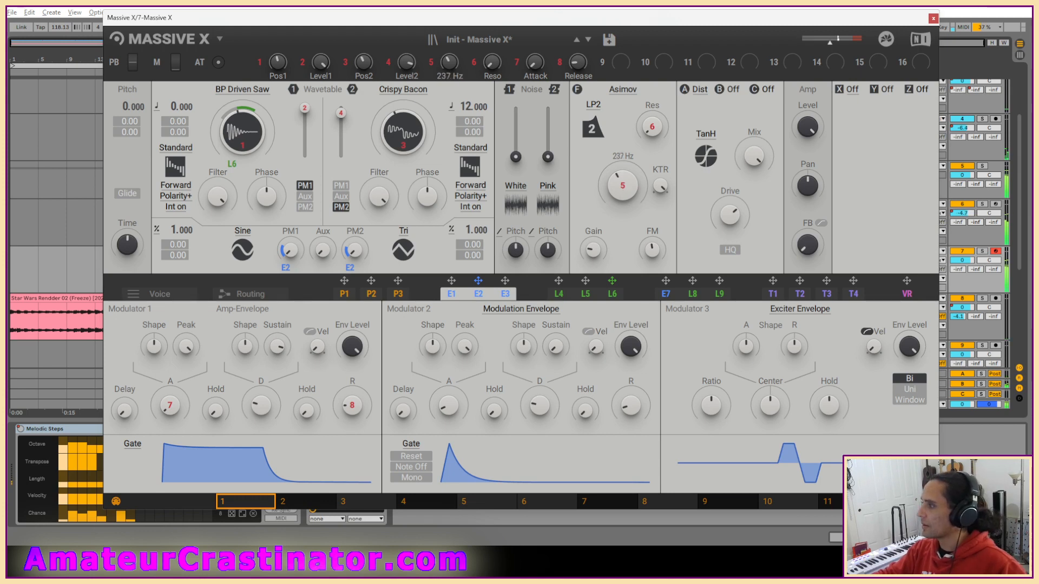
{"action": "scroll", "coordinate": [628, 192], "scroll_direction": "down", "scroll_amount": 4}
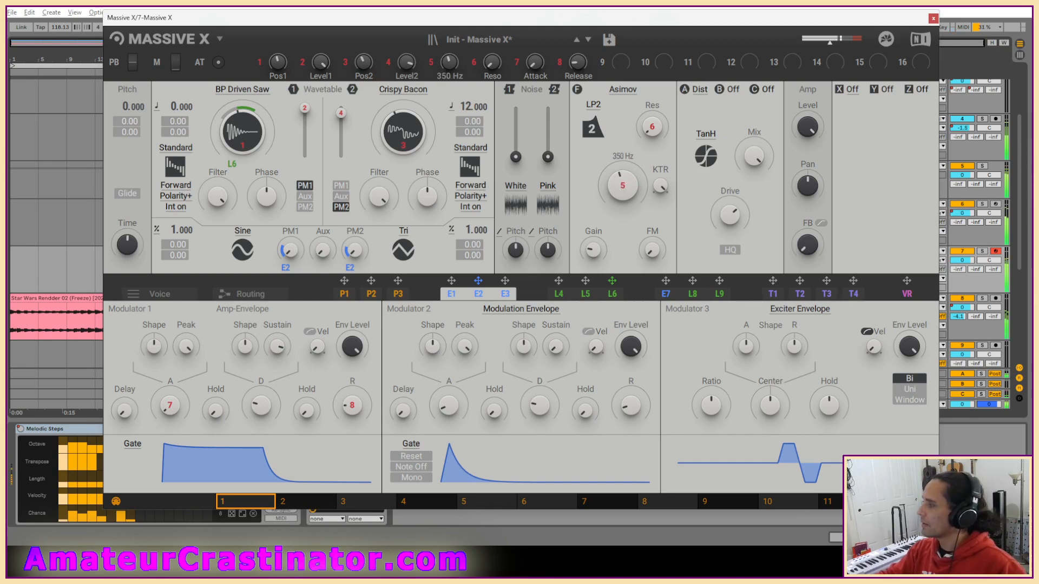
{"action": "left_click", "coordinate": [933, 18]}
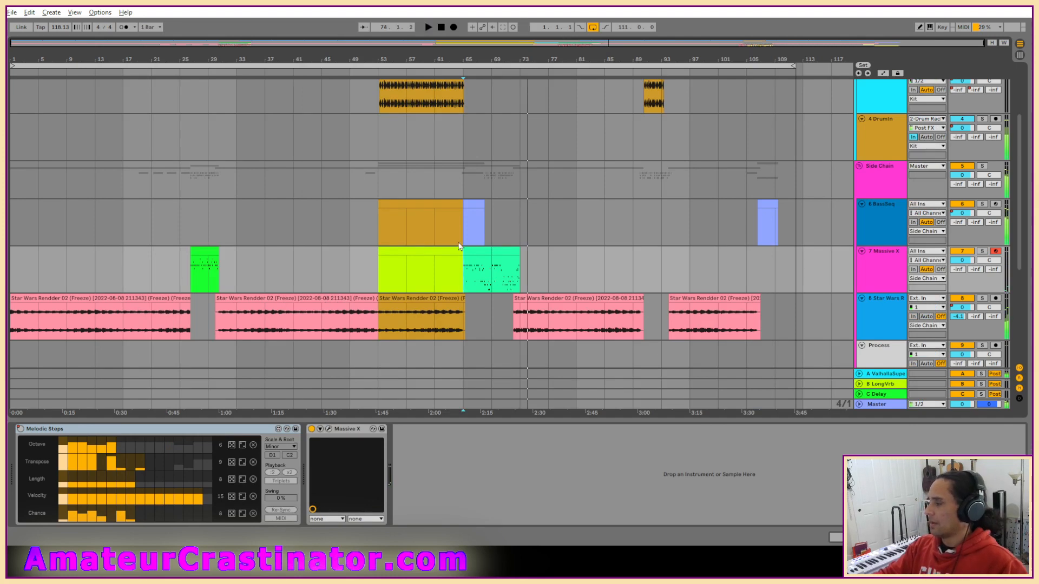
Delete the 7 Massive X track from the Beep Boop set.
{"action": "left_click", "coordinate": [883, 264]}
{"action": "key", "text": "Delete"}
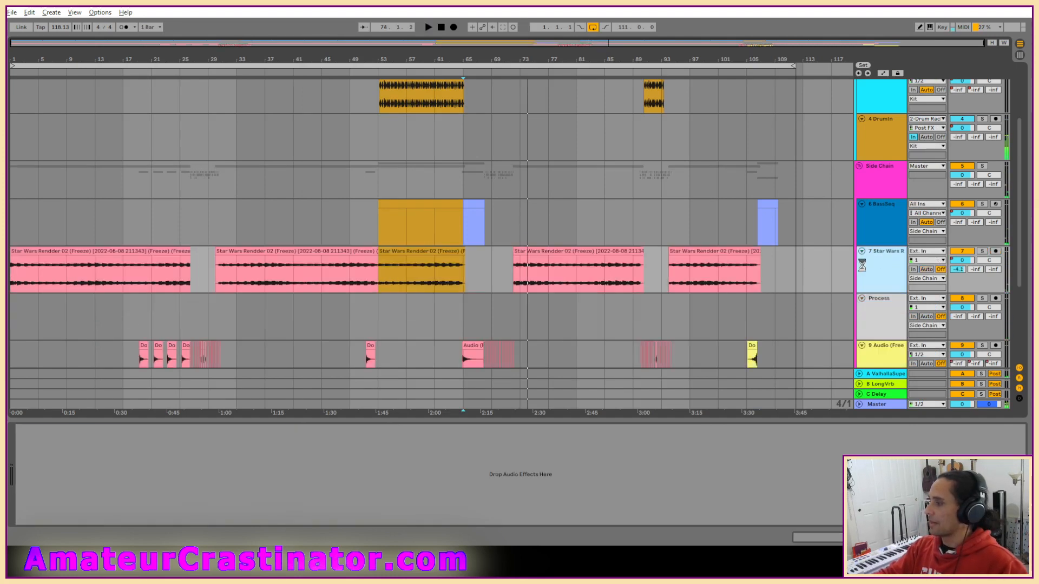
Open the Live Set stored in the beetle treats Project folder of Live Recordings.
{"action": "left_click", "coordinate": [13, 16]}
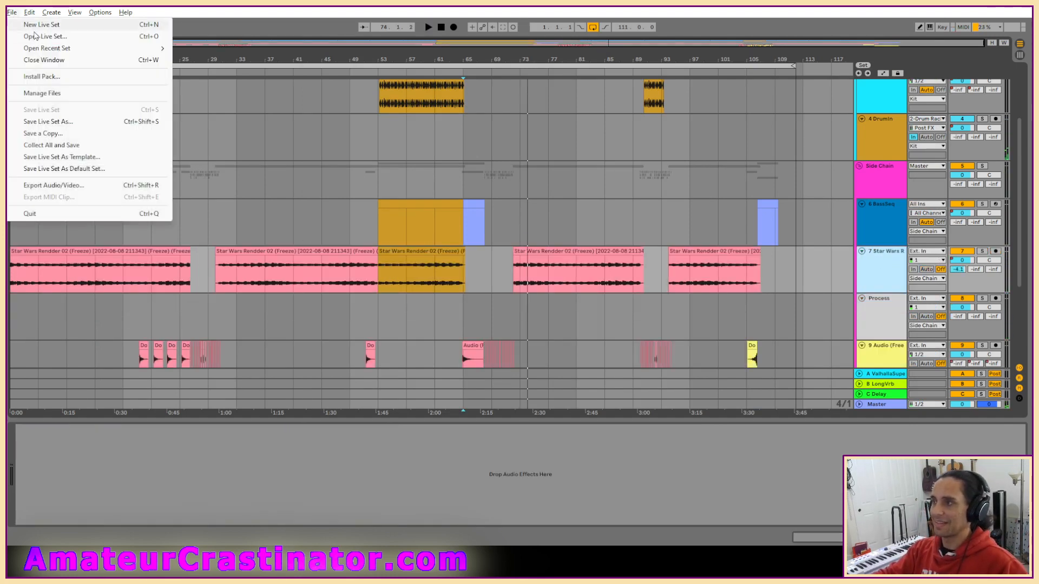
{"action": "left_click", "coordinate": [38, 35]}
{"action": "left_click", "coordinate": [141, 226]}
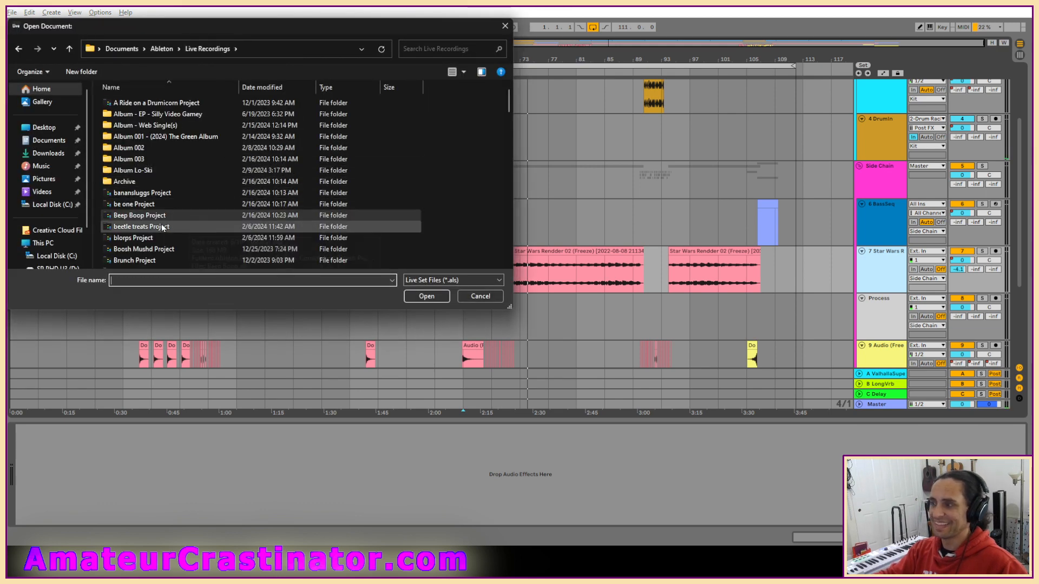
{"action": "double_click", "coordinate": [141, 226]}
{"action": "left_click", "coordinate": [129, 138]}
{"action": "double_click", "coordinate": [128, 141]}
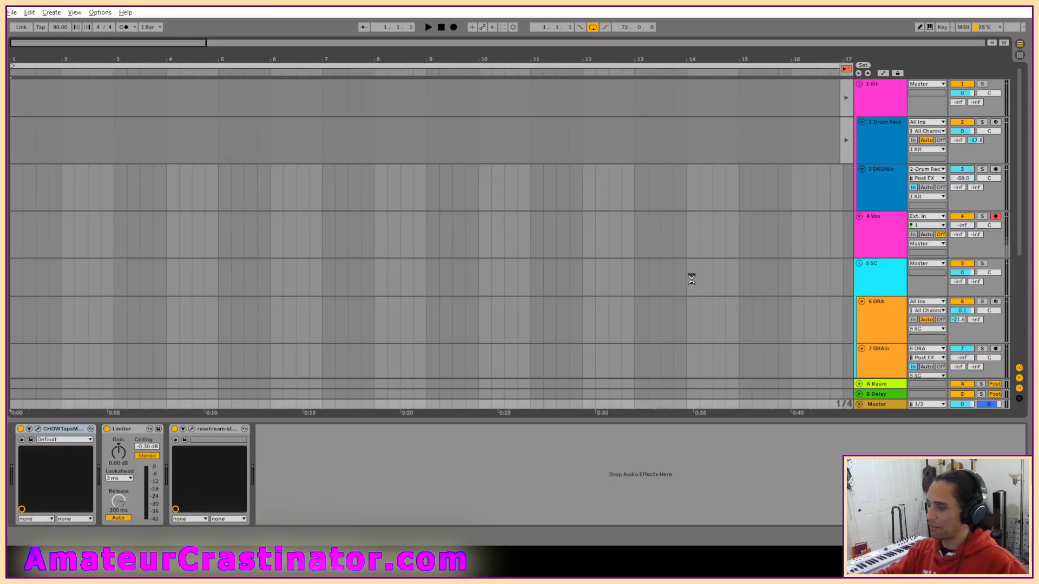
Look over the 5 SC, 1 Kit and 2 Drum Rack device chains, playing the set with the 1 Kit group soloed.
{"action": "left_click", "coordinate": [891, 286]}
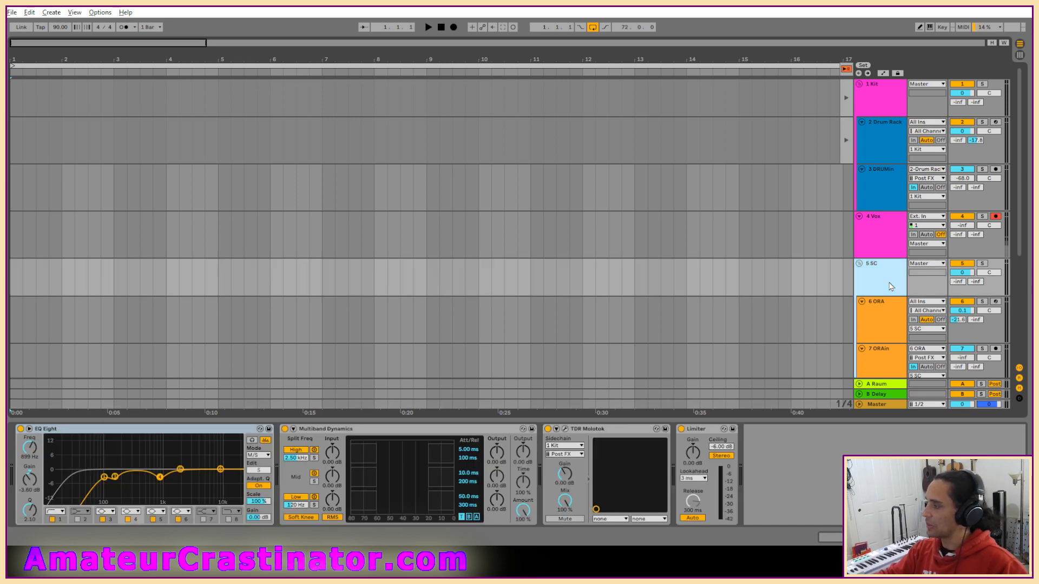
{"action": "left_click", "coordinate": [879, 101]}
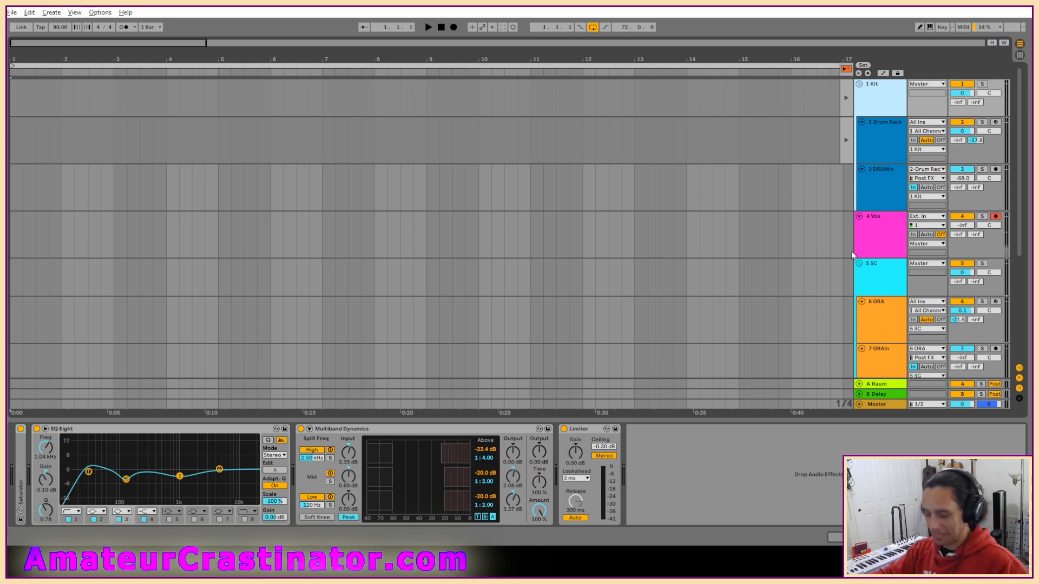
{"action": "key", "text": "s"}
{"action": "key", "text": "space"}
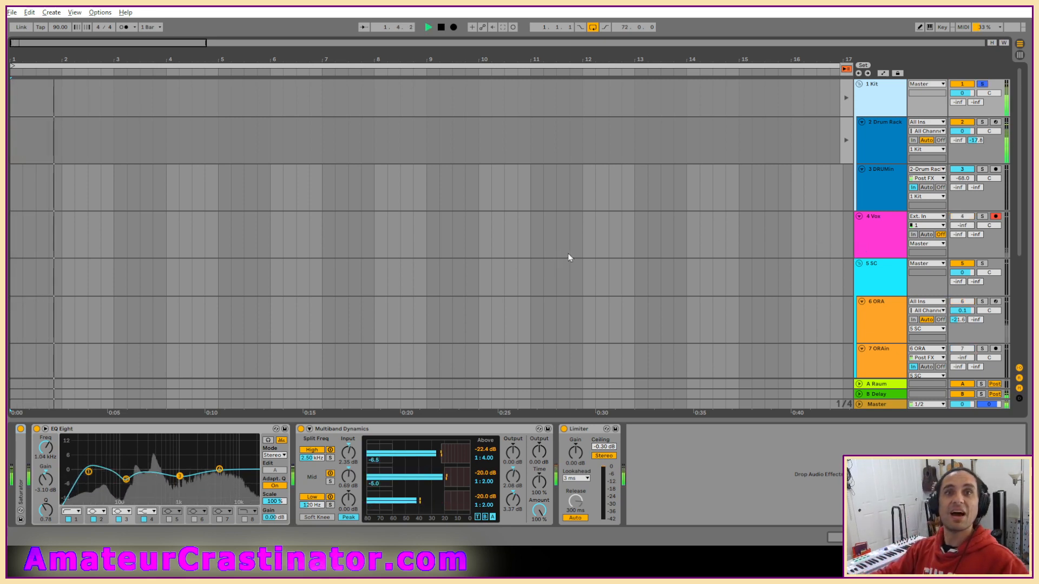
{"action": "left_click", "coordinate": [876, 128]}
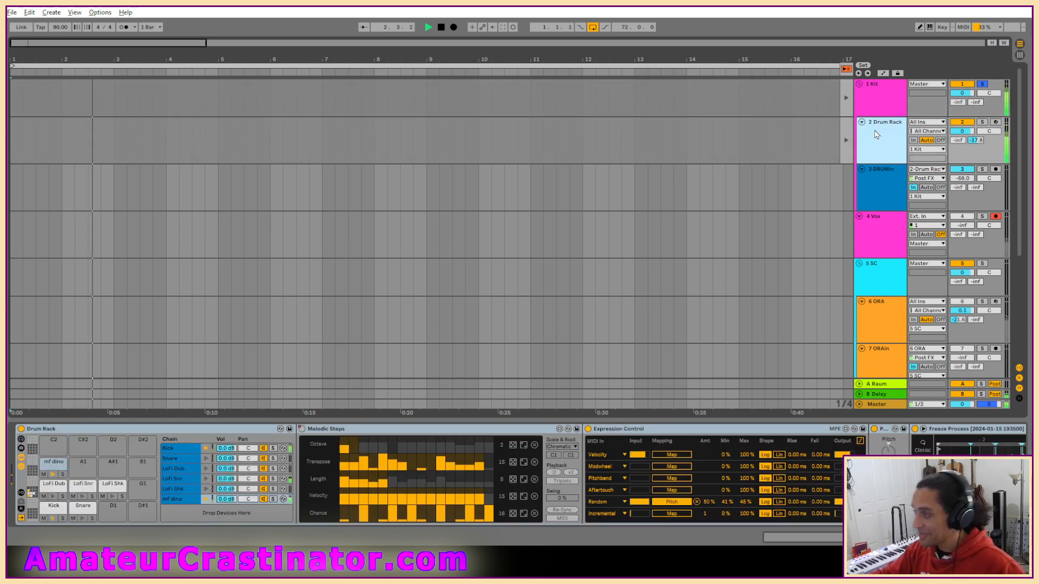
{"action": "key", "text": "minus"}
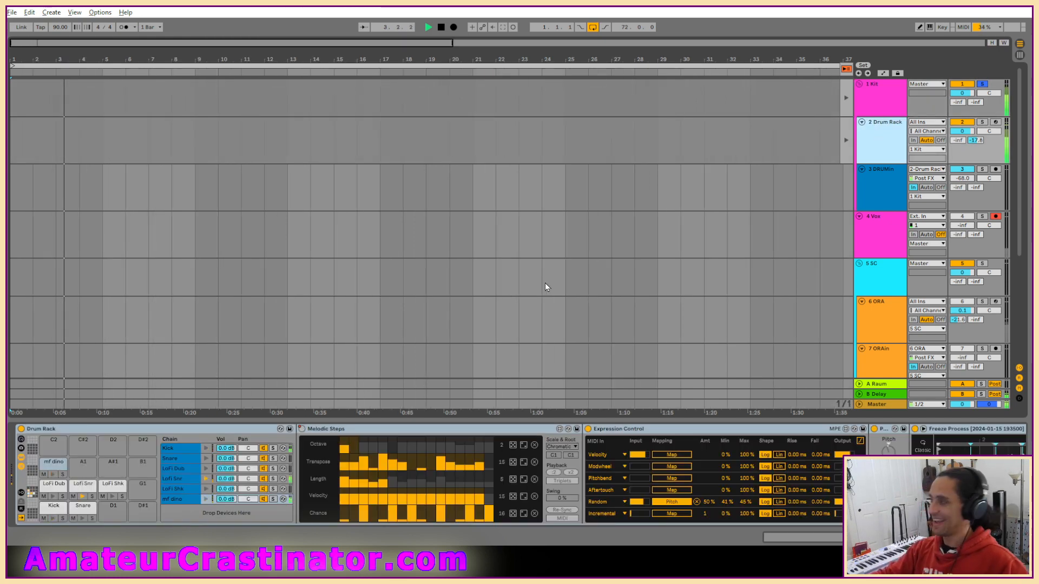
Collapse the LOADES, PREDD_x64 and La Petite Excite devices on the 4 Vox track.
{"action": "left_click", "coordinate": [895, 234]}
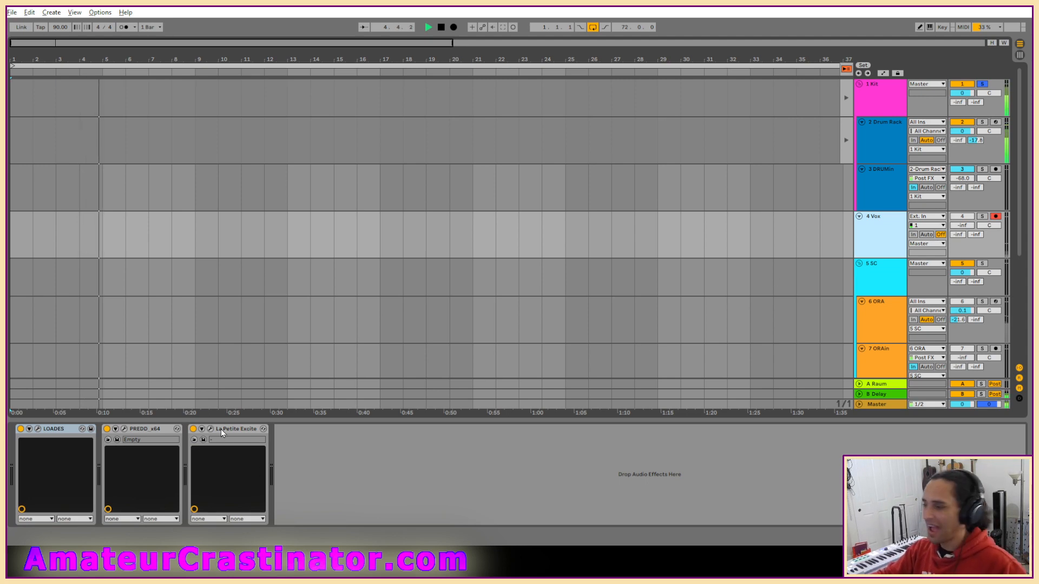
{"action": "double_click", "coordinate": [75, 430]}
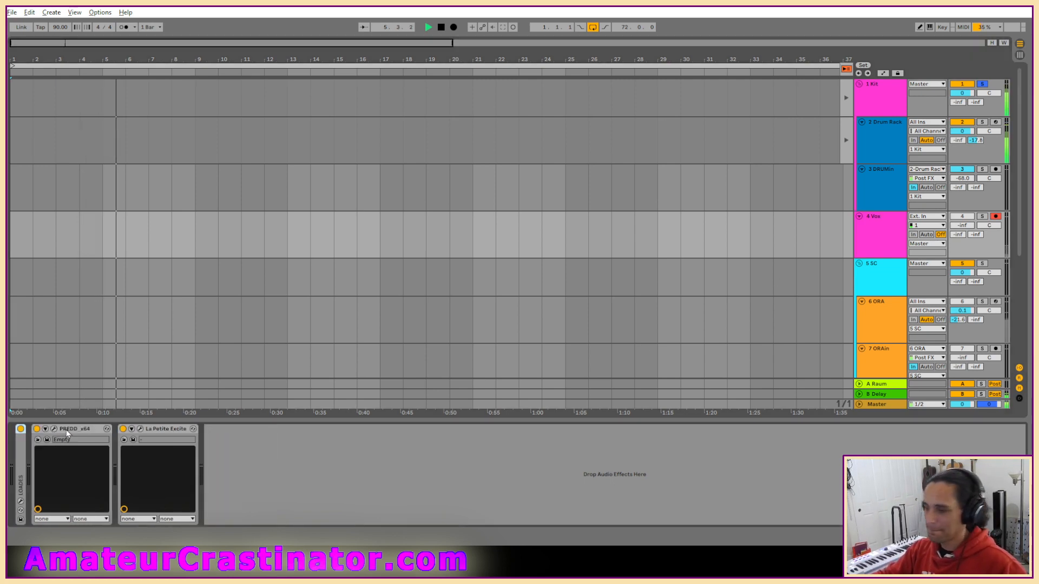
{"action": "double_click", "coordinate": [76, 431]}
{"action": "double_click", "coordinate": [76, 430]}
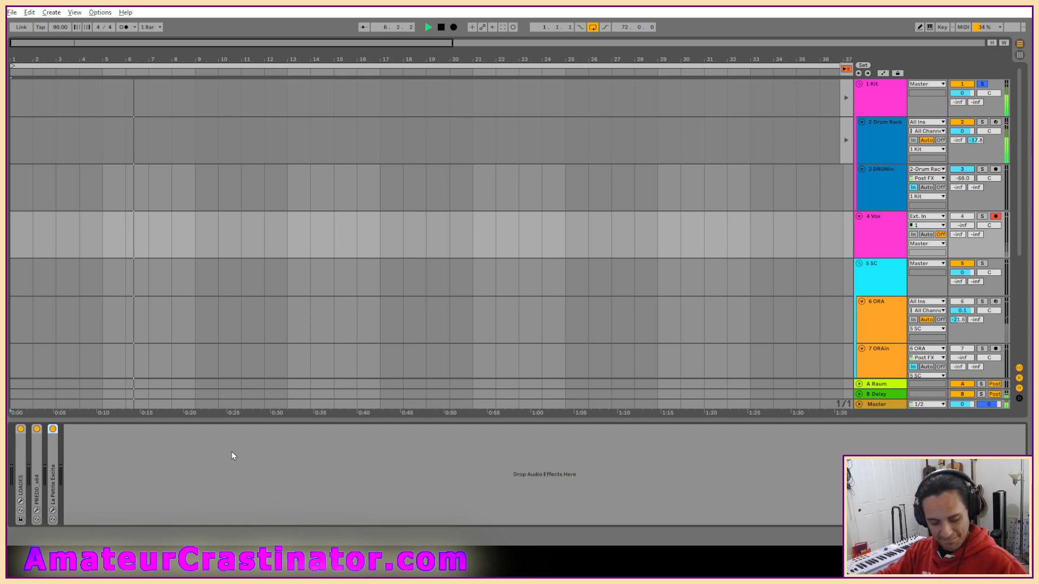
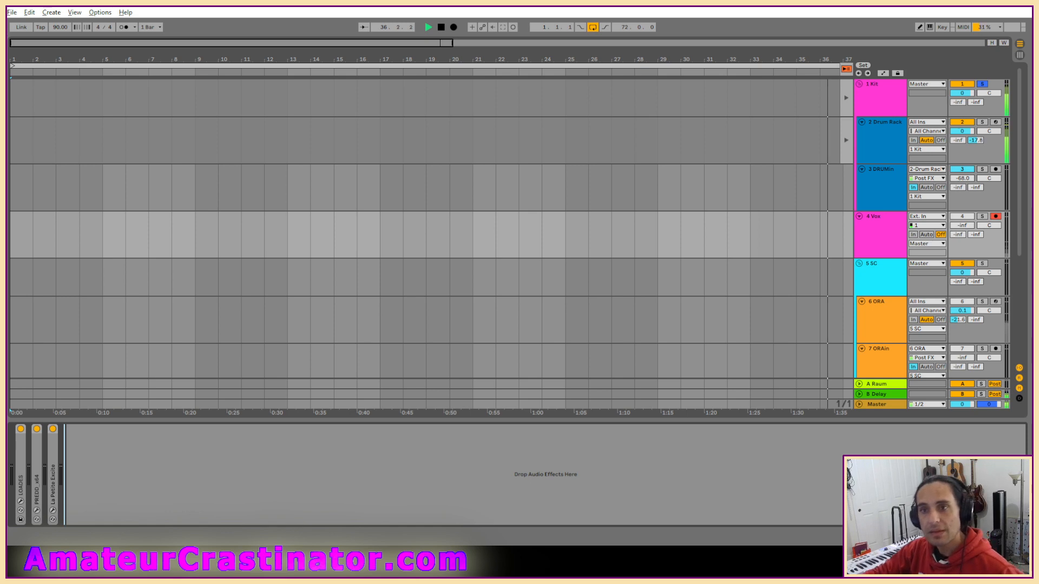
Look over the 2 Drum Rack device chain, including Melodic Steps, Expression Control, Pitch and Simpler, while the set plays.
{"action": "left_click", "coordinate": [884, 122]}
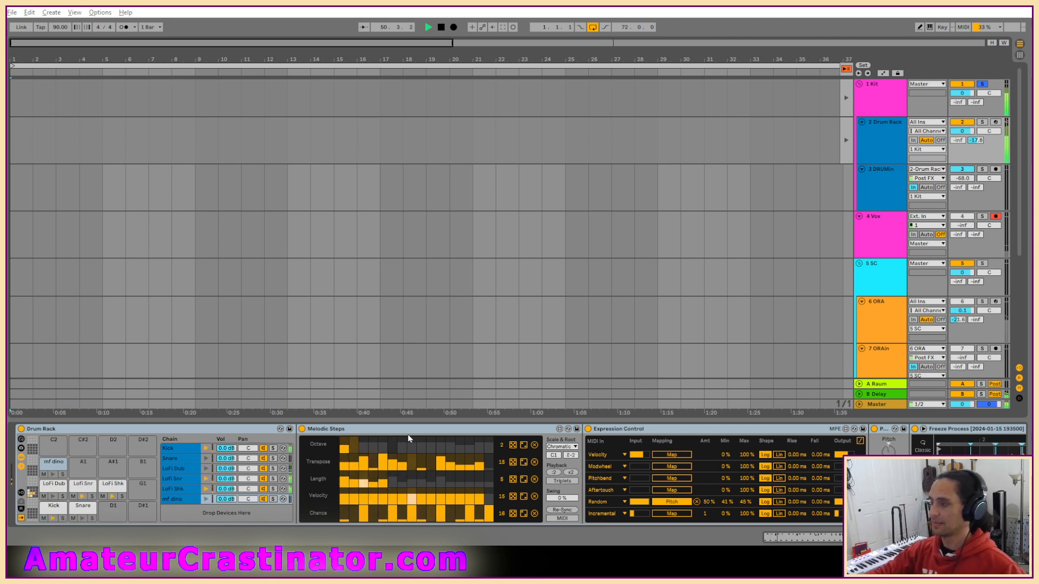
{"action": "scroll", "coordinate": [545, 471], "scroll_direction": "down", "scroll_amount": 3}
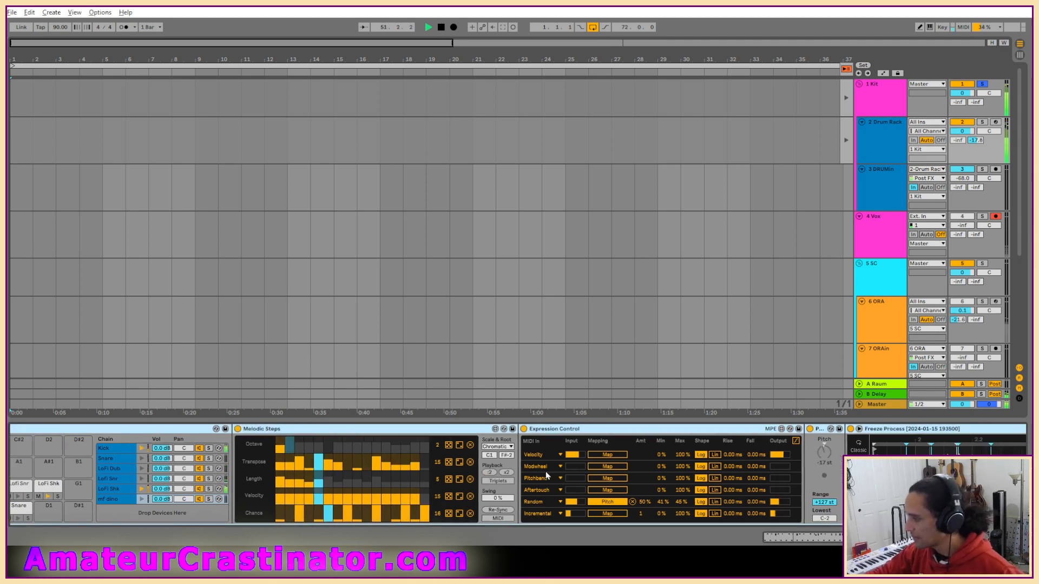
{"action": "scroll", "coordinate": [546, 472], "scroll_direction": "down", "scroll_amount": 3}
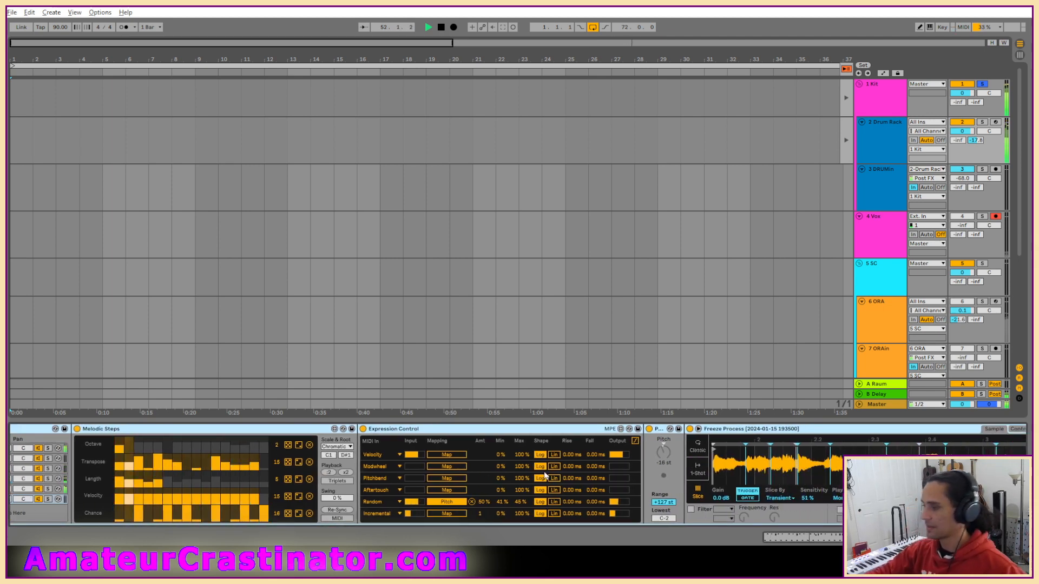
{"action": "scroll", "coordinate": [542, 471], "scroll_direction": "up", "scroll_amount": 7}
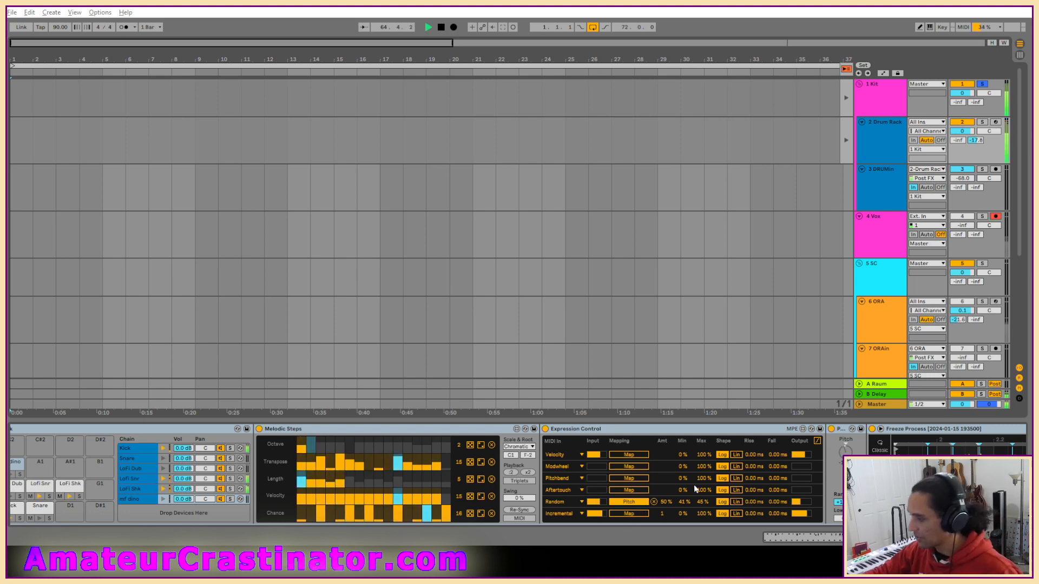
{"action": "scroll", "coordinate": [764, 485], "scroll_direction": "right", "scroll_amount": 5}
{"action": "scroll", "coordinate": [659, 478], "scroll_direction": "right", "scroll_amount": 1}
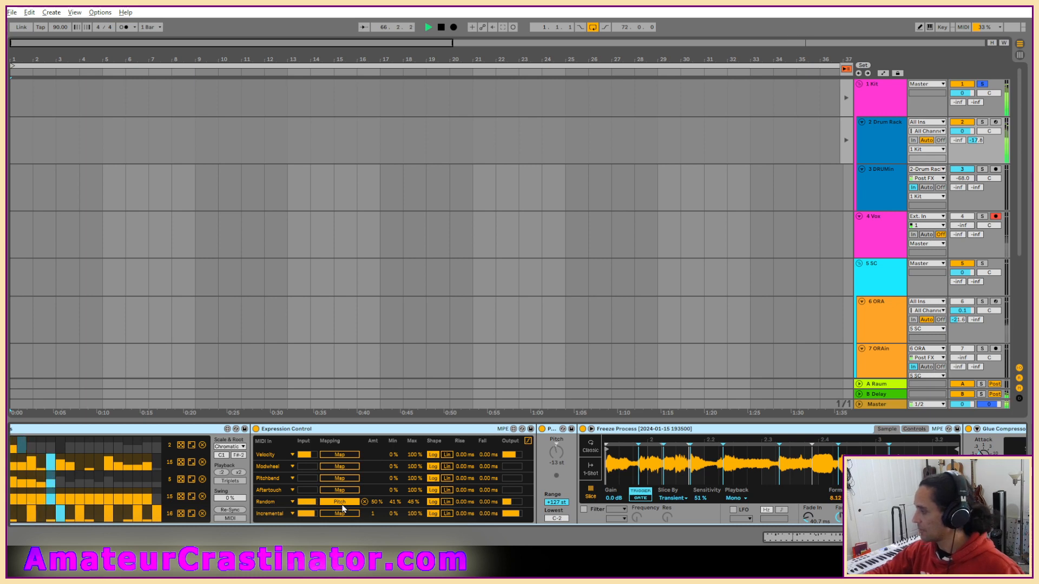
{"action": "scroll", "coordinate": [342, 509], "scroll_direction": "left", "scroll_amount": 1}
{"action": "scroll", "coordinate": [342, 509], "scroll_direction": "left", "scroll_amount": 1}
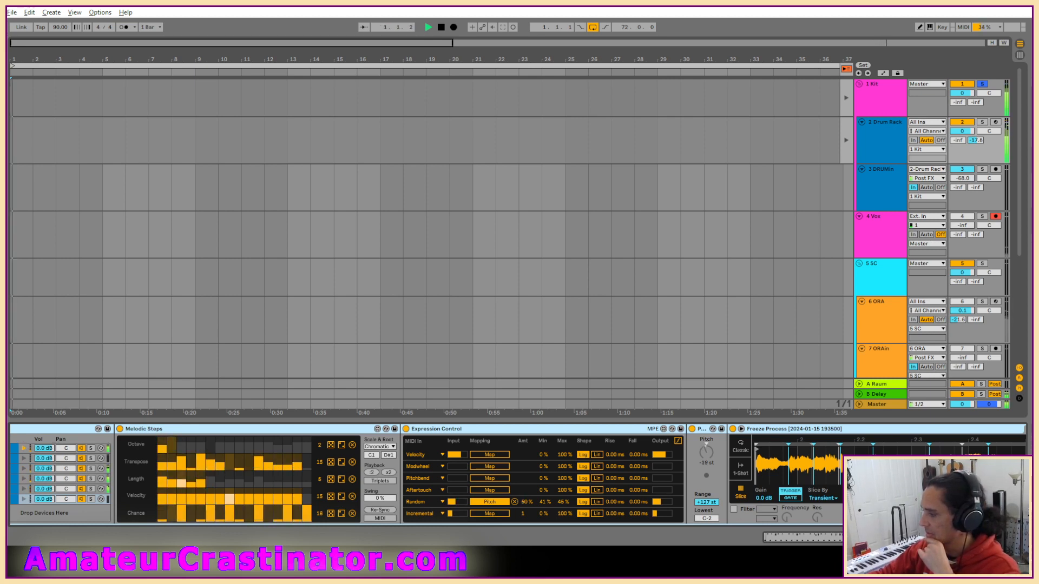
{"action": "scroll", "coordinate": [758, 515], "scroll_direction": "right", "scroll_amount": 3}
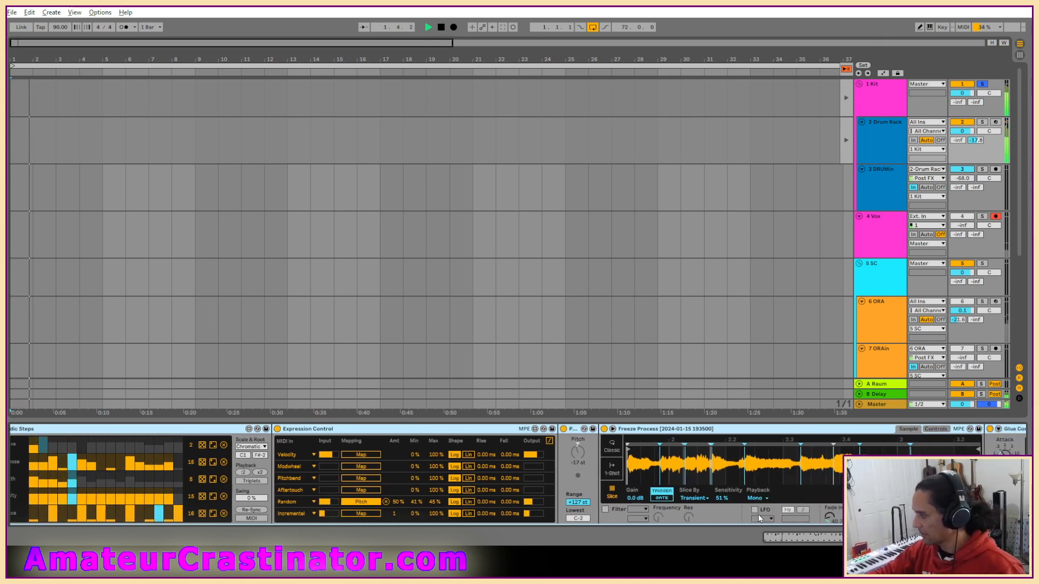
{"action": "scroll", "coordinate": [755, 514], "scroll_direction": "left", "scroll_amount": 3}
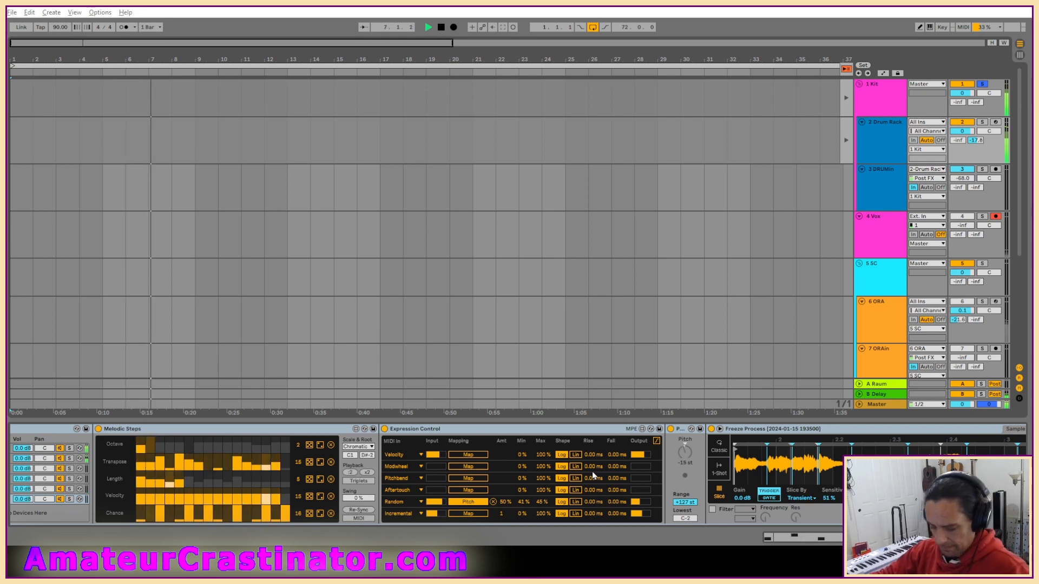
{"action": "scroll", "coordinate": [592, 472], "scroll_direction": "left", "scroll_amount": 3}
{"action": "scroll", "coordinate": [592, 473], "scroll_direction": "left", "scroll_amount": 3}
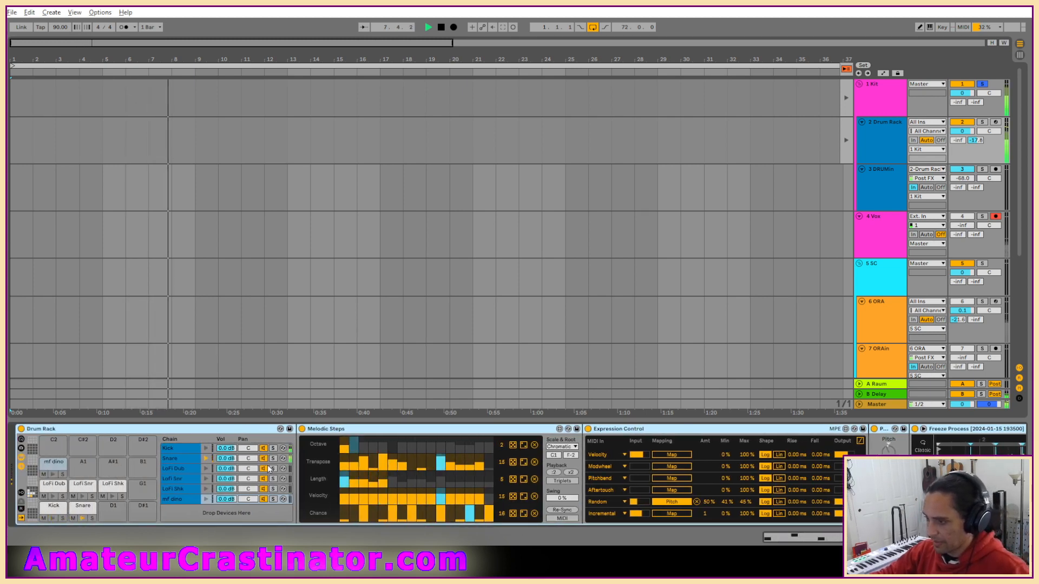
{"action": "scroll", "coordinate": [575, 470], "scroll_direction": "right", "scroll_amount": 2}
{"action": "scroll", "coordinate": [646, 476], "scroll_direction": "right", "scroll_amount": 5}
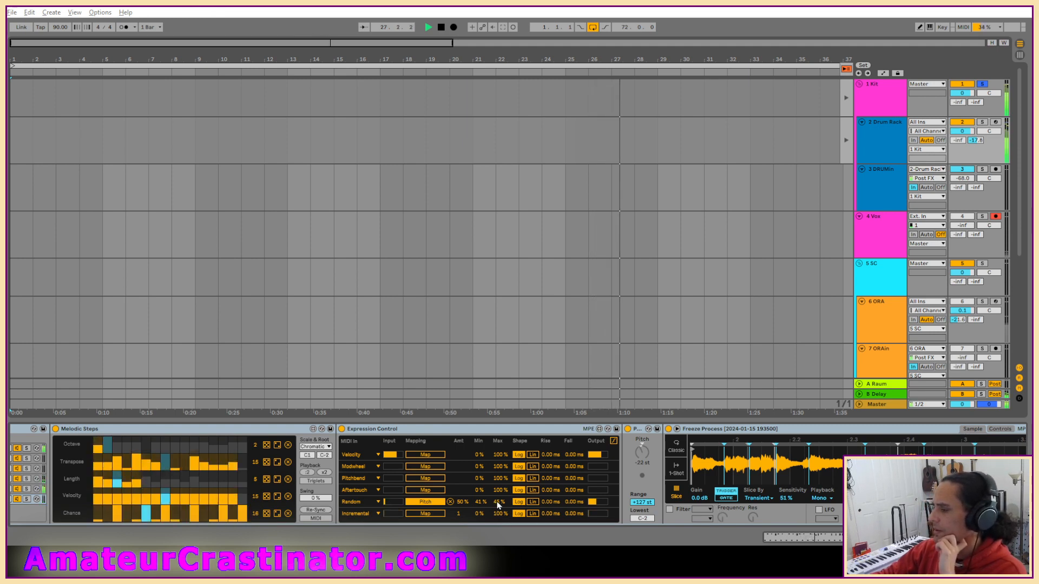
Try a wide random pitch range in Expression Control, with the Random row's Min at 30 % and Max at 57 %.
{"action": "left_click_drag", "start_coordinate": [498, 505], "coordinate": [498, 500]}
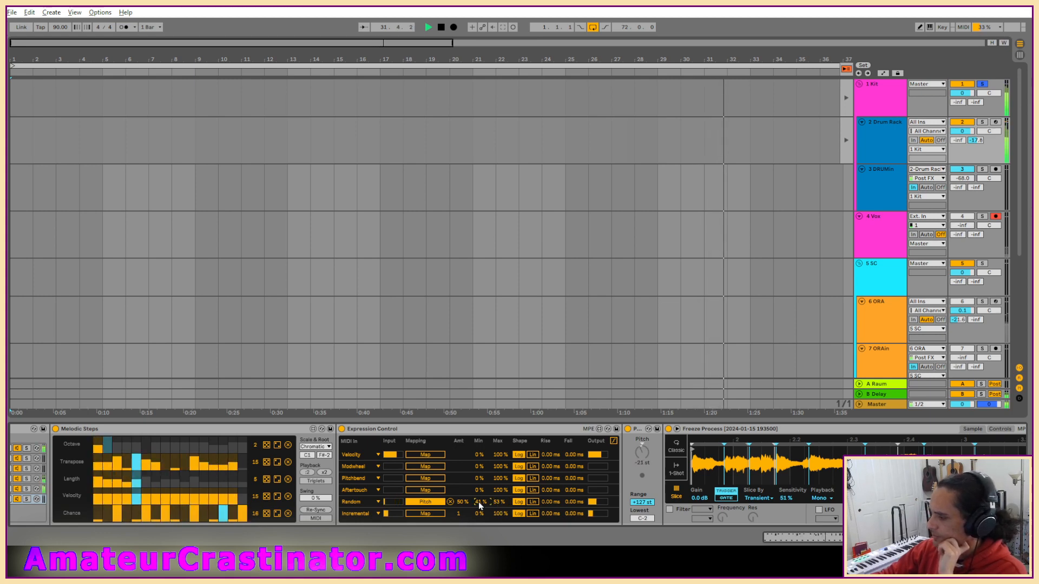
{"action": "left_click_drag", "start_coordinate": [479, 502], "coordinate": [479, 499]}
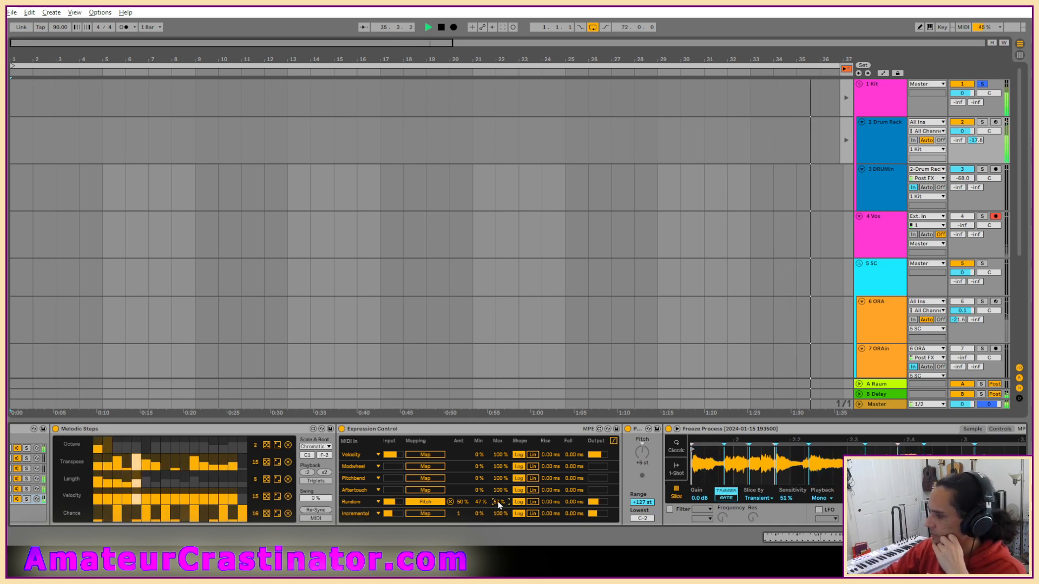
{"action": "left_click_drag", "start_coordinate": [479, 502], "coordinate": [479, 512]}
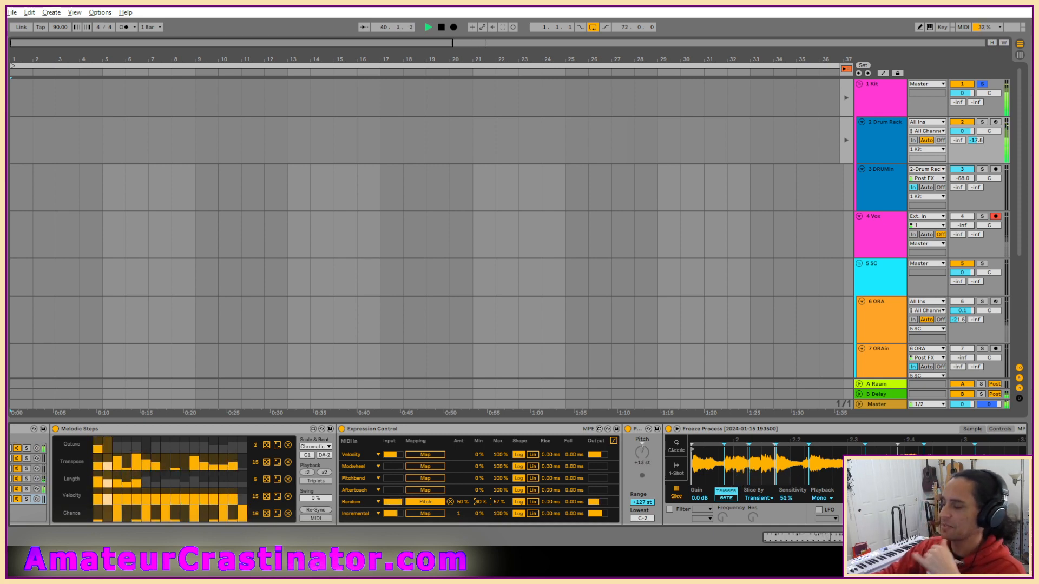
Set the Random pitch mapping in Expression Control to Min 44 % and Max 53 %.
{"action": "scroll", "coordinate": [665, 521], "scroll_direction": "right", "scroll_amount": 7}
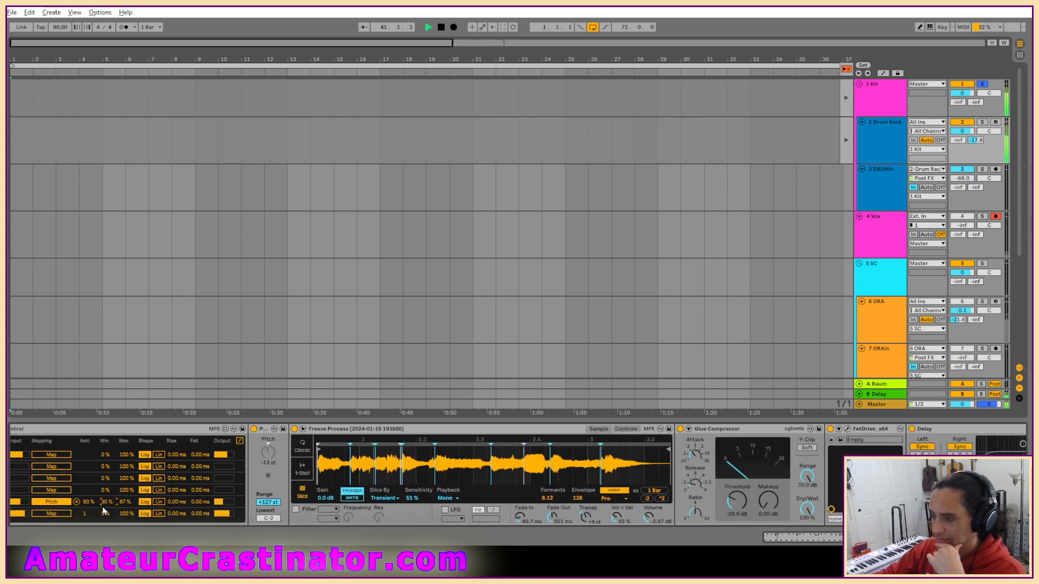
{"action": "left_click_drag", "start_coordinate": [104, 509], "coordinate": [107, 507]}
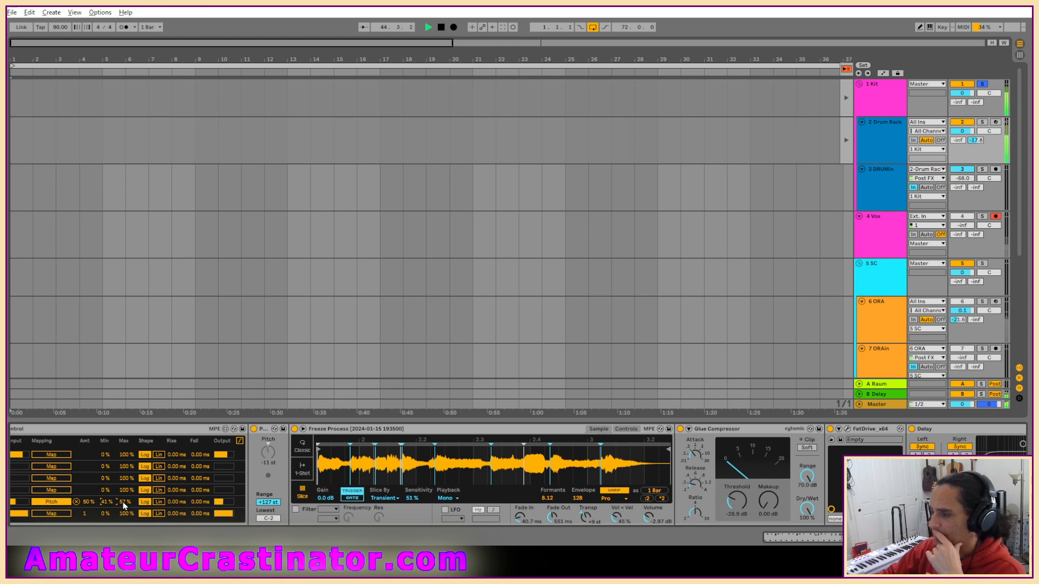
{"action": "left_click", "coordinate": [123, 503]}
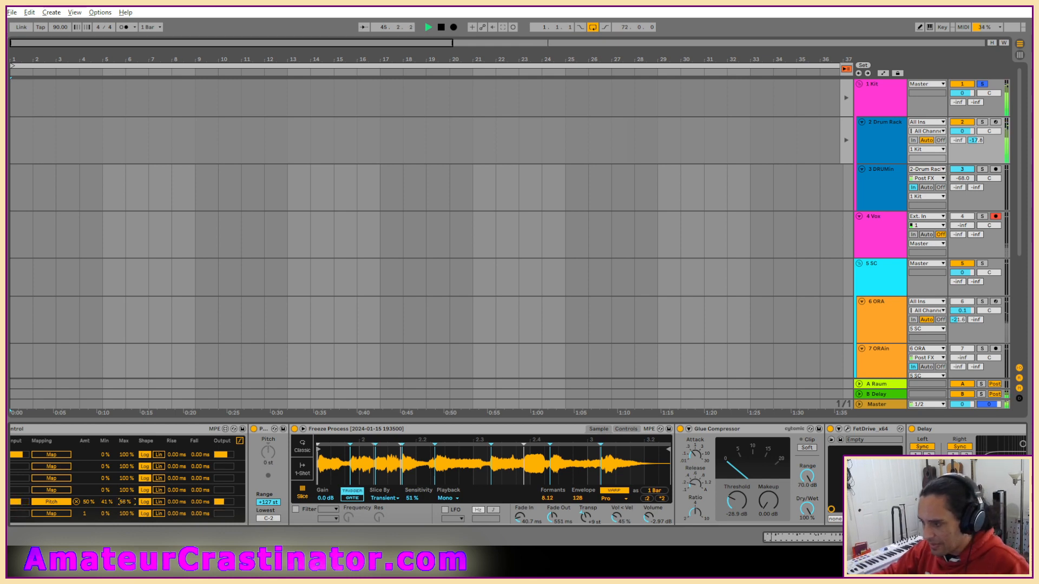
{"action": "left_click_drag", "start_coordinate": [125, 503], "coordinate": [125, 503]}
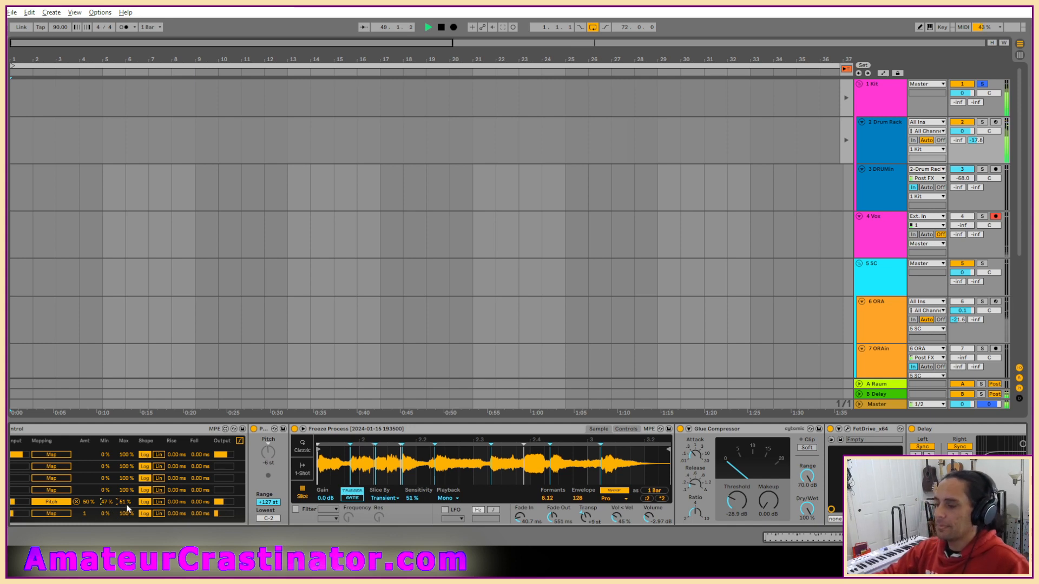
{"action": "left_click_drag", "start_coordinate": [130, 509], "coordinate": [129, 503]}
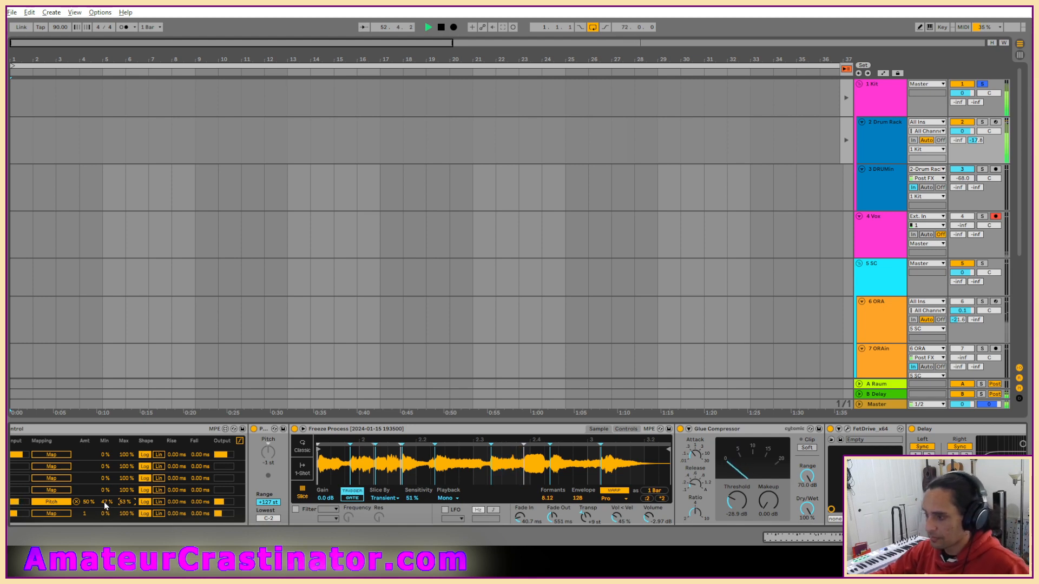
{"action": "left_click_drag", "start_coordinate": [112, 498], "coordinate": [106, 506]}
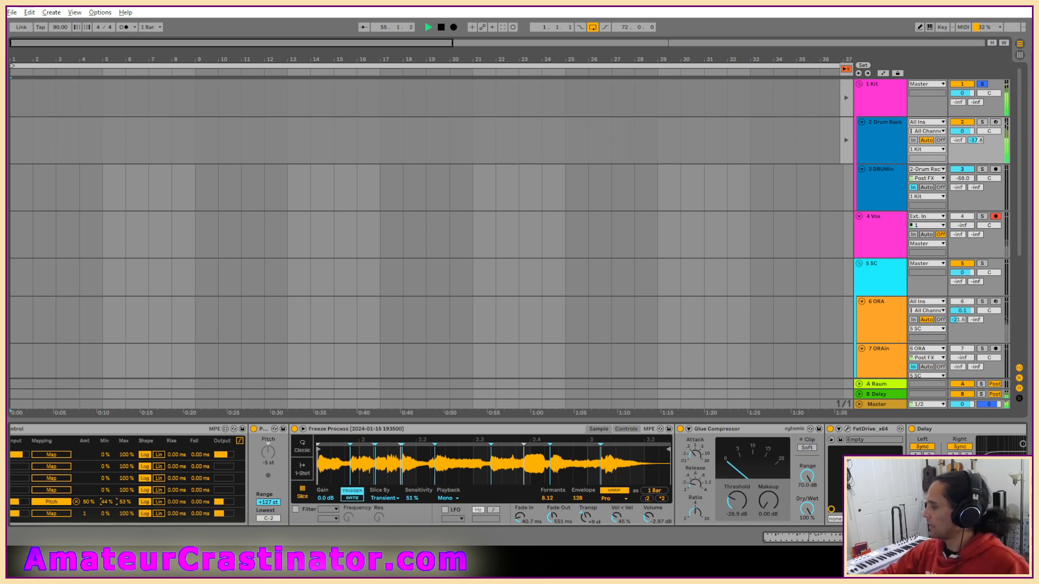
Try a Gate at the end of the 4 Vox device chain and delete it.
{"action": "scroll", "coordinate": [772, 313], "scroll_direction": "down", "scroll_amount": 1}
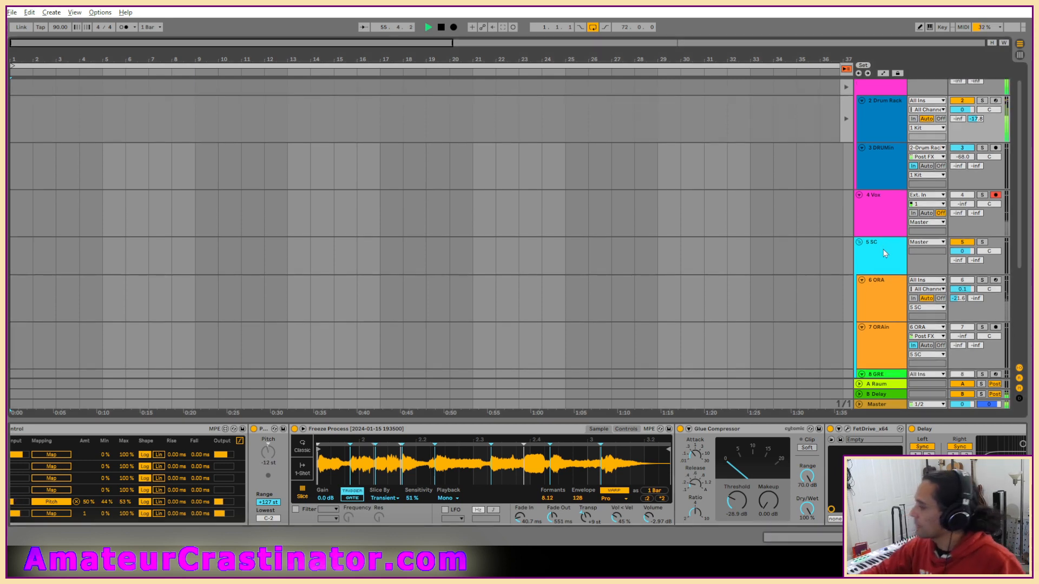
{"action": "left_click", "coordinate": [871, 200]}
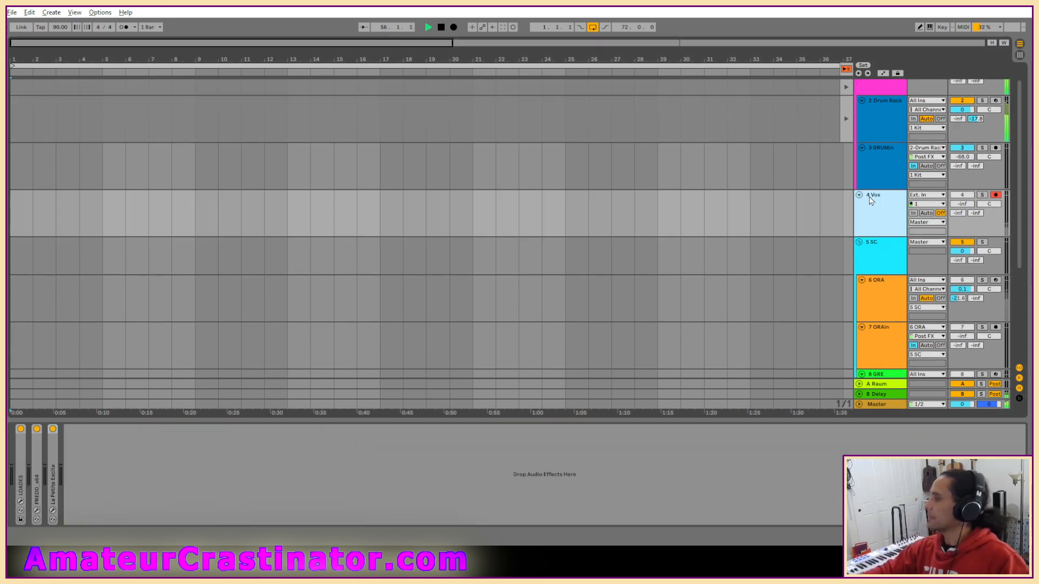
{"action": "left_click", "coordinate": [323, 473]}
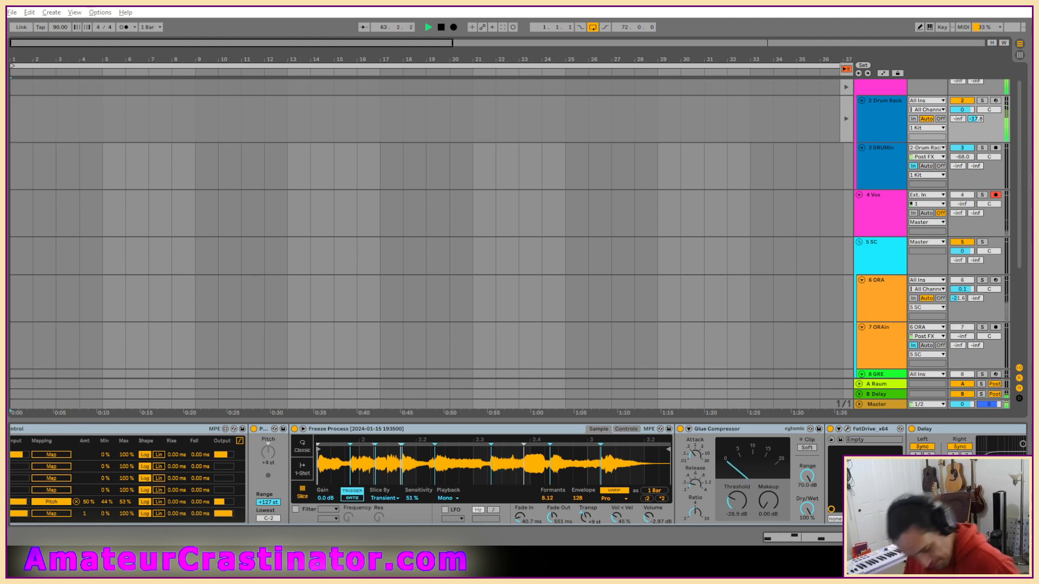
{"action": "left_click", "coordinate": [892, 224]}
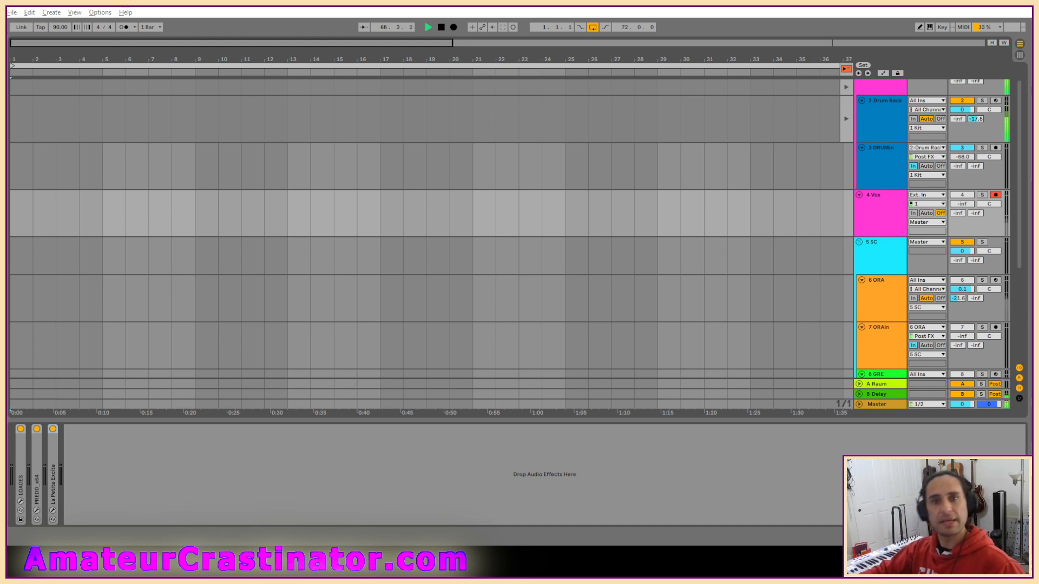
{"action": "key", "text": "ctrl+z"}
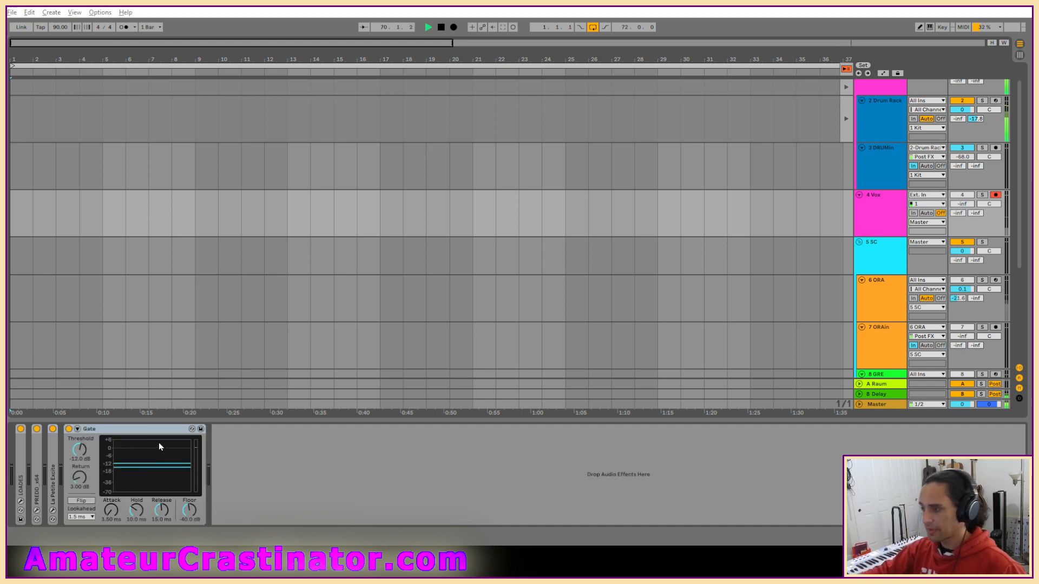
{"action": "left_click", "coordinate": [152, 431]}
{"action": "key", "text": "Delete"}
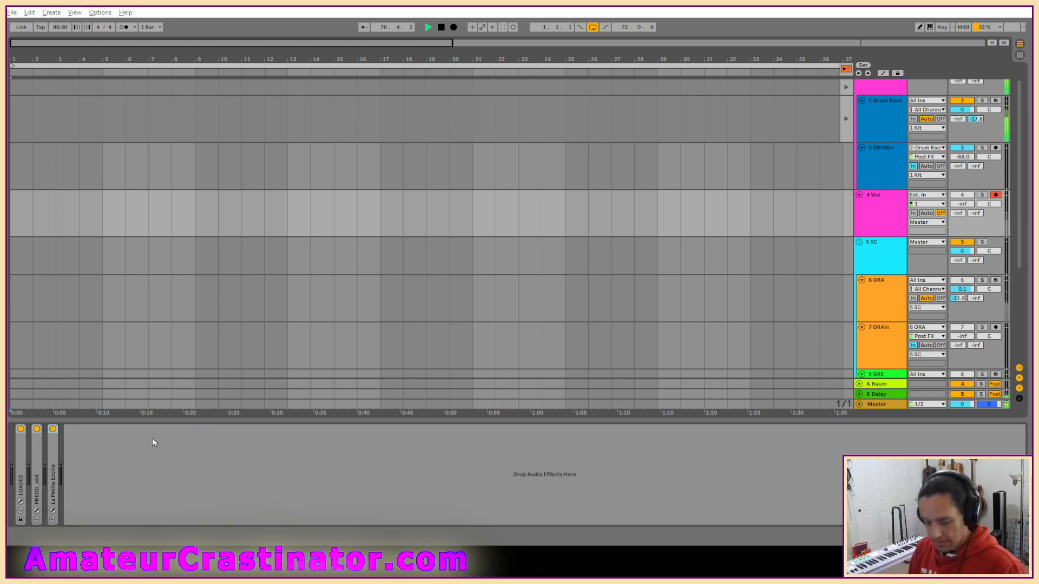
Add an Auto Filter after La Petite Excite on 4 Vox as a high-pass at 758 Hz with 23 % resonance.
{"action": "left_click", "coordinate": [399, 444]}
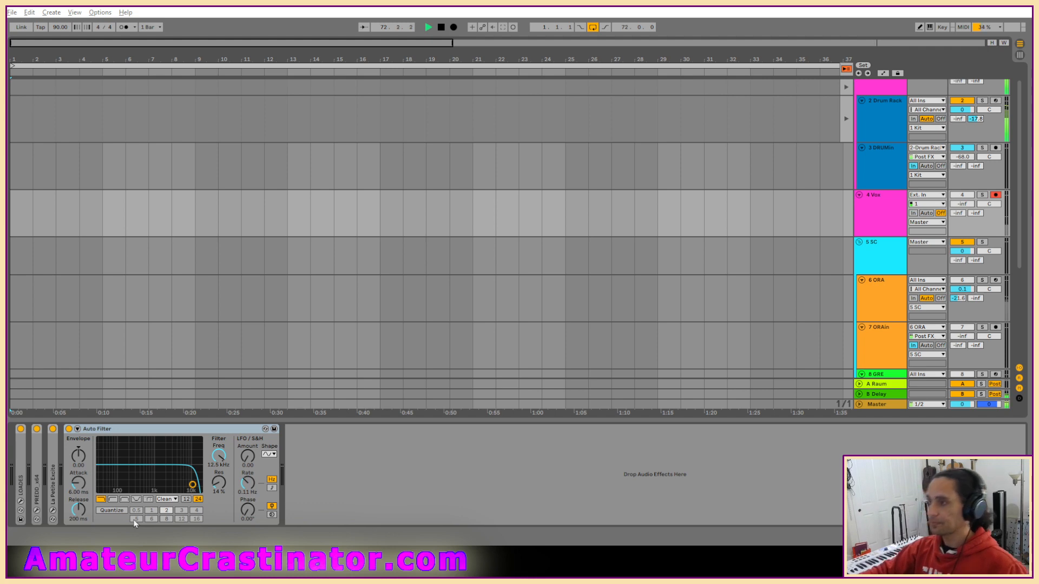
{"action": "left_click", "coordinate": [113, 499]}
{"action": "left_click_drag", "start_coordinate": [223, 465], "coordinate": [223, 502]}
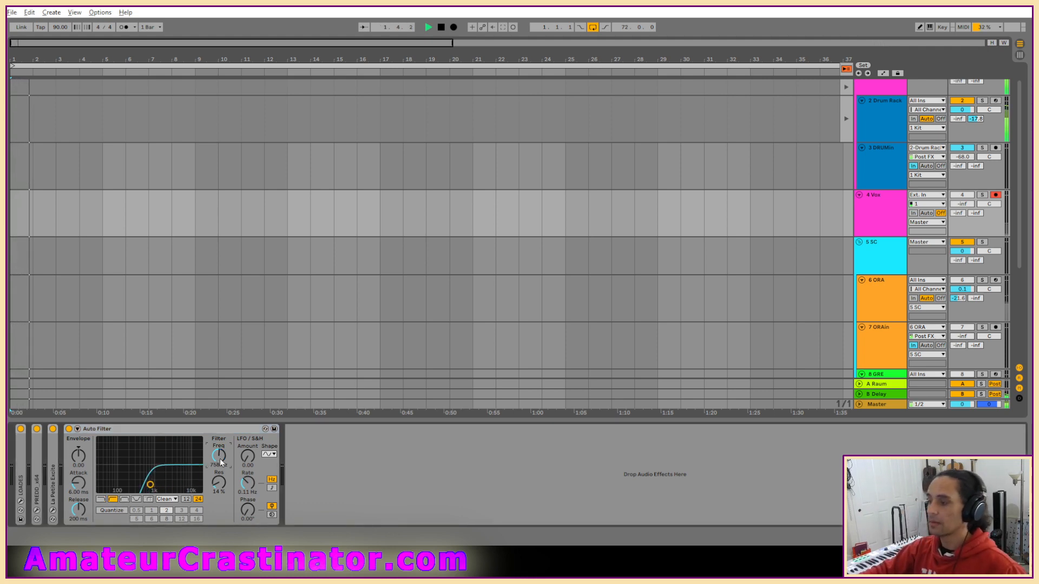
{"action": "left_click_drag", "start_coordinate": [157, 485], "coordinate": [150, 480]}
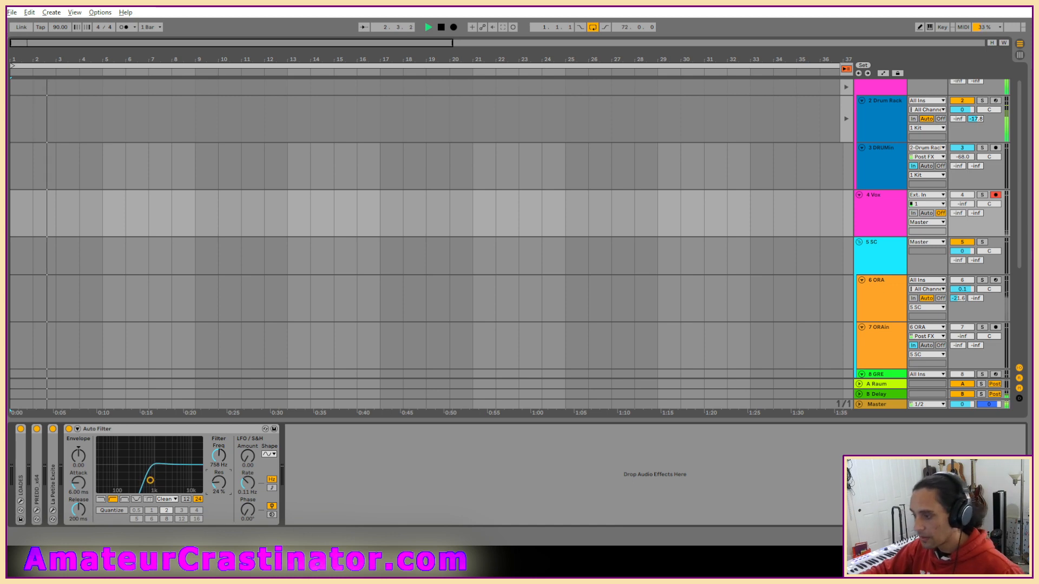
Switch the Auto Filter's circuit type to OSR and set its Drive to 4.00 dB.
{"action": "left_click", "coordinate": [168, 499]}
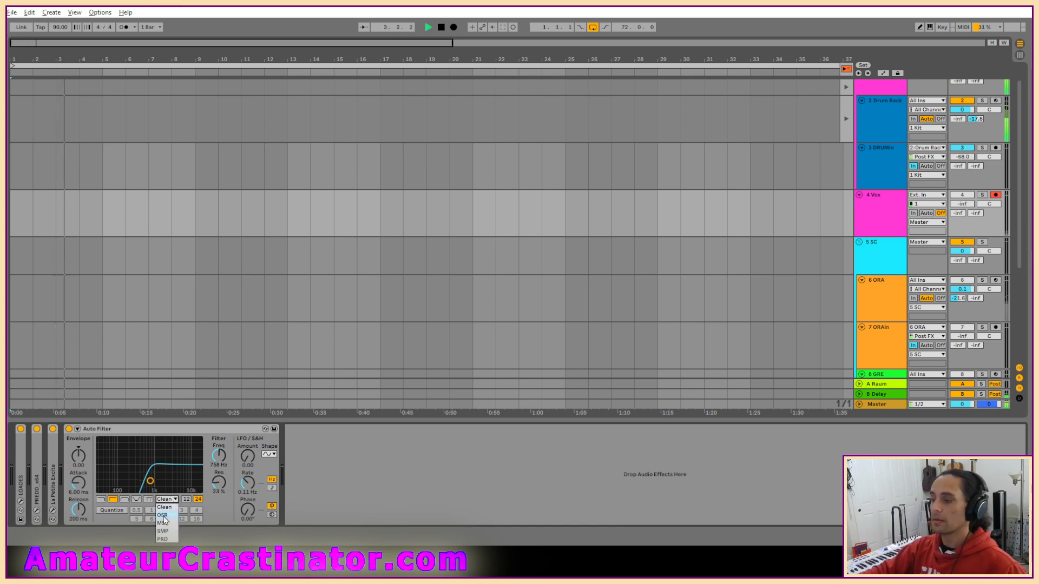
{"action": "left_click", "coordinate": [162, 515]}
{"action": "left_click_drag", "start_coordinate": [218, 509], "coordinate": [218, 503]}
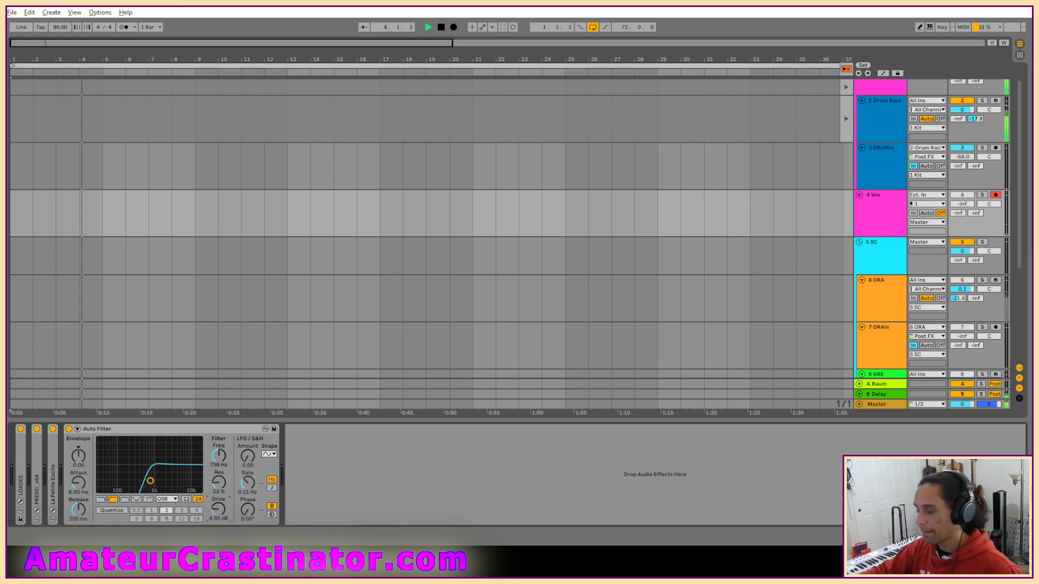
Give the Auto Filter's LFO a sample-and-hold shape with an amount of 13.6 and a tempo-synced rate of 1/16.
{"action": "left_click", "coordinate": [272, 456]}
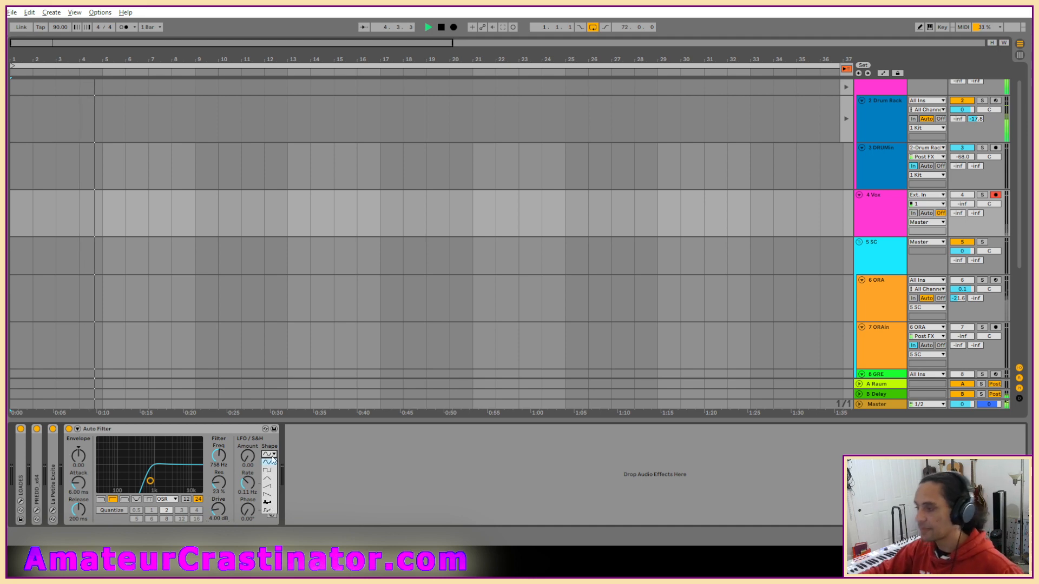
{"action": "left_click", "coordinate": [270, 504]}
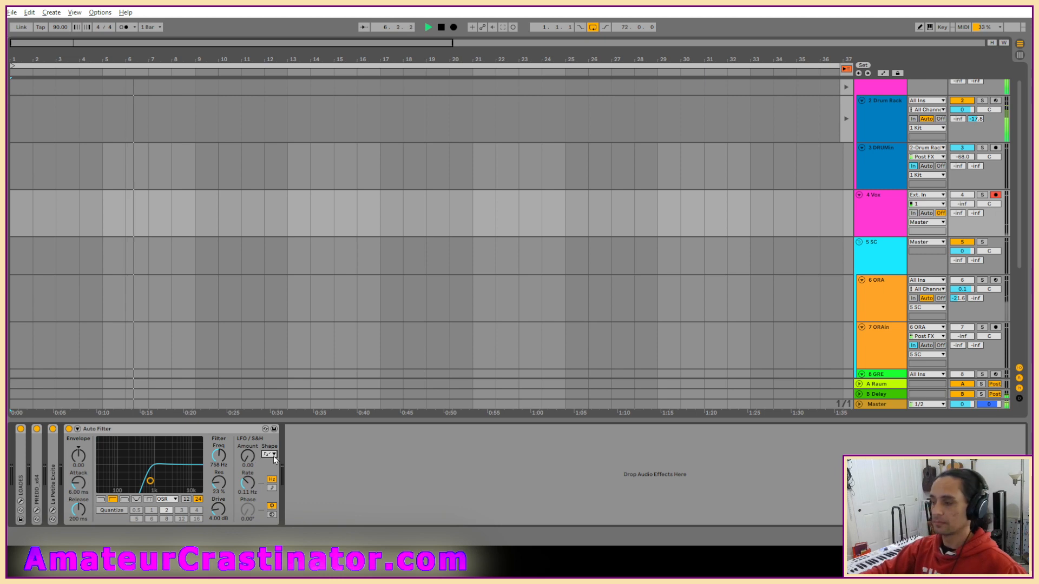
{"action": "left_click", "coordinate": [270, 456]}
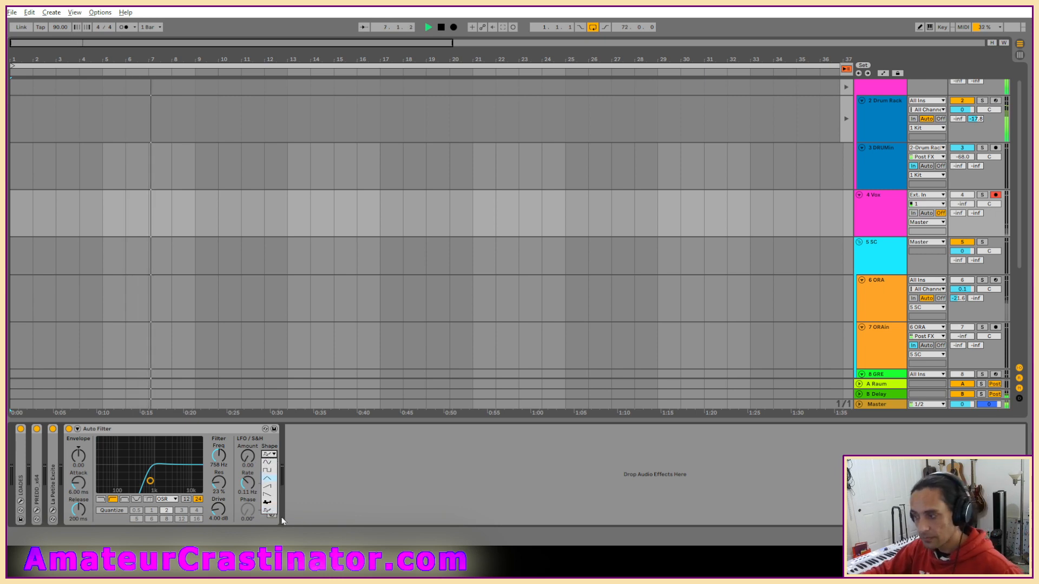
{"action": "left_click", "coordinate": [270, 510]}
{"action": "left_click_drag", "start_coordinate": [254, 459], "coordinate": [254, 449]}
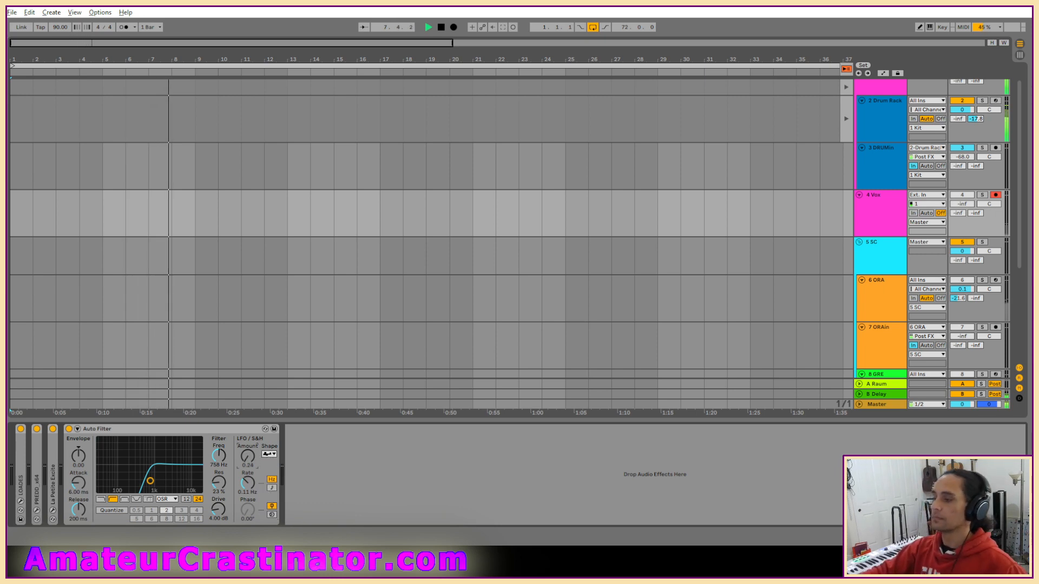
{"action": "left_click", "coordinate": [272, 488]}
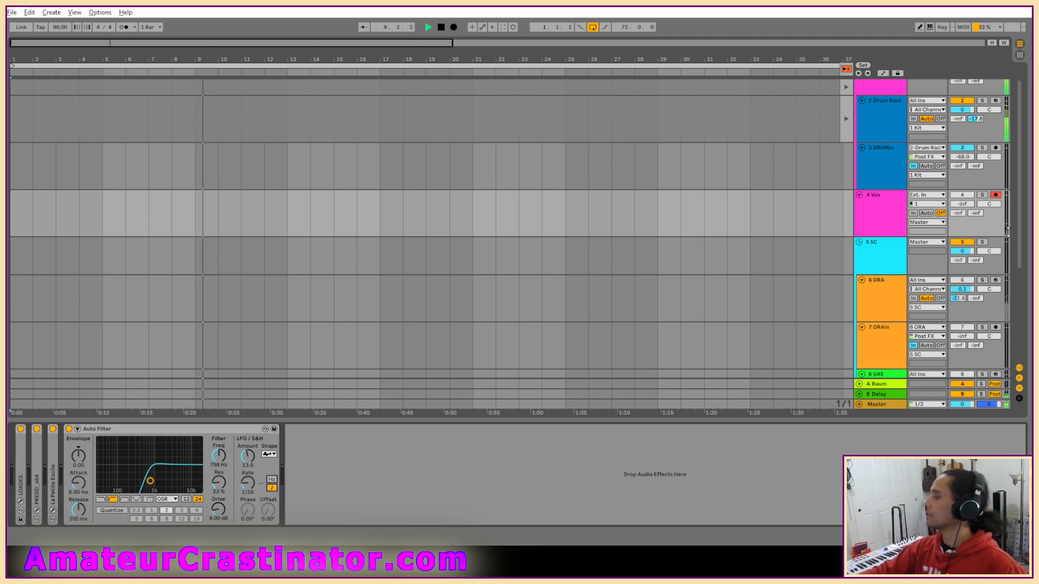
Set the 4 Vox track's monitoring to In and switch the track on.
{"action": "left_click", "coordinate": [913, 213]}
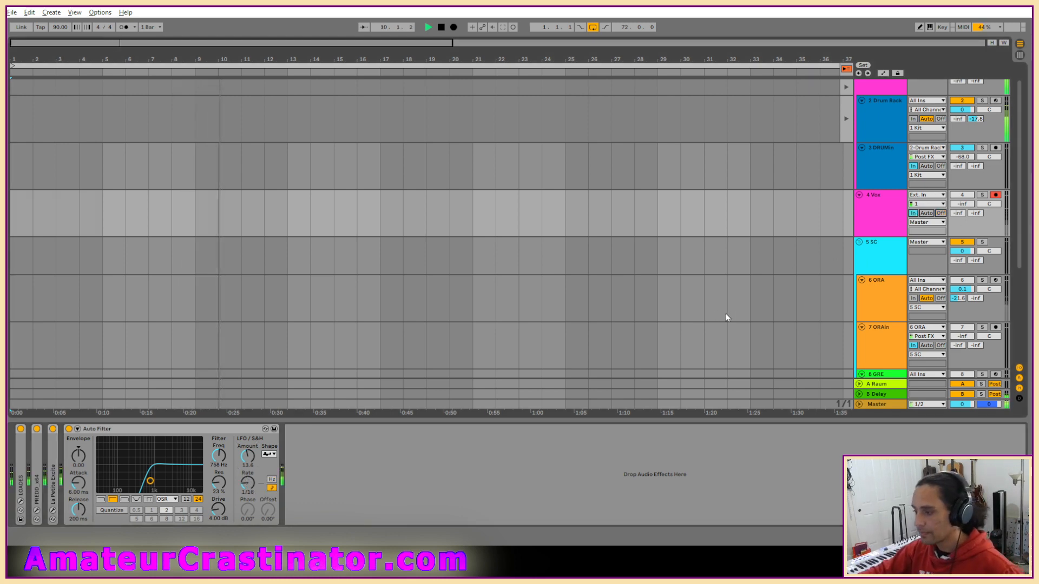
{"action": "left_click", "coordinate": [982, 195]}
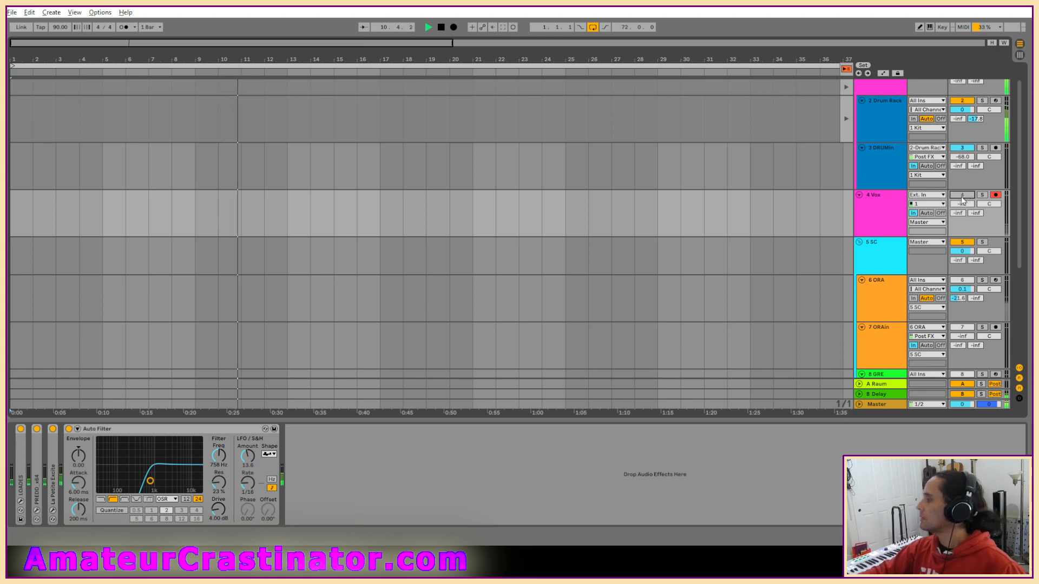
{"action": "key", "text": "s"}
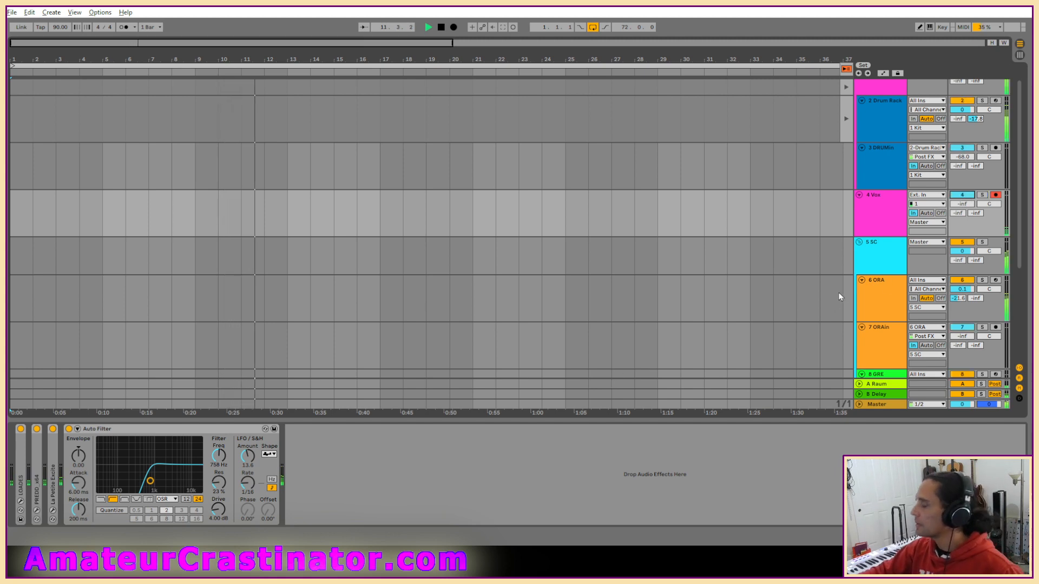
Restart playback from the beginning and set the 4 Vox Auto Filter's frequency to 1.50 kHz and its resonance to 30 %.
{"action": "key", "text": "space"}
{"action": "key", "text": "space"}
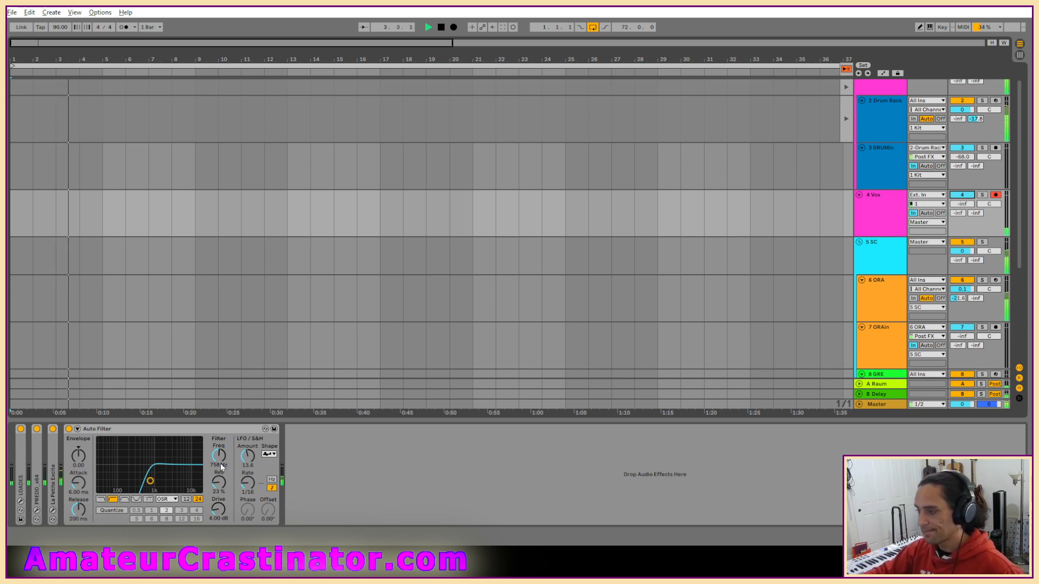
{"action": "left_click_drag", "start_coordinate": [220, 462], "coordinate": [221, 447]}
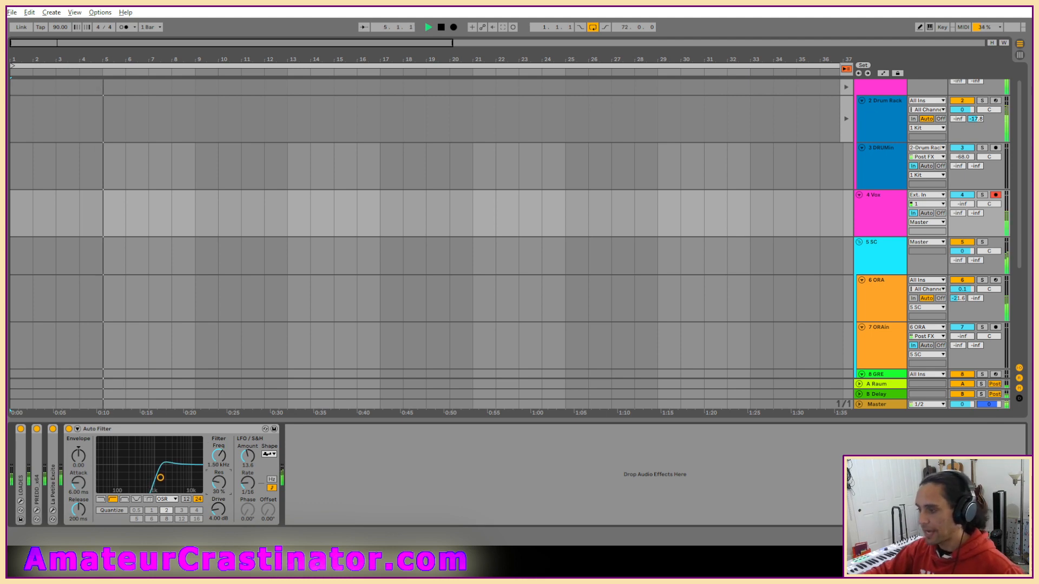
{"action": "left_click_drag", "start_coordinate": [223, 496], "coordinate": [223, 490]}
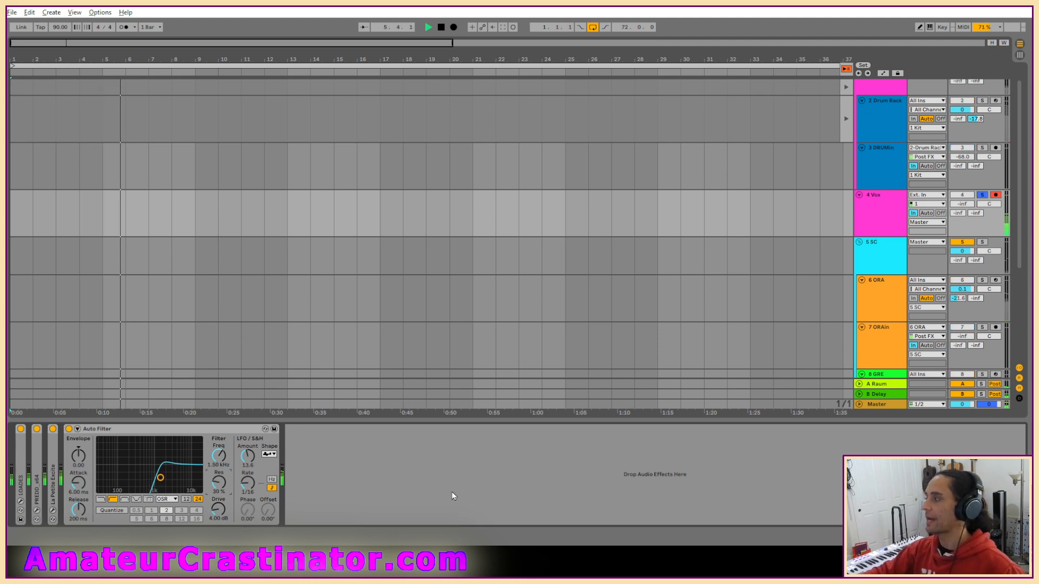
Compare the soloed 4 Vox track with its Auto Filter bypassed and enabled.
{"action": "left_click", "coordinate": [69, 429]}
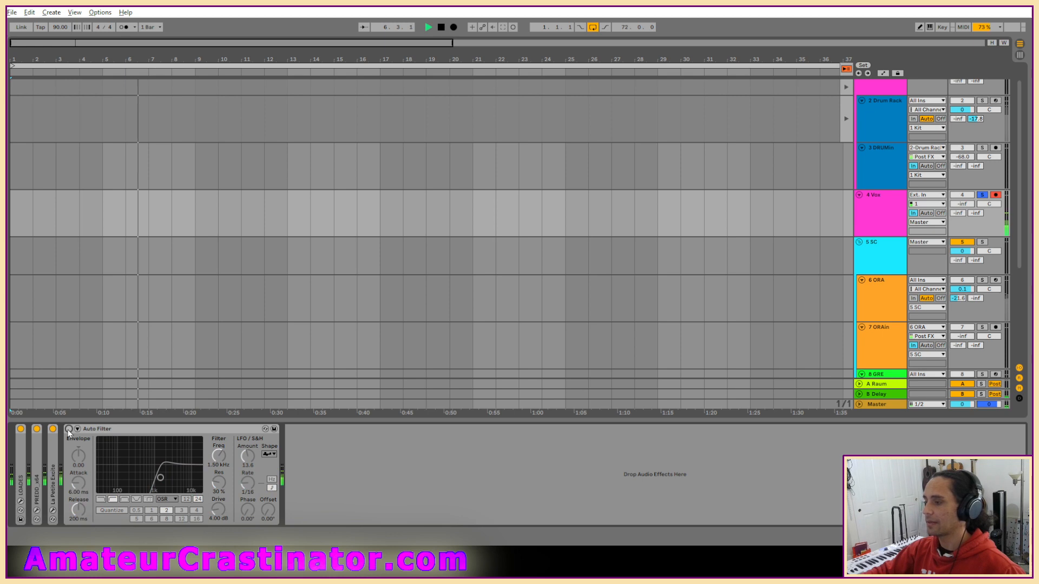
{"action": "left_click", "coordinate": [69, 429]}
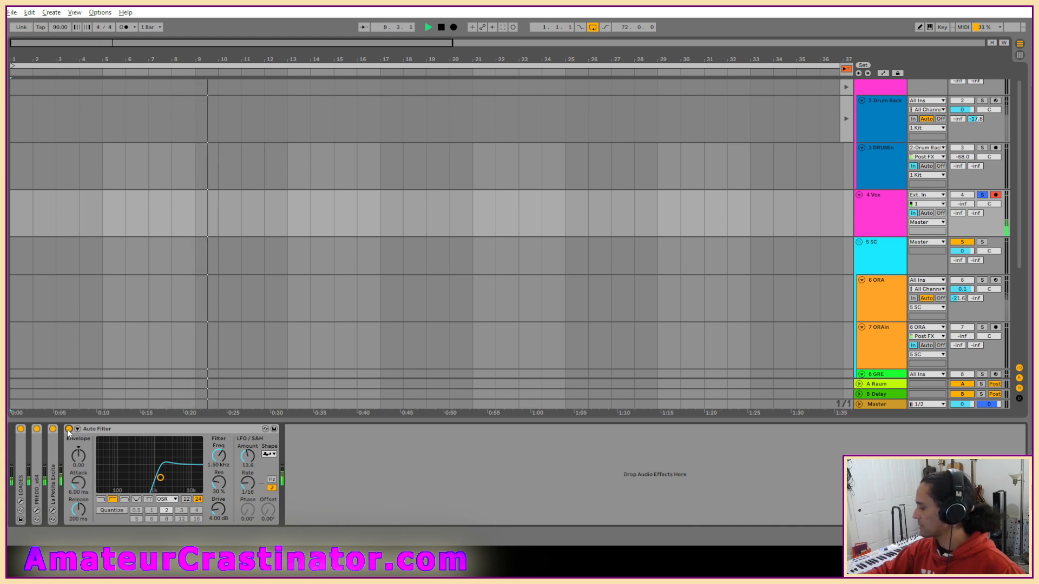
{"action": "left_click", "coordinate": [69, 429]}
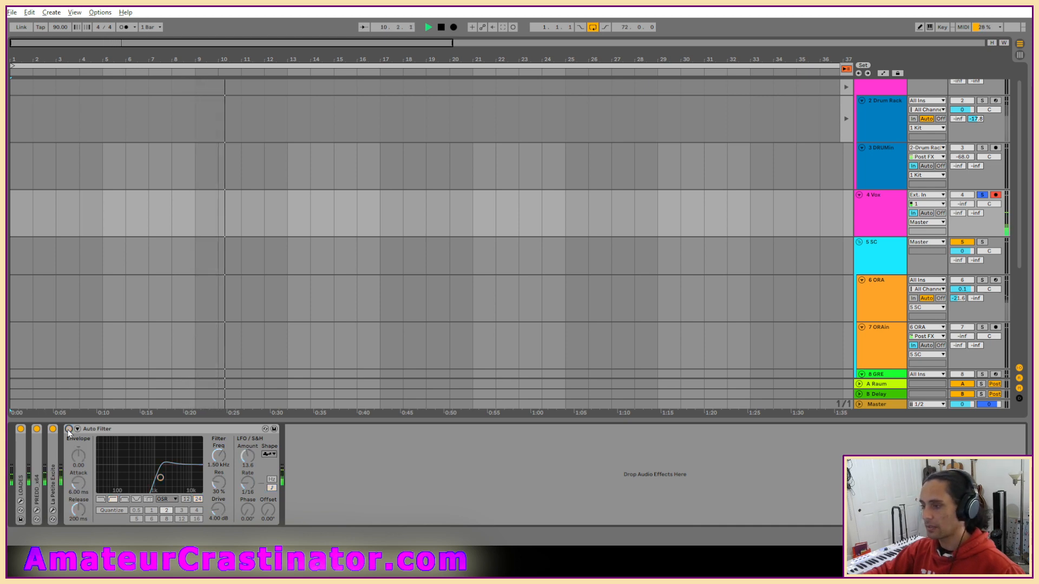
{"action": "left_click", "coordinate": [69, 429]}
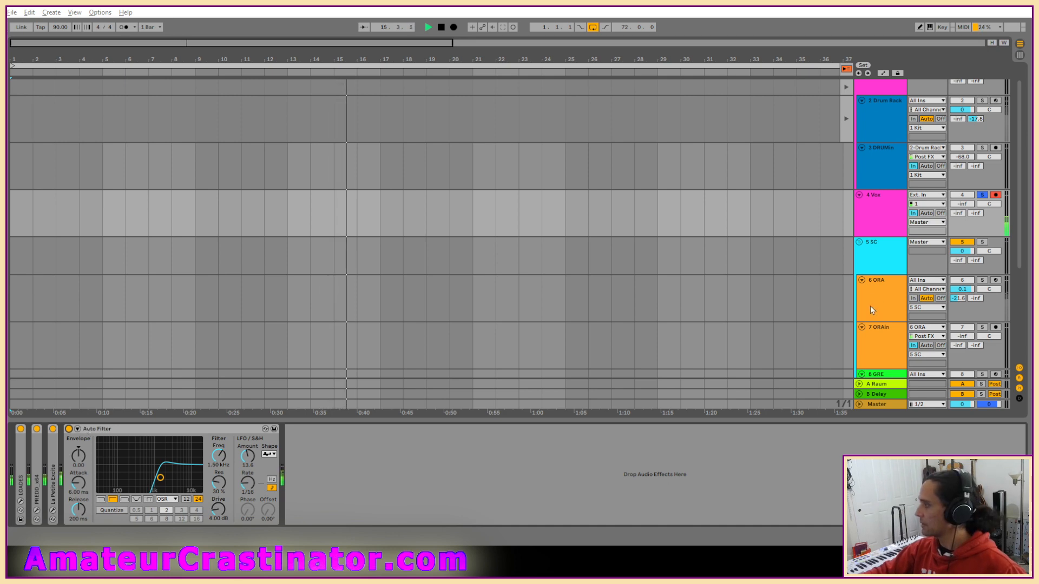
Play the set from the start and examine the tracks, including the device chains of 6 ORA and 7 ORAin.
{"action": "scroll", "coordinate": [872, 282], "scroll_direction": "down", "scroll_amount": 1}
{"action": "left_click", "coordinate": [880, 215]}
{"action": "scroll", "coordinate": [879, 227], "scroll_direction": "up", "scroll_amount": 3}
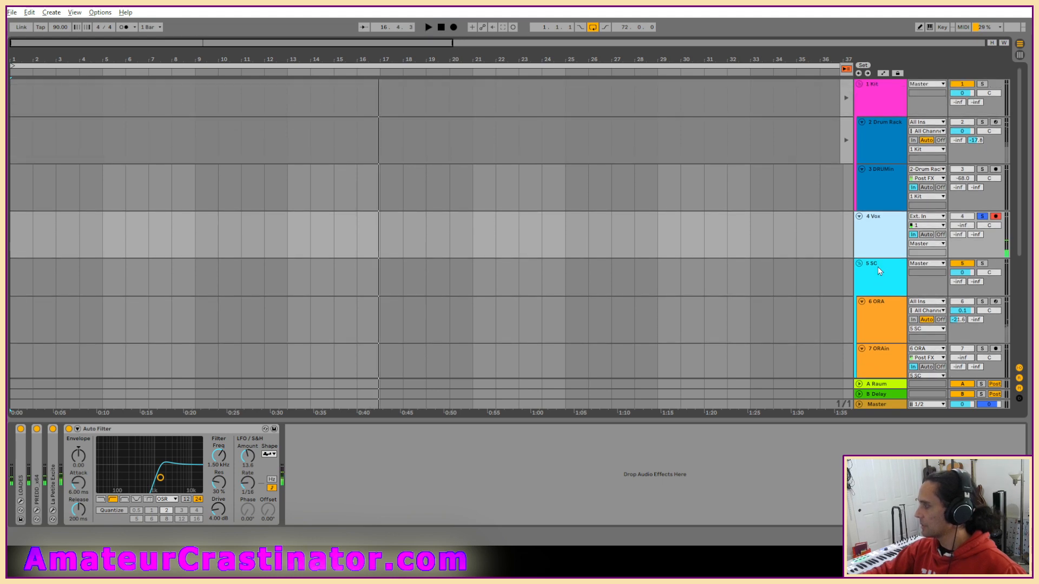
{"action": "scroll", "coordinate": [879, 271], "scroll_direction": "down", "scroll_amount": 5}
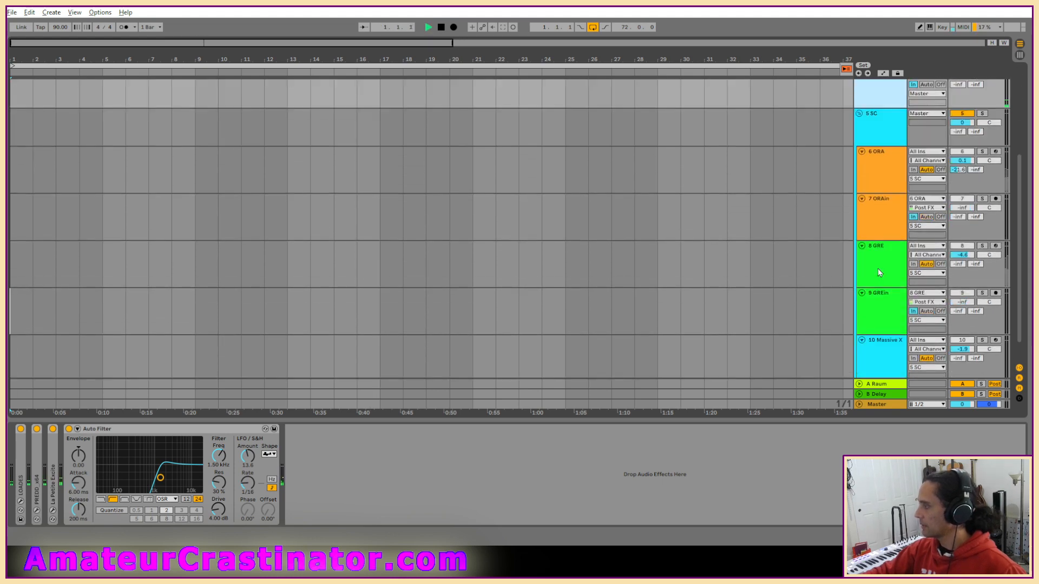
{"action": "key", "text": "space"}
{"action": "scroll", "coordinate": [878, 267], "scroll_direction": "up", "scroll_amount": 3}
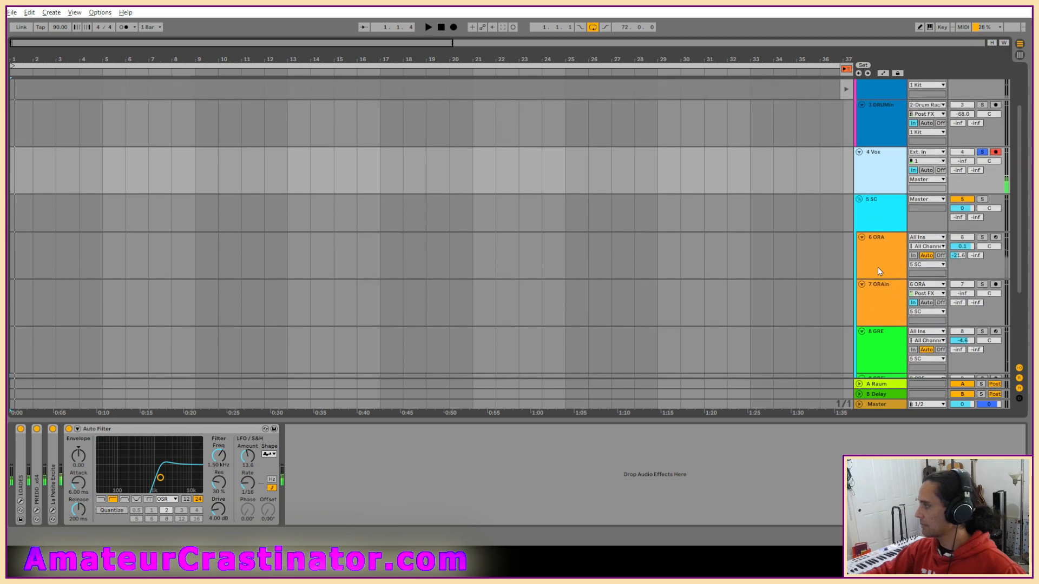
{"action": "left_click", "coordinate": [878, 267]}
{"action": "scroll", "coordinate": [879, 269], "scroll_direction": "down", "scroll_amount": 1}
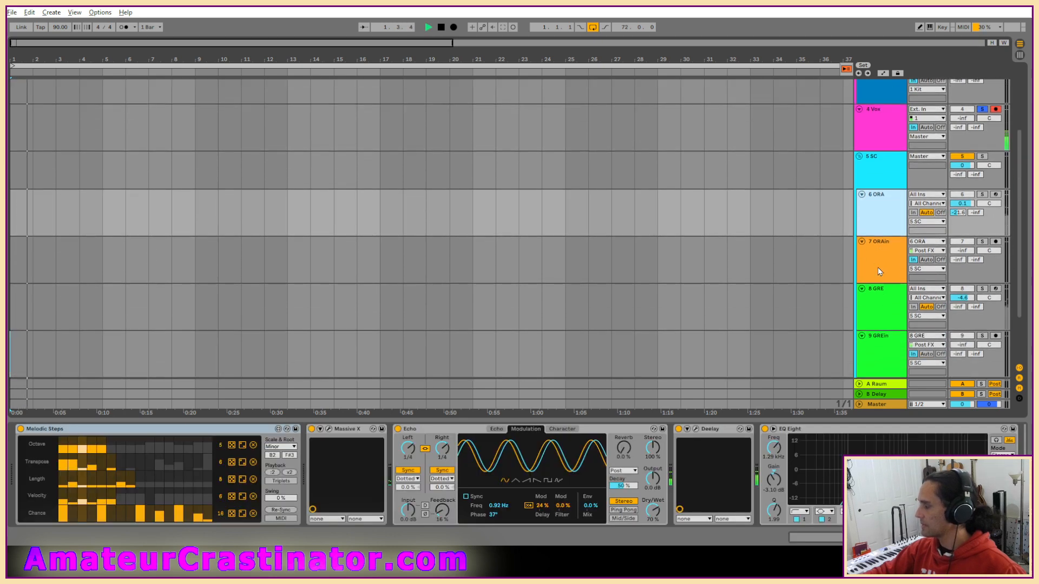
{"action": "left_click", "coordinate": [878, 267]}
{"action": "scroll", "coordinate": [900, 312], "scroll_direction": "up", "scroll_amount": 2}
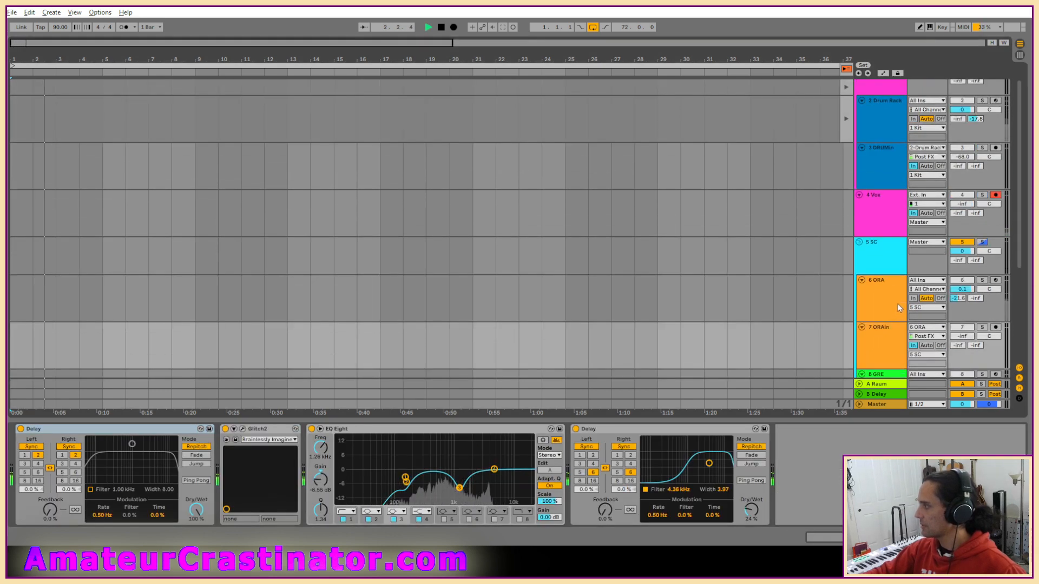
{"action": "scroll", "coordinate": [895, 298], "scroll_direction": "up", "scroll_amount": 1}
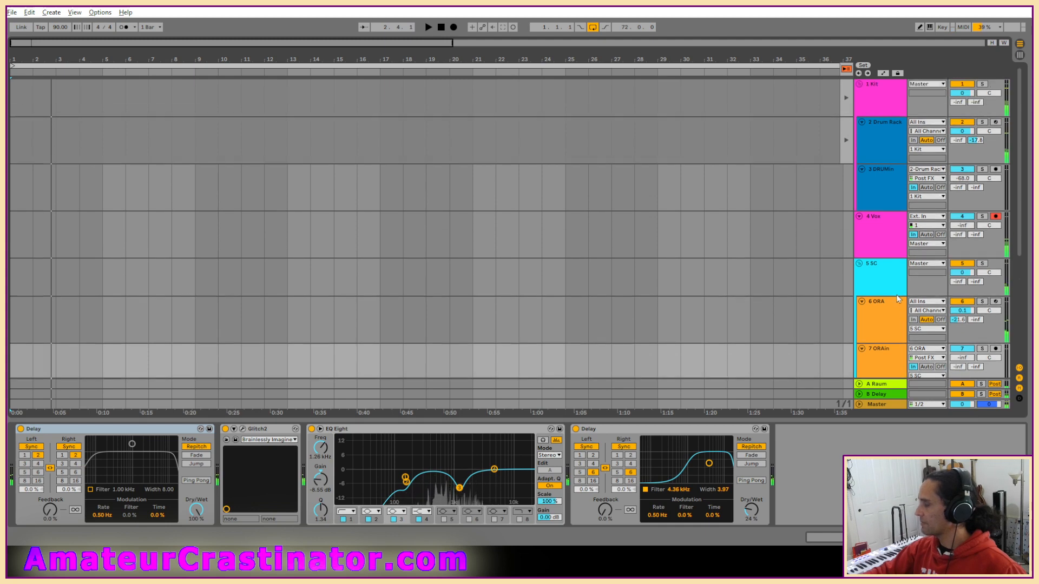
{"action": "scroll", "coordinate": [878, 295], "scroll_direction": "down", "scroll_amount": 4}
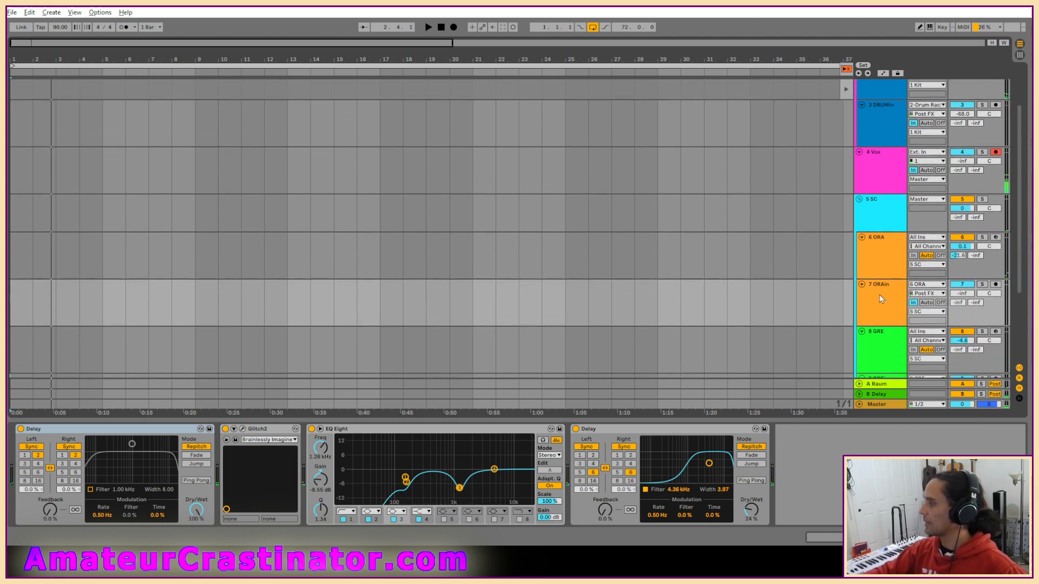
{"action": "scroll", "coordinate": [879, 295], "scroll_direction": "up", "scroll_amount": 3}
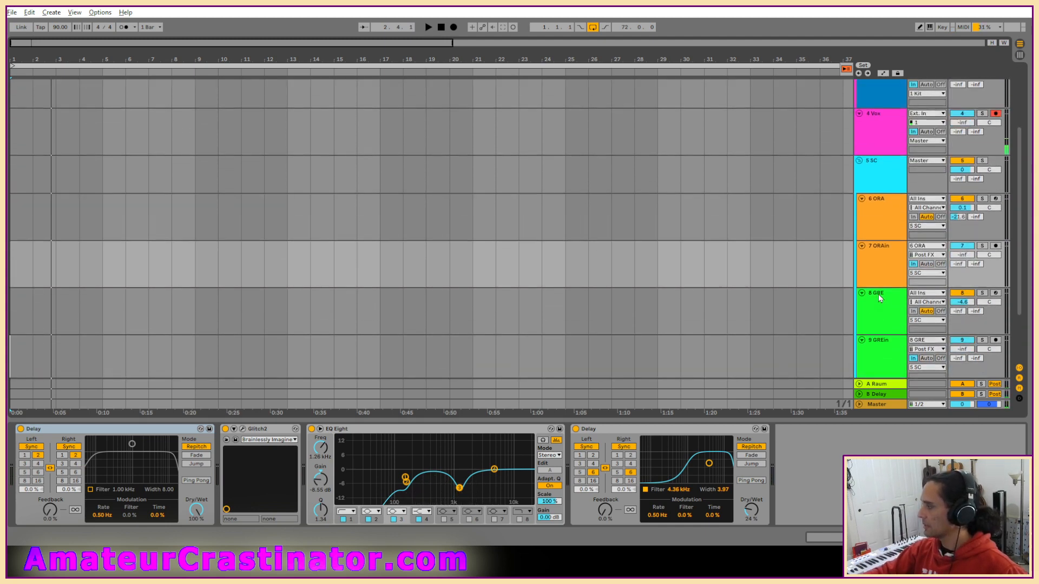
Check the 4 Vox track's input monitoring and look over its device chain and the remaining tracks.
{"action": "left_click", "coordinate": [941, 197]}
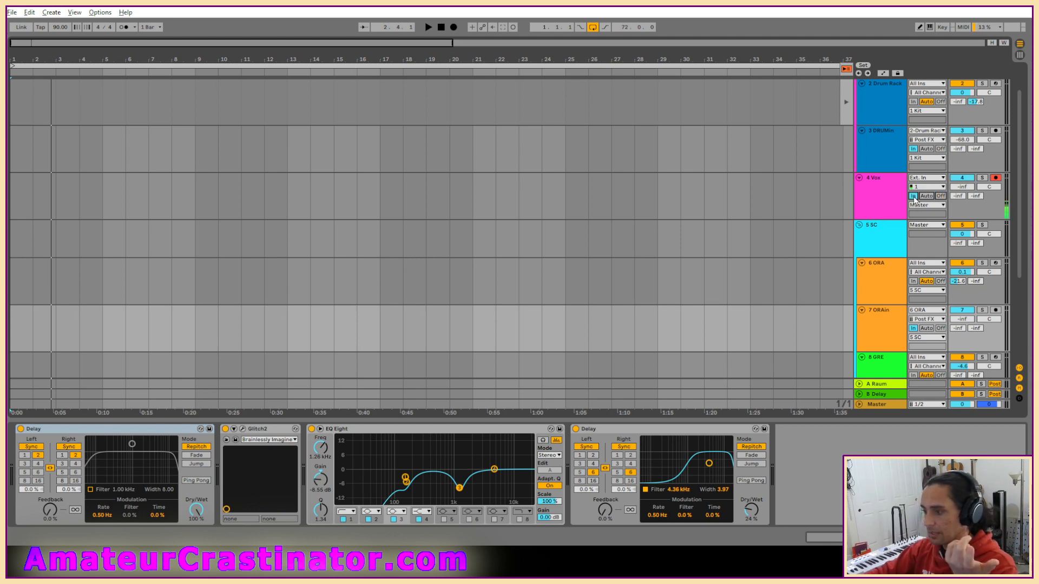
{"action": "left_click", "coordinate": [891, 205]}
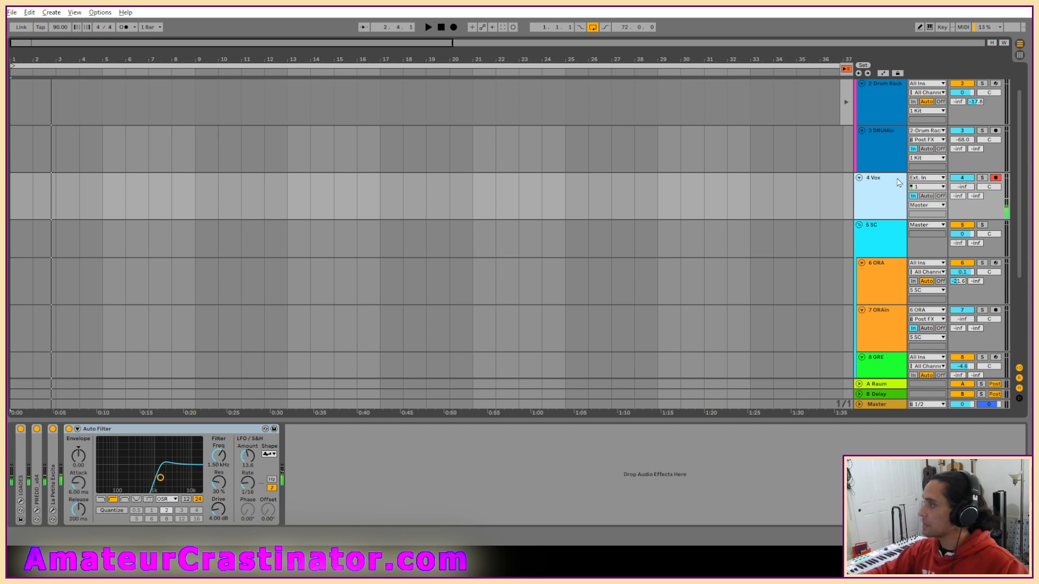
{"action": "scroll", "coordinate": [890, 197], "scroll_direction": "up", "scroll_amount": 1}
{"action": "scroll", "coordinate": [888, 201], "scroll_direction": "down", "scroll_amount": 3}
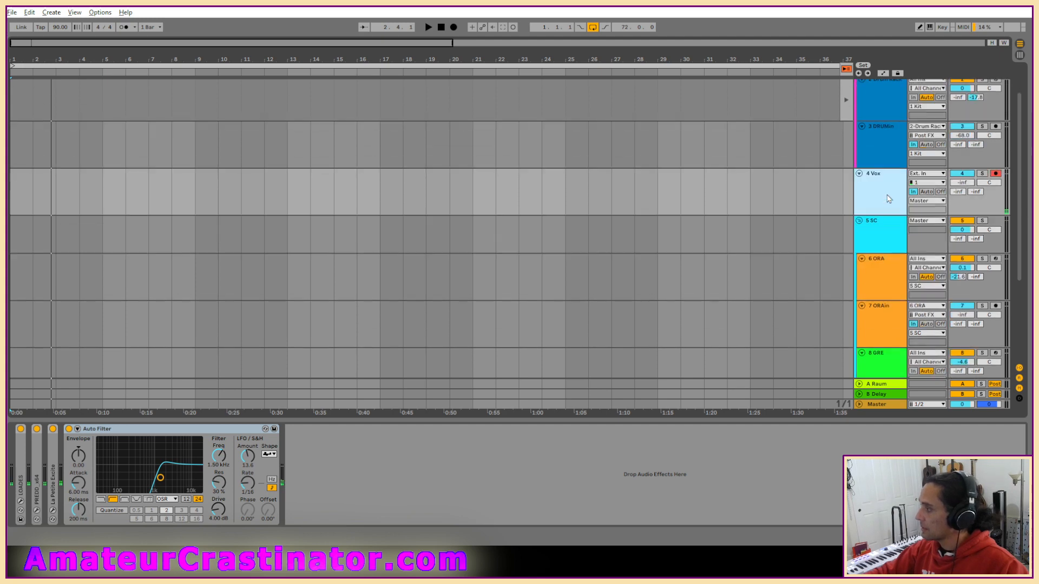
{"action": "scroll", "coordinate": [881, 201], "scroll_direction": "down", "scroll_amount": 1}
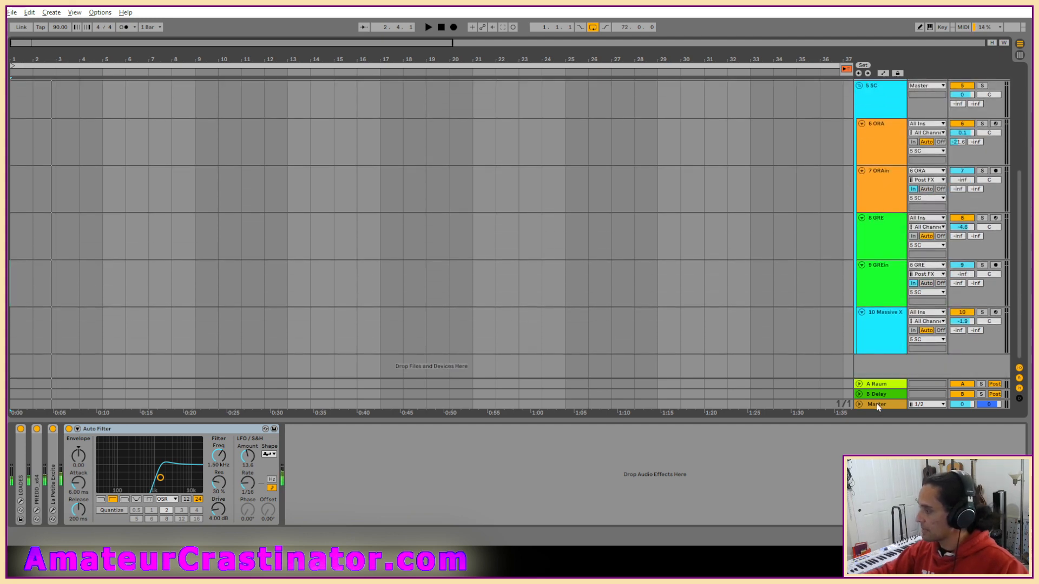
{"action": "scroll", "coordinate": [892, 197], "scroll_direction": "up", "scroll_amount": 10}
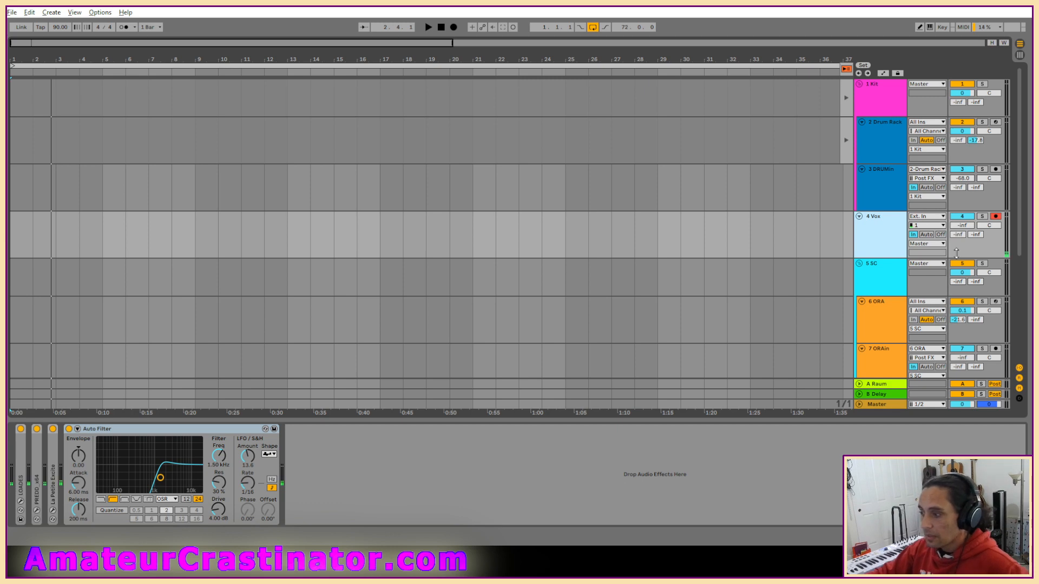
Compare 4 Vox with the Auto Filter bypassed, the whole device chain bypassed, and all of its devices enabled.
{"action": "left_click", "coordinate": [69, 429]}
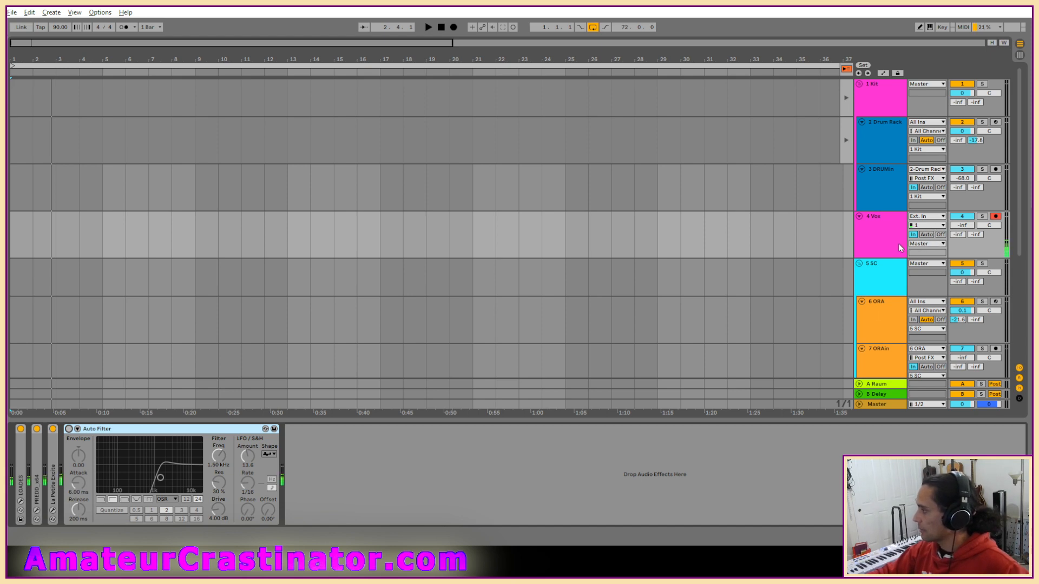
{"action": "scroll", "coordinate": [893, 271], "scroll_direction": "down", "scroll_amount": 5}
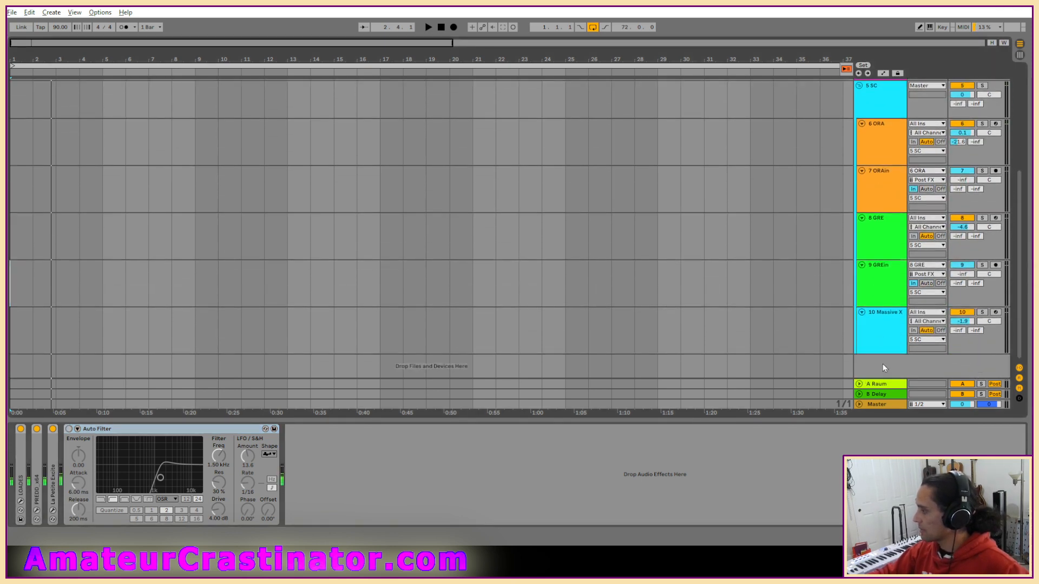
{"action": "scroll", "coordinate": [919, 137], "scroll_direction": "up", "scroll_amount": 5}
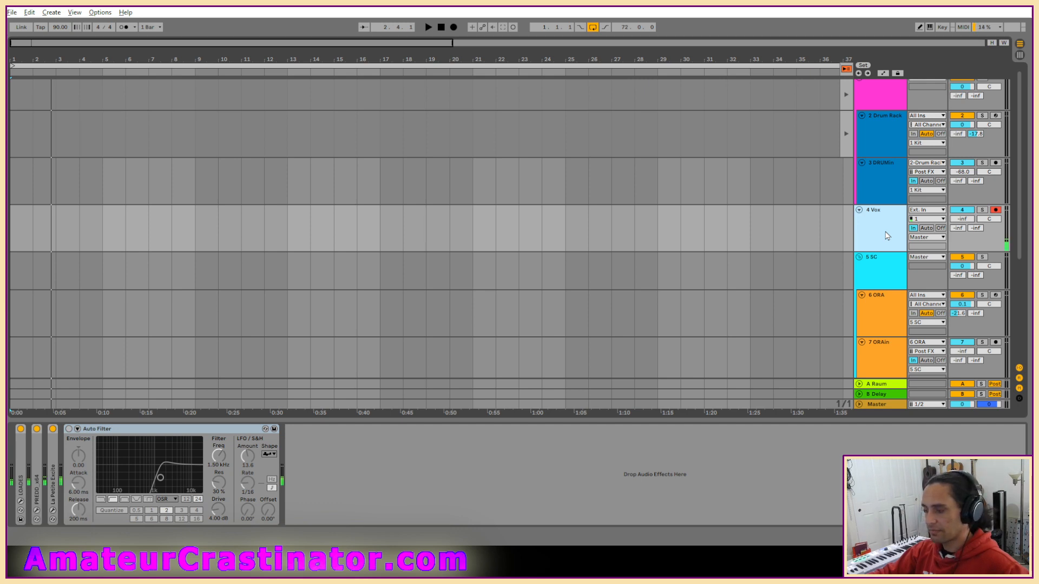
{"action": "left_click", "coordinate": [19, 463]}
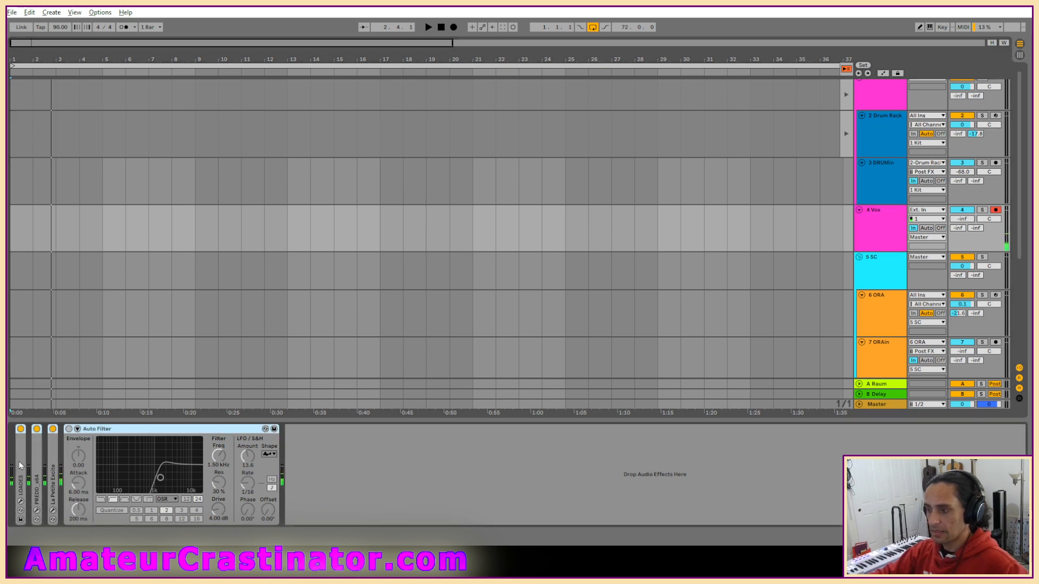
{"action": "left_click", "coordinate": [21, 429]}
{"action": "key", "text": "space"}
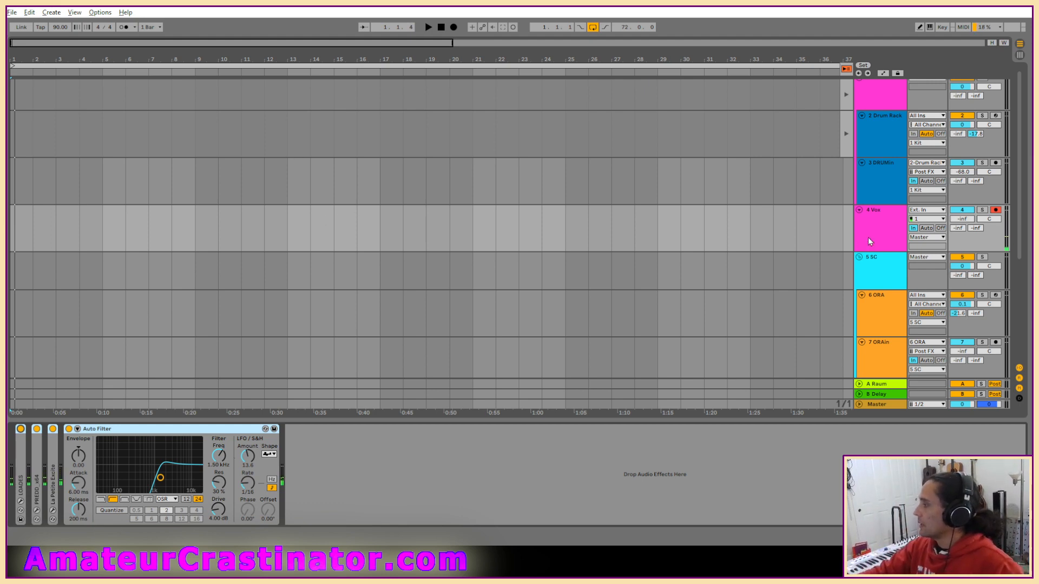
{"action": "left_click", "coordinate": [11, 11]}
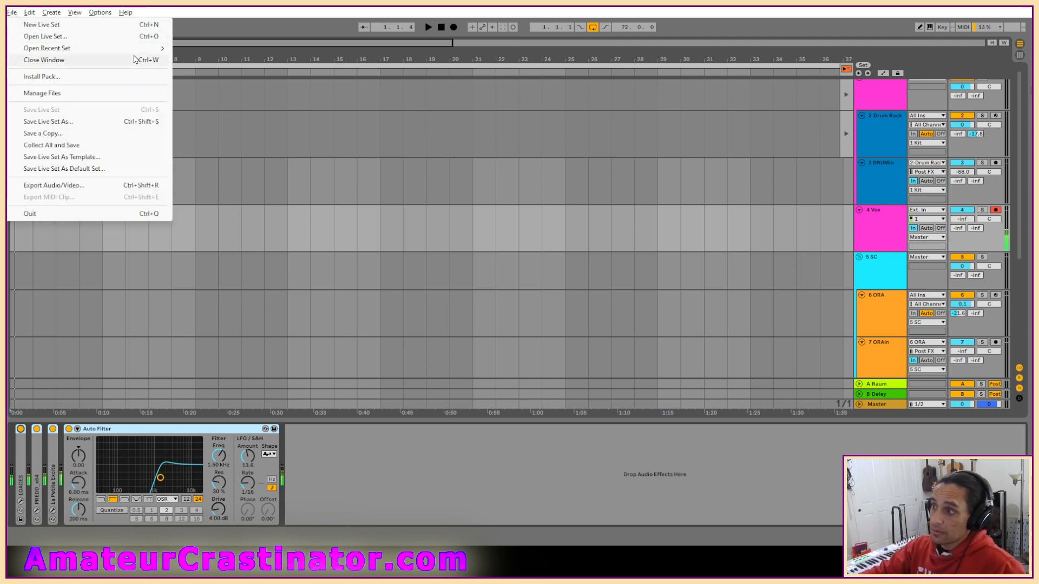
{"action": "mouse_move", "coordinate": [152, 50]}
{"action": "left_click", "coordinate": [222, 49]}
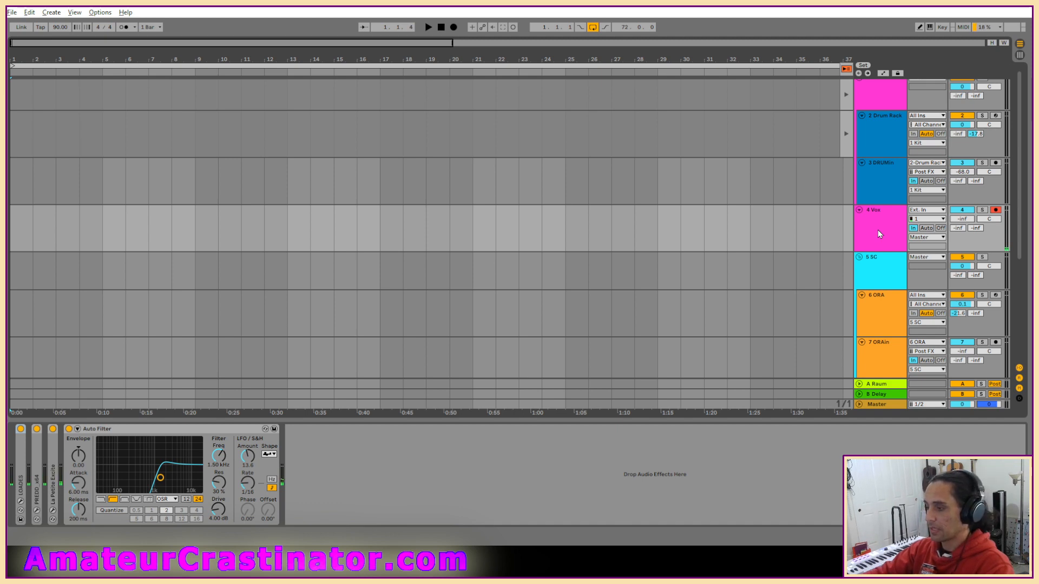
Lower the 4 Vox Auto Filter's high-pass frequency to 60.3 Hz.
{"action": "left_click_drag", "start_coordinate": [218, 460], "coordinate": [218, 498]}
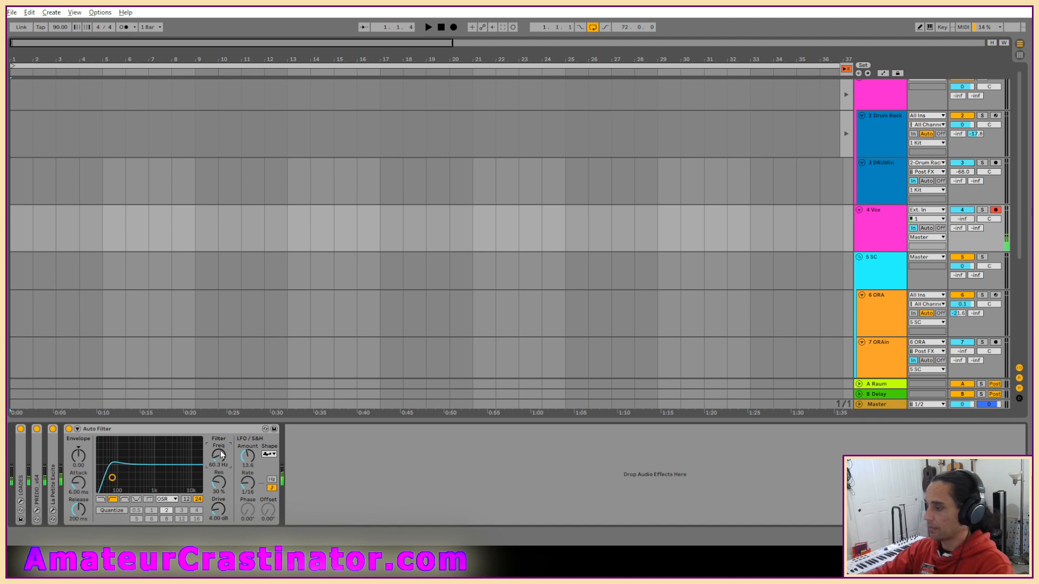
Inspect the Master track's device chain and compare the sound with the CHOWTape plug-in bypassed and enabled.
{"action": "scroll", "coordinate": [872, 279], "scroll_direction": "down", "scroll_amount": 5}
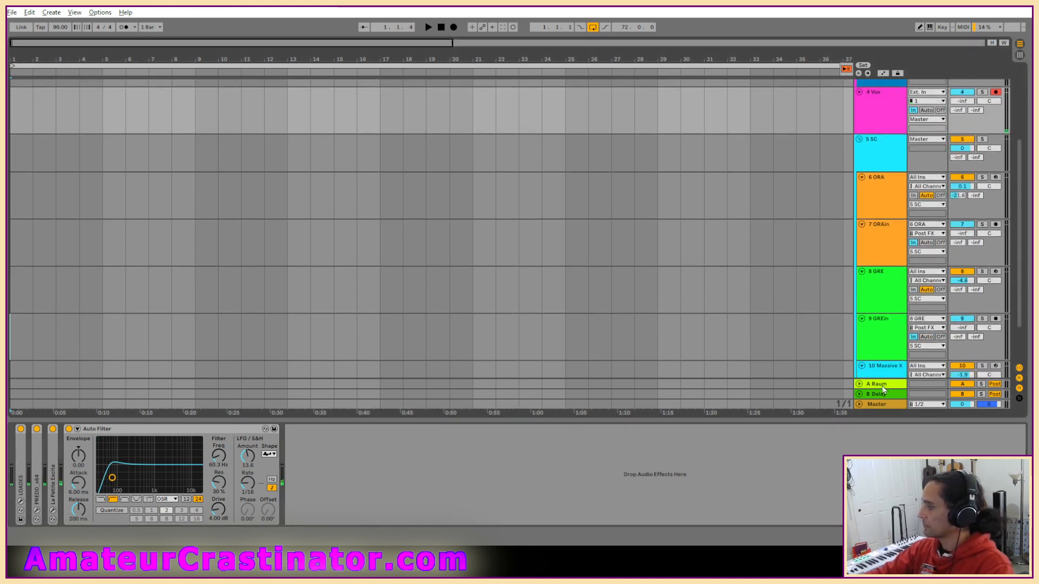
{"action": "left_click", "coordinate": [883, 406]}
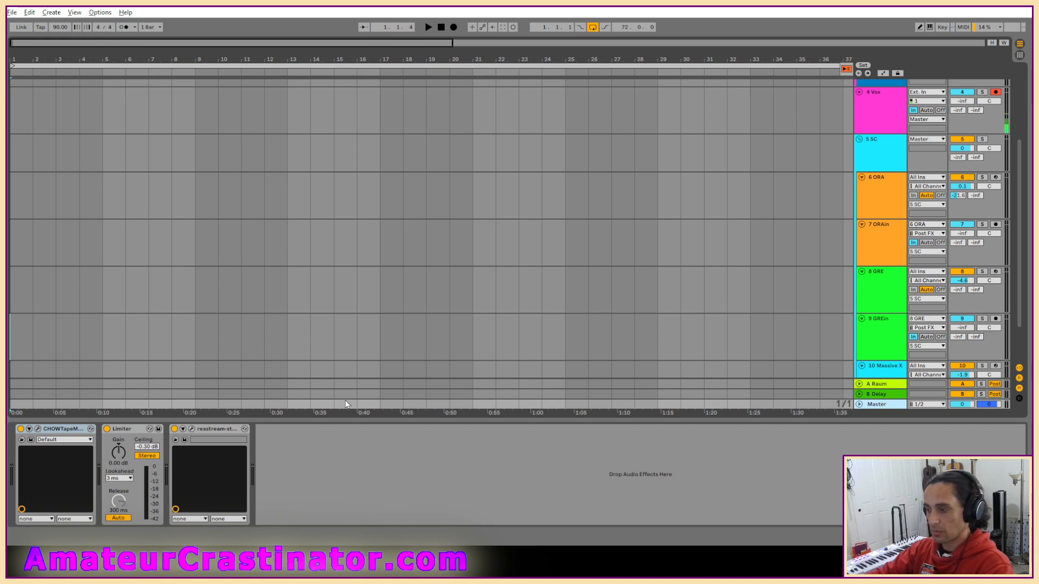
{"action": "left_click", "coordinate": [21, 430]}
{"action": "left_click", "coordinate": [21, 430]}
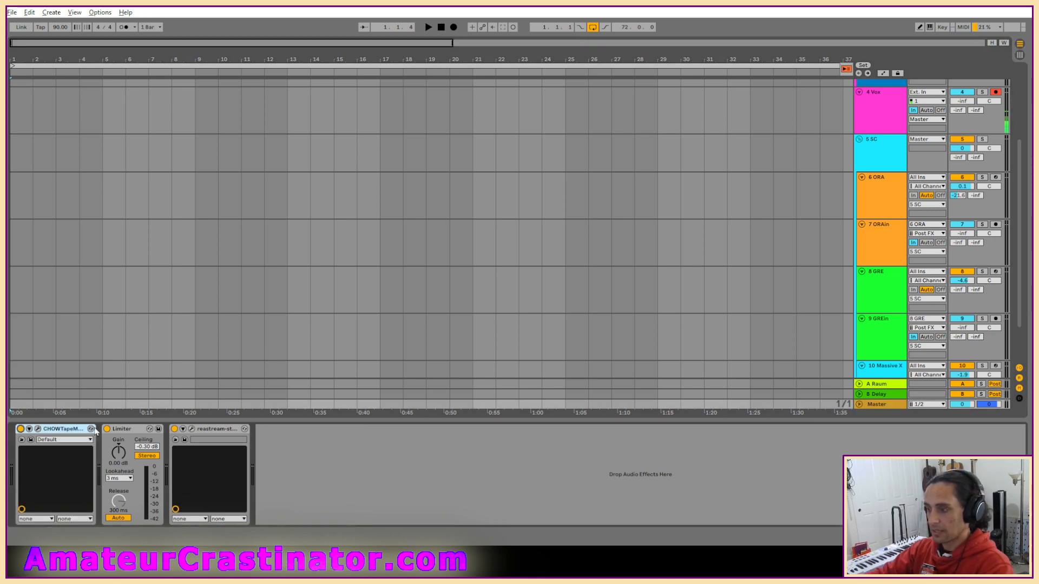
{"action": "scroll", "coordinate": [881, 228], "scroll_direction": "up", "scroll_amount": 4}
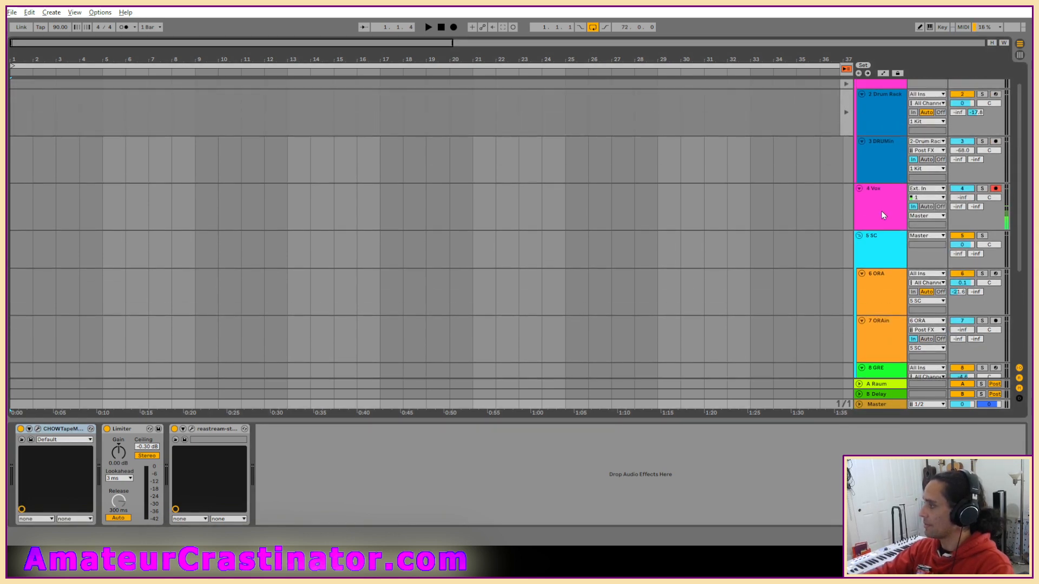
Reset the 4 Vox track's volume to 0 dB.
{"action": "left_click", "coordinate": [902, 212]}
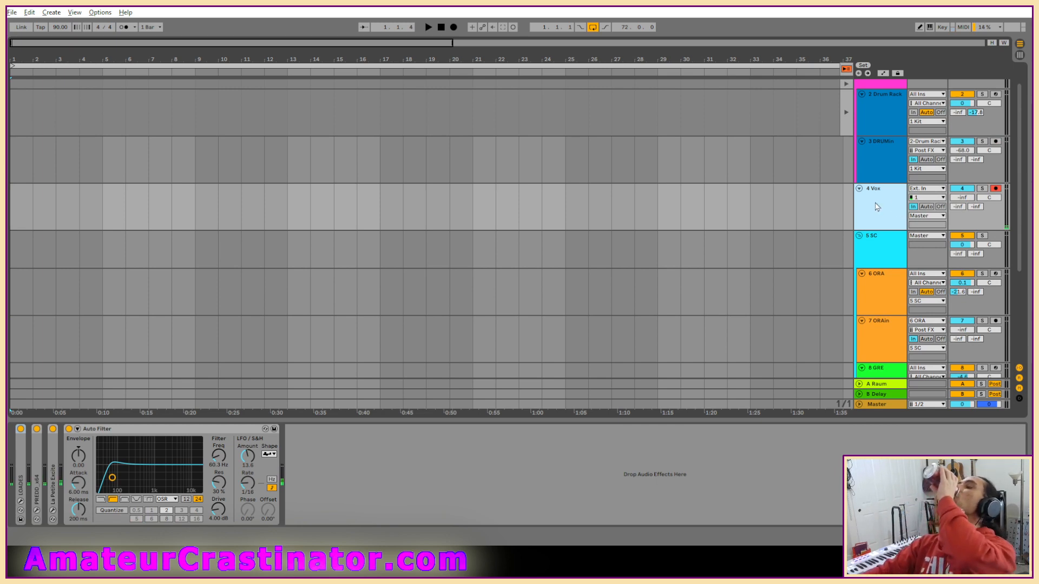
{"action": "scroll", "coordinate": [881, 227], "scroll_direction": "up", "scroll_amount": 1}
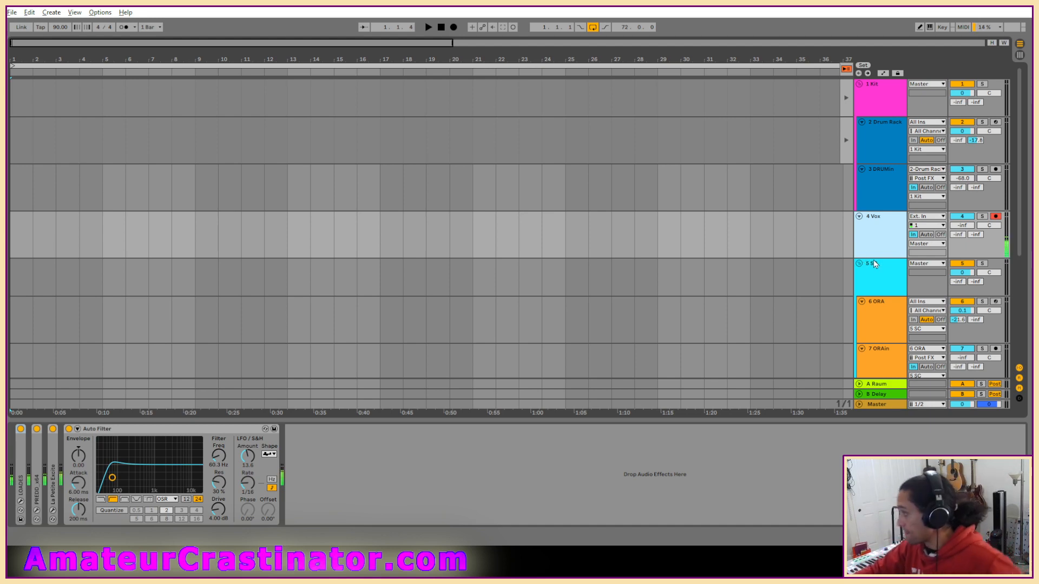
{"action": "left_click", "coordinate": [864, 288]}
{"action": "left_click", "coordinate": [875, 233]}
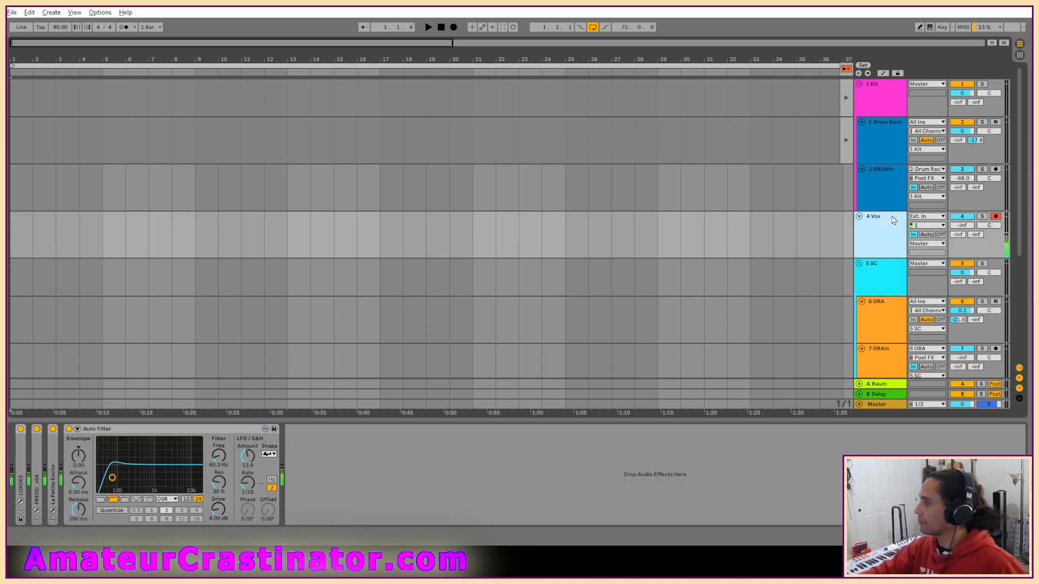
{"action": "left_click", "coordinate": [962, 227]}
{"action": "key", "text": "Delete"}
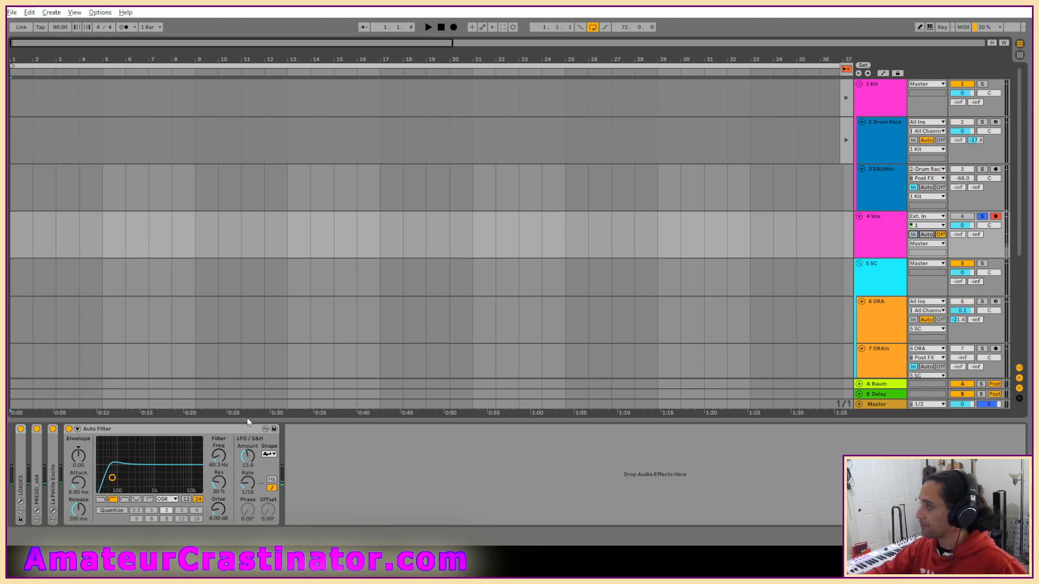
Play the set and raise the 4 Vox Auto Filter's frequency to 2.69 kHz and its resonance to 37%.
{"action": "key", "text": "space"}
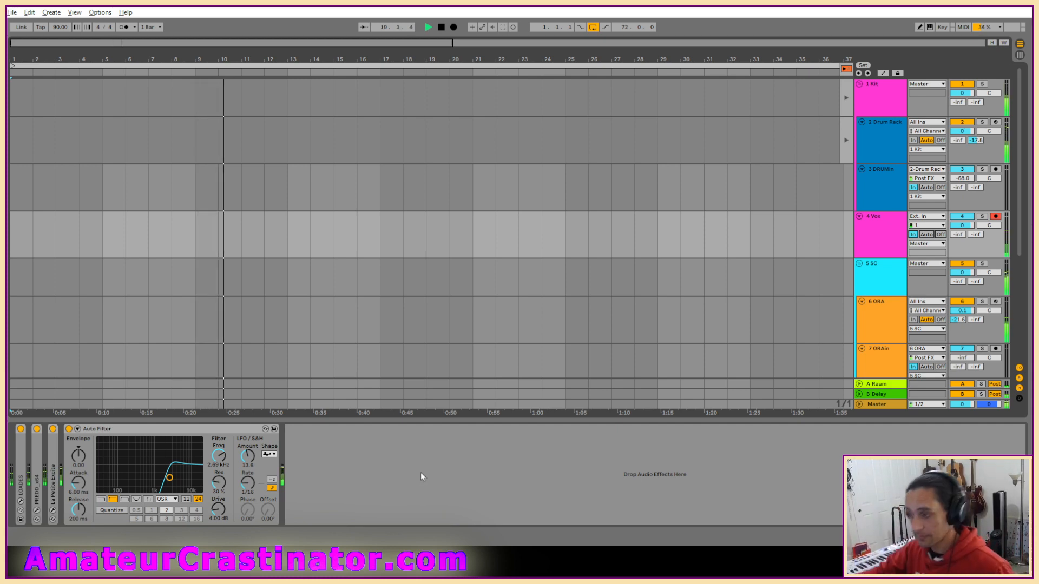
{"action": "left_click_drag", "start_coordinate": [218, 480], "coordinate": [219, 475]}
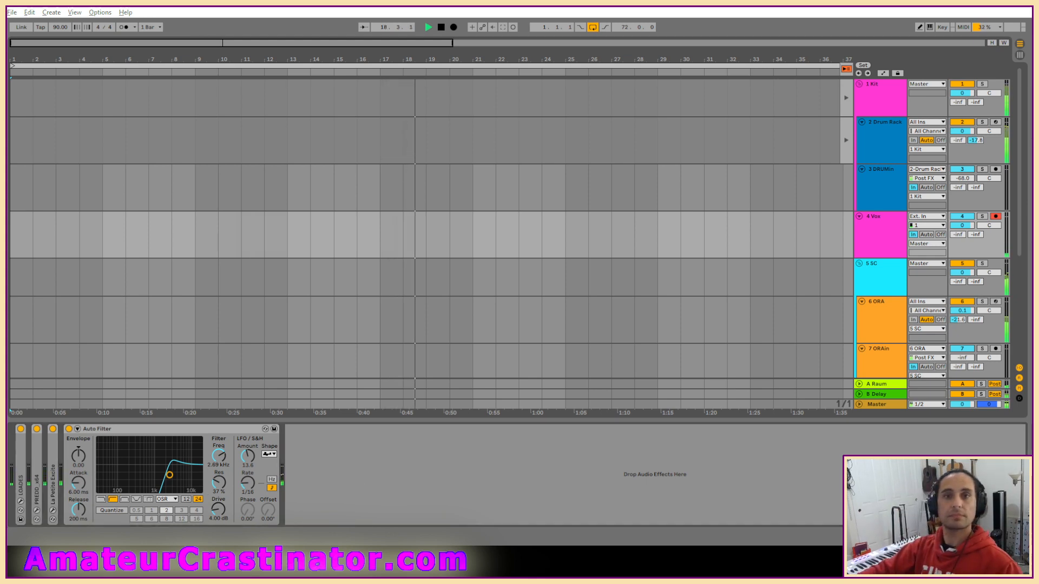
Add a Delay to 4 Vox, unlink its channels, and set the left time to 8 sixteenths and the right to 6.
{"action": "key", "text": "ctrl+v"}
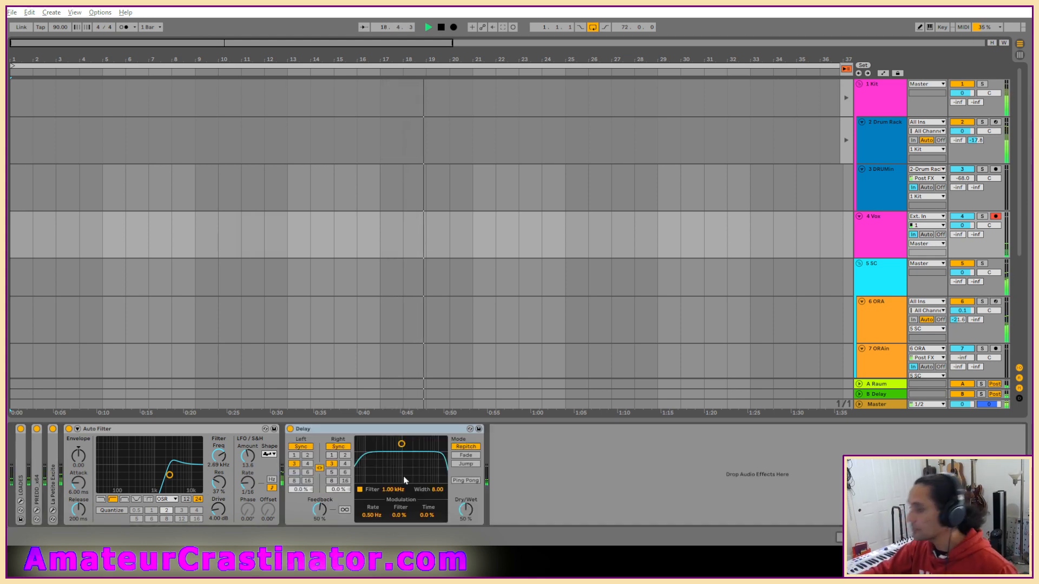
{"action": "left_click", "coordinate": [319, 469]}
{"action": "left_click", "coordinate": [345, 473]}
{"action": "left_click", "coordinate": [294, 481]}
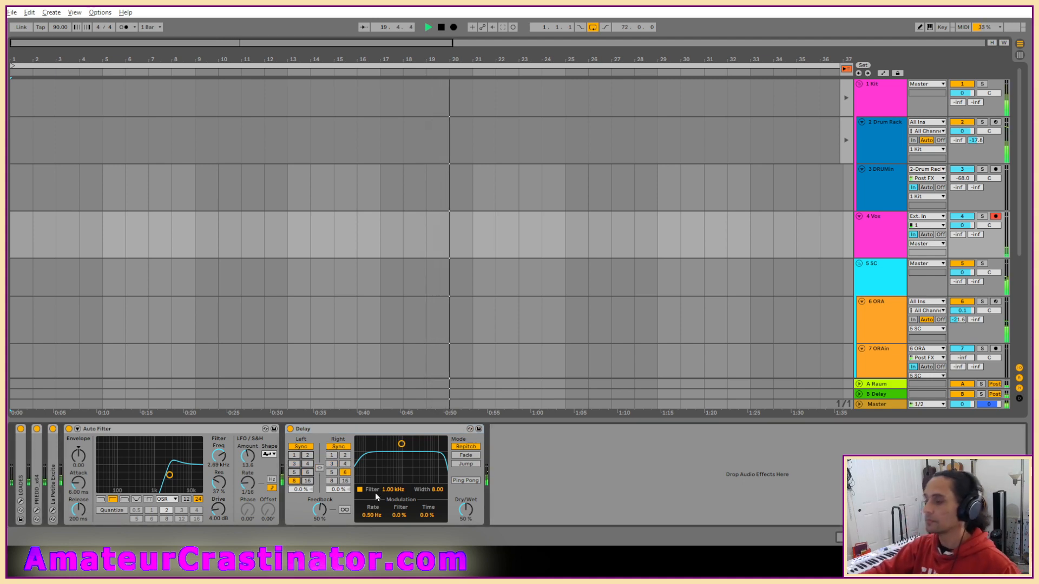
Set the Delay's feedback to 59% and dry/wet to 62%, and shape its filter to 1.10 kHz with a width of 5.20.
{"action": "left_click_drag", "start_coordinate": [319, 510], "coordinate": [319, 501]}
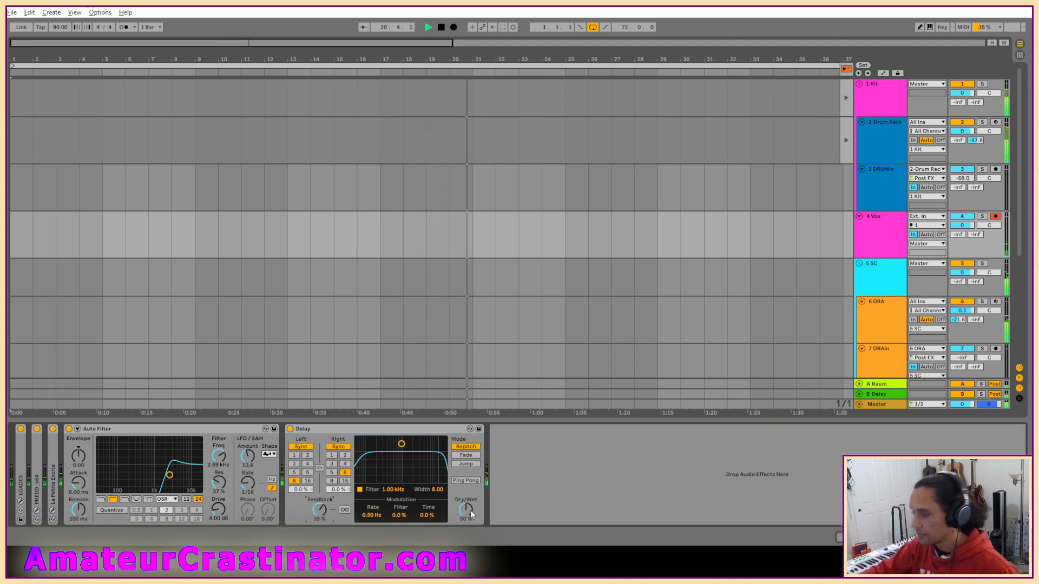
{"action": "left_click_drag", "start_coordinate": [471, 514], "coordinate": [471, 507]}
{"action": "left_click_drag", "start_coordinate": [401, 444], "coordinate": [403, 458]}
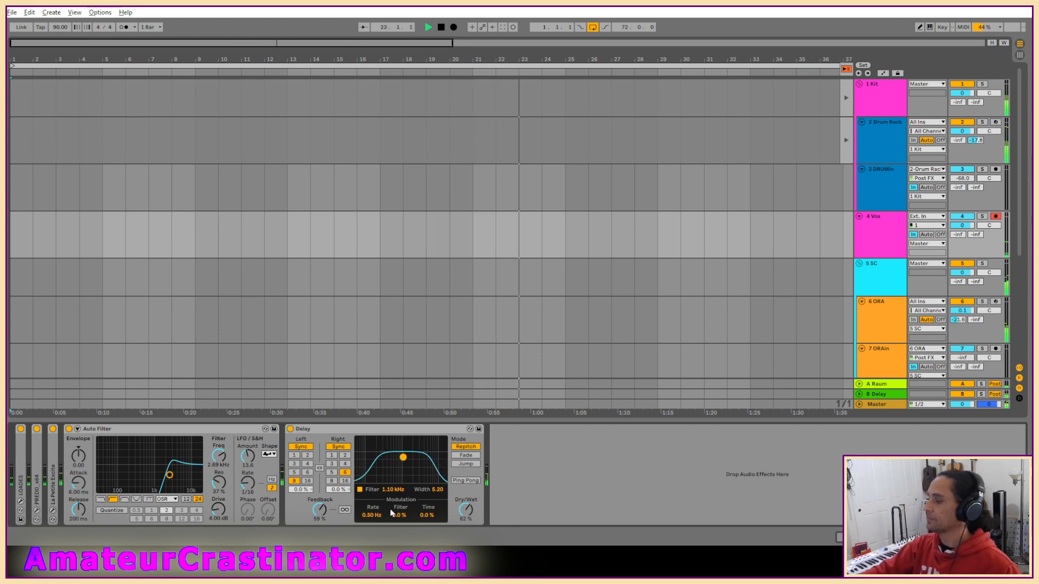
Set the Delay's modulation to a 0.17 Hz rate, 11% filter and 43% time, and raise dry/wet to 64%.
{"action": "left_click_drag", "start_coordinate": [372, 517], "coordinate": [372, 529]}
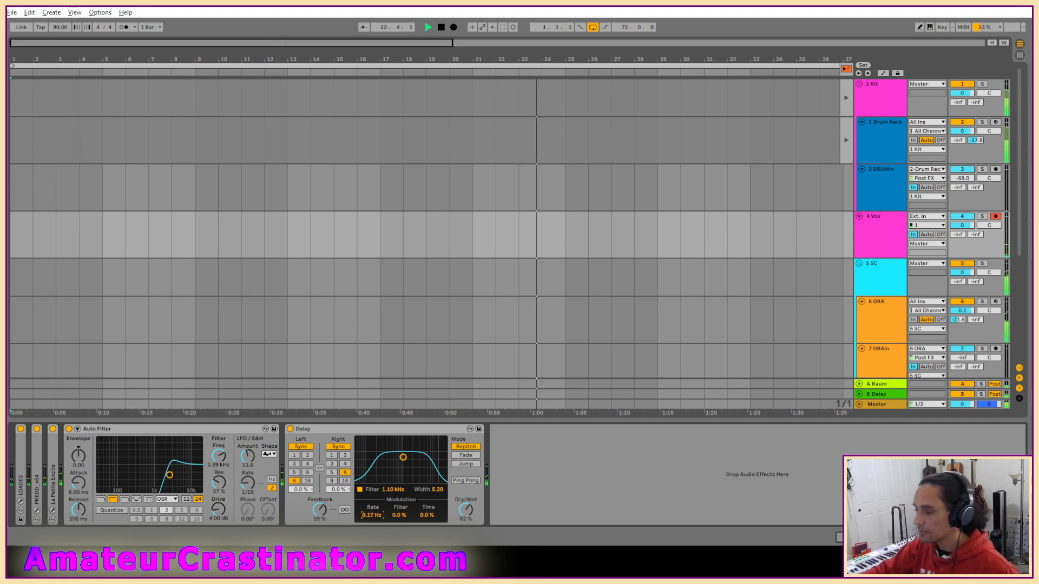
{"action": "left_click", "coordinate": [400, 516]}
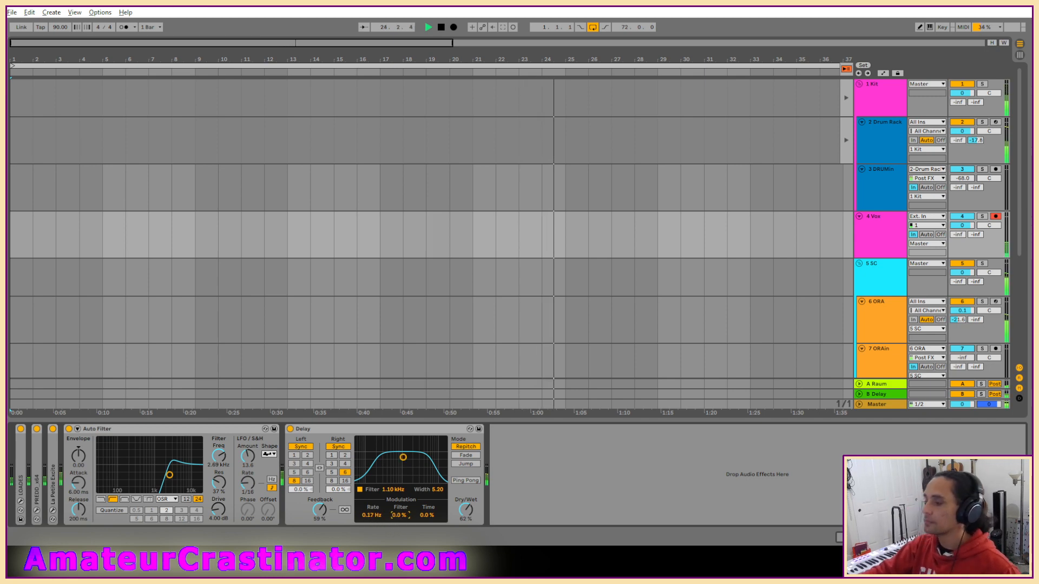
{"action": "mouse_move", "coordinate": [426, 517]}
{"action": "left_mouse_down"}
{"action": "mouse_move", "coordinate": [426, 506]}
{"action": "mouse_move", "coordinate": [399, 509]}
{"action": "mouse_move", "coordinate": [426, 511]}
{"action": "mouse_move", "coordinate": [427, 500]}
{"action": "left_mouse_up"}
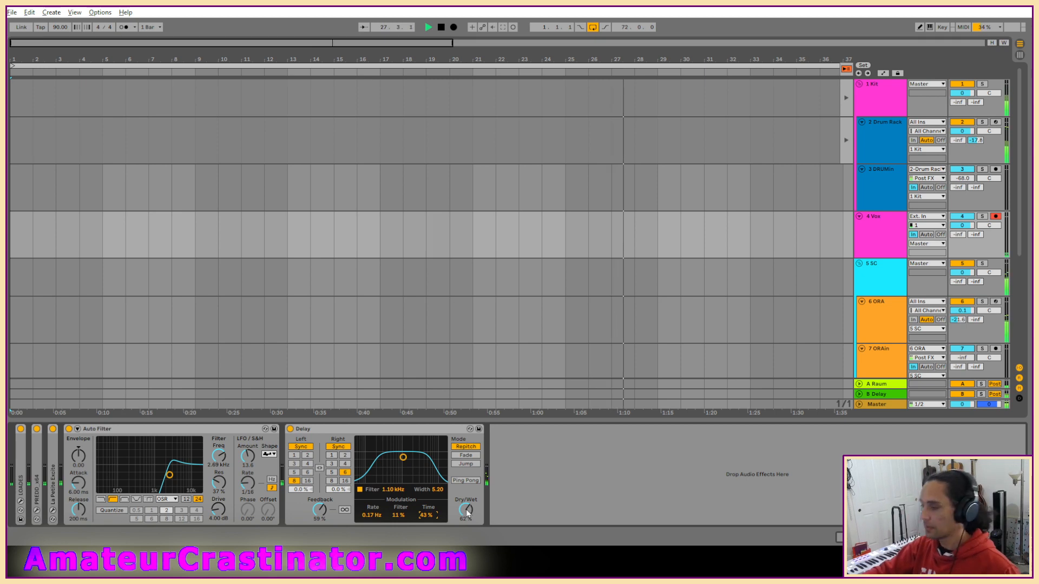
{"action": "left_click_drag", "start_coordinate": [468, 513], "coordinate": [468, 510]}
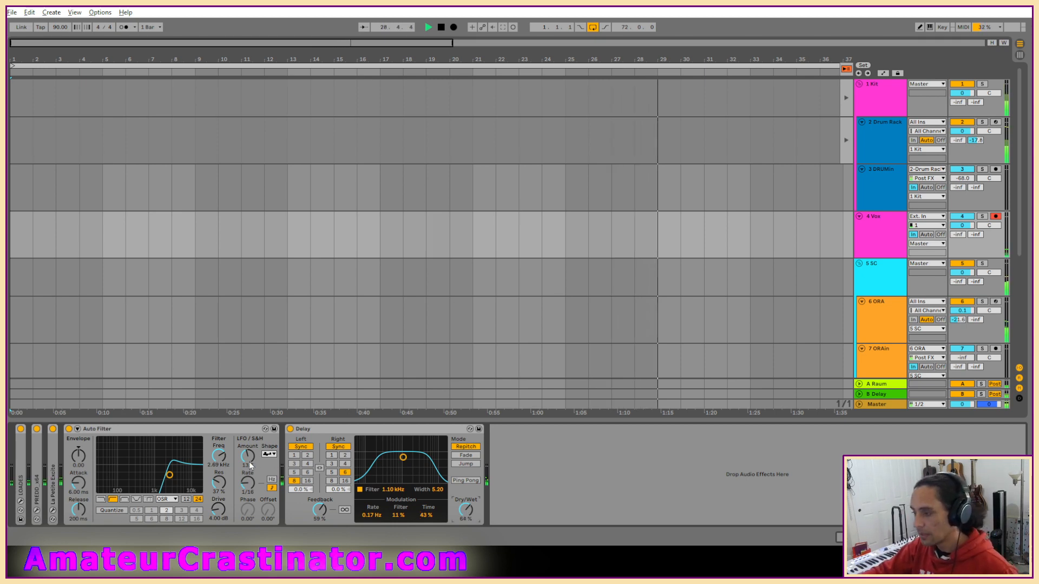
Raise the Auto Filter's frequency to 6.55 kHz and add the Glitch2 plug-in after the Delay on 4 Vox.
{"action": "left_click_drag", "start_coordinate": [218, 457], "coordinate": [219, 443]}
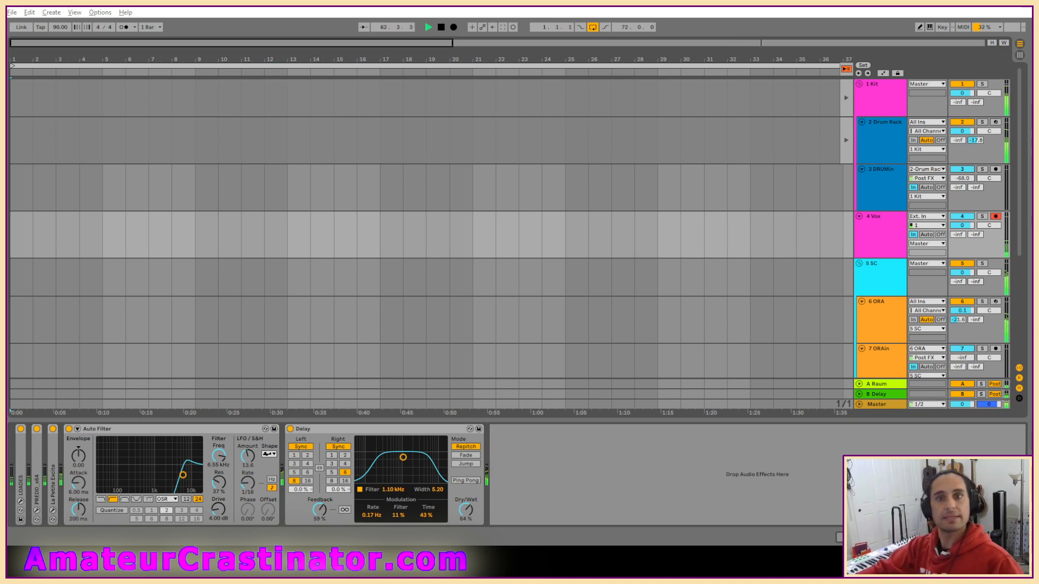
{"action": "key", "text": "ctrl+alt+p"}
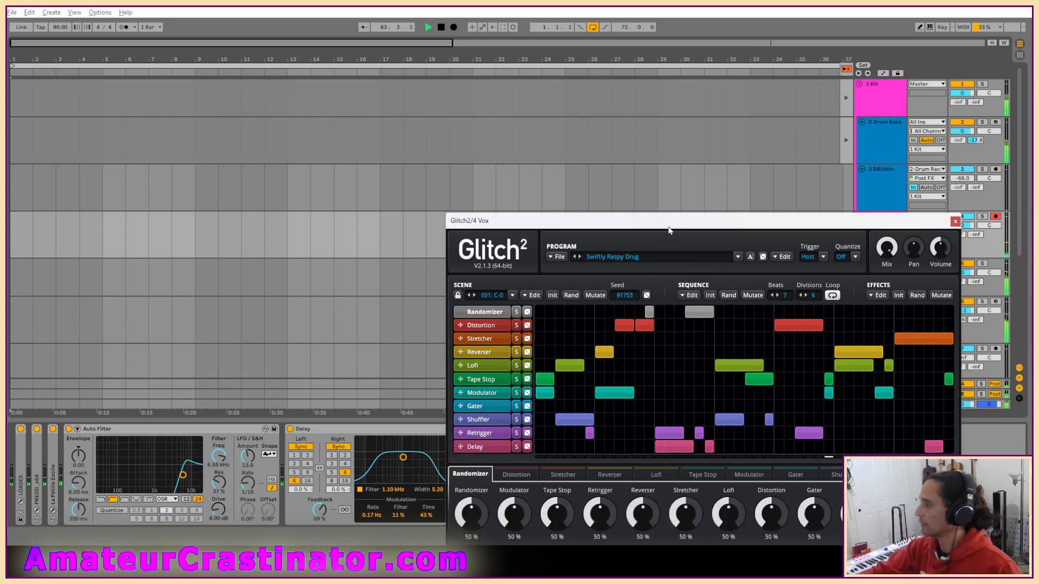
{"action": "left_click_drag", "start_coordinate": [669, 231], "coordinate": [451, 56]}
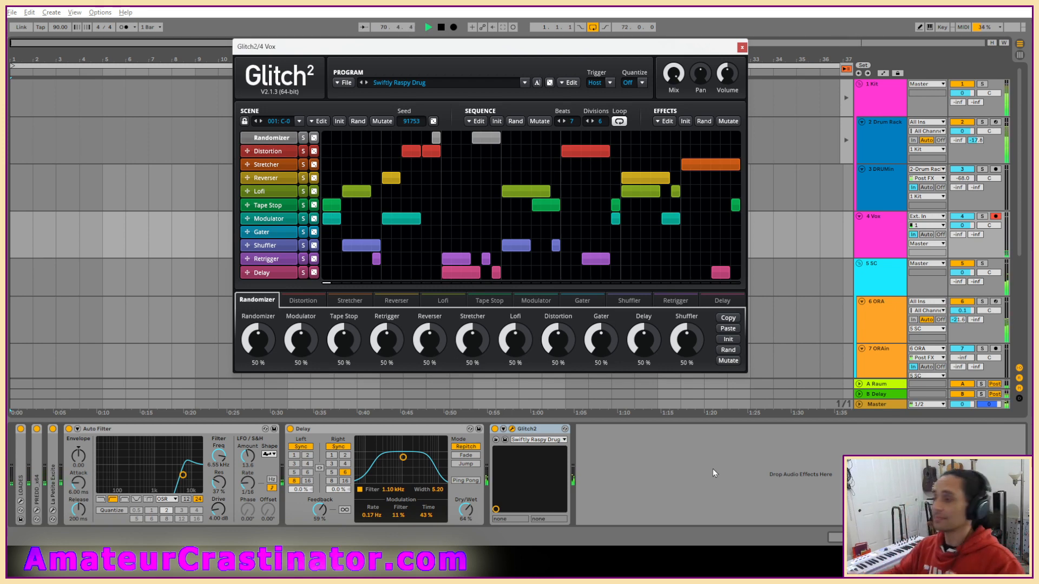
Initialize the Glitch2 sequence and set its length to 8 beats with 8 divisions.
{"action": "left_click", "coordinate": [497, 121]}
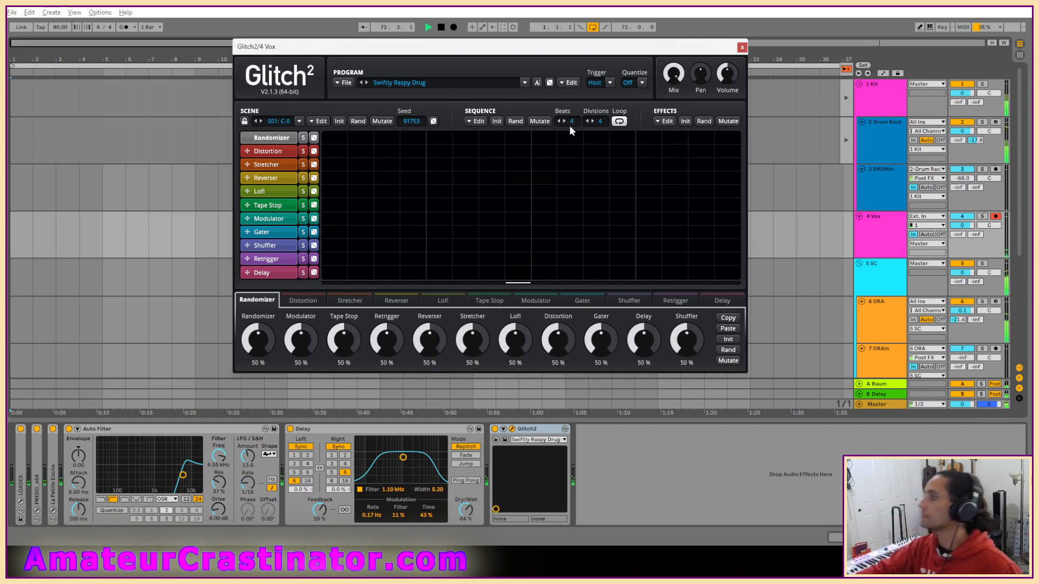
{"action": "left_click_drag", "start_coordinate": [573, 122], "coordinate": [572, 108]}
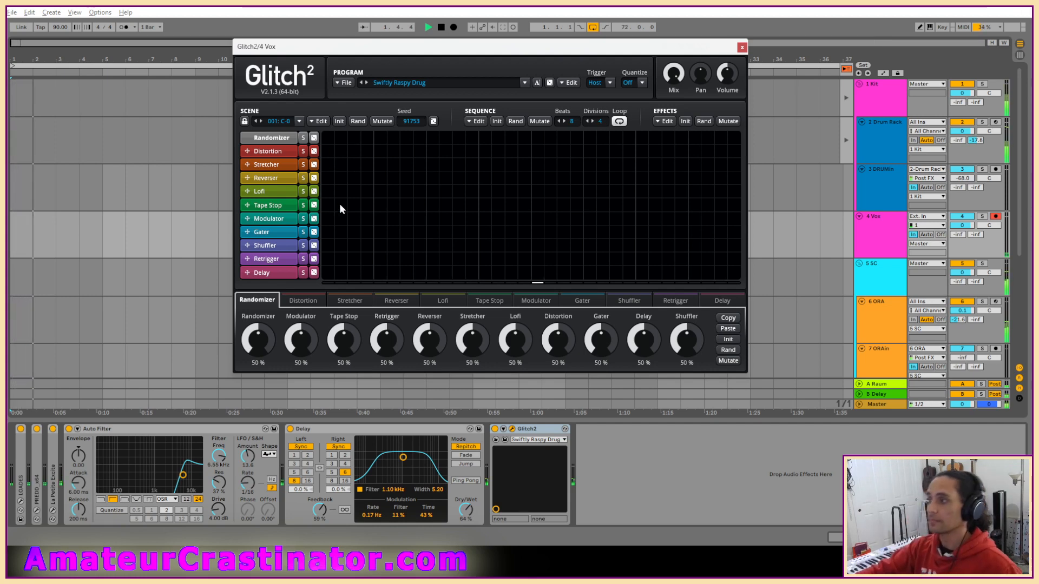
{"action": "left_click_drag", "start_coordinate": [599, 121], "coordinate": [601, 119]}
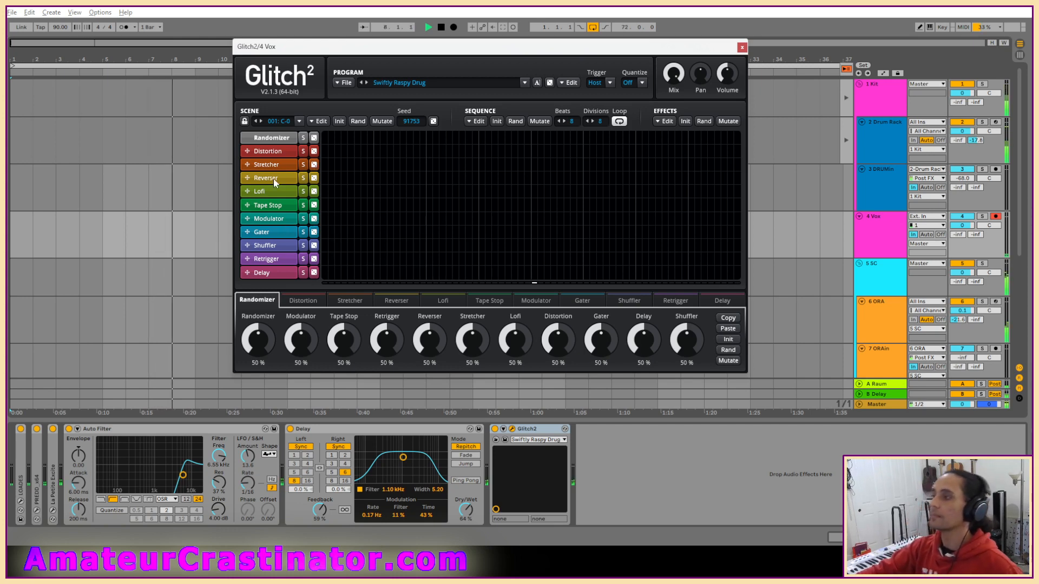
Fill the whole Shuffler lane with one block and set the Shuffler to Even timing with a 1/32nd maximum time.
{"action": "left_click_drag", "start_coordinate": [325, 249], "coordinate": [737, 249]}
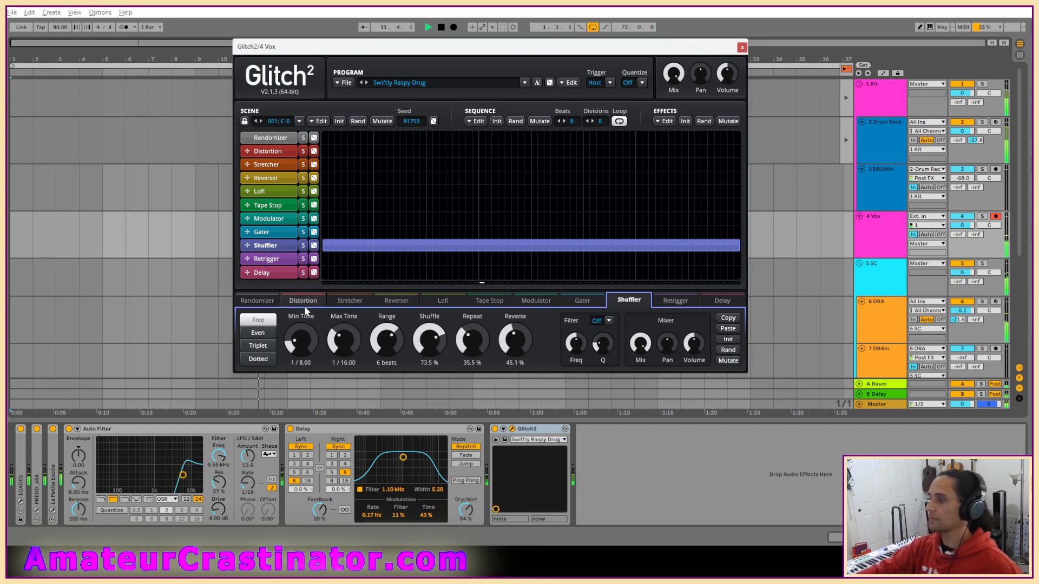
{"action": "left_click", "coordinate": [258, 333]}
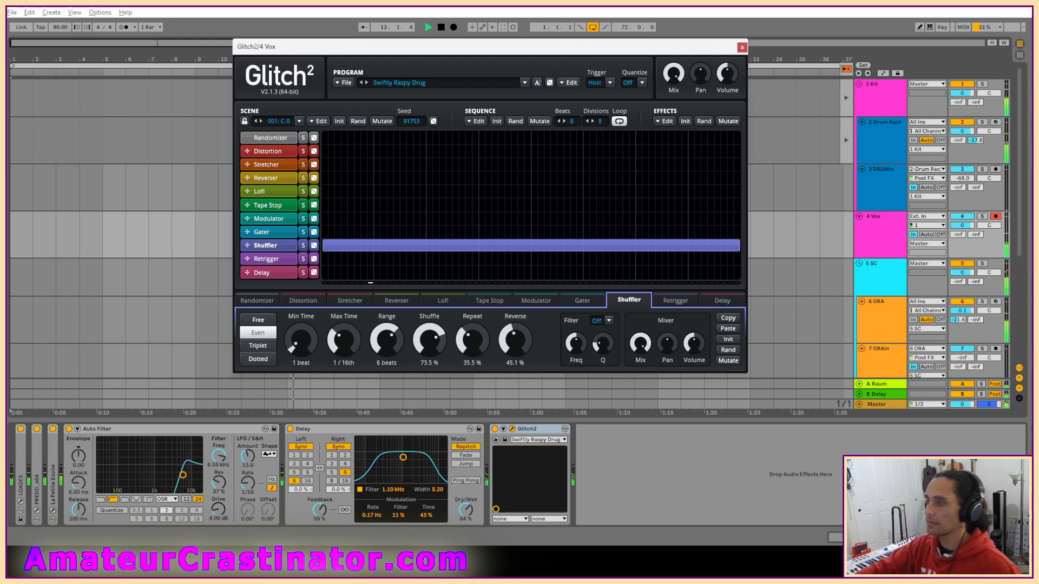
{"action": "left_click_drag", "start_coordinate": [345, 346], "coordinate": [345, 335]}
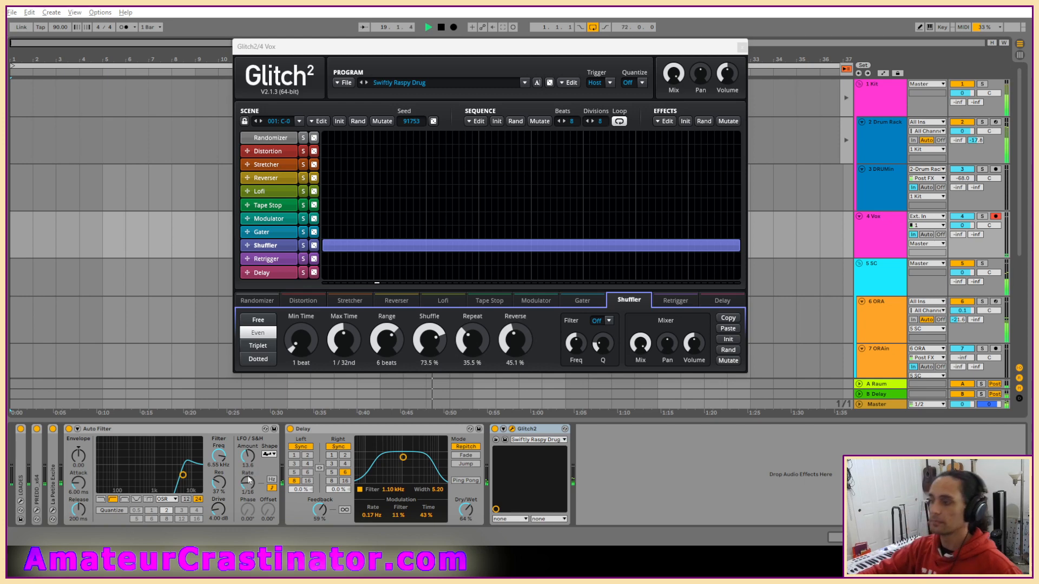
Raise the Auto Filter's LFO amount to 16.1 and add an EQ Eight after Glitch2 on 4 Vox.
{"action": "left_click_drag", "start_coordinate": [248, 458], "coordinate": [248, 449]}
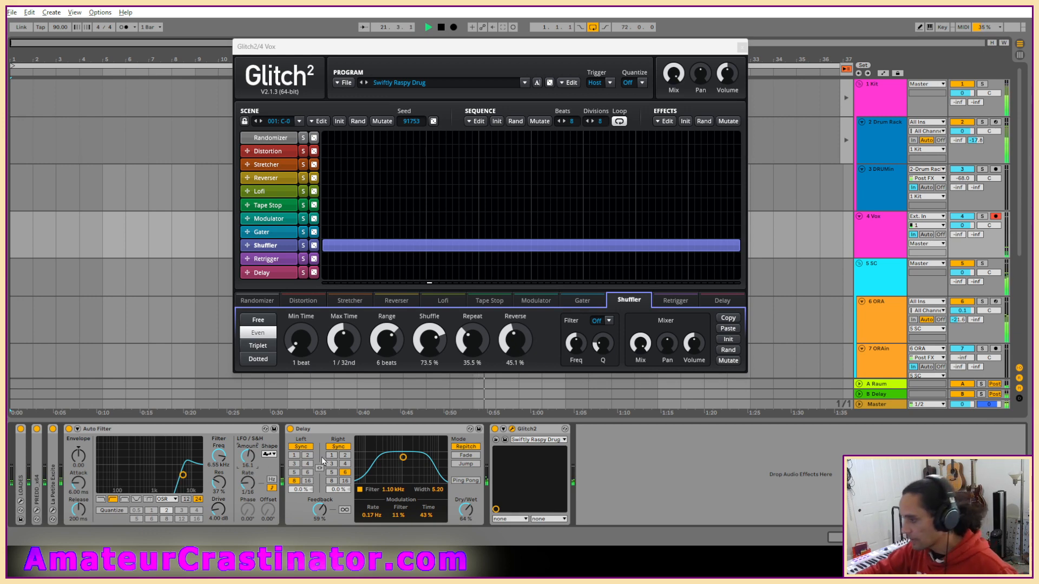
{"action": "left_click", "coordinate": [160, 430]}
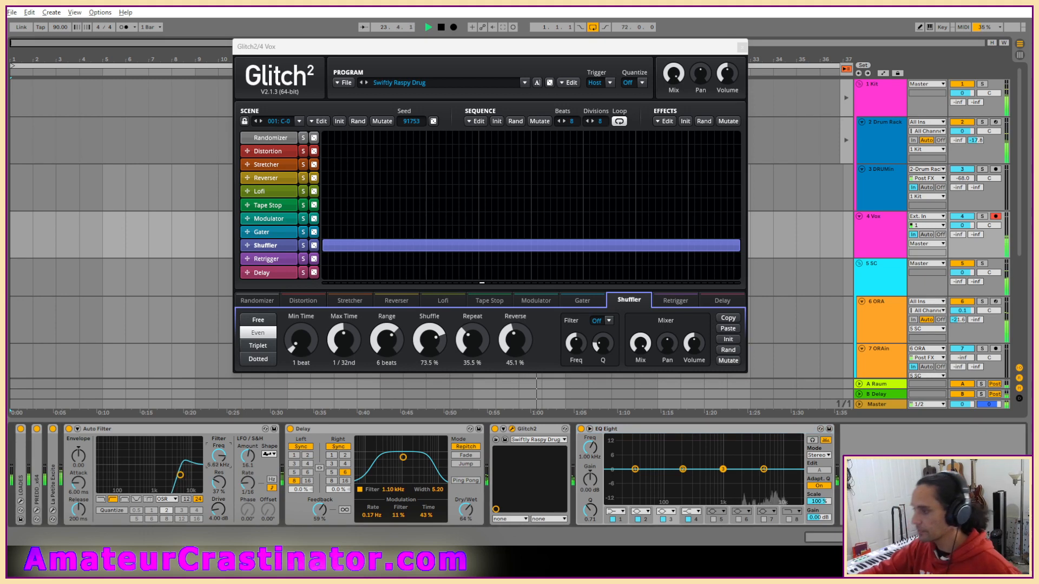
Lower the Auto Filter's frequency to 1.73 kHz and choose a different LFO waveform.
{"action": "left_click_drag", "start_coordinate": [218, 459], "coordinate": [219, 466]}
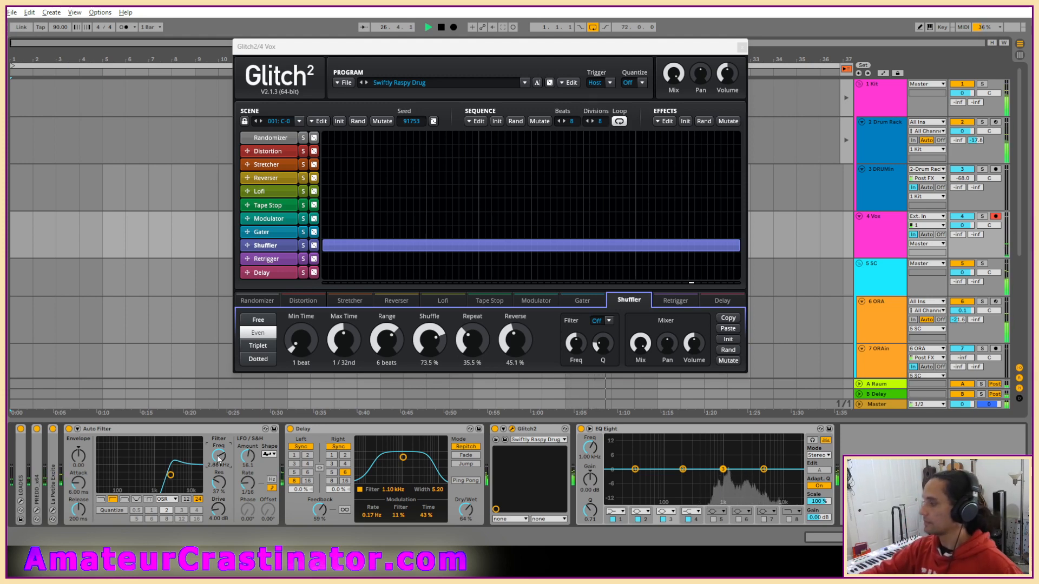
{"action": "left_click_drag", "start_coordinate": [219, 457], "coordinate": [218, 492]}
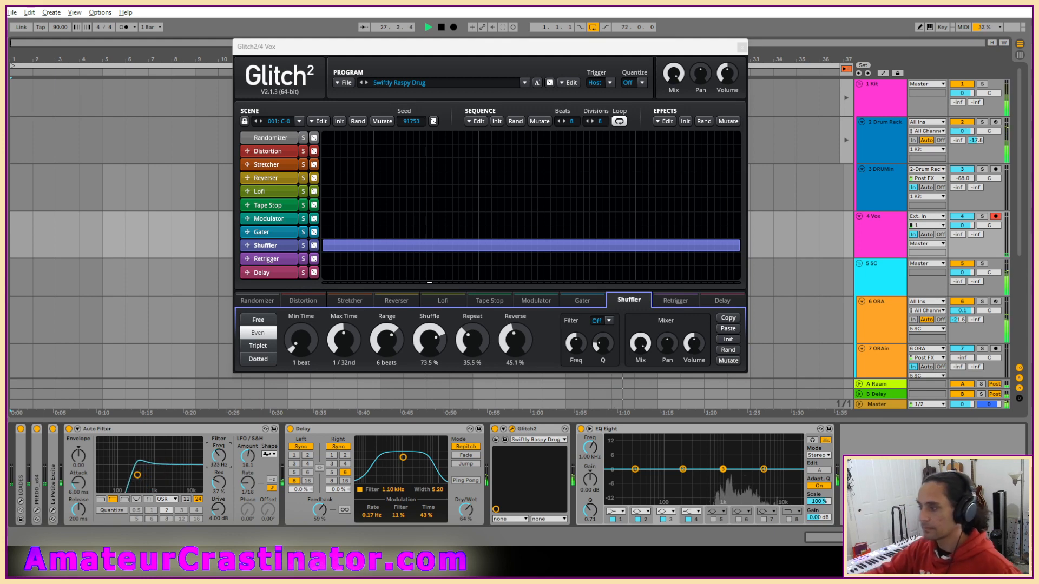
{"action": "left_click", "coordinate": [269, 454]}
{"action": "left_click", "coordinate": [269, 462]}
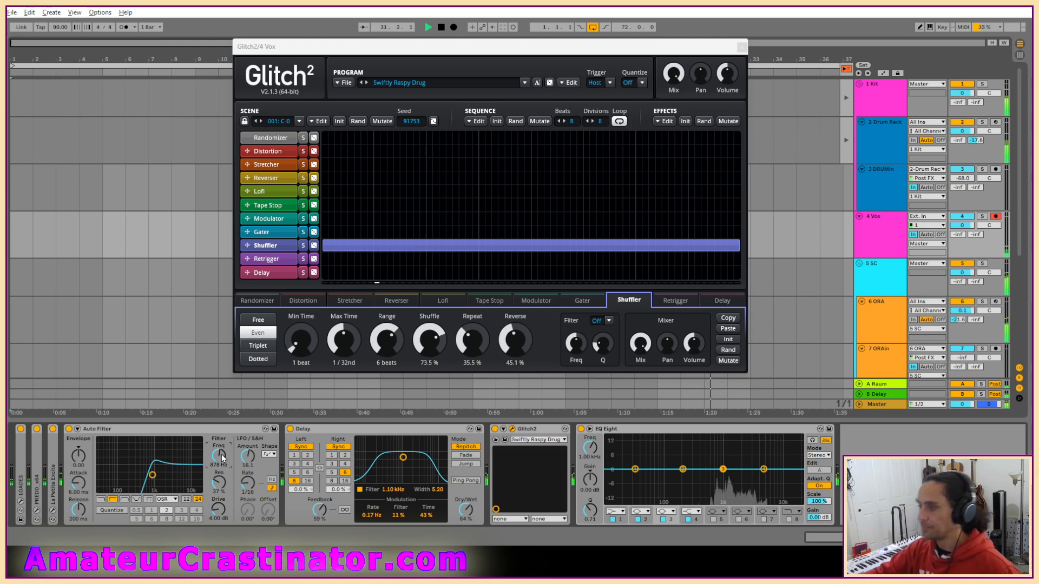
Set the Auto Filter's frequency to 1.68 kHz and its resonance to 29%.
{"action": "left_click_drag", "start_coordinate": [223, 459], "coordinate": [223, 447]}
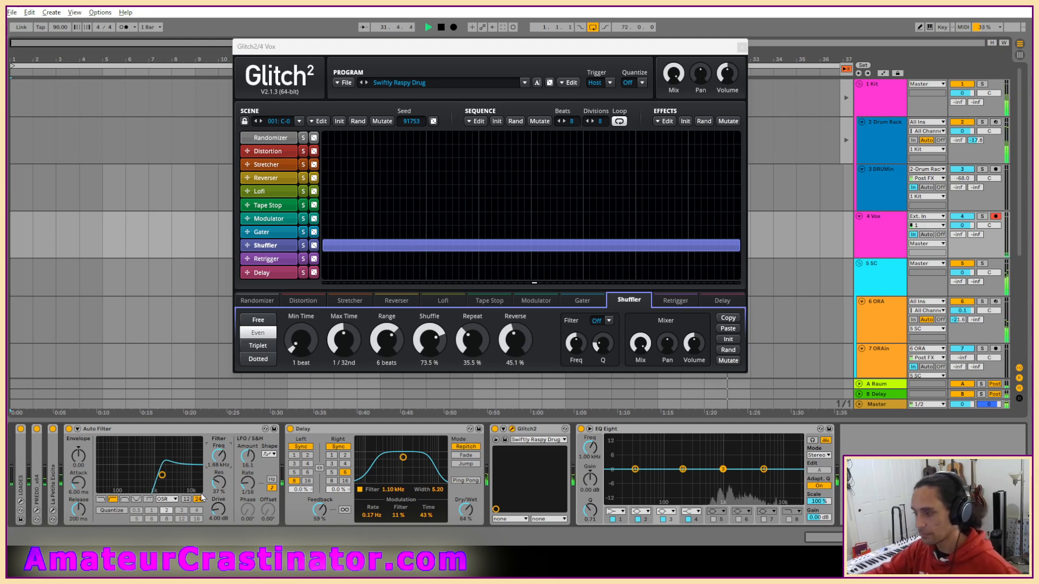
{"action": "left_click_drag", "start_coordinate": [219, 483], "coordinate": [218, 490]}
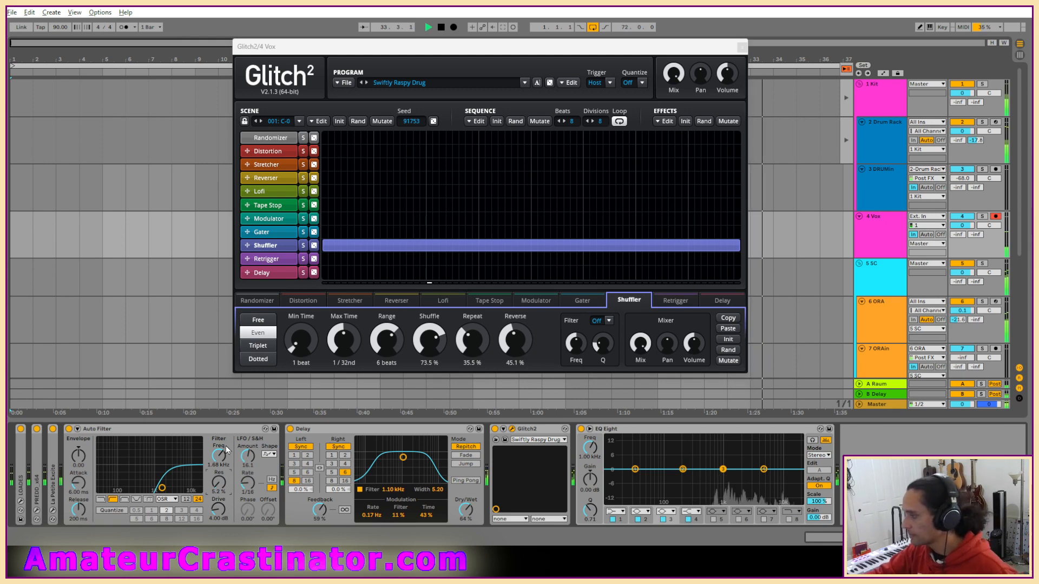
{"action": "left_click_drag", "start_coordinate": [219, 483], "coordinate": [218, 475]}
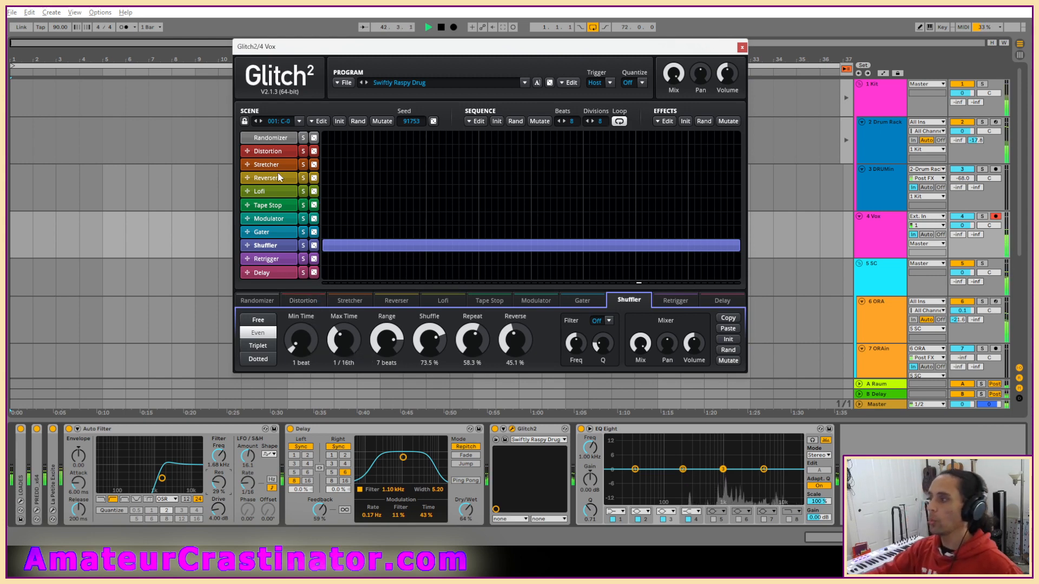
Randomize the Randomizer and Modulator sequences in Glitch2 and raise the Modulator's frequency to about 890 Hz.
{"action": "left_click", "coordinate": [285, 139]}
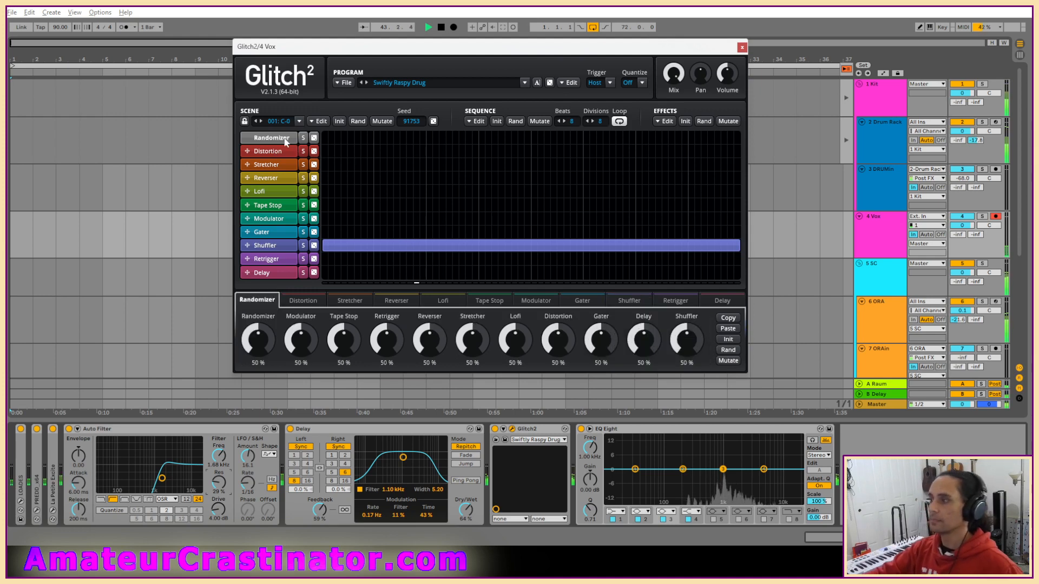
{"action": "left_click", "coordinate": [314, 138]}
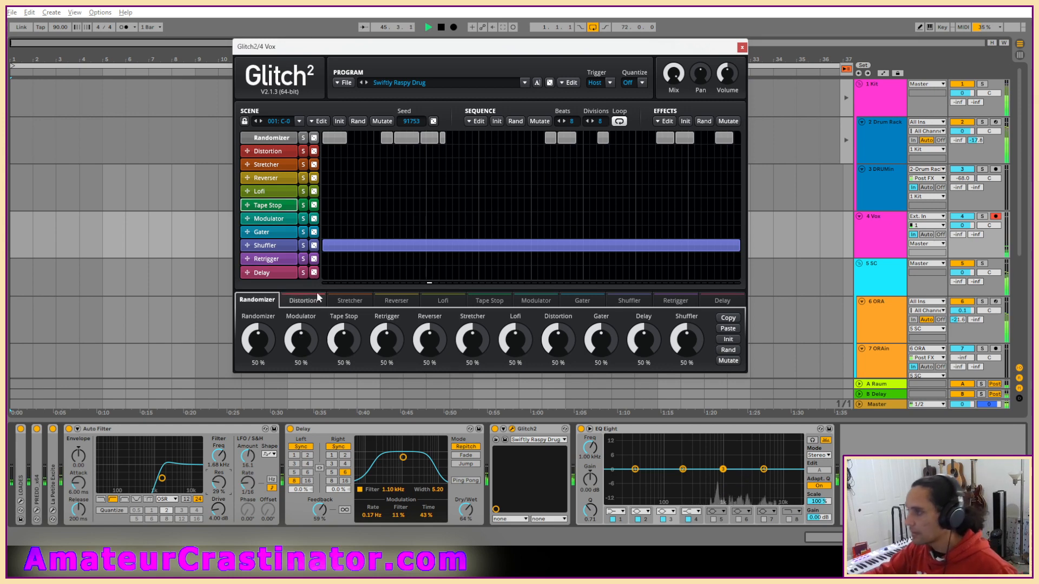
{"action": "left_click", "coordinate": [271, 218]}
{"action": "left_click", "coordinate": [314, 220]}
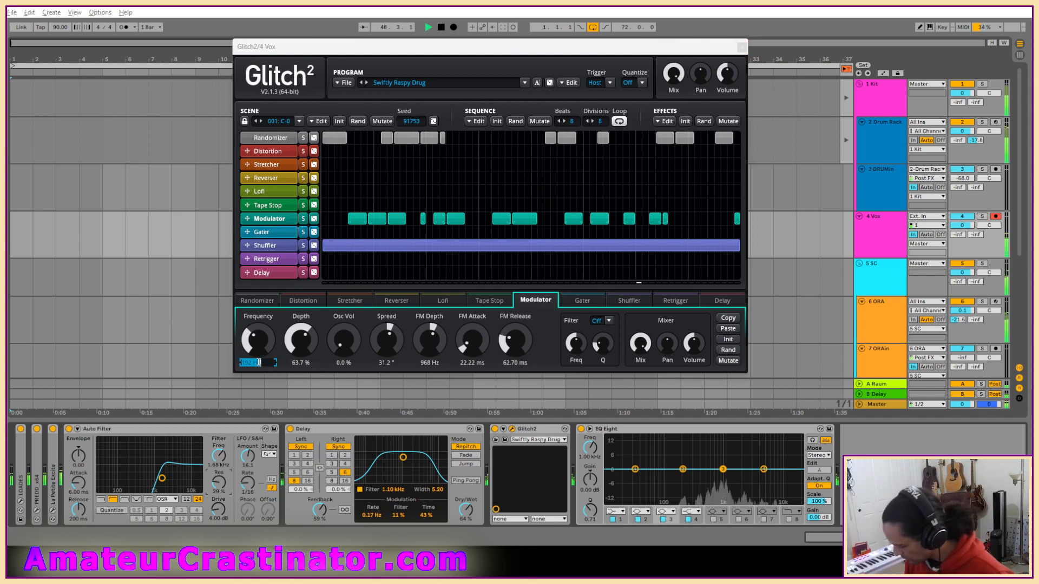
{"action": "type", "text": "93"}
{"action": "key", "text": "Return"}
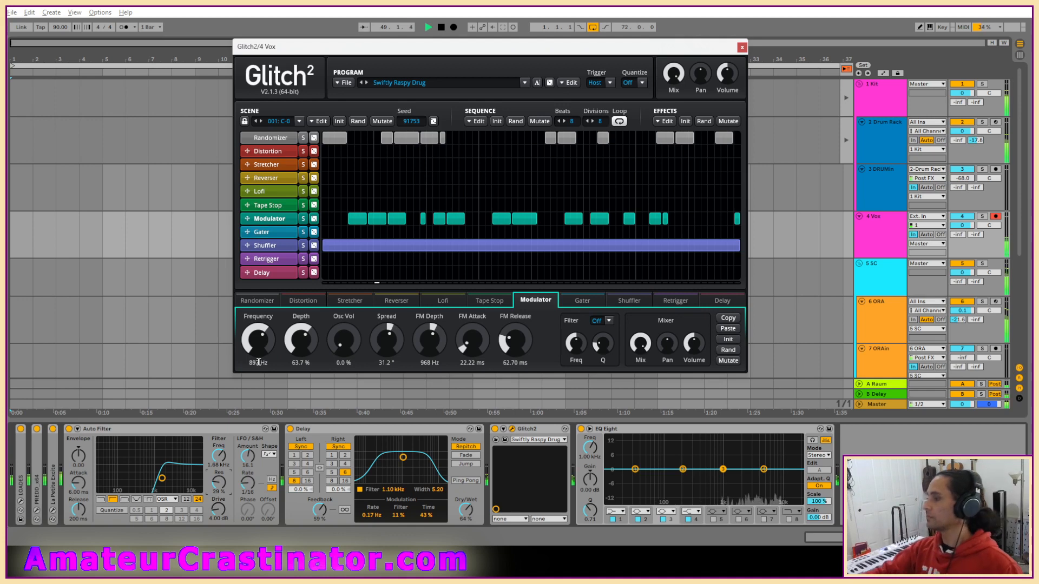
Raise the Glitch2 Modulator's depth to 73.7% and move Glitch2 ahead of Delay in the 4 Vox device chain.
{"action": "left_click_drag", "start_coordinate": [300, 348], "coordinate": [304, 343]}
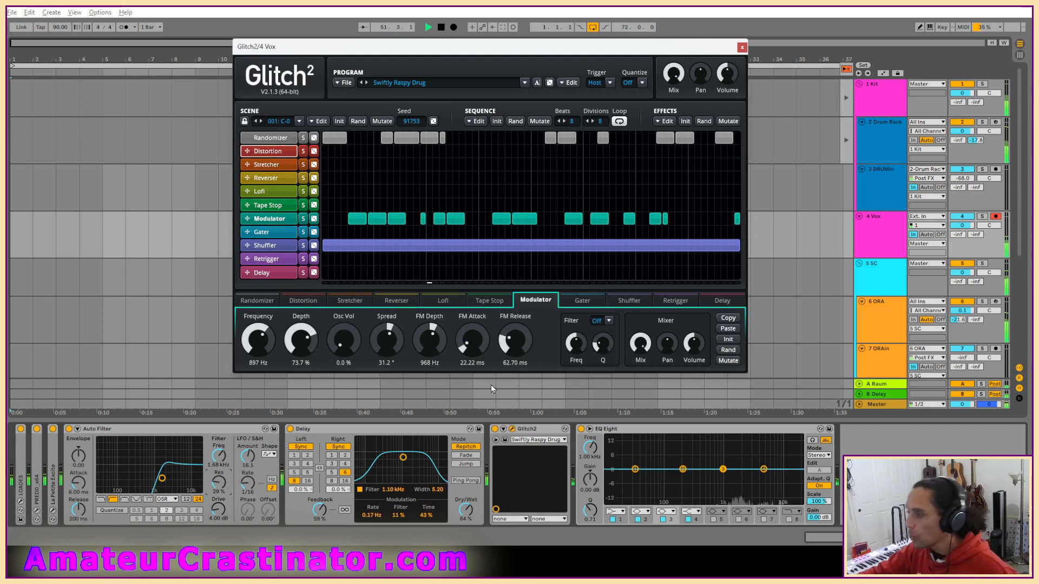
{"action": "left_click", "coordinate": [536, 430]}
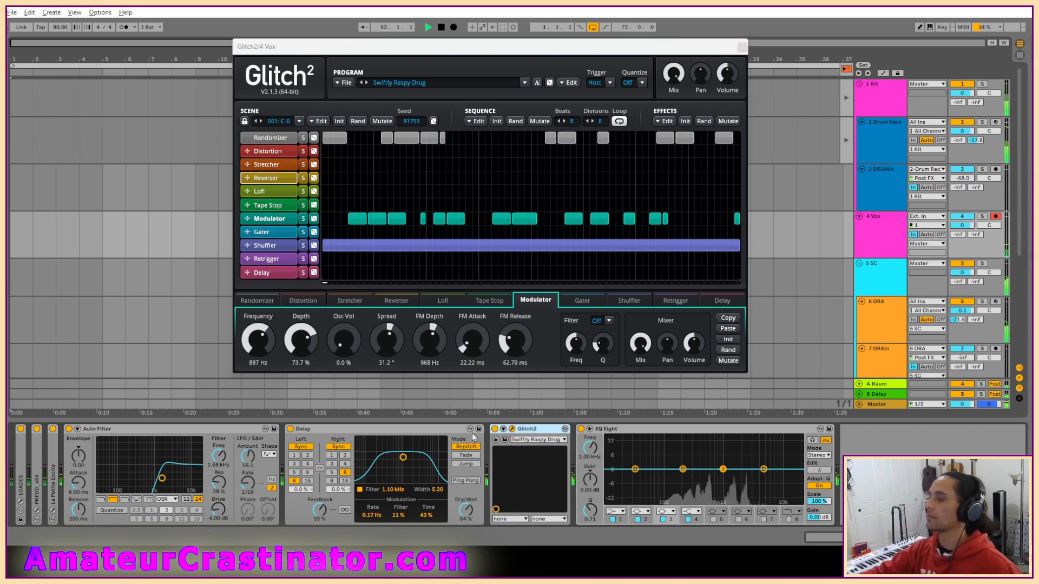
{"action": "left_click_drag", "start_coordinate": [472, 433], "coordinate": [298, 431]}
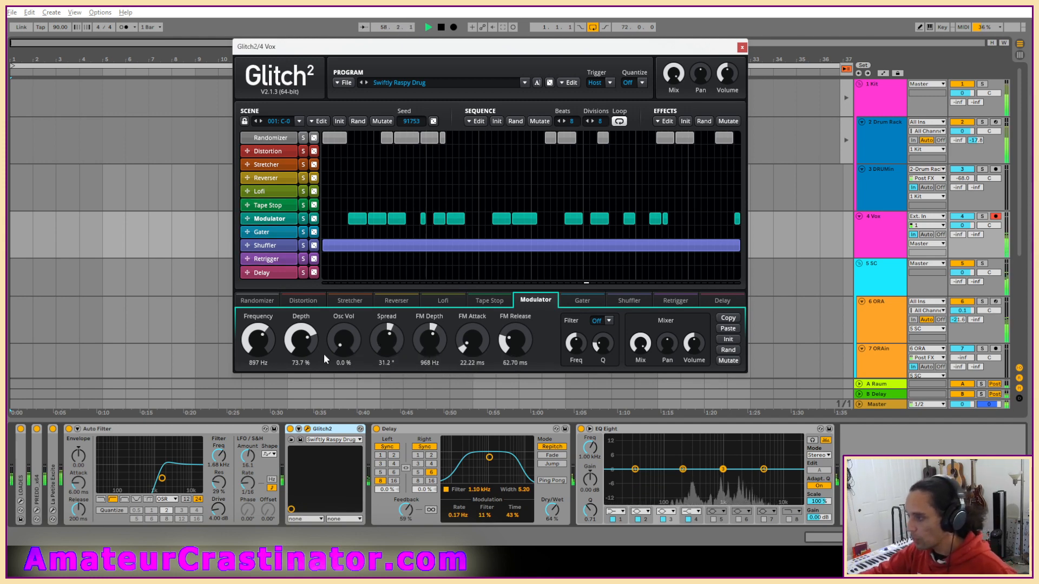
Set the Modulator's FM Depth to 897 Hz, FM Attack to 42.18 ms and FM Release to 95.63 ms.
{"action": "double_click", "coordinate": [429, 363]}
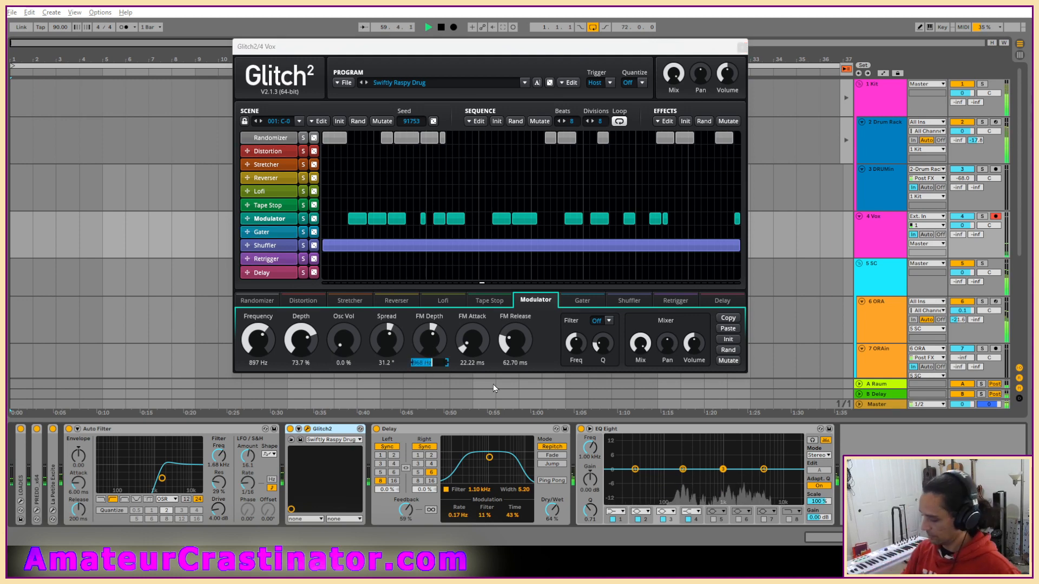
{"action": "type", "text": "897"}
{"action": "key", "text": "Return"}
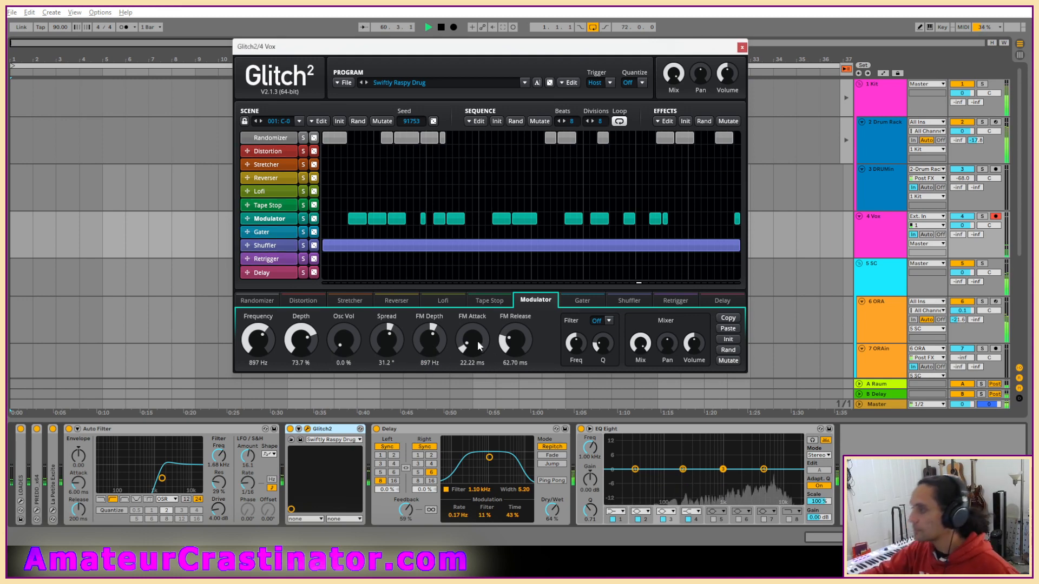
{"action": "left_click_drag", "start_coordinate": [478, 339], "coordinate": [477, 327]}
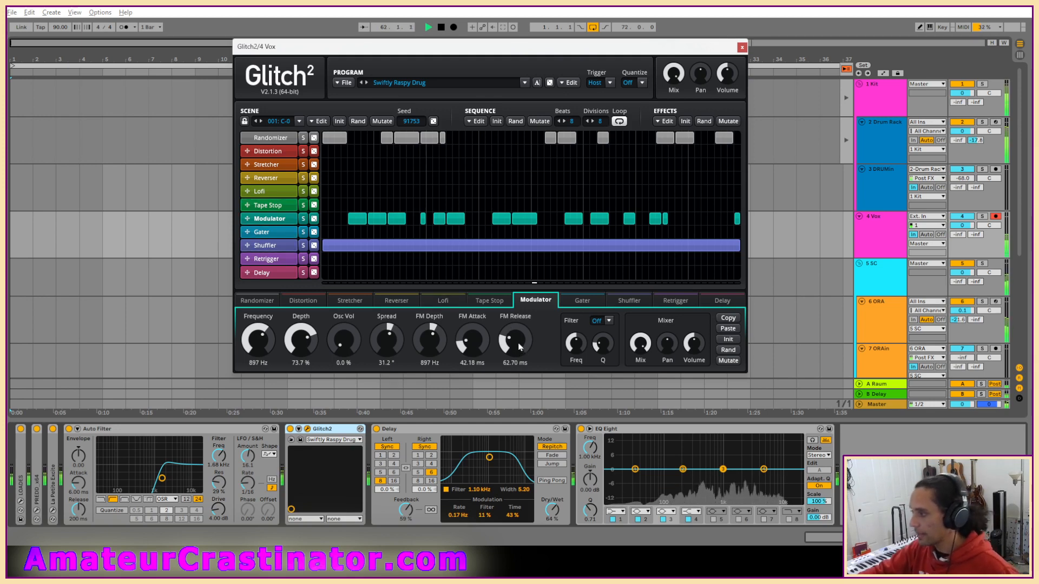
{"action": "scroll", "coordinate": [516, 340], "scroll_direction": "up", "scroll_amount": 3}
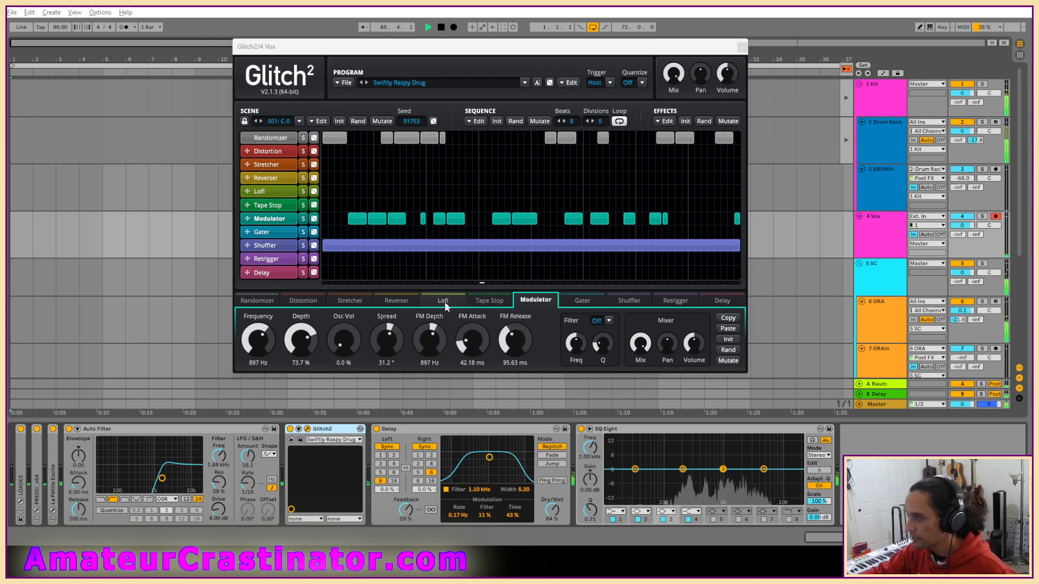
Set the Modulator's FM Depth to 1790 Hz.
{"action": "double_click", "coordinate": [424, 362]}
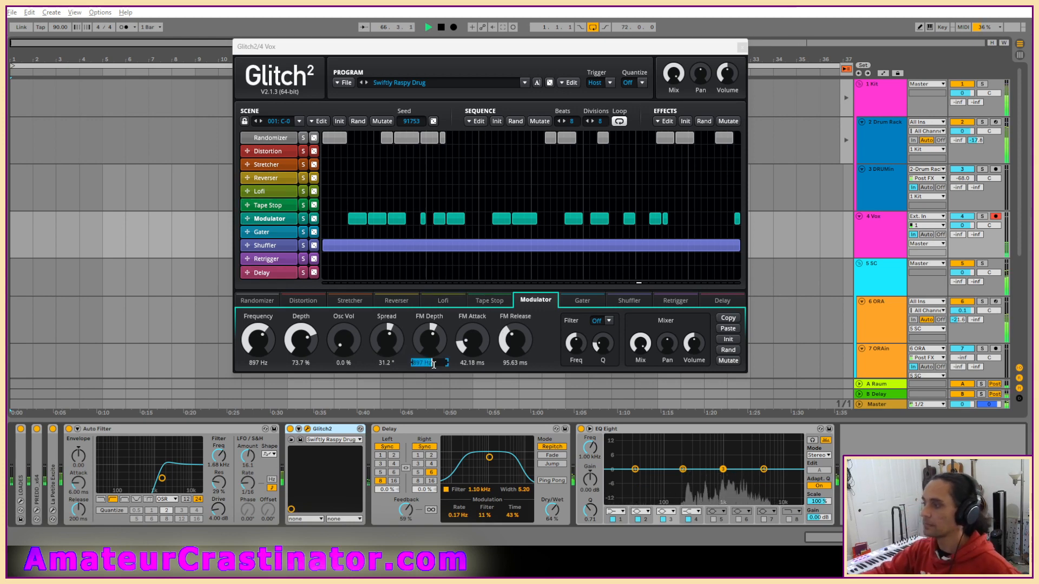
{"action": "type", "text": "1790"}
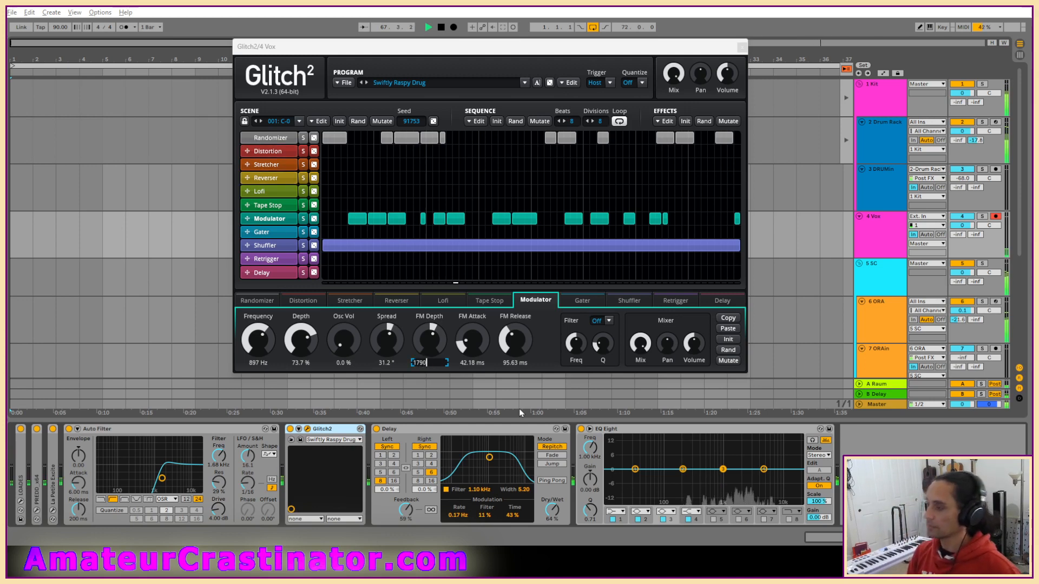
{"action": "key", "text": "Return"}
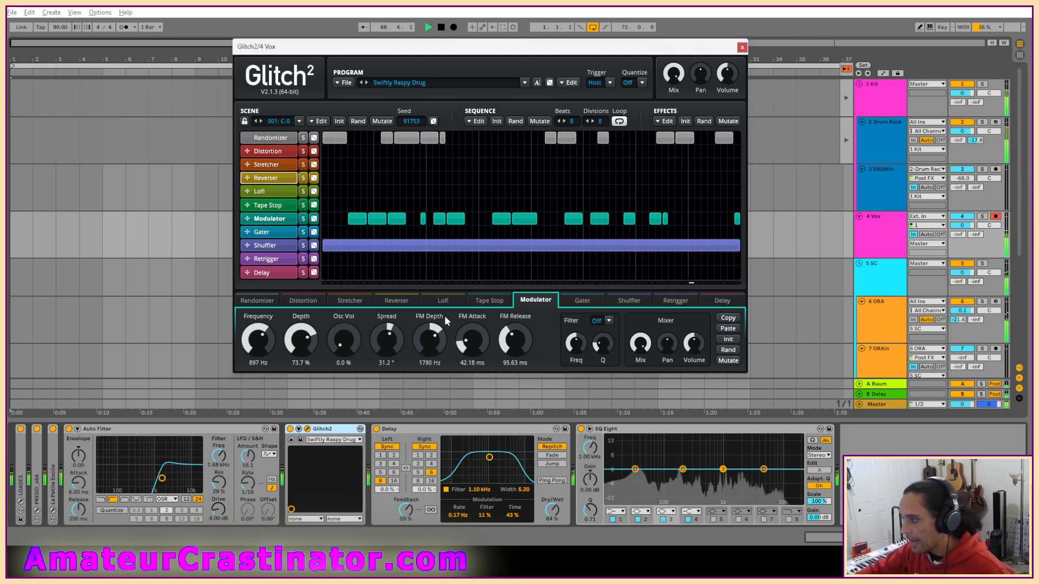
{"action": "left_click_drag", "start_coordinate": [387, 345], "coordinate": [388, 344]}
Switch Glitch2's Distortion to Razor with Drive at 37.3%, Tone at 58.6%, Wet at 38.7% and Dry at 19.8%.
{"action": "left_click", "coordinate": [275, 150]}
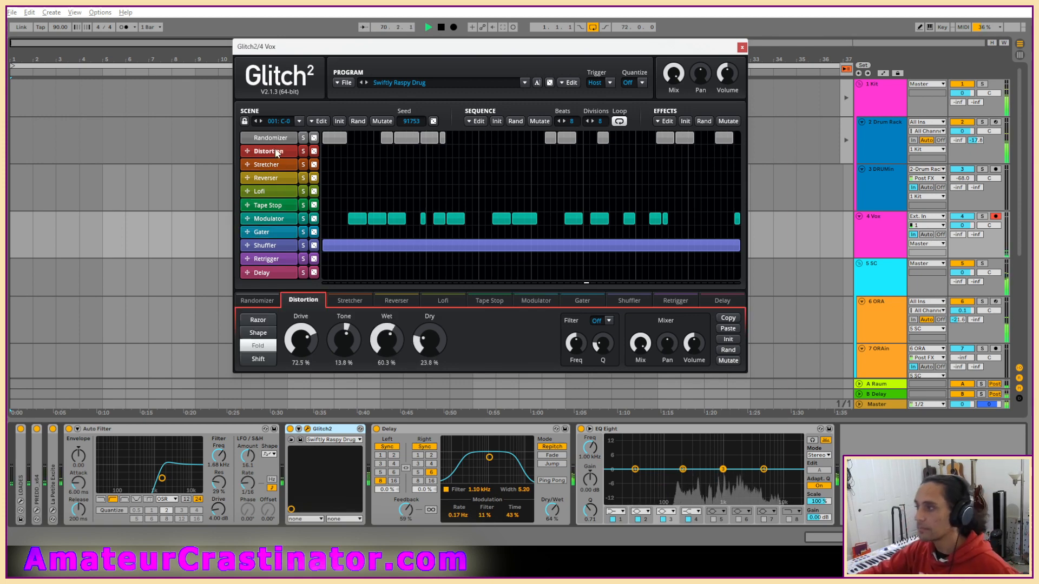
{"action": "left_click_drag", "start_coordinate": [314, 341], "coordinate": [314, 357]}
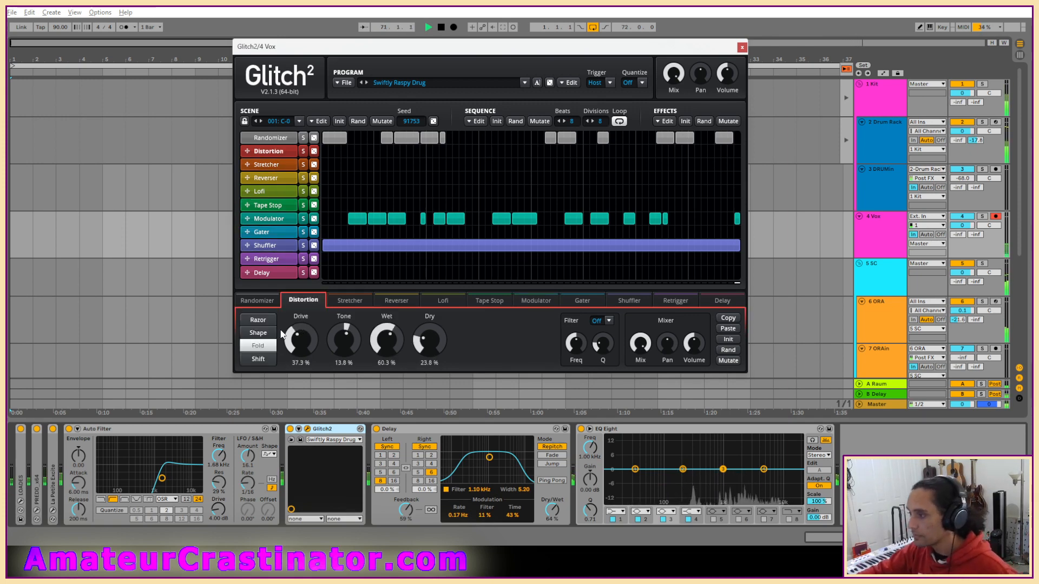
{"action": "left_click", "coordinate": [266, 321]}
{"action": "left_click_drag", "start_coordinate": [386, 340], "coordinate": [426, 341]}
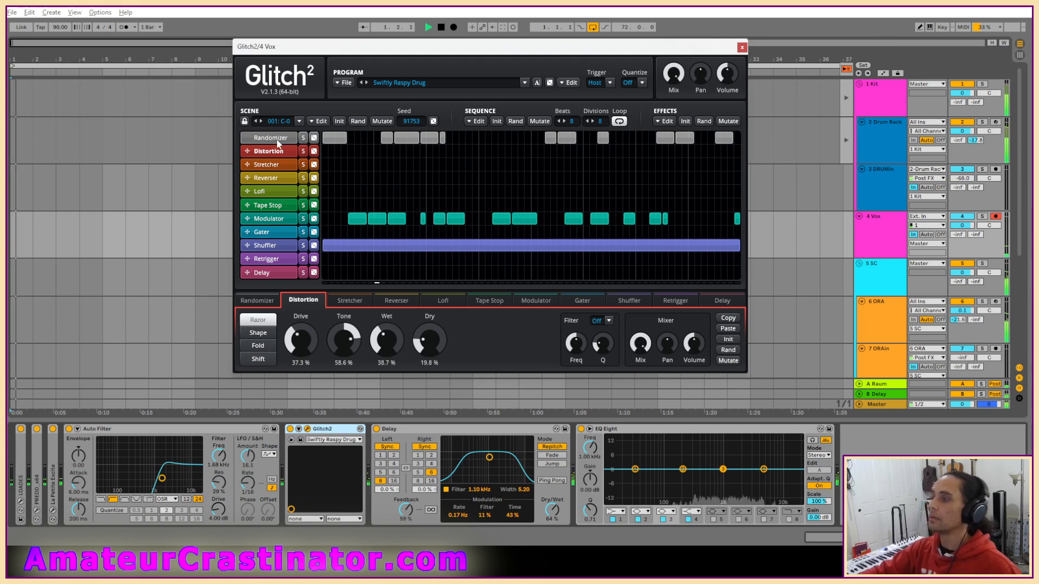
In the Glitch2 Randomizer, set Retrigger, Gater, Delay and Shuffler to 0%, Modulator to 42% and Tape Stop to 22%.
{"action": "left_click", "coordinate": [257, 300]}
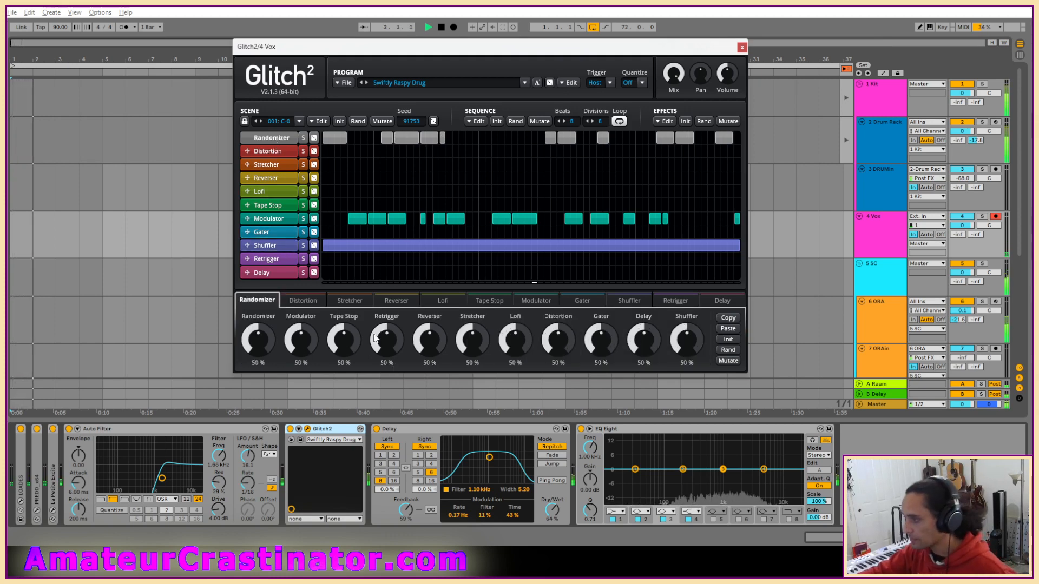
{"action": "left_click_drag", "start_coordinate": [387, 341], "coordinate": [386, 400]}
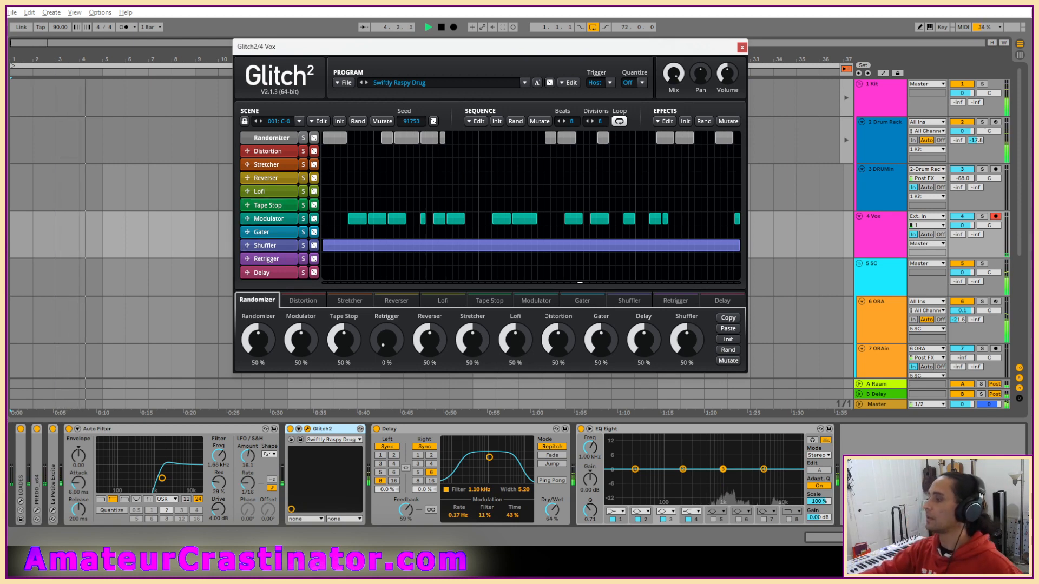
{"action": "left_click_drag", "start_coordinate": [596, 344], "coordinate": [595, 401]}
{"action": "left_click_drag", "start_coordinate": [643, 340], "coordinate": [644, 401]}
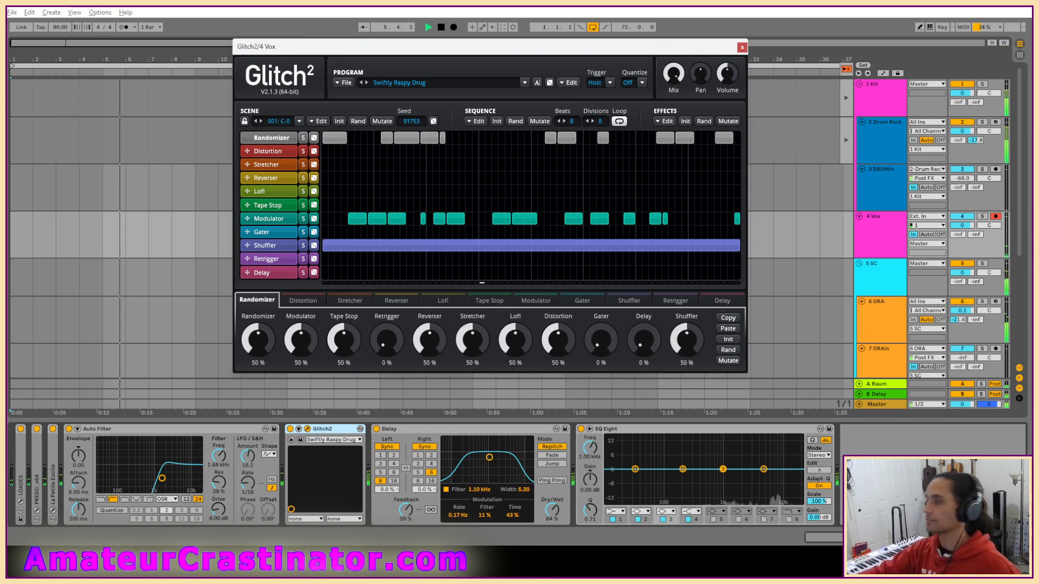
{"action": "left_click_drag", "start_coordinate": [686, 345], "coordinate": [686, 400]}
{"action": "left_click_drag", "start_coordinate": [305, 346], "coordinate": [337, 359]}
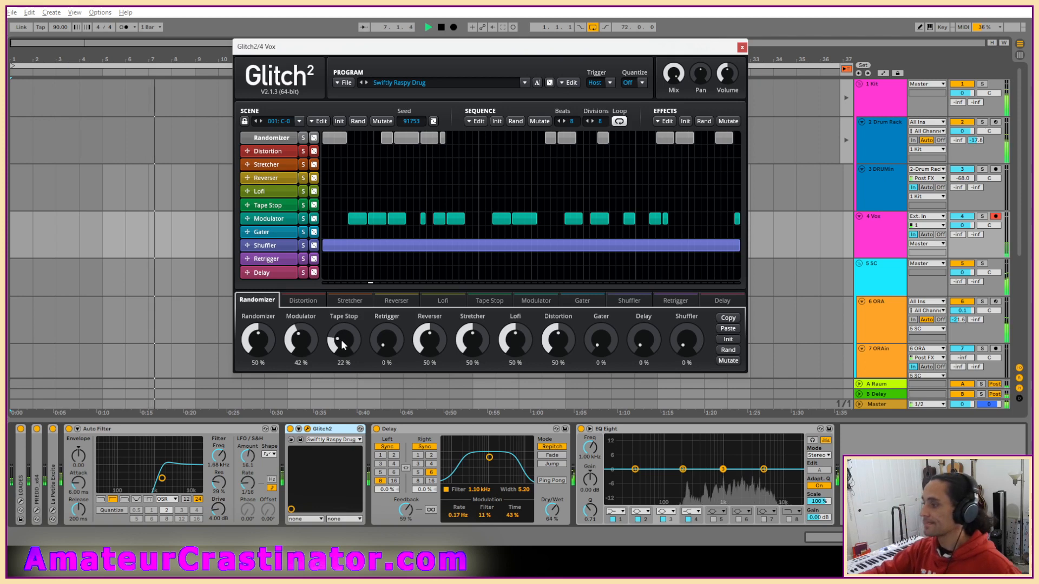
Set Glitch2's Tape Stop to Dotted timing, Start / Stop mode and a Slow Down of 1/32nd.
{"action": "left_click", "coordinate": [271, 206]}
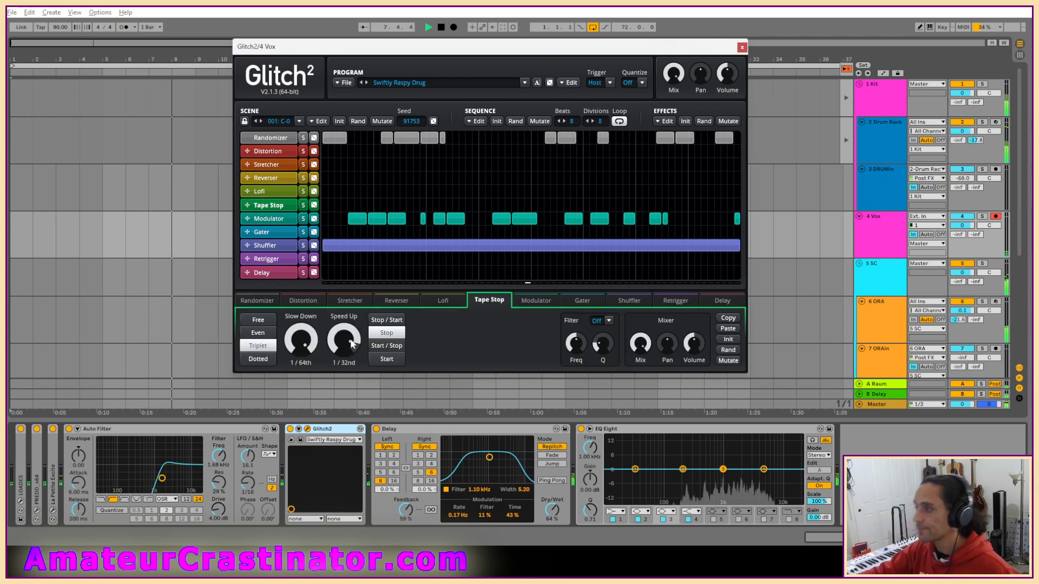
{"action": "left_click", "coordinate": [387, 359]}
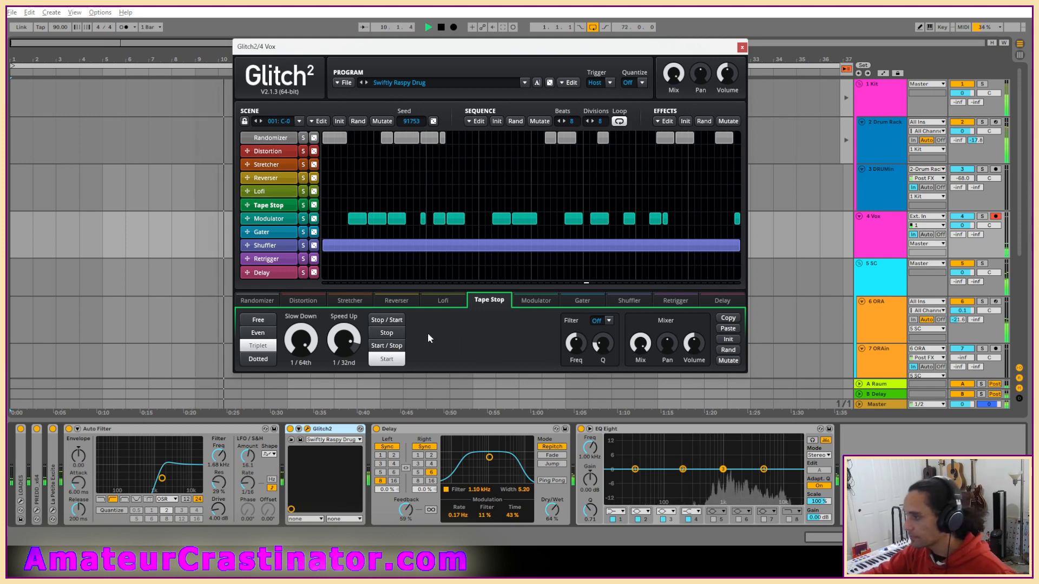
{"action": "left_click", "coordinate": [258, 333]}
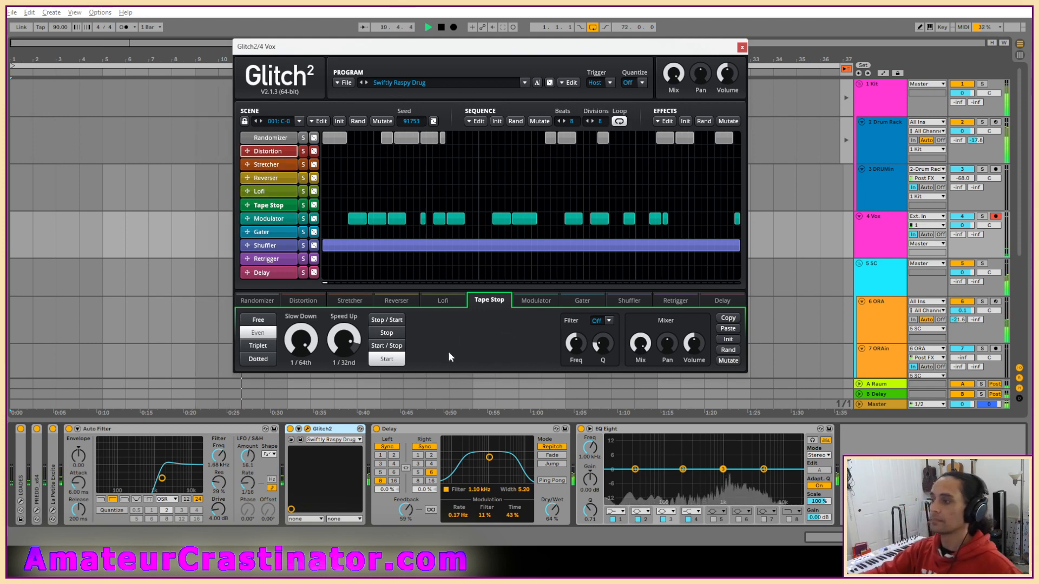
{"action": "left_click", "coordinate": [256, 359]}
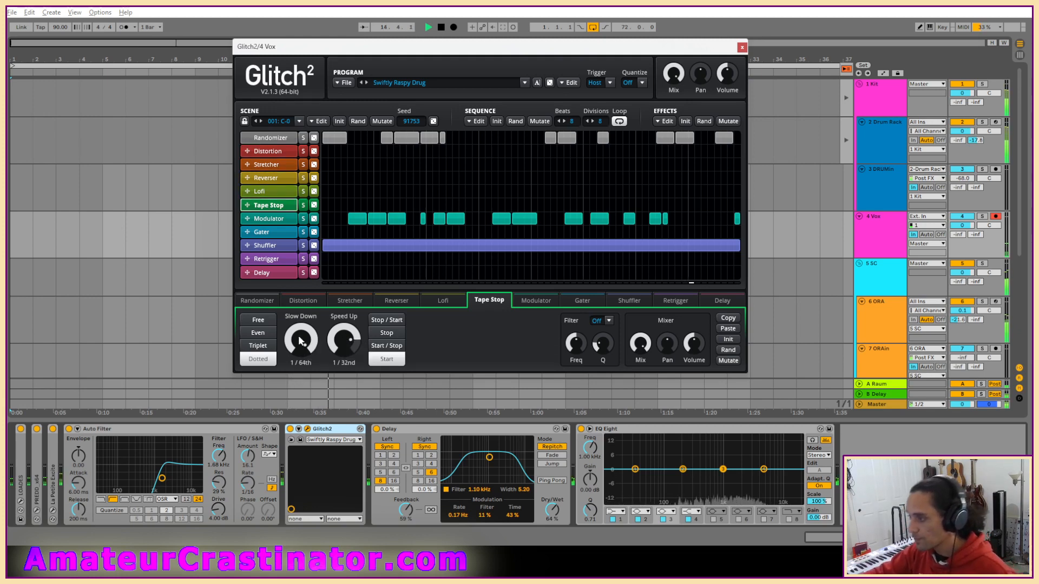
{"action": "left_click_drag", "start_coordinate": [301, 341], "coordinate": [301, 352]}
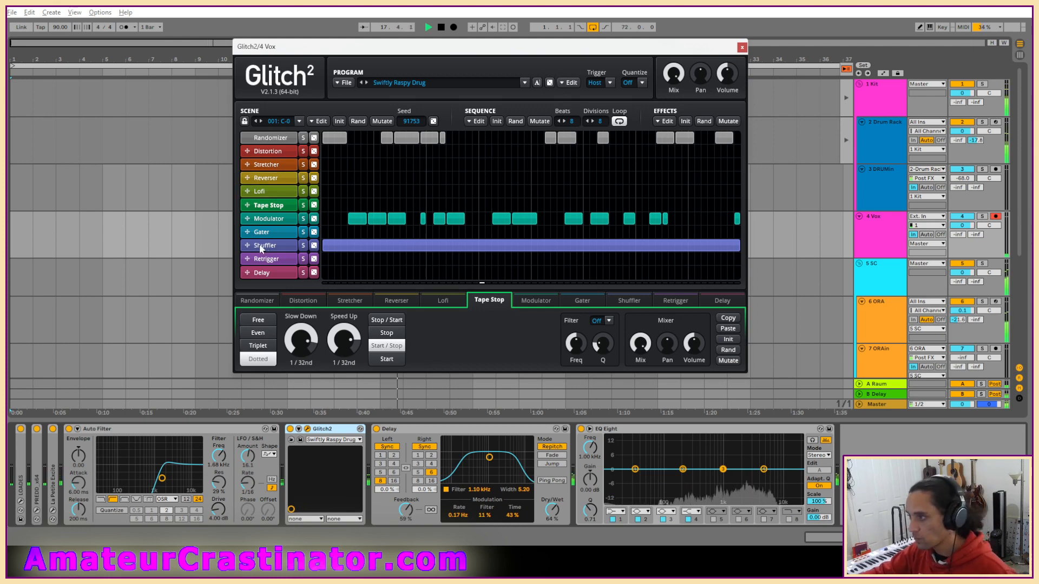
In EQ Eight, low-cut band 1 at about 160 Hz, lower band 4, and cut band 3 by 3.84 dB at 918 Hz with Q 1.43.
{"action": "left_click", "coordinate": [615, 511]}
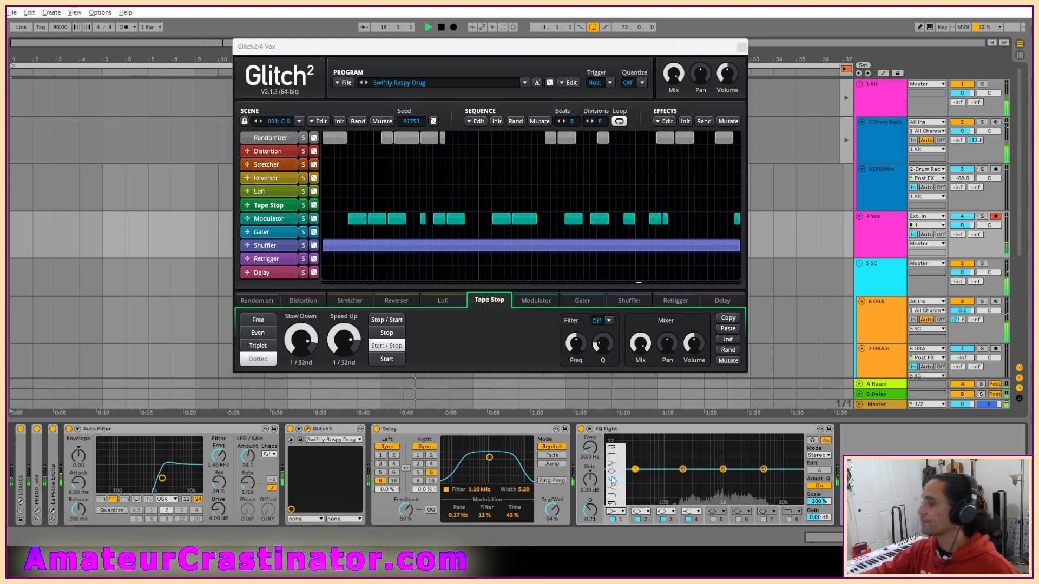
{"action": "left_click", "coordinate": [616, 457]}
{"action": "left_click_drag", "start_coordinate": [636, 477], "coordinate": [676, 477]}
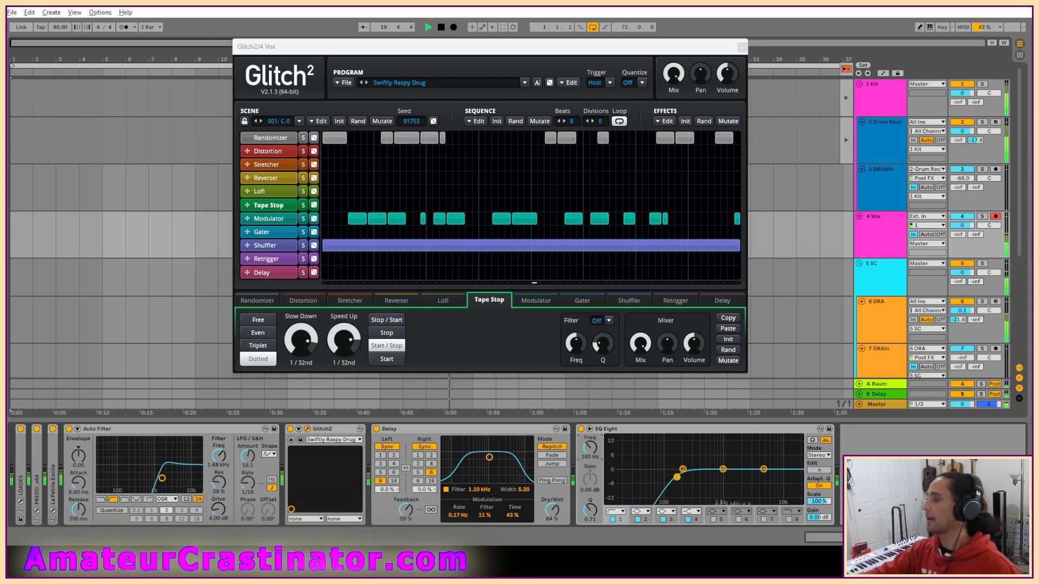
{"action": "left_click_drag", "start_coordinate": [764, 469], "coordinate": [721, 478]}
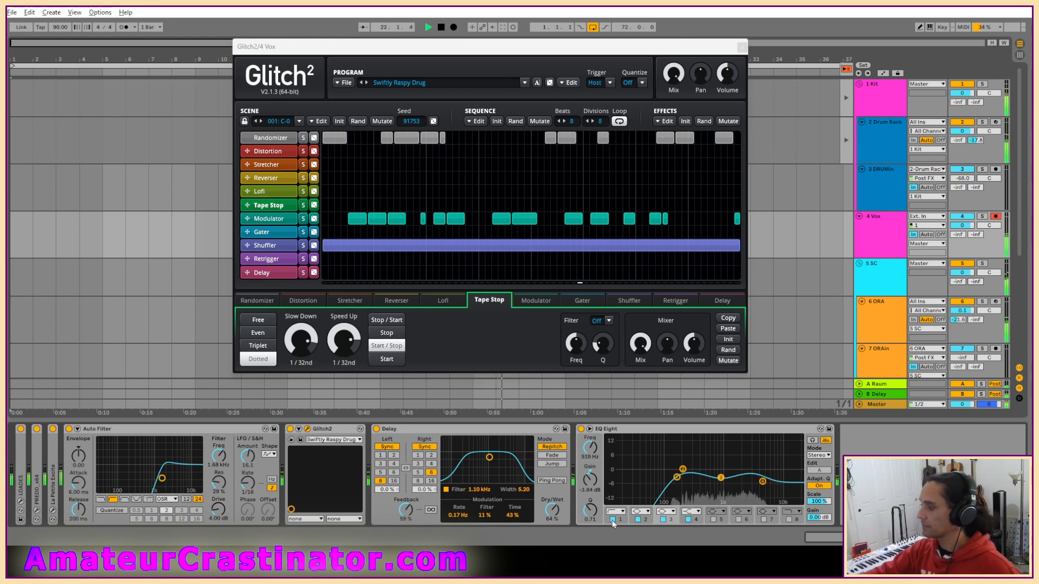
{"action": "left_click_drag", "start_coordinate": [590, 510], "coordinate": [590, 496]}
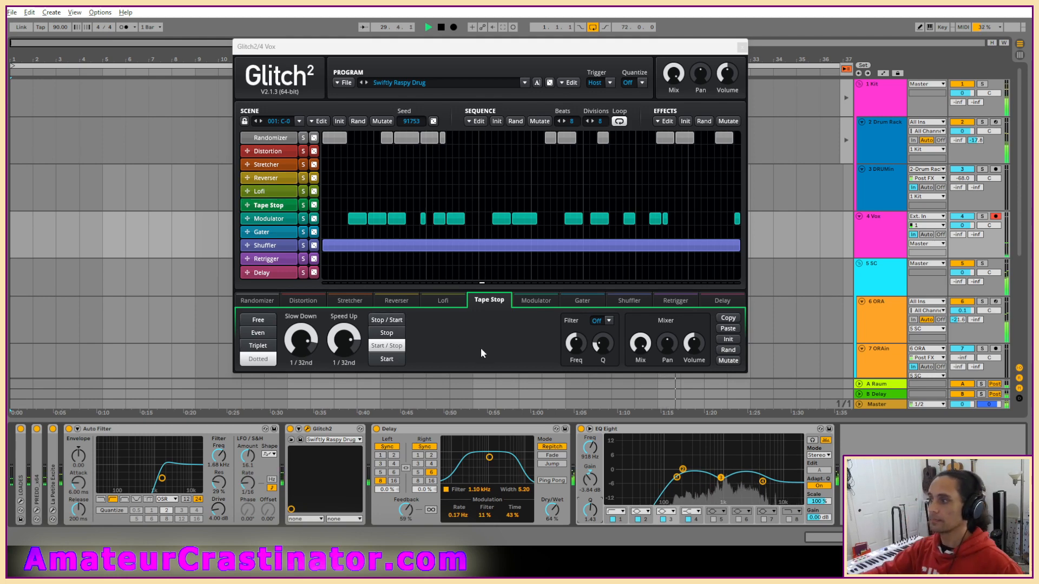
Set Glitch2's Lofi frequency to 1613 Hz, FM Attack to 28.03 ms and FM Release to 44.06 ms.
{"action": "left_click", "coordinate": [279, 193]}
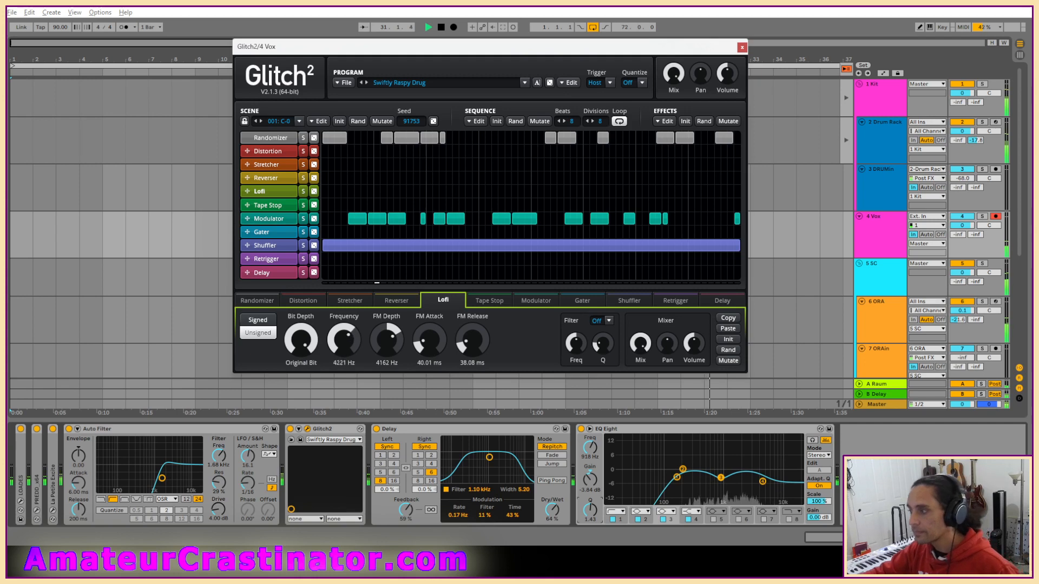
{"action": "left_click_drag", "start_coordinate": [345, 346], "coordinate": [345, 373]}
{"action": "left_click_drag", "start_coordinate": [472, 340], "coordinate": [471, 338]}
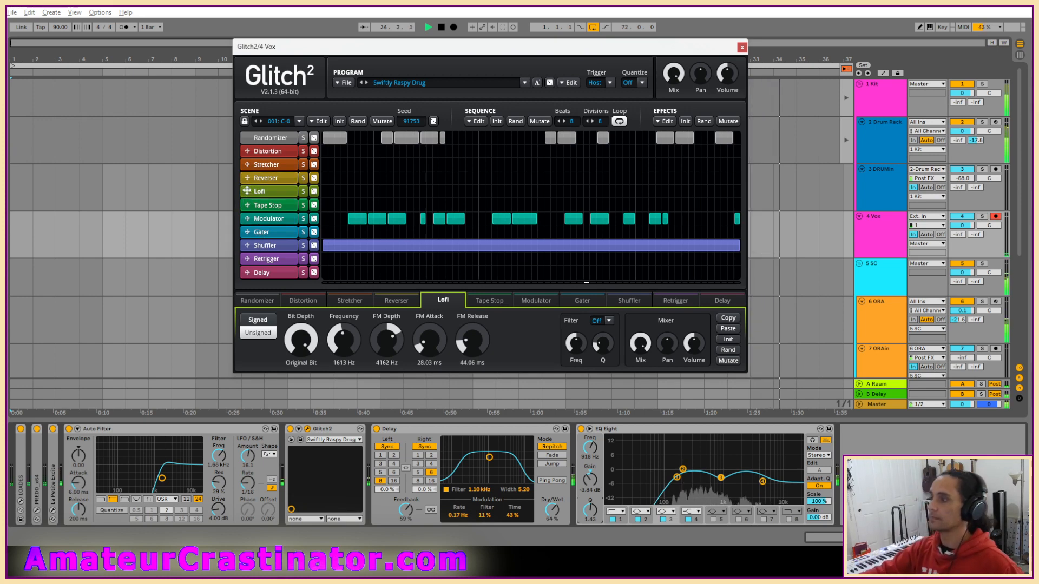
Move the Lofi lane below Shuffler and draw seven short Lofi blocks spread across the sequence.
{"action": "left_click_drag", "start_coordinate": [247, 191], "coordinate": [278, 261]}
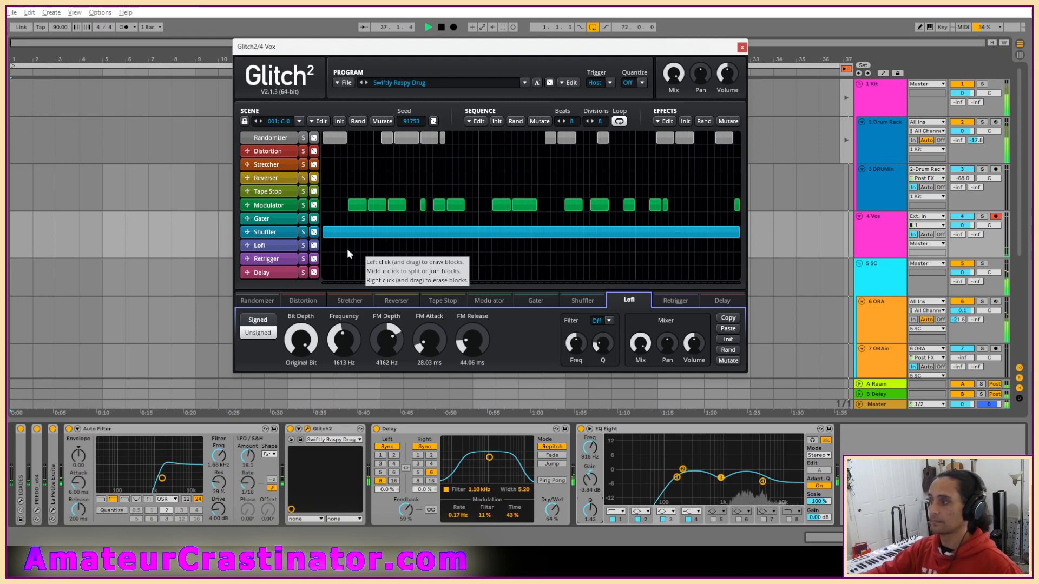
{"action": "left_click_drag", "start_coordinate": [349, 247], "coordinate": [371, 249]}
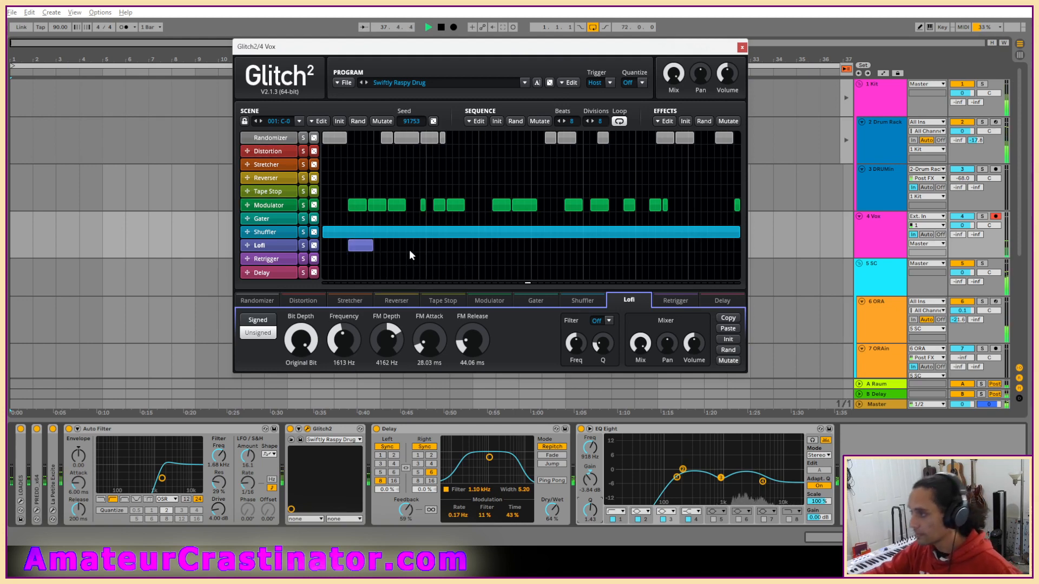
{"action": "left_click", "coordinate": [430, 247]}
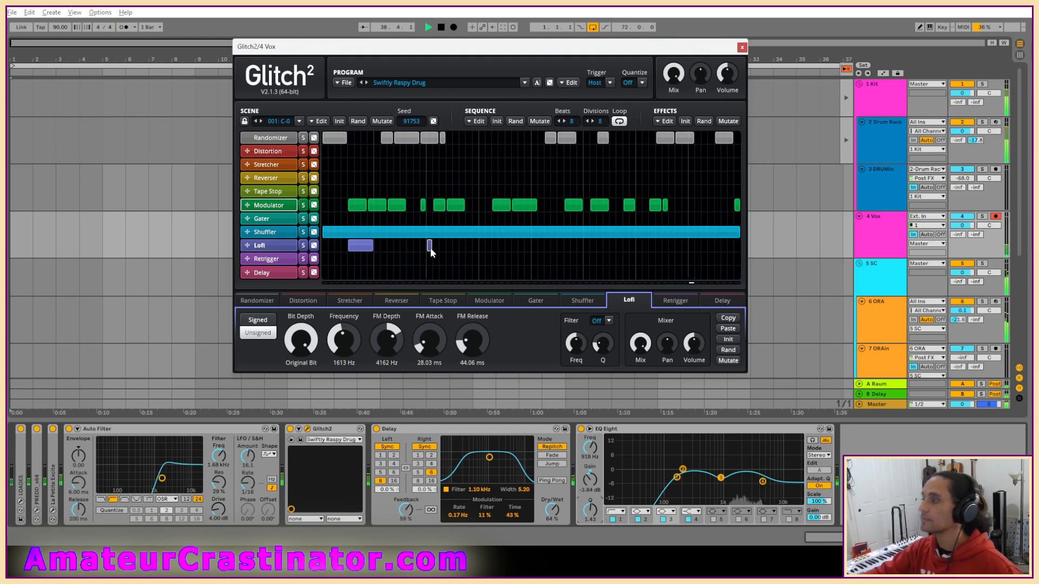
{"action": "left_click_drag", "start_coordinate": [430, 248], "coordinate": [450, 248]}
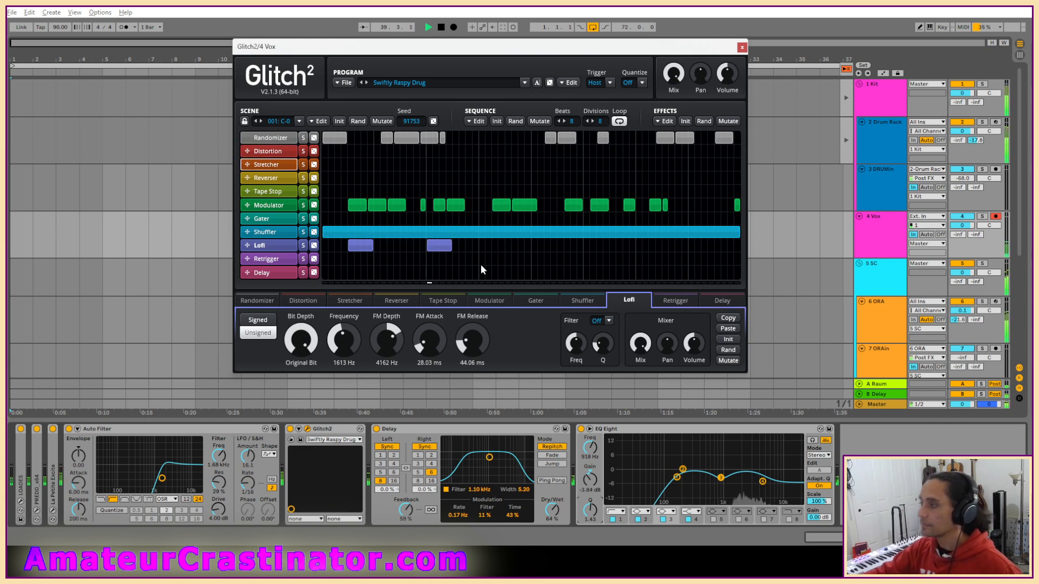
{"action": "left_click", "coordinate": [510, 247]}
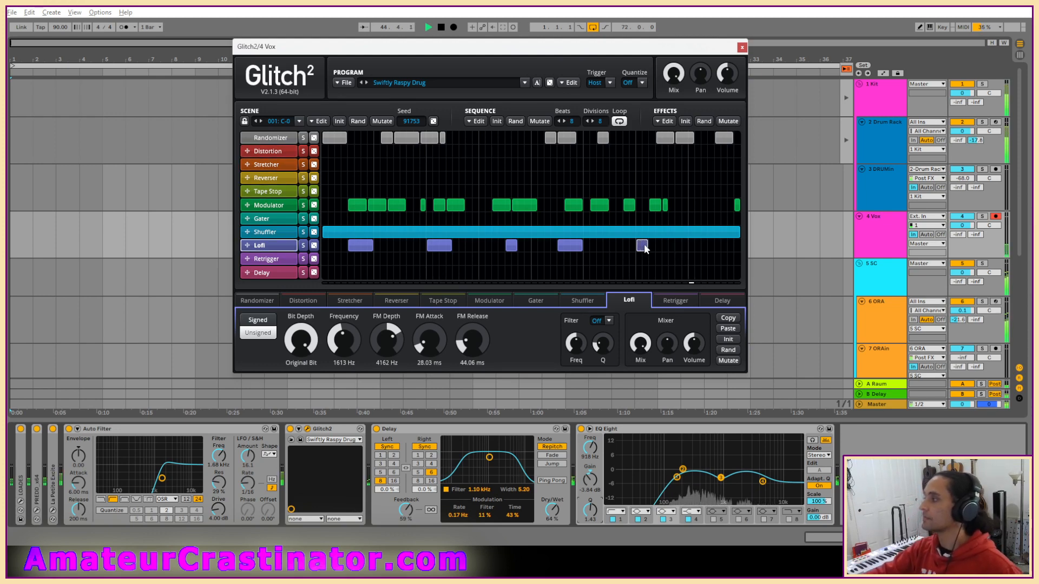
{"action": "left_click", "coordinate": [642, 246]}
{"action": "left_click", "coordinate": [694, 246]}
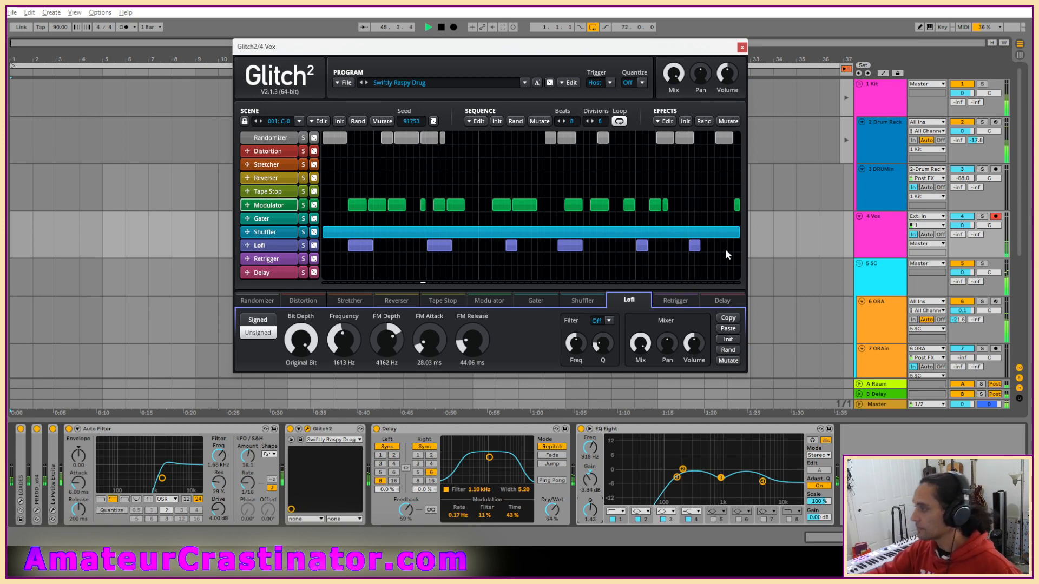
{"action": "left_click", "coordinate": [717, 246]}
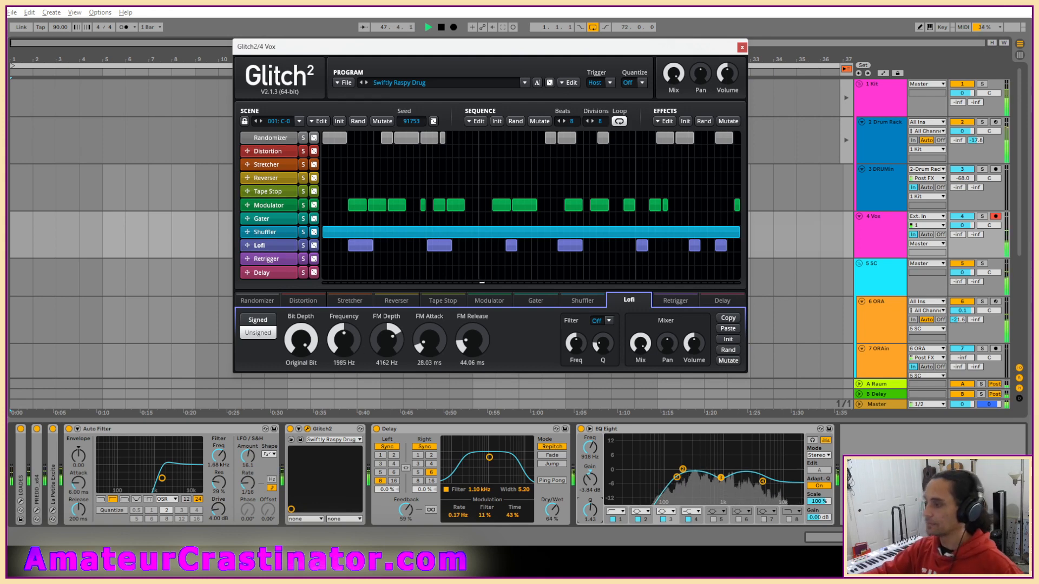
Set Glitch2's Lofi frequency to 5855 Hz, FM Depth to -2240 Hz, FM Attack to 40.01 ms and FM Release to 78.00 ms.
{"action": "mouse_move", "coordinate": [344, 340]}
{"action": "left_mouse_down"}
{"action": "mouse_move", "coordinate": [344, 320]}
{"action": "mouse_move", "coordinate": [343, 344]}
{"action": "left_mouse_up"}
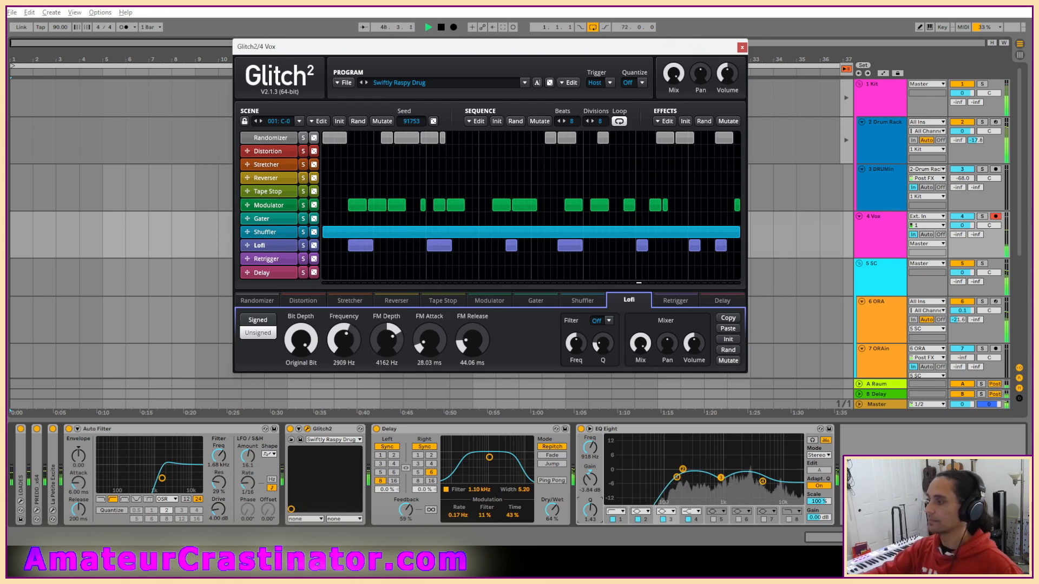
{"action": "left_click_drag", "start_coordinate": [472, 340], "coordinate": [472, 347]}
{"action": "left_click_drag", "start_coordinate": [359, 343], "coordinate": [393, 351]}
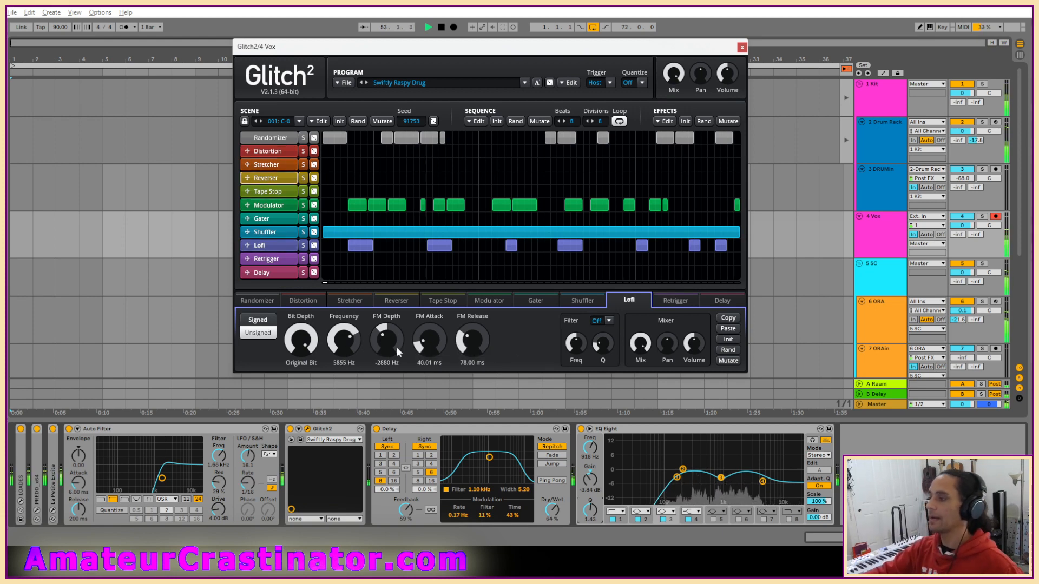
{"action": "left_click_drag", "start_coordinate": [385, 340], "coordinate": [386, 342]}
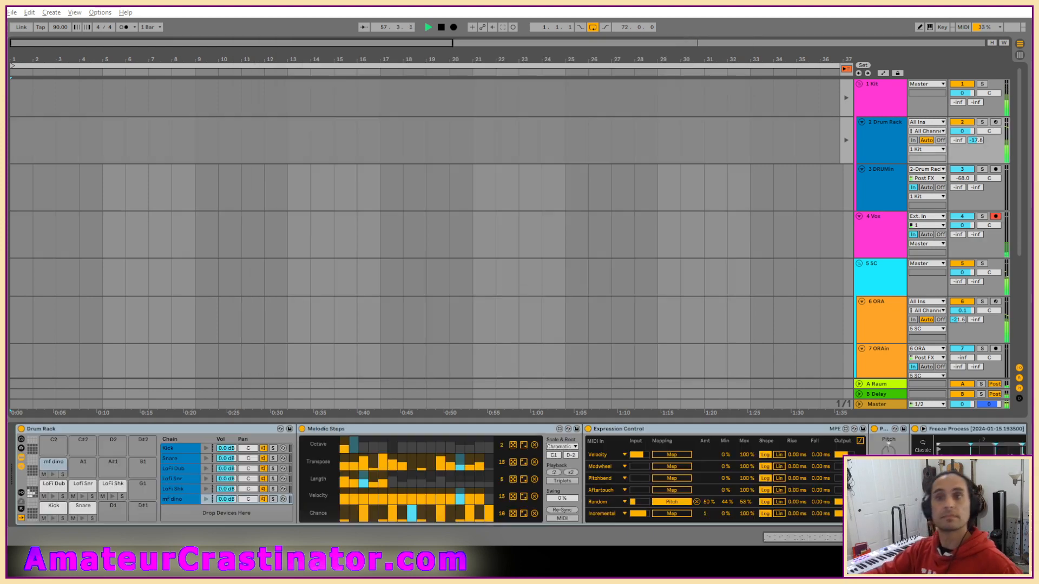
{"action": "left_click", "coordinate": [879, 246]}
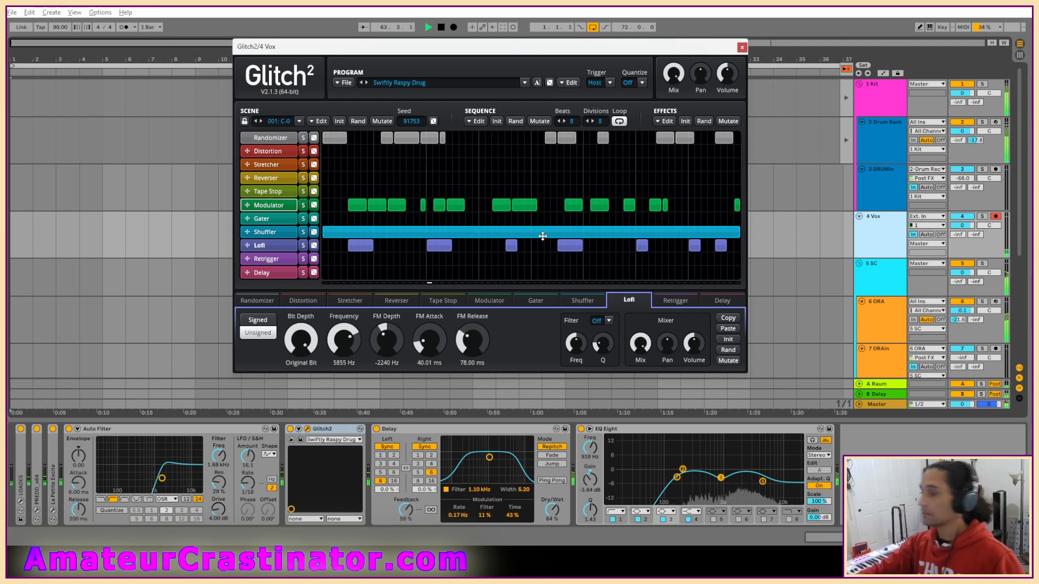
{"action": "left_click", "coordinate": [741, 48]}
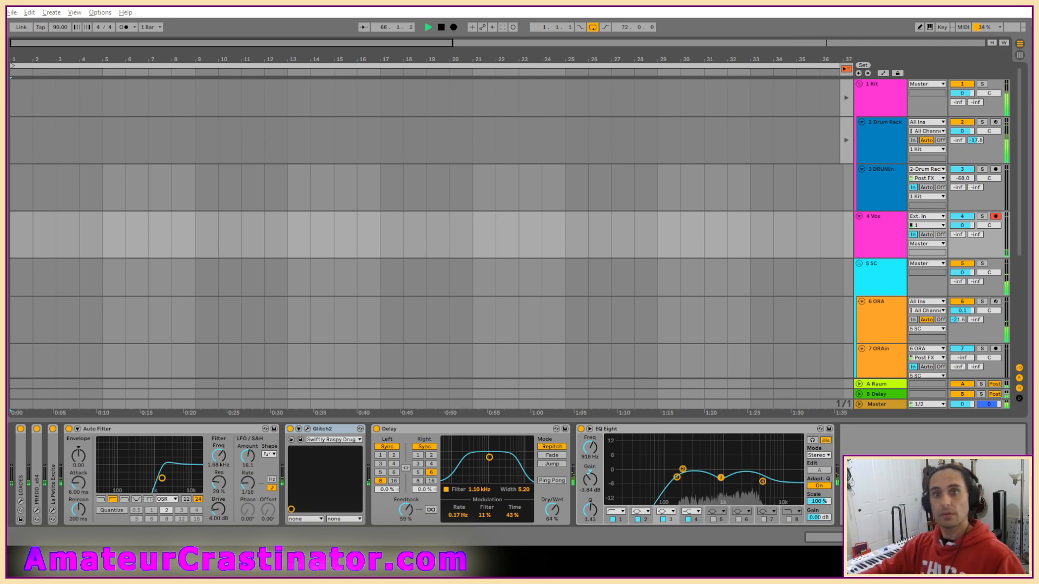
Insert ValhallaSupermassive between Delay and EQ Eight, and set Glitch2's Lofi frequency to 10338 Hz with FM Depth -4320 Hz.
{"action": "left_click_drag", "start_coordinate": [323, 429], "coordinate": [576, 497]}
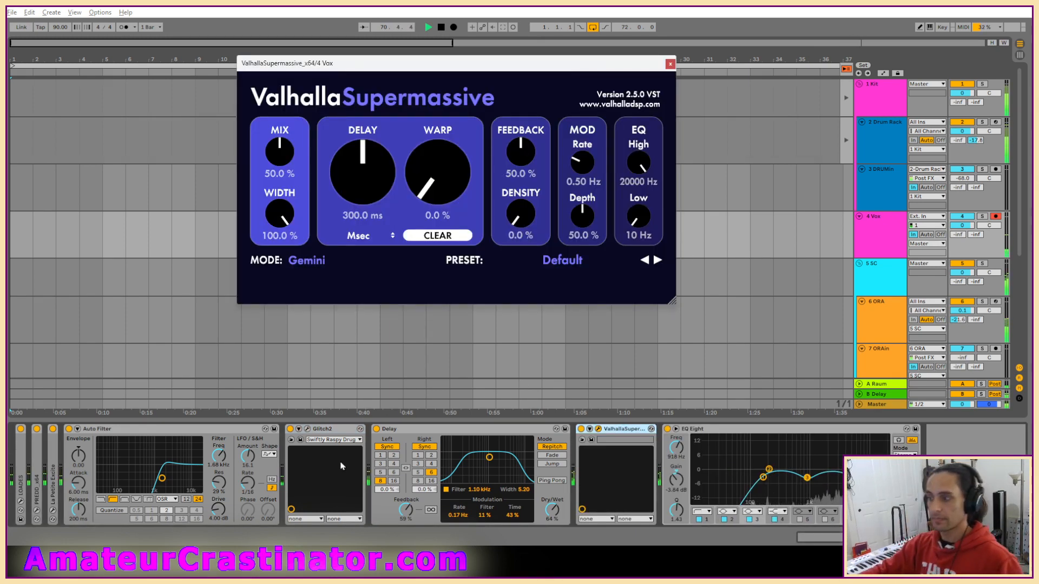
{"action": "left_click", "coordinate": [308, 429]}
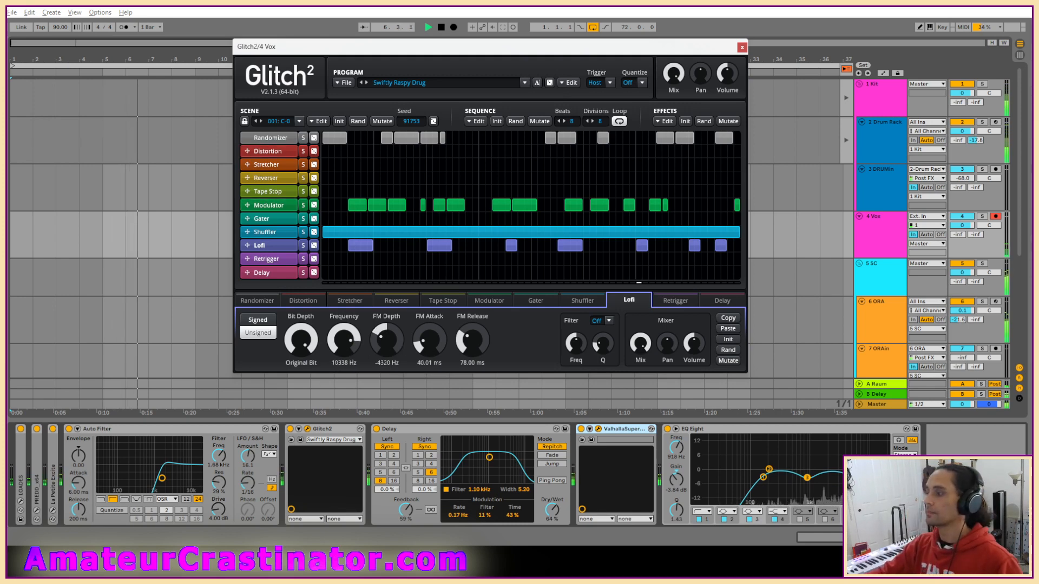
{"action": "left_click", "coordinate": [743, 49]}
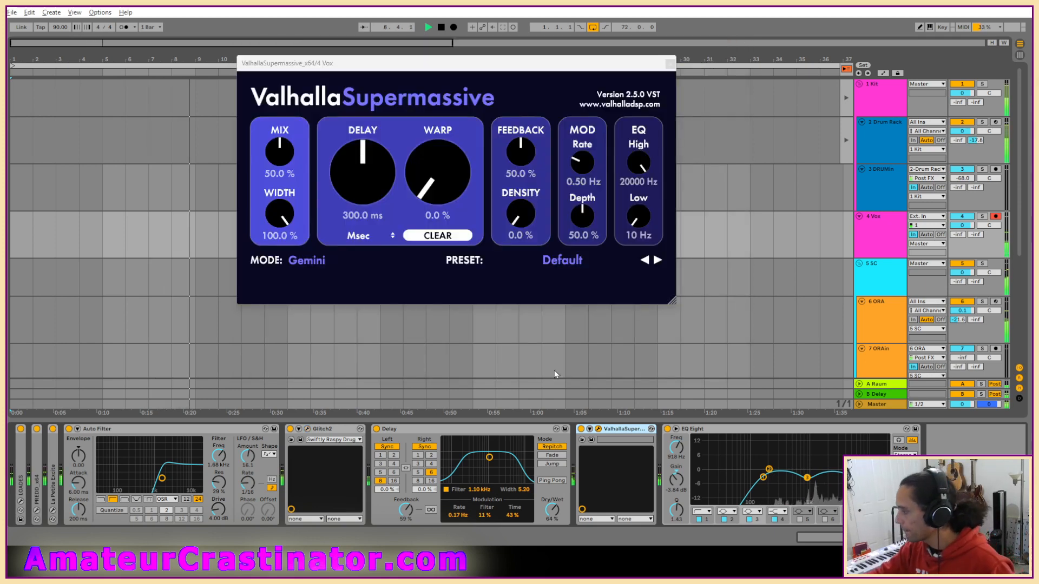
Set Supermassive to Cirrus Major mode with Delay 67.2 ms, Warp 77.2%, Feedback 60.8% and Density 86.8%.
{"action": "left_click_drag", "start_coordinate": [362, 179], "coordinate": [363, 232]}
{"action": "left_click_drag", "start_coordinate": [449, 190], "coordinate": [450, 93]}
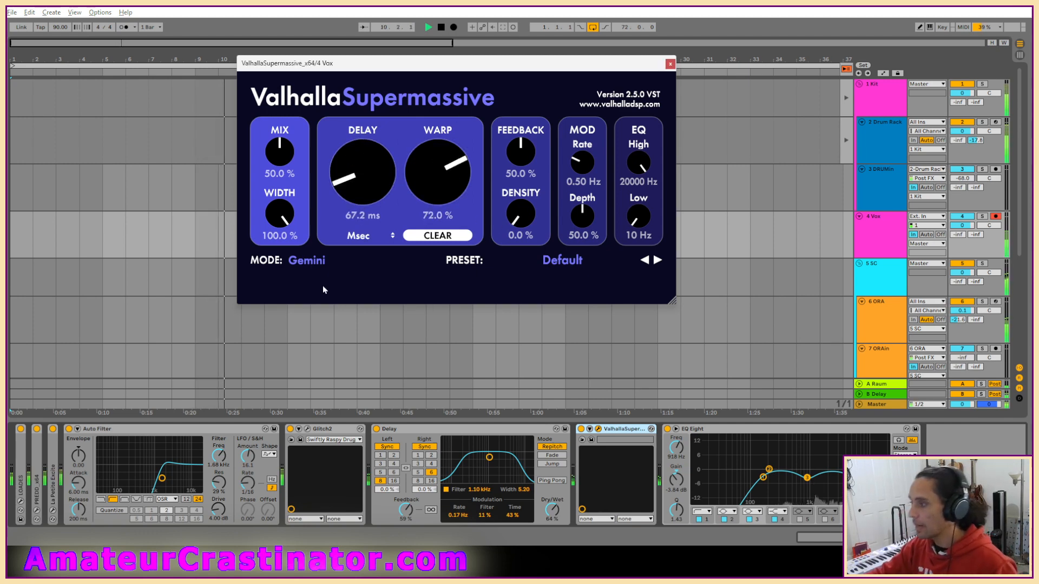
{"action": "left_click", "coordinate": [305, 264]}
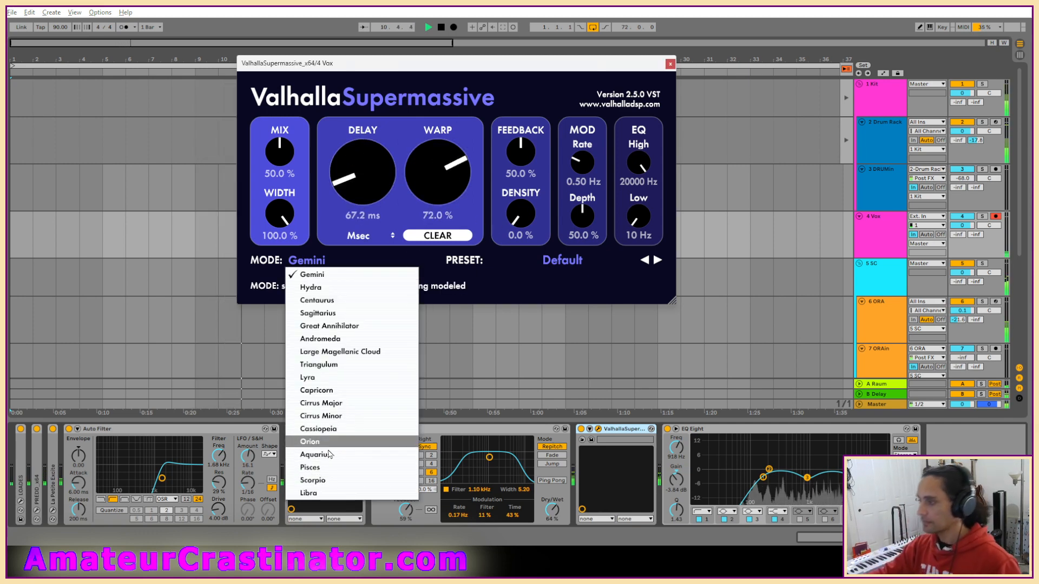
{"action": "left_click", "coordinate": [320, 403]}
{"action": "left_click_drag", "start_coordinate": [521, 215], "coordinate": [524, 137]}
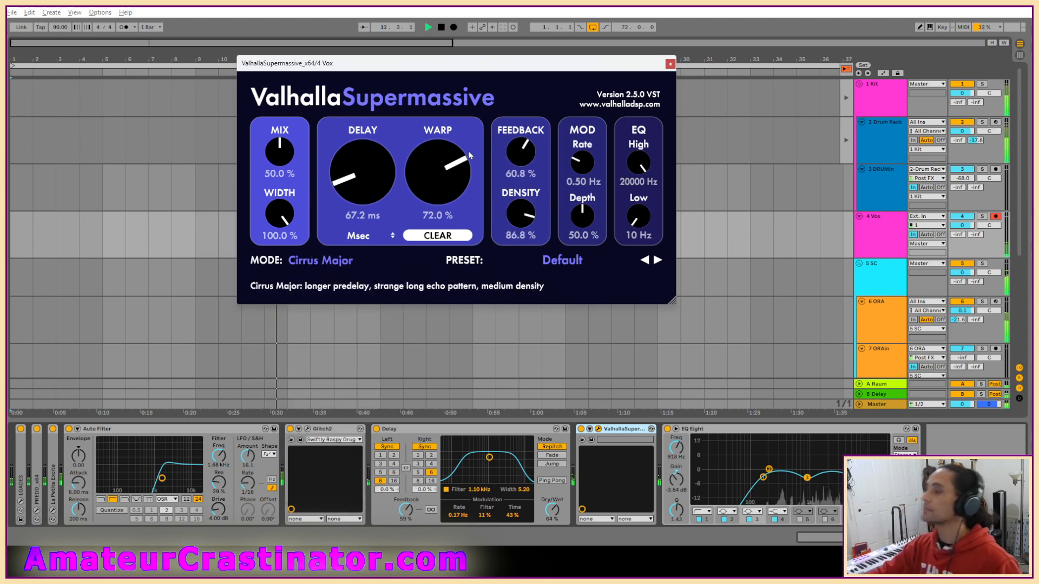
{"action": "left_click_drag", "start_coordinate": [446, 165], "coordinate": [446, 170]}
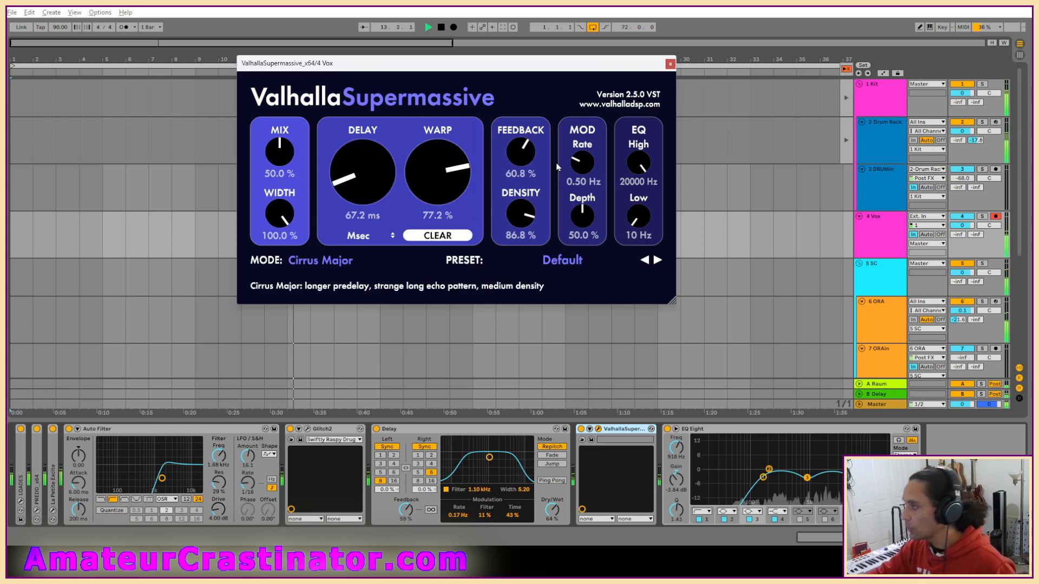
Set Supermassive's Mod Depth to 29.6%, EQ Low to 150 Hz, EQ High to 12240 Hz and Mix to 38%.
{"action": "left_click_drag", "start_coordinate": [581, 214], "coordinate": [581, 241]}
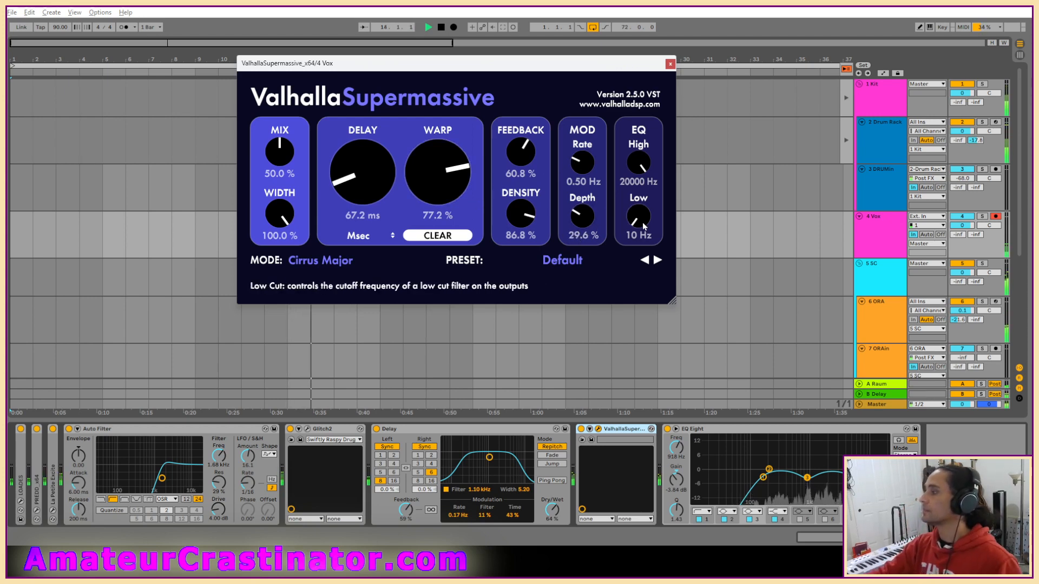
{"action": "left_click_drag", "start_coordinate": [642, 222], "coordinate": [642, 202]}
{"action": "left_click_drag", "start_coordinate": [642, 153], "coordinate": [644, 232]}
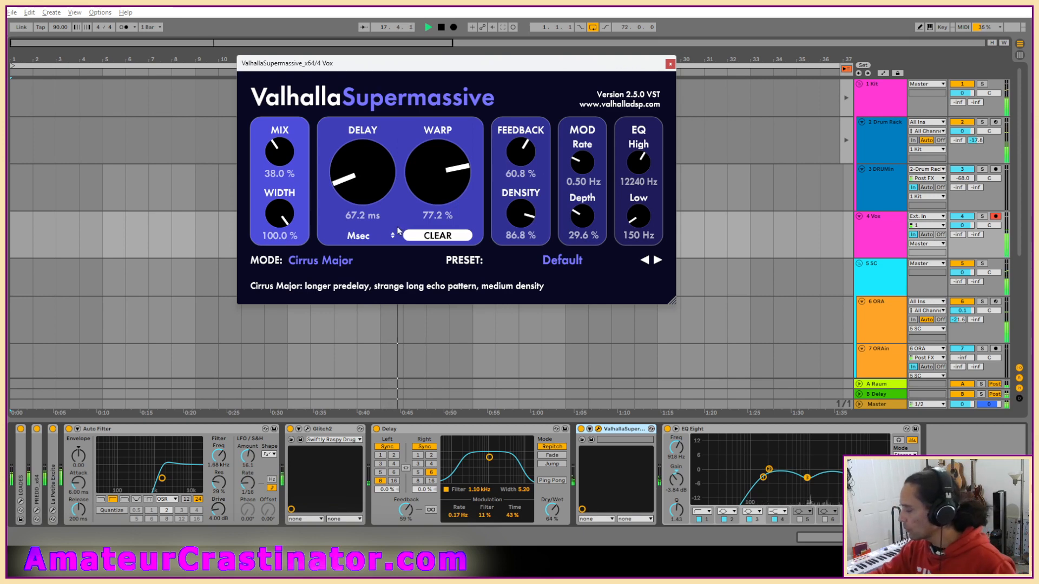
With the Vox track soloed, refine Supermassive to Mix 49.6%, Delay 91.2 ms, Warp 76% and Feedback 77.6%, and replay the full mix.
{"action": "key", "text": "s"}
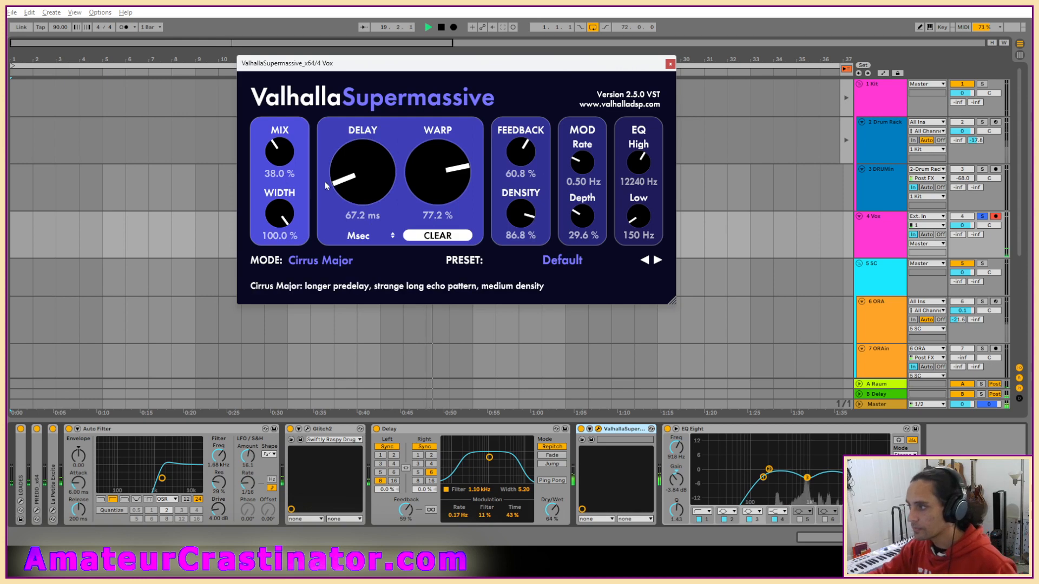
{"action": "left_click_drag", "start_coordinate": [284, 156], "coordinate": [284, 151]}
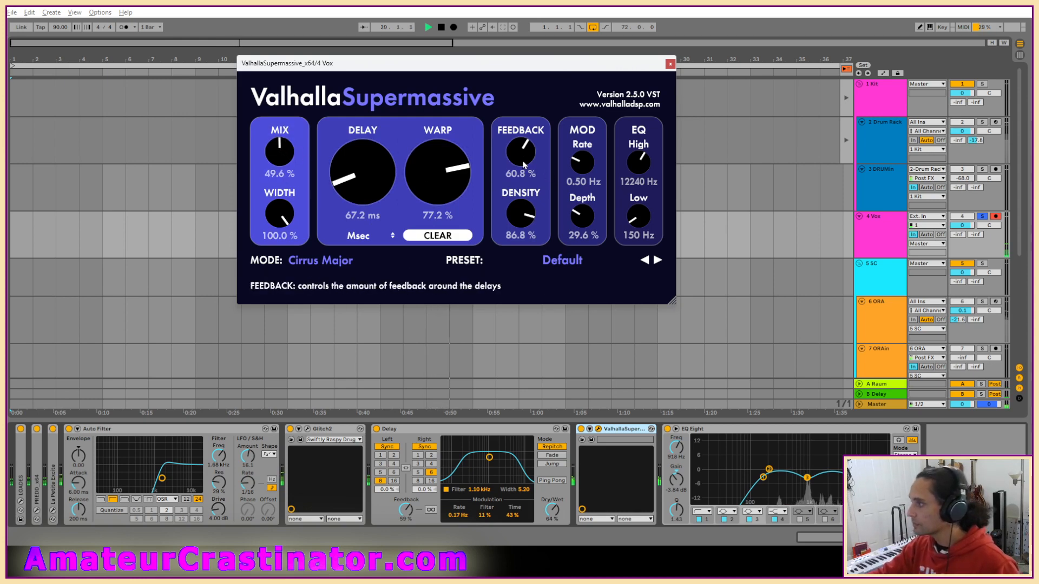
{"action": "left_click_drag", "start_coordinate": [523, 158], "coordinate": [525, 157]}
{"action": "left_click_drag", "start_coordinate": [380, 179], "coordinate": [380, 176]}
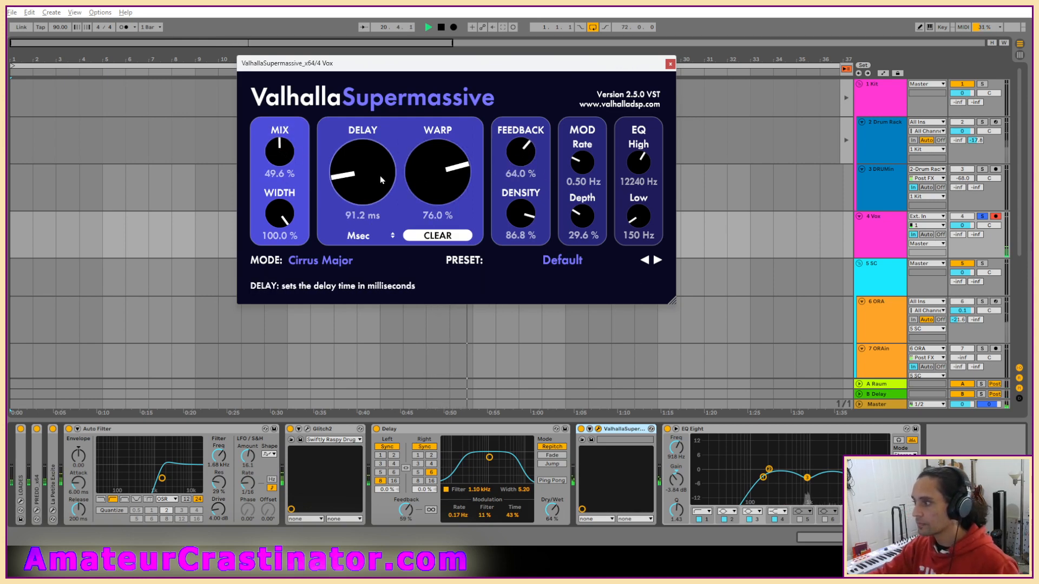
{"action": "key", "text": "space"}
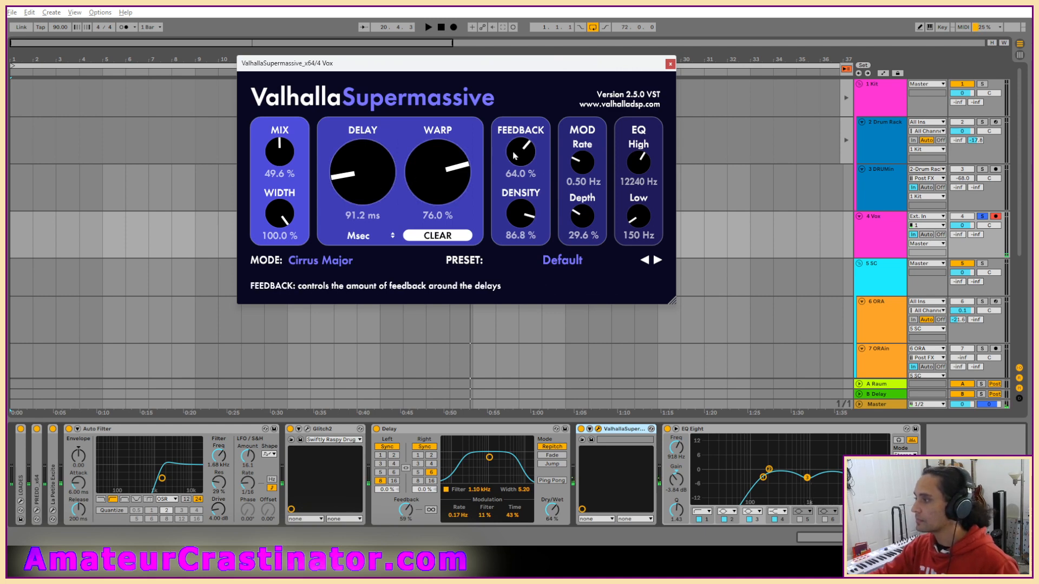
{"action": "left_click_drag", "start_coordinate": [518, 144], "coordinate": [519, 134]}
{"action": "key", "text": "space"}
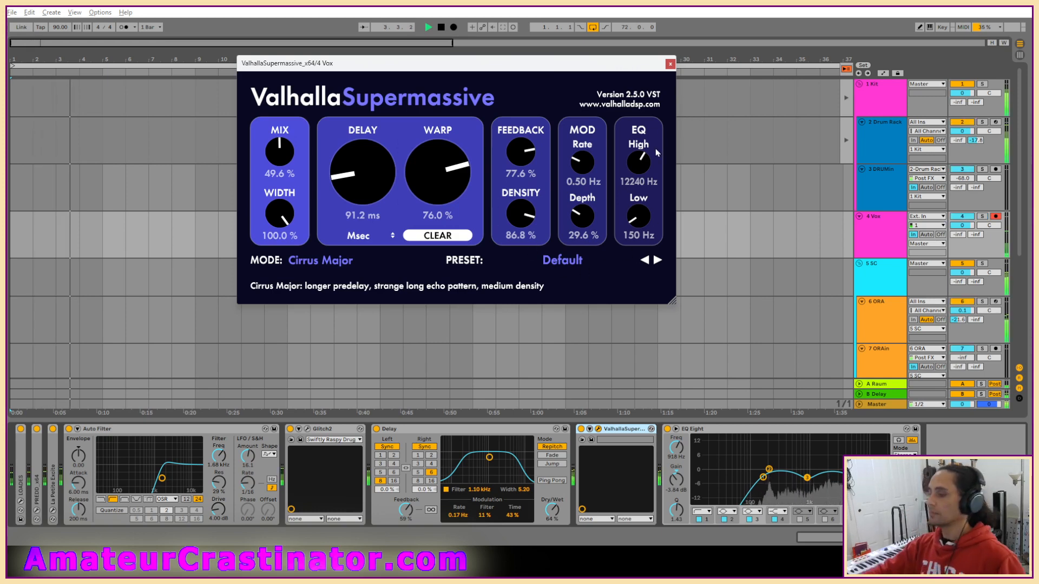
{"action": "left_click", "coordinate": [670, 63]}
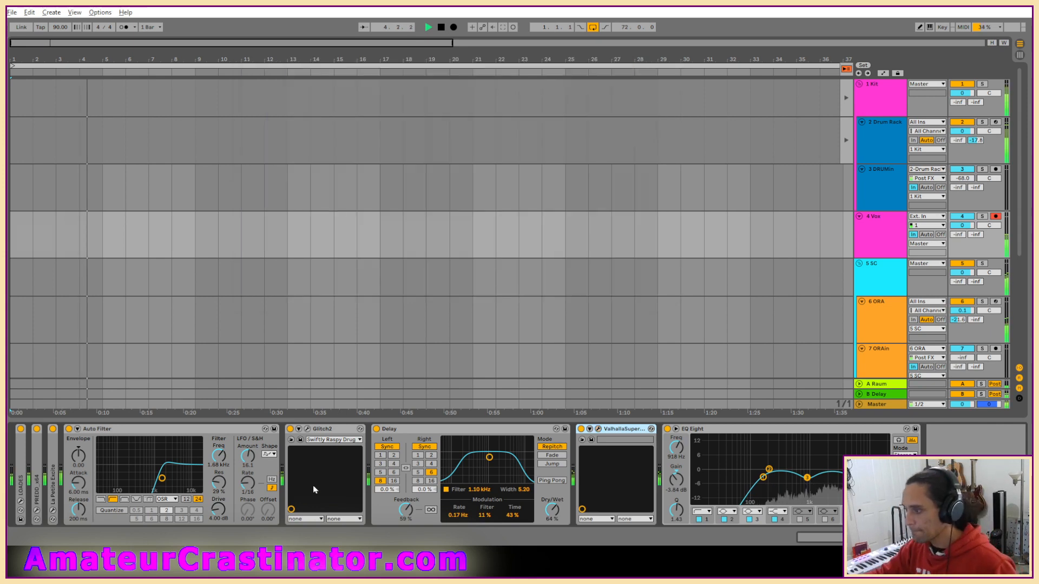
Lower Glitch2's overall Mix slightly and save the Live Set using Save Live Set As.
{"action": "left_click", "coordinate": [307, 429]}
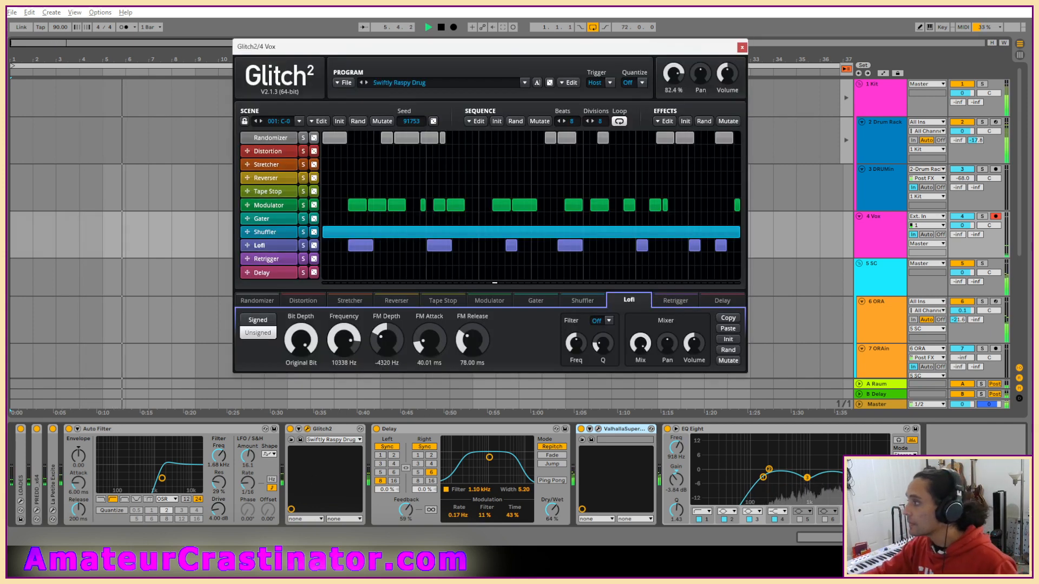
{"action": "left_click_drag", "start_coordinate": [674, 67], "coordinate": [675, 76]}
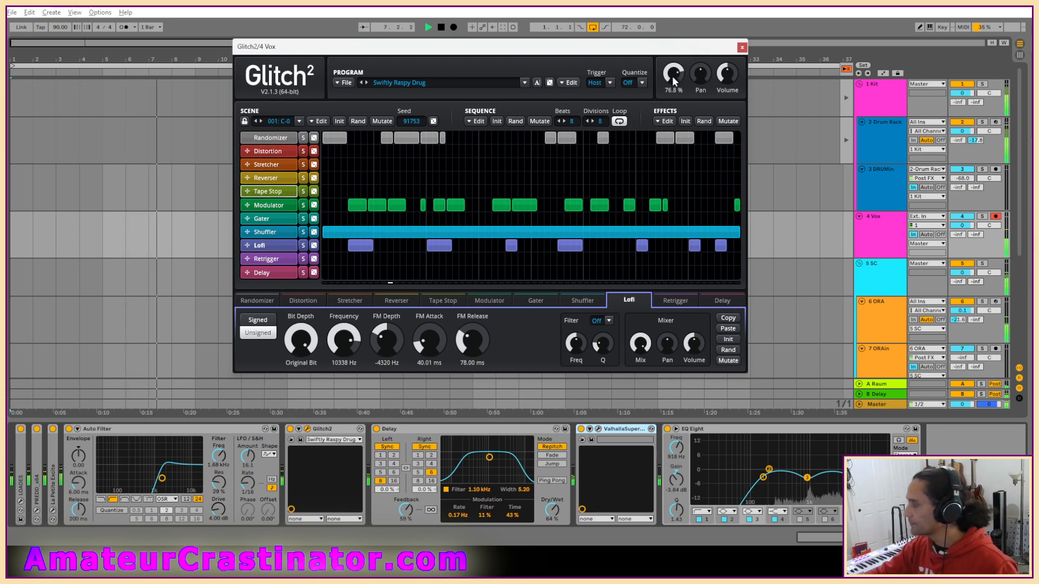
{"action": "left_click", "coordinate": [742, 48]}
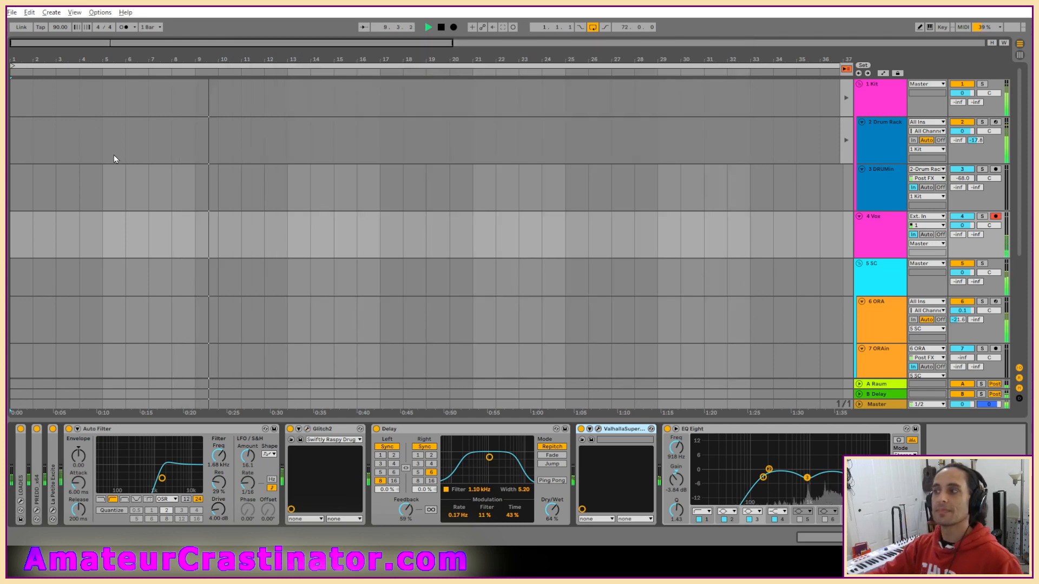
{"action": "left_click", "coordinate": [11, 12]}
{"action": "left_click", "coordinate": [48, 122]}
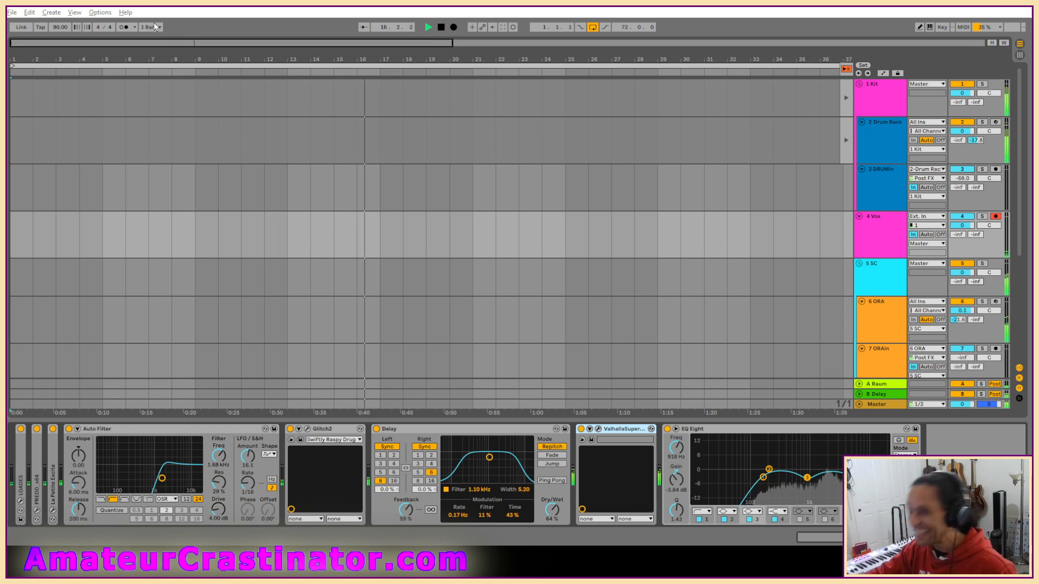
Open the Live Set in the blorgs Project folder and play it from the beginning.
{"action": "left_click", "coordinate": [29, 12]}
{"action": "mouse_move", "coordinate": [12, 12]}
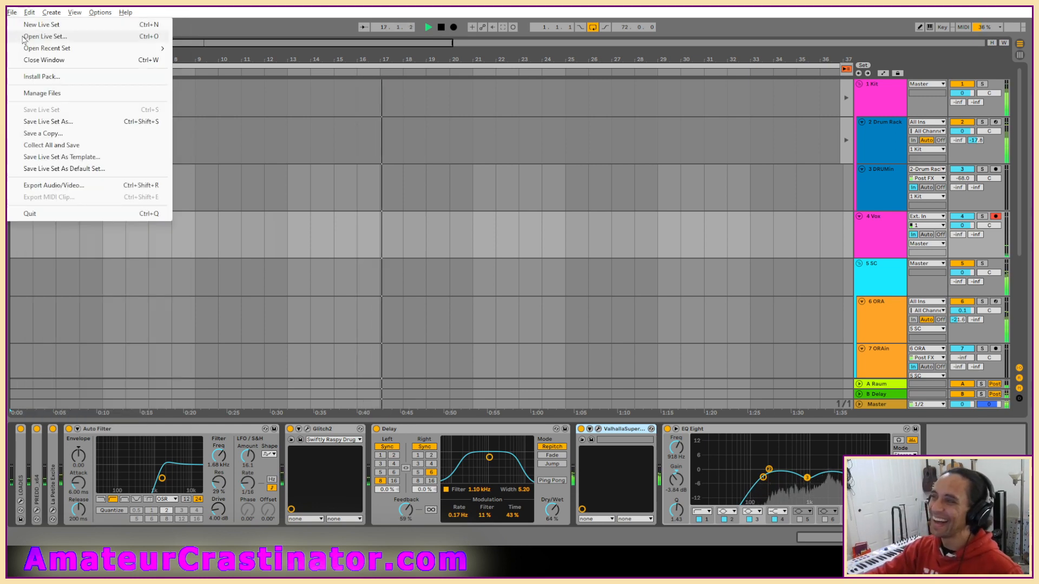
{"action": "left_click", "coordinate": [33, 33]}
{"action": "left_click", "coordinate": [206, 49]}
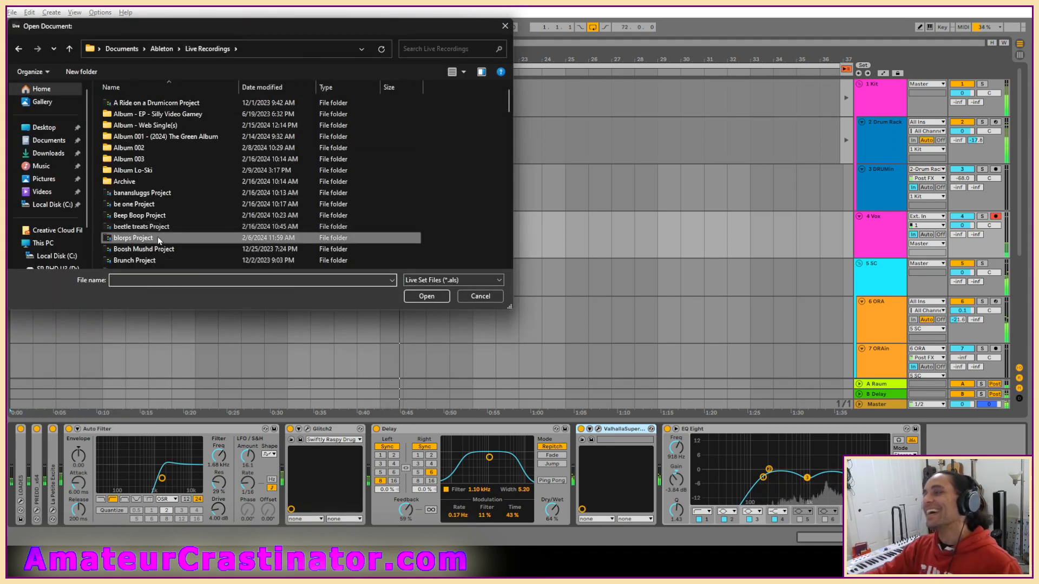
{"action": "double_click", "coordinate": [158, 236]}
{"action": "double_click", "coordinate": [132, 137]}
{"action": "left_click", "coordinate": [477, 292]}
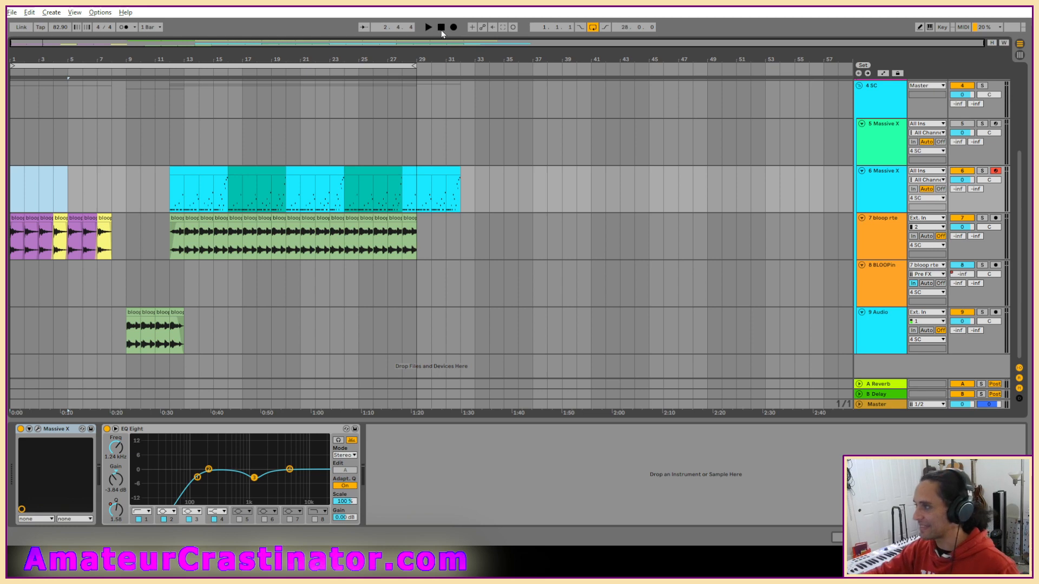
{"action": "left_click", "coordinate": [441, 27]}
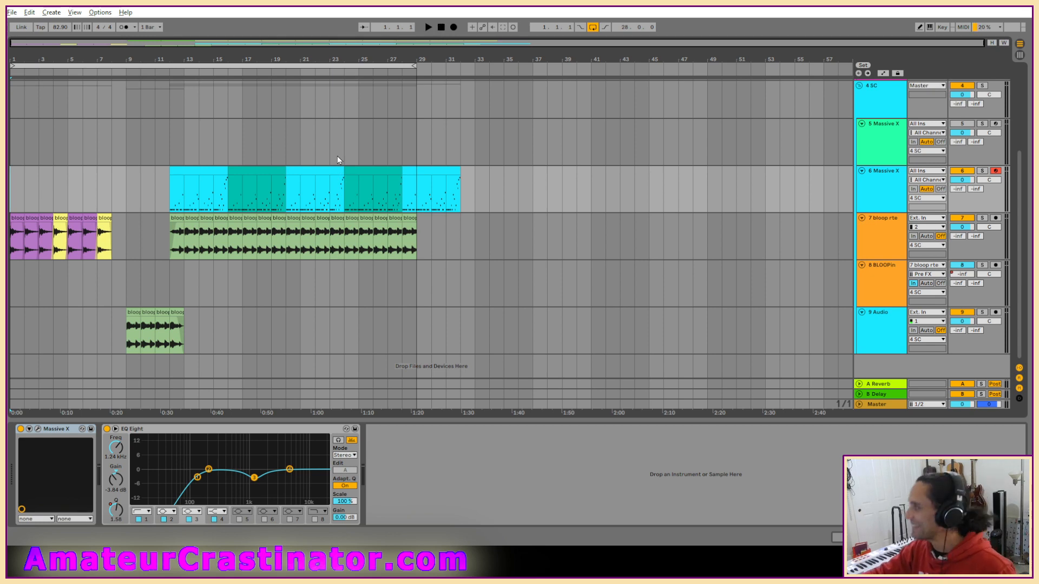
{"action": "key", "text": "space"}
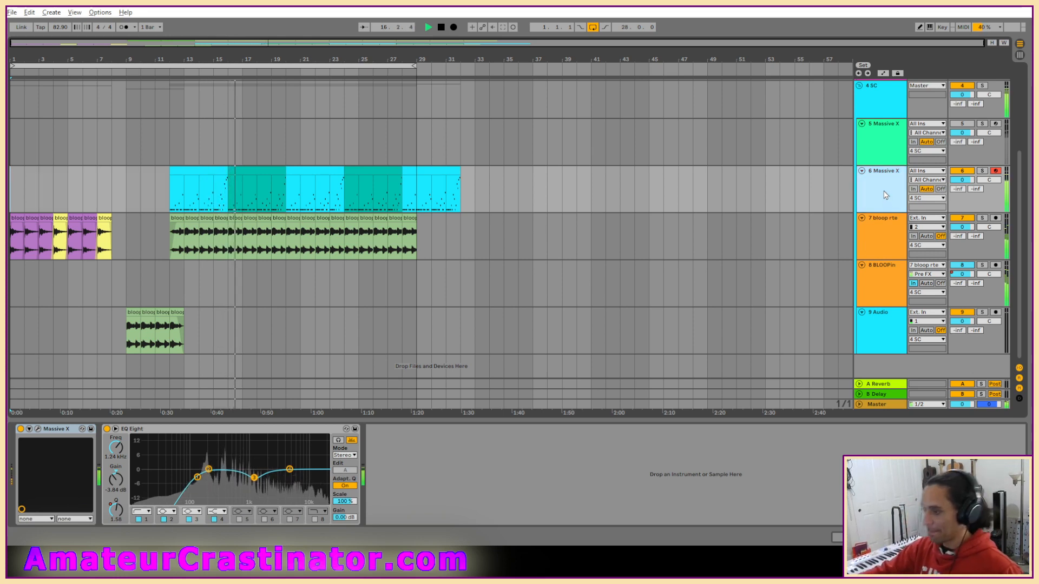
Open the Massive X interface on track 6 and slightly lower the Amp-Envelope's Sustain.
{"action": "left_click", "coordinate": [38, 429]}
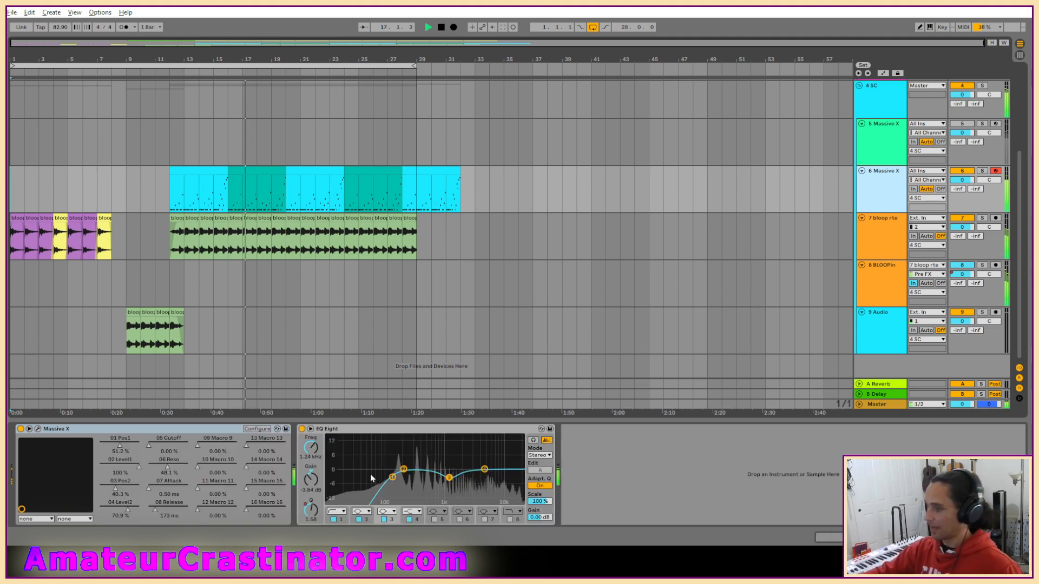
{"action": "left_click", "coordinate": [29, 430]}
{"action": "left_click", "coordinate": [29, 429]}
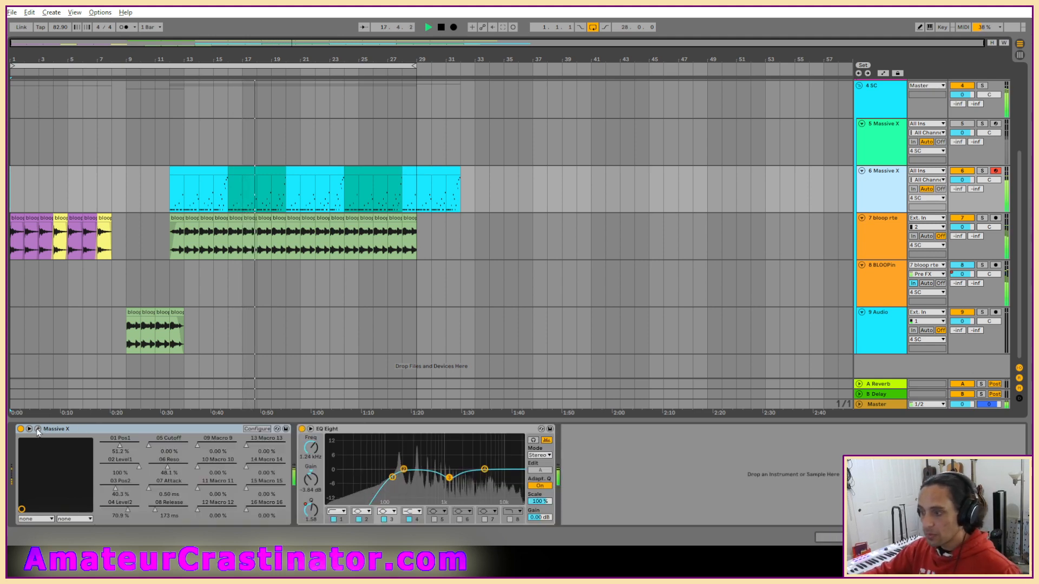
{"action": "left_click", "coordinate": [38, 429]}
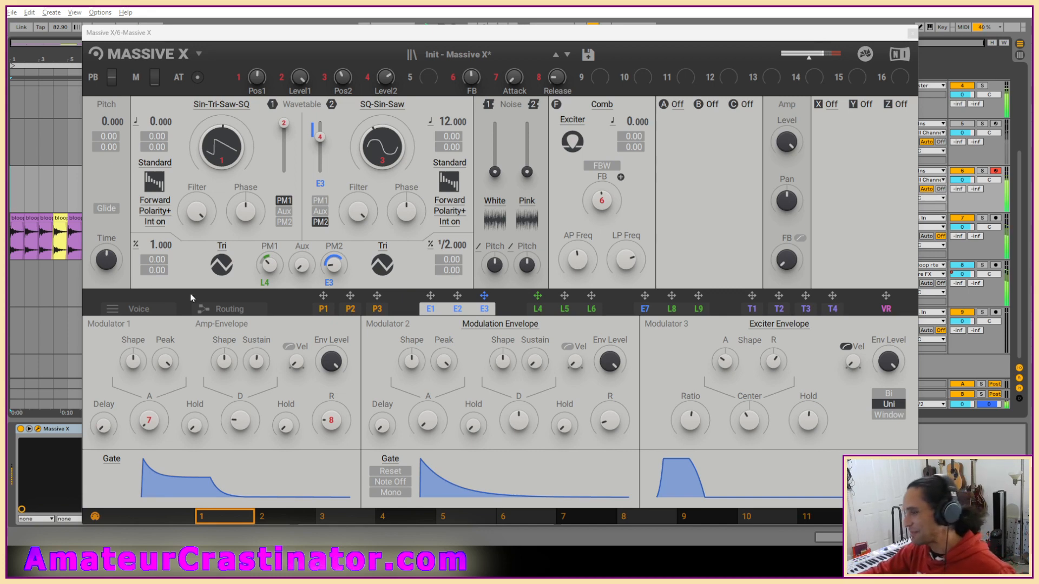
{"action": "mouse_move", "coordinate": [454, 38]}
{"action": "left_mouse_down"}
{"action": "mouse_move", "coordinate": [498, 34]}
{"action": "mouse_move", "coordinate": [465, 25]}
{"action": "left_mouse_up"}
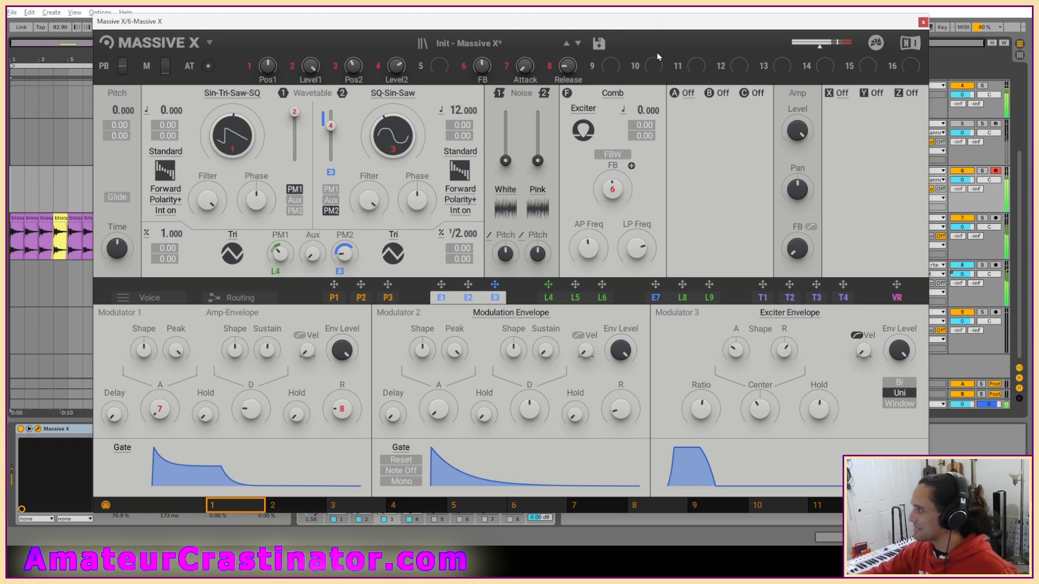
{"action": "mouse_move", "coordinate": [734, 21]}
{"action": "left_mouse_down"}
{"action": "mouse_move", "coordinate": [675, 313]}
{"action": "mouse_move", "coordinate": [676, 414]}
{"action": "mouse_move", "coordinate": [739, 25]}
{"action": "left_mouse_up"}
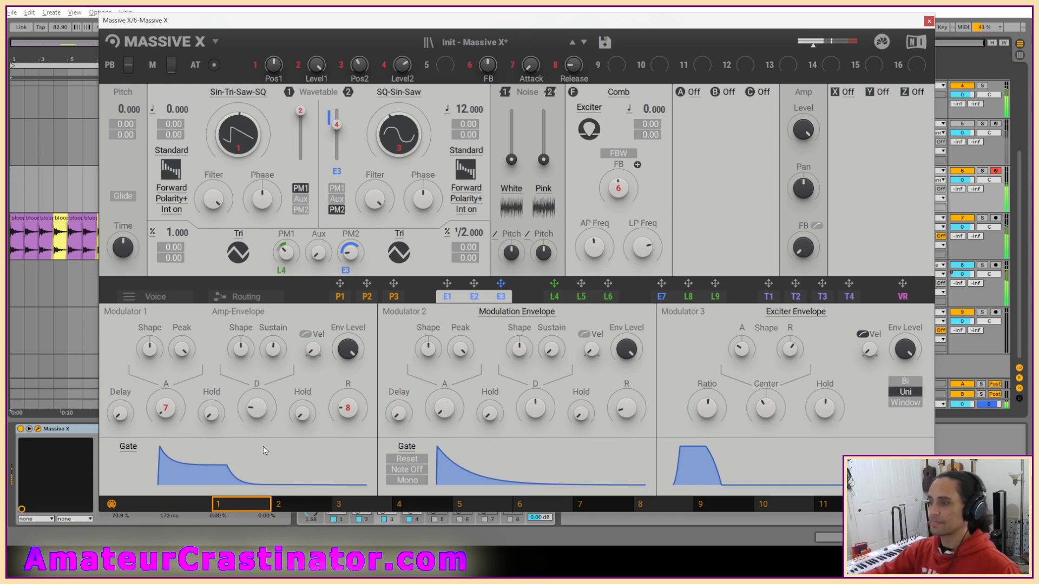
{"action": "left_click_drag", "start_coordinate": [273, 349], "coordinate": [273, 353]}
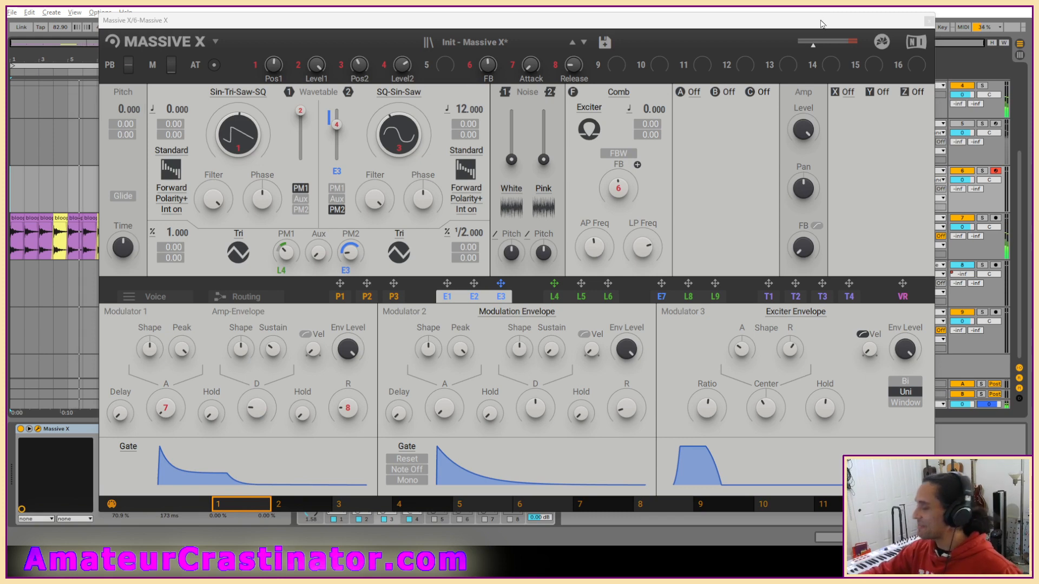
Load Anima into insert effect slot A of Massive X while playing track 6 from its first MIDI clip.
{"action": "left_click", "coordinate": [695, 93]}
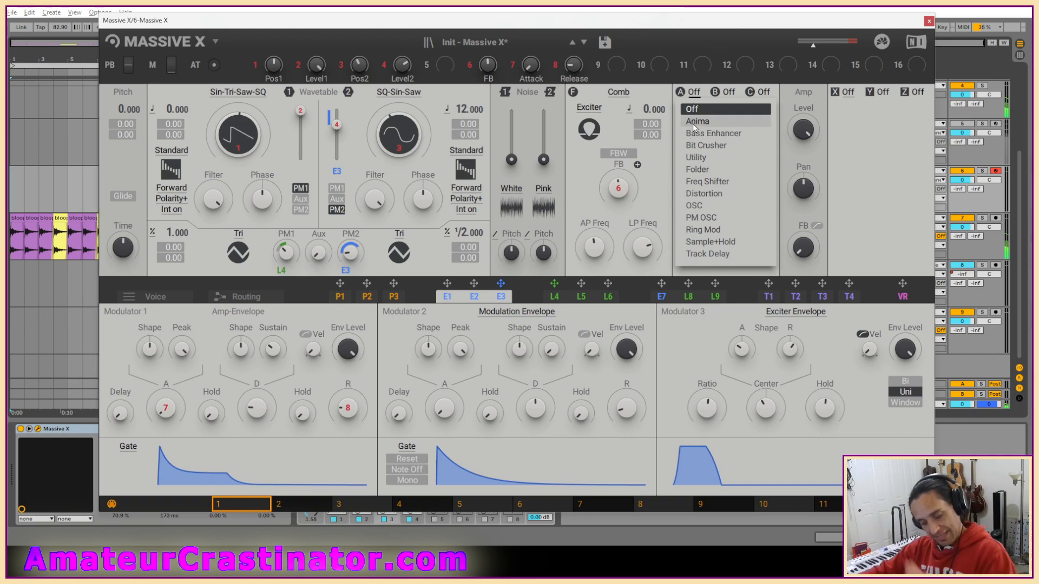
{"action": "left_click_drag", "start_coordinate": [691, 22], "coordinate": [709, 302]}
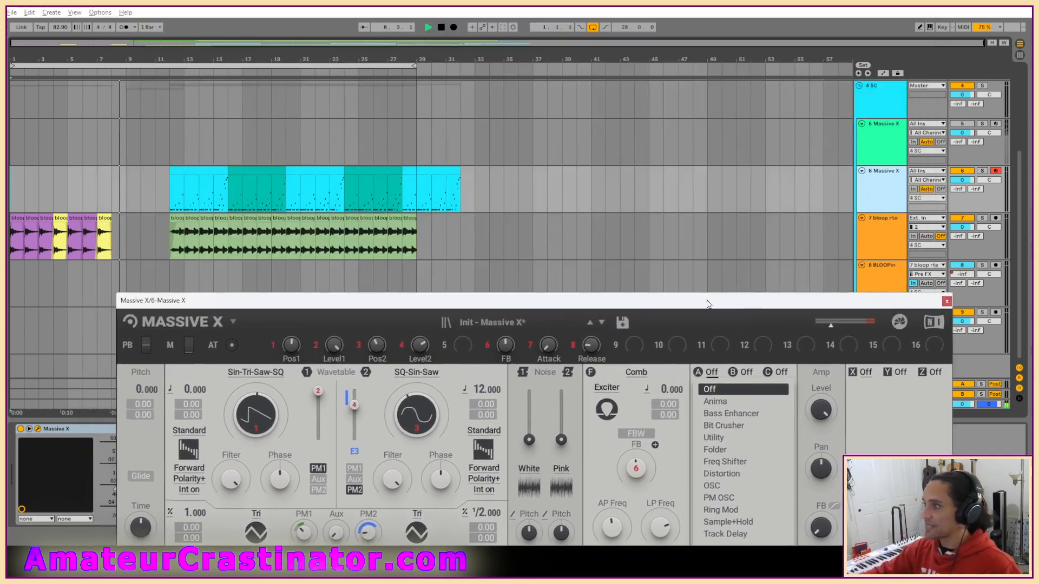
{"action": "left_click", "coordinate": [200, 192]}
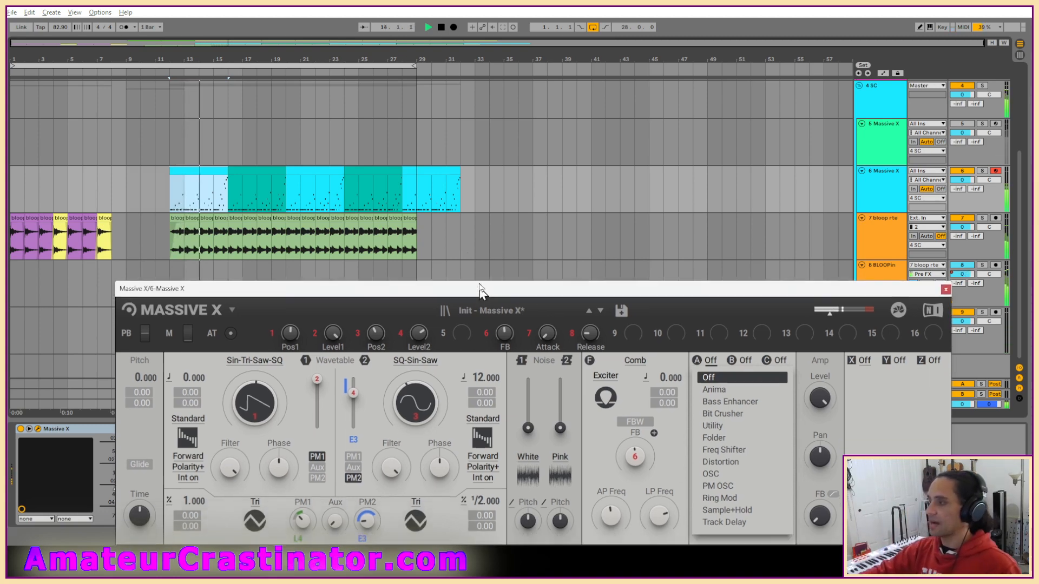
{"action": "left_click_drag", "start_coordinate": [479, 301], "coordinate": [414, 44]}
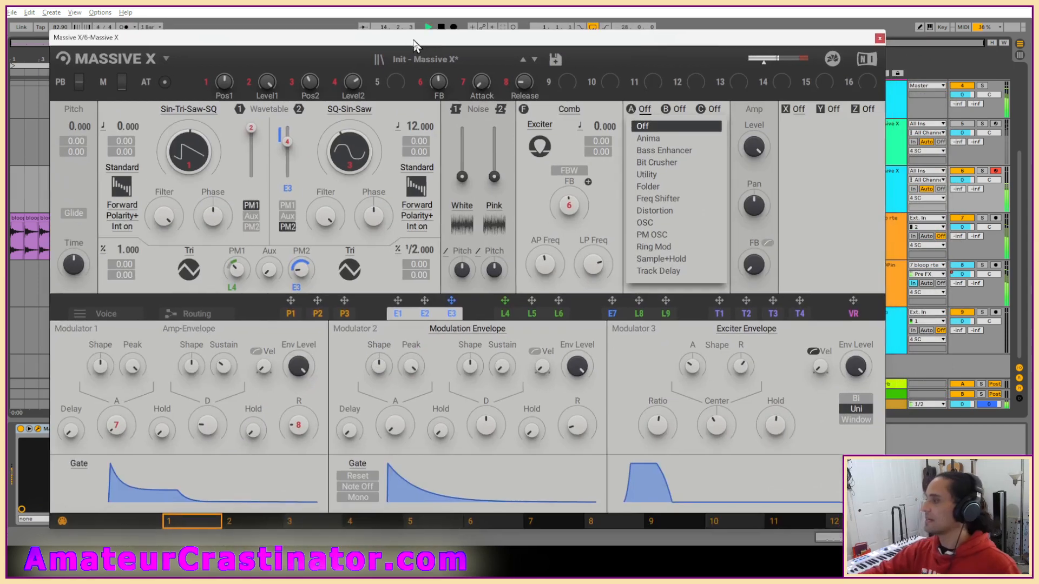
{"action": "left_click", "coordinate": [648, 139]}
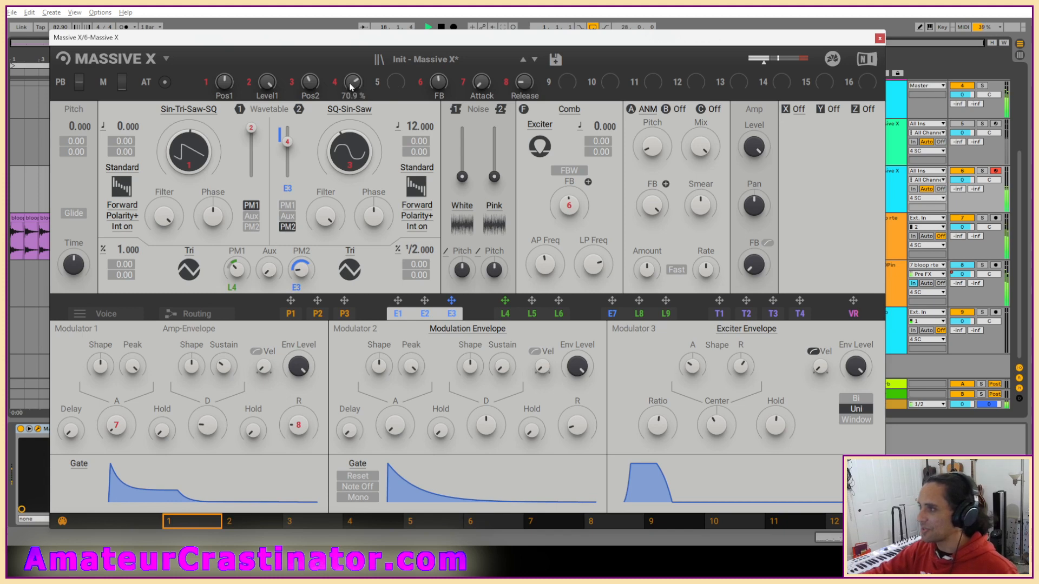
Assign macro 5 to Anima's Pitch with a wide modulation range and close the Massive X window.
{"action": "left_click_drag", "start_coordinate": [378, 82], "coordinate": [379, 85]}
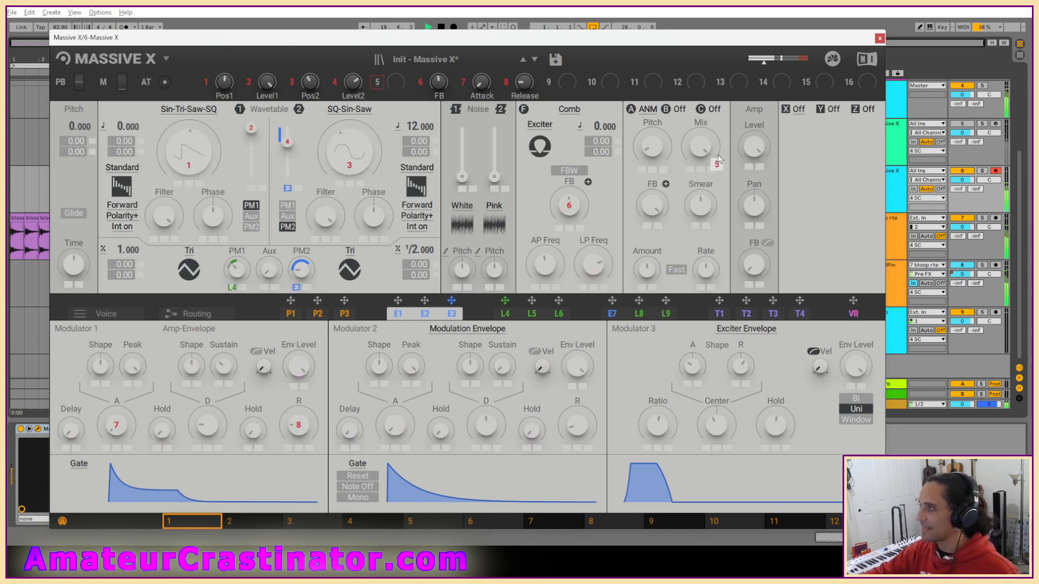
{"action": "left_click_drag", "start_coordinate": [644, 173], "coordinate": [644, 181]}
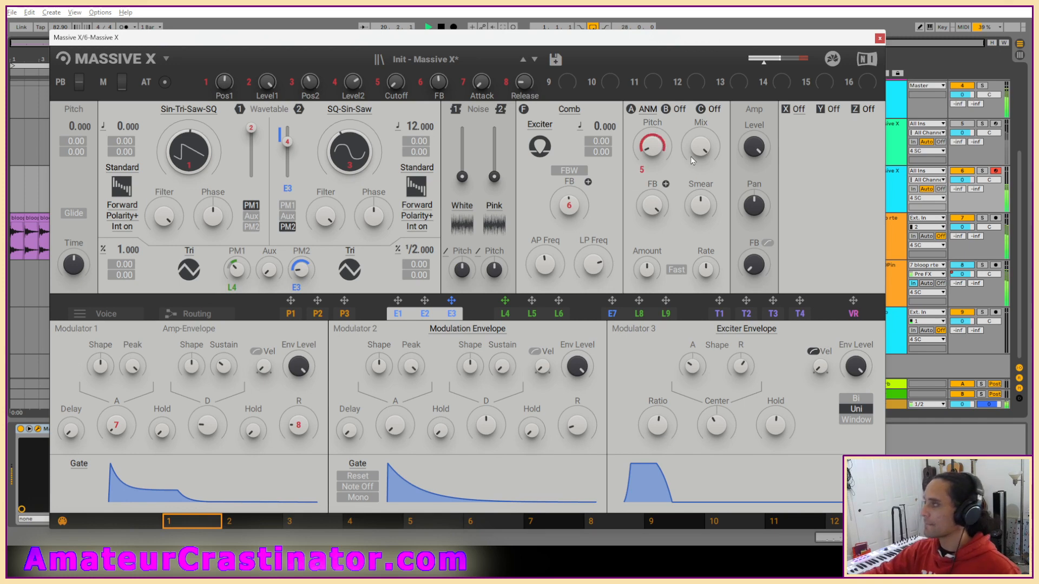
{"action": "left_click_drag", "start_coordinate": [819, 40], "coordinate": [840, 32]}
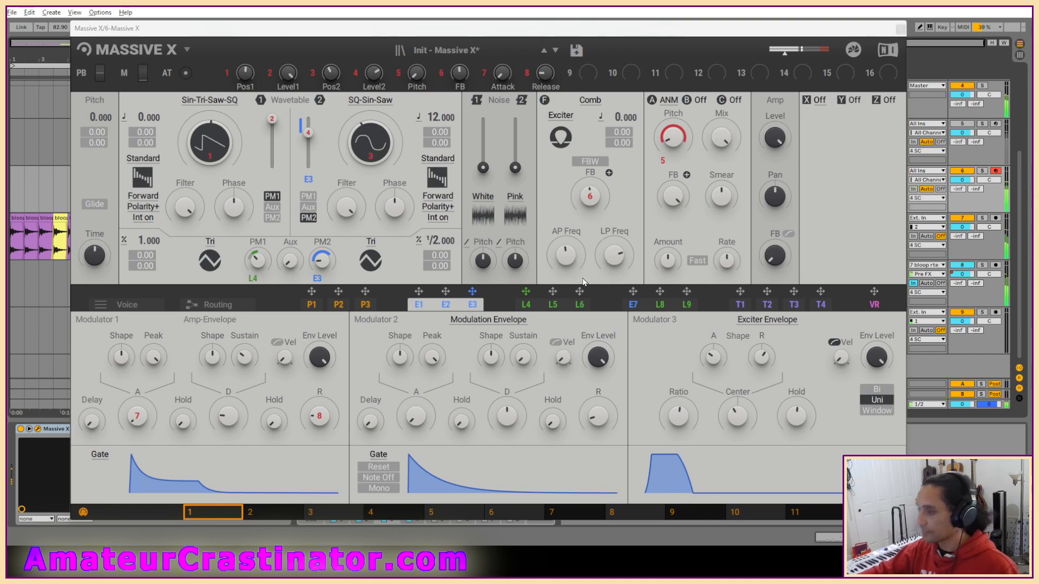
{"action": "left_click", "coordinate": [898, 28]}
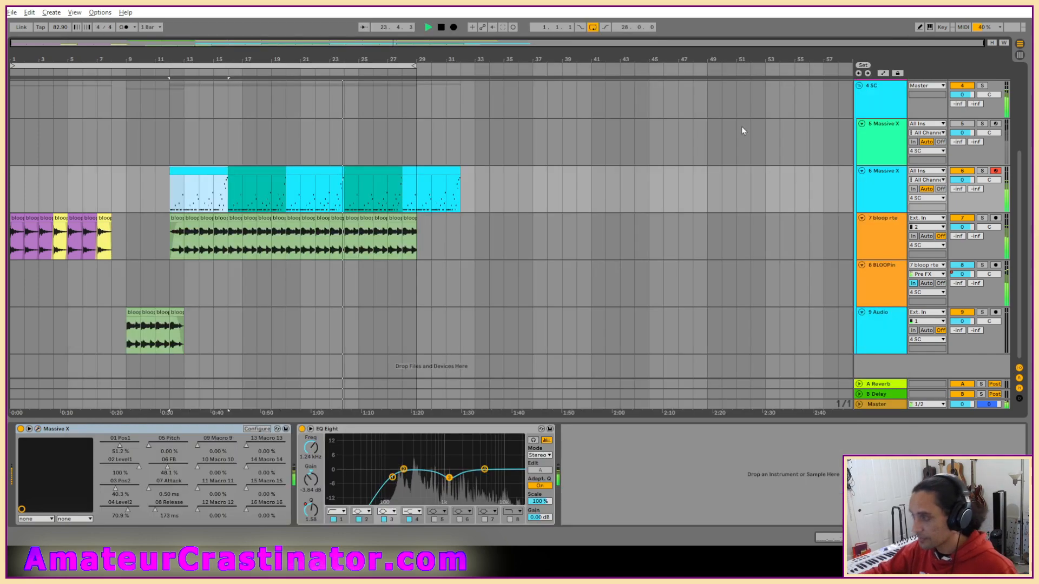
Show track 6's 05 Pitch automation and draw a separate ramp rising from 0% in each bar from 12 to 16.
{"action": "left_click", "coordinate": [149, 445]}
{"action": "key", "text": "a"}
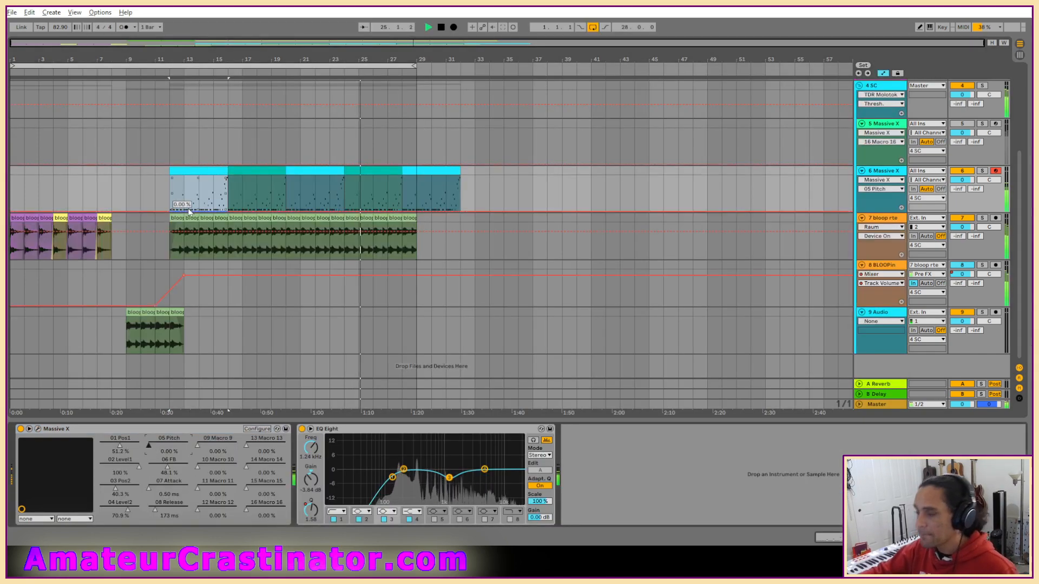
{"action": "scroll", "coordinate": [184, 206], "scroll_direction": "up", "scroll_amount": 4}
{"action": "left_click_drag", "start_coordinate": [112, 205], "coordinate": [185, 208]}
{"action": "left_click", "coordinate": [110, 211]}
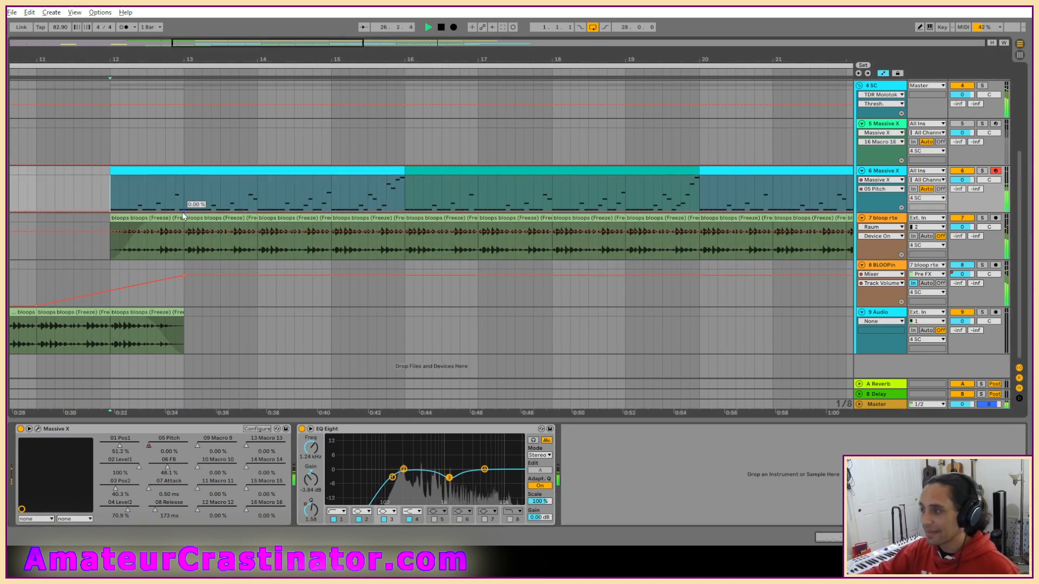
{"action": "left_click_drag", "start_coordinate": [174, 211], "coordinate": [184, 199]}
{"action": "left_click_drag", "start_coordinate": [257, 211], "coordinate": [256, 189]}
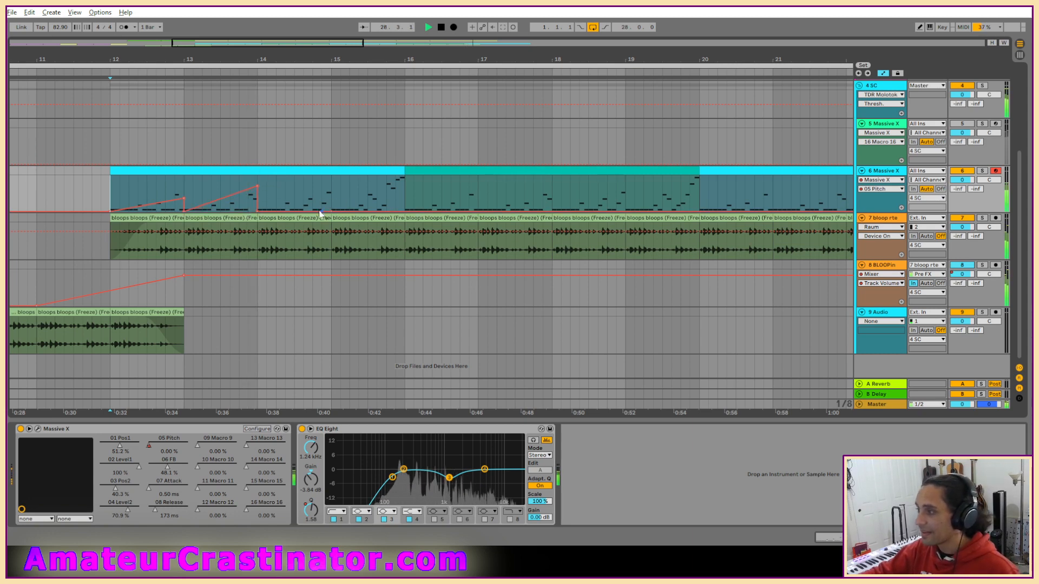
{"action": "left_click_drag", "start_coordinate": [331, 211], "coordinate": [331, 185]}
{"action": "left_click_drag", "start_coordinate": [258, 187], "coordinate": [257, 195]}
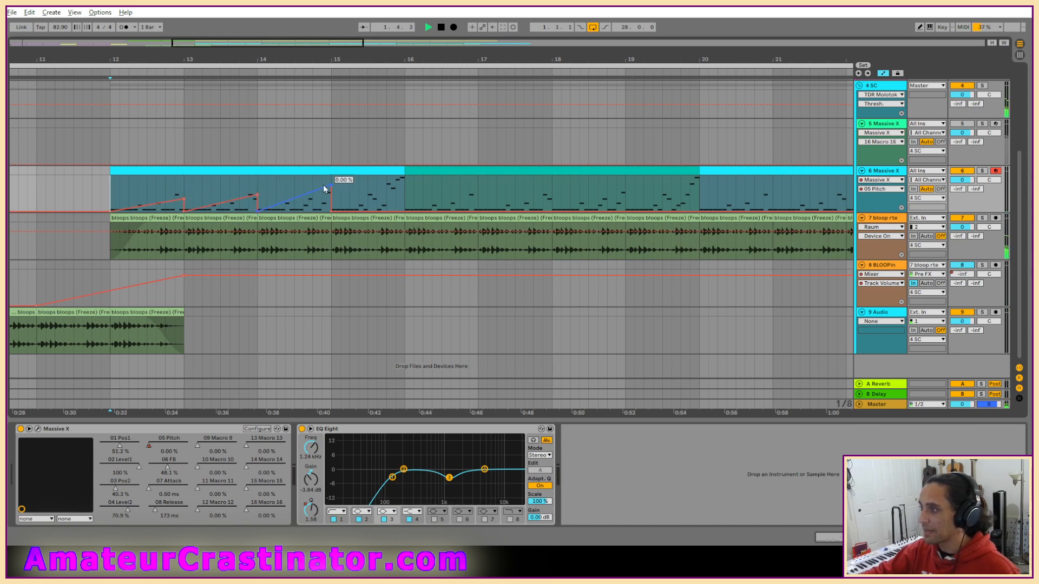
{"action": "left_click_drag", "start_coordinate": [404, 211], "coordinate": [404, 184]}
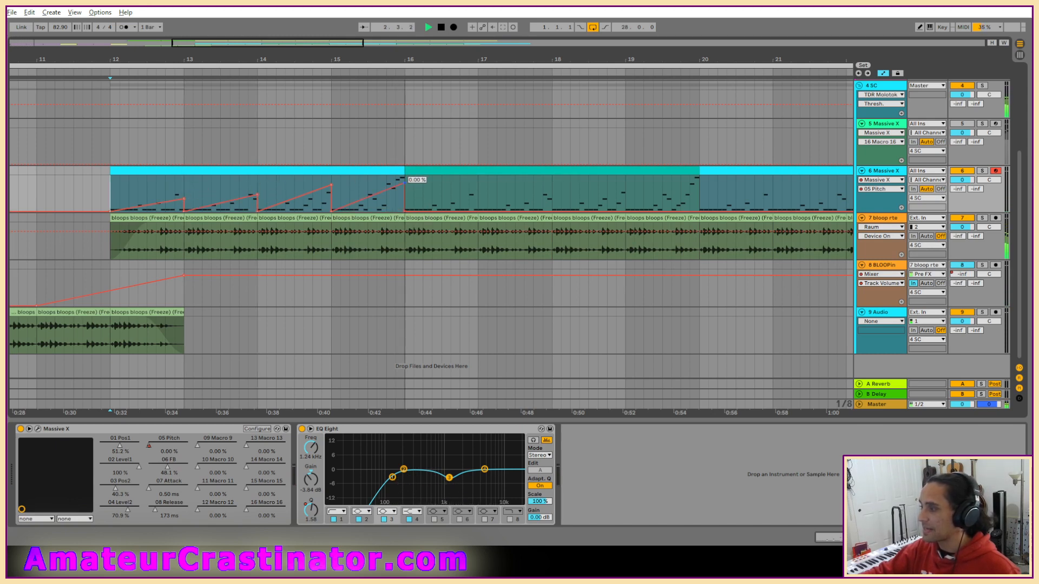
Play from the first clip on track 6 and shift its Pitch automation ramps upward.
{"action": "left_click", "coordinate": [166, 169]}
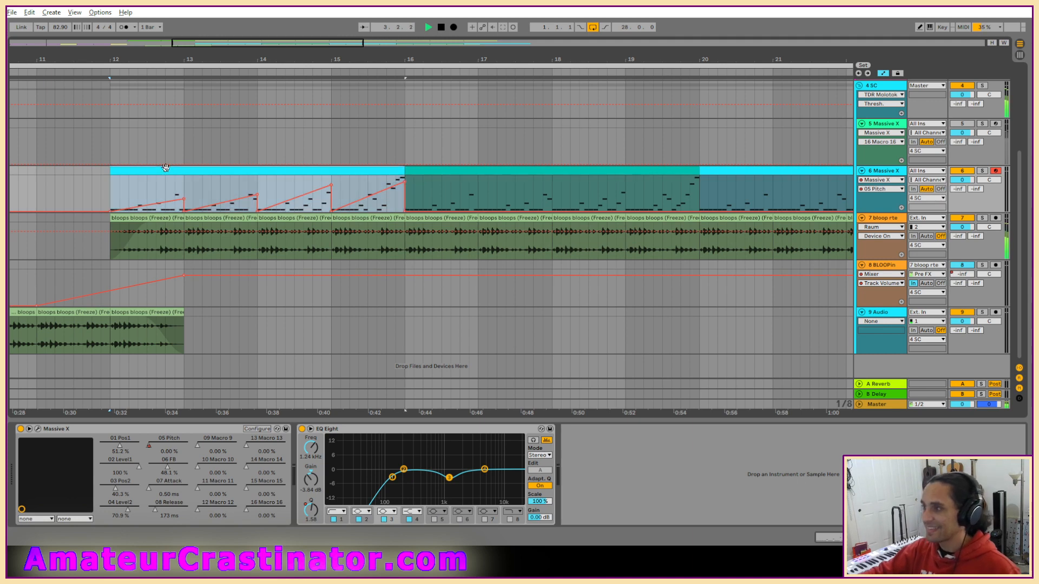
{"action": "key", "text": "space"}
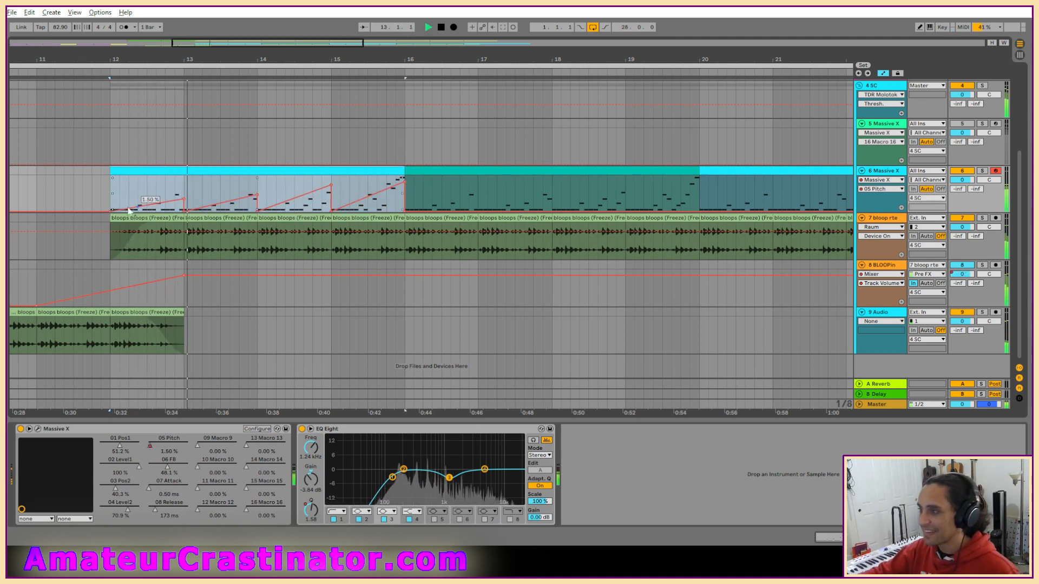
{"action": "left_click", "coordinate": [156, 148]}
{"action": "left_click", "coordinate": [152, 201]}
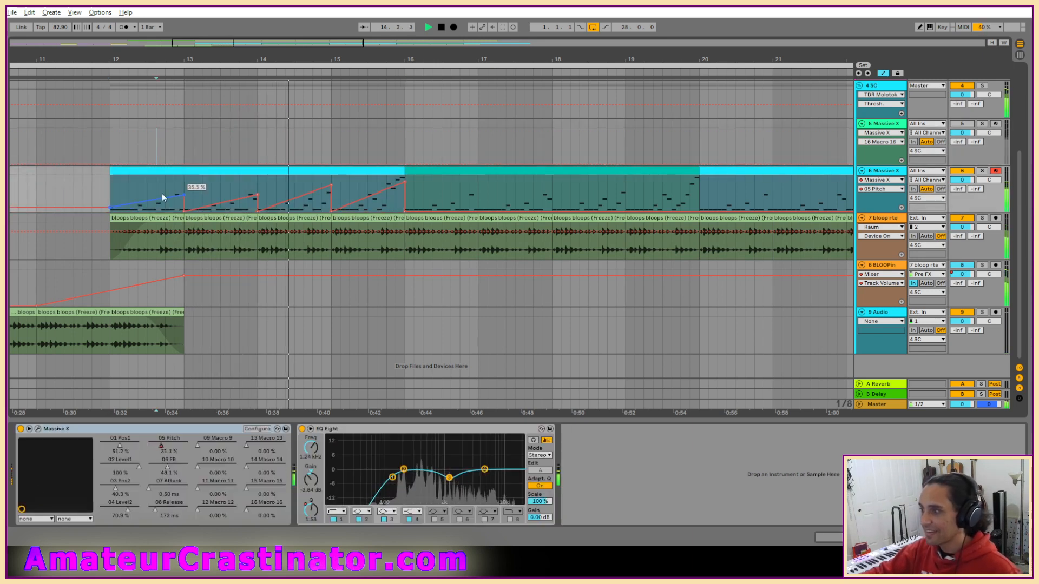
{"action": "left_click_drag", "start_coordinate": [217, 203], "coordinate": [217, 197]}
{"action": "left_click_drag", "start_coordinate": [301, 196], "coordinate": [301, 189]}
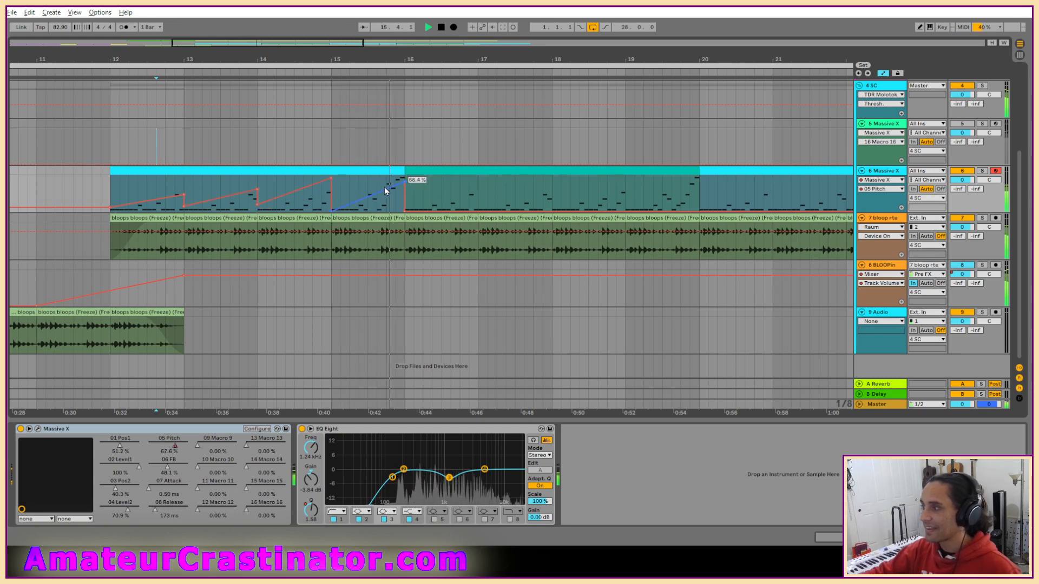
{"action": "left_click", "coordinate": [374, 191]}
{"action": "left_click_drag", "start_coordinate": [374, 192], "coordinate": [369, 195]}
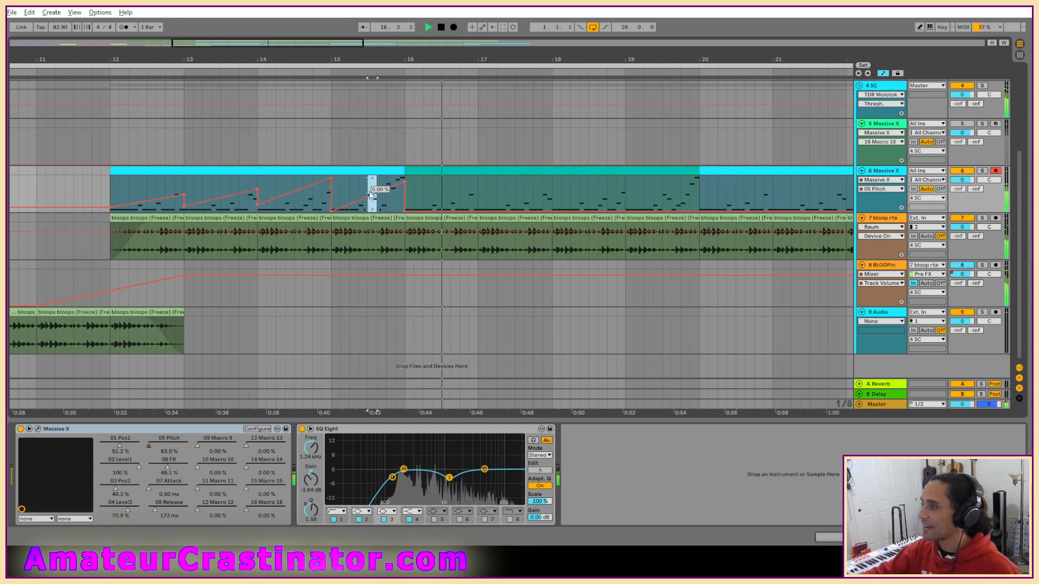
Raise the starting breakpoints of the first clip's Pitch ramps so each bar begins above zero, highest in bar 15.
{"action": "left_click", "coordinate": [353, 196]}
{"action": "left_click_drag", "start_coordinate": [363, 196], "coordinate": [332, 199]}
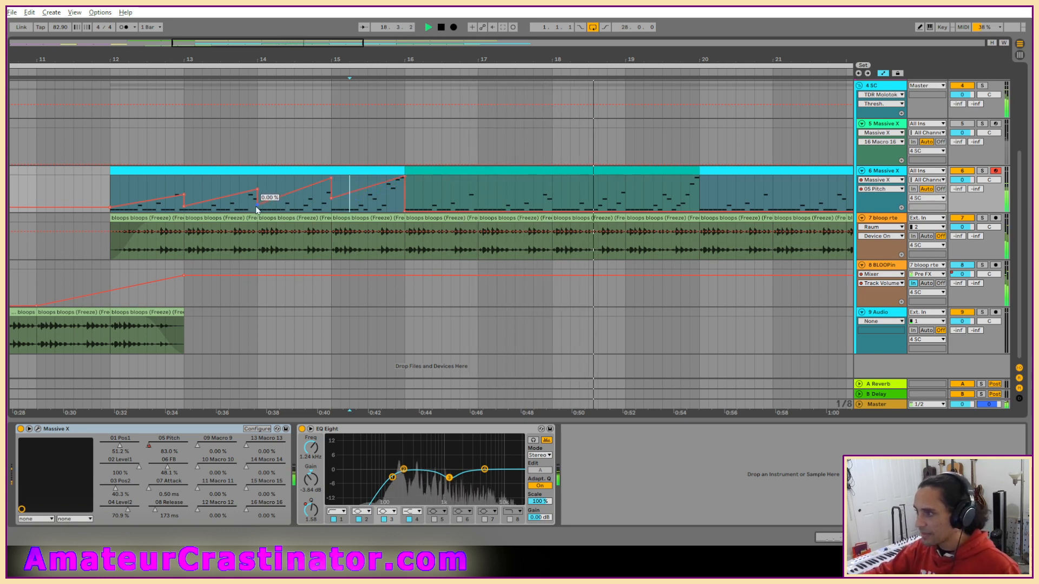
{"action": "left_click_drag", "start_coordinate": [257, 205], "coordinate": [184, 193]}
{"action": "left_click_drag", "start_coordinate": [111, 208], "coordinate": [110, 204]}
{"action": "left_click", "coordinate": [254, 171]}
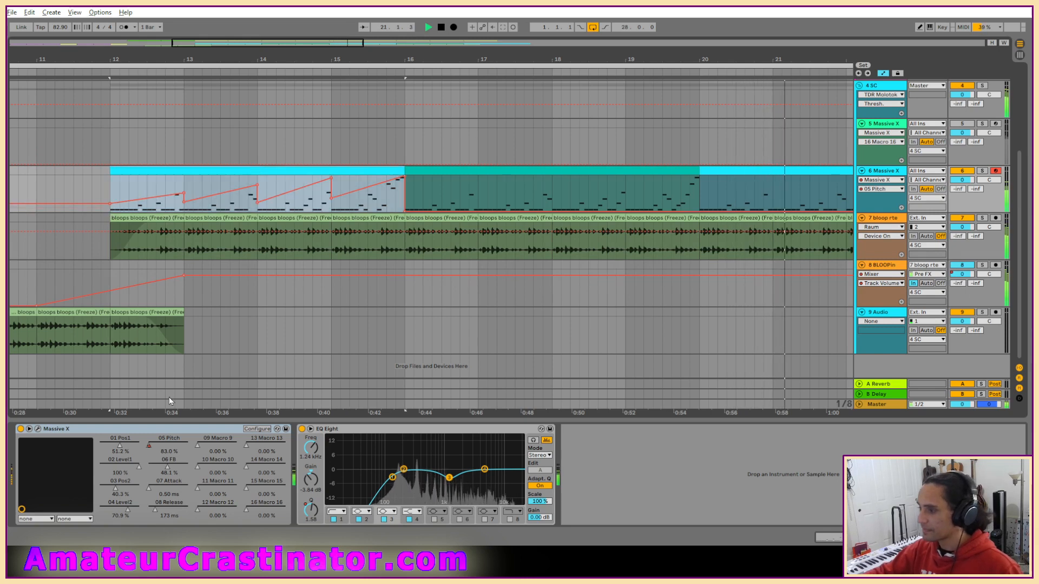
Reopen Massive X on track 6, lower Anima's FB, and close the plug-in window.
{"action": "left_click", "coordinate": [38, 428]}
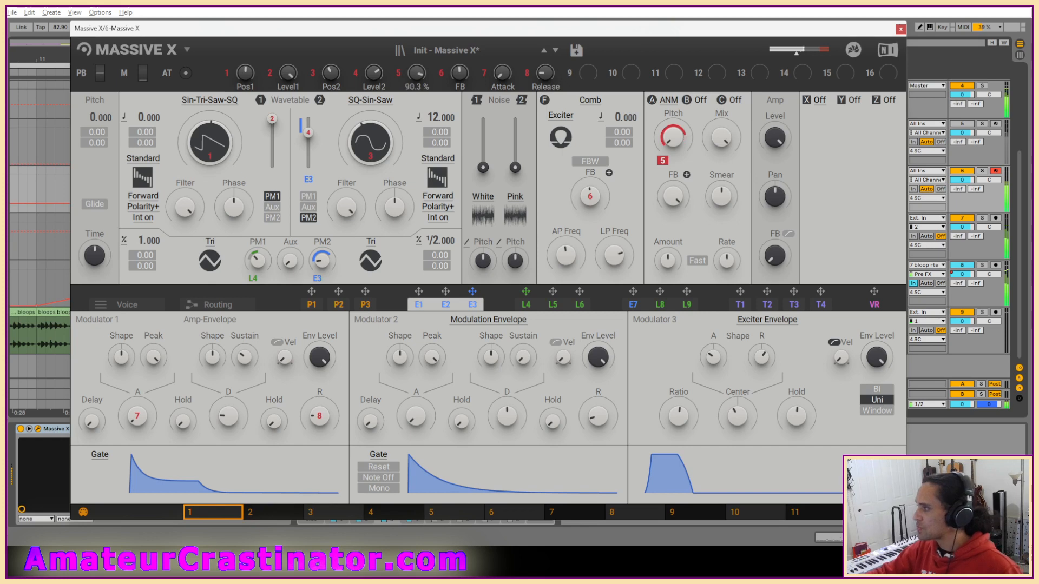
{"action": "left_click_drag", "start_coordinate": [674, 196], "coordinate": [673, 220]}
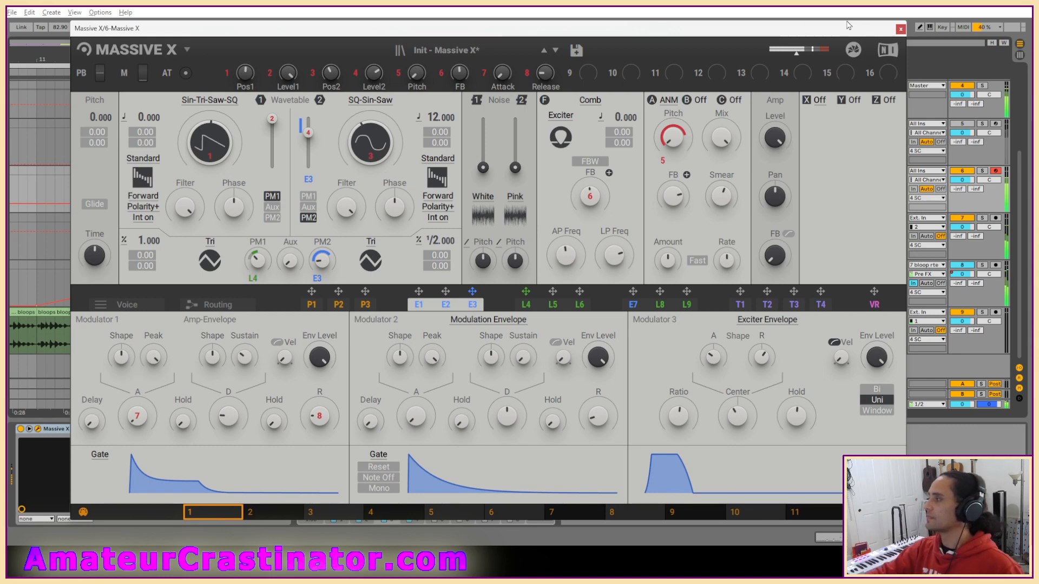
{"action": "key", "text": "ctrl+alt+p"}
{"action": "scroll", "coordinate": [533, 195], "scroll_direction": "down", "scroll_amount": 2}
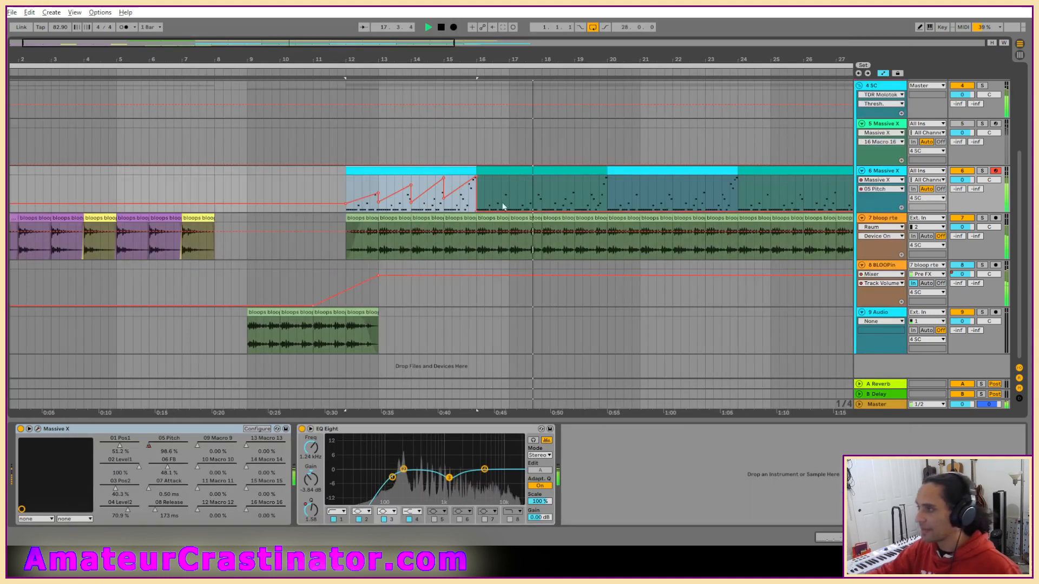
Duplicate bars 12 to 16 of track 6 with their Pitch automation four times, up to bar 32.
{"action": "left_click_drag", "start_coordinate": [344, 184], "coordinate": [477, 189]}
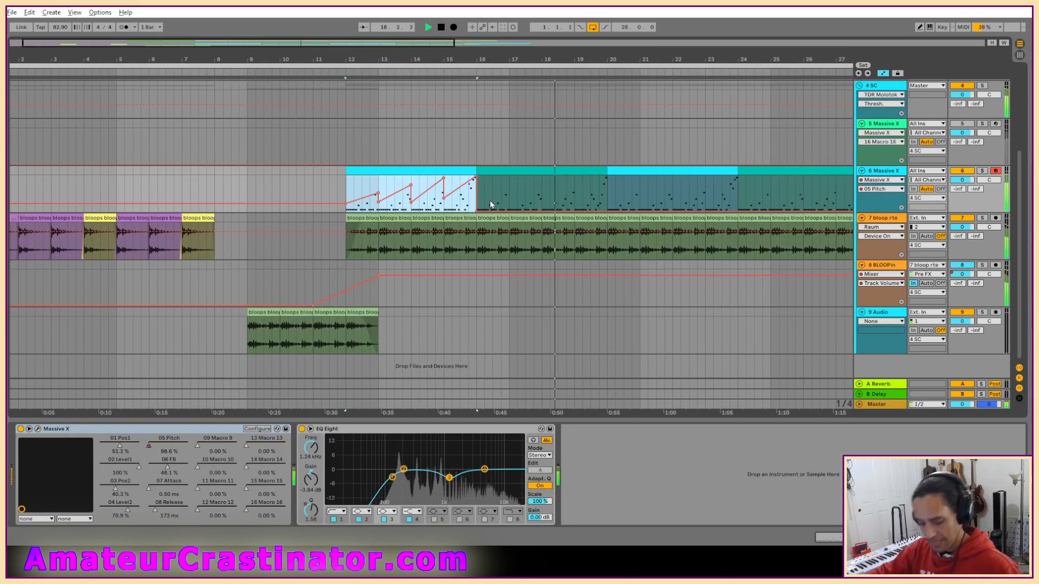
{"action": "key", "text": "ctrl+d"}
{"action": "key", "text": "ctrl+d"}
{"action": "key", "text": "ctrl+d"}
{"action": "key", "text": "ctrl+d"}
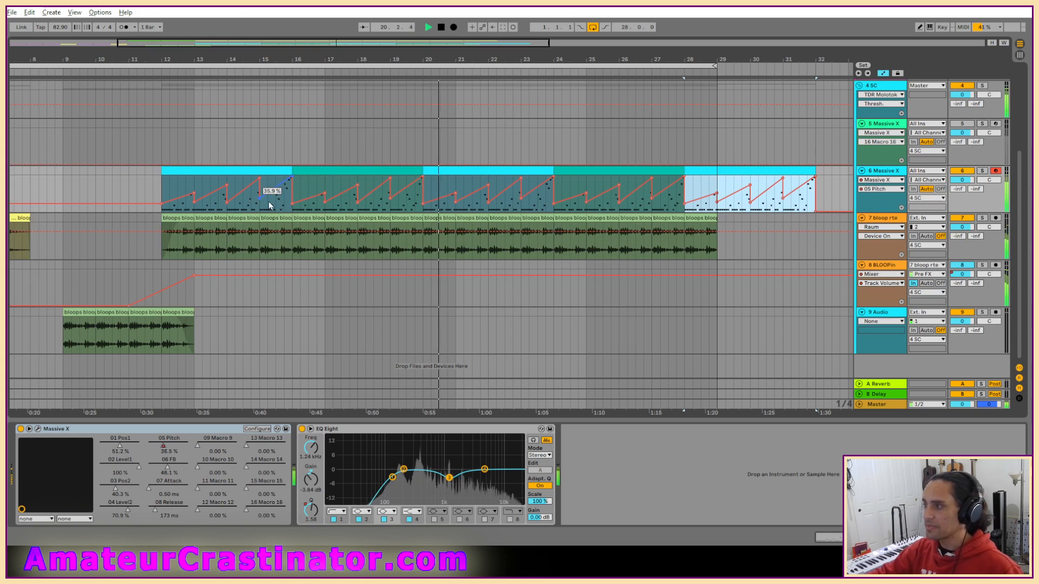
Clear the first clip's Pitch automation, redraw it as one long rise starting at about 36%, and replay from bar 12.
{"action": "left_click_drag", "start_coordinate": [268, 199], "coordinate": [157, 190]}
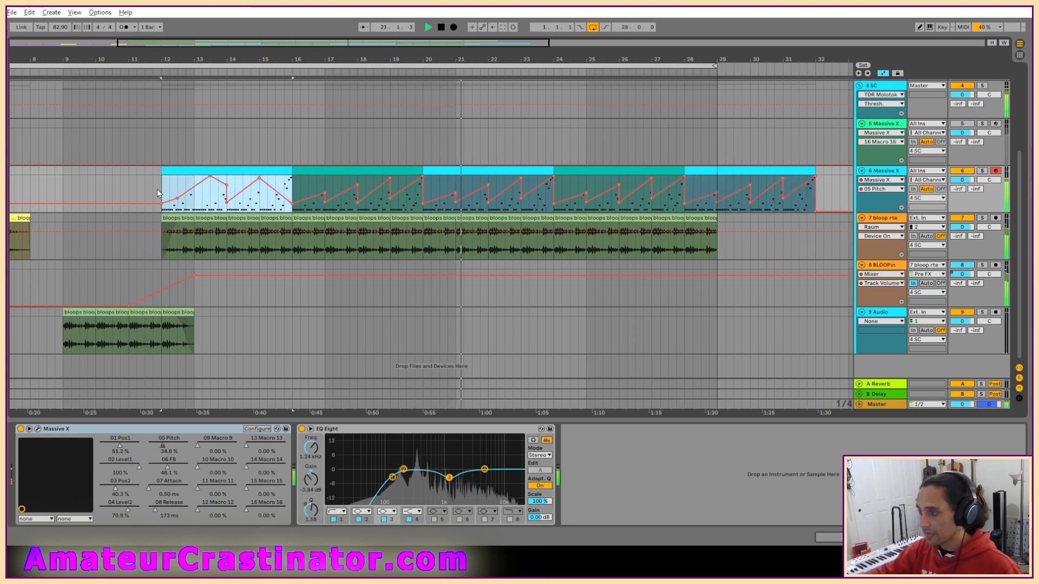
{"action": "key", "text": "Delete"}
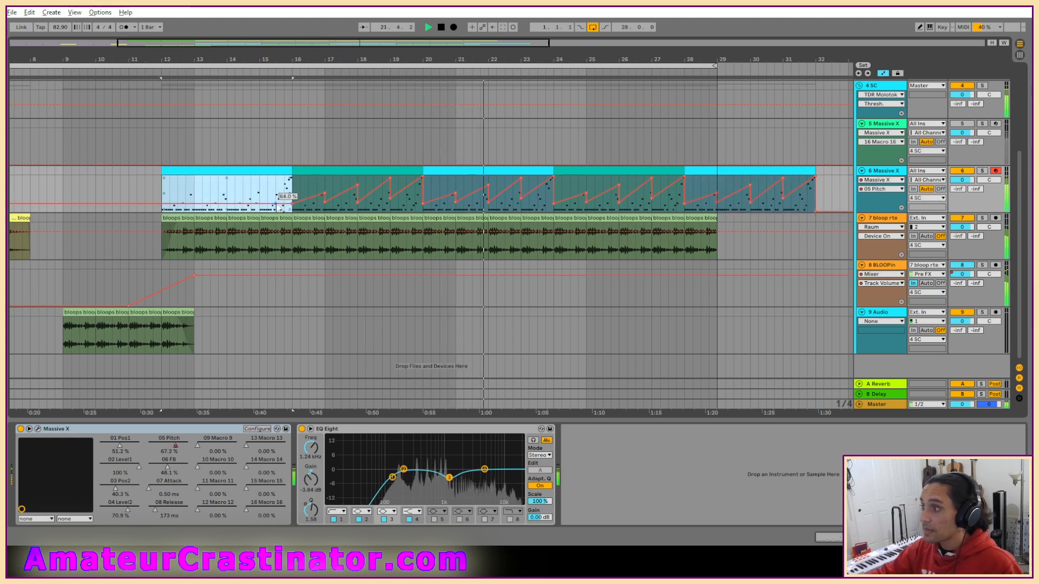
{"action": "left_click_drag", "start_coordinate": [275, 202], "coordinate": [292, 180]}
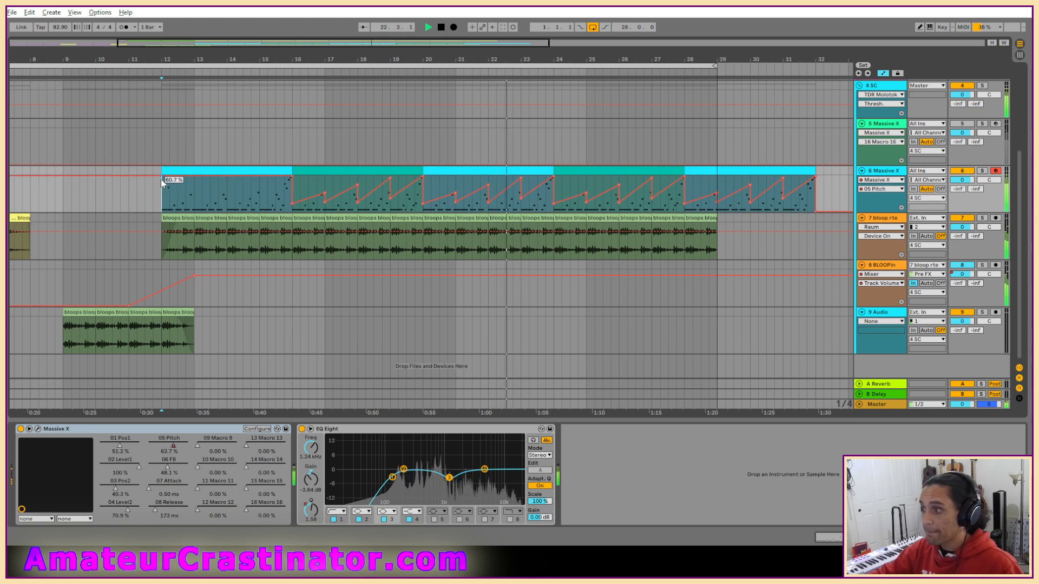
{"action": "left_click_drag", "start_coordinate": [160, 180], "coordinate": [162, 201]}
{"action": "key", "text": "space"}
{"action": "key", "text": "space"}
{"action": "key", "text": "space"}
{"action": "key", "text": "space"}
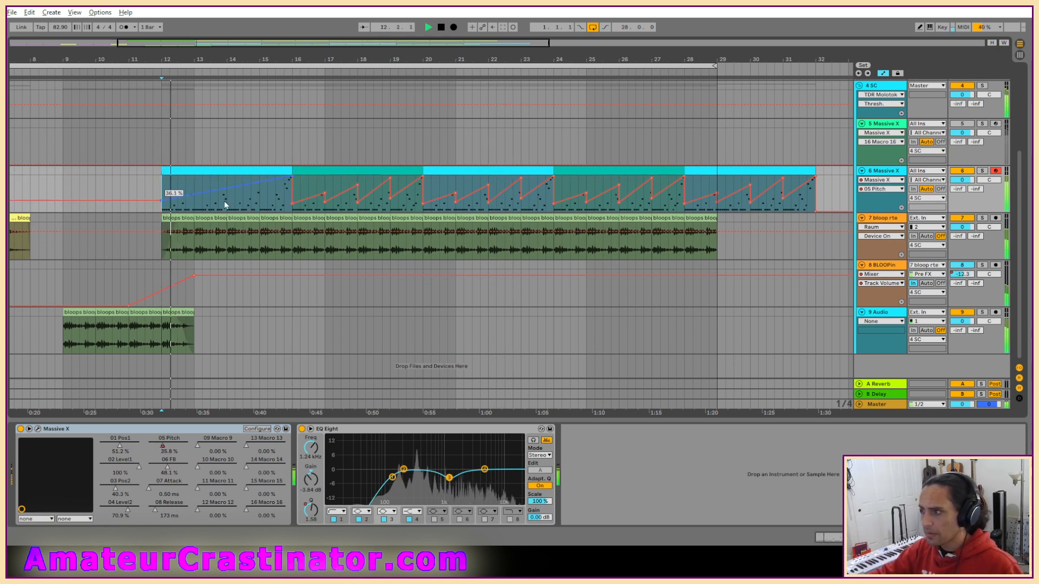
Break the first clip's long Pitch rise into successive ramps with breakpoints and peaks at bars 13, 14 and 15.
{"action": "left_click", "coordinate": [259, 183]}
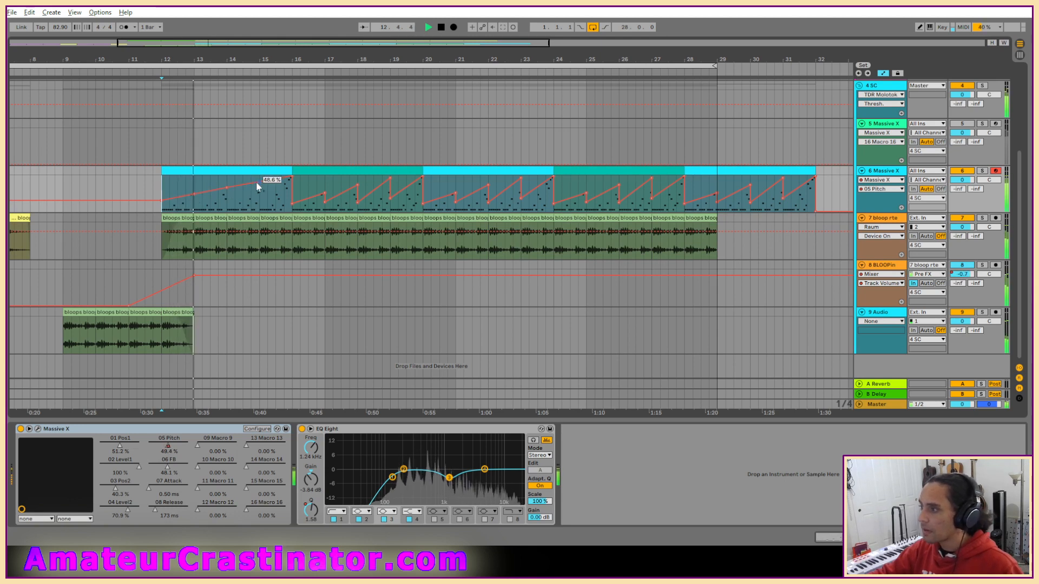
{"action": "scroll", "coordinate": [210, 209], "scroll_direction": "up", "scroll_amount": 2}
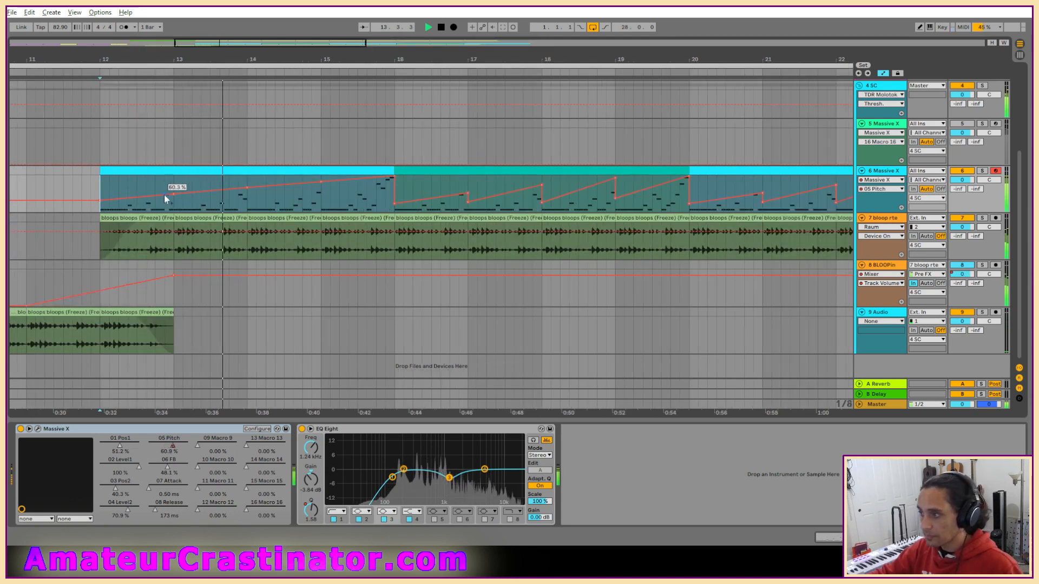
{"action": "mouse_move", "coordinate": [183, 193]}
{"action": "left_mouse_down"}
{"action": "mouse_move", "coordinate": [174, 201]}
{"action": "mouse_move", "coordinate": [173, 191]}
{"action": "left_mouse_up"}
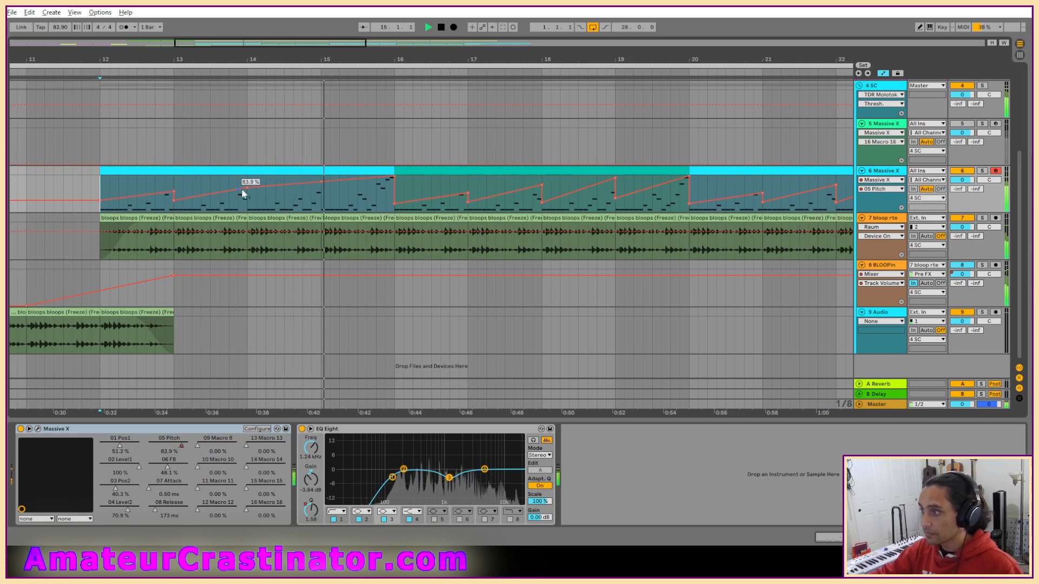
{"action": "left_click_drag", "start_coordinate": [257, 187], "coordinate": [248, 186]}
{"action": "mouse_move", "coordinate": [331, 180]}
{"action": "left_mouse_down"}
{"action": "mouse_move", "coordinate": [321, 188]}
{"action": "mouse_move", "coordinate": [321, 180]}
{"action": "left_mouse_up"}
Select the first clip's revised section on track 6, duplicate it three times along the timeline, and undo the last change.
{"action": "left_click_drag", "start_coordinate": [115, 183], "coordinate": [395, 184]}
{"action": "key", "text": "minus"}
{"action": "key", "text": "ctrl+d"}
{"action": "key", "text": "ctrl+d"}
{"action": "key", "text": "ctrl+d"}
{"action": "key", "text": "ctrl+d"}
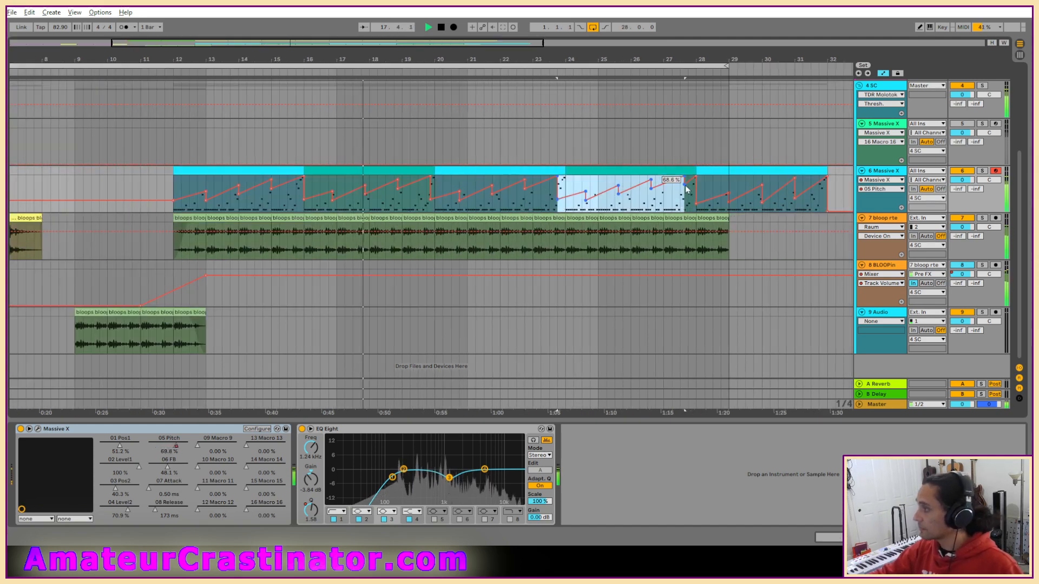
{"action": "key", "text": "ctrl+z"}
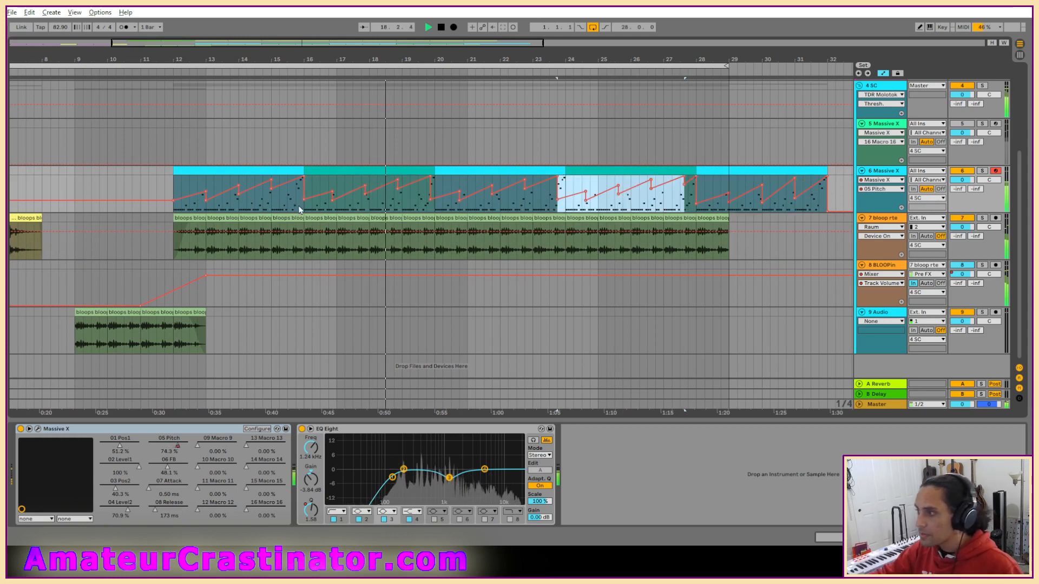
Duplicate the first clip's four bars with the revised Pitch automation along track 6, up to bar 32.
{"action": "left_click_drag", "start_coordinate": [304, 195], "coordinate": [177, 206]}
{"action": "key", "text": "ctrl+d"}
{"action": "key", "text": "ctrl+d"}
{"action": "key", "text": "ctrl+d"}
{"action": "key", "text": "ctrl+d"}
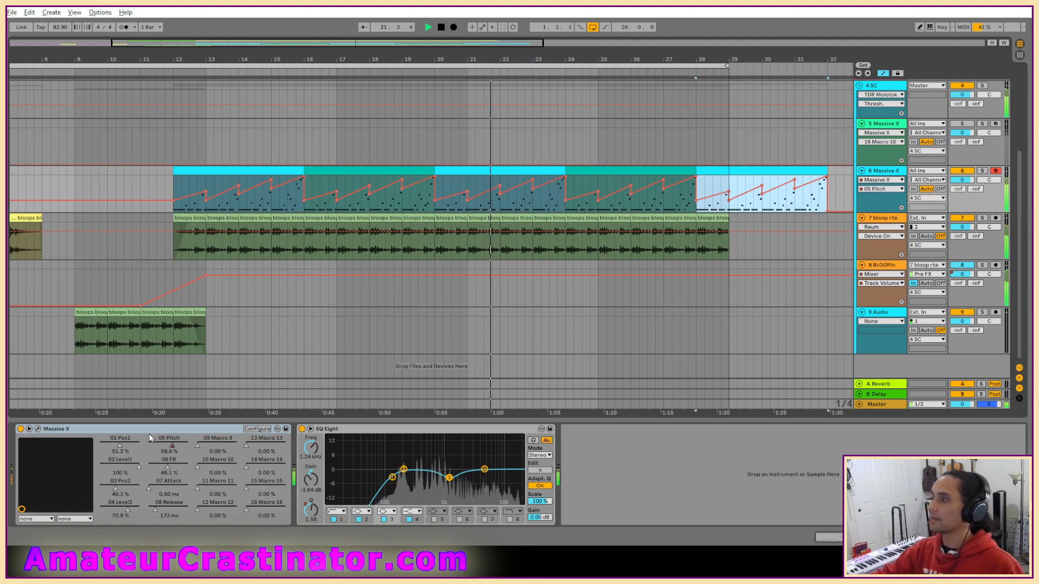
Inspect the Massive X patch on track 6 during playback, close its editor and toggle playback.
{"action": "left_click", "coordinate": [38, 430]}
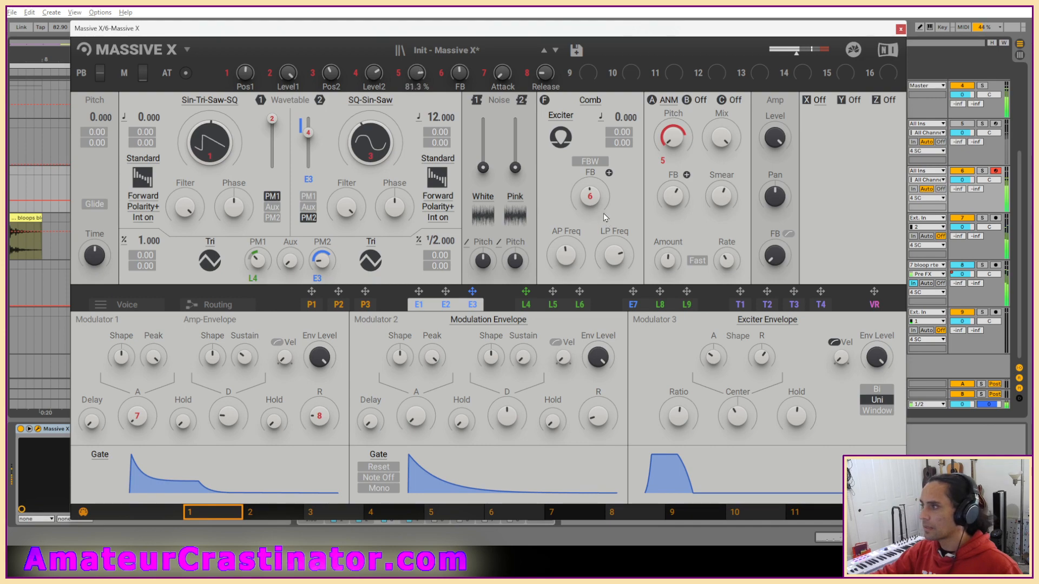
{"action": "left_click", "coordinate": [901, 29]}
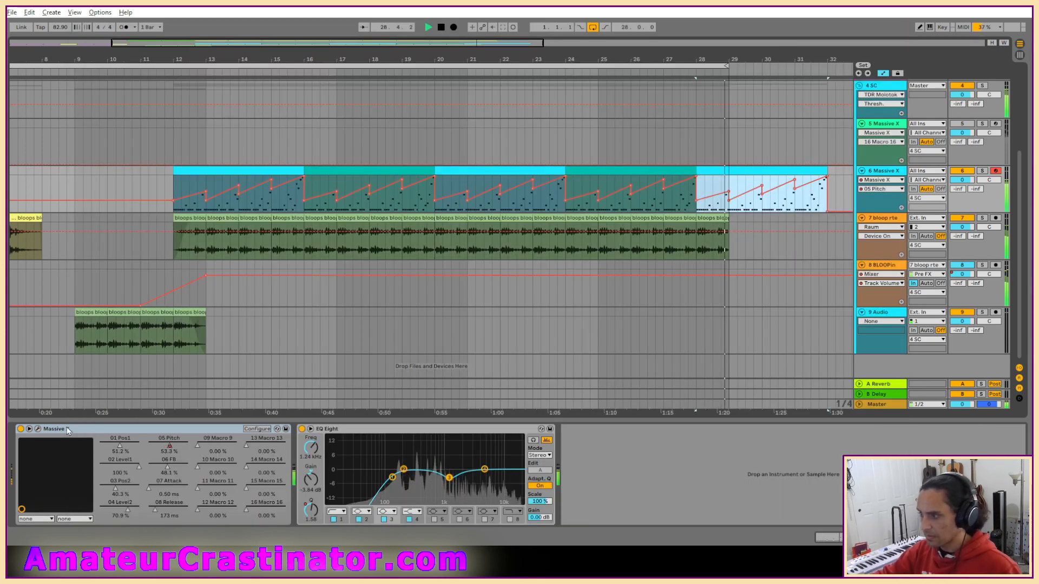
{"action": "key", "text": "space"}
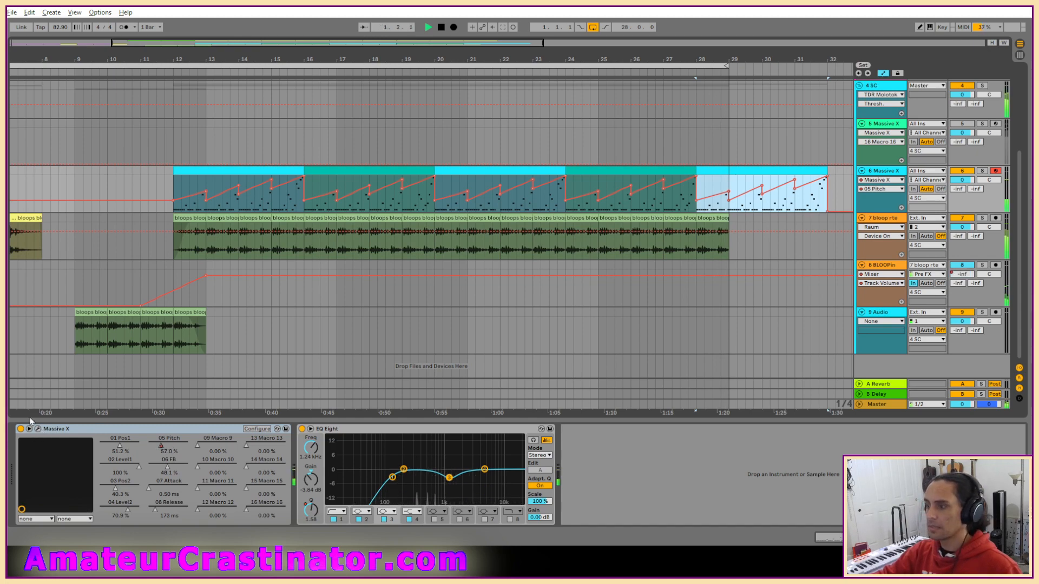
Reopen track 6's Massive X editor and select the clip at bars 12 to 16 as the playback start.
{"action": "left_click", "coordinate": [38, 428]}
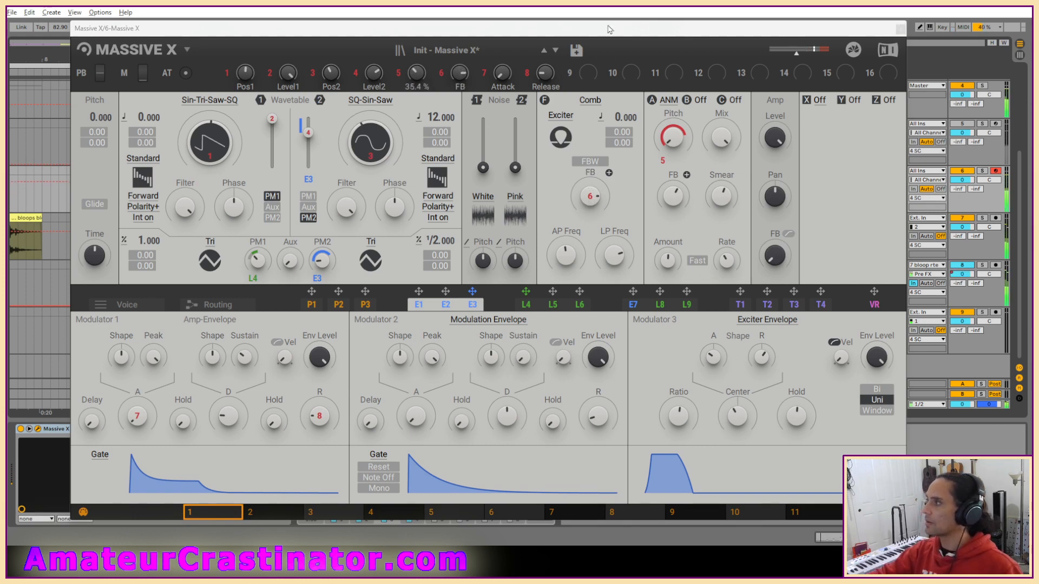
{"action": "left_click_drag", "start_coordinate": [602, 25], "coordinate": [594, 377]}
{"action": "left_click", "coordinate": [213, 189]}
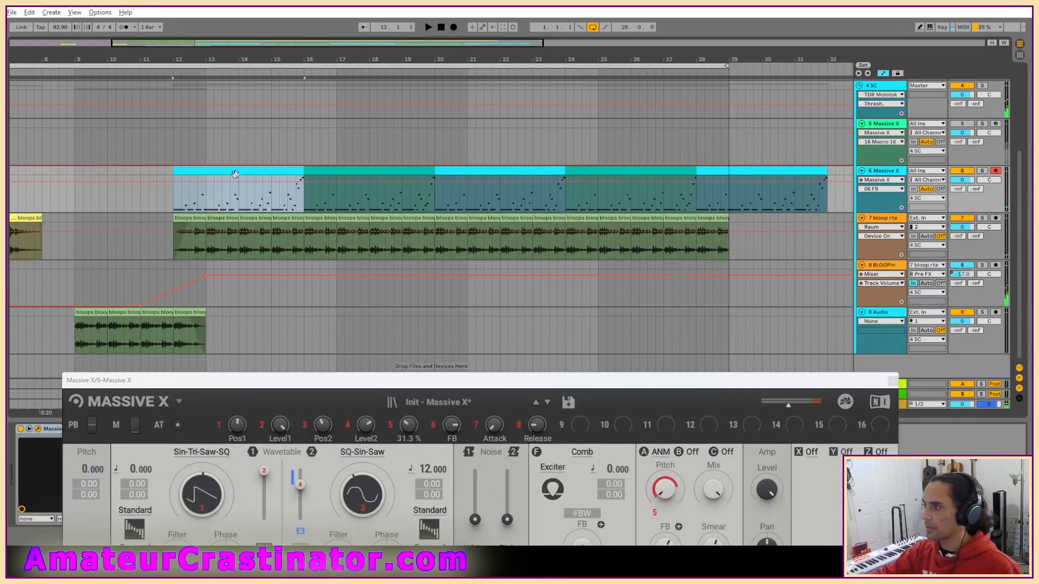
{"action": "left_click_drag", "start_coordinate": [503, 381], "coordinate": [561, 36]}
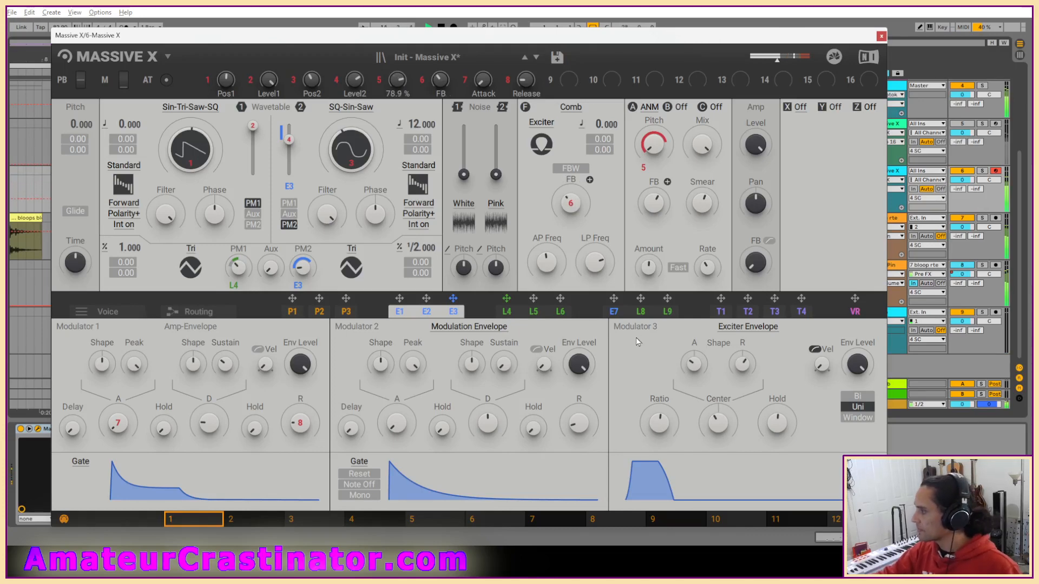
Switch Modulator 5's Switcher LFO rate in Massive X to Sync and set its ratio to 4/4.
{"action": "left_click", "coordinate": [533, 313]}
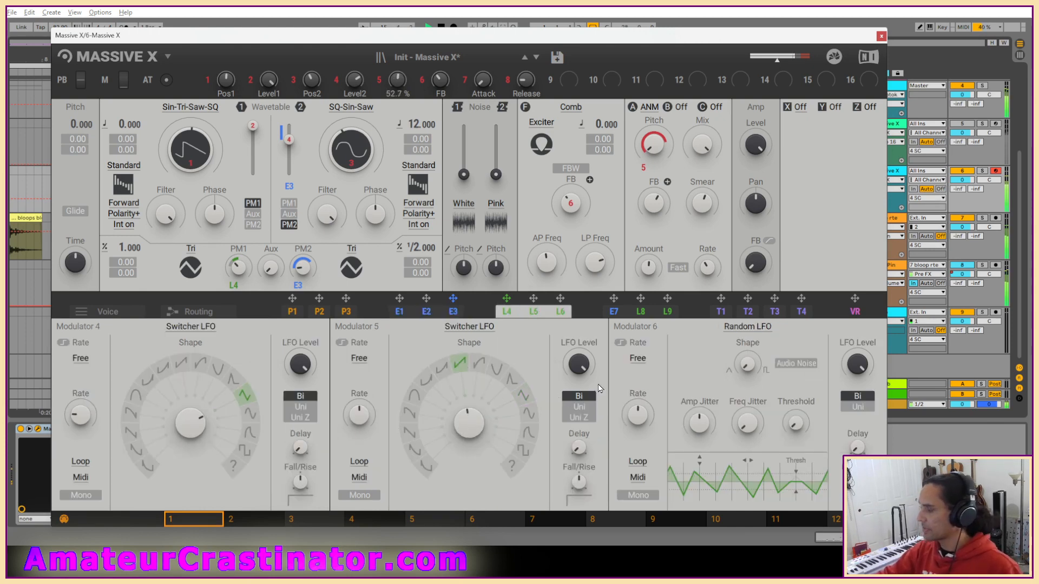
{"action": "left_click", "coordinate": [358, 362]}
{"action": "left_click", "coordinate": [350, 410]}
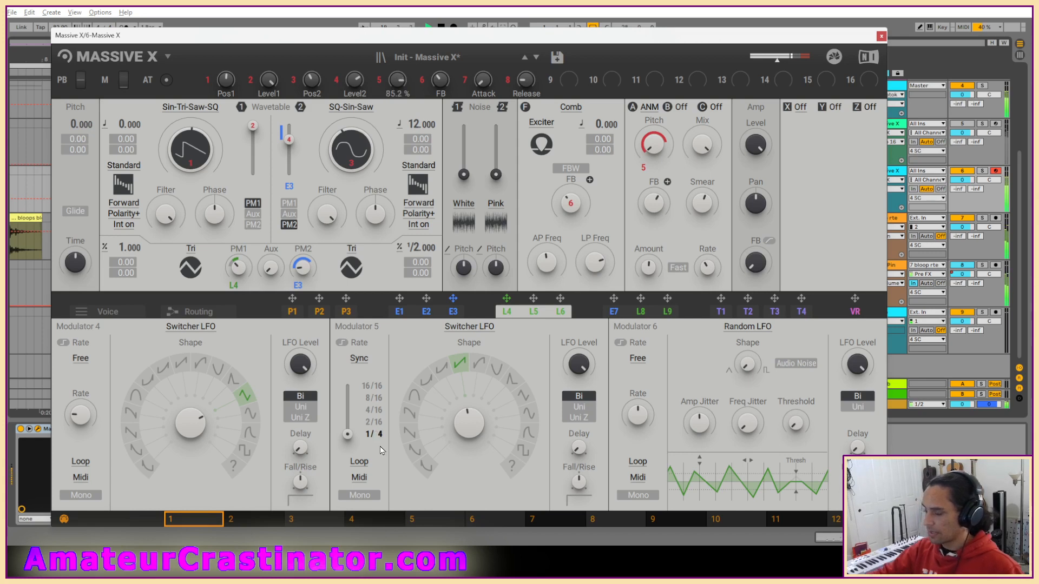
{"action": "left_click_drag", "start_coordinate": [368, 434], "coordinate": [368, 430]}
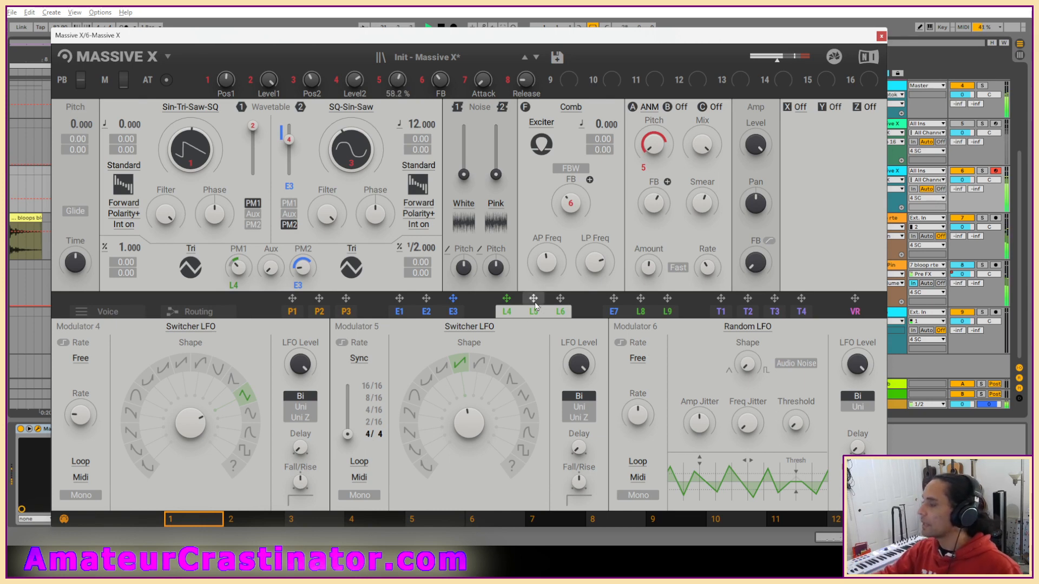
Assign LFO L5 to the Comb filter's FB, set the LFO's polarity to Uni, and close the Massive X editor after checking it.
{"action": "left_click_drag", "start_coordinate": [534, 299], "coordinate": [561, 227]}
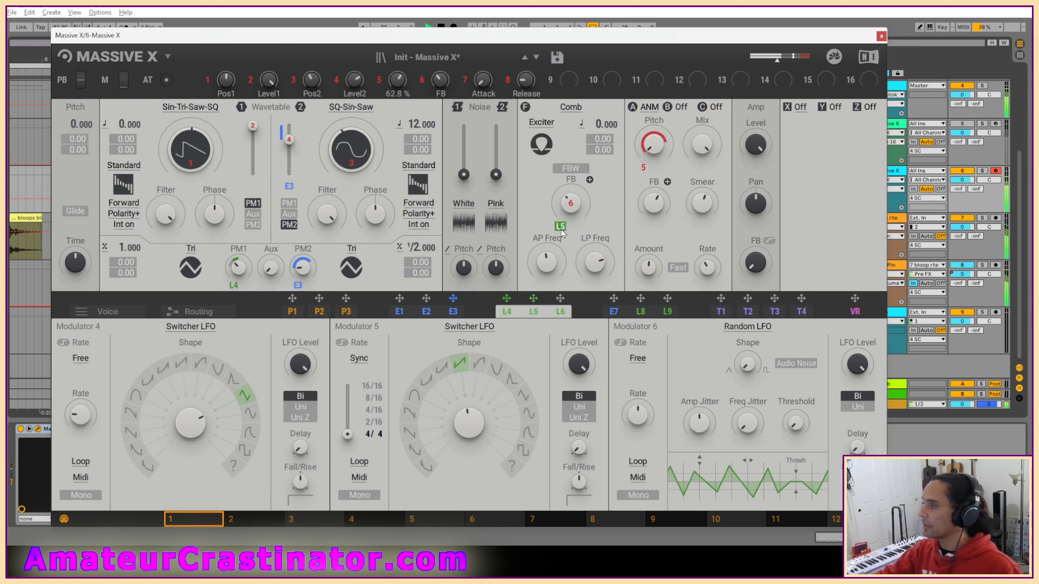
{"action": "left_click", "coordinate": [579, 407]}
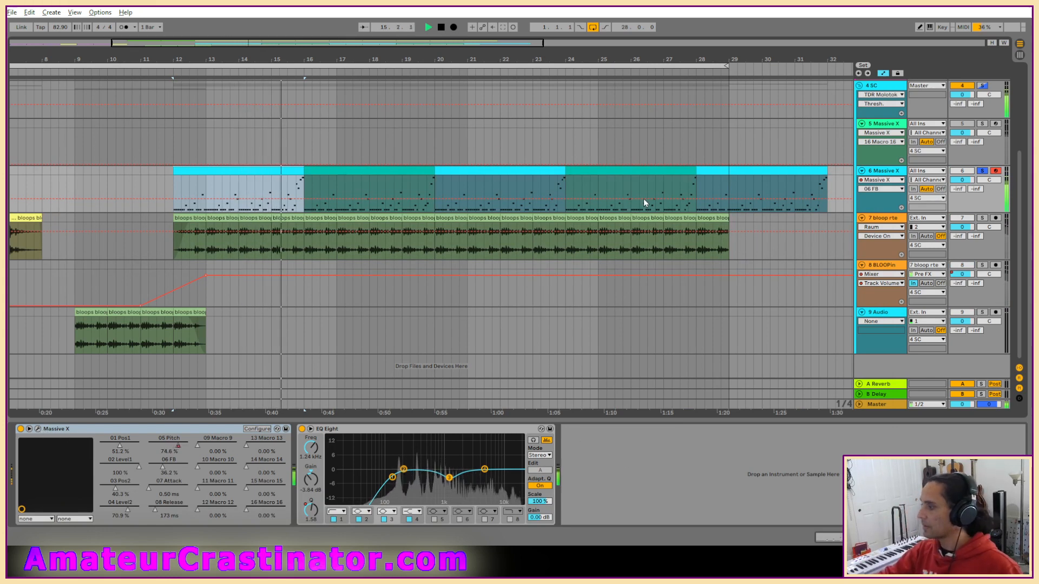
{"action": "key", "text": "ctrl+alt+p"}
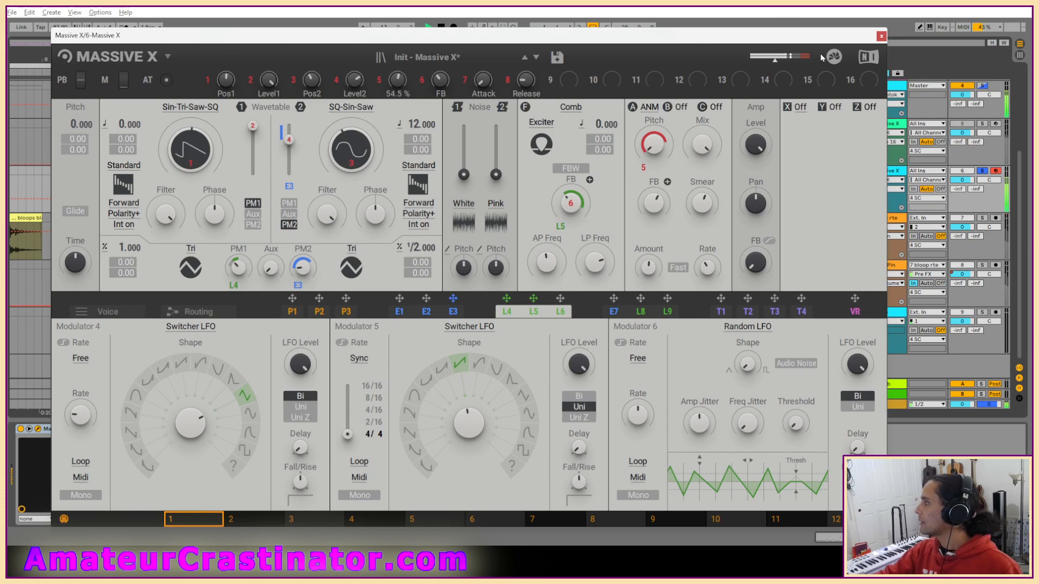
{"action": "left_click", "coordinate": [882, 36]}
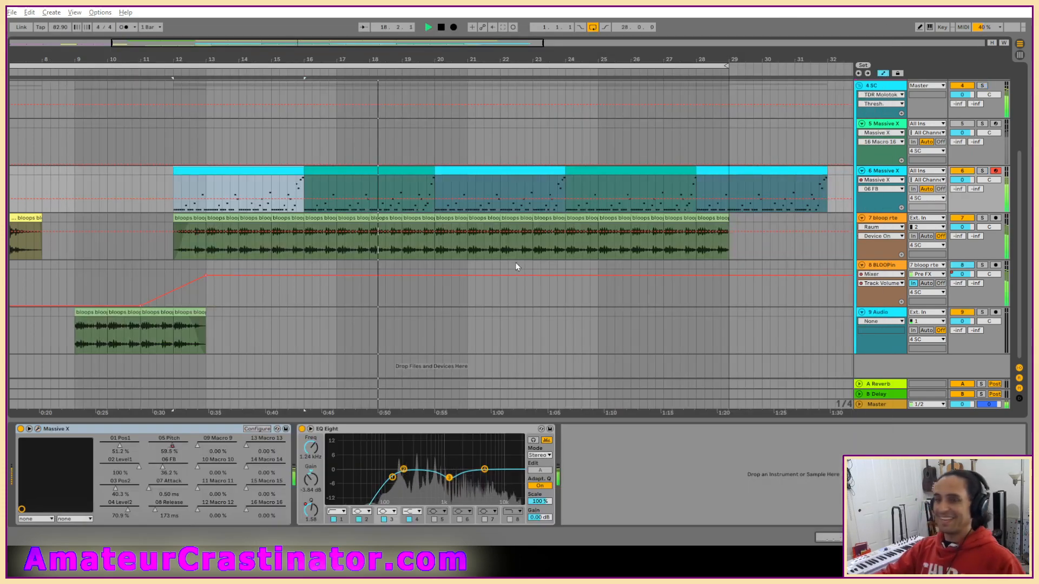
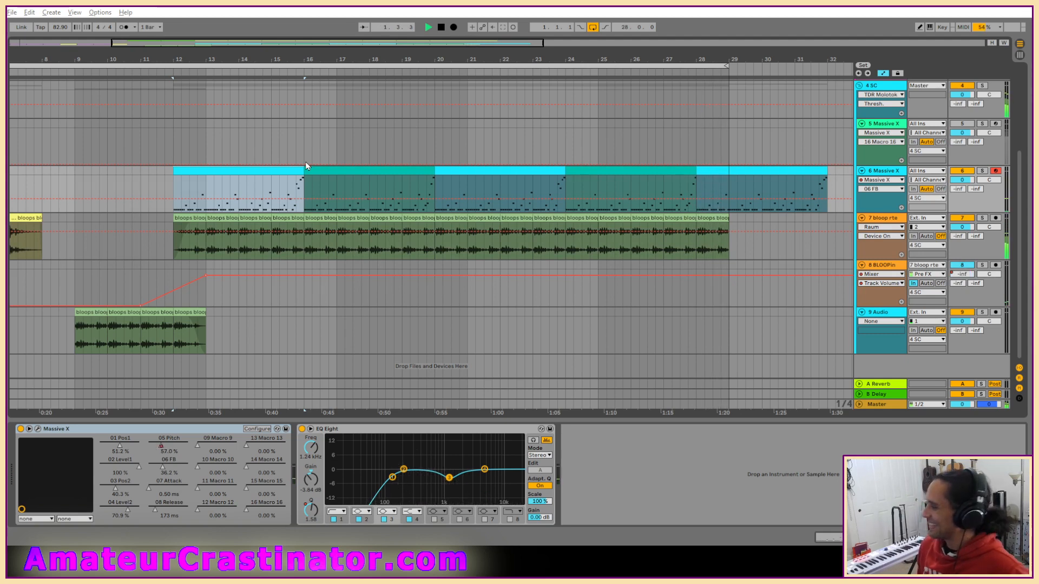
Place the insert marker on track 5 at bar 14, stop playback, and hide the automation in the arrangement.
{"action": "left_click", "coordinate": [240, 156]}
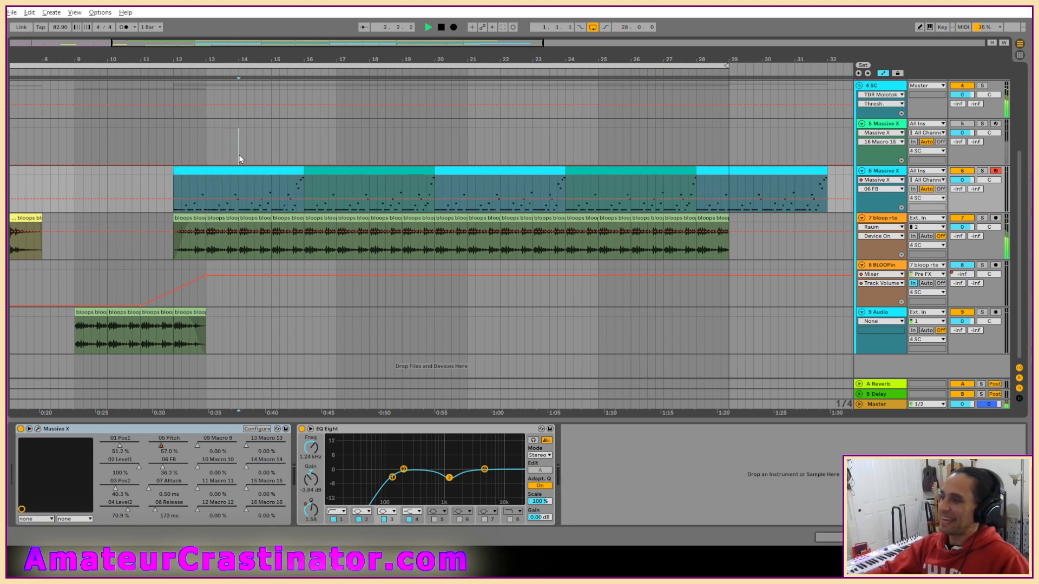
{"action": "key", "text": "space"}
{"action": "key", "text": "minus"}
{"action": "key", "text": "ctrl+a"}
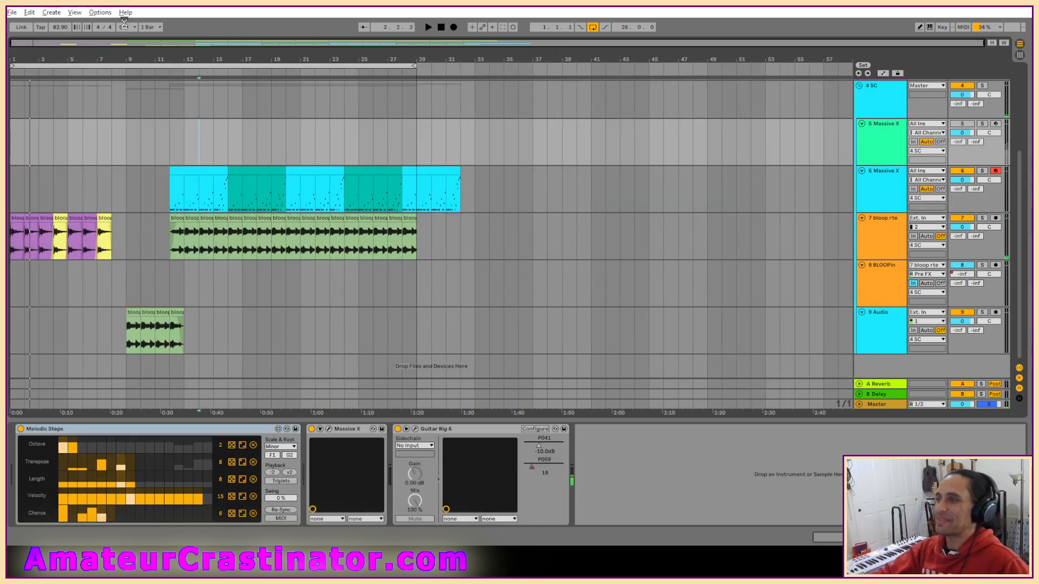
Open the Live Set from the Boosh Mushd Project folder in Live Recordings.
{"action": "left_click", "coordinate": [11, 13]}
{"action": "left_click", "coordinate": [30, 30]}
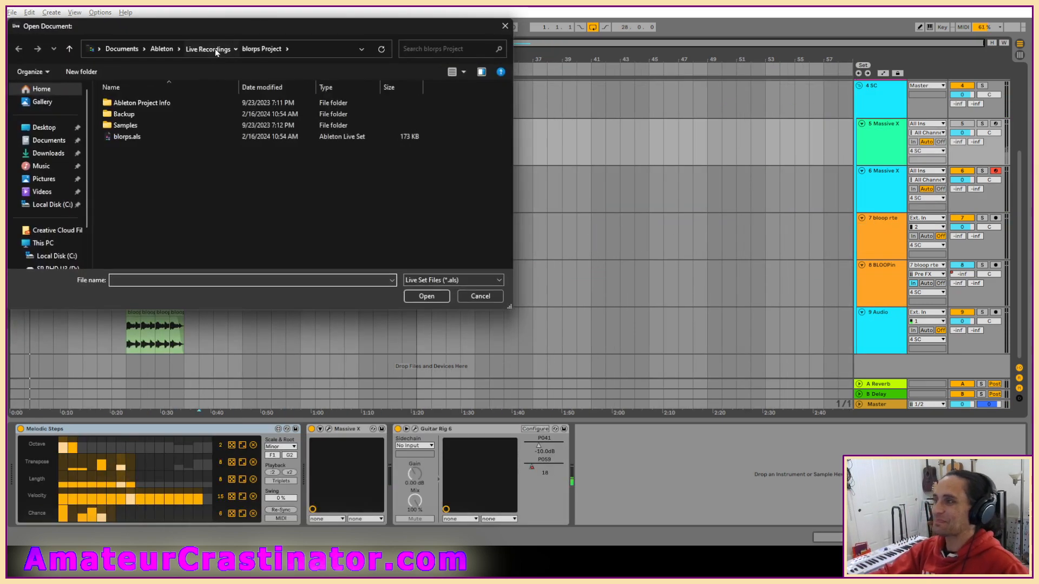
{"action": "scroll", "coordinate": [187, 245], "scroll_direction": "down", "scroll_amount": 1}
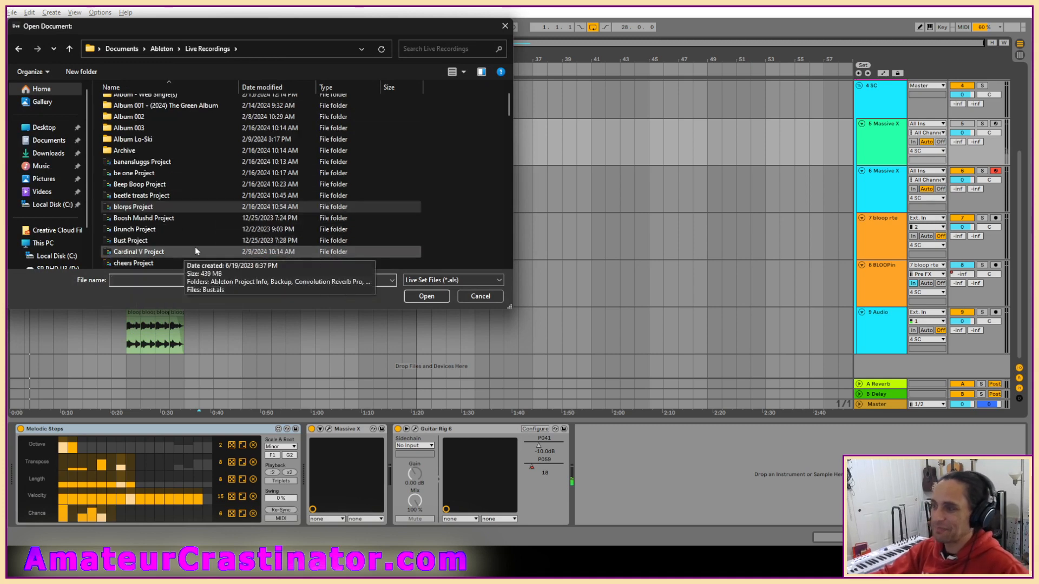
{"action": "double_click", "coordinate": [137, 218]}
{"action": "double_click", "coordinate": [130, 136]}
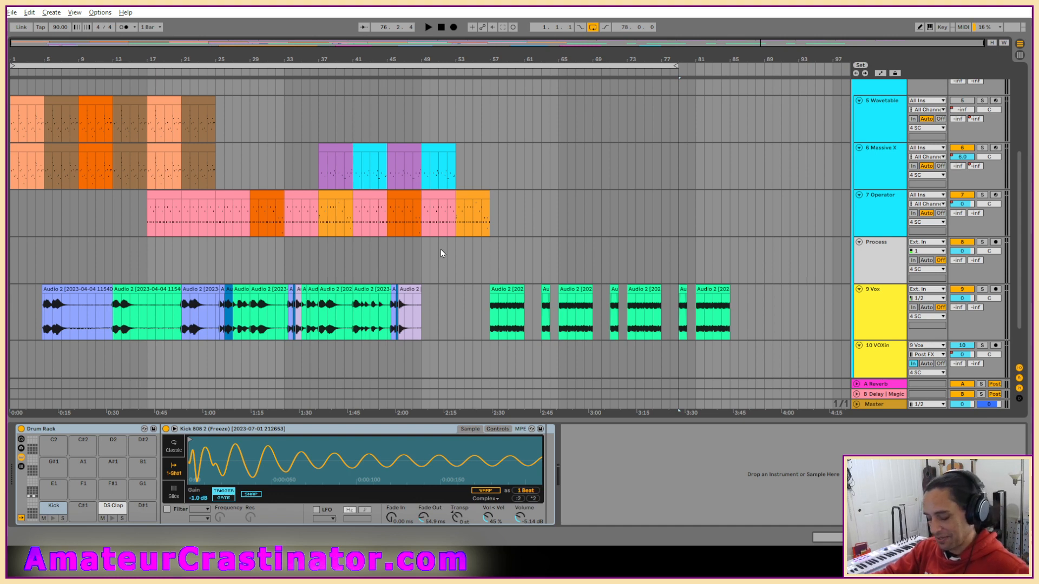
Lower the gain of the 9 Vox clips between bars 5 and 41 to -7.52 dB and play the section.
{"action": "left_click", "coordinate": [405, 260]}
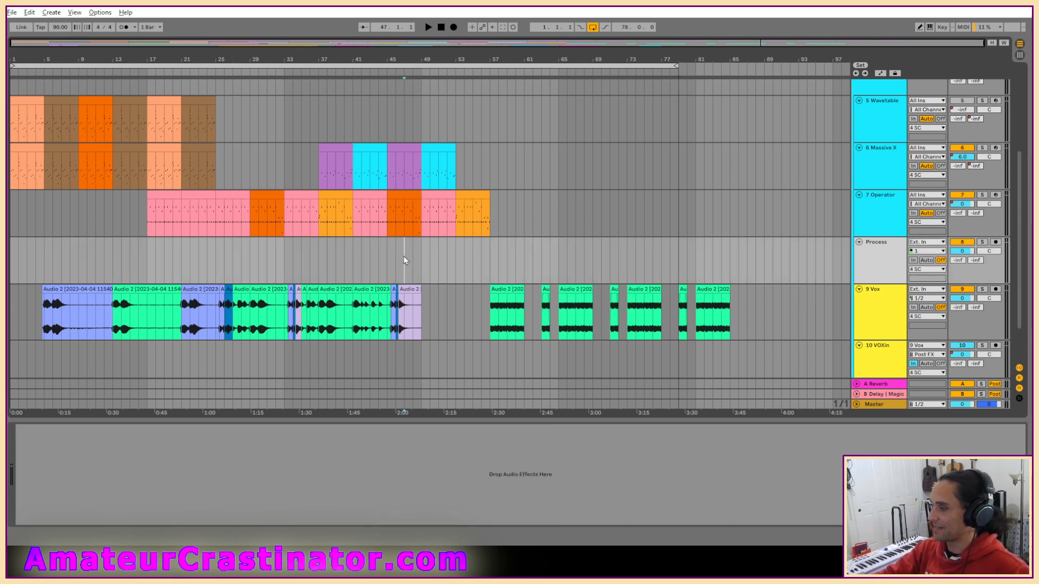
{"action": "left_click", "coordinate": [441, 27]}
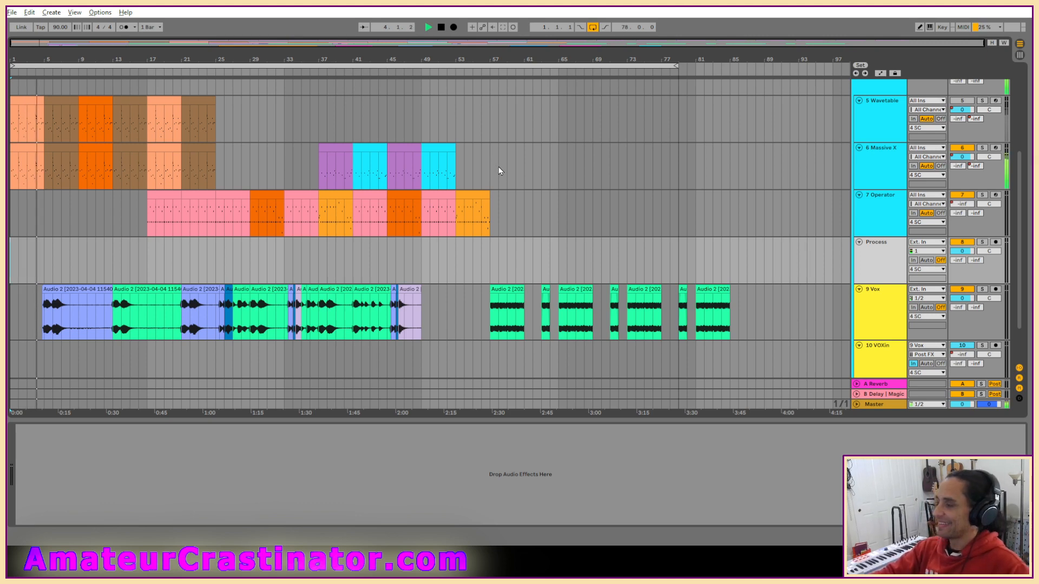
{"action": "double_click", "coordinate": [83, 290]}
{"action": "left_click", "coordinate": [328, 293], "text": "shift"}
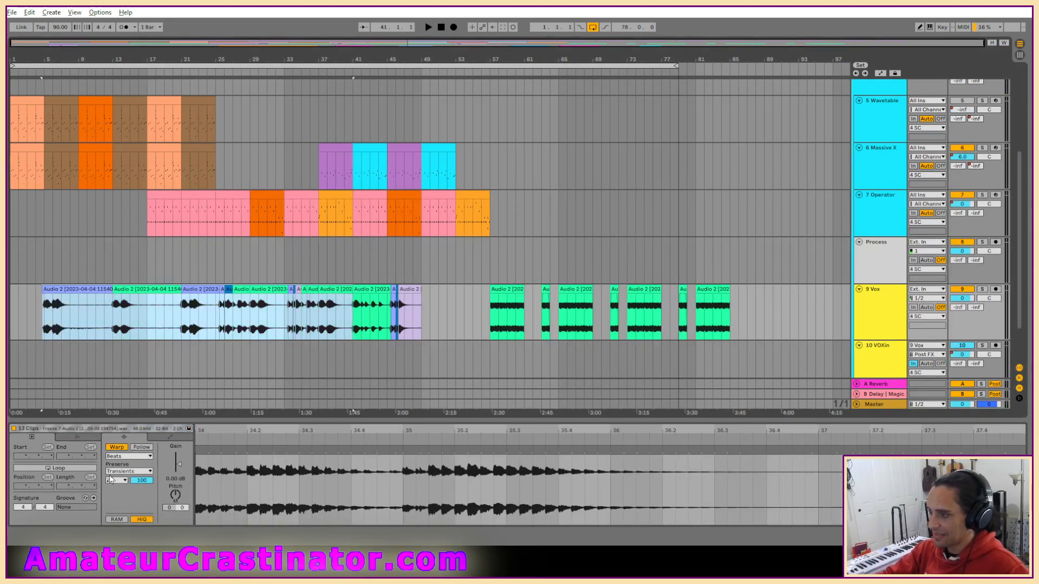
{"action": "left_click_drag", "start_coordinate": [180, 484], "coordinate": [181, 501]}
{"action": "key", "text": "space"}
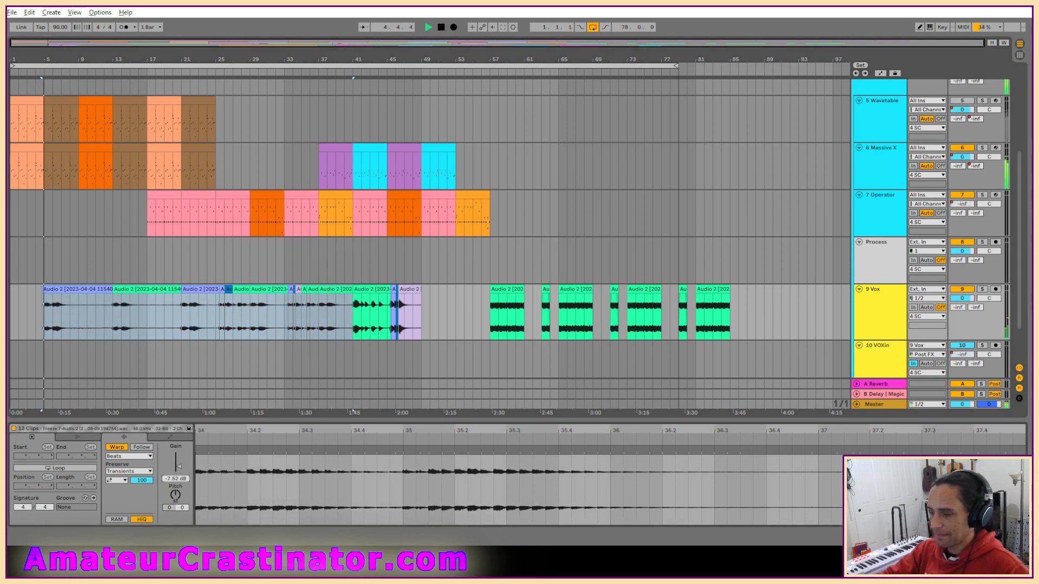
Check the Vox and Process tracks' device chains and look over all the arrangement's tracks during playback.
{"action": "key", "text": "shift+Tab"}
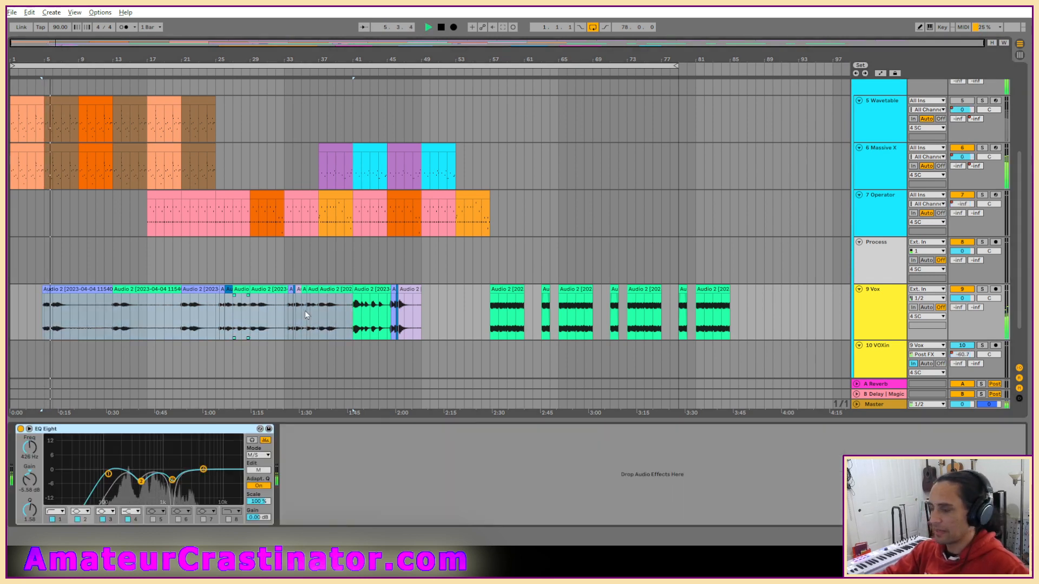
{"action": "left_click", "coordinate": [843, 263]}
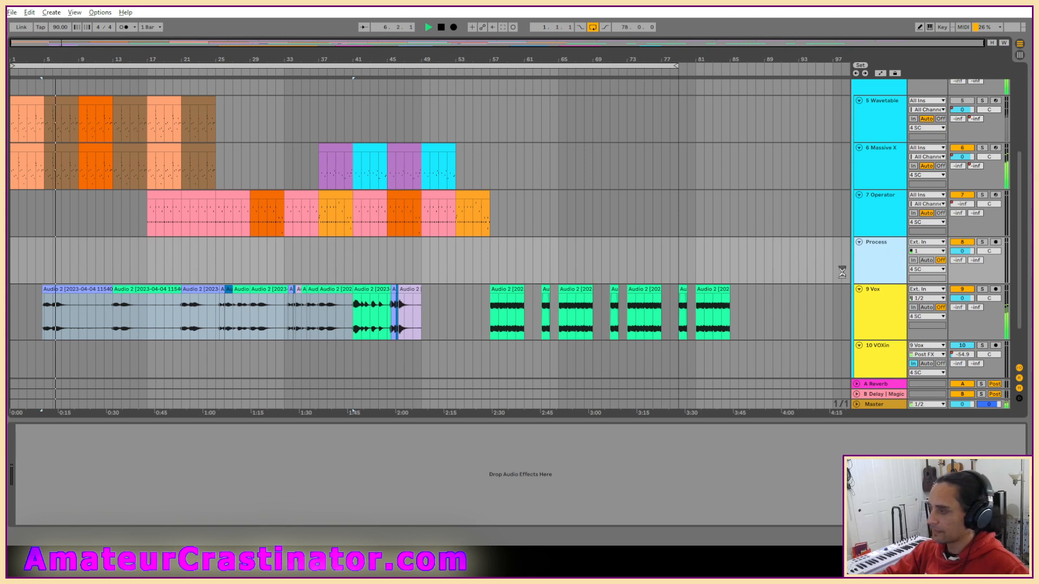
{"action": "scroll", "coordinate": [842, 274], "scroll_direction": "up", "scroll_amount": 1}
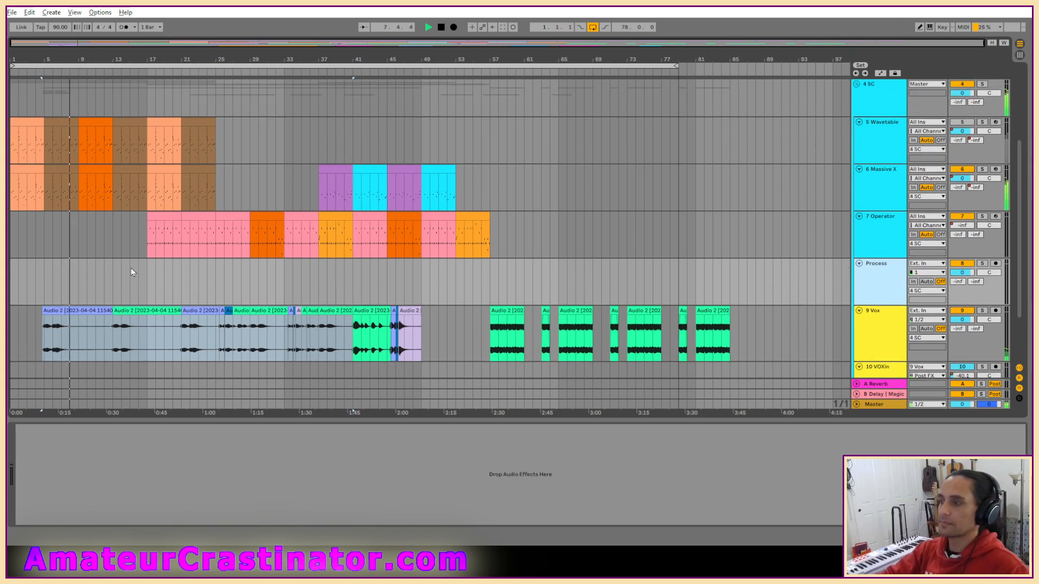
{"action": "scroll", "coordinate": [142, 280], "scroll_direction": "up", "scroll_amount": 1}
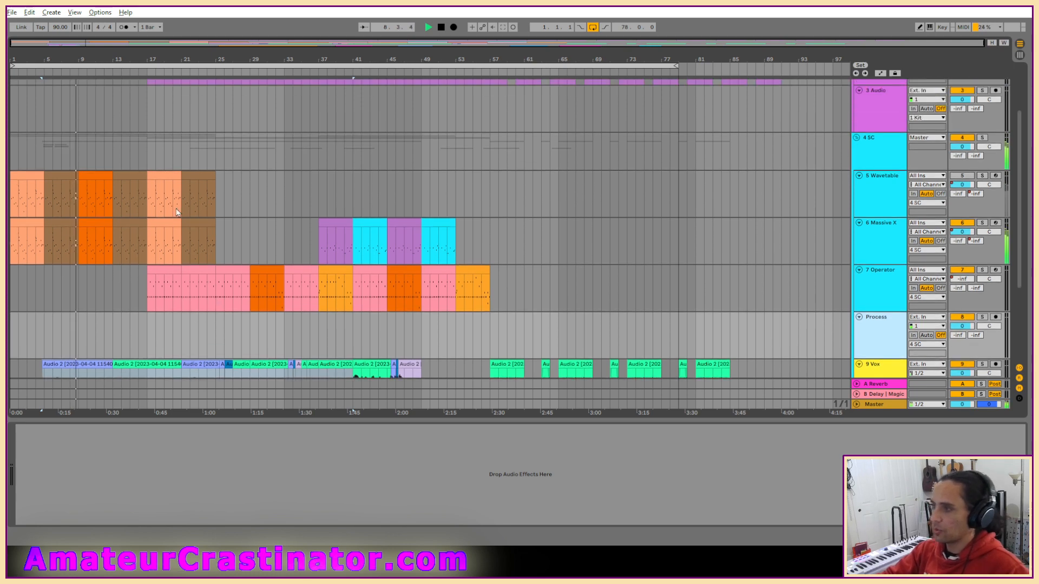
{"action": "scroll", "coordinate": [105, 290], "scroll_direction": "up", "scroll_amount": 1}
{"action": "scroll", "coordinate": [167, 288], "scroll_direction": "down", "scroll_amount": 1}
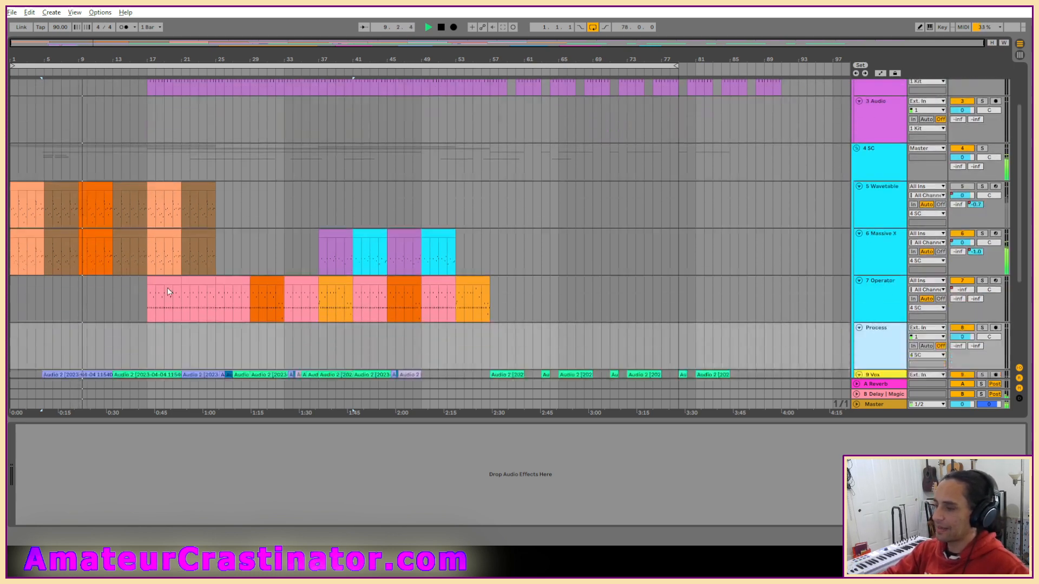
{"action": "scroll", "coordinate": [301, 280], "scroll_direction": "down", "scroll_amount": 1}
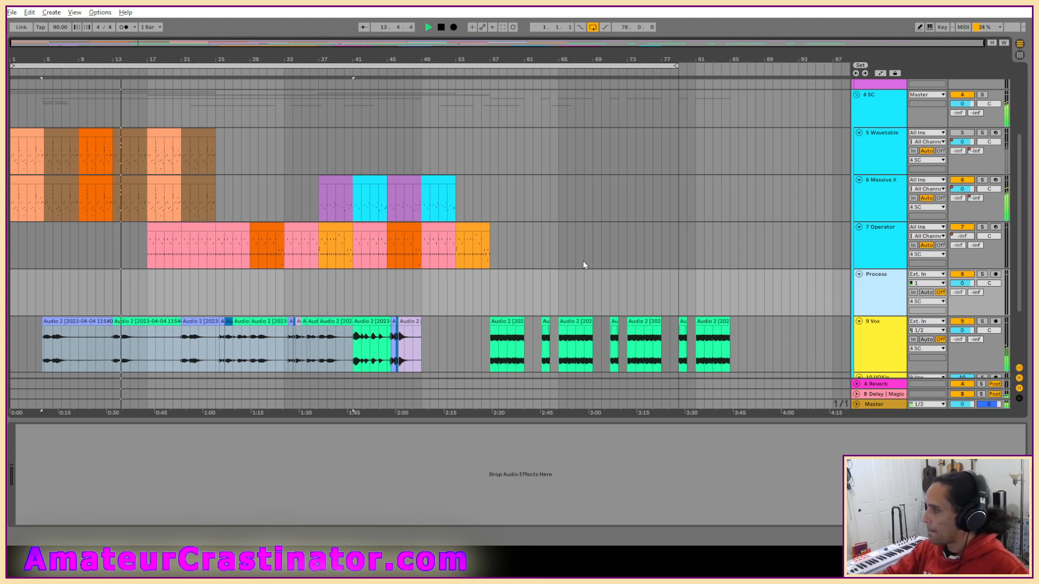
{"action": "scroll", "coordinate": [583, 261], "scroll_direction": "up", "scroll_amount": 3}
{"action": "scroll", "coordinate": [588, 260], "scroll_direction": "down", "scroll_amount": 5}
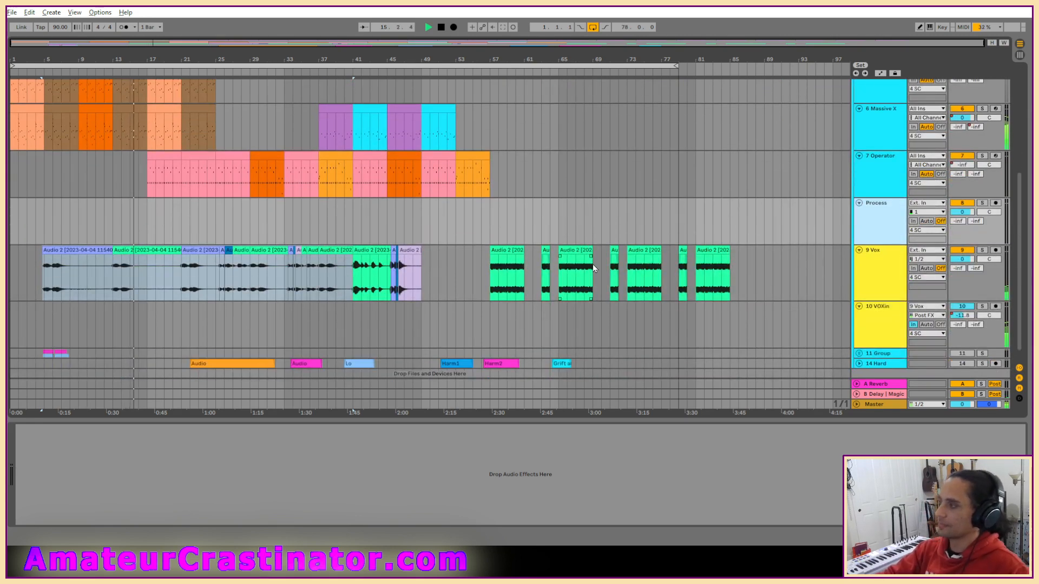
{"action": "scroll", "coordinate": [593, 264], "scroll_direction": "up", "scroll_amount": 1}
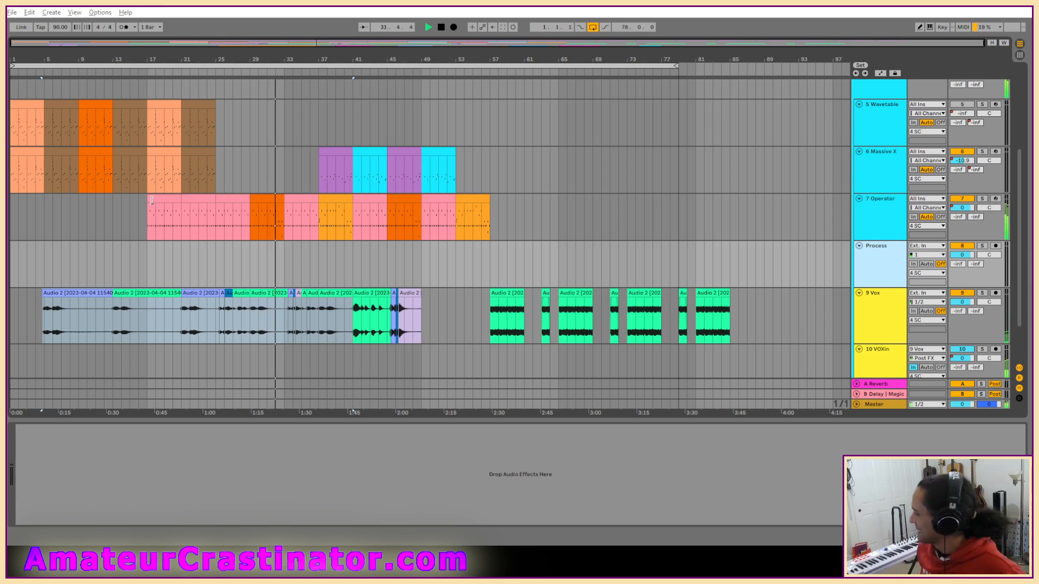
Inspect the notes of track 5's clip at bars 17 to 21 in an enlarged editor, and view its Wavetable devices.
{"action": "double_click", "coordinate": [164, 124]}
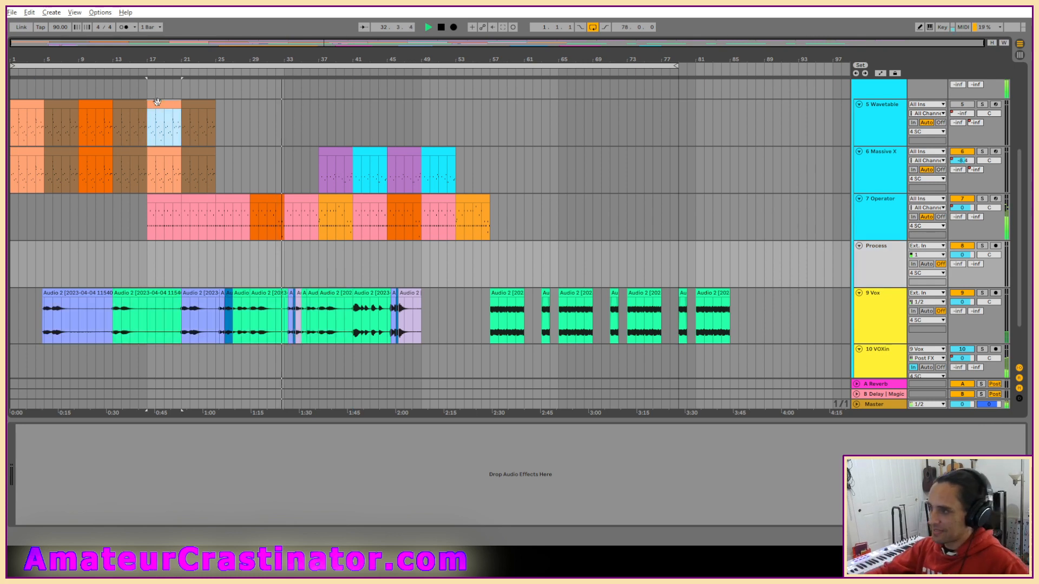
{"action": "left_click_drag", "start_coordinate": [718, 424], "coordinate": [696, 201]}
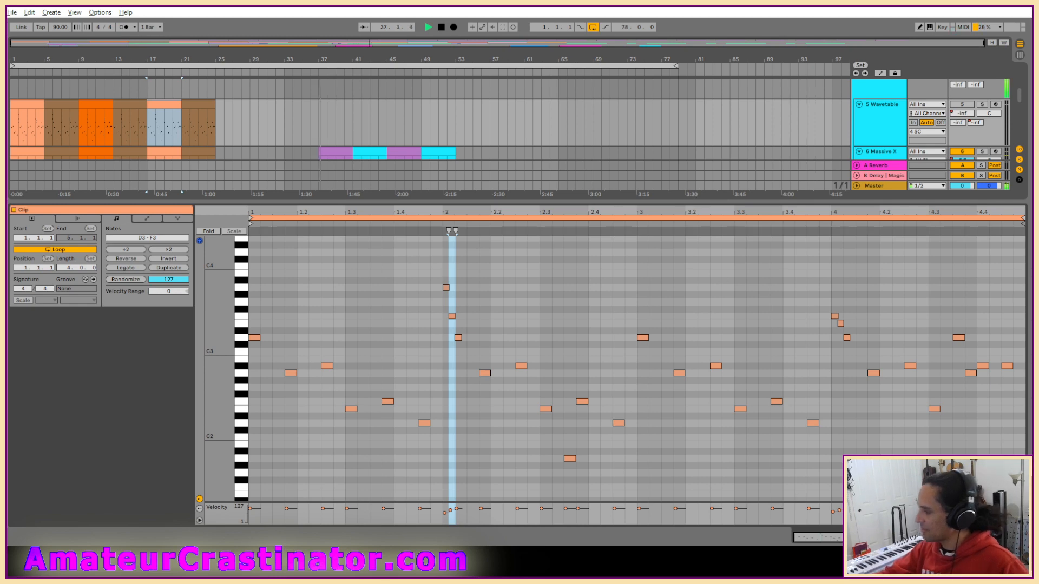
{"action": "key", "text": "shift+Tab"}
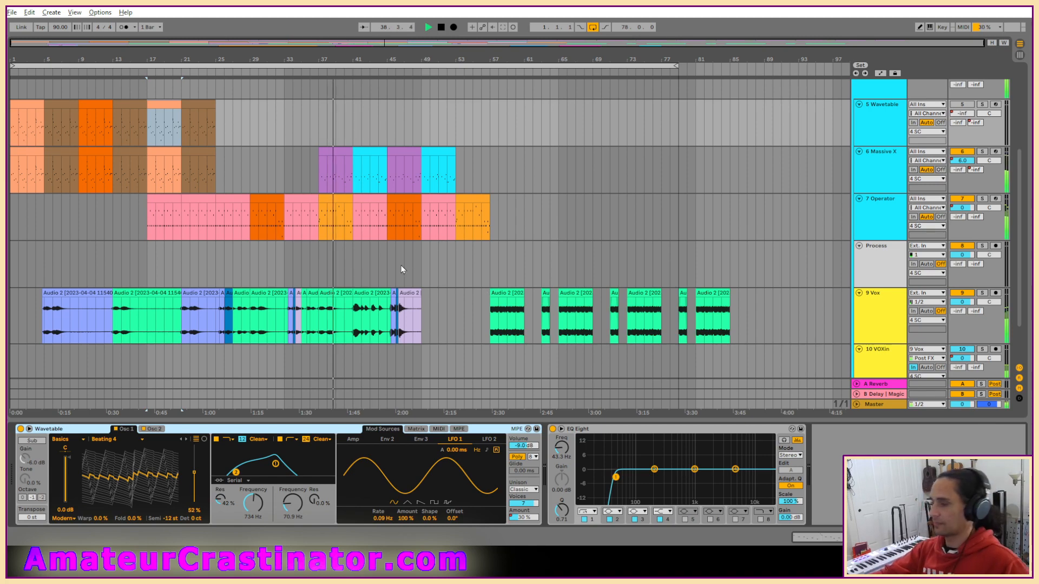
Listen through the arrangement with track 6's Massive X device chain shown, and stop playback back at the start.
{"action": "scroll", "coordinate": [422, 260], "scroll_direction": "up", "scroll_amount": 4}
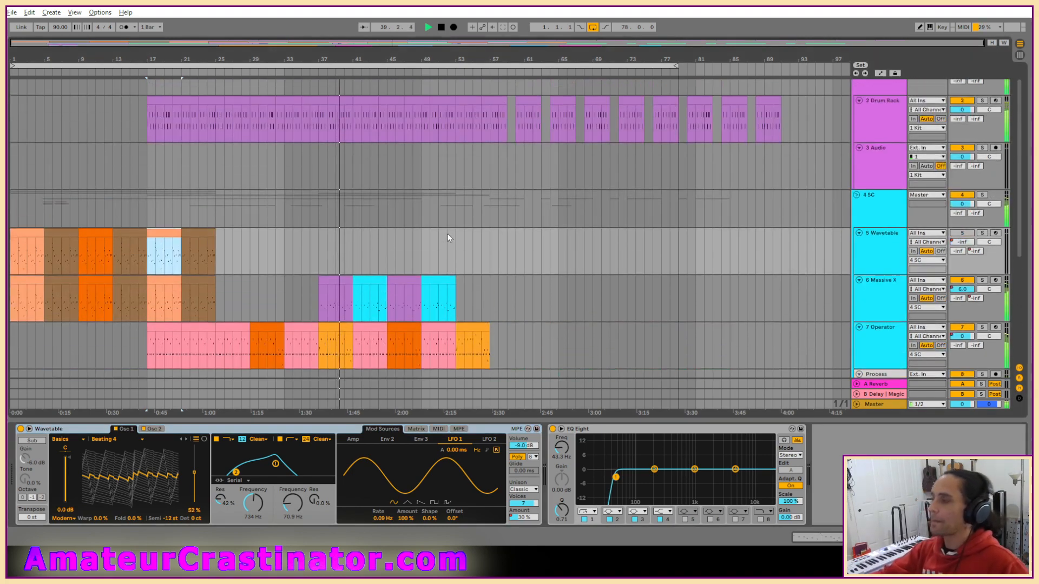
{"action": "scroll", "coordinate": [448, 238], "scroll_direction": "down", "scroll_amount": 4}
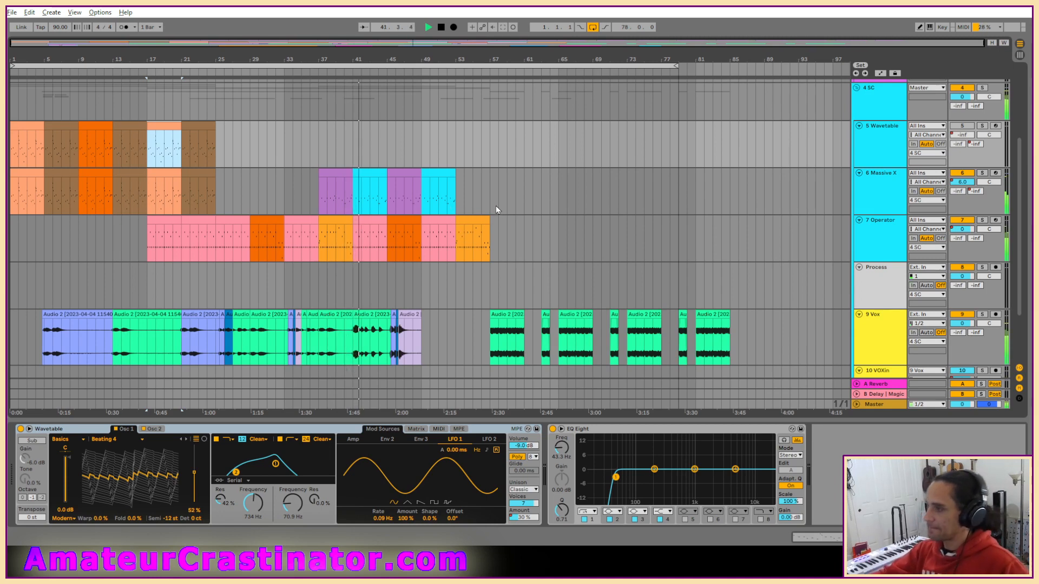
{"action": "left_click", "coordinate": [867, 193]}
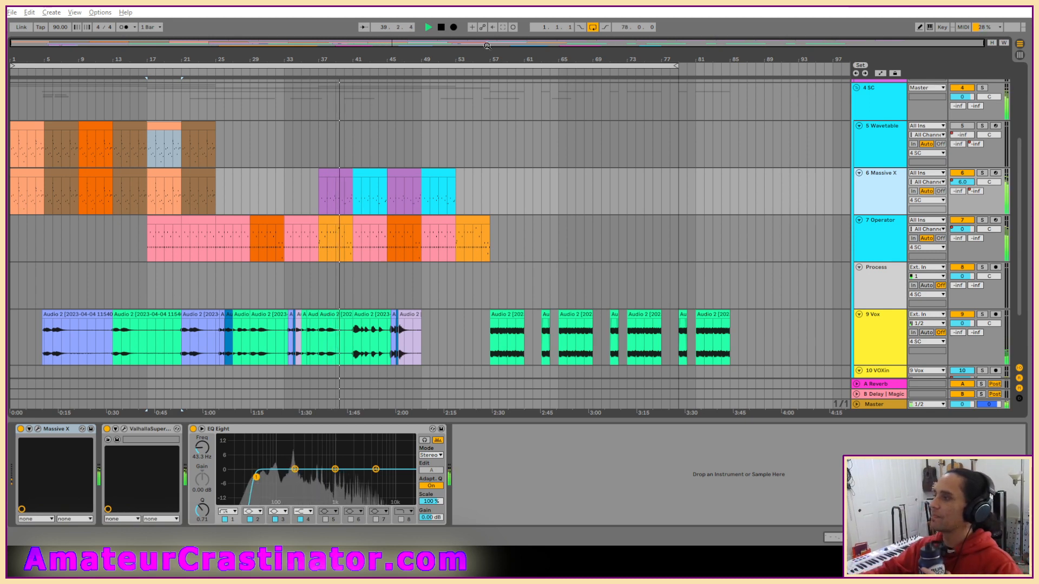
{"action": "left_click", "coordinate": [439, 29]}
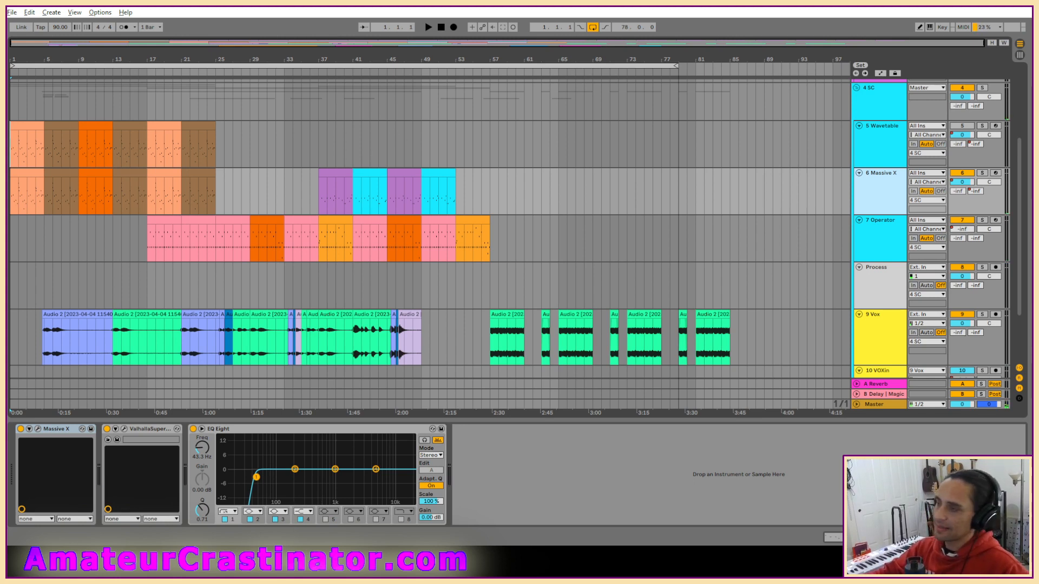
Open the Live Set from the Brunch Project folder in Live Recordings.
{"action": "left_click", "coordinate": [11, 11]}
{"action": "left_click", "coordinate": [38, 33]}
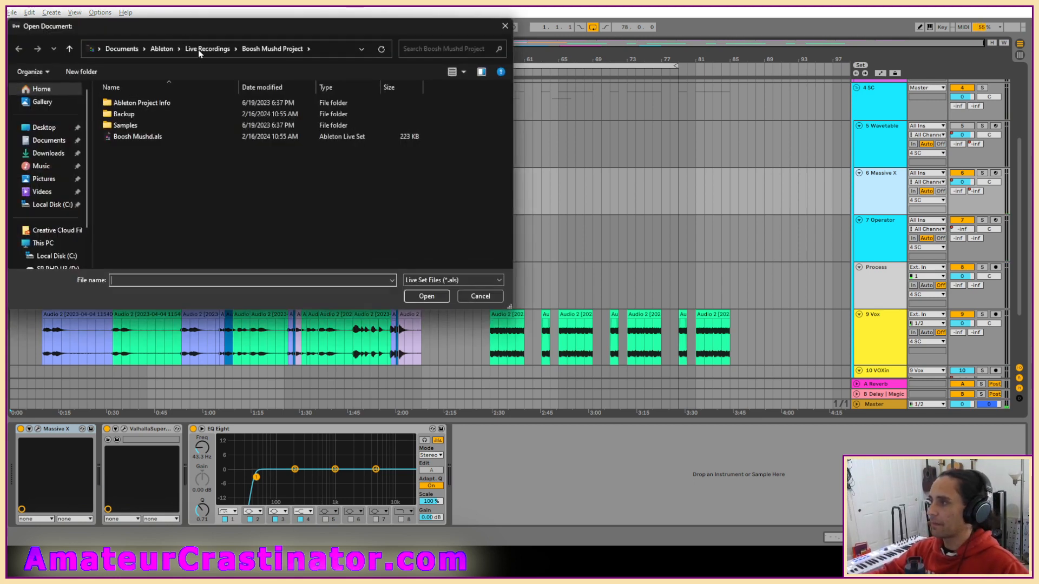
{"action": "scroll", "coordinate": [207, 179], "scroll_direction": "down", "scroll_amount": 2}
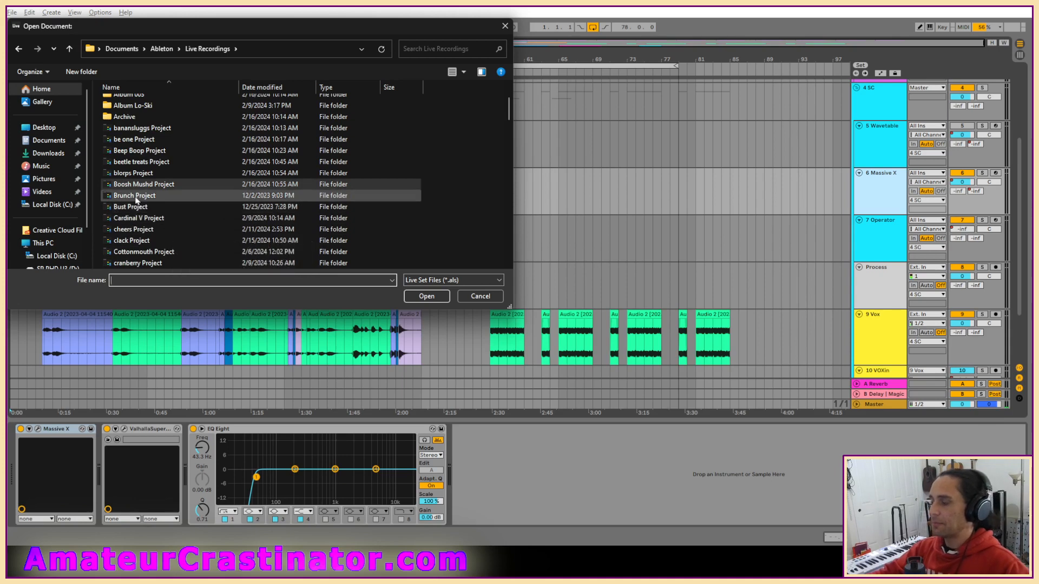
{"action": "double_click", "coordinate": [136, 201]}
{"action": "double_click", "coordinate": [124, 138]}
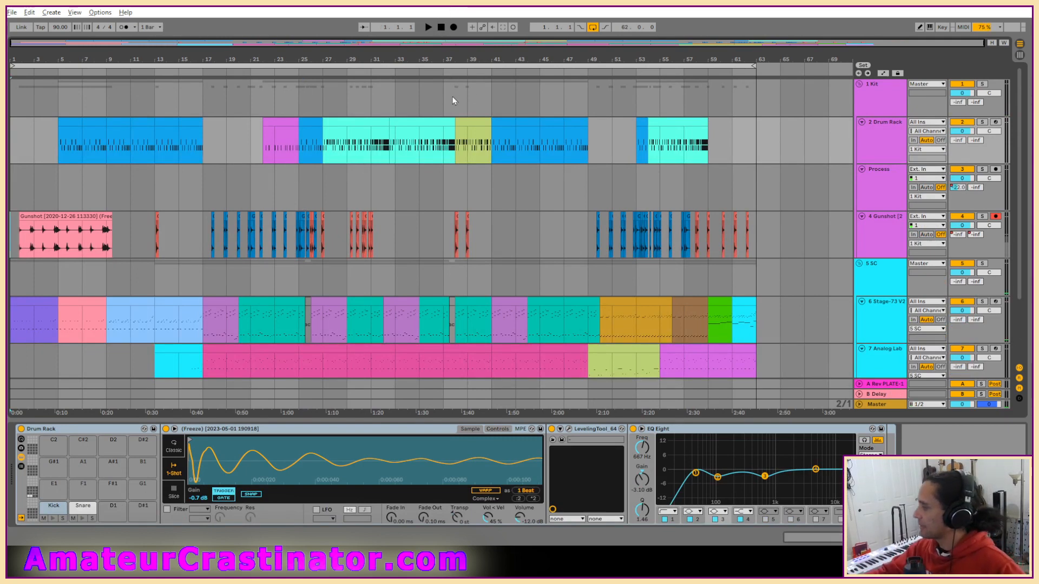
Play the set and inspect track 6's Stage-73 V2 instrument, closing its editor after checking it.
{"action": "key", "text": "space"}
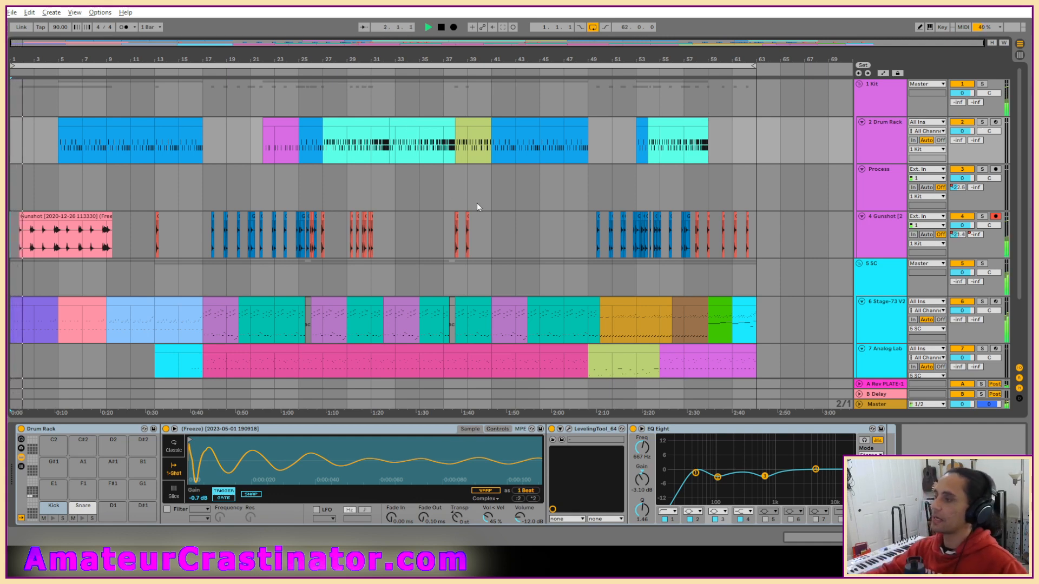
{"action": "scroll", "coordinate": [489, 202], "scroll_direction": "down", "scroll_amount": 3}
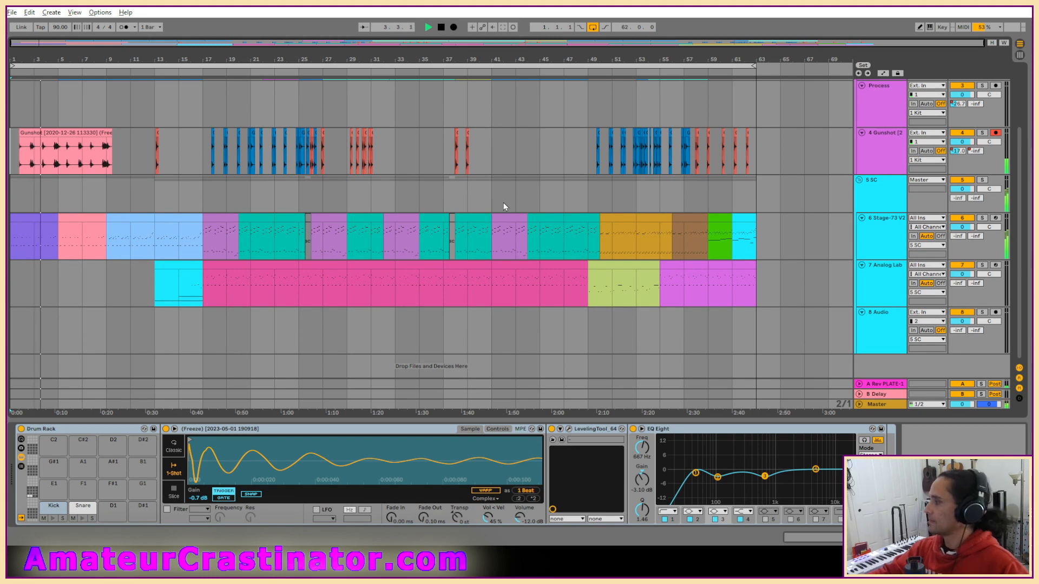
{"action": "left_click", "coordinate": [871, 243]}
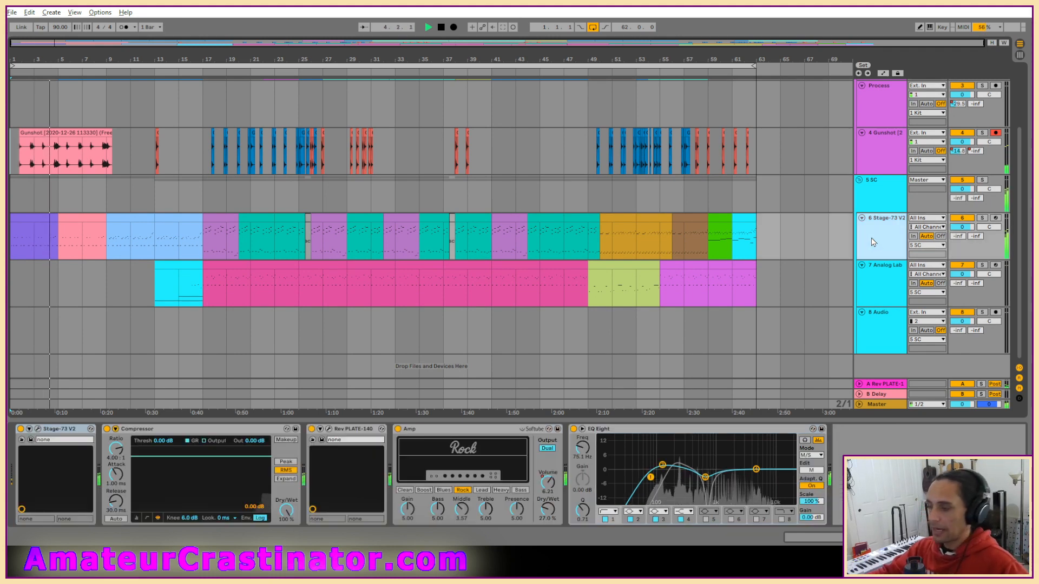
{"action": "left_click", "coordinate": [38, 430]}
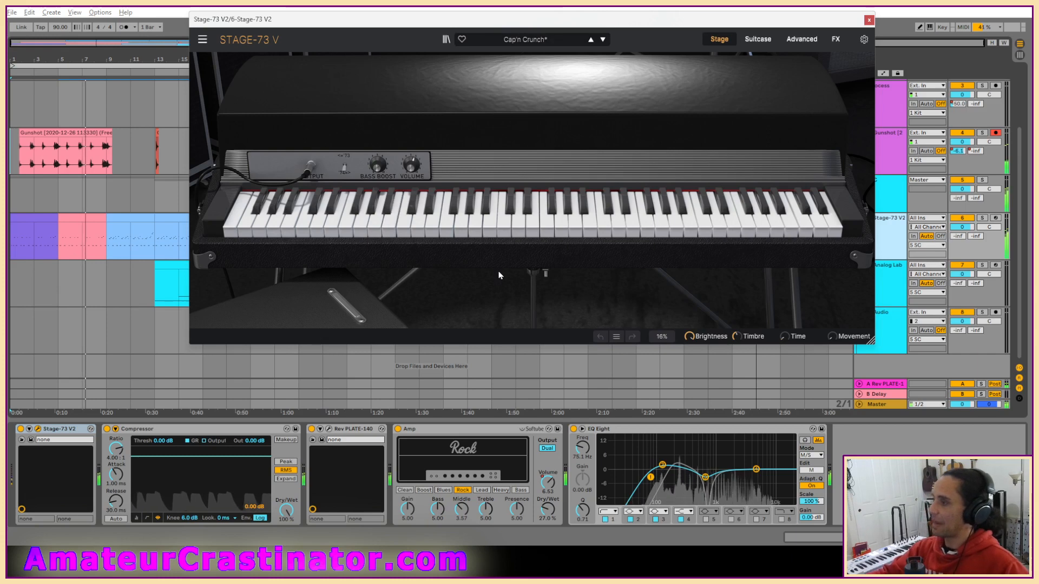
{"action": "left_click", "coordinate": [869, 20]}
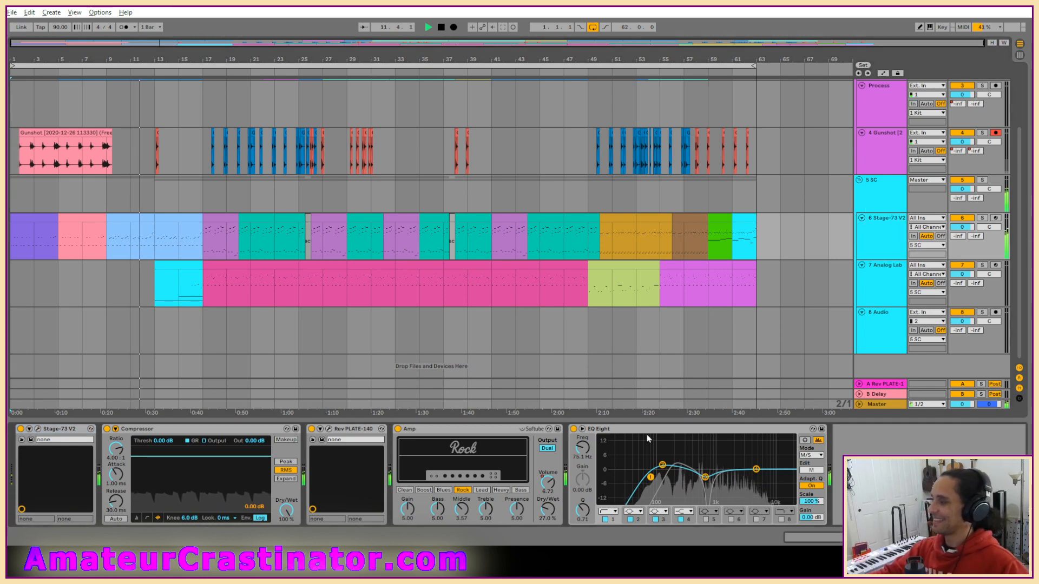
Bypass track 6's Compressor, Rev PLATE-140, Amp and EQ Eight together to compare the sound, and re-enable them.
{"action": "left_click", "coordinate": [312, 429]}
{"action": "left_click", "coordinate": [599, 432]}
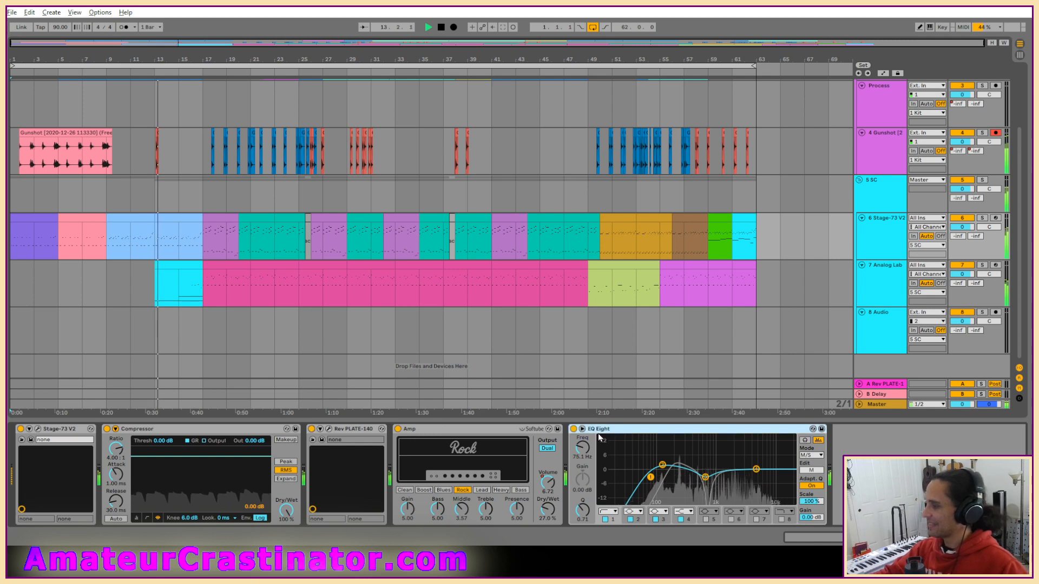
{"action": "left_click", "coordinate": [251, 430], "text": "shift"}
{"action": "left_click", "coordinate": [313, 430]}
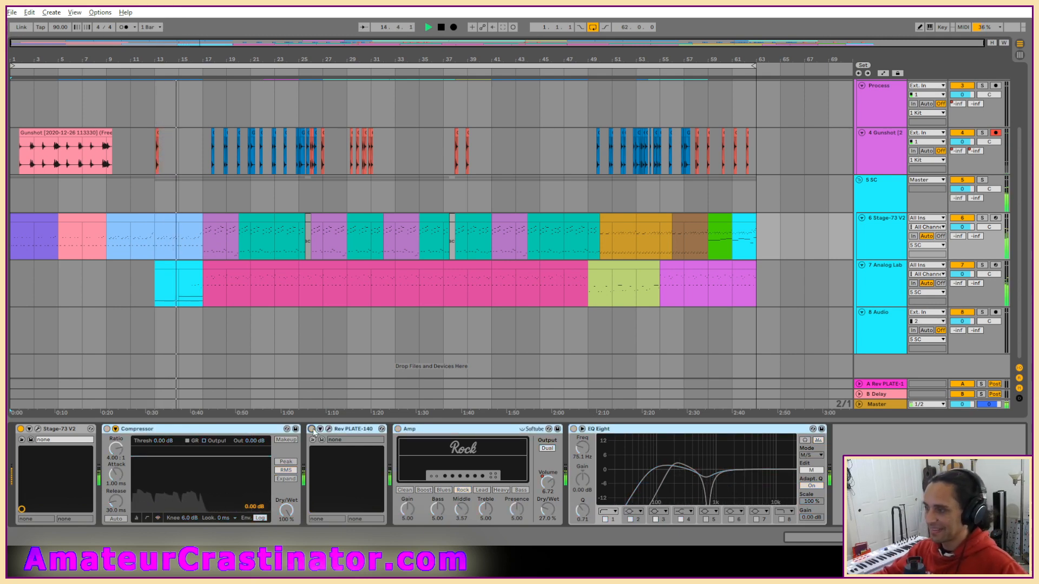
{"action": "left_click", "coordinate": [312, 429]}
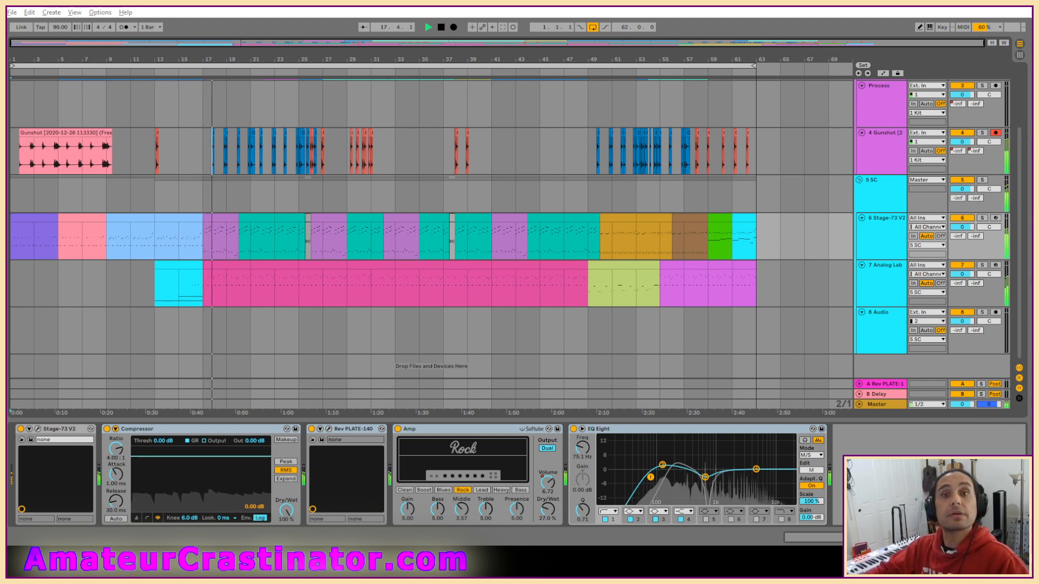
Insert the KABIN guitar cabinet effect between Amp and EQ Eight on the Stage-73 V2 track.
{"action": "left_click", "coordinate": [567, 470]}
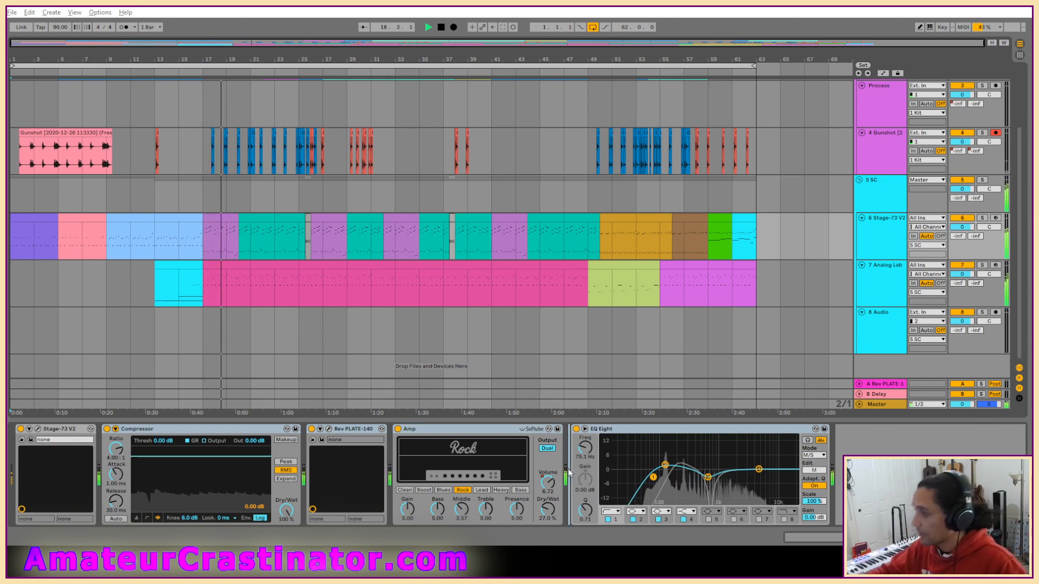
{"action": "left_click_drag", "start_coordinate": [569, 473], "coordinate": [568, 471]}
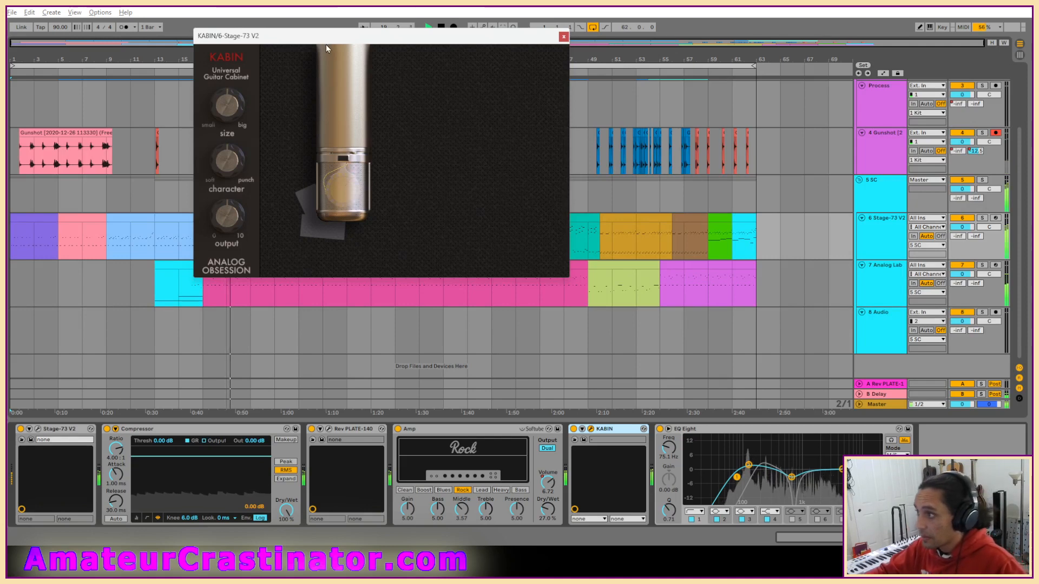
{"action": "left_click_drag", "start_coordinate": [325, 44], "coordinate": [394, 189]}
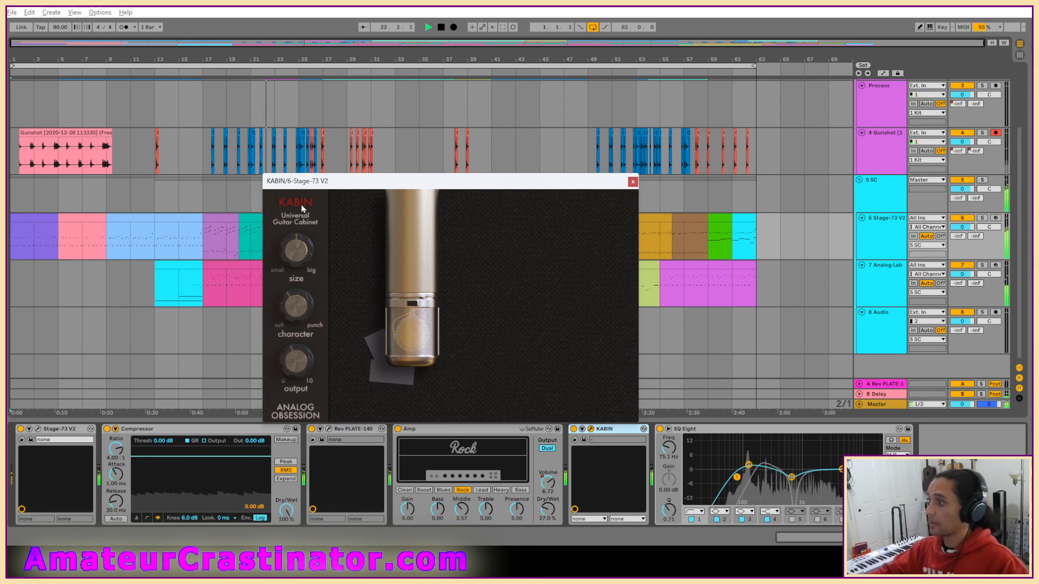
Reposition KABIN's microphone to the right across the cabinet, and close the plug-in's editor.
{"action": "left_click", "coordinate": [632, 183]}
{"action": "left_click", "coordinate": [590, 429]}
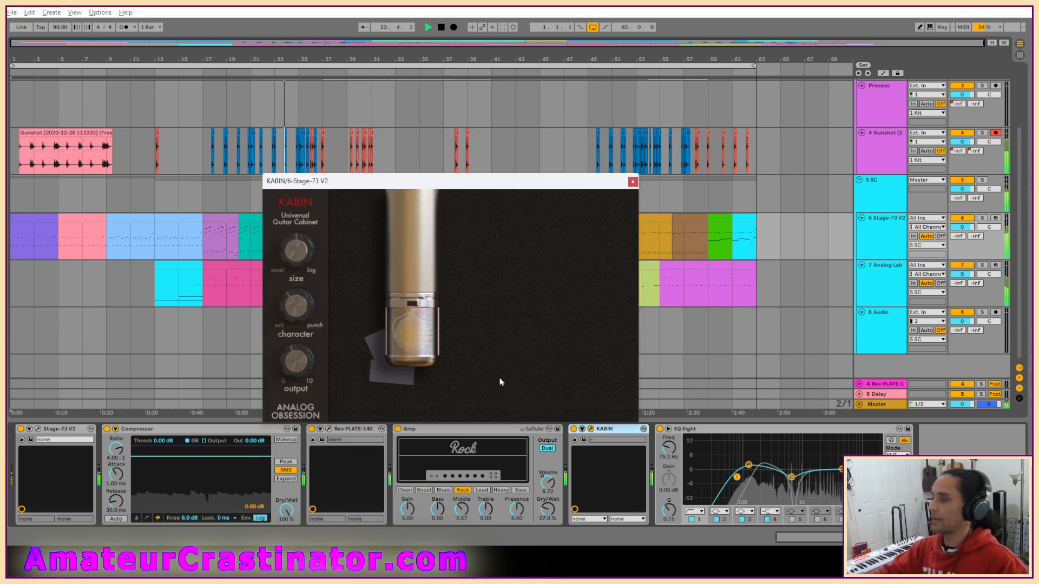
{"action": "left_click_drag", "start_coordinate": [415, 322], "coordinate": [473, 320]}
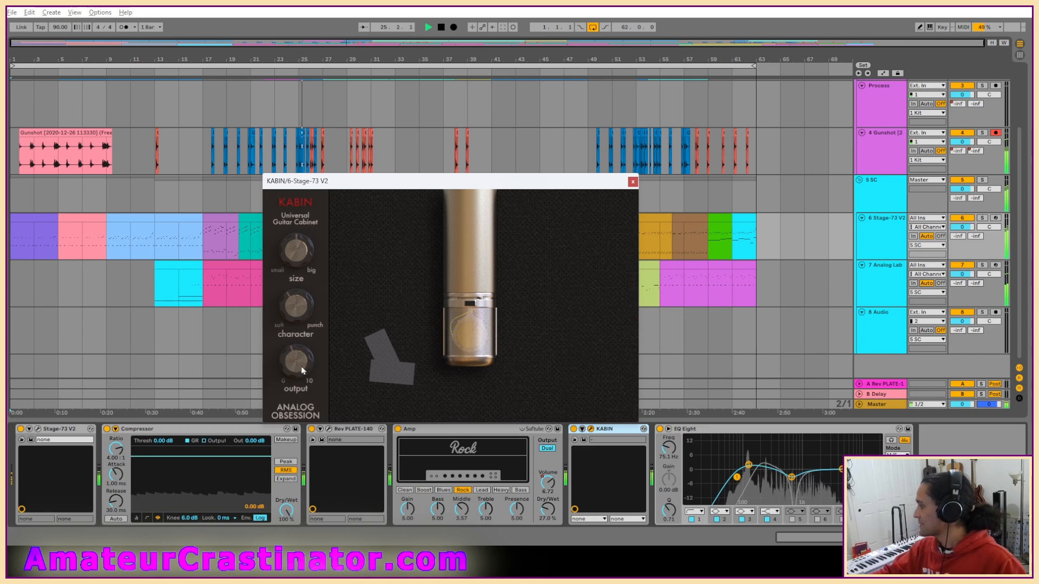
{"action": "left_click", "coordinate": [634, 183]}
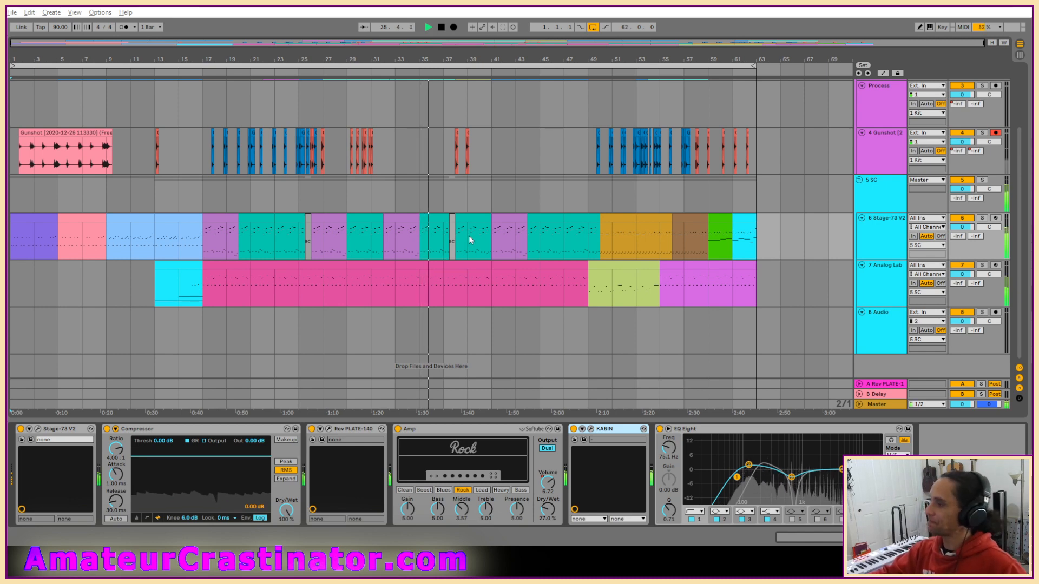
{"action": "scroll", "coordinate": [475, 235], "scroll_direction": "up", "scroll_amount": 2}
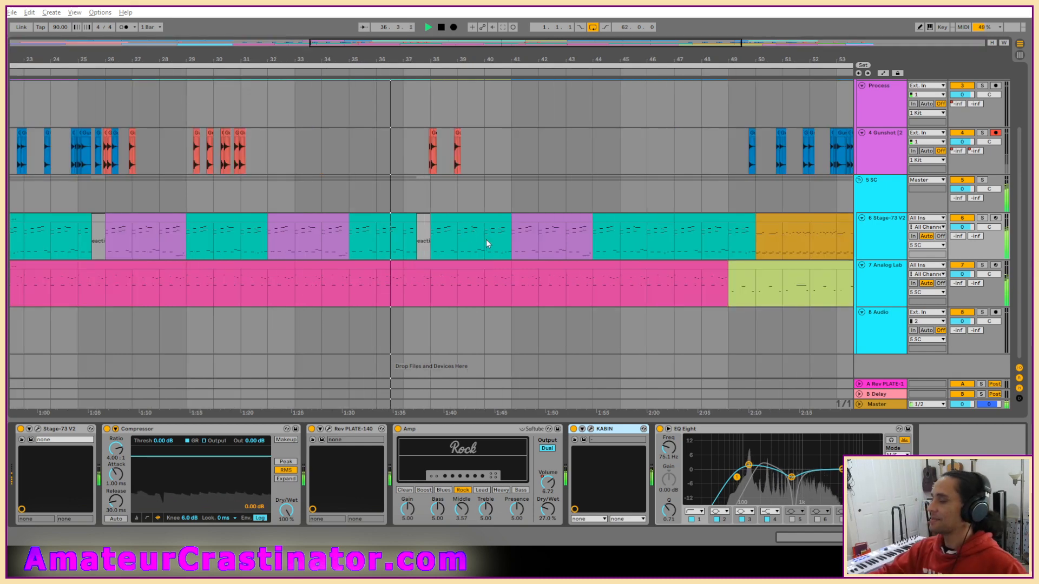
{"action": "scroll", "coordinate": [466, 210], "scroll_direction": "up", "scroll_amount": 2}
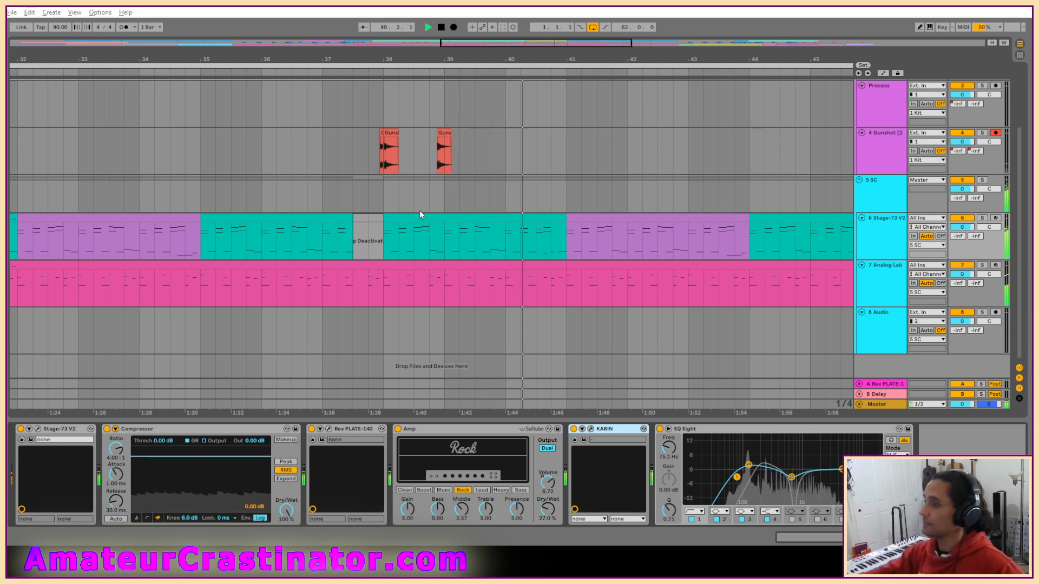
{"action": "scroll", "coordinate": [447, 248], "scroll_direction": "up", "scroll_amount": 1}
{"action": "scroll", "coordinate": [445, 248], "scroll_direction": "down", "scroll_amount": 2}
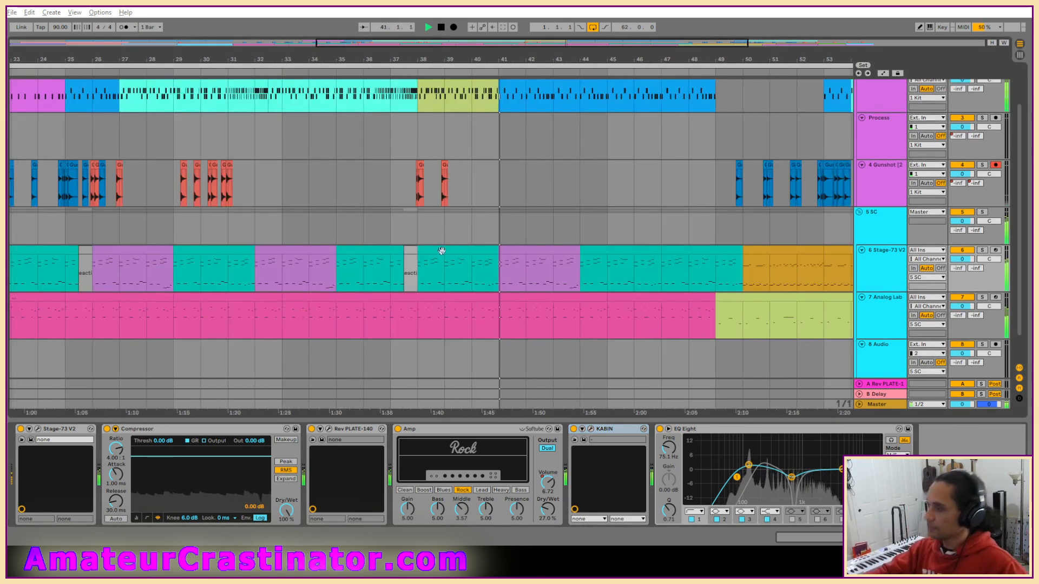
{"action": "scroll", "coordinate": [442, 251], "scroll_direction": "down", "scroll_amount": 1}
{"action": "scroll", "coordinate": [444, 295], "scroll_direction": "down", "scroll_amount": 3}
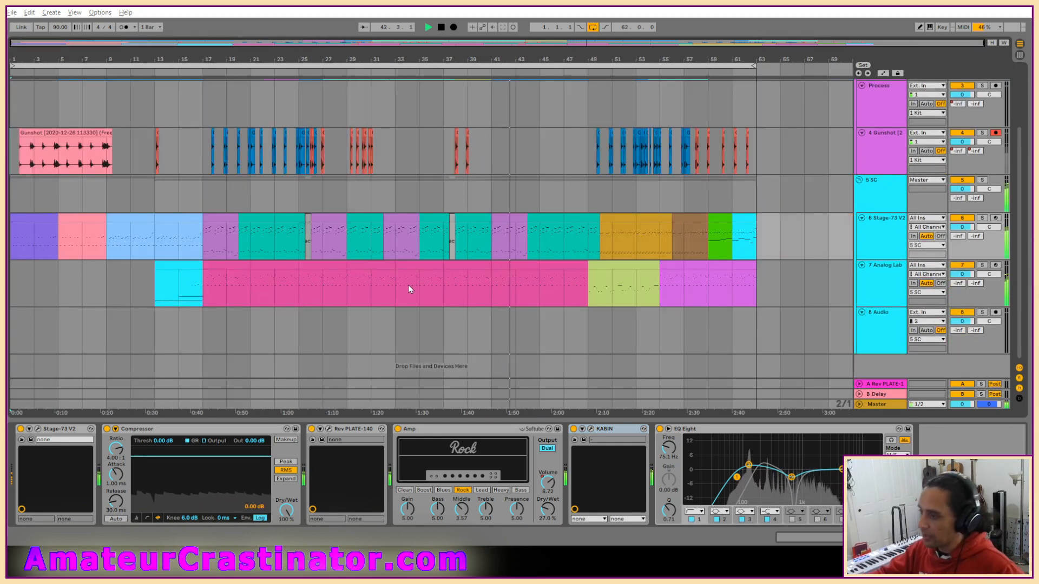
Mark bars 17 to 57 on audio track 8 and inspect track 7's Analog Lab V instrument, closing its editor after checking it.
{"action": "left_click_drag", "start_coordinate": [201, 332], "coordinate": [692, 328]}
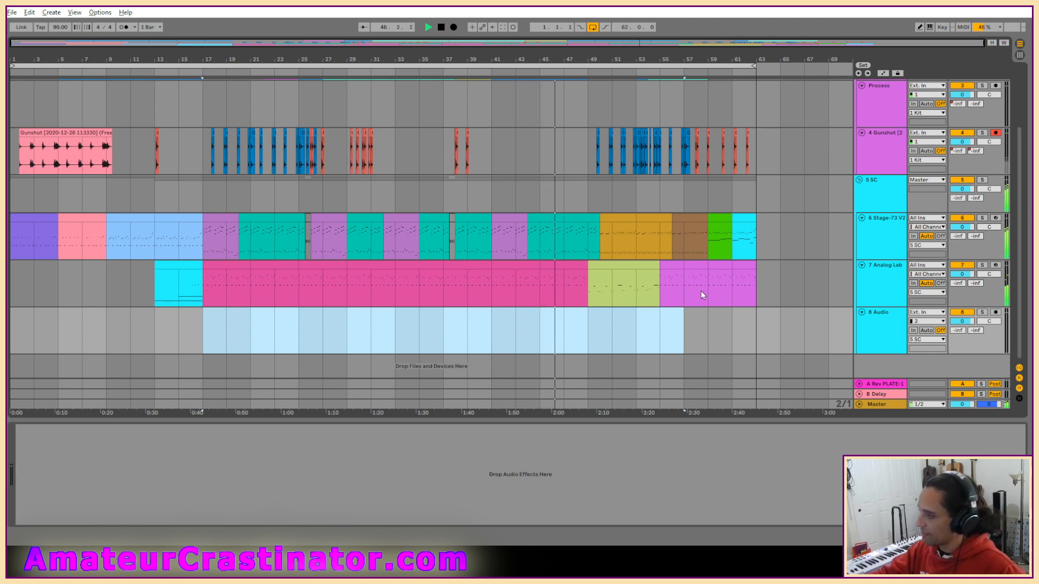
{"action": "left_click", "coordinate": [600, 289]}
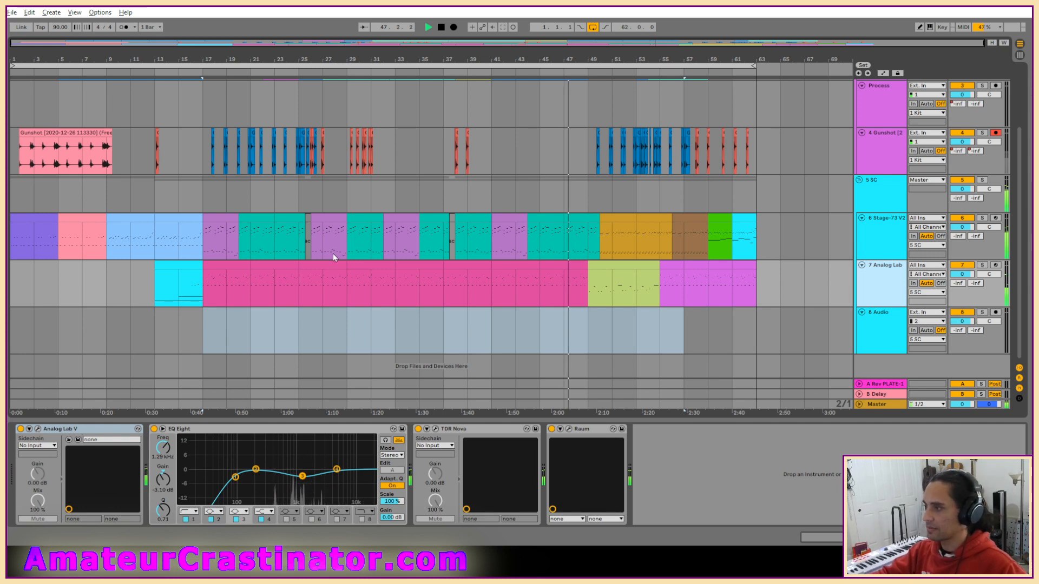
{"action": "key", "text": "ctrl+alt+p"}
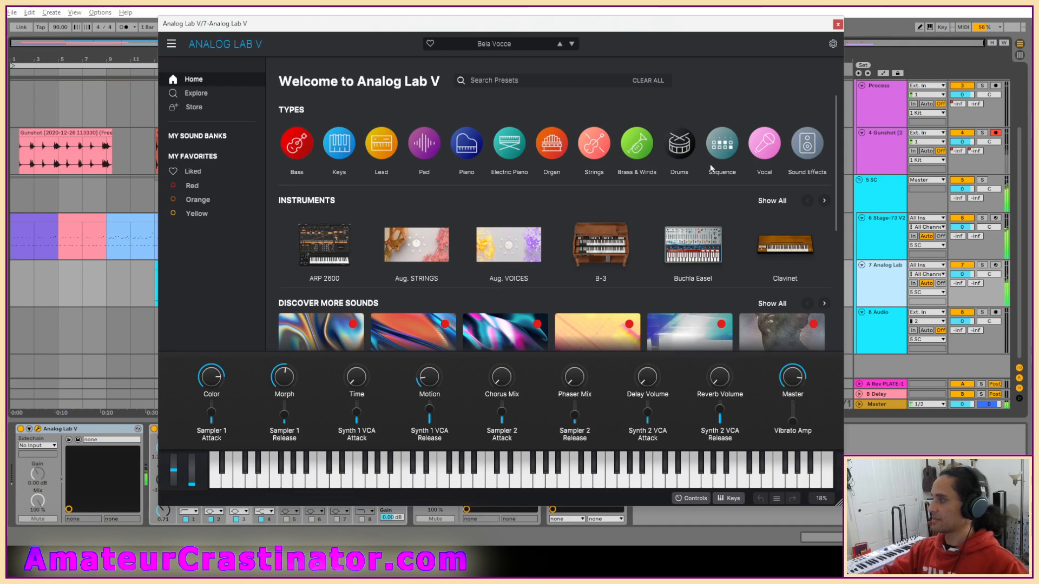
{"action": "left_click", "coordinate": [838, 23]}
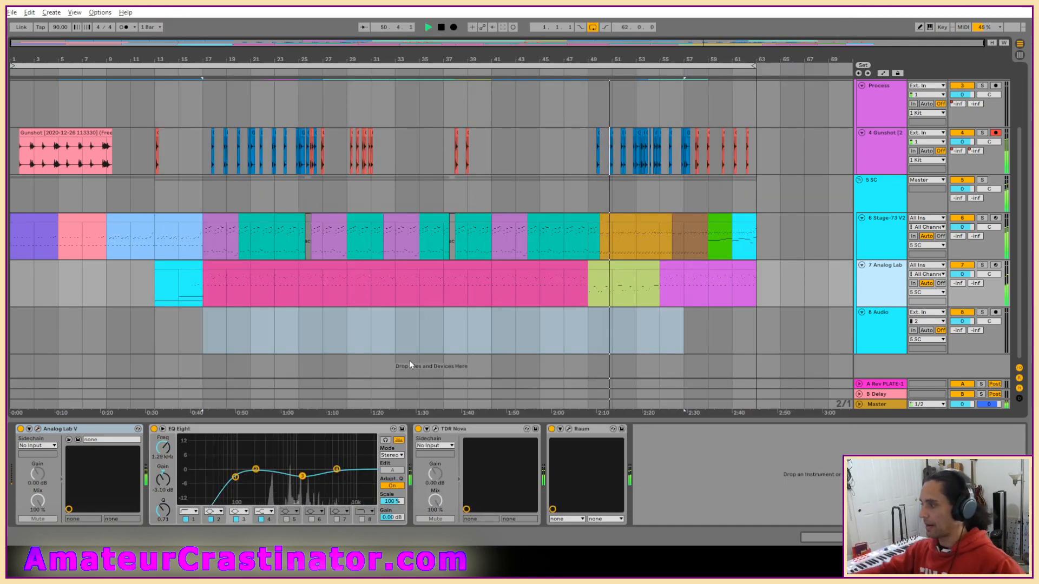
Select bars 17 to 49 on audio track 8, and extend the arrangement loop to a length of 64 bars.
{"action": "left_click_drag", "start_coordinate": [586, 326], "coordinate": [207, 336]}
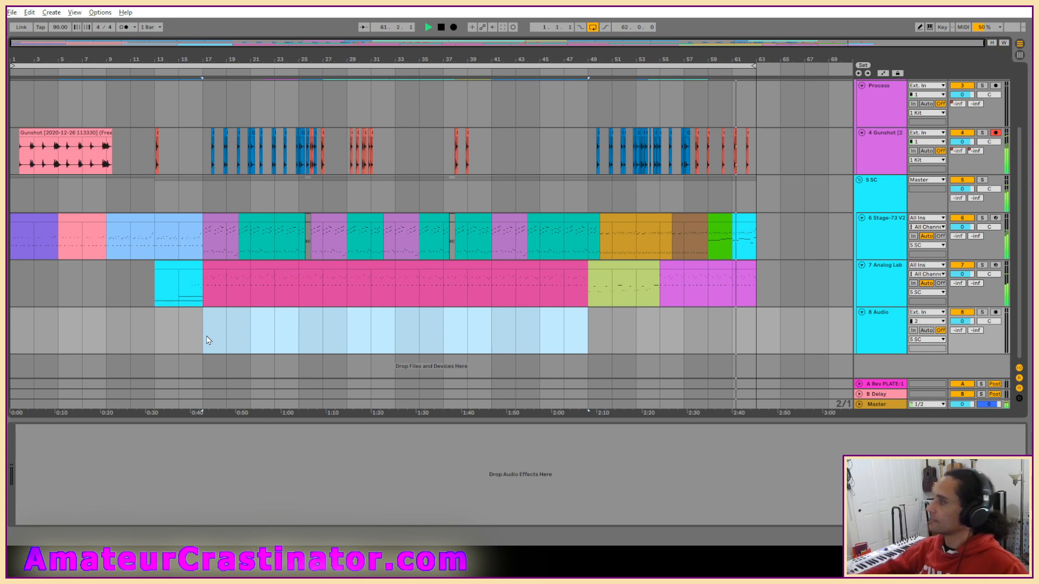
{"action": "left_click", "coordinate": [755, 66]}
{"action": "left_click_drag", "start_coordinate": [755, 65], "coordinate": [779, 66]}
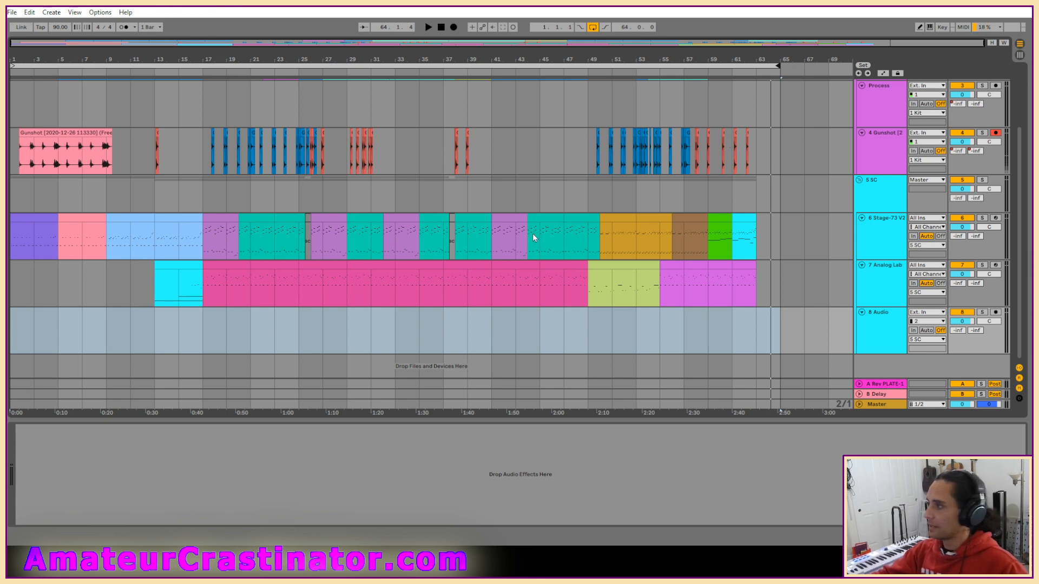
Collect all external files into the Brunch project and save the set.
{"action": "scroll", "coordinate": [535, 238], "scroll_direction": "up", "scroll_amount": 3}
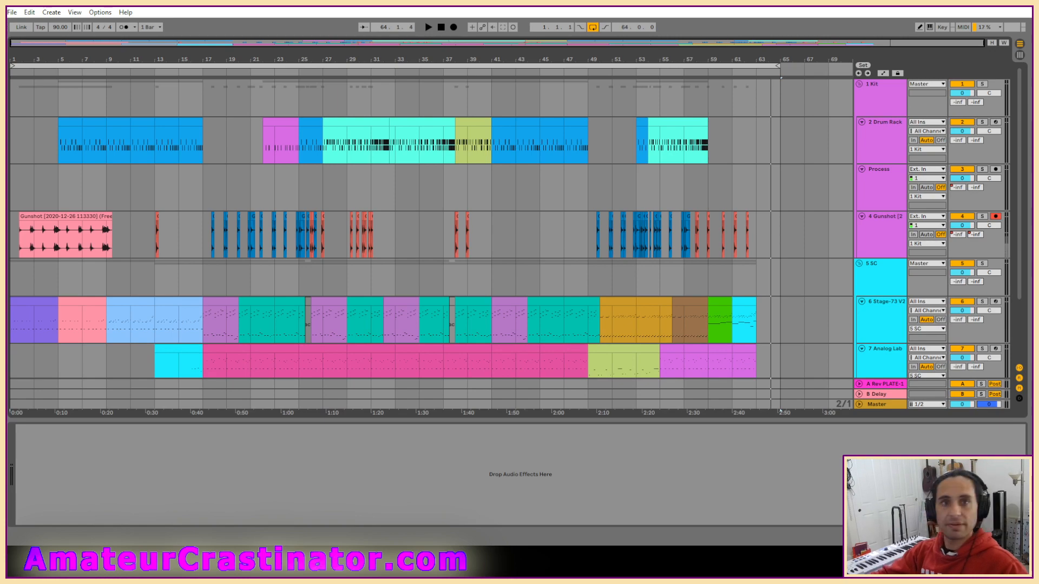
{"action": "left_click", "coordinate": [12, 12]}
{"action": "left_click", "coordinate": [43, 36]}
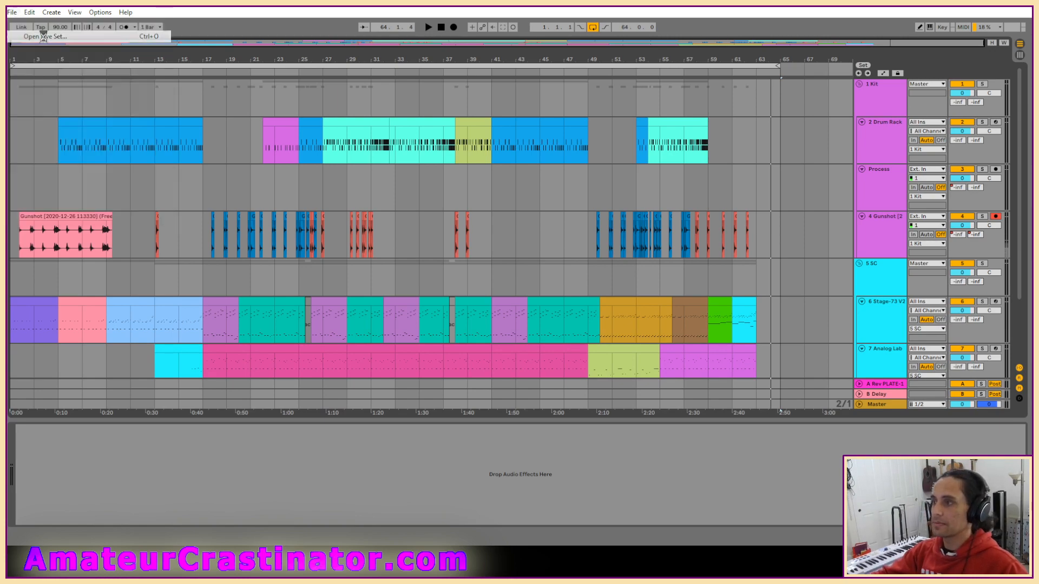
{"action": "left_click", "coordinate": [503, 295]}
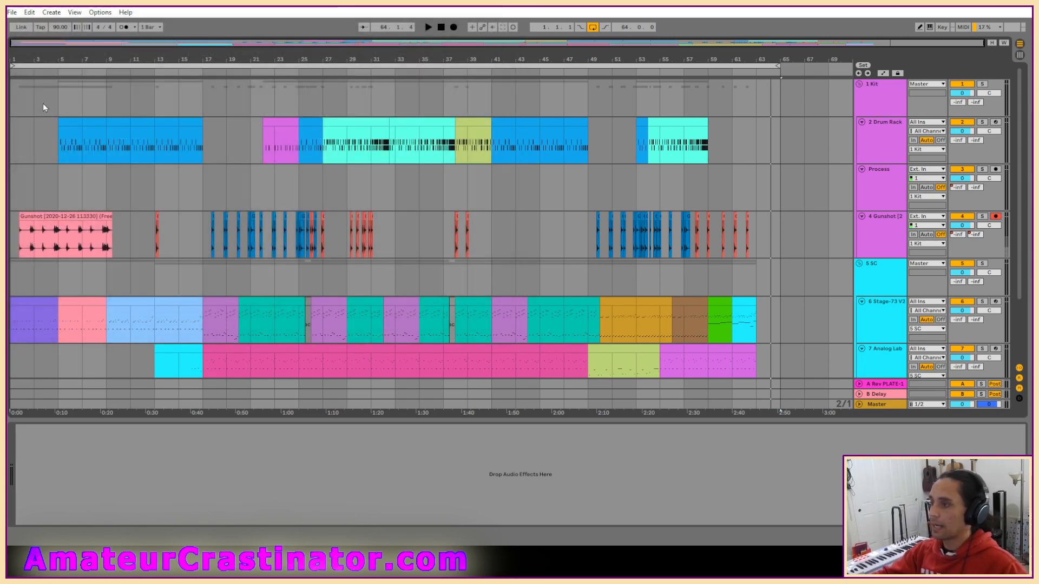
{"action": "left_click", "coordinate": [11, 12]}
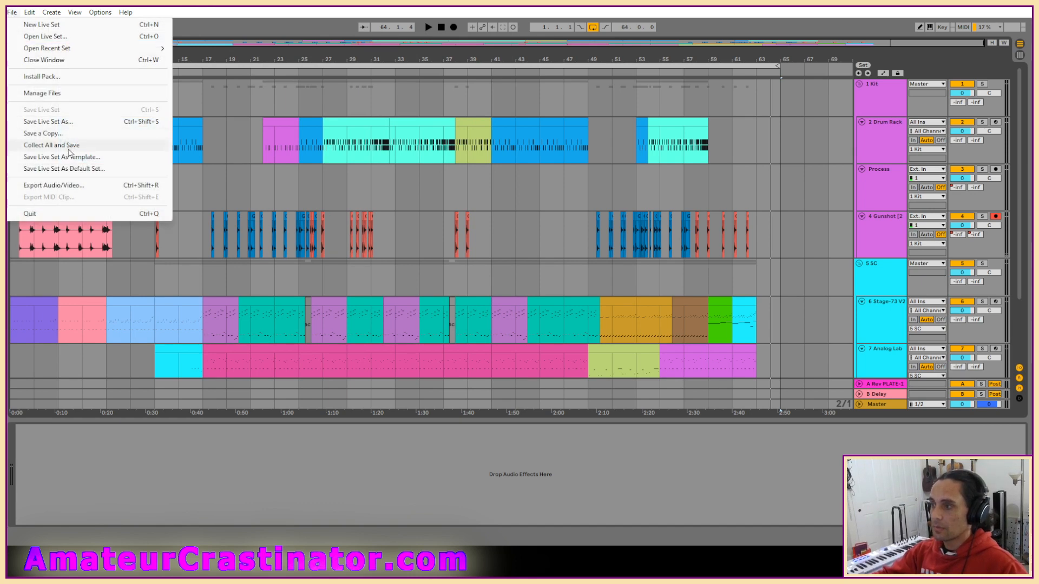
{"action": "left_click", "coordinate": [69, 145]}
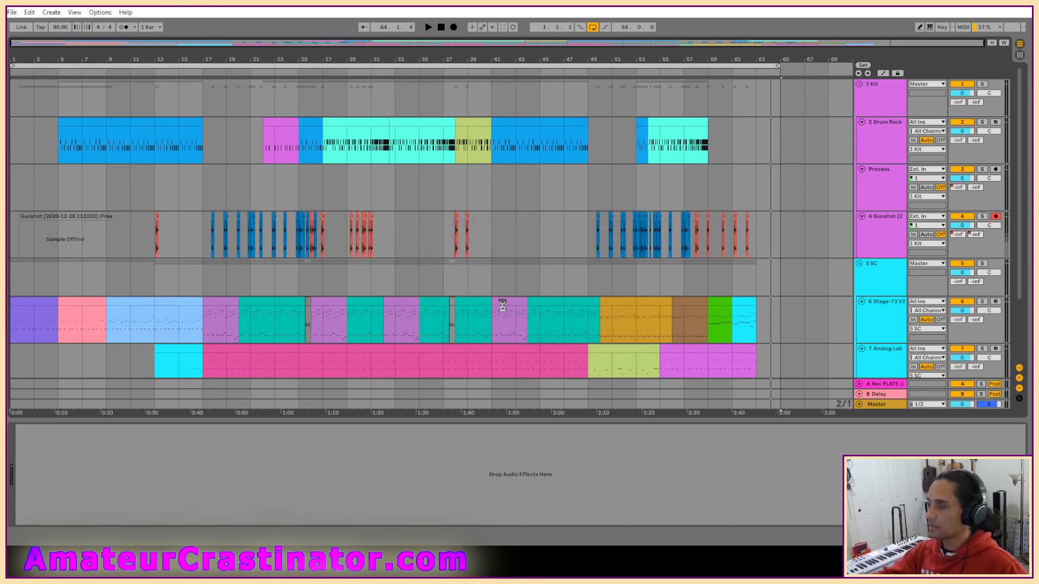
Open the Live Set from the Bust Project folder in Live Recordings.
{"action": "left_click", "coordinate": [11, 12]}
{"action": "left_click", "coordinate": [45, 36]}
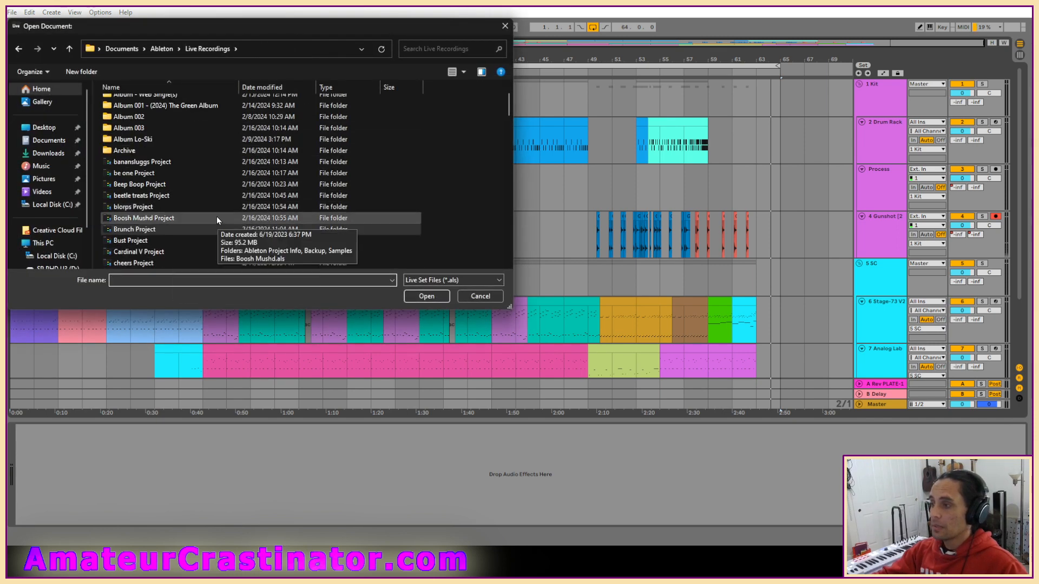
{"action": "scroll", "coordinate": [211, 217], "scroll_direction": "down", "scroll_amount": 5}
{"action": "double_click", "coordinate": [124, 173]}
{"action": "double_click", "coordinate": [123, 147]}
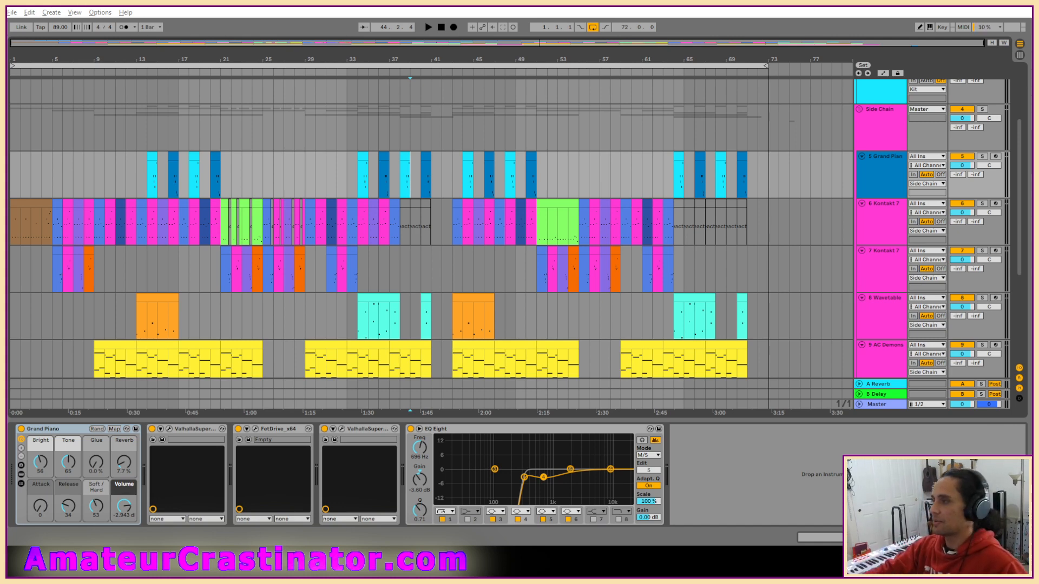
Play the set from the start, look over its tracks, and audition it from about bar 23 with track 6's Kontakt 7 selected.
{"action": "left_click", "coordinate": [440, 28]}
{"action": "key", "text": "space"}
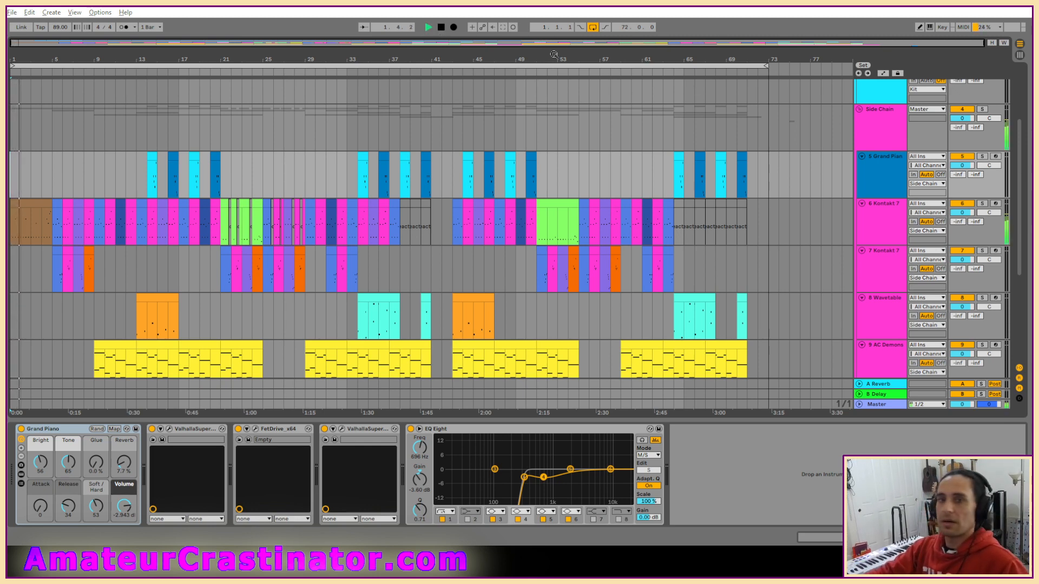
{"action": "scroll", "coordinate": [538, 134], "scroll_direction": "down", "scroll_amount": 2}
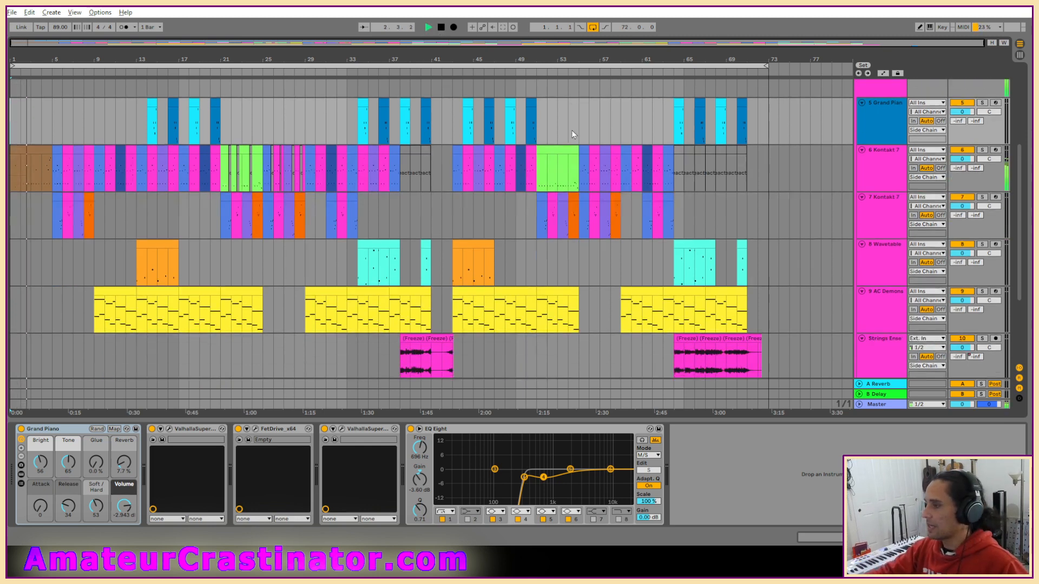
{"action": "scroll", "coordinate": [753, 280], "scroll_direction": "up", "scroll_amount": 4}
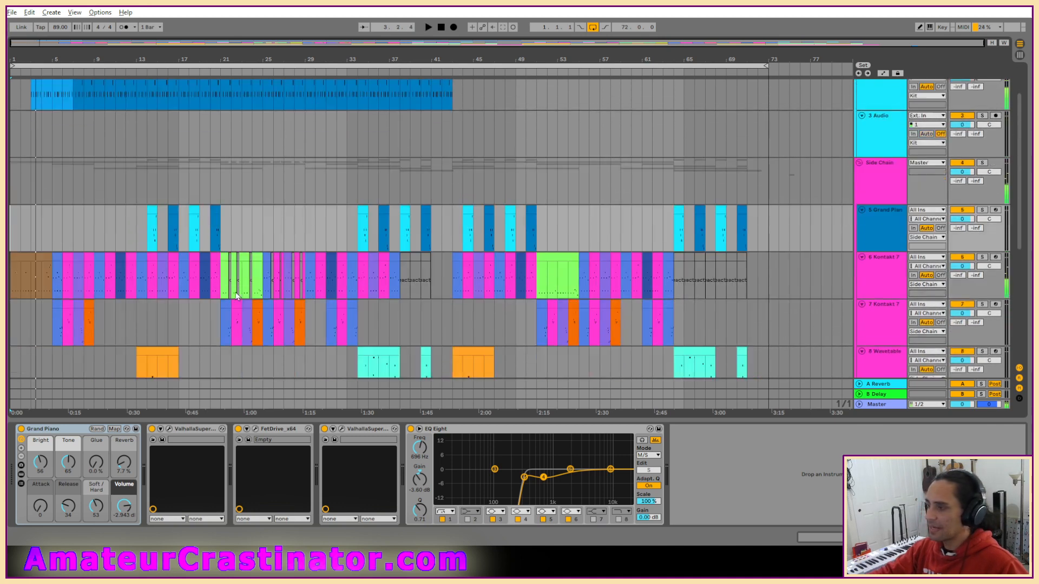
{"action": "left_click", "coordinate": [237, 297]}
{"action": "key", "text": "space"}
Audition the section from about bar 38 with the AC Demons track's device chain shown, and stop playback.
{"action": "scroll", "coordinate": [379, 297], "scroll_direction": "down", "scroll_amount": 3}
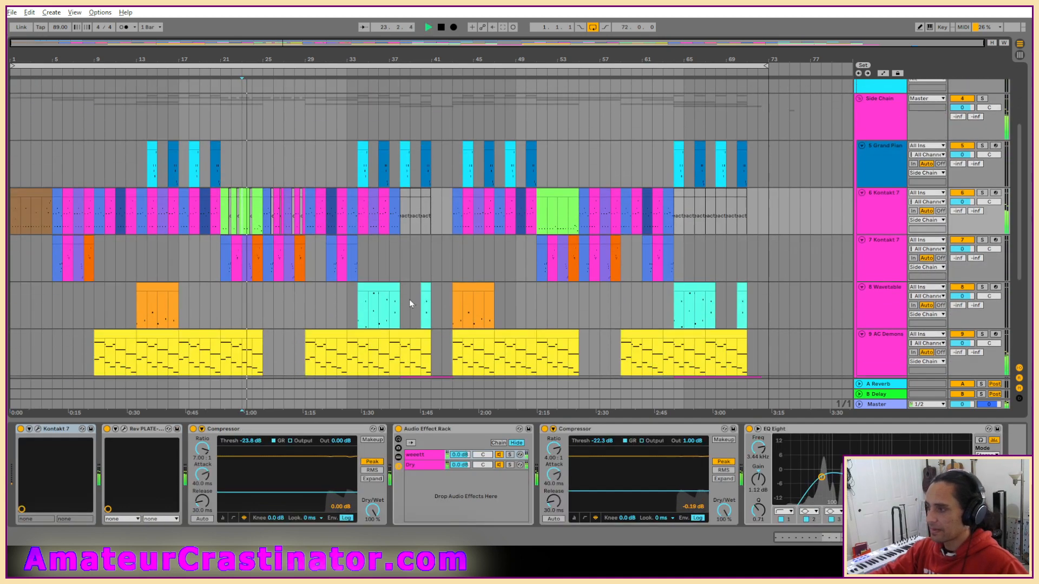
{"action": "scroll", "coordinate": [476, 249], "scroll_direction": "down", "scroll_amount": 3}
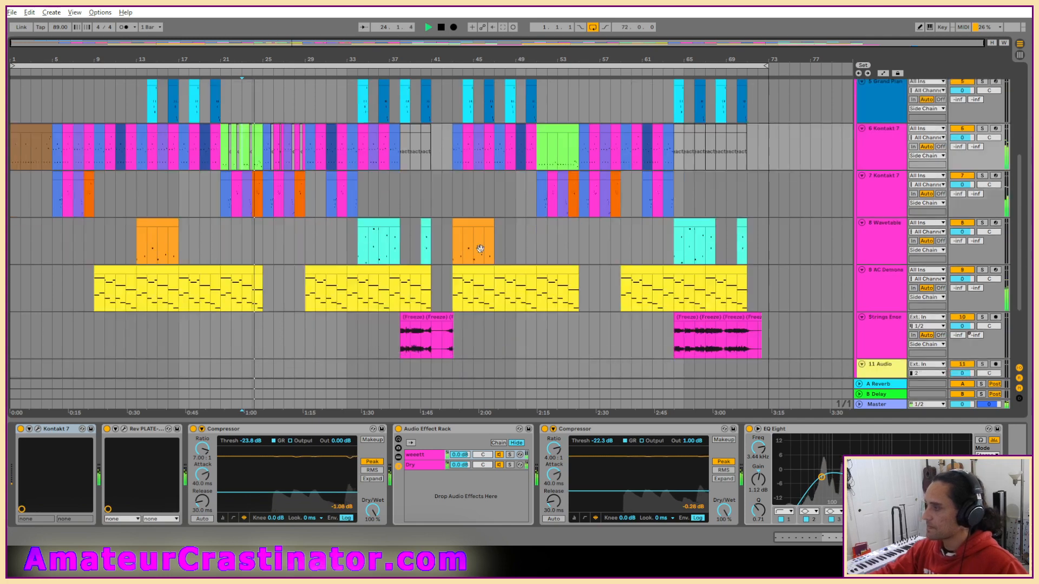
{"action": "scroll", "coordinate": [480, 252], "scroll_direction": "down", "scroll_amount": 1}
{"action": "left_click", "coordinate": [401, 217]}
{"action": "key", "text": "space"}
{"action": "key", "text": "space"}
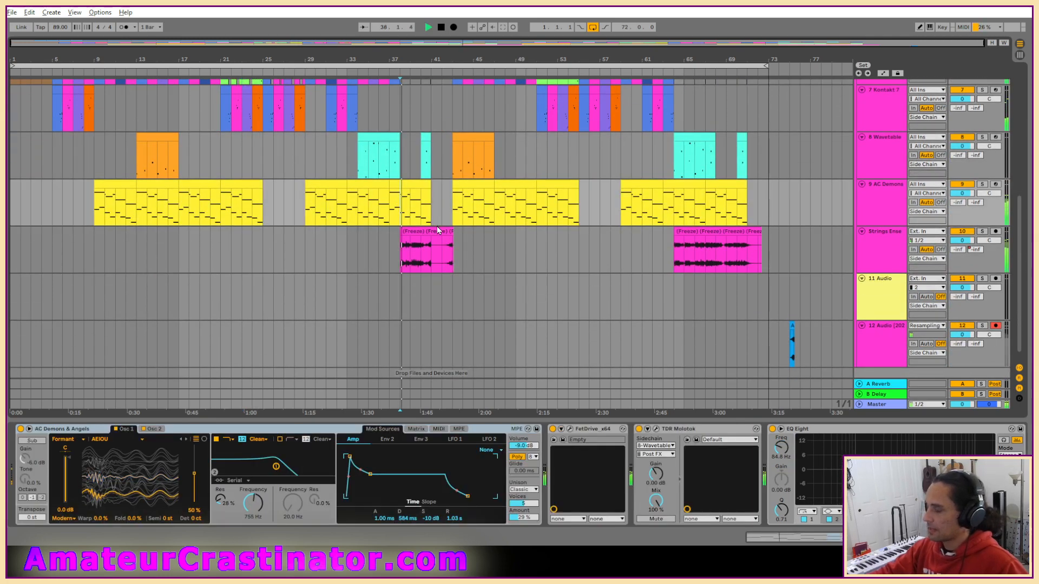
{"action": "key", "text": "space"}
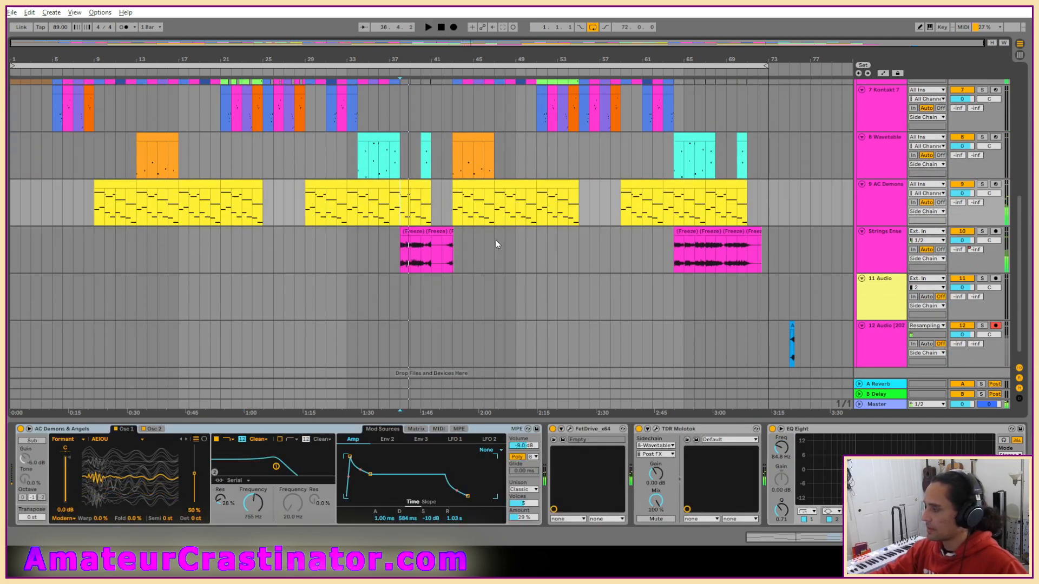
Open the Live Set from the Cardinal V Project folder and return the playhead to the start of the arrangement.
{"action": "left_click", "coordinate": [13, 13]}
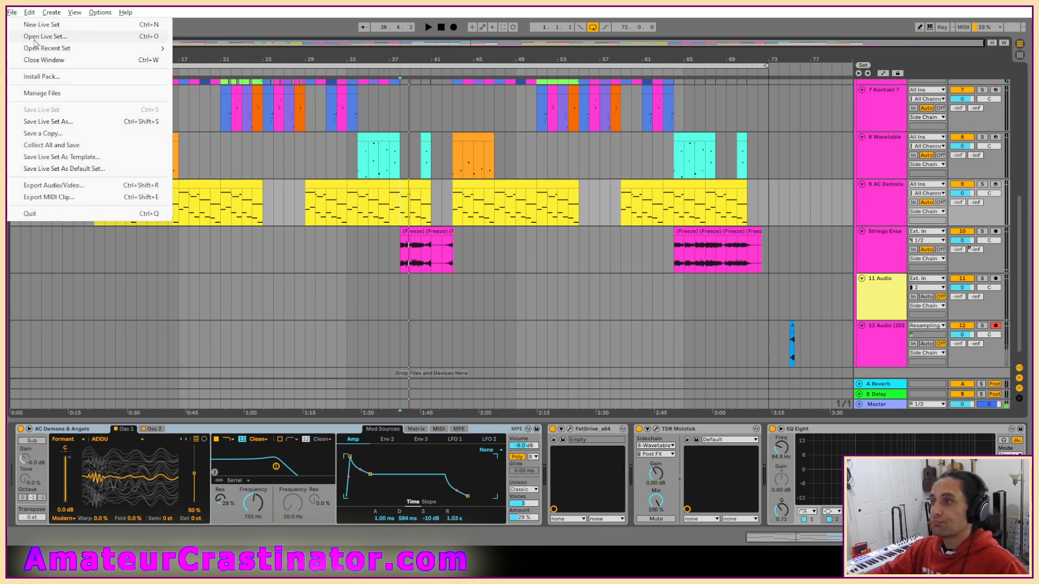
{"action": "left_click", "coordinate": [27, 27]}
{"action": "left_click", "coordinate": [207, 49]}
{"action": "scroll", "coordinate": [206, 243], "scroll_direction": "down", "scroll_amount": 4}
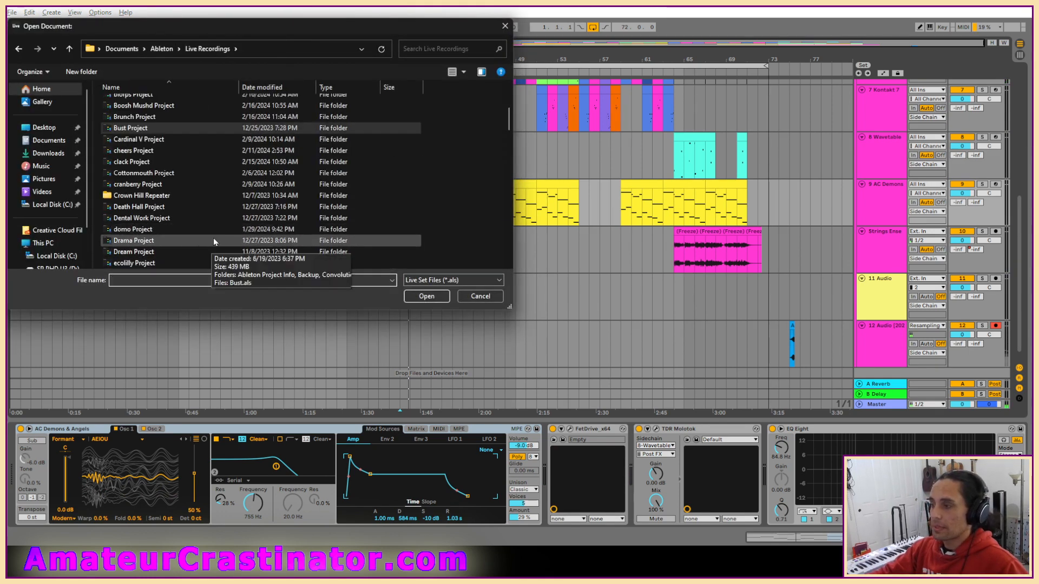
{"action": "left_click", "coordinate": [130, 139]}
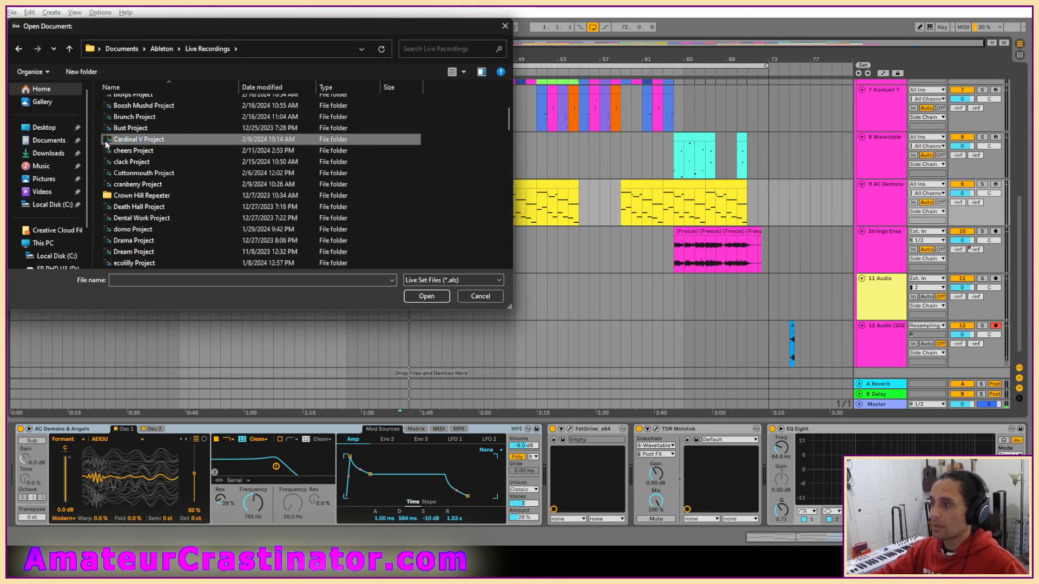
{"action": "double_click", "coordinate": [130, 139]}
{"action": "double_click", "coordinate": [130, 138]}
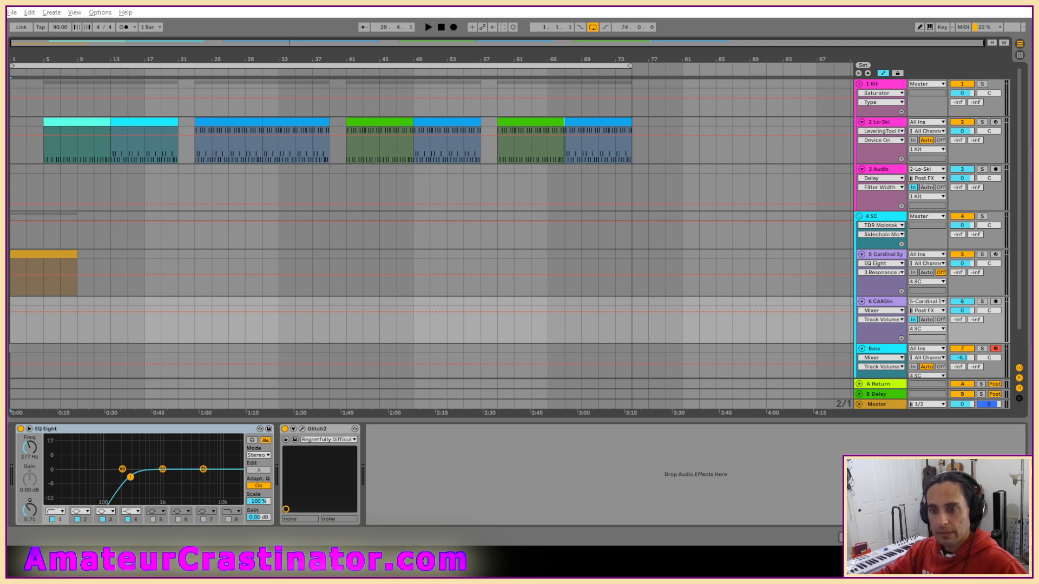
{"action": "left_click", "coordinate": [441, 27]}
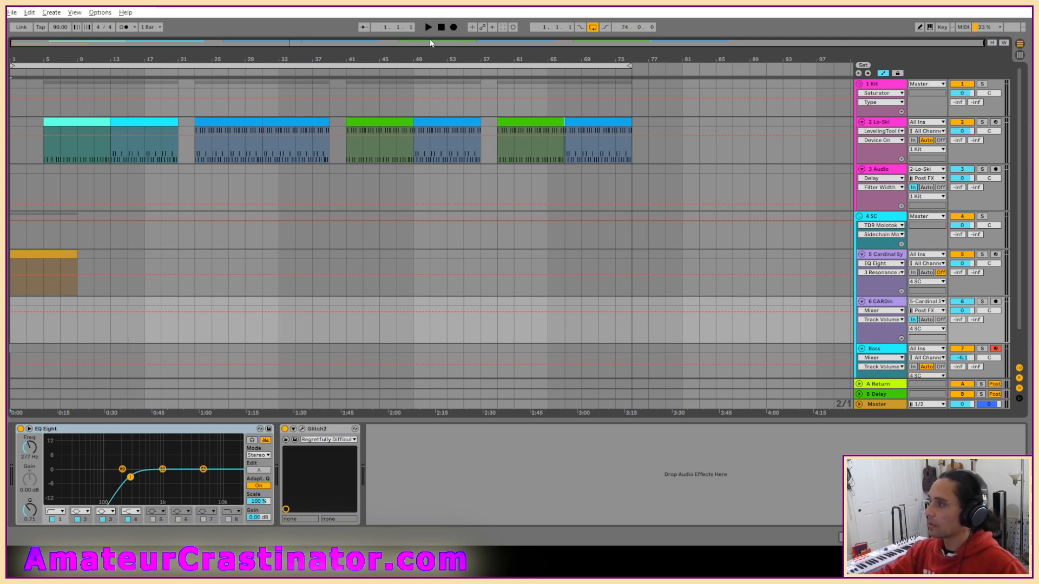
Hide the automation lanes, play the set from the start, and look over the Cardinal Synth patch on track 5.
{"action": "key", "text": "a"}
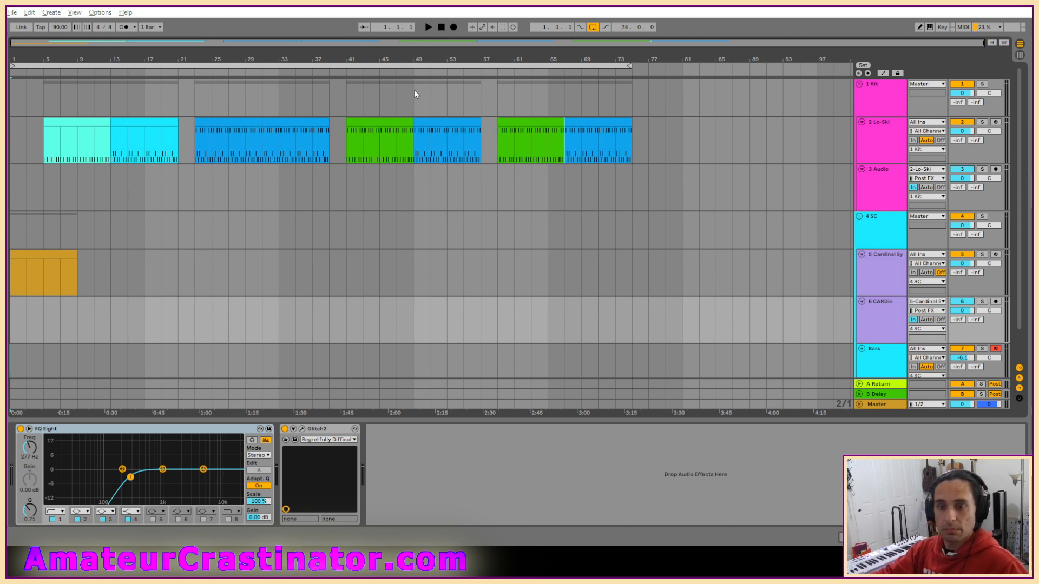
{"action": "key", "text": "space"}
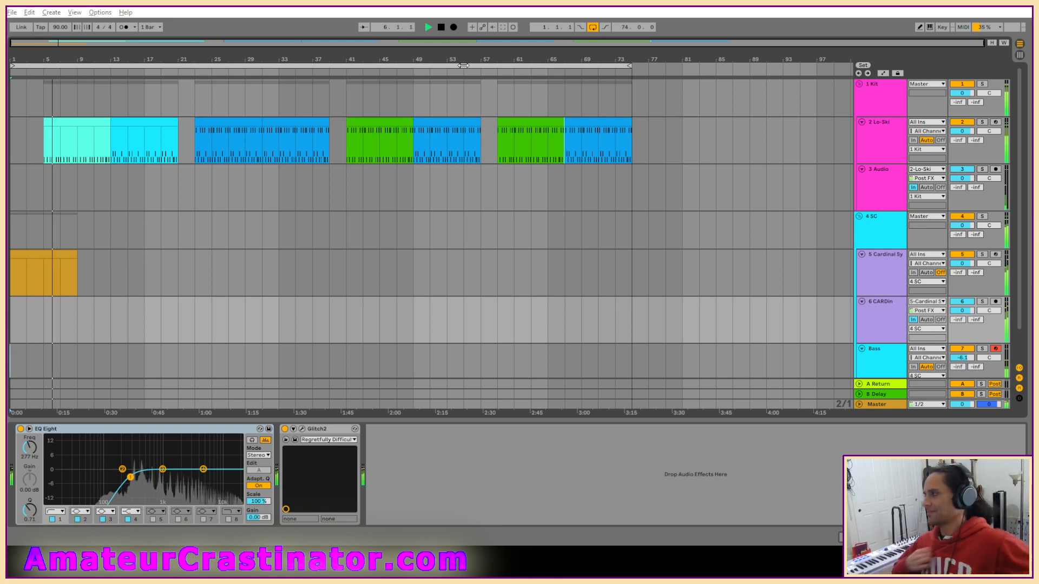
{"action": "left_click", "coordinate": [879, 255]}
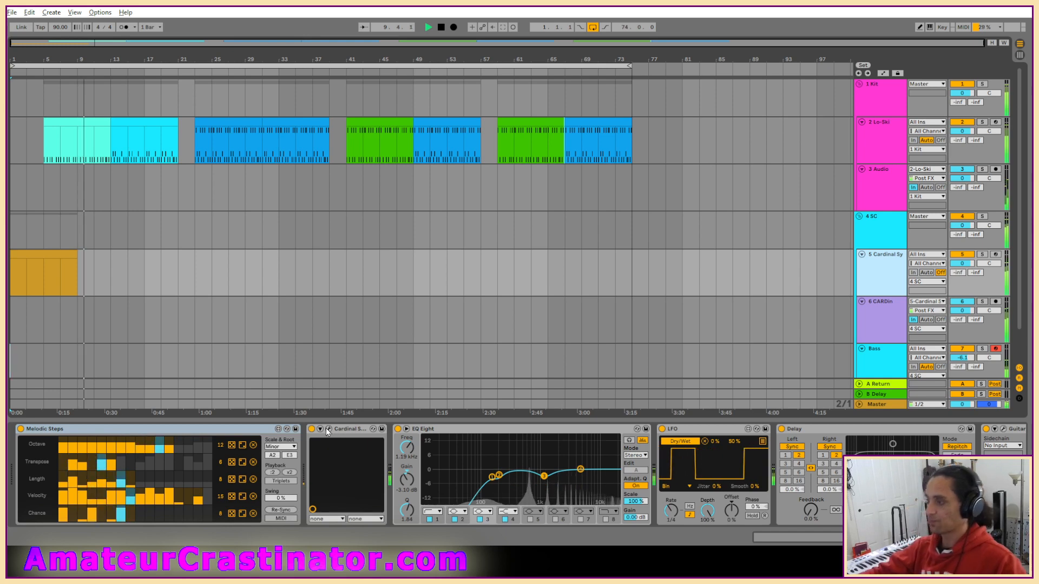
{"action": "left_click", "coordinate": [371, 429]}
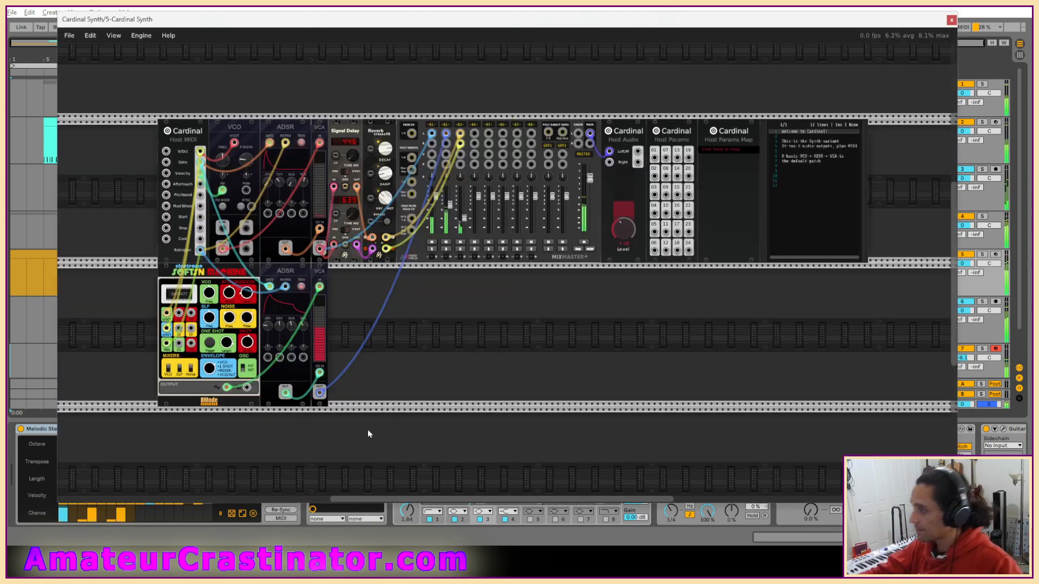
{"action": "left_click", "coordinate": [952, 20]}
{"action": "scroll", "coordinate": [900, 244], "scroll_direction": "down", "scroll_amount": 1}
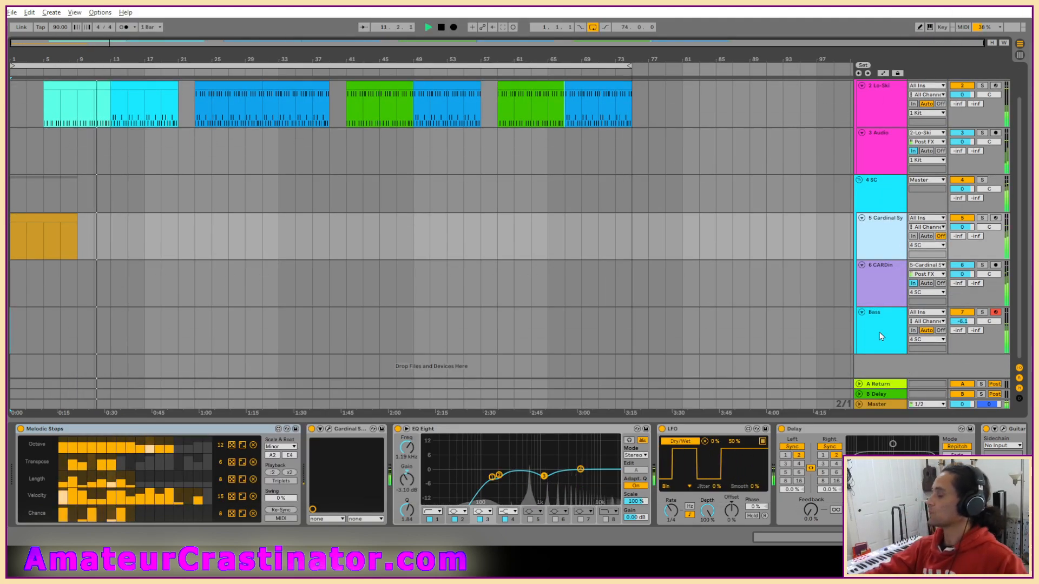
Audition the Bass track in solo with its device chain shown, and return to the full mix.
{"action": "left_click", "coordinate": [866, 347]}
{"action": "key", "text": "s"}
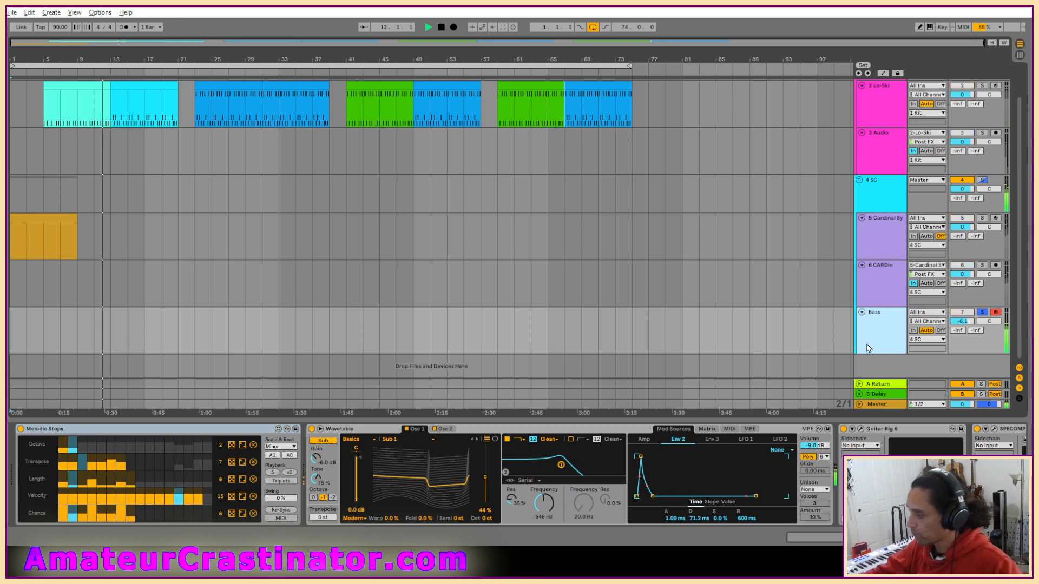
{"action": "key", "text": "s"}
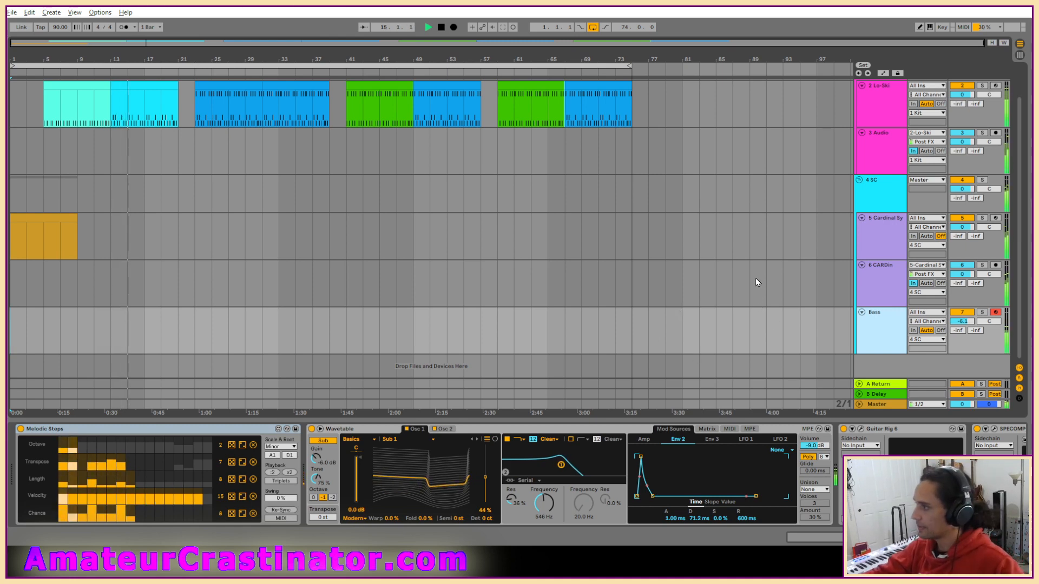
{"action": "scroll", "coordinate": [756, 278], "scroll_direction": "up", "scroll_amount": 2}
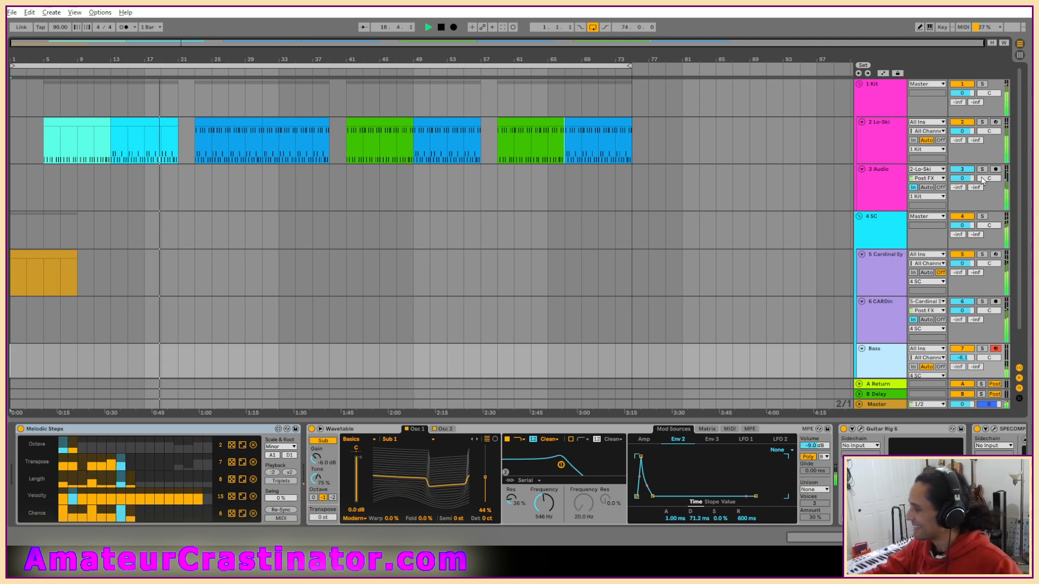
Automate the 3 Audio track's B-Delay send up to full over bars 20–23, 38–41 and 56–59.
{"action": "key", "text": "a"}
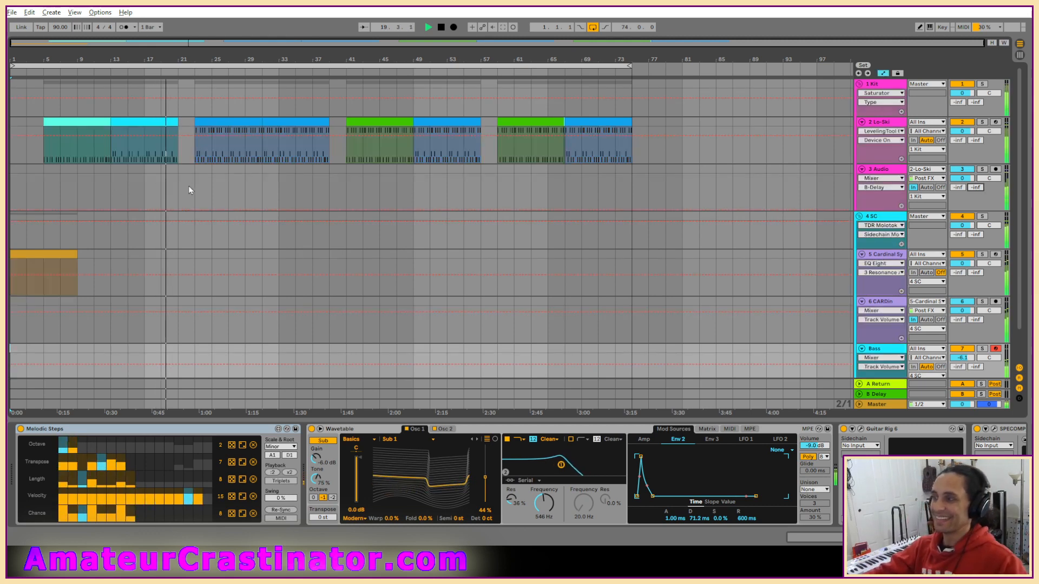
{"action": "scroll", "coordinate": [188, 186], "scroll_direction": "up", "scroll_amount": 3}
{"action": "left_click_drag", "start_coordinate": [150, 196], "coordinate": [177, 179]}
{"action": "left_click_drag", "start_coordinate": [492, 184], "coordinate": [529, 179]}
{"action": "scroll", "coordinate": [557, 195], "scroll_direction": "down", "scroll_amount": 3}
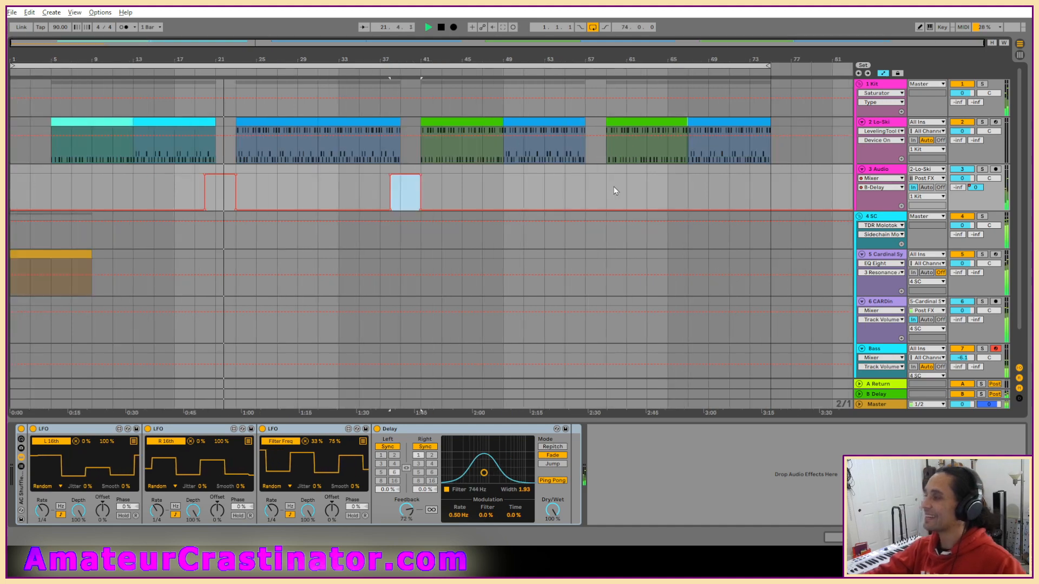
{"action": "scroll", "coordinate": [595, 191], "scroll_direction": "up", "scroll_amount": 3}
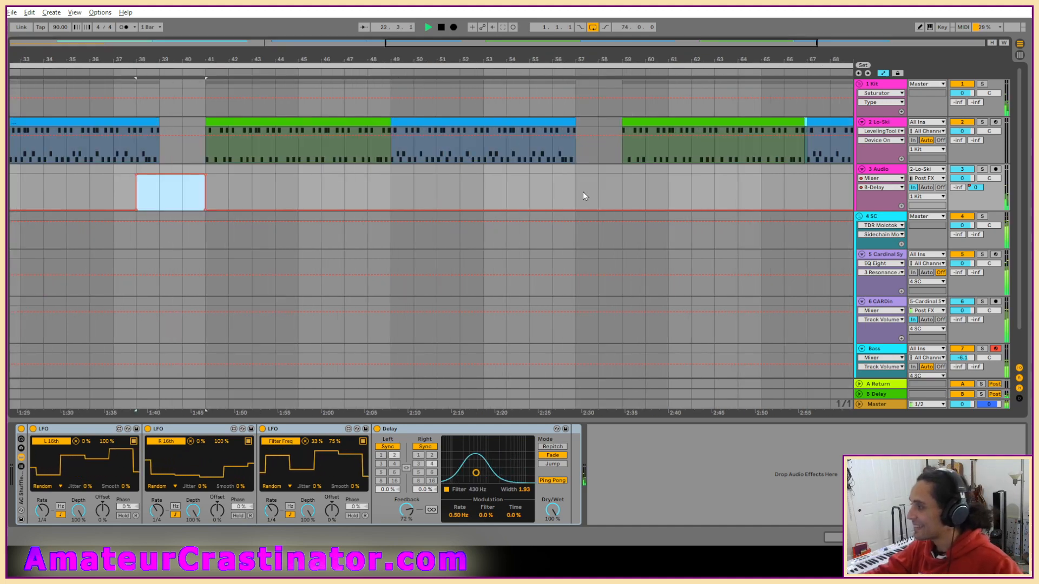
{"action": "left_click", "coordinate": [553, 194]}
{"action": "left_click_drag", "start_coordinate": [554, 193], "coordinate": [678, 180]}
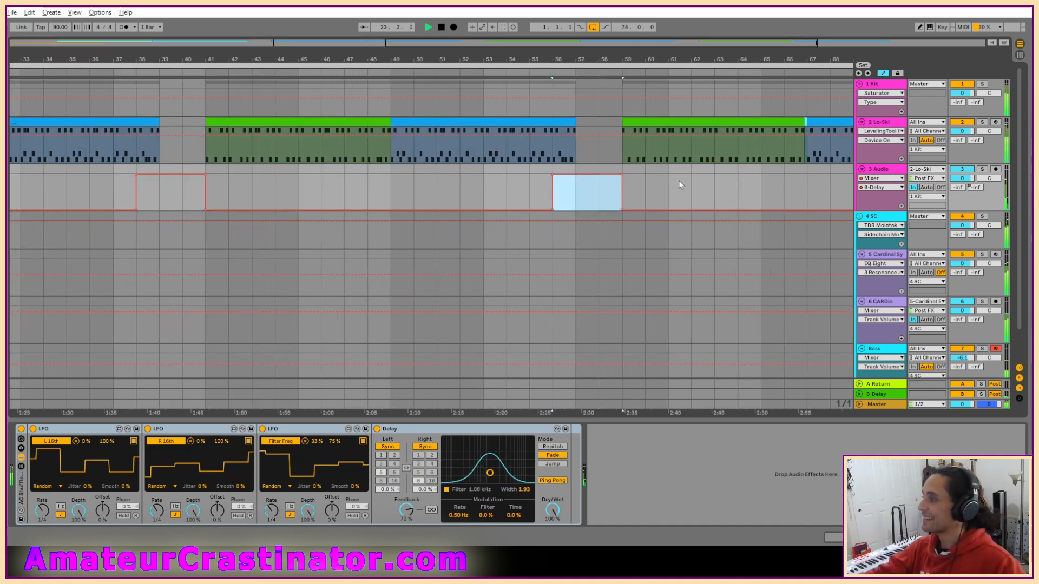
{"action": "scroll", "coordinate": [685, 181], "scroll_direction": "down", "scroll_amount": 3}
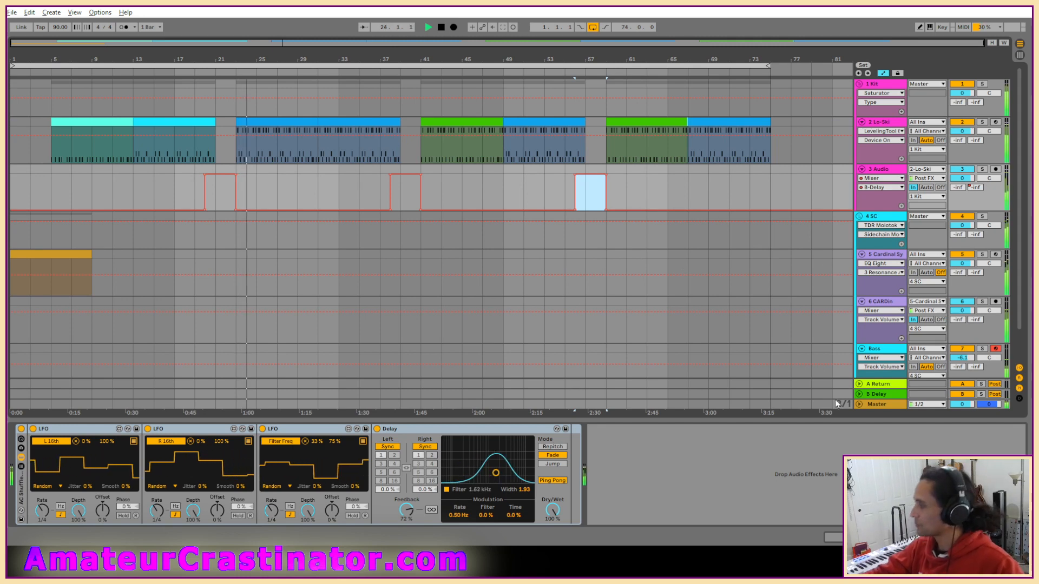
Set the Delay feedback on the B Delay return track to 52% and hide the automation lanes.
{"action": "left_click", "coordinate": [882, 398]}
{"action": "left_click_drag", "start_coordinate": [48, 503], "coordinate": [48, 500]}
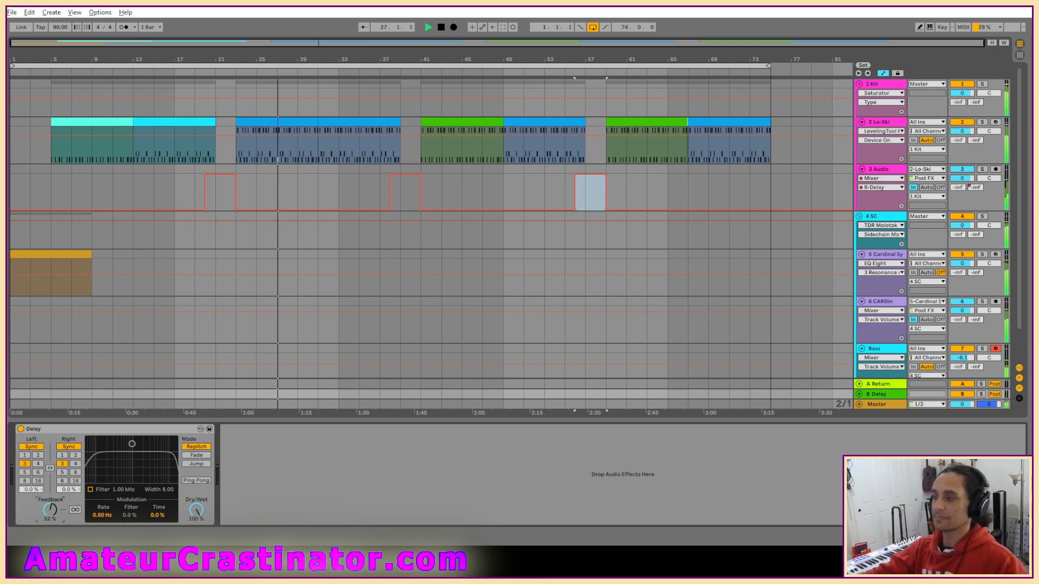
{"action": "key", "text": "a"}
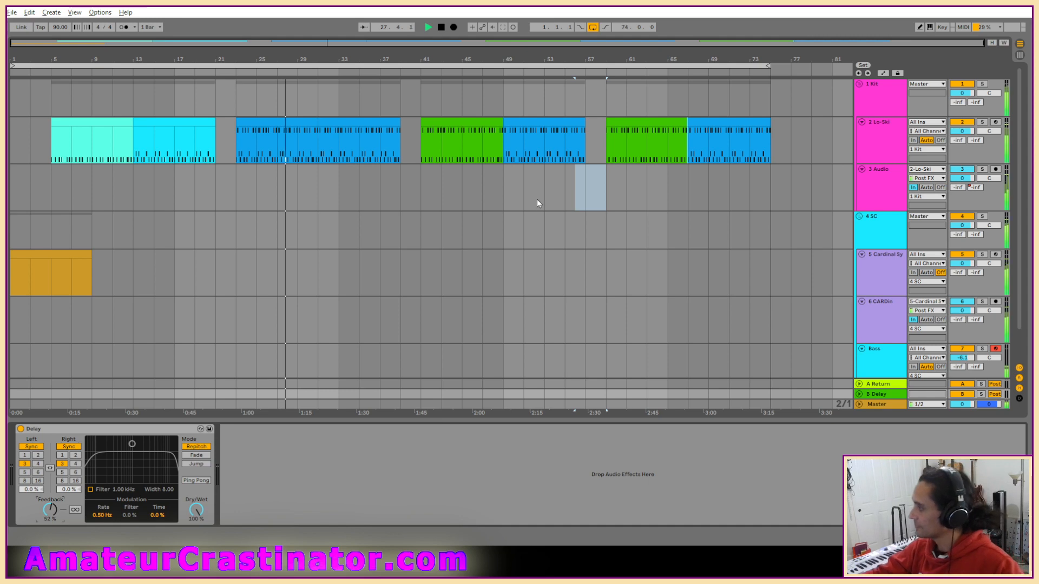
Examine the Guitar Rig 6 Elastic preset on the Cardinal Synth track and compare the sound with the effect off and on.
{"action": "scroll", "coordinate": [516, 297], "scroll_direction": "down", "scroll_amount": 2}
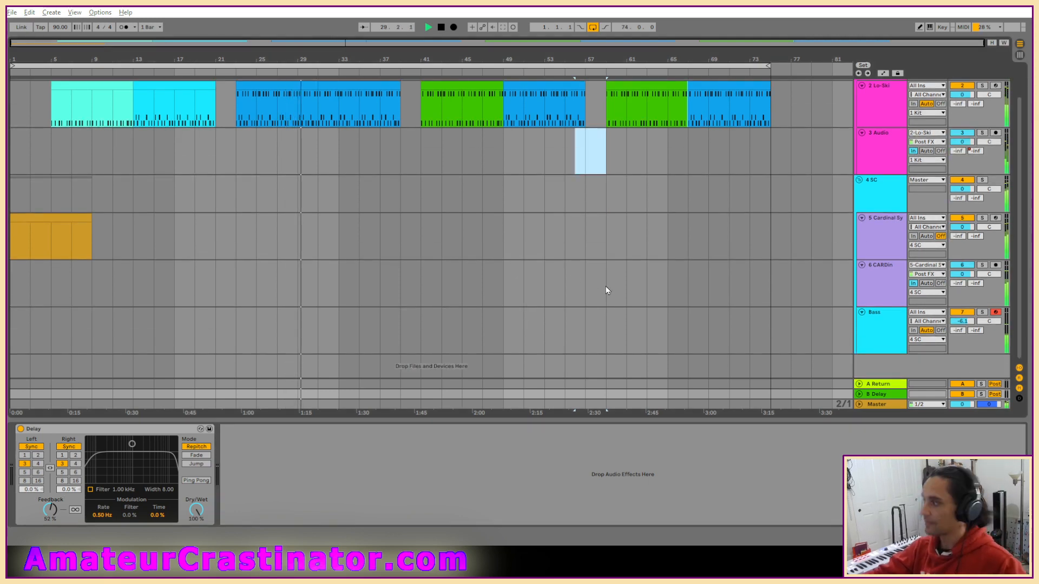
{"action": "left_click", "coordinate": [873, 230]}
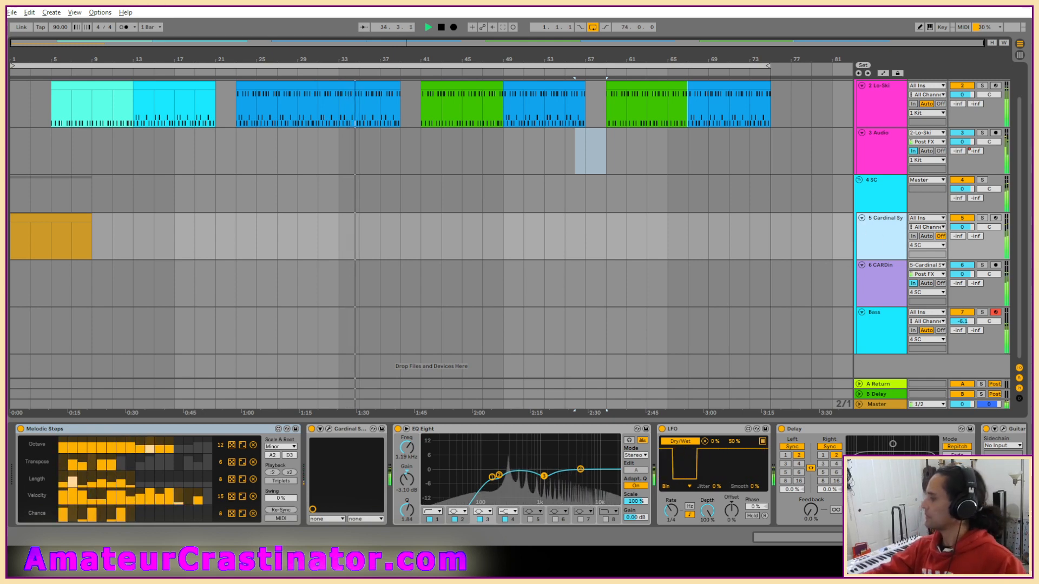
{"action": "scroll", "coordinate": [865, 432], "scroll_direction": "right", "scroll_amount": 3}
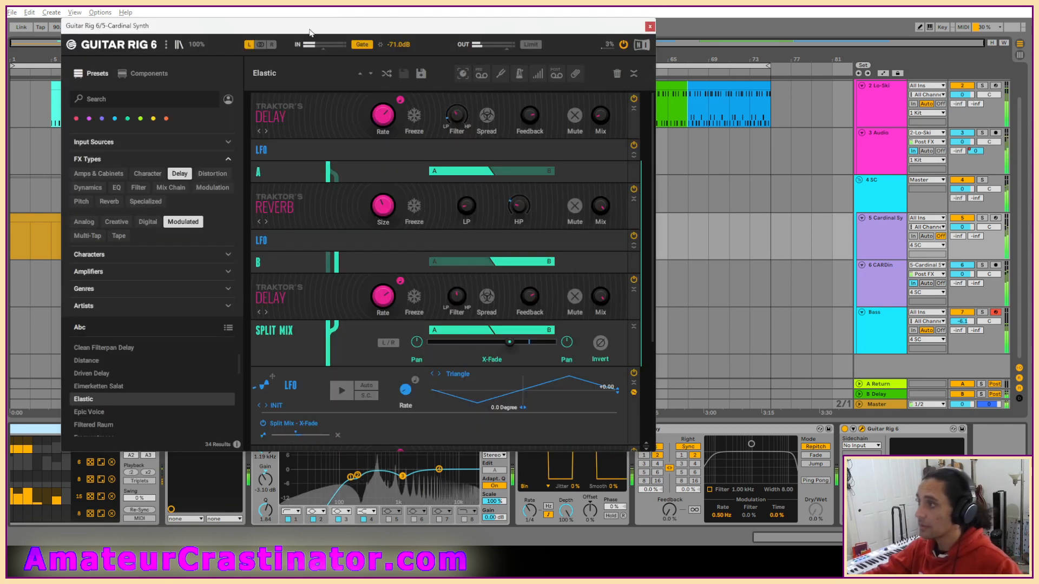
{"action": "left_click_drag", "start_coordinate": [311, 30], "coordinate": [386, 48]}
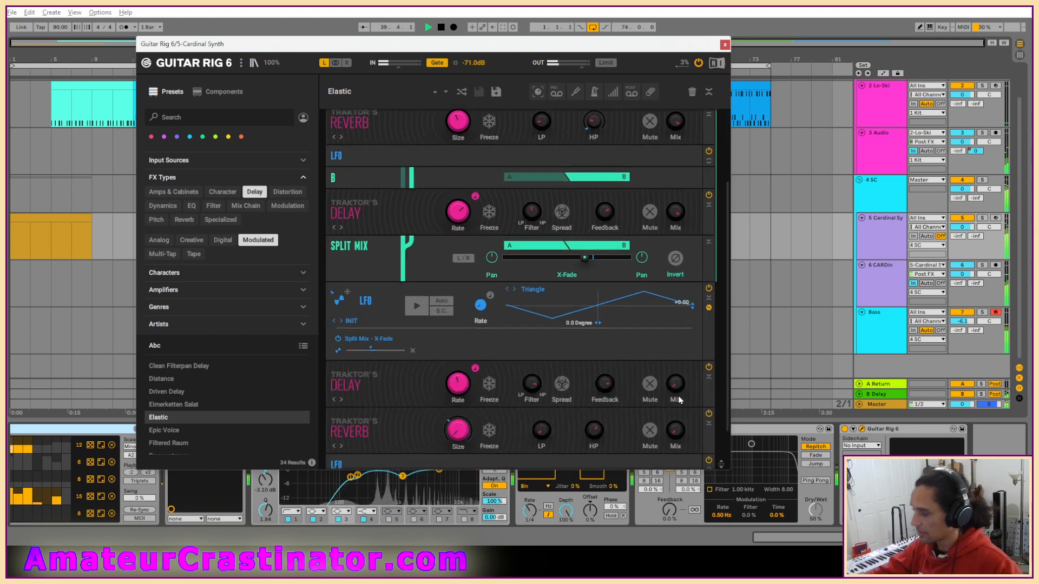
{"action": "scroll", "coordinate": [587, 158], "scroll_direction": "down", "scroll_amount": 5}
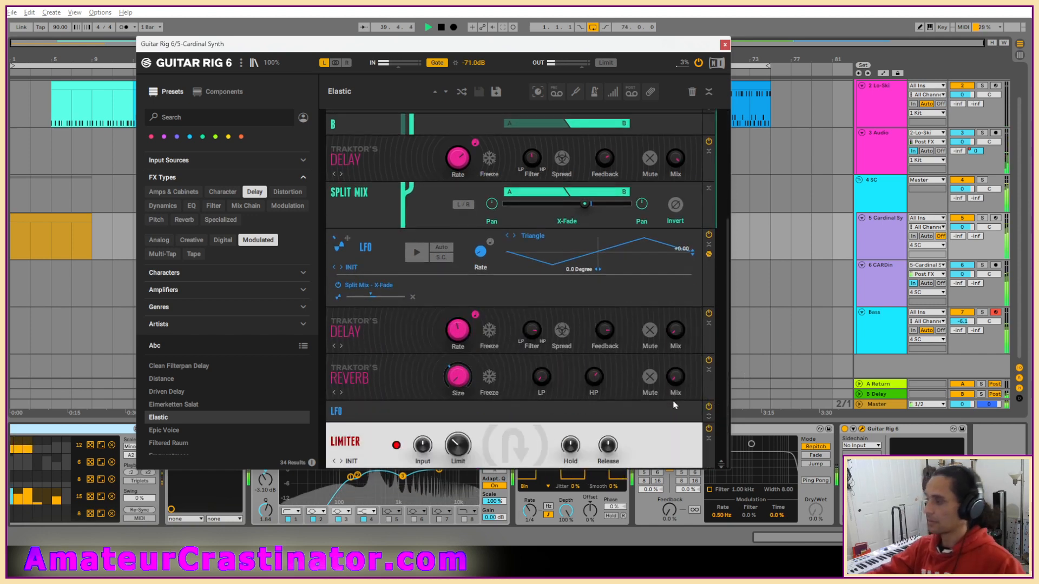
{"action": "left_click", "coordinate": [845, 430]}
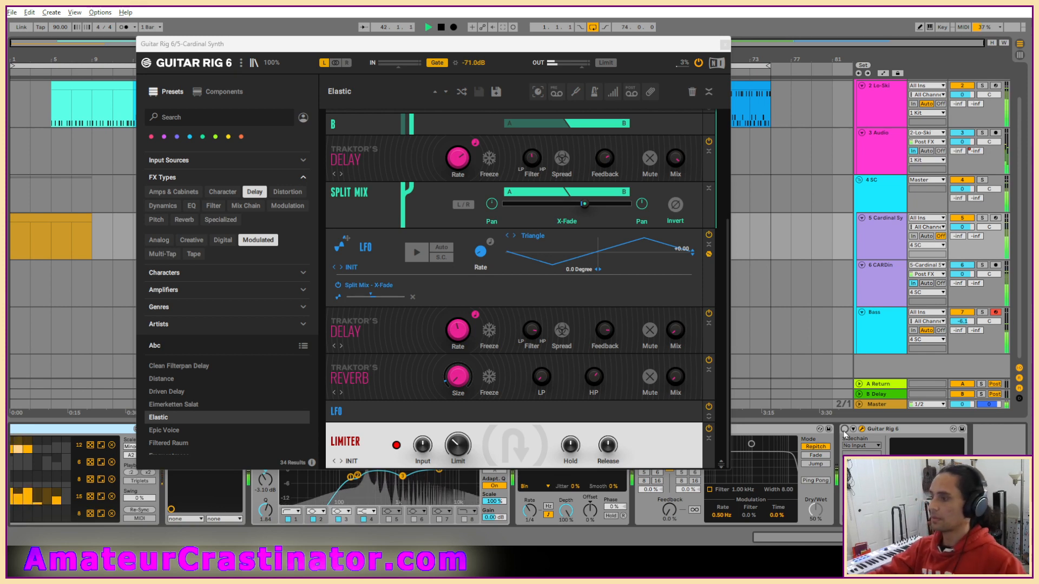
{"action": "left_click", "coordinate": [845, 430]}
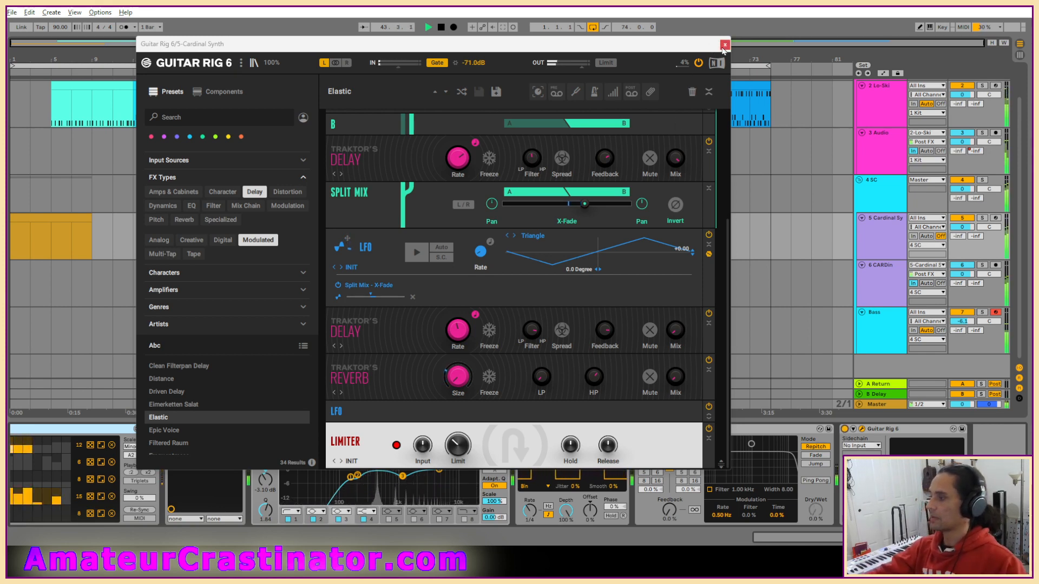
{"action": "left_click", "coordinate": [724, 45]}
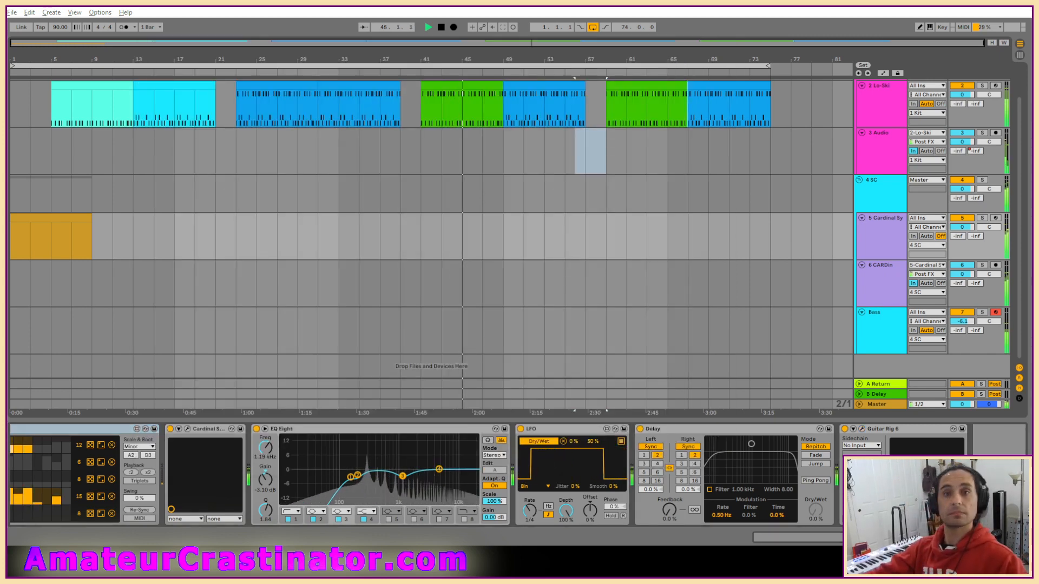
Set band 1 of the EQ Eight following Guitar Rig 6 to a low cut at 188 Hz.
{"action": "left_click", "coordinate": [800, 511]}
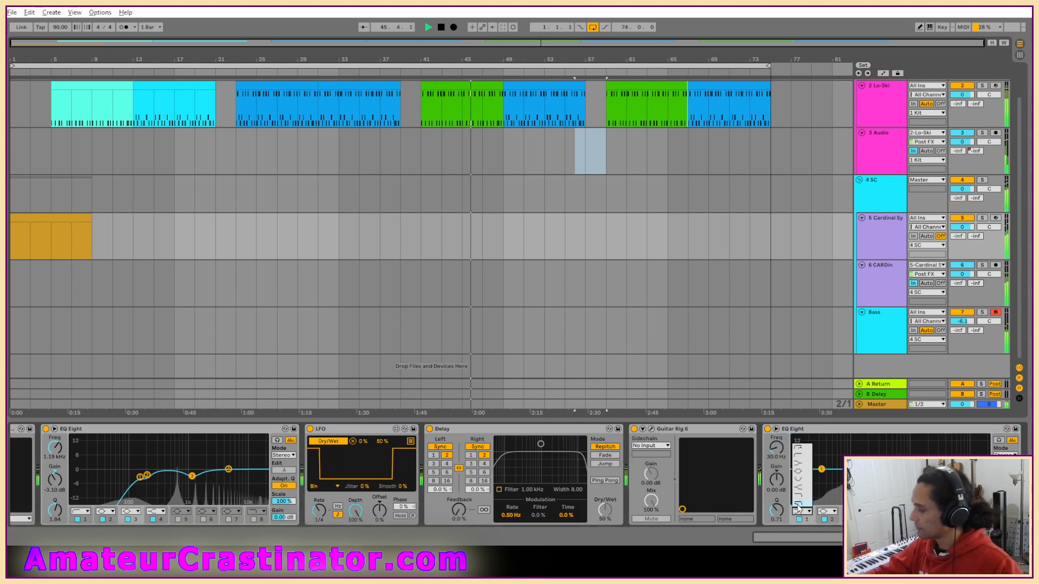
{"action": "left_click", "coordinate": [799, 455]}
{"action": "left_click_drag", "start_coordinate": [776, 448], "coordinate": [777, 423]}
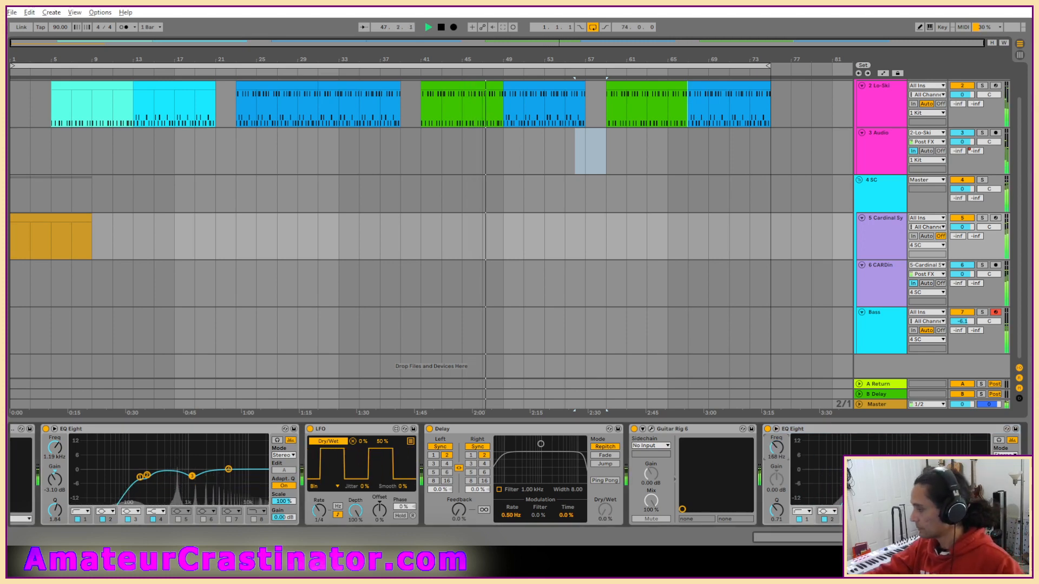
Cut band 2 of that EQ by 4.34 dB at 220 Hz and band 3 by 5.08 dB at 1.26 kHz, narrowing band 3's Q to 1.35.
{"action": "left_click_drag", "start_coordinate": [868, 470], "coordinate": [871, 479]}
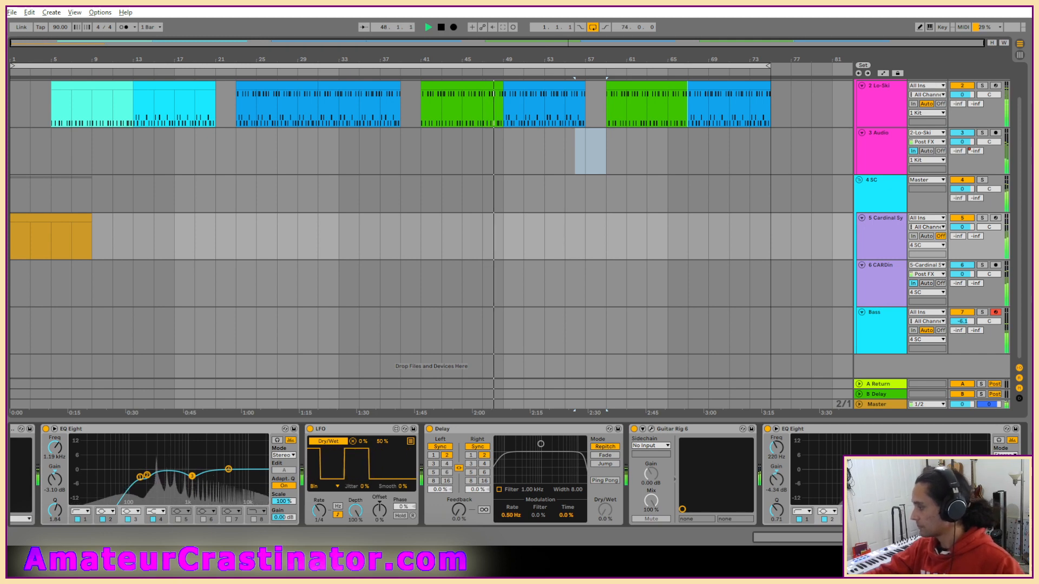
{"action": "left_click_drag", "start_coordinate": [775, 514], "coordinate": [774, 503]}
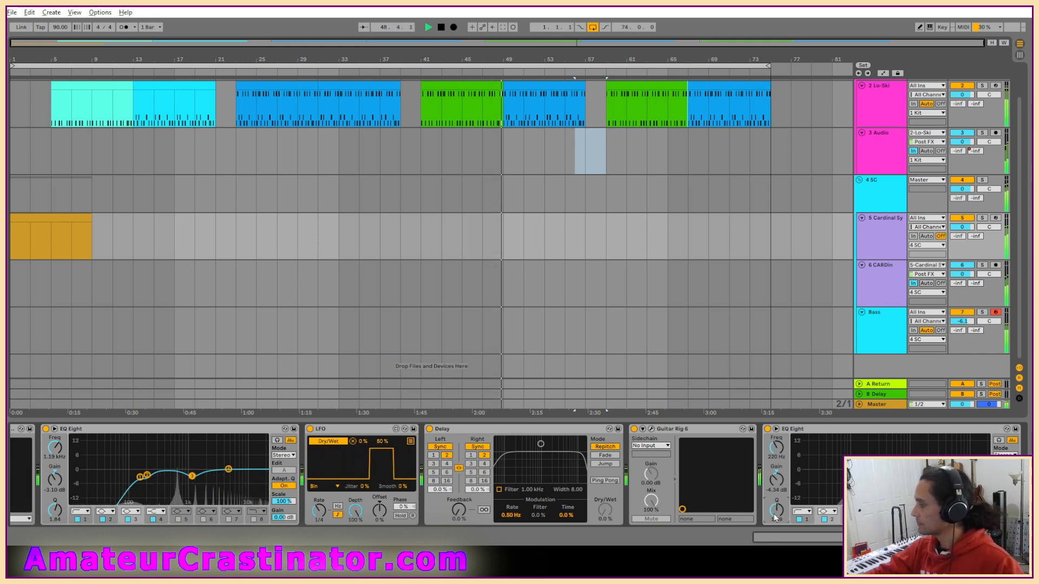
{"action": "left_click_drag", "start_coordinate": [915, 470], "coordinate": [916, 482]}
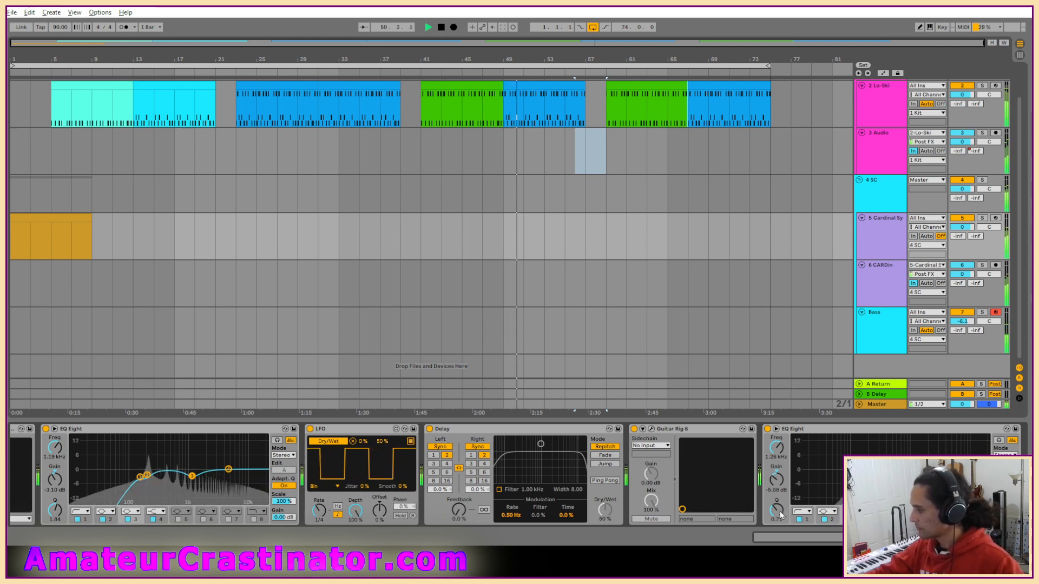
{"action": "left_click_drag", "start_coordinate": [780, 515], "coordinate": [780, 504]}
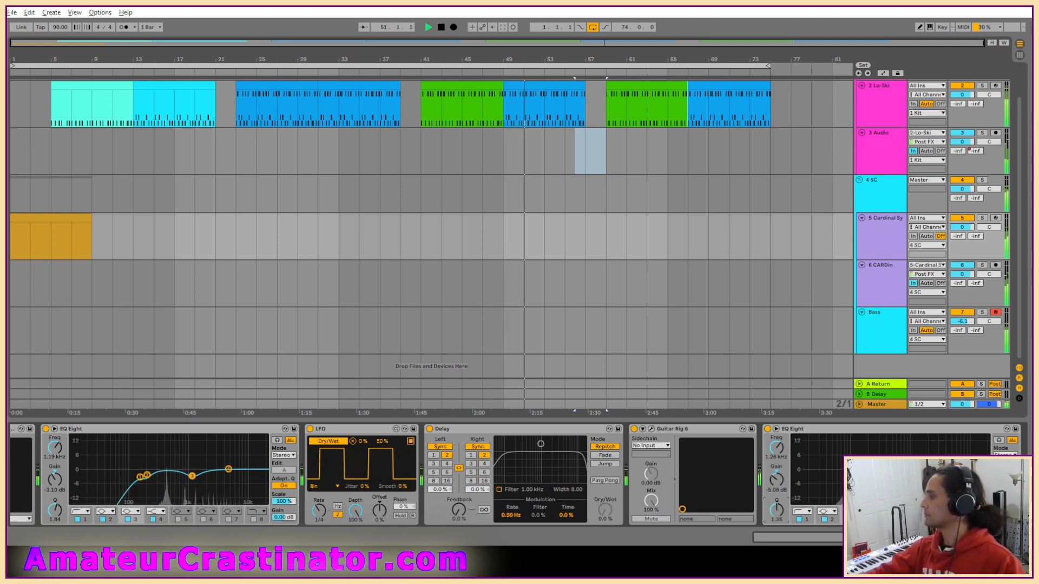
{"action": "left_click", "coordinate": [1005, 455]}
{"action": "left_click", "coordinate": [1003, 481]}
{"action": "left_click", "coordinate": [1005, 470]}
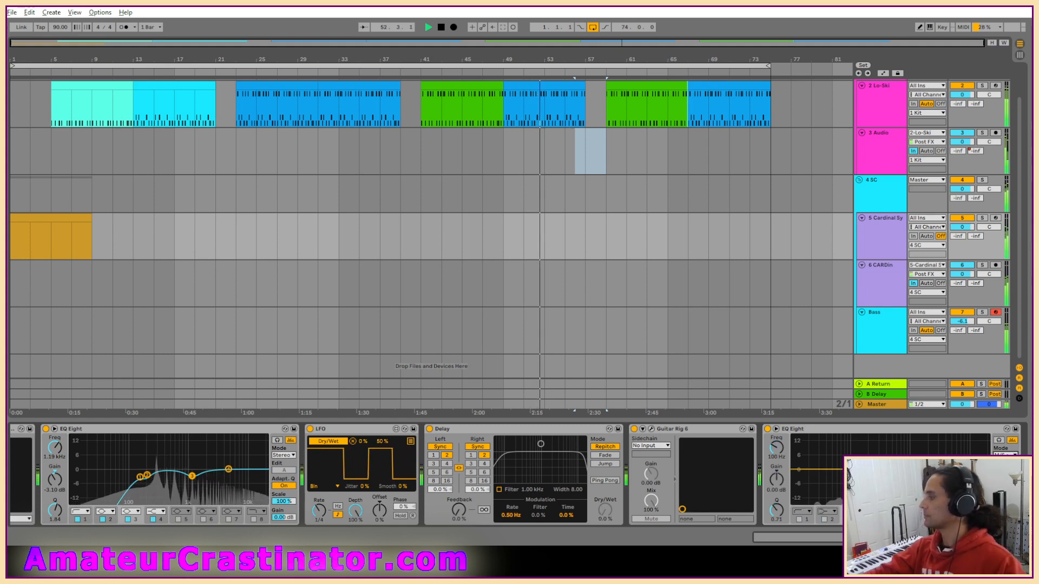
{"action": "key", "text": "ctrl+z"}
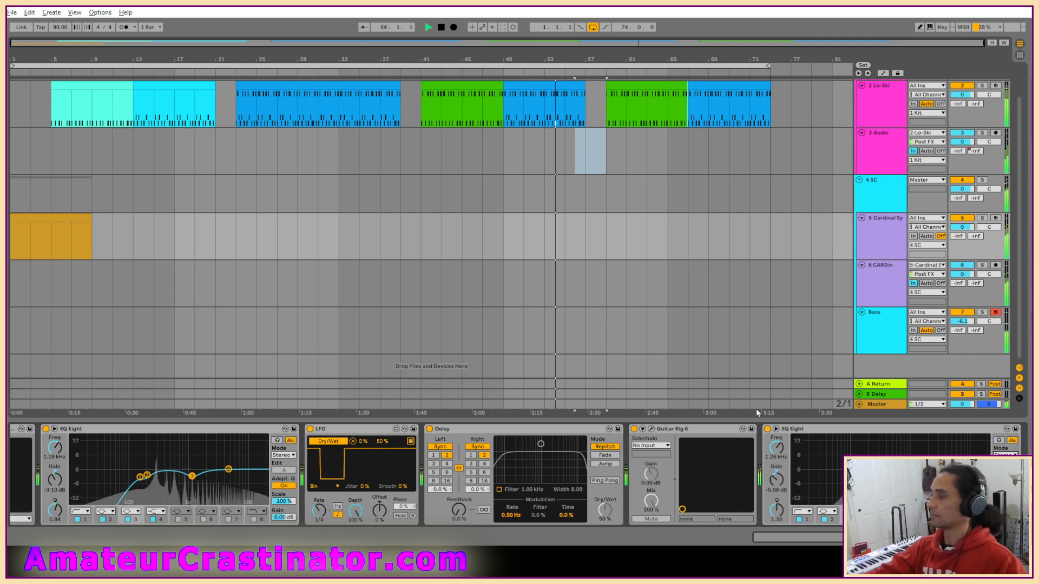
Solo the CARDin track and dip band 3 of its EQ Eight by about 5.58 dB near 1.11 kHz with a Q of 1.04.
{"action": "left_click", "coordinate": [892, 281]}
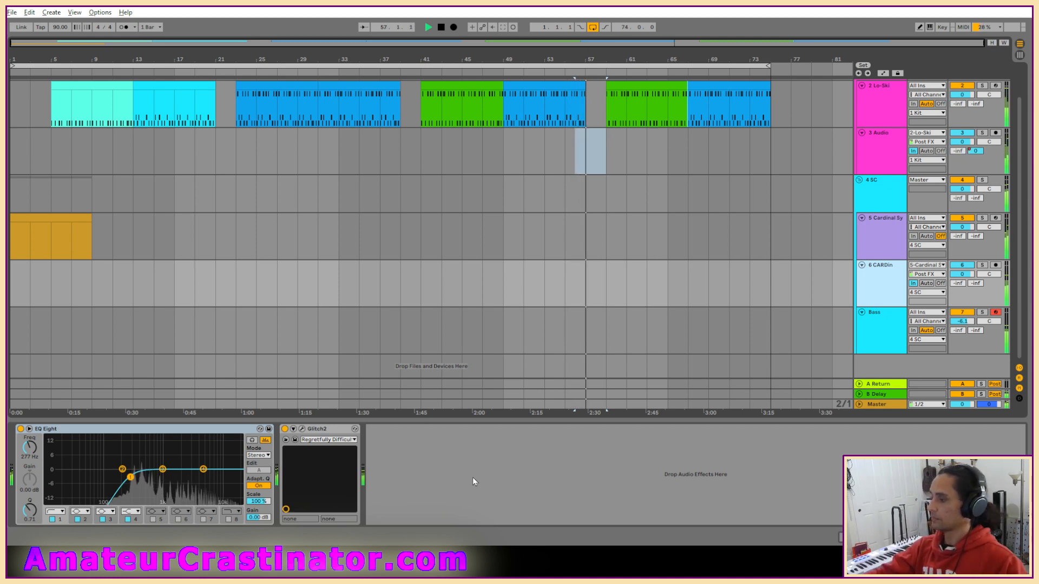
{"action": "key", "text": "s"}
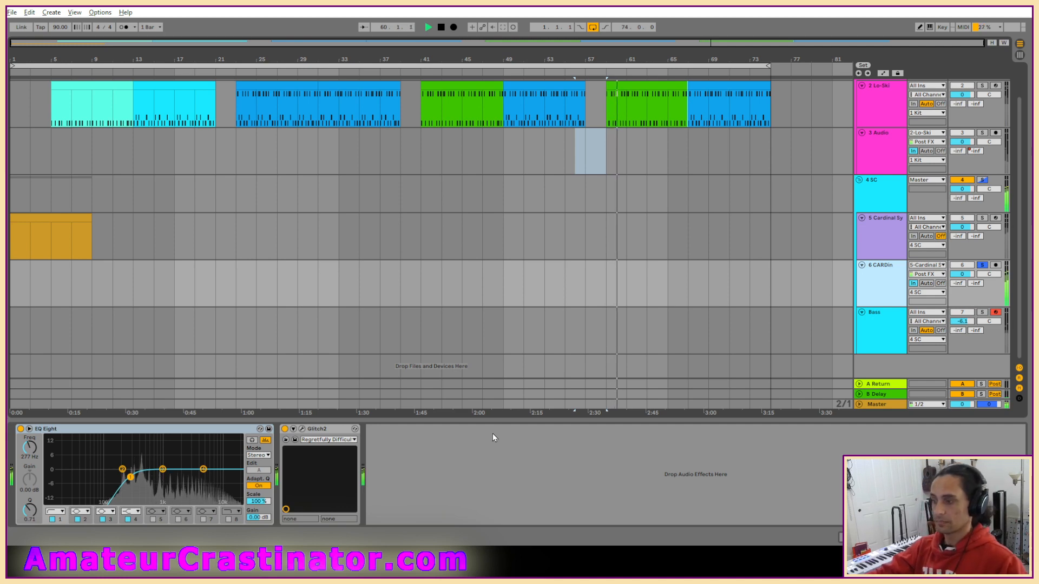
{"action": "left_click_drag", "start_coordinate": [163, 470], "coordinate": [165, 482]}
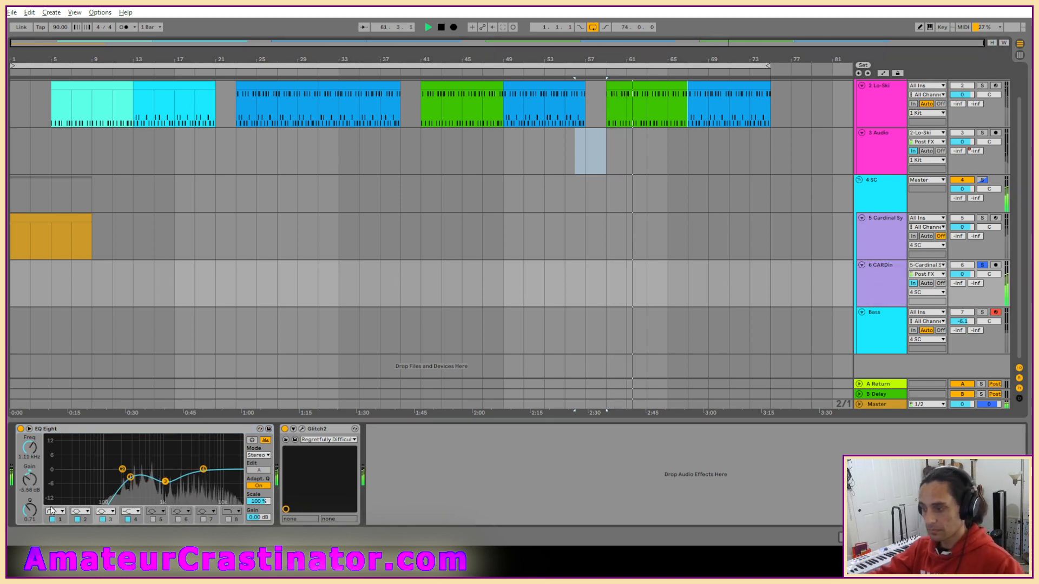
{"action": "left_click_drag", "start_coordinate": [30, 511], "coordinate": [30, 502]}
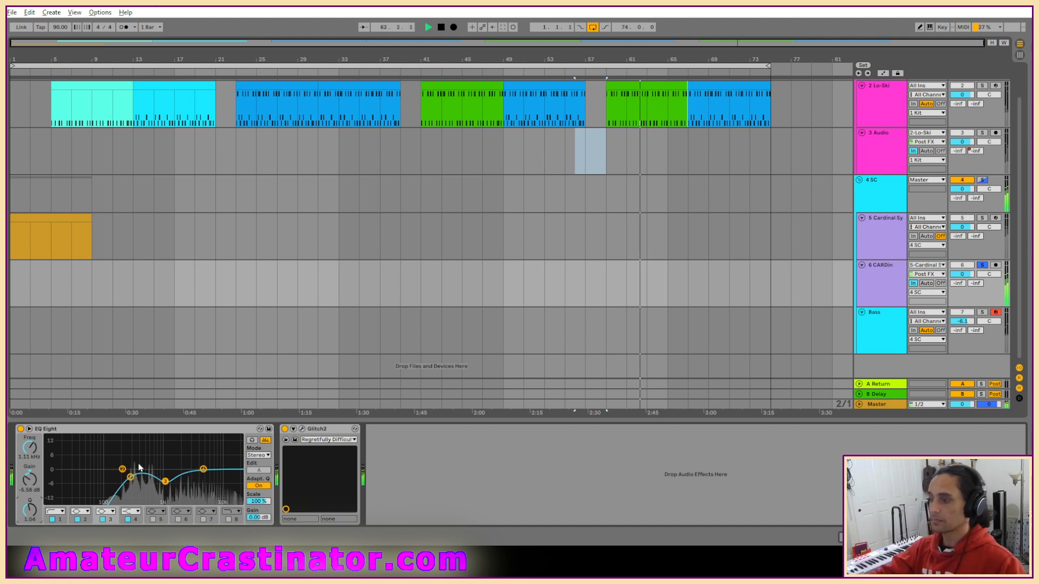
Dip band 2 of CARDin's EQ Eight by 3.05 dB at 410 Hz, unsolo the track, and compare the mix with CARDin muted and unmuted.
{"action": "left_click_drag", "start_coordinate": [122, 470], "coordinate": [144, 479]}
{"action": "mouse_move", "coordinate": [30, 510]}
{"action": "left_mouse_down"}
{"action": "mouse_move", "coordinate": [31, 457]}
{"action": "mouse_move", "coordinate": [29, 511]}
{"action": "left_mouse_up"}
{"action": "key", "text": "s"}
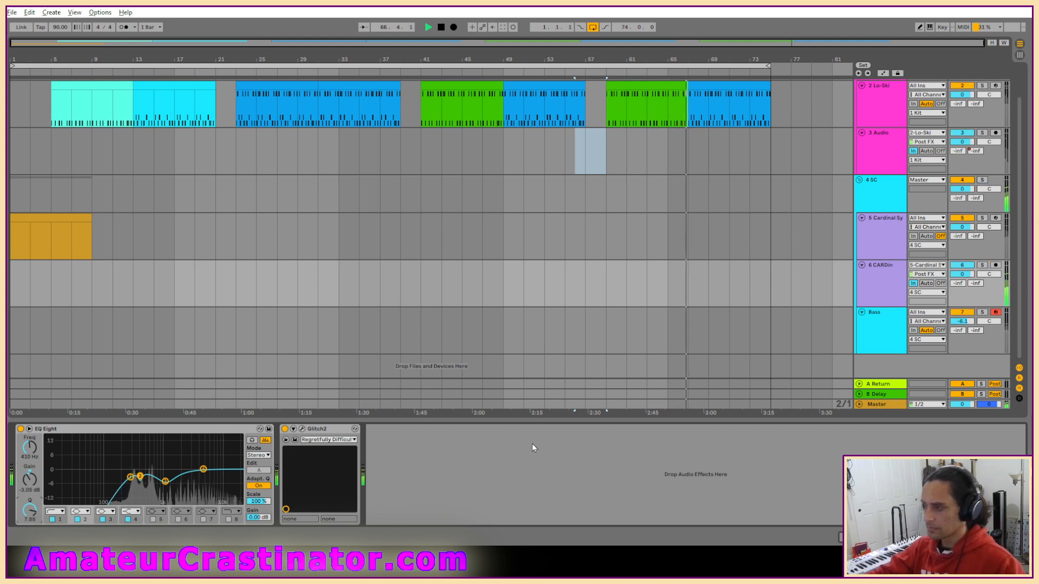
{"action": "left_click", "coordinate": [961, 267]}
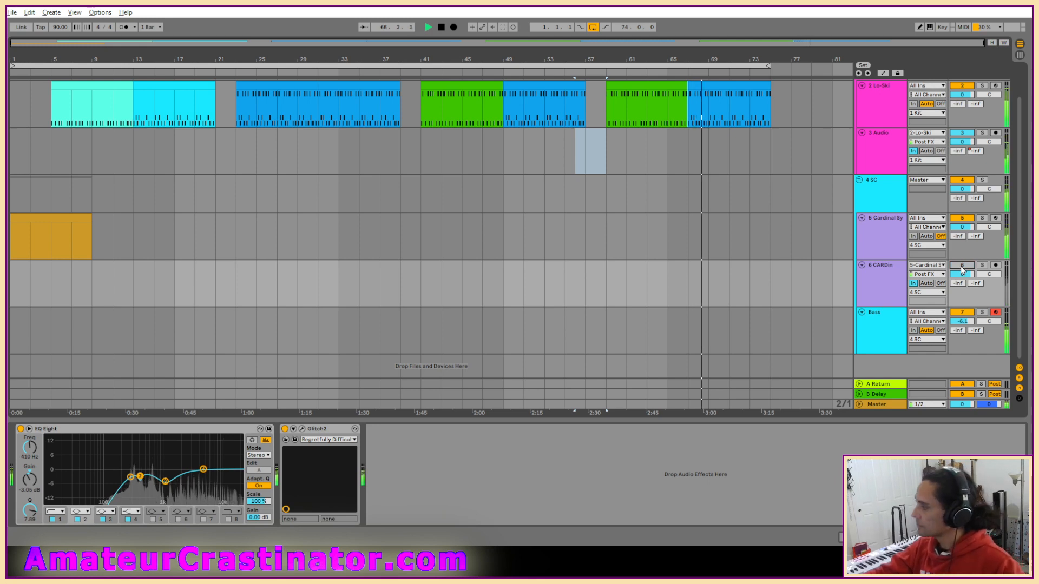
{"action": "left_click", "coordinate": [961, 266]}
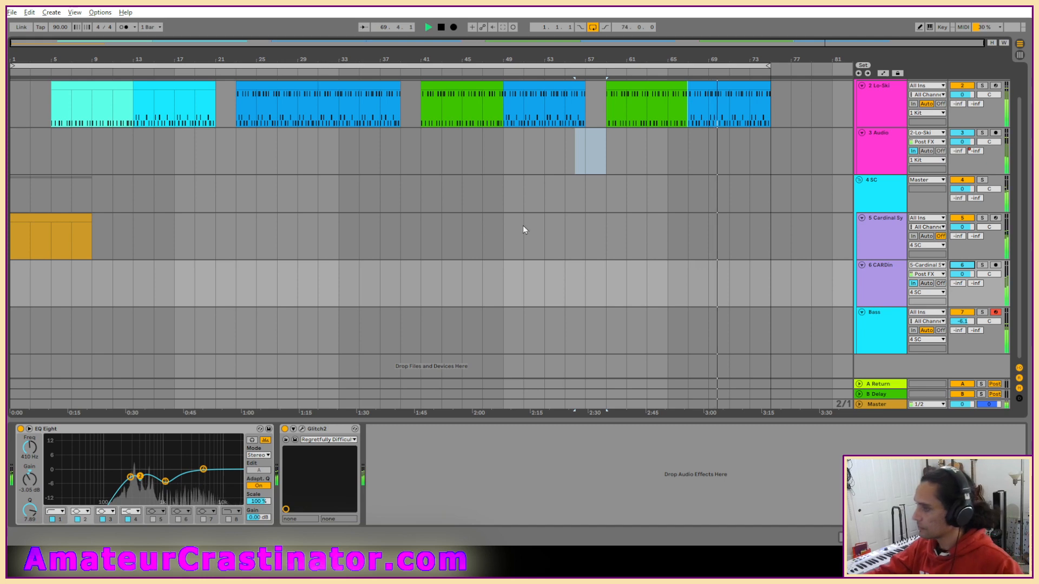
Stop playback and open the Live Set cheers.als from the cheers Project folder in Live Recordings.
{"action": "left_click", "coordinate": [278, 288]}
{"action": "left_click", "coordinate": [12, 12]}
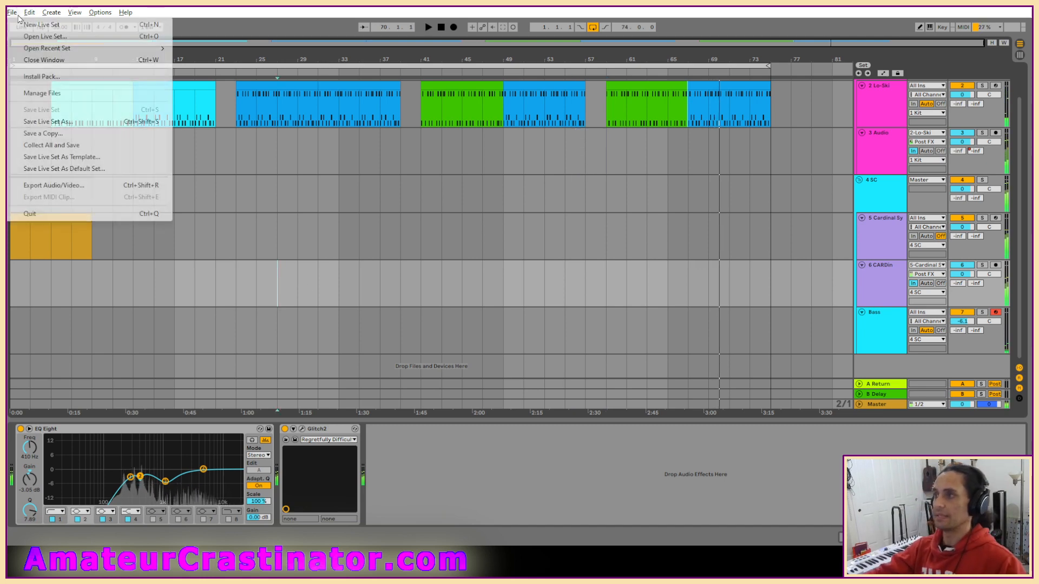
{"action": "left_click", "coordinate": [161, 37]}
{"action": "left_click", "coordinate": [206, 49]}
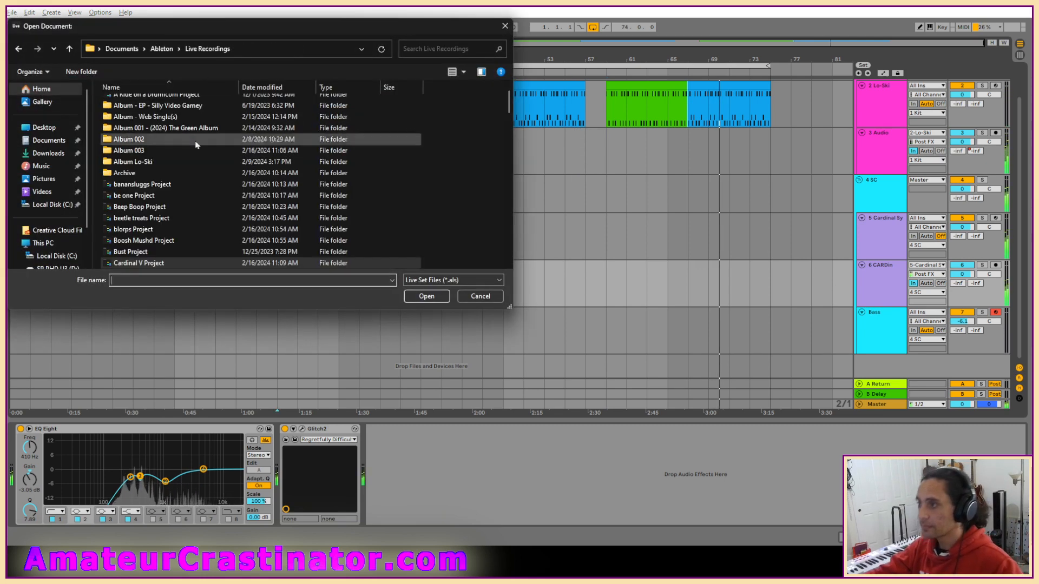
{"action": "scroll", "coordinate": [130, 177], "scroll_direction": "down", "scroll_amount": 6}
{"action": "double_click", "coordinate": [129, 173]}
{"action": "double_click", "coordinate": [124, 139]}
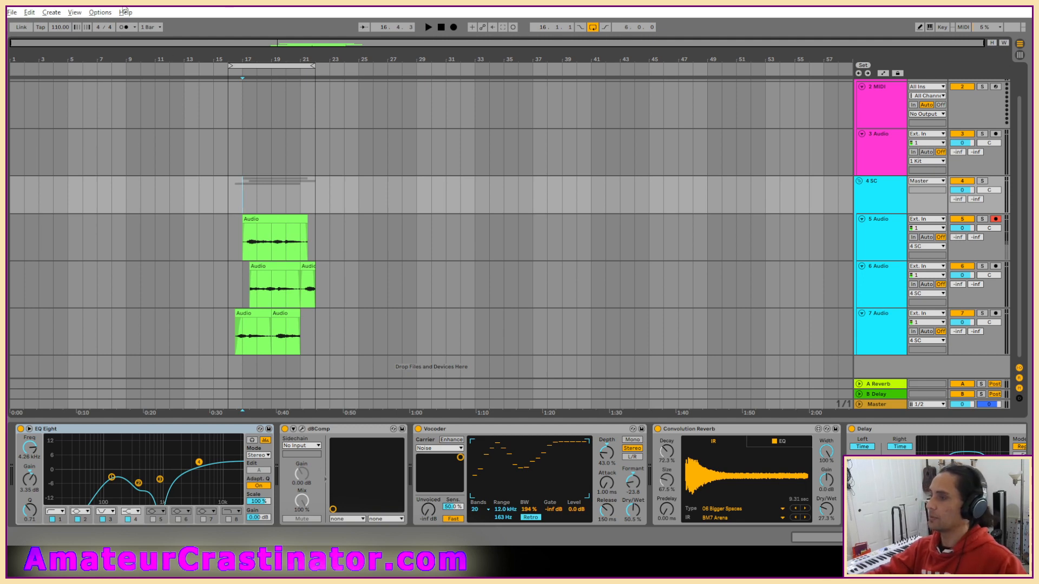
Collect all external files into the cheers project and save the Set.
{"action": "left_click", "coordinate": [12, 12]}
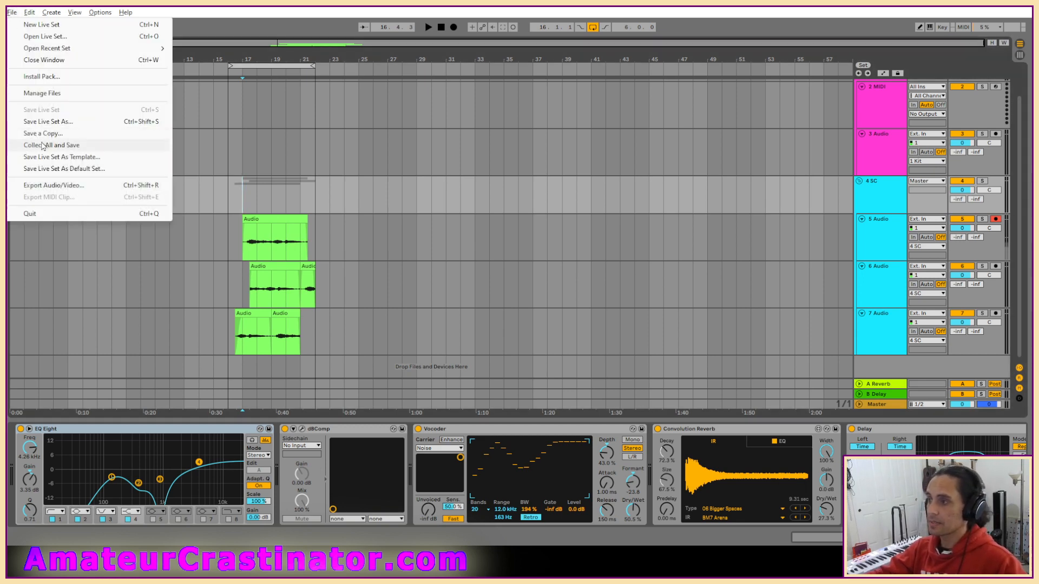
{"action": "left_click", "coordinate": [43, 145]}
{"action": "left_click", "coordinate": [506, 319]}
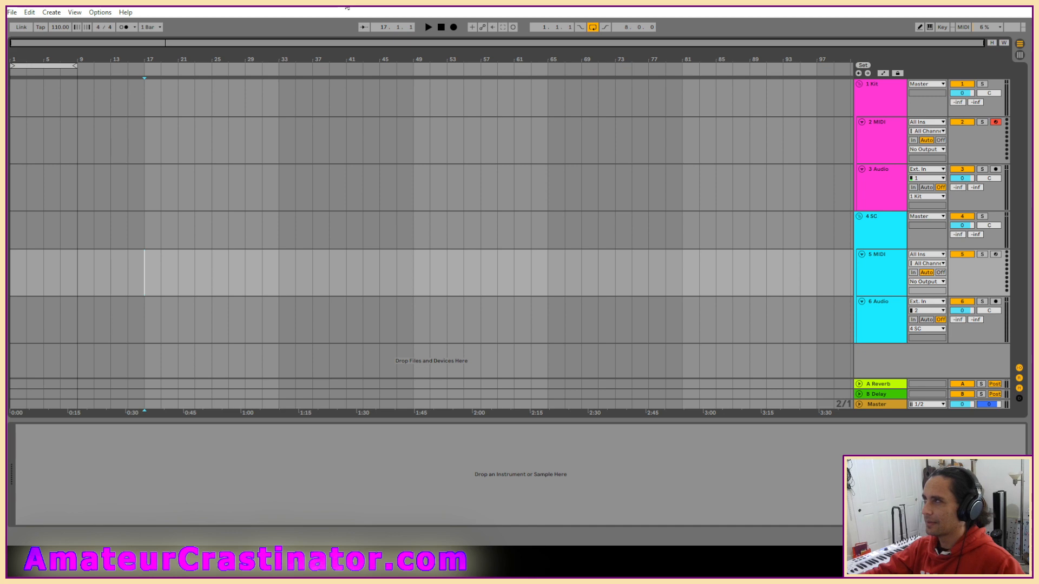
Reopen the cheers.als Live Set and reset the playback position to the start of the arrangement.
{"action": "left_click", "coordinate": [15, 13]}
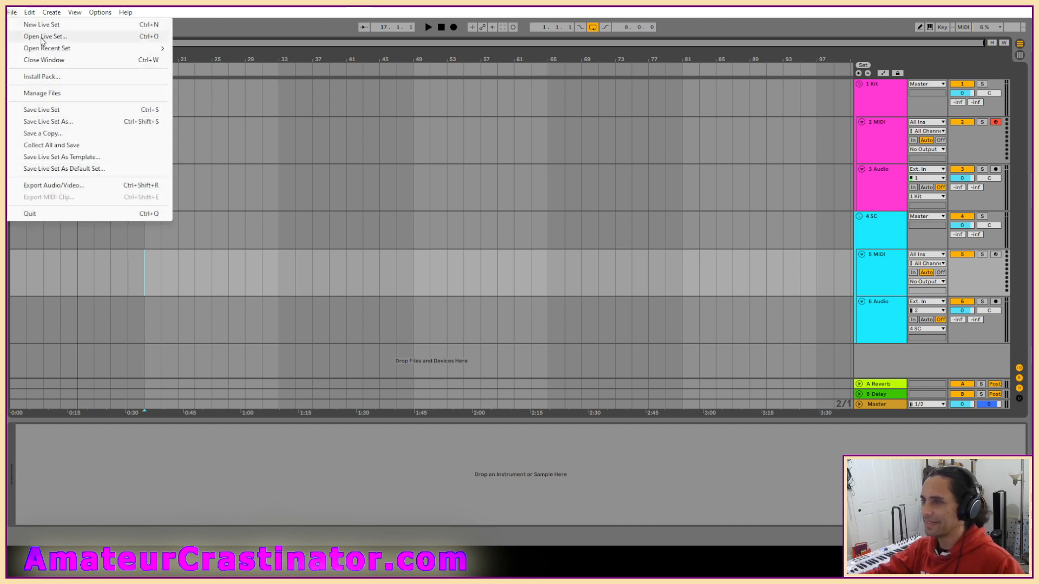
{"action": "left_click", "coordinate": [44, 34]}
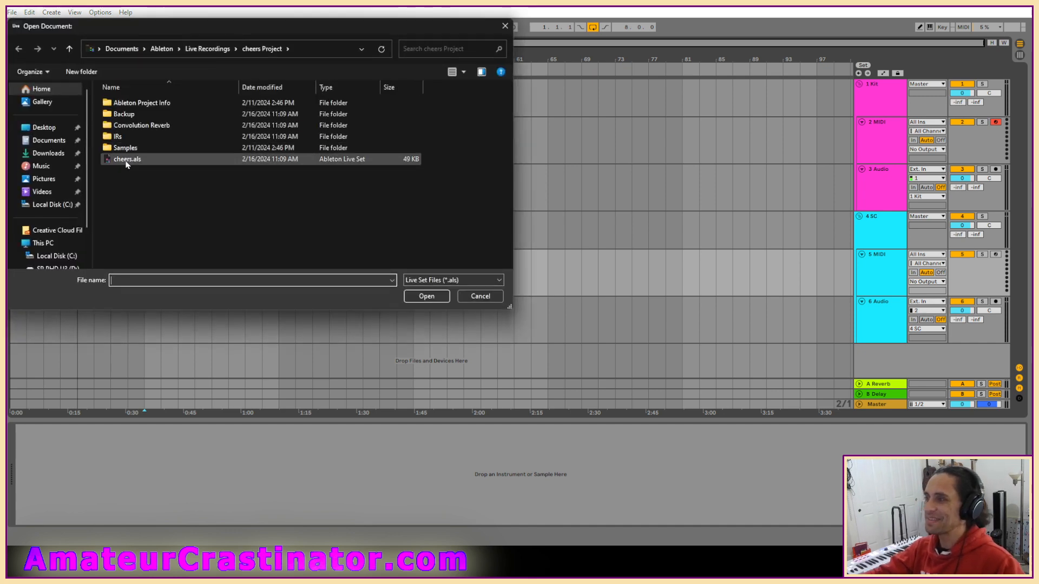
{"action": "double_click", "coordinate": [122, 159]}
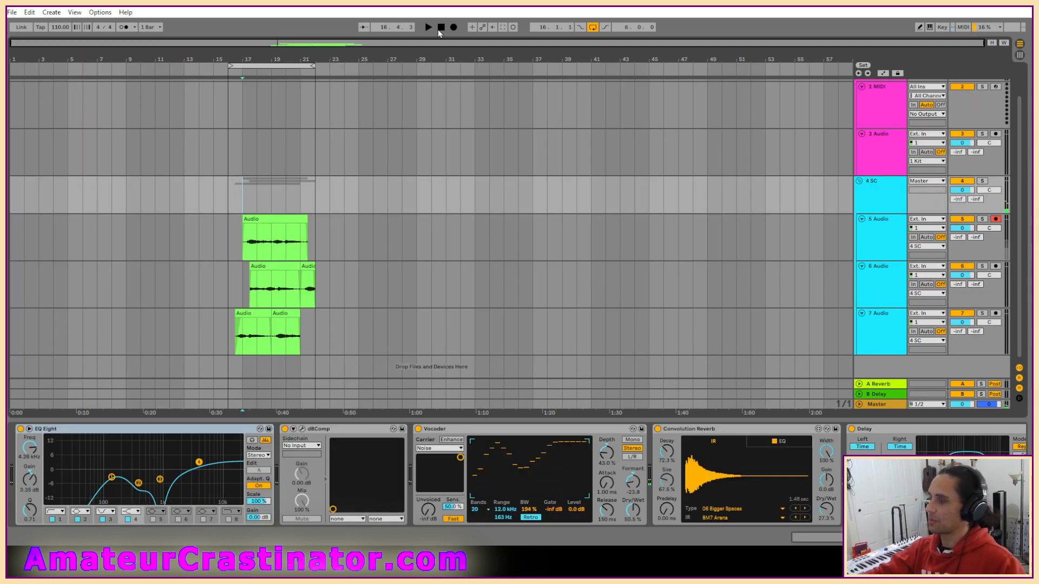
{"action": "left_click", "coordinate": [439, 29]}
{"action": "scroll", "coordinate": [541, 217], "scroll_direction": "up", "scroll_amount": 2}
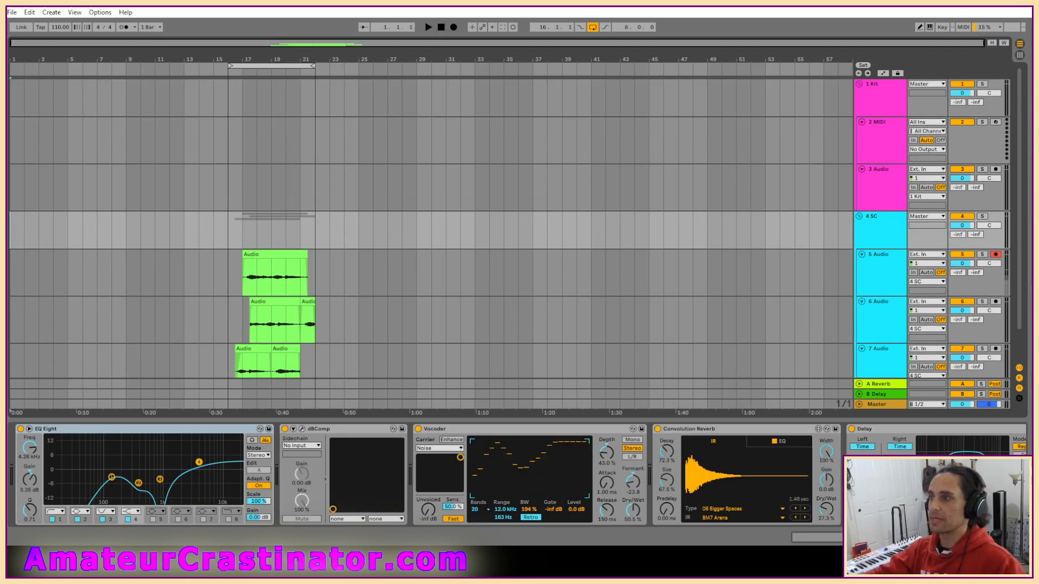
Open the Live Set clack.als from the clack Project folder in Live Recordings.
{"action": "left_click", "coordinate": [12, 12]}
{"action": "left_click", "coordinate": [38, 32]}
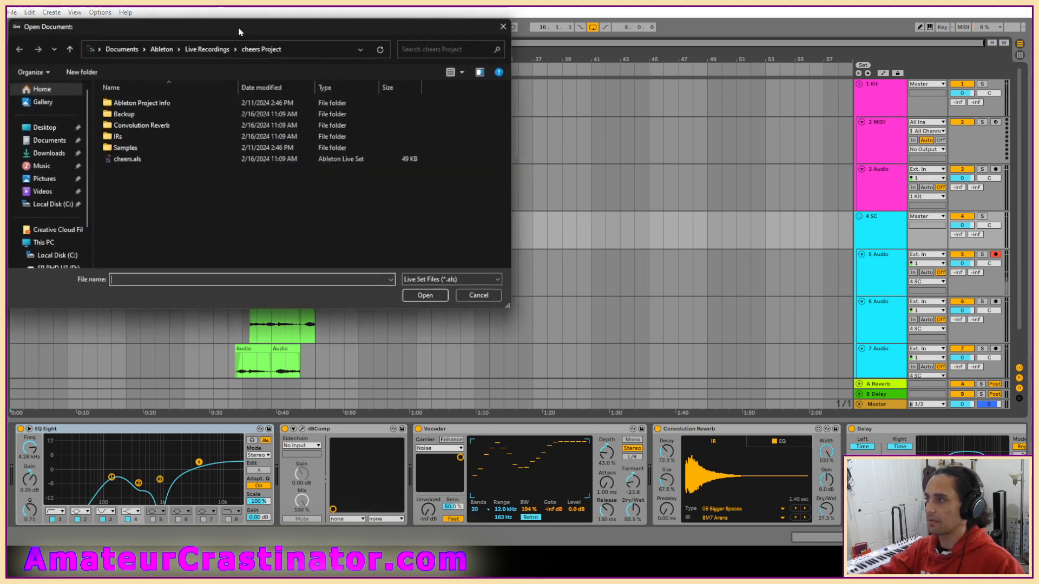
{"action": "left_click", "coordinate": [194, 50]}
{"action": "scroll", "coordinate": [201, 196], "scroll_direction": "down", "scroll_amount": 2}
{"action": "double_click", "coordinate": [145, 134]}
{"action": "left_click", "coordinate": [118, 138]}
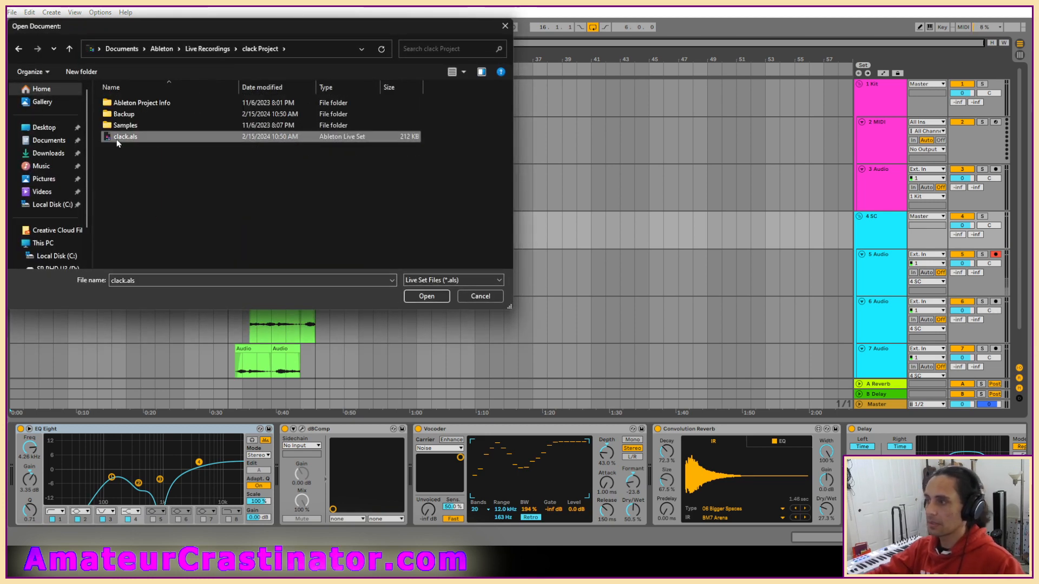
{"action": "left_click", "coordinate": [445, 298]}
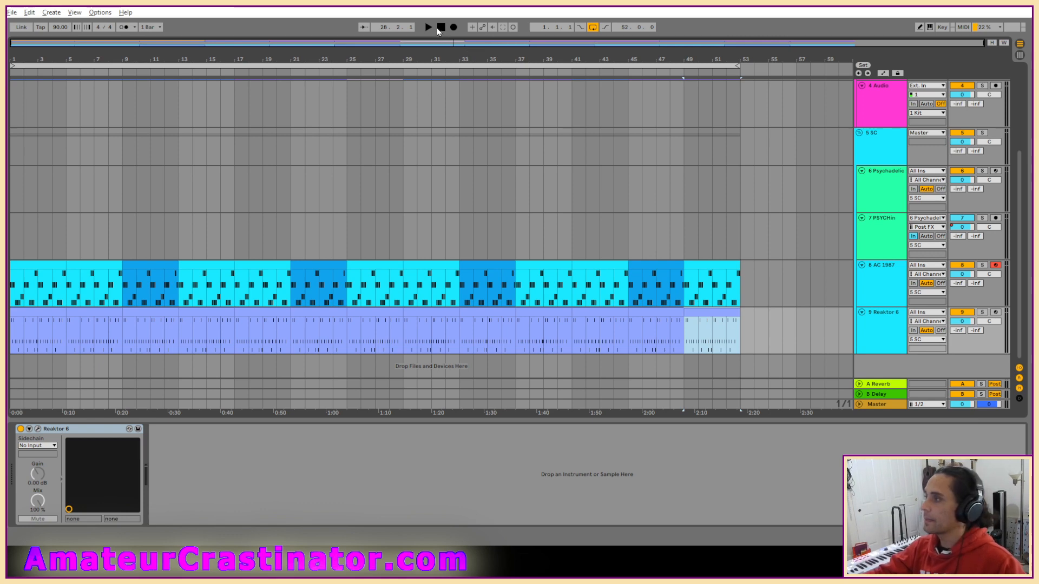
Play the clack arrangement from the start and delete the empty 4 Audio track from the Kit group.
{"action": "left_click", "coordinate": [440, 28]}
{"action": "key", "text": "space"}
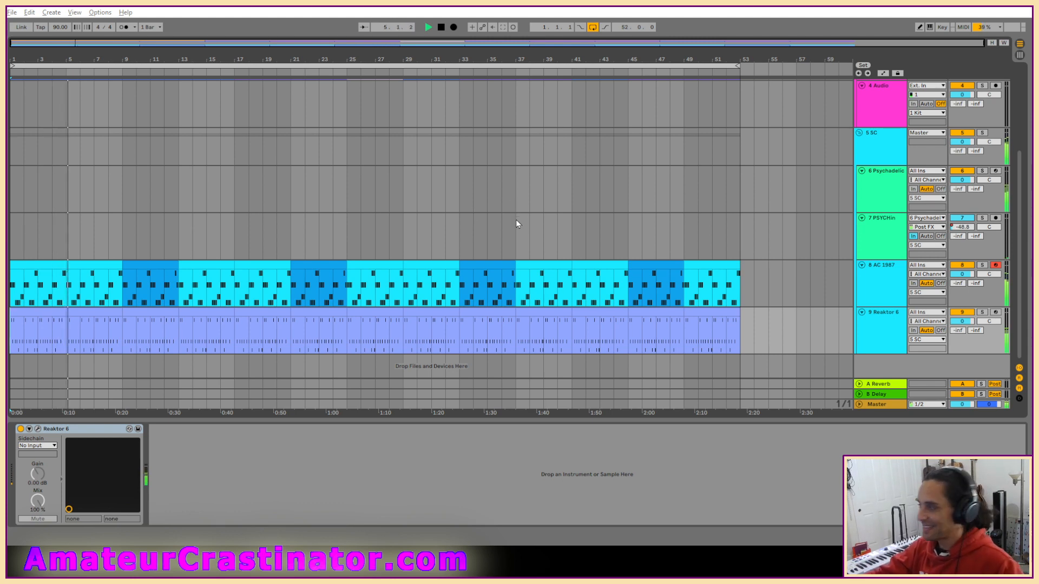
{"action": "scroll", "coordinate": [866, 124], "scroll_direction": "up", "scroll_amount": 3}
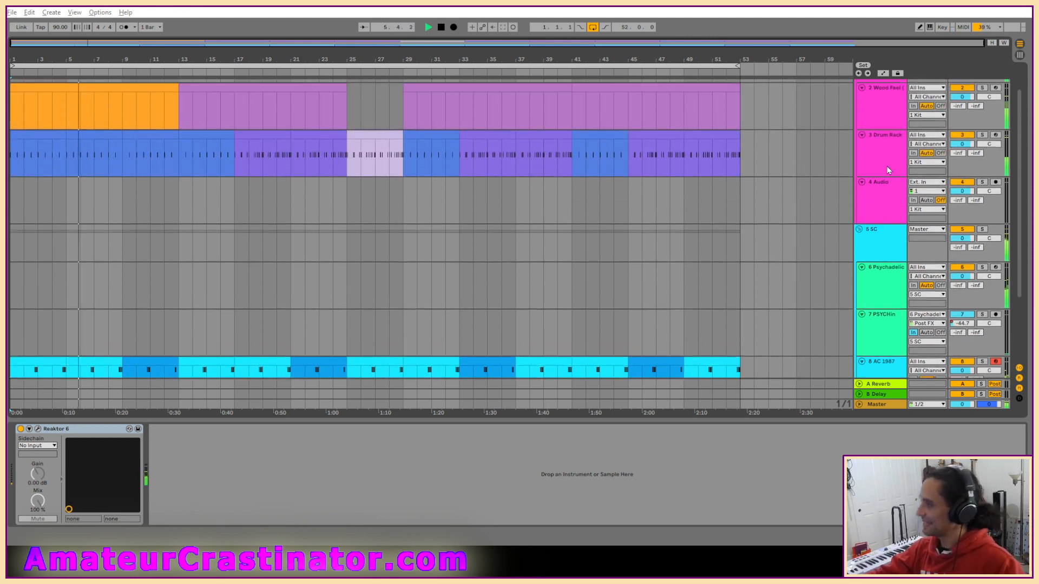
{"action": "left_click", "coordinate": [882, 235]}
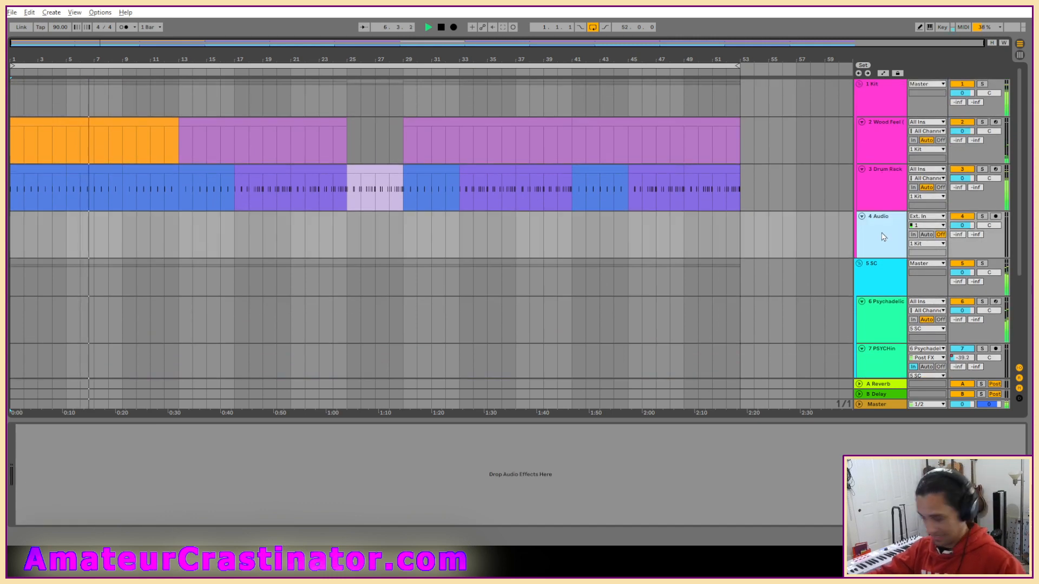
{"action": "key", "text": "Delete"}
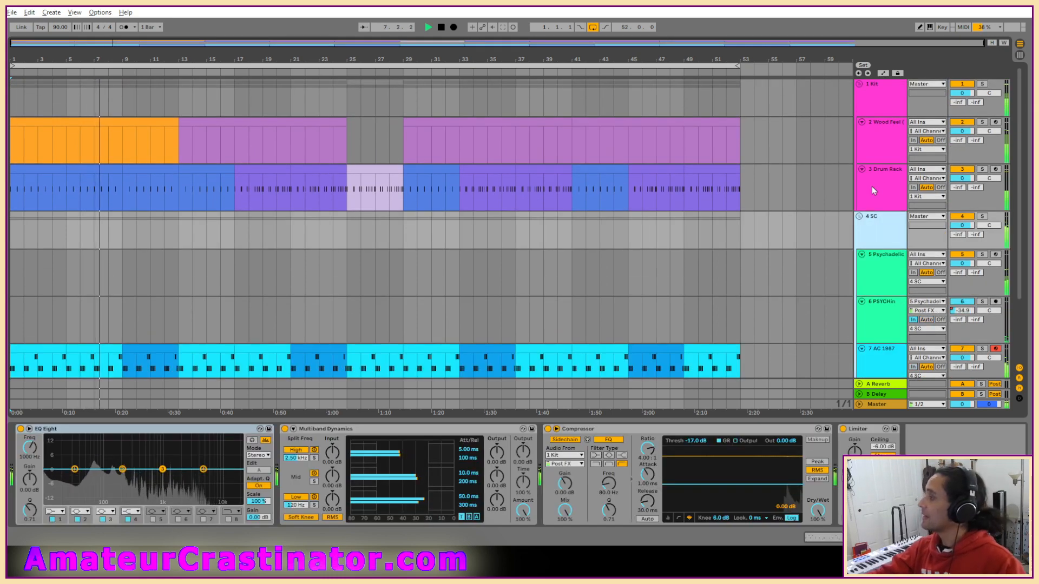
Open Reaktor 6 on its track in edit mode and raise the Sub knob to 0.58.
{"action": "scroll", "coordinate": [885, 235], "scroll_direction": "down", "scroll_amount": 3}
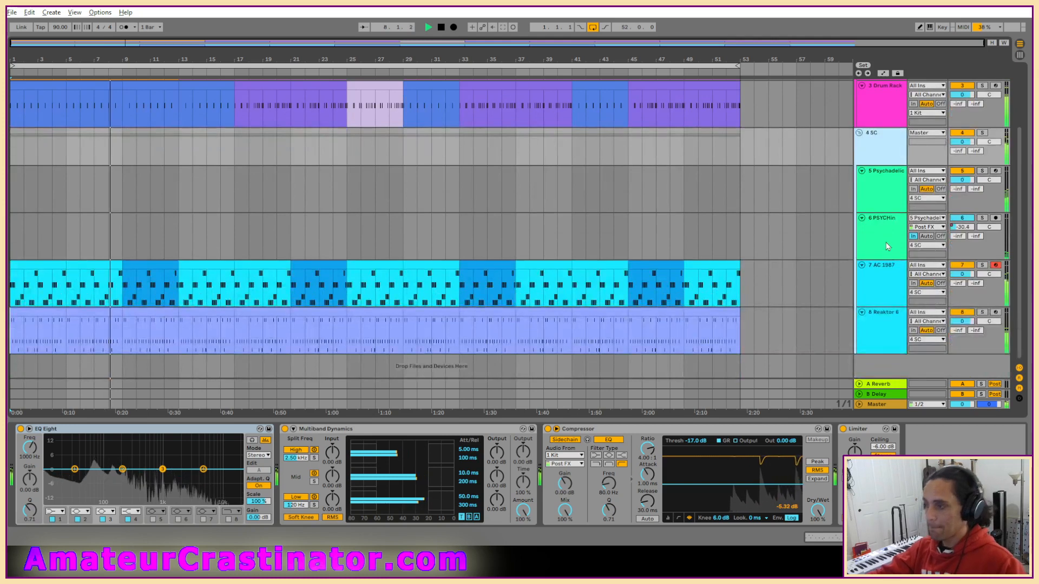
{"action": "left_click", "coordinate": [879, 335]}
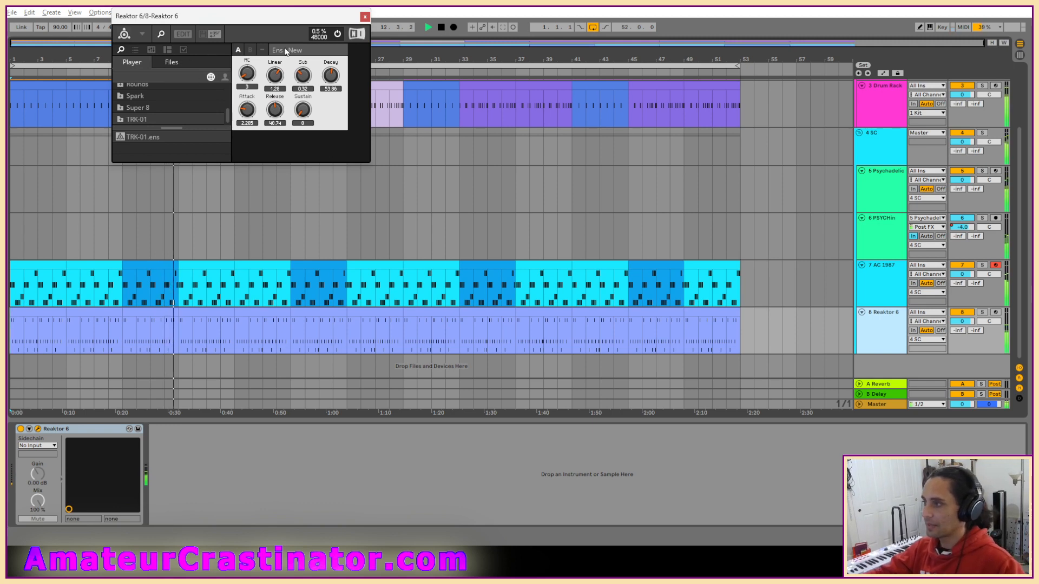
{"action": "left_click", "coordinate": [183, 33]}
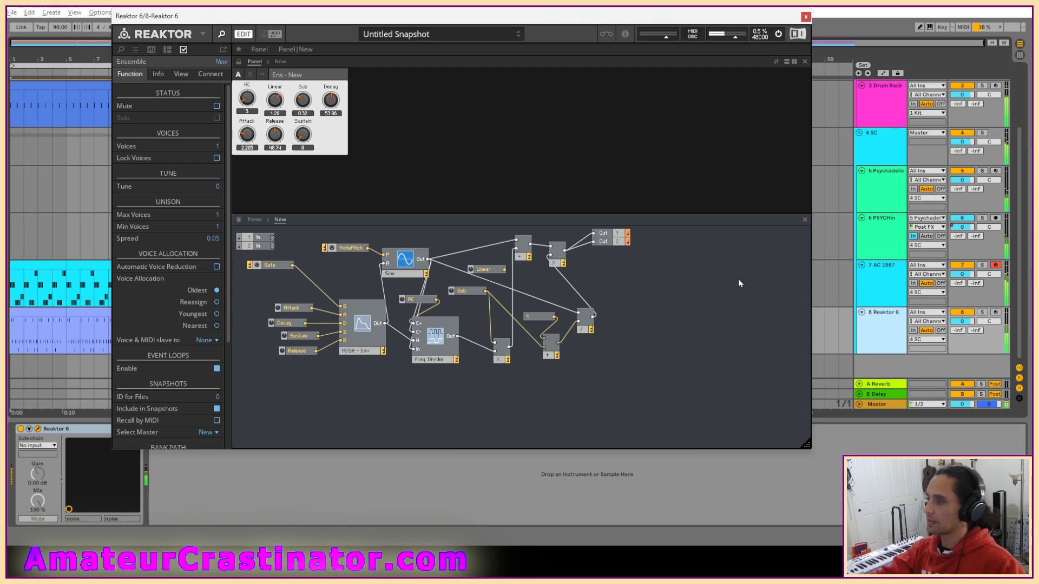
{"action": "left_click_drag", "start_coordinate": [303, 99], "coordinate": [303, 90]}
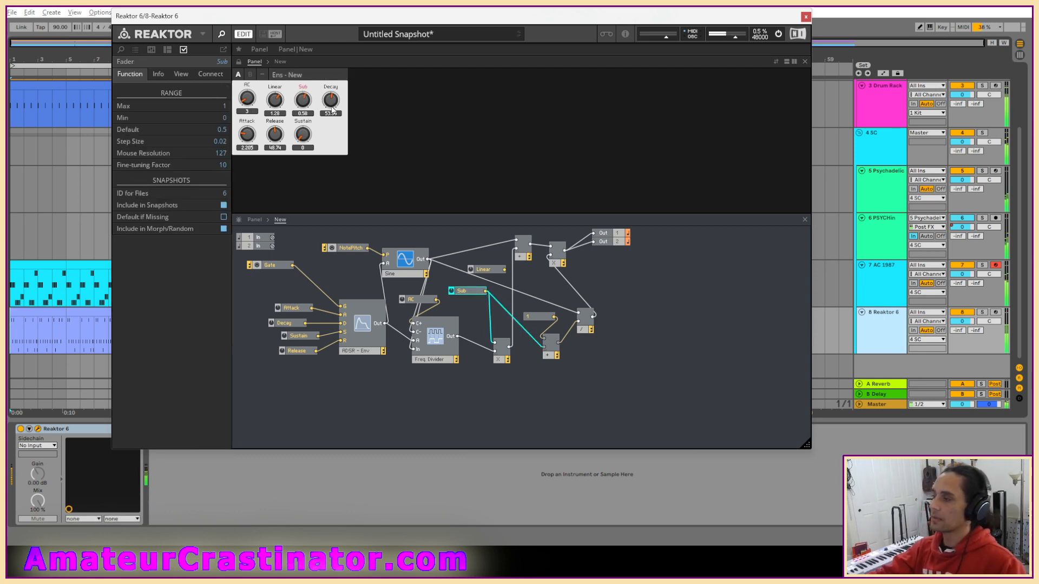
Try a slightly raised Sustain of 0.39 on the Reaktor panel, then return the knob to 0.
{"action": "left_click", "coordinate": [307, 137]}
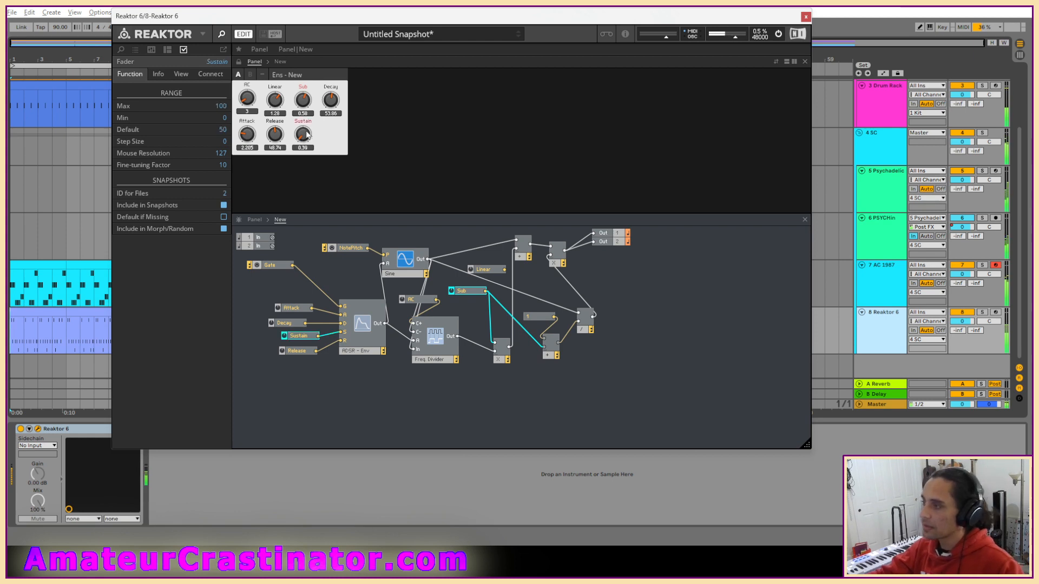
{"action": "left_click_drag", "start_coordinate": [308, 135], "coordinate": [306, 168]}
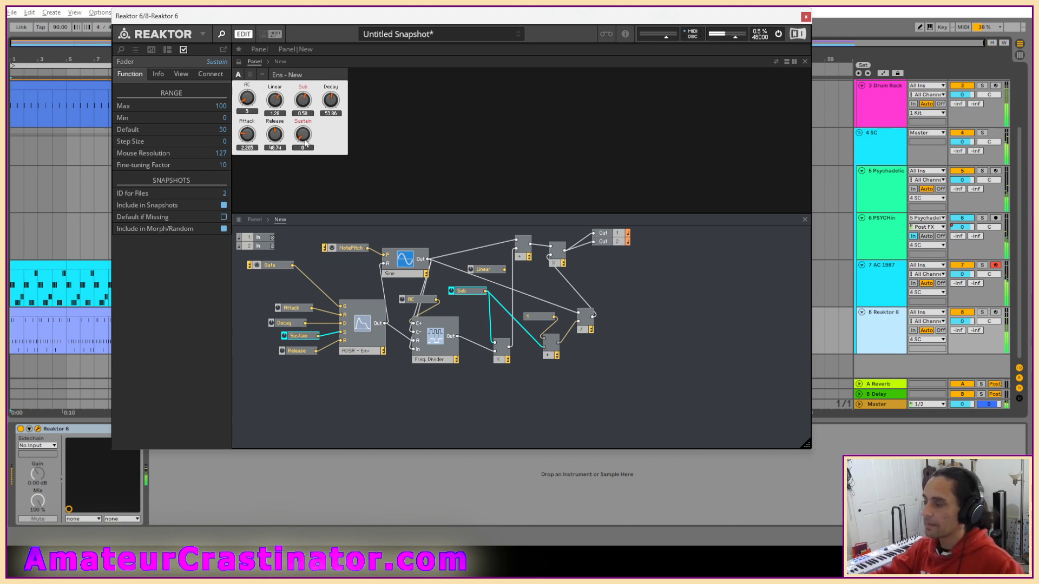
{"action": "left_click", "coordinate": [288, 138]}
{"action": "left_click", "coordinate": [302, 140]}
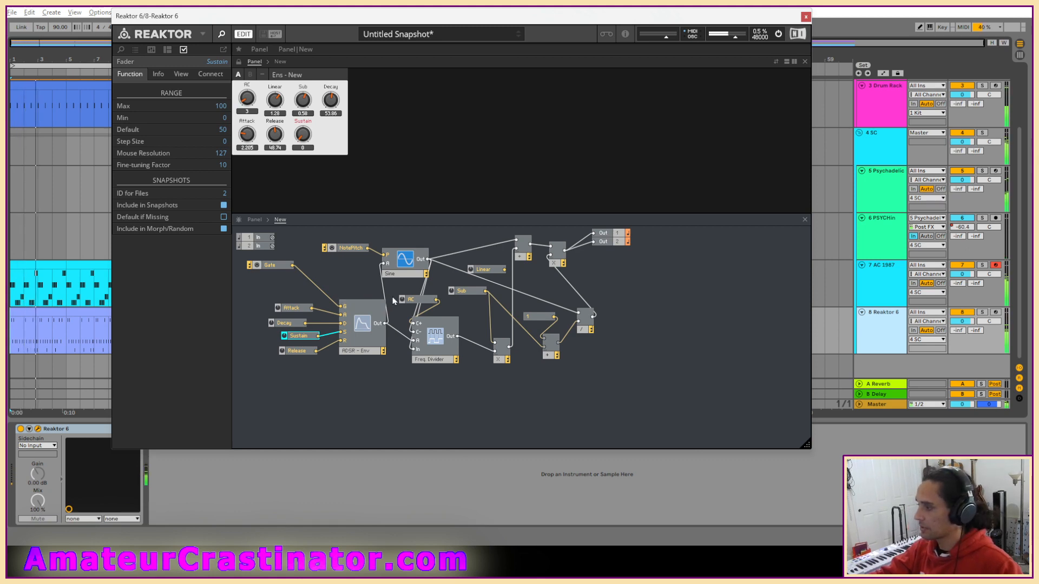
Set the maximum of the Sustain fader's range to 1.
{"action": "double_click", "coordinate": [299, 336]}
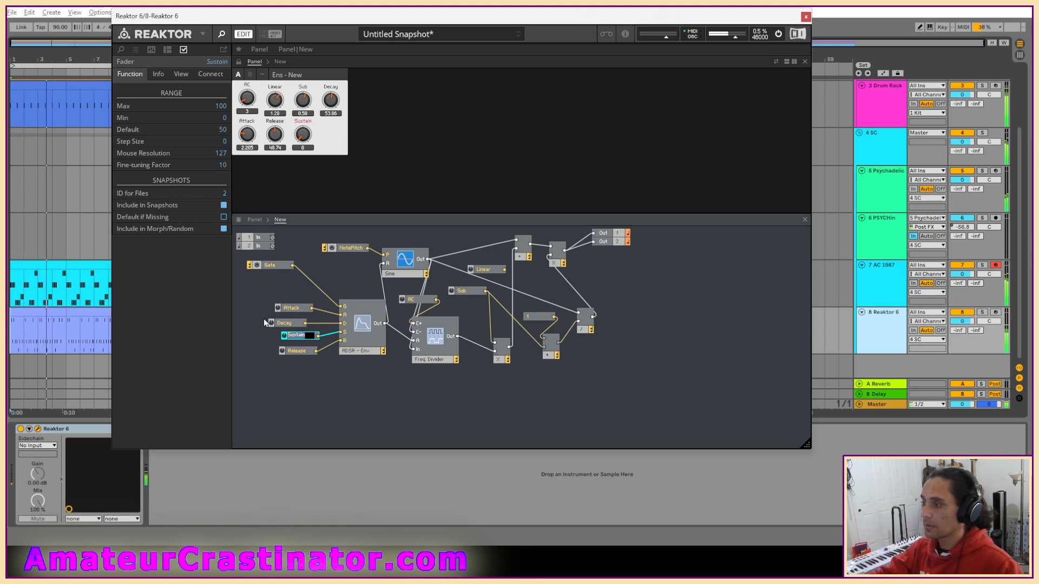
{"action": "left_click", "coordinate": [224, 107]}
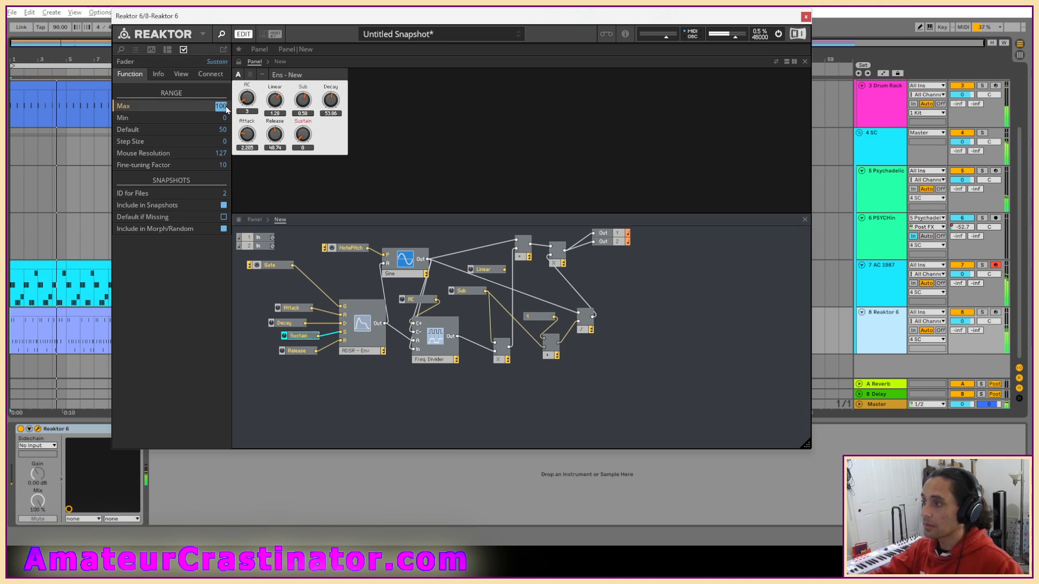
{"action": "type", "text": "1"}
{"action": "key", "text": "Return"}
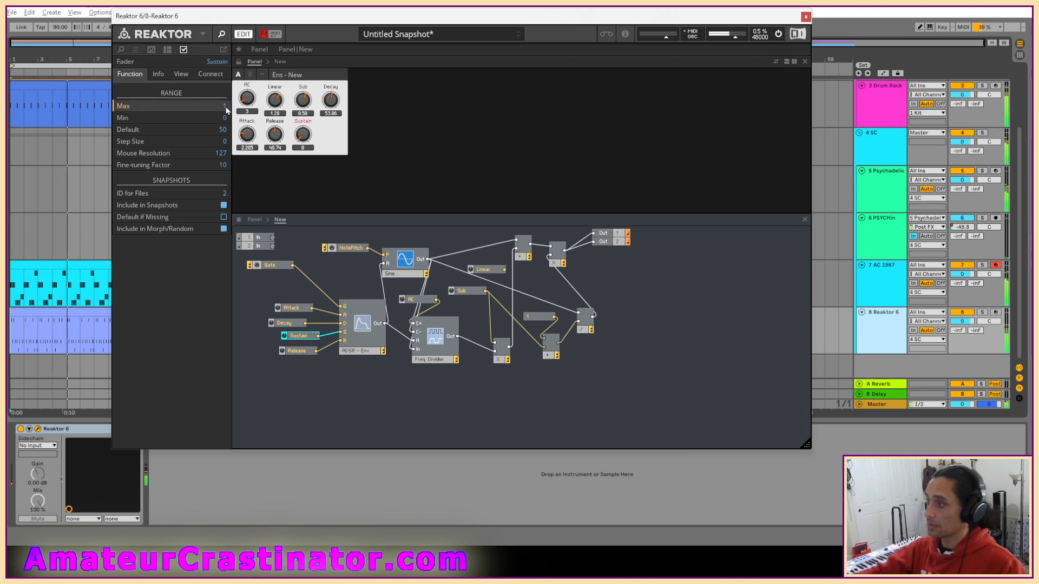
Adjust the Reaktor envelope to a Sustain of about 0.78, Decay of 74.57, Release of 50.65 and Attack of 1.827.
{"action": "left_click_drag", "start_coordinate": [305, 135], "coordinate": [327, 65]}
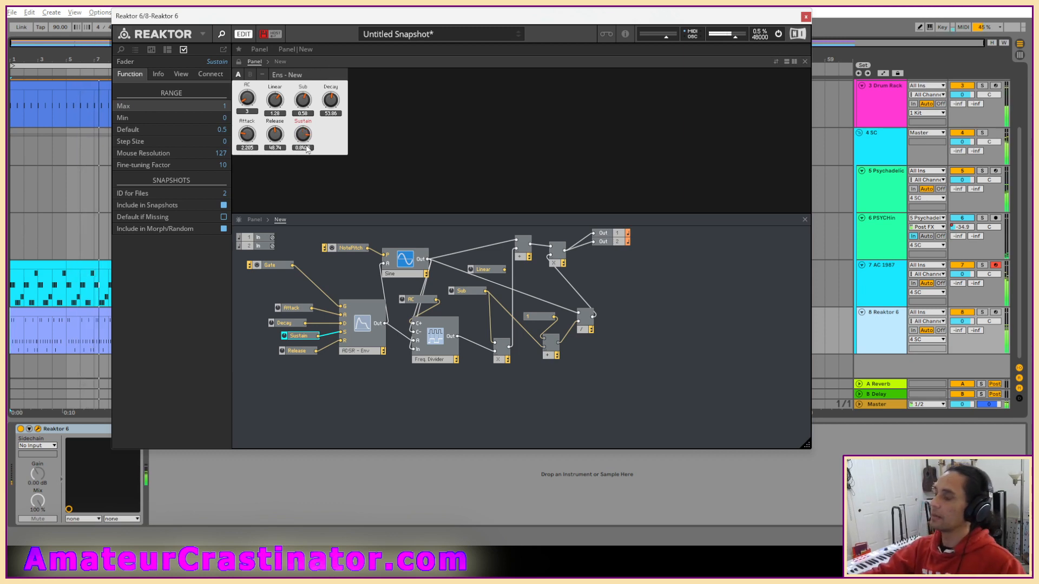
{"action": "left_click_drag", "start_coordinate": [303, 129], "coordinate": [304, 149]}
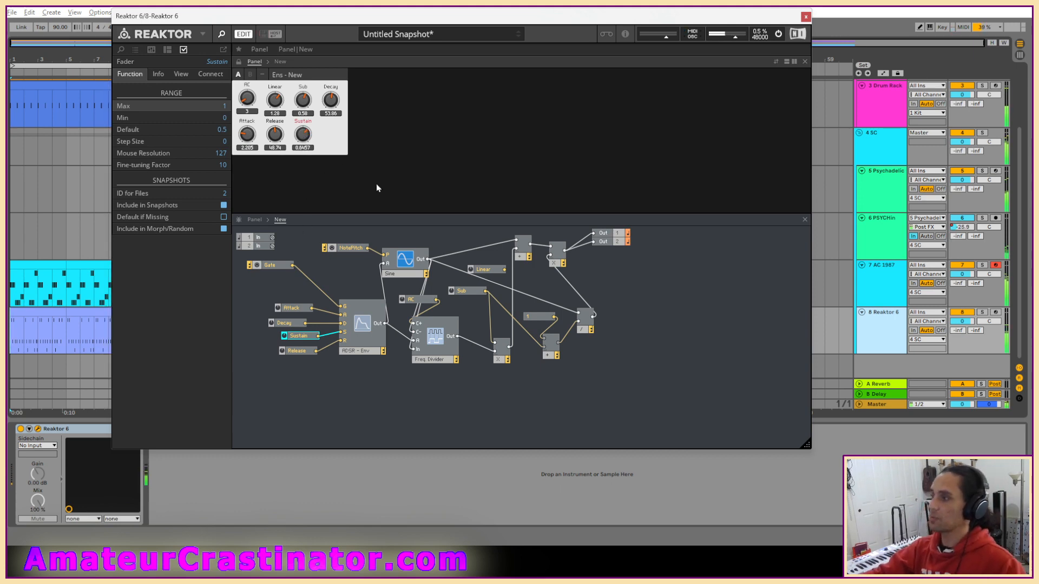
{"action": "left_click_drag", "start_coordinate": [305, 136], "coordinate": [314, 181]}
{"action": "left_click_drag", "start_coordinate": [331, 103], "coordinate": [337, 34]}
{"action": "left_click_drag", "start_coordinate": [308, 137], "coordinate": [306, 41]}
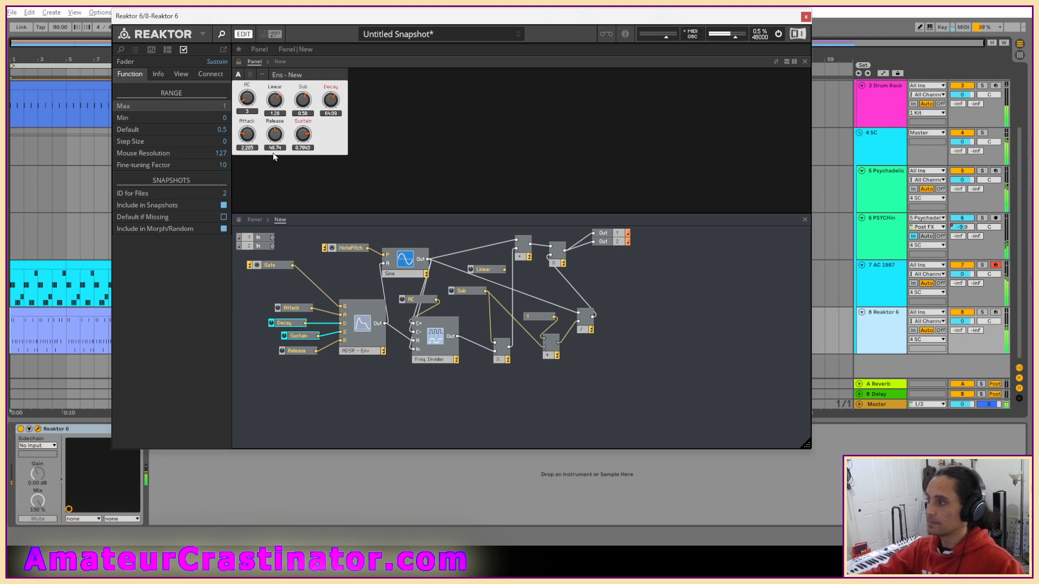
{"action": "left_click_drag", "start_coordinate": [332, 98], "coordinate": [332, 72]}
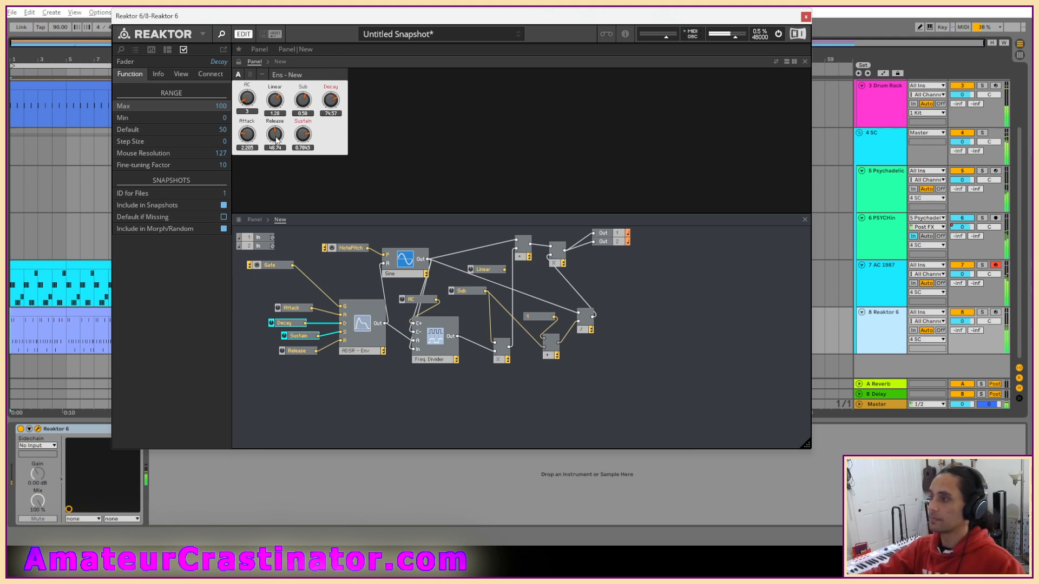
{"action": "left_click_drag", "start_coordinate": [276, 136], "coordinate": [250, 160]}
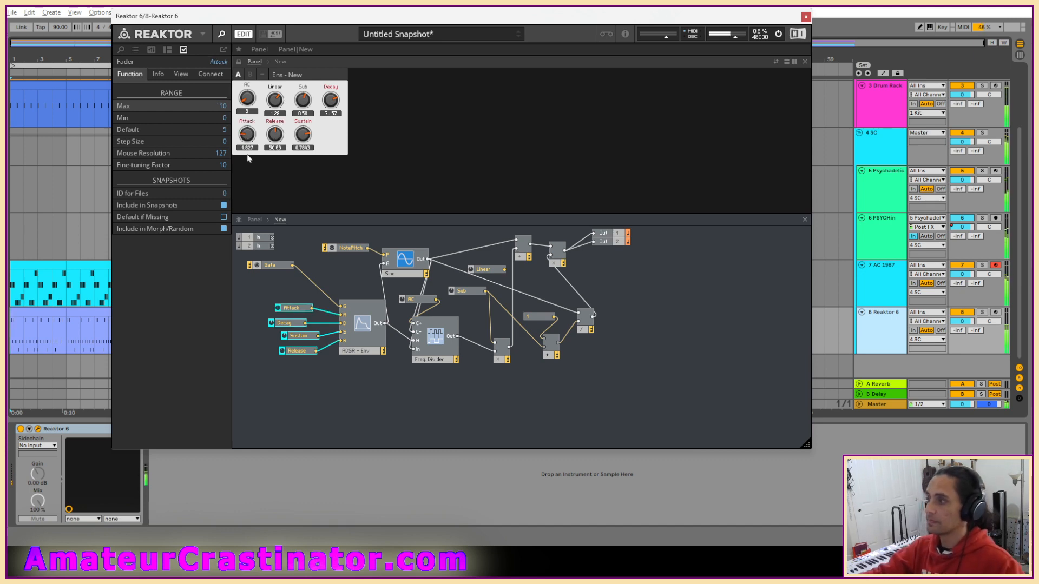
Turn the Linear knob down to 0.18 and cut the Linear fader out of the Reaktor structure.
{"action": "left_click_drag", "start_coordinate": [277, 101], "coordinate": [274, 163]}
{"action": "right_click", "coordinate": [491, 276]}
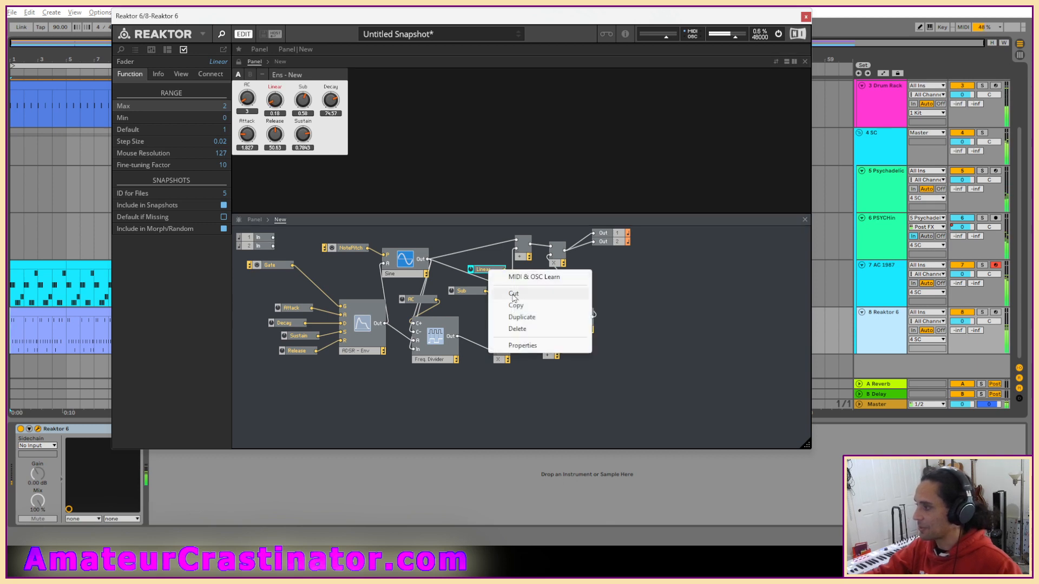
{"action": "left_click", "coordinate": [513, 294]}
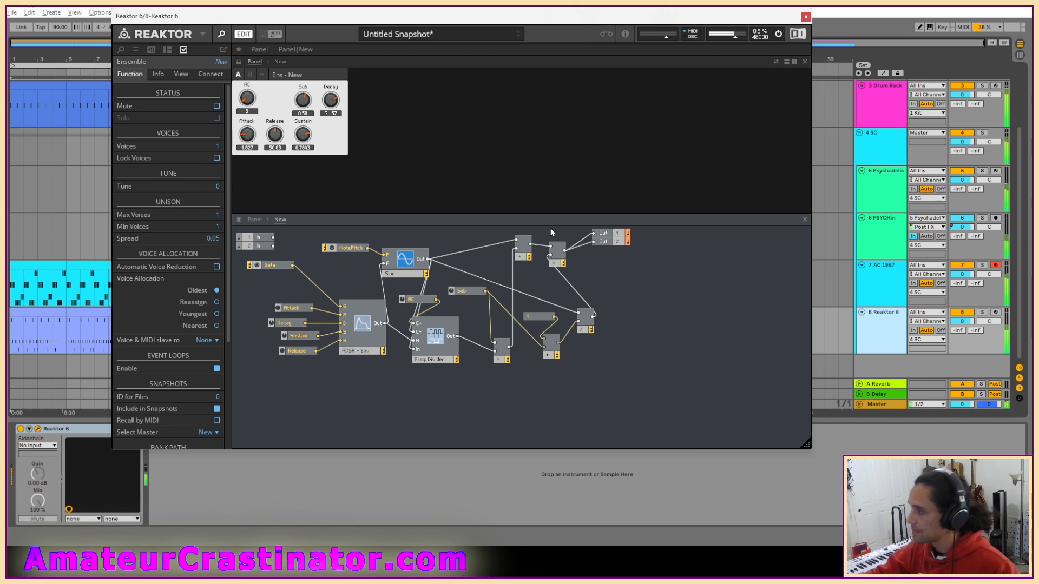
Try the Reaktor sound with Sub at 0 and AC at 1, and return AC to 3.
{"action": "left_click_drag", "start_coordinate": [302, 101], "coordinate": [310, 188]}
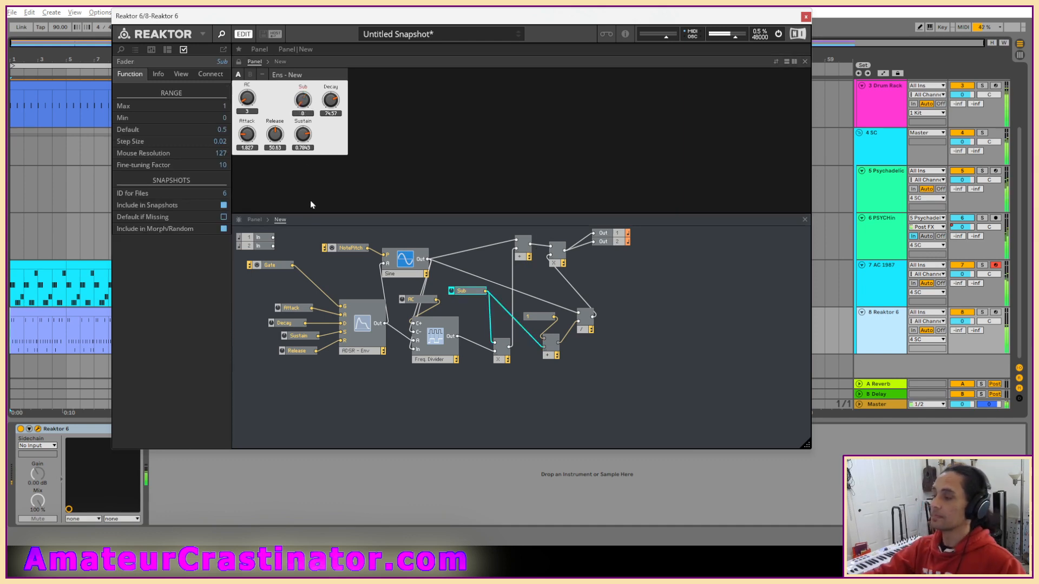
{"action": "left_click_drag", "start_coordinate": [253, 108], "coordinate": [250, 126]}
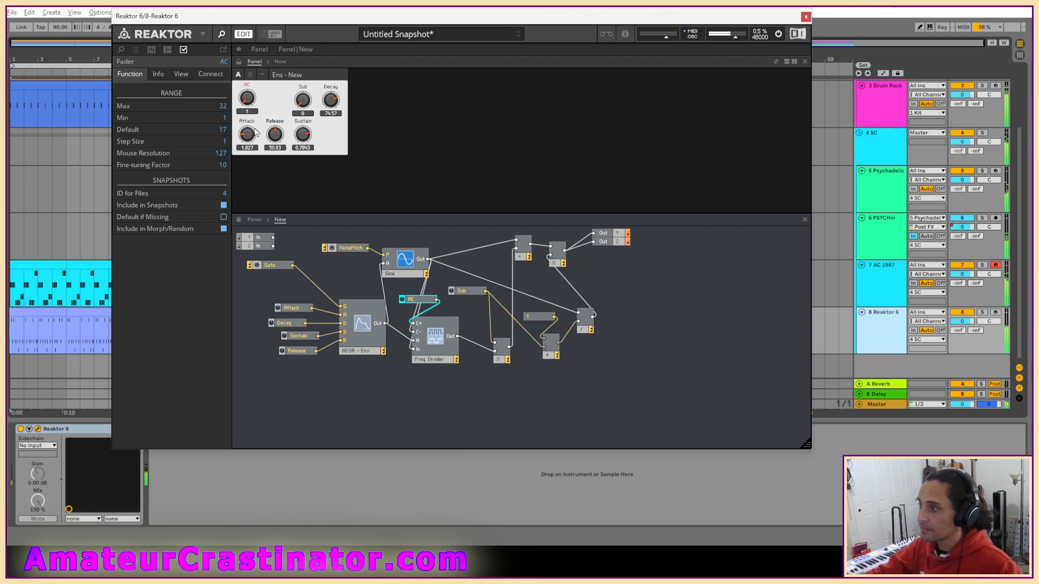
{"action": "left_click_drag", "start_coordinate": [257, 133], "coordinate": [259, 130]}
Raise the Sub knob to 0.8 and close the Reaktor 6 window.
{"action": "left_click_drag", "start_coordinate": [305, 103], "coordinate": [305, 93]}
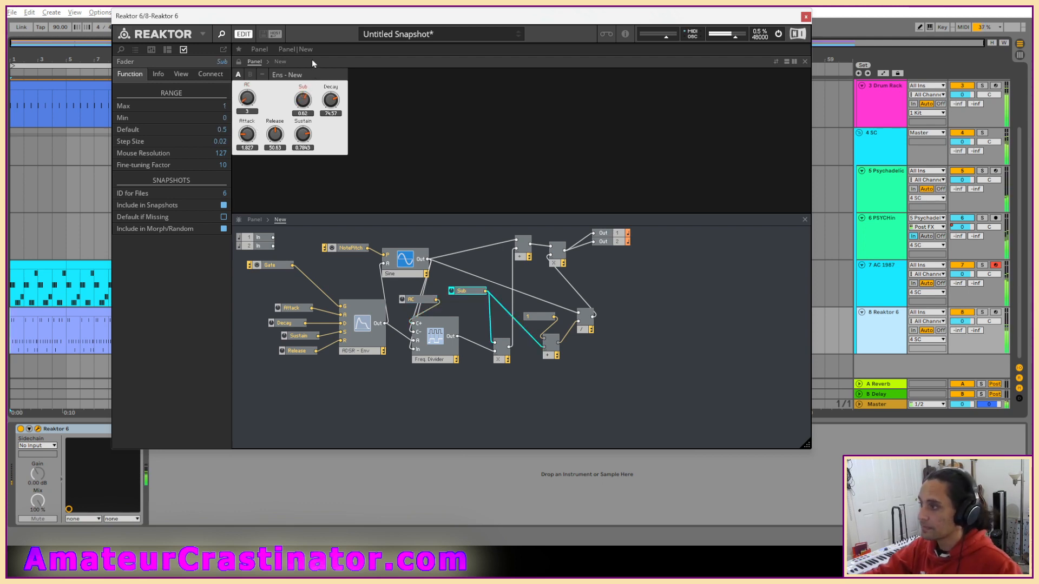
{"action": "mouse_move", "coordinate": [303, 103]}
{"action": "left_mouse_down"}
{"action": "mouse_move", "coordinate": [309, 75]}
{"action": "mouse_move", "coordinate": [307, 90]}
{"action": "left_mouse_up"}
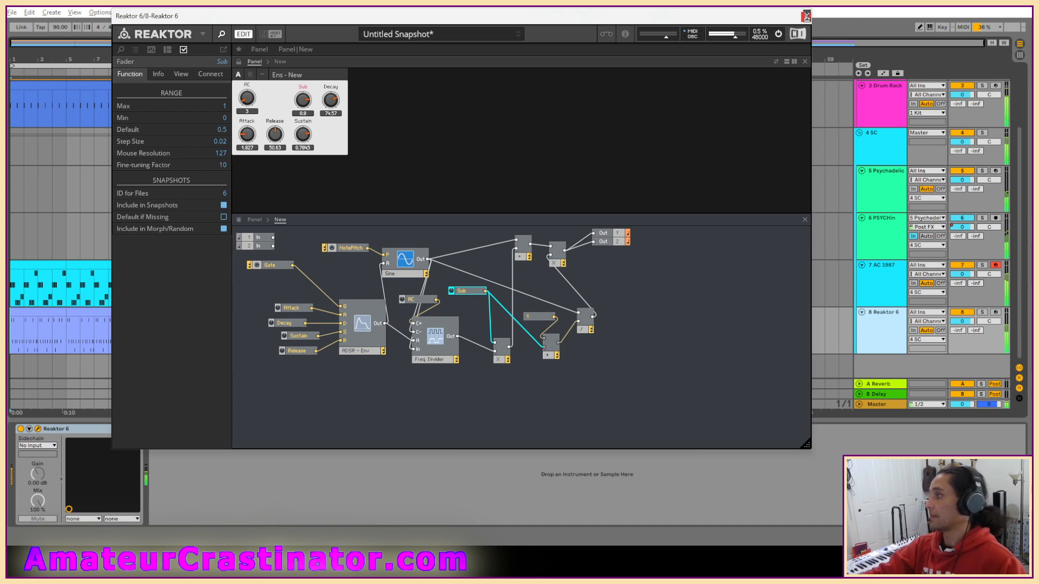
{"action": "left_click", "coordinate": [806, 16]}
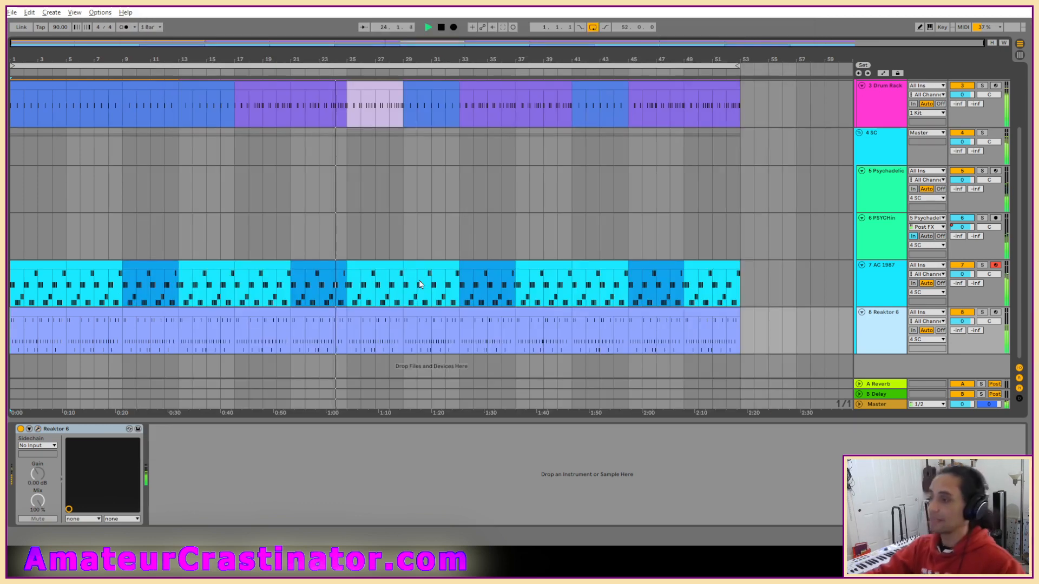
Open the Live Set from the Cottonmouth Project folder in Live Recordings and play it from the start.
{"action": "left_click", "coordinate": [12, 12]}
{"action": "left_click", "coordinate": [43, 33]}
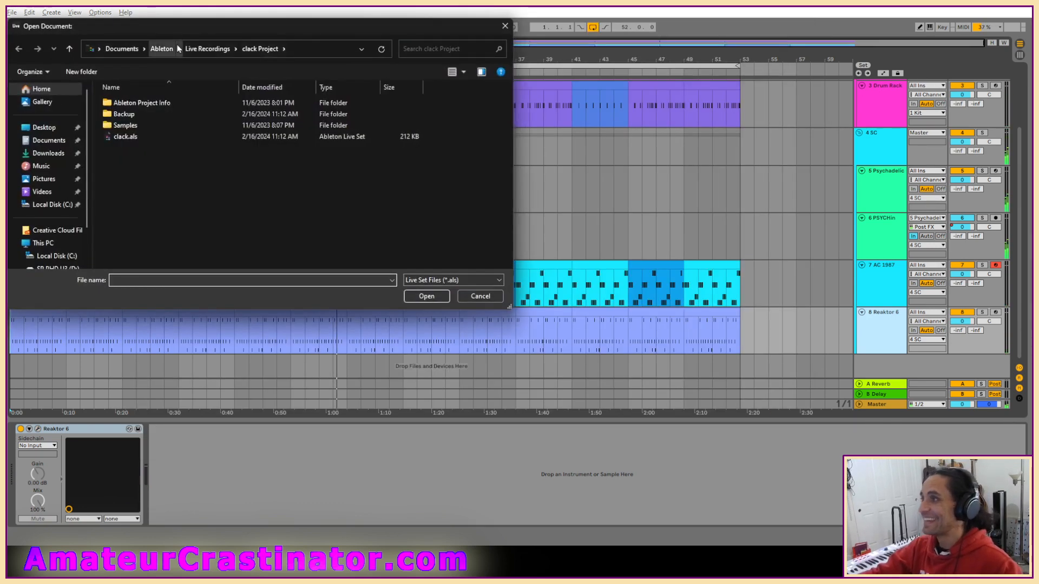
{"action": "left_click", "coordinate": [207, 49]}
{"action": "scroll", "coordinate": [130, 206], "scroll_direction": "down", "scroll_amount": 3}
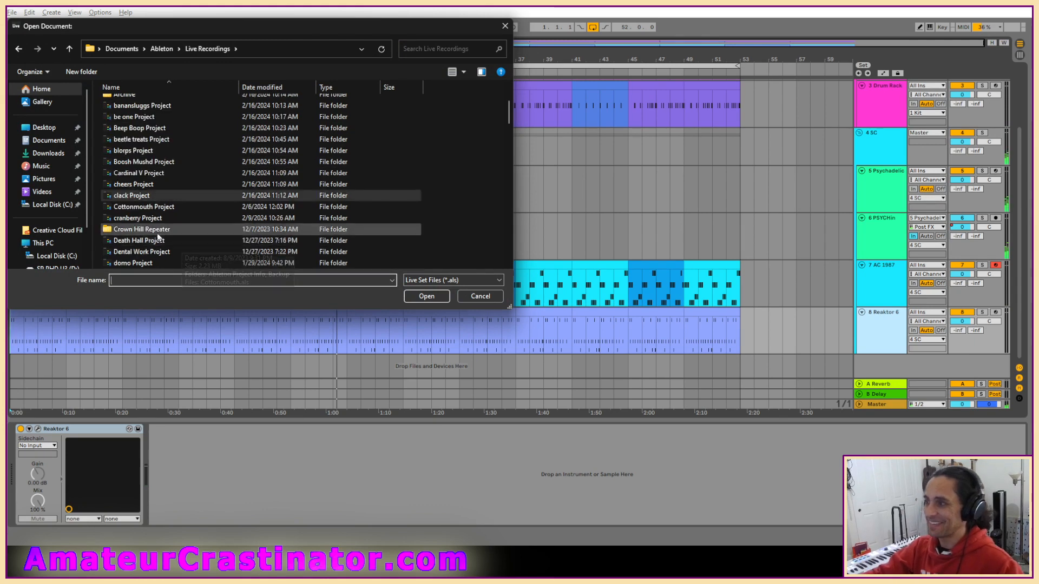
{"action": "double_click", "coordinate": [130, 207]}
{"action": "double_click", "coordinate": [132, 129]}
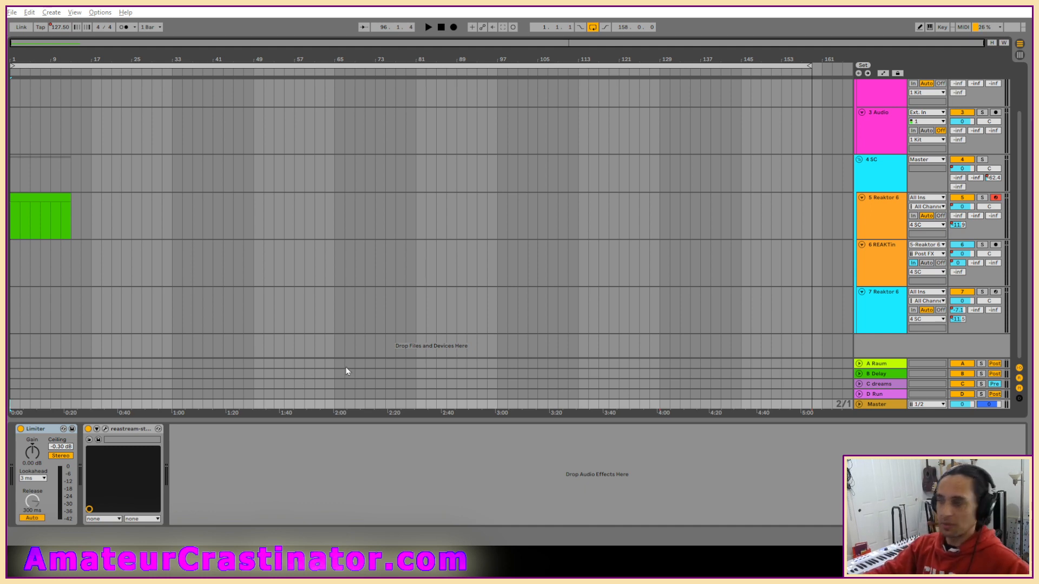
{"action": "left_click", "coordinate": [429, 26]}
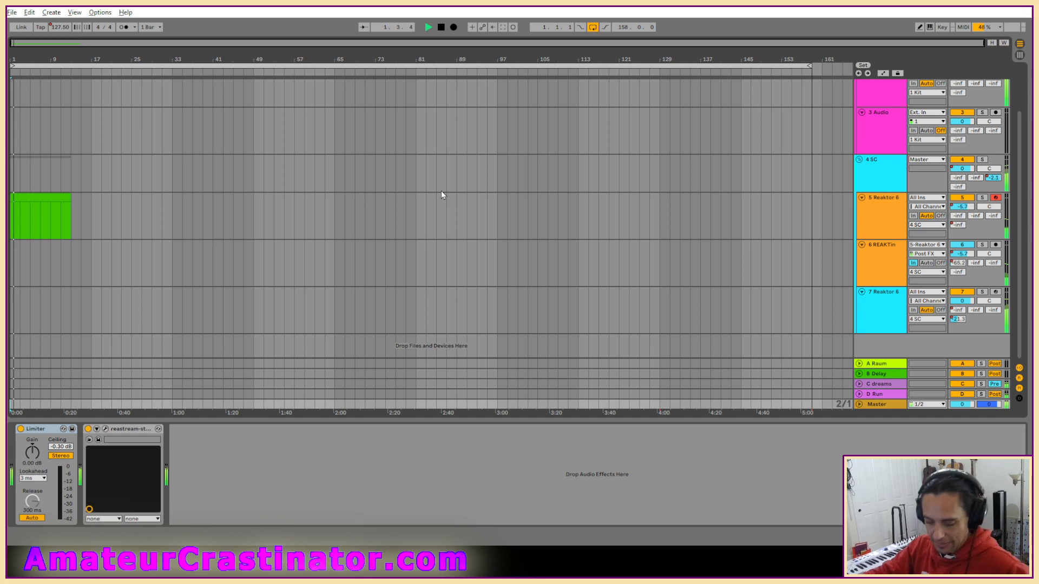
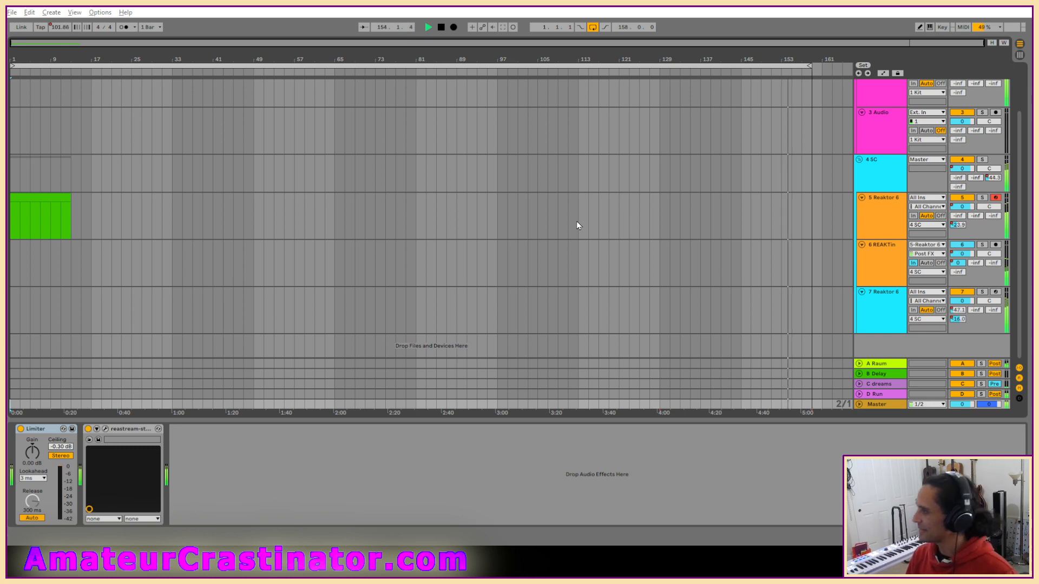
Look over the Cottonmouth tracks and the 5 Reaktor 6 track's devices during playback, and stop the set.
{"action": "left_click", "coordinate": [437, 232]}
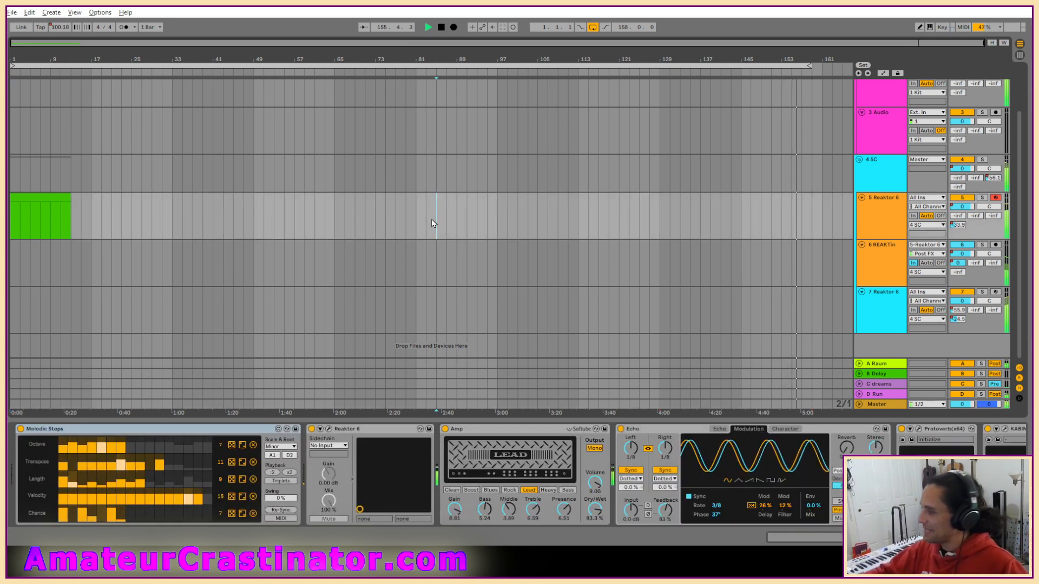
{"action": "scroll", "coordinate": [430, 238], "scroll_direction": "up", "scroll_amount": 3}
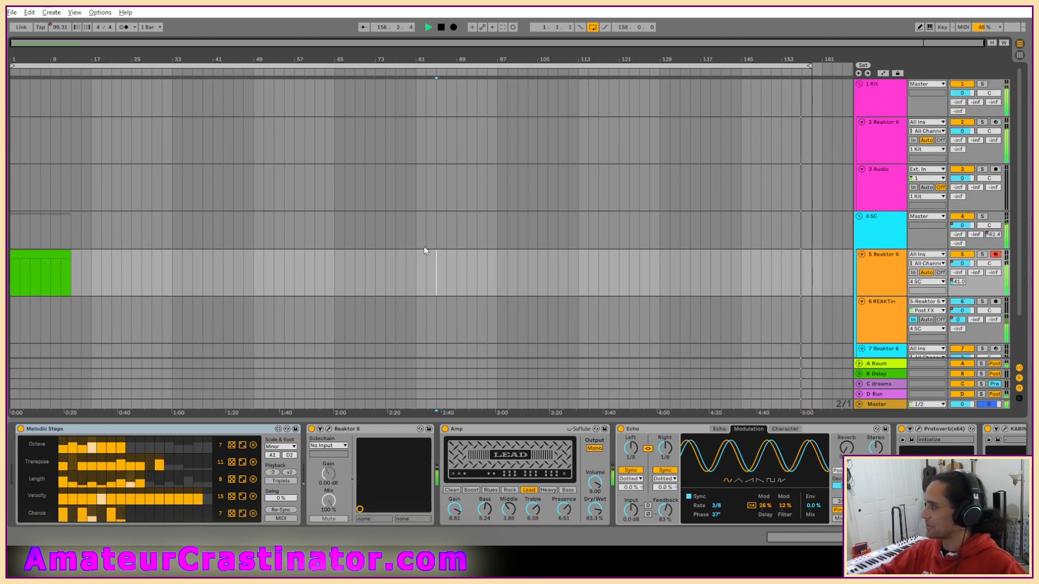
{"action": "scroll", "coordinate": [425, 250], "scroll_direction": "down", "scroll_amount": 3}
{"action": "key", "text": "space"}
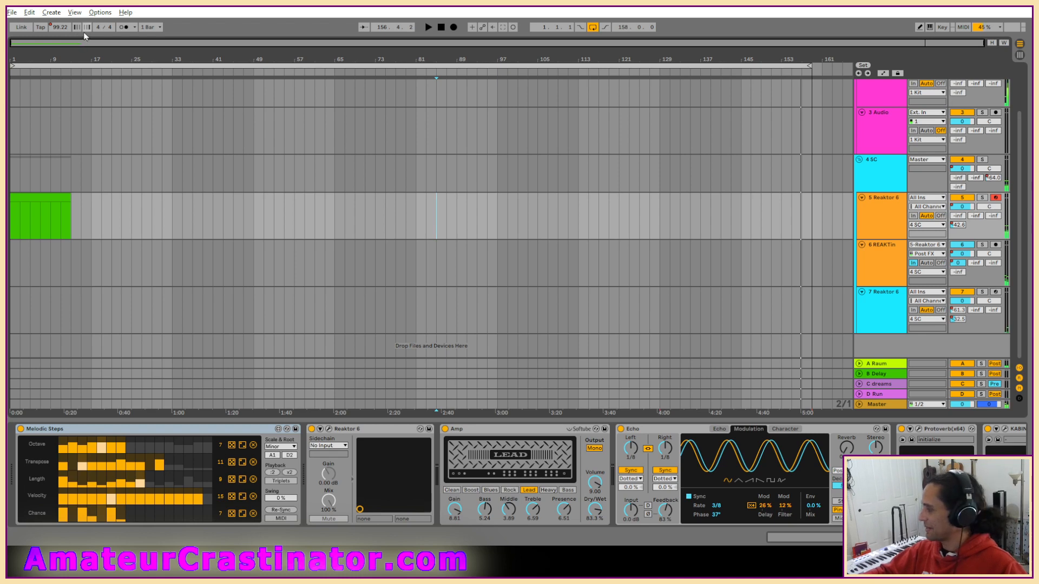
Open the Live Set from the cranberry Project folder in Live Recordings.
{"action": "left_click", "coordinate": [12, 11]}
{"action": "left_click", "coordinate": [44, 30]}
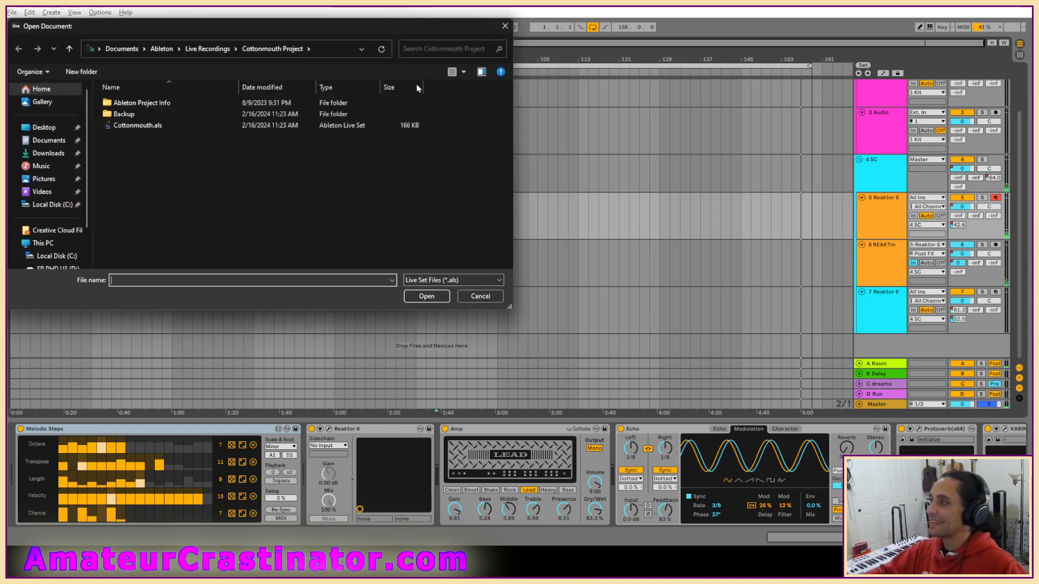
{"action": "left_click", "coordinate": [210, 49]}
{"action": "scroll", "coordinate": [221, 179], "scroll_direction": "down", "scroll_amount": 3}
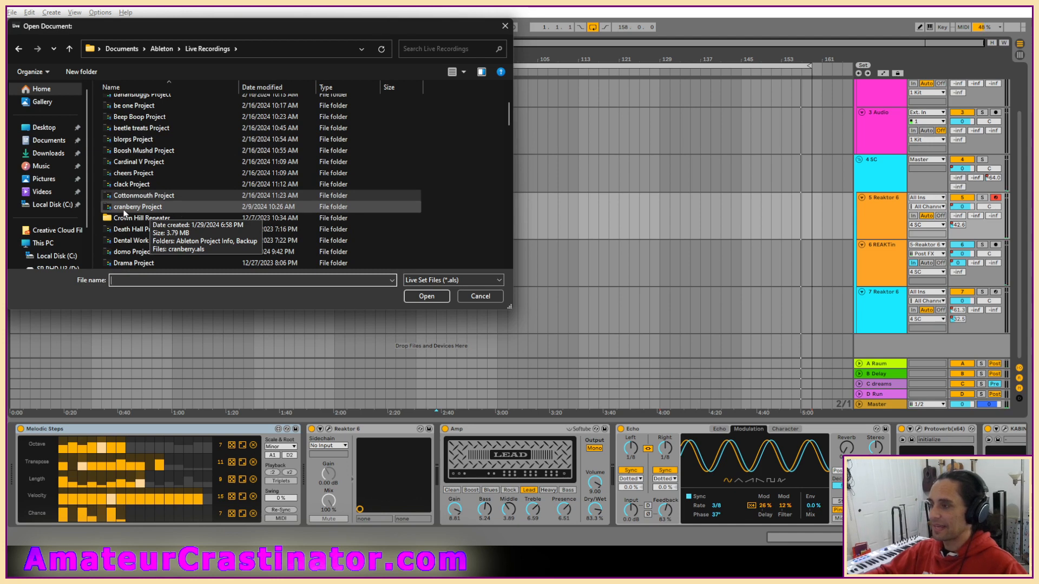
{"action": "double_click", "coordinate": [125, 206]}
{"action": "double_click", "coordinate": [133, 126]}
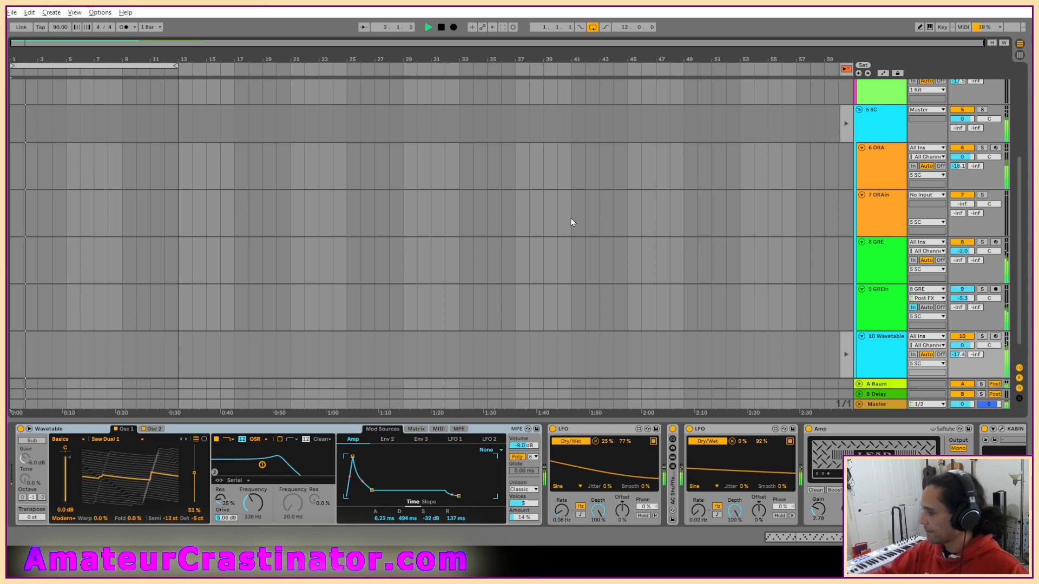
Look through the tracks from Kit down to Wavetable while the set plays, and select the Wavetable track.
{"action": "scroll", "coordinate": [551, 241], "scroll_direction": "up", "scroll_amount": 5}
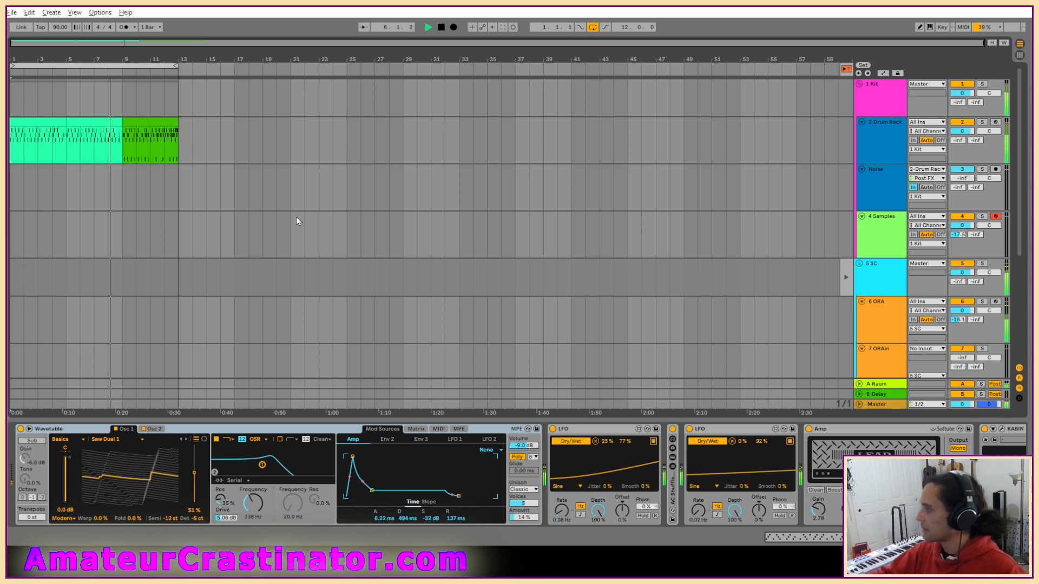
{"action": "scroll", "coordinate": [298, 222], "scroll_direction": "down", "scroll_amount": 2}
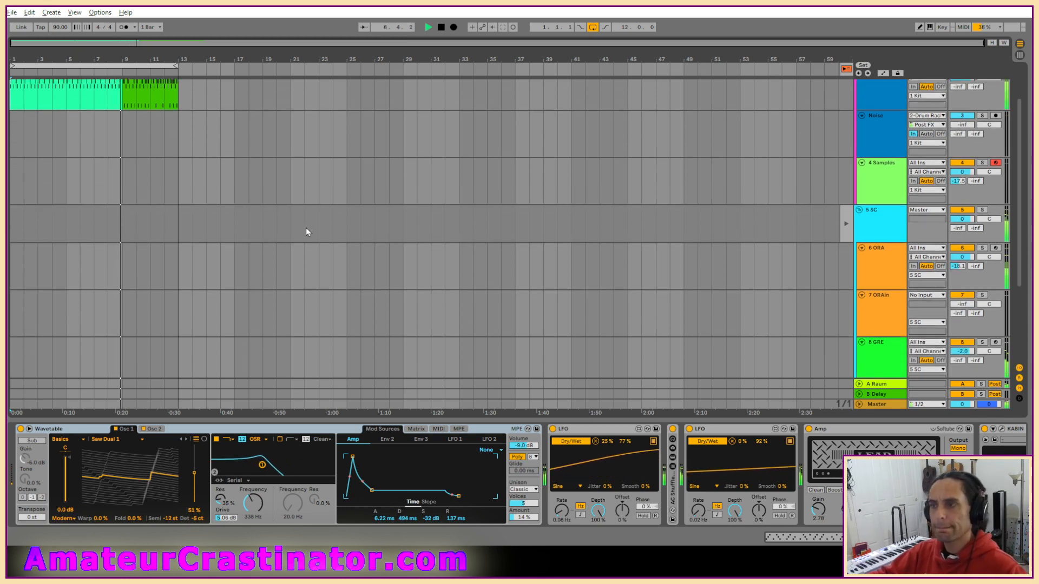
{"action": "scroll", "coordinate": [325, 230], "scroll_direction": "down", "scroll_amount": 5}
{"action": "left_click", "coordinate": [880, 340]}
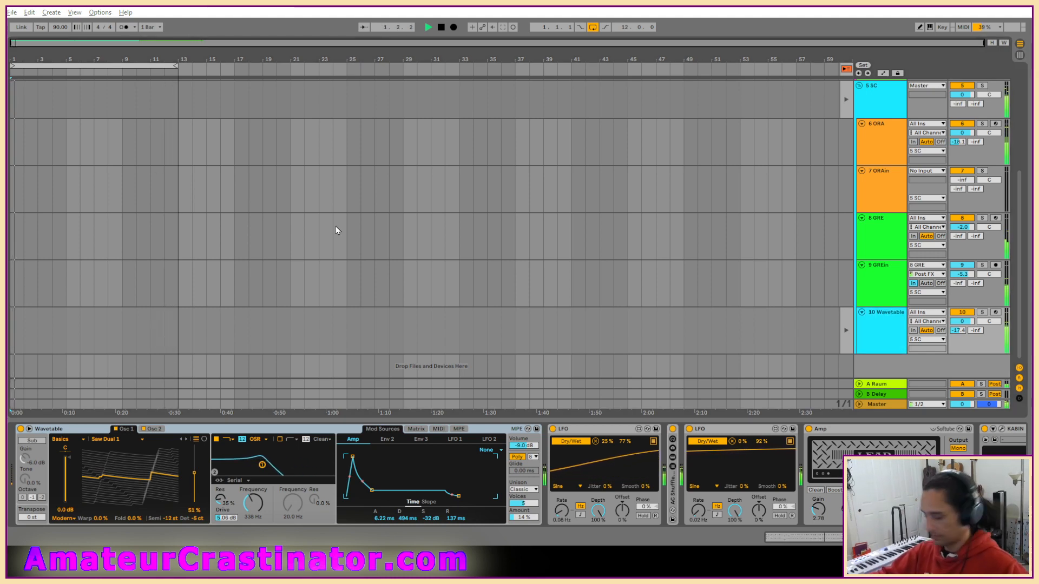
Examine the Wavetable track's GM clip notes in an enlarged editor, and return to its device chain.
{"action": "key", "text": "shift+Tab"}
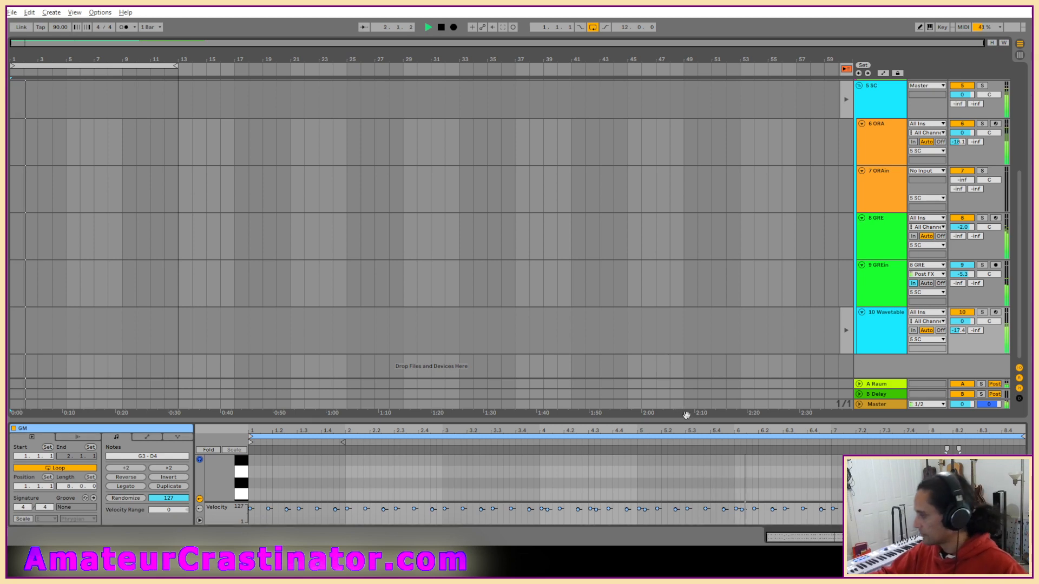
{"action": "left_click_drag", "start_coordinate": [686, 414], "coordinate": [662, 215]}
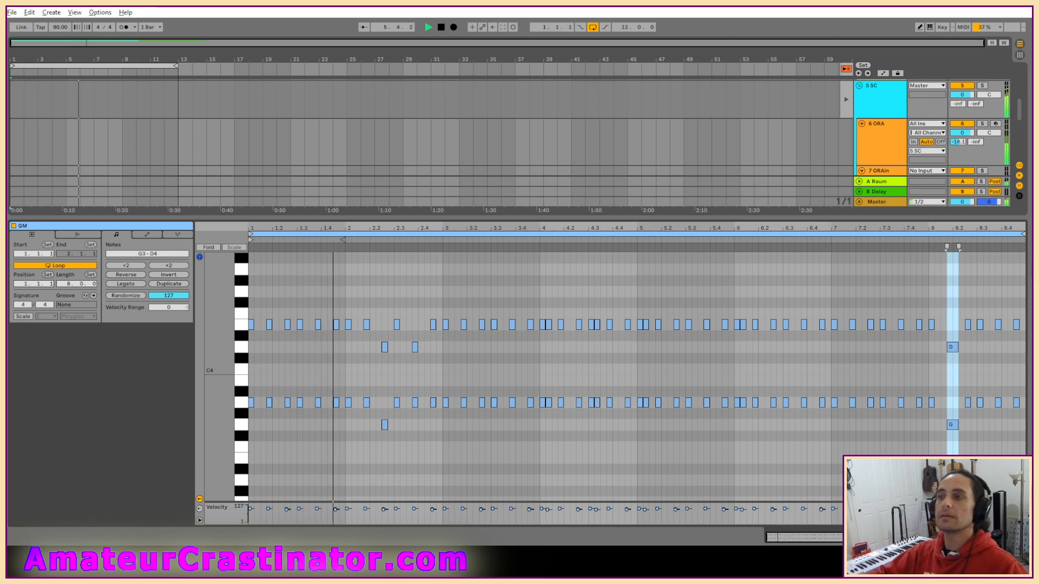
{"action": "key", "text": "shift+Tab"}
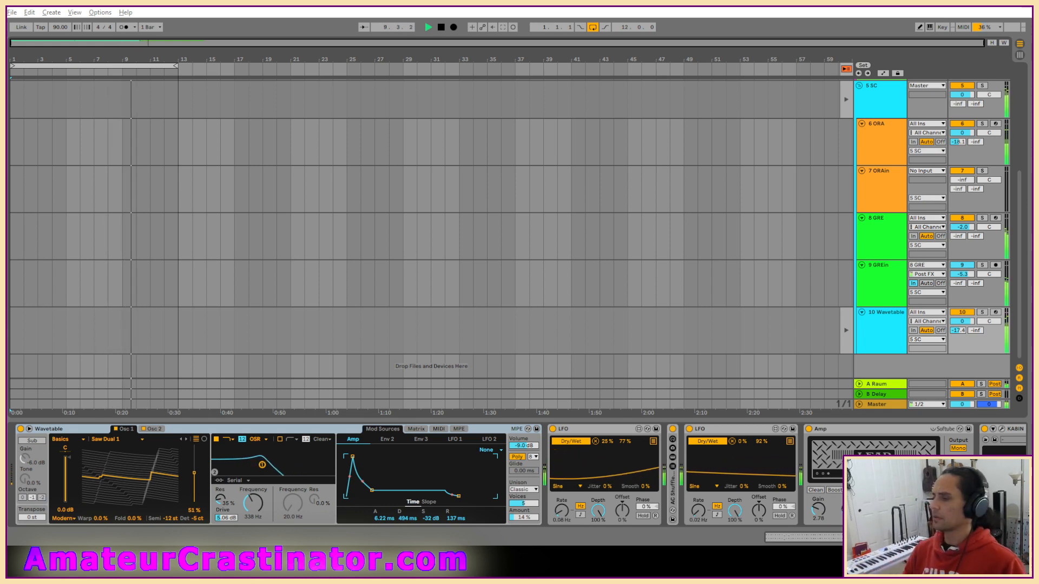
{"action": "key", "text": "Tab"}
{"action": "key", "text": "Tab"}
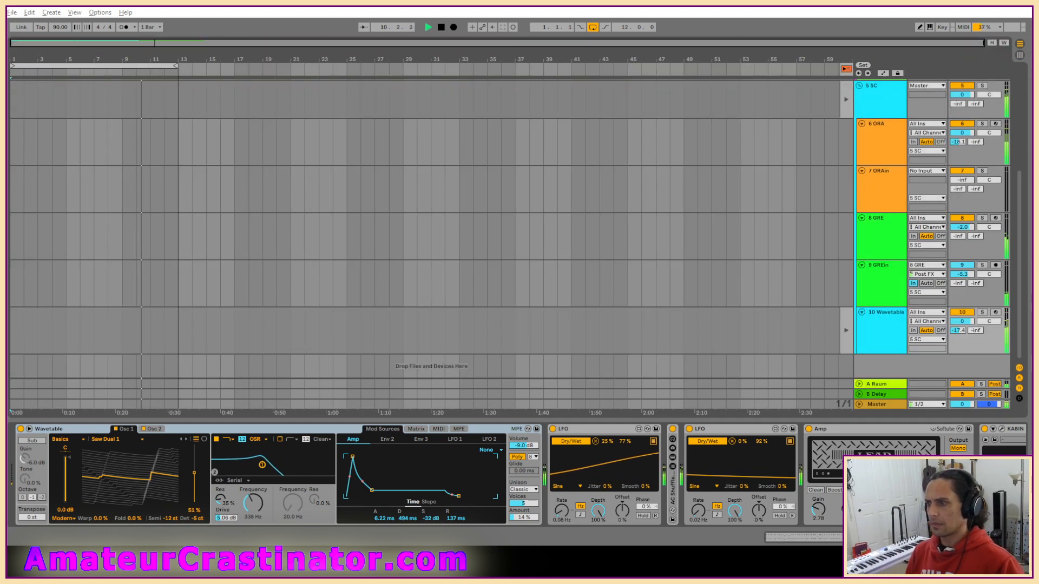
Add an extra pair of E4 and A3 notes at beat 1.4 of the Wavetable track's GM clip.
{"action": "key", "text": "shift+Tab"}
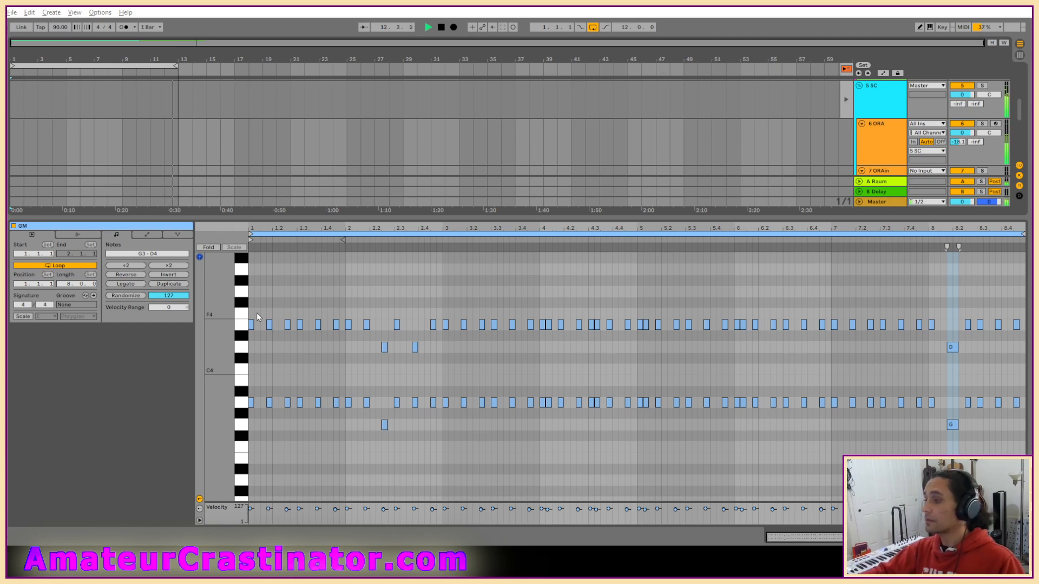
{"action": "left_click", "coordinate": [350, 362]}
{"action": "left_click_drag", "start_coordinate": [827, 537], "coordinate": [827, 552]}
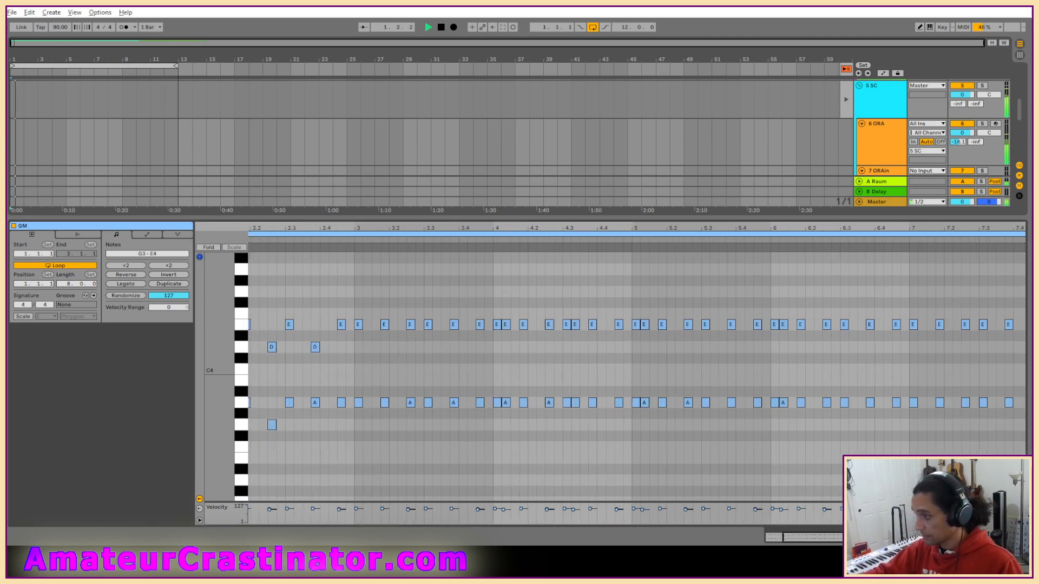
{"action": "left_click_drag", "start_coordinate": [346, 228], "coordinate": [501, 261]}
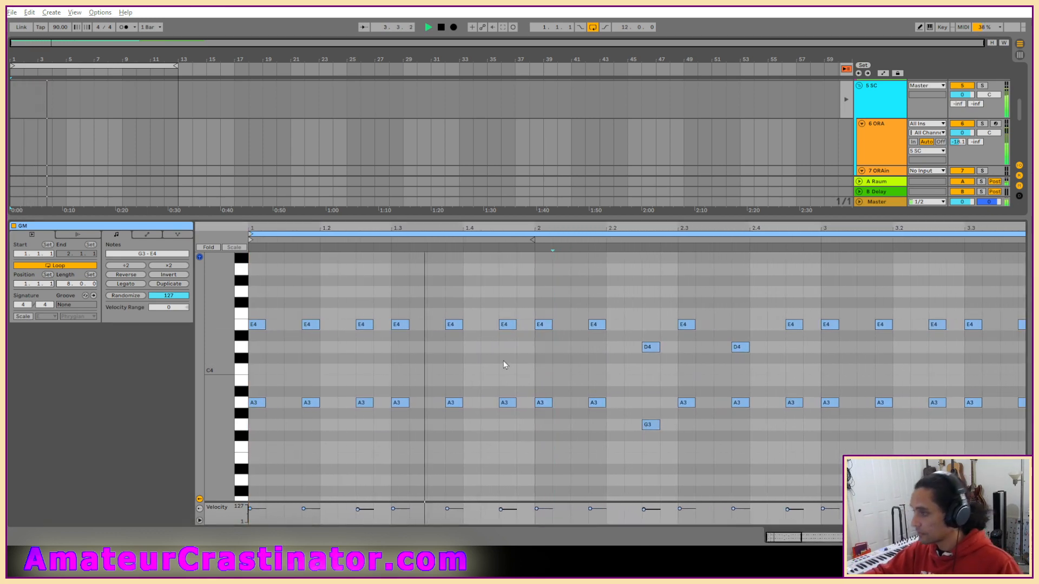
{"action": "double_click", "coordinate": [422, 325]}
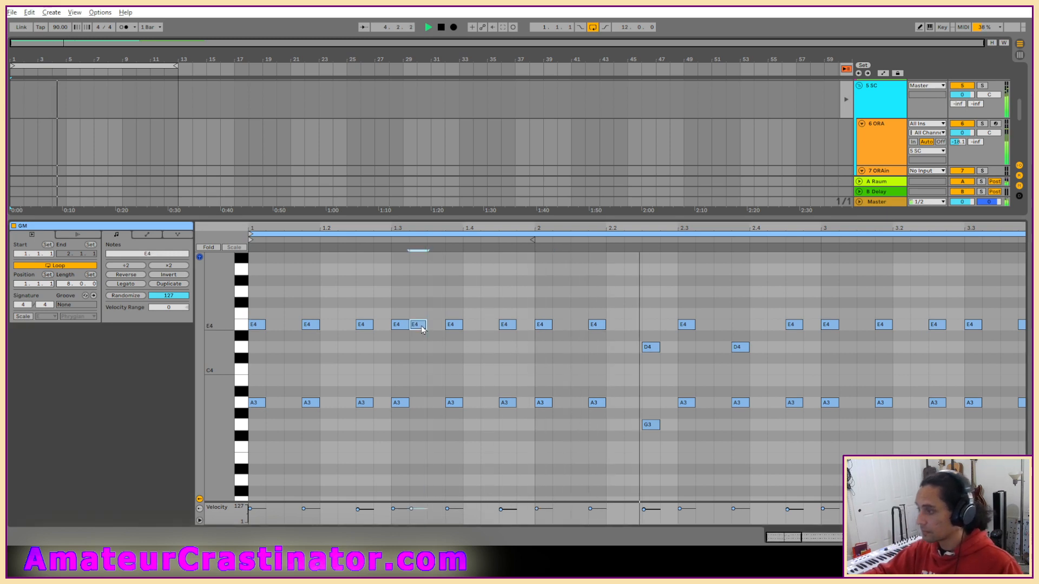
{"action": "left_click_drag", "start_coordinate": [421, 327], "coordinate": [472, 407]}
{"action": "double_click", "coordinate": [436, 403]}
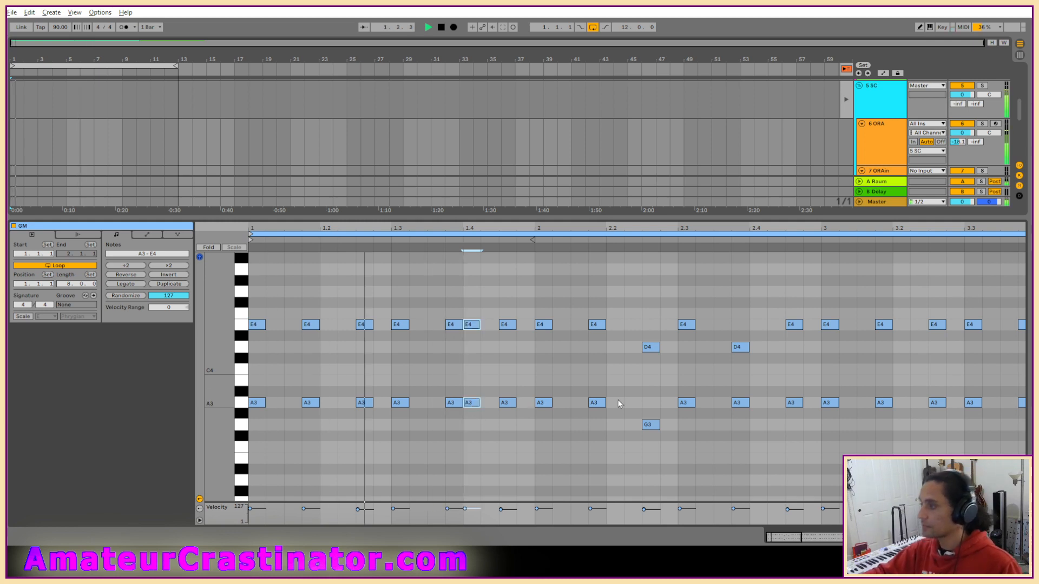
Move the added E4 and A3 pair back to directly after the notes at beat 1.3, and play the result.
{"action": "key", "text": "space"}
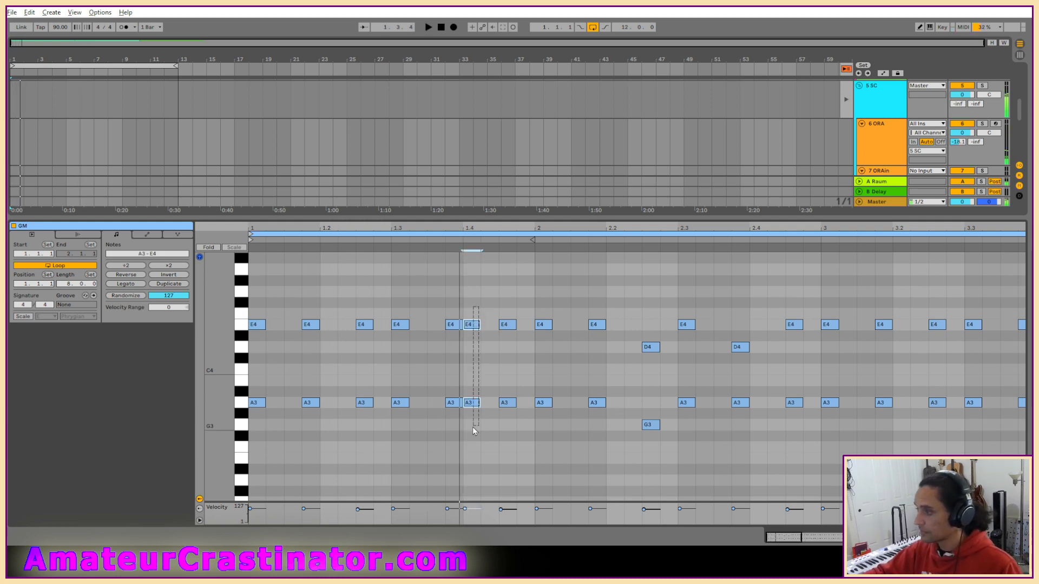
{"action": "left_click_drag", "start_coordinate": [476, 405], "coordinate": [424, 406]}
{"action": "key", "text": "space"}
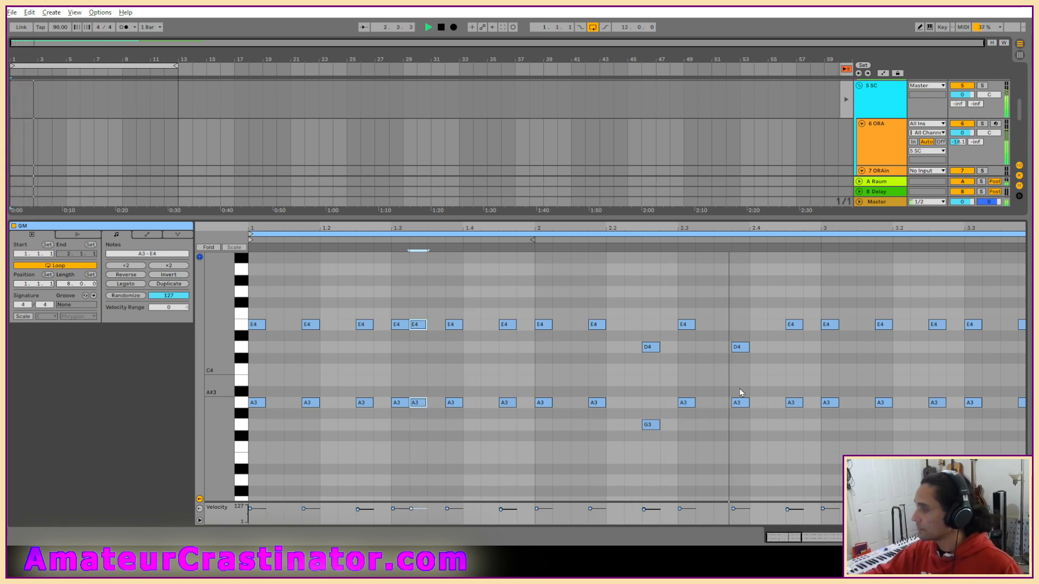
Add D4 and G3 note pairs directly after beat 2.3, just before bar 3, and directly after beat 3.3.
{"action": "key", "text": "space"}
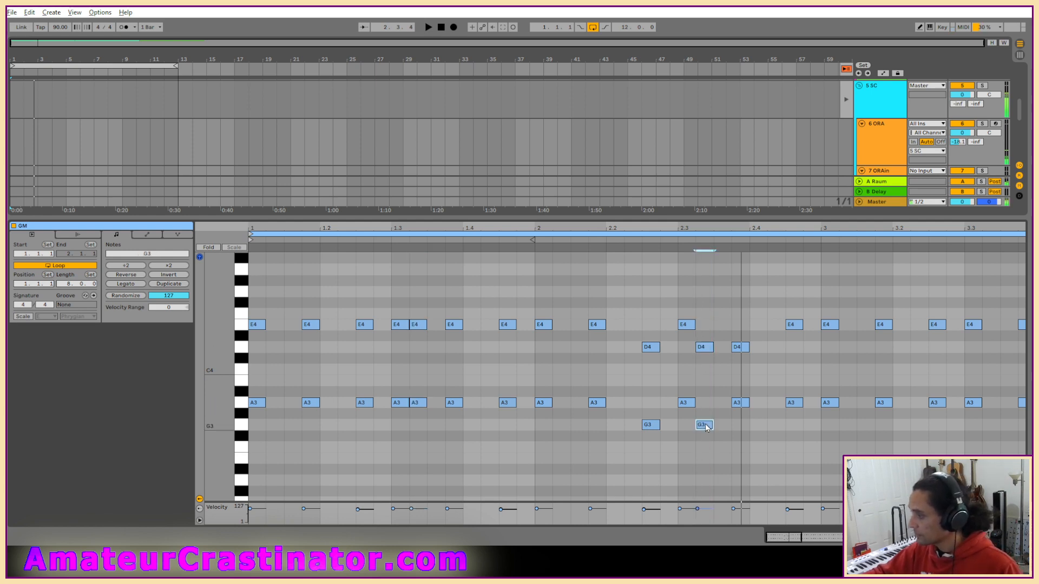
{"action": "key", "text": "space"}
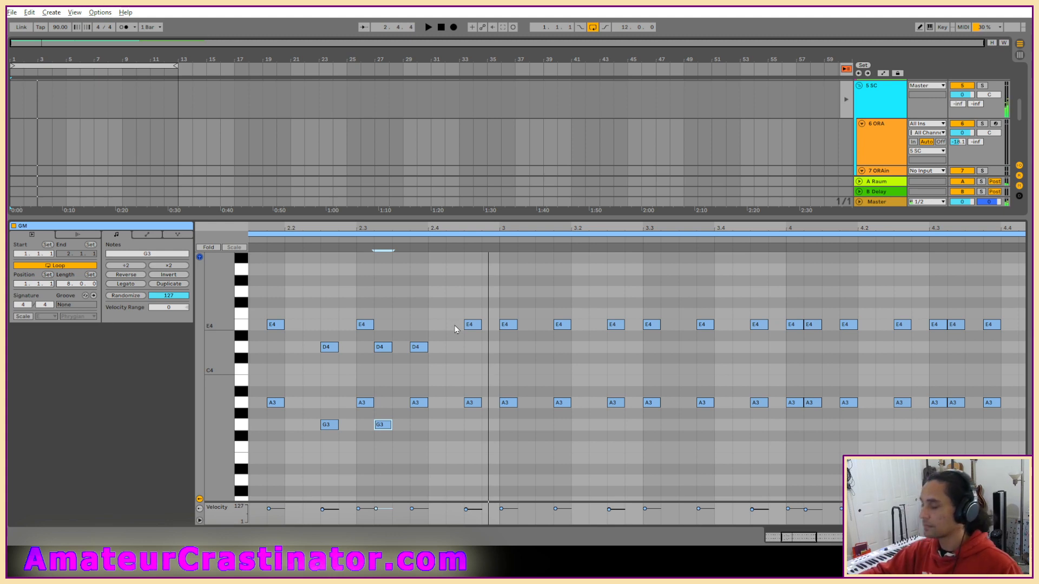
{"action": "double_click", "coordinate": [489, 349]}
{"action": "double_click", "coordinate": [489, 425]}
{"action": "key", "text": "space"}
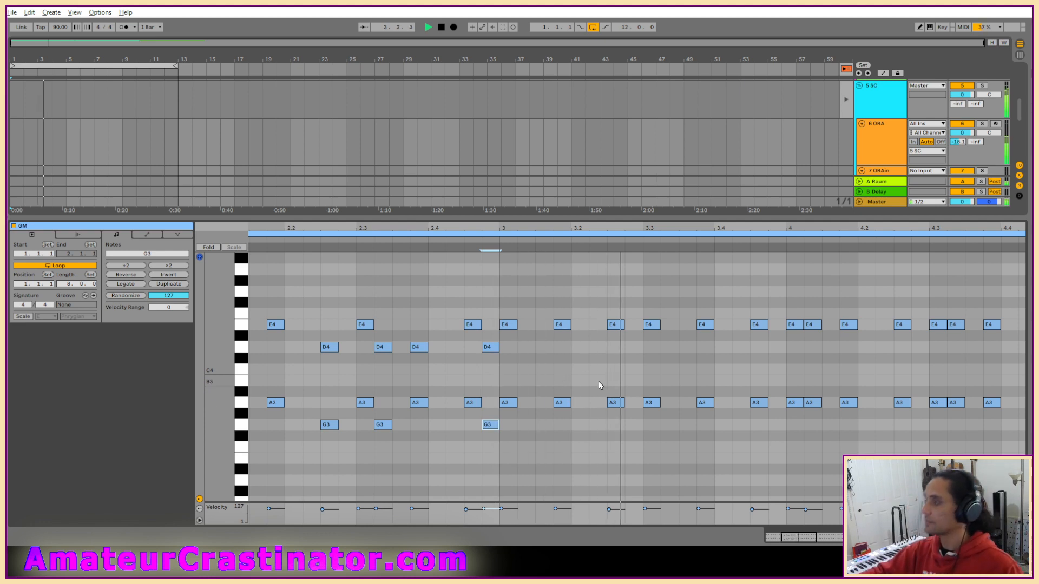
{"action": "double_click", "coordinate": [670, 347]}
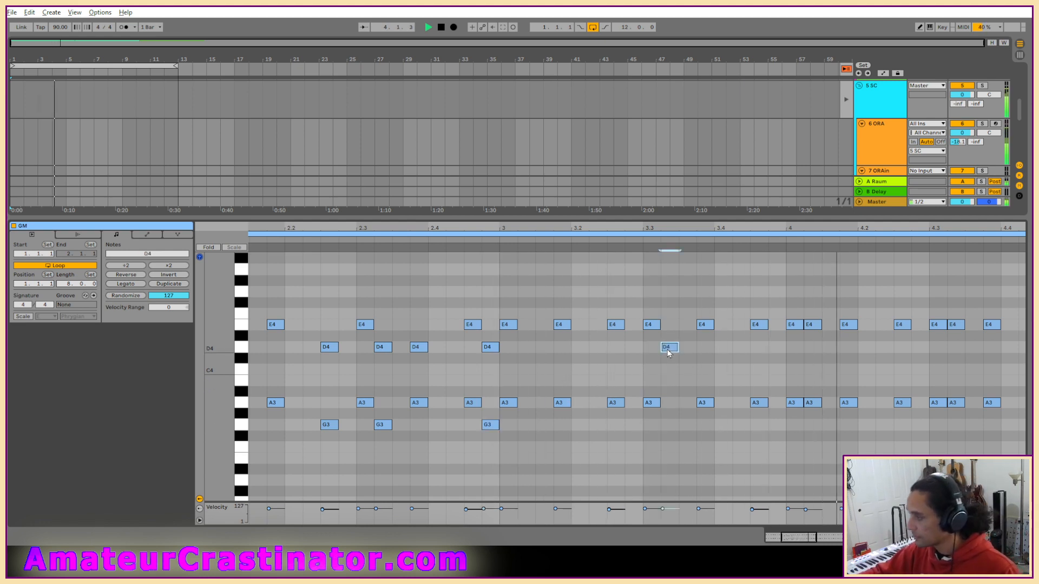
{"action": "double_click", "coordinate": [670, 424]}
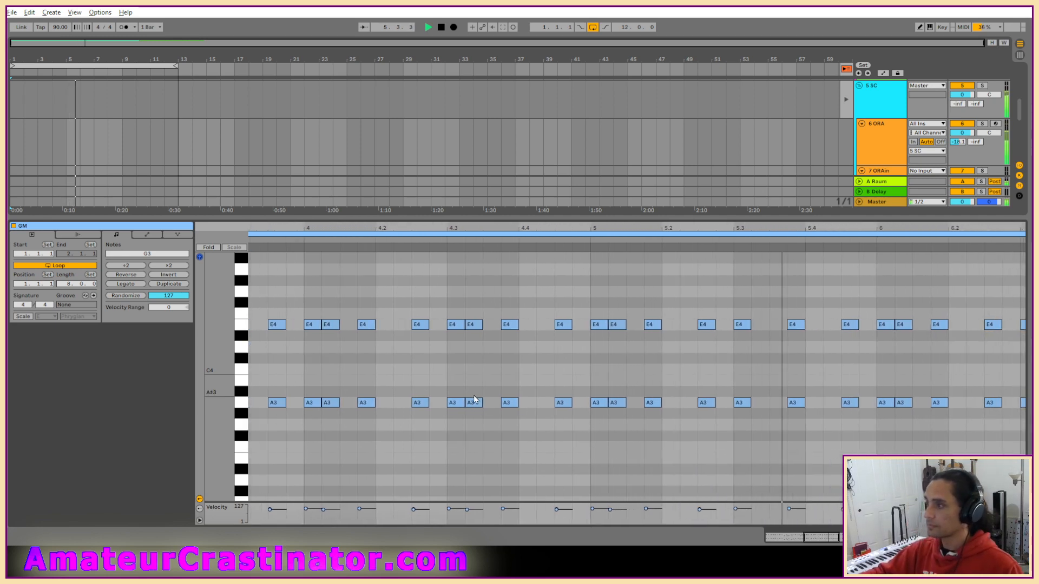
Copy the notes of bar 1 in the GM clip and paste them at bars 5 and 7.
{"action": "left_click_drag", "start_coordinate": [822, 534], "coordinate": [809, 525]}
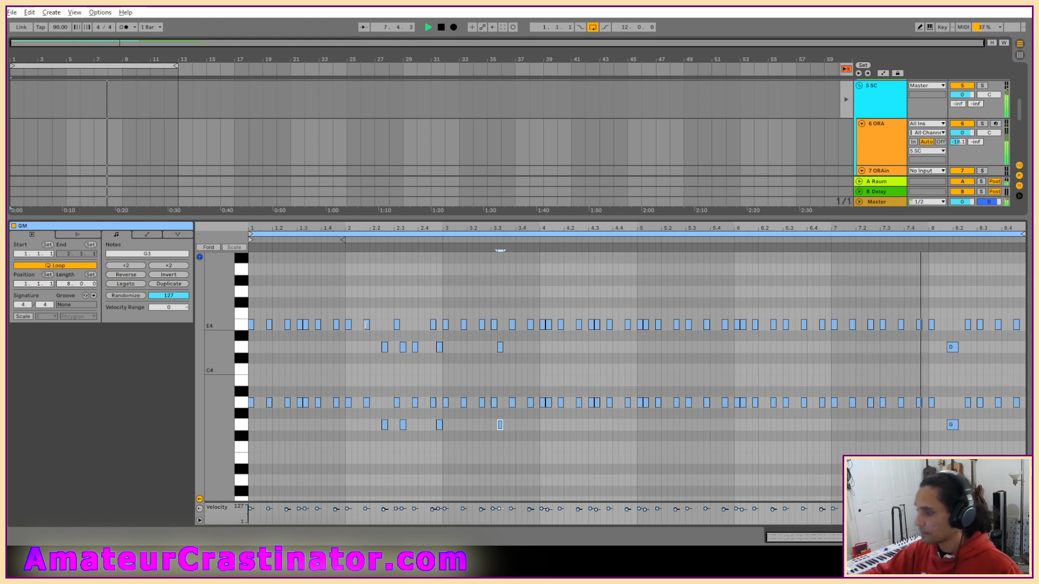
{"action": "left_click_drag", "start_coordinate": [346, 280], "coordinate": [214, 443]}
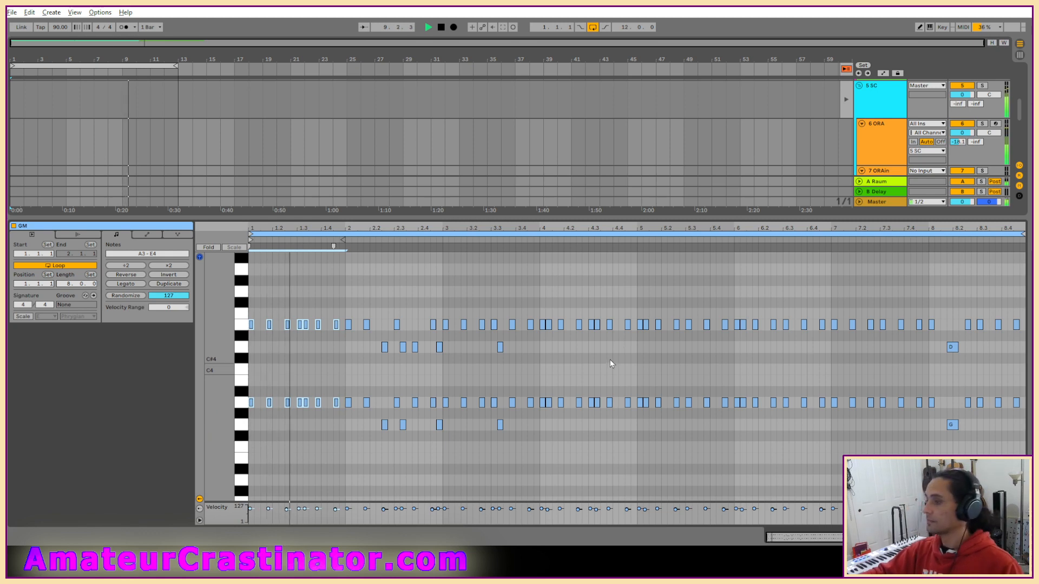
{"action": "left_click", "coordinate": [638, 292]}
{"action": "key", "text": "ctrl+v"}
{"action": "left_click", "coordinate": [833, 301]}
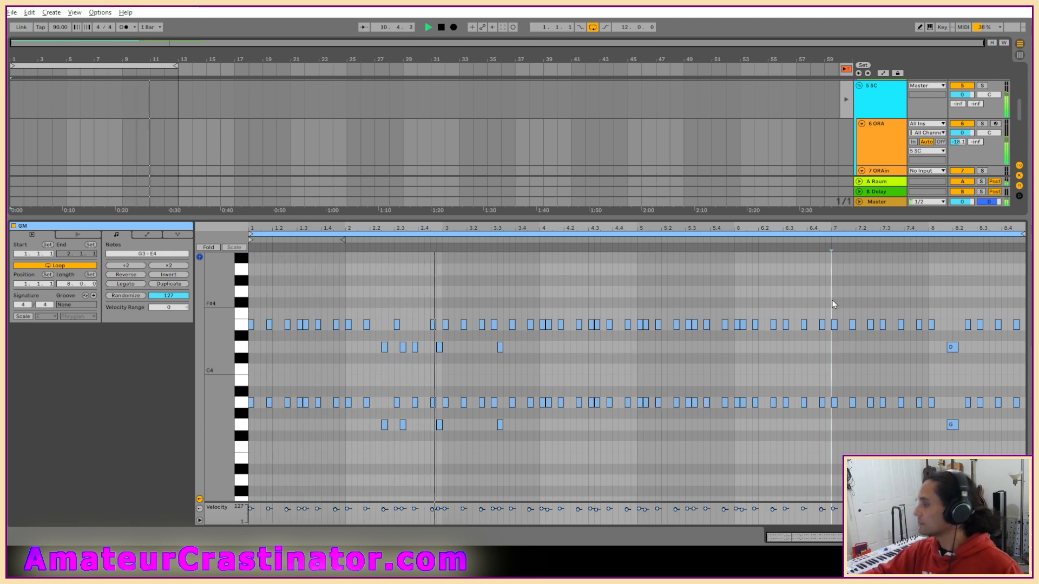
{"action": "key", "text": "ctrl+v"}
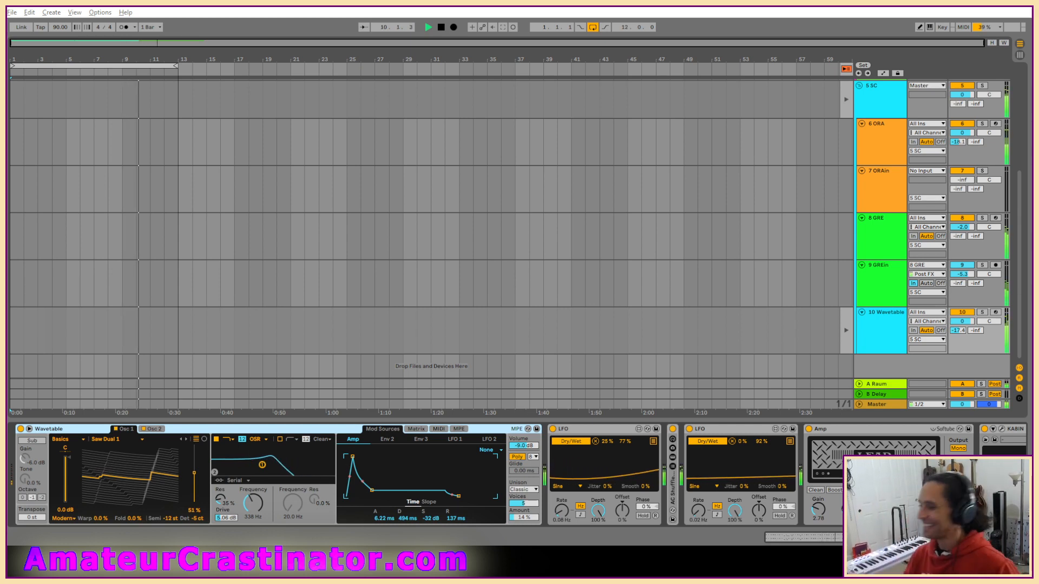
Listen to the edited cranberry set while looking over its tracks, and stop playback.
{"action": "left_click", "coordinate": [882, 295]}
{"action": "left_click", "coordinate": [878, 332]}
{"action": "scroll", "coordinate": [873, 307], "scroll_direction": "up", "scroll_amount": 5}
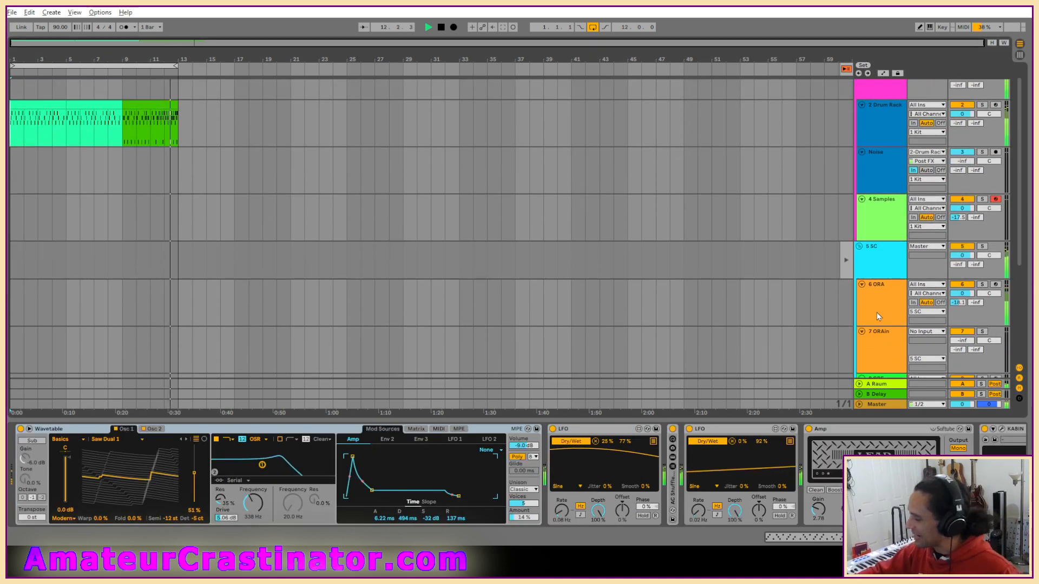
{"action": "scroll", "coordinate": [879, 310], "scroll_direction": "down", "scroll_amount": 1}
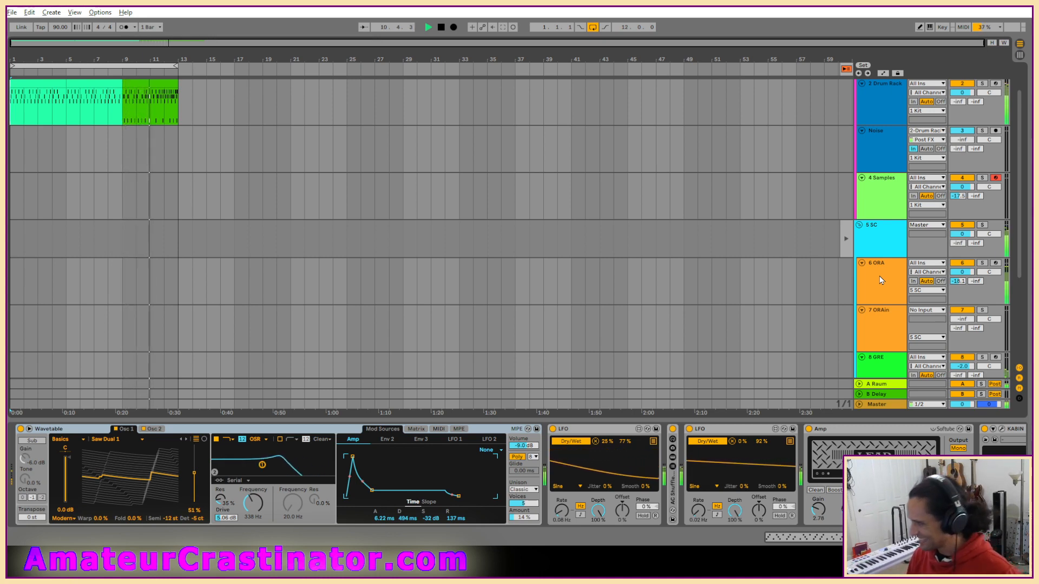
{"action": "key", "text": "space"}
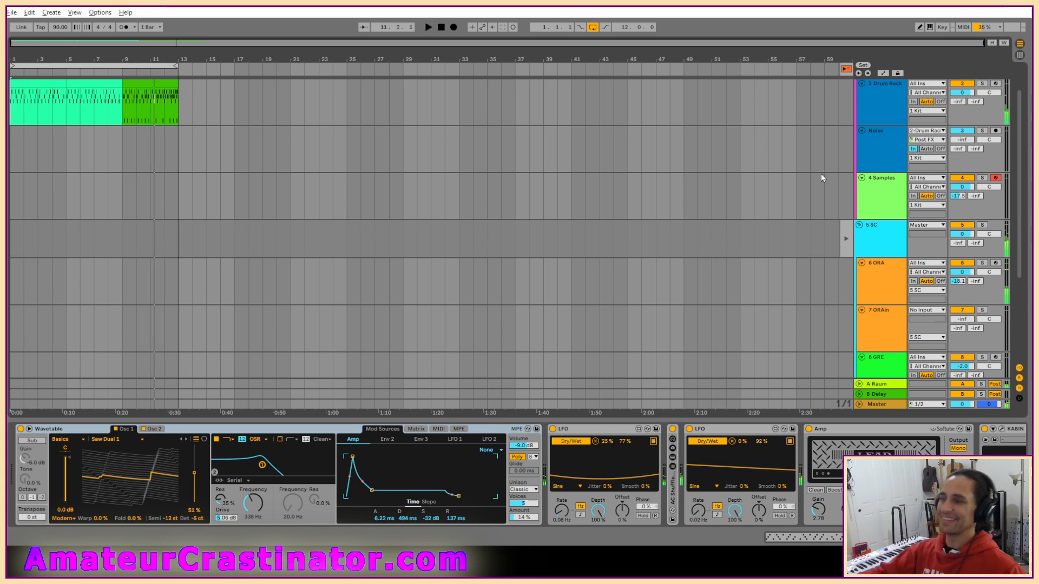
Open the next Live Set to review from its project folder in Live Recordings.
{"action": "left_click", "coordinate": [12, 13]}
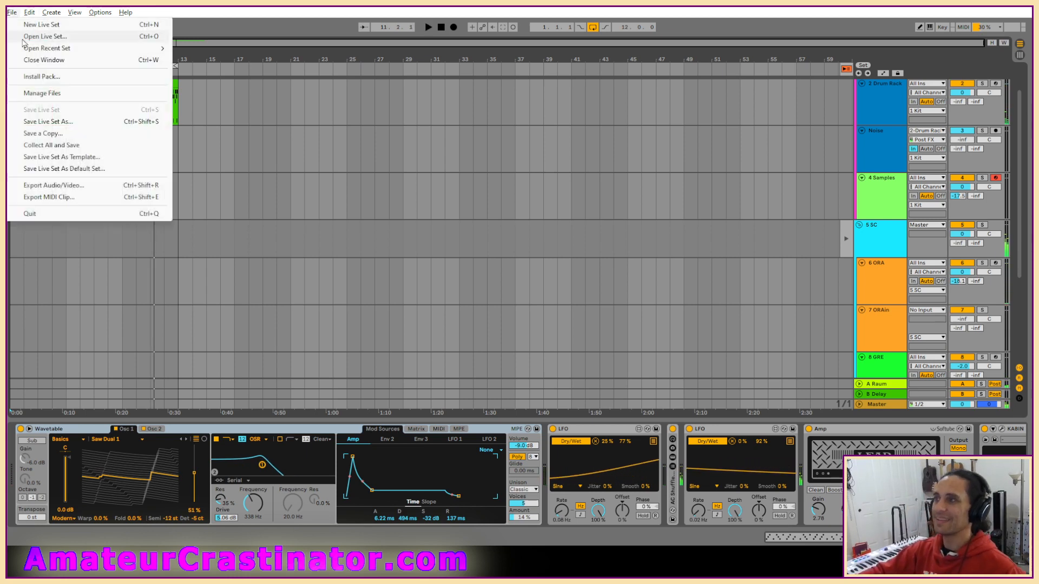
{"action": "left_click", "coordinate": [32, 31]}
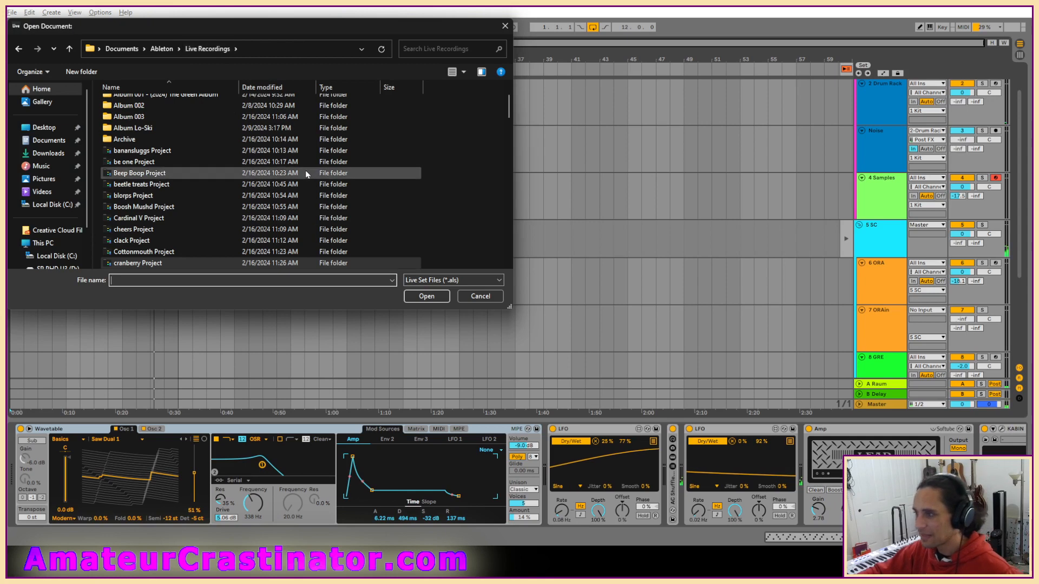
{"action": "scroll", "coordinate": [305, 170], "scroll_direction": "down", "scroll_amount": 4}
{"action": "double_click", "coordinate": [142, 185]}
{"action": "double_click", "coordinate": [132, 147]}
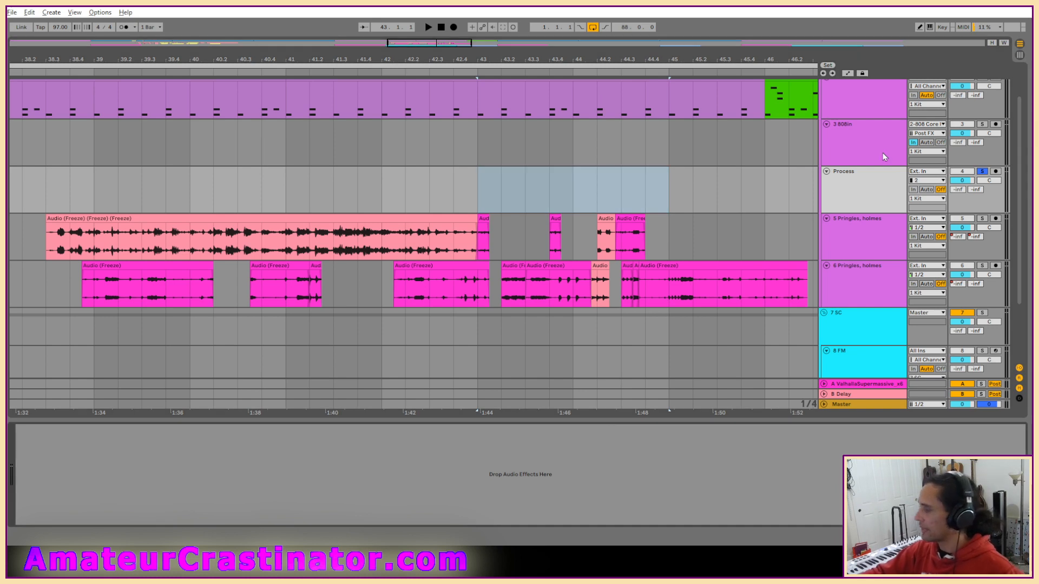
Show the whole arrangement from bar 1 to 89 and play the set from the beginning.
{"action": "left_click", "coordinate": [839, 206]}
{"action": "scroll", "coordinate": [842, 209], "scroll_direction": "down", "scroll_amount": 1}
{"action": "scroll", "coordinate": [848, 230], "scroll_direction": "up", "scroll_amount": 3}
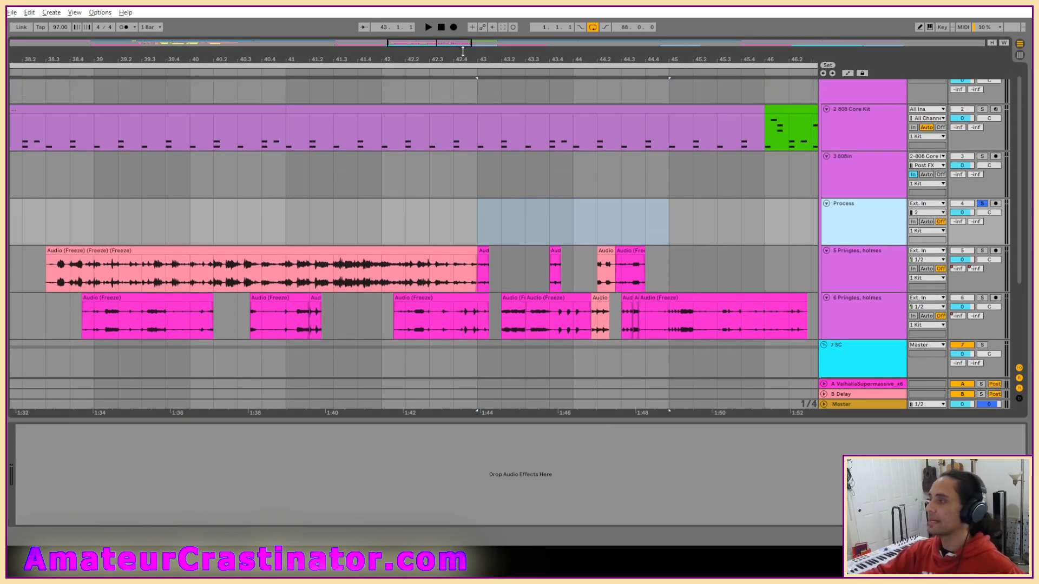
{"action": "double_click", "coordinate": [442, 41]}
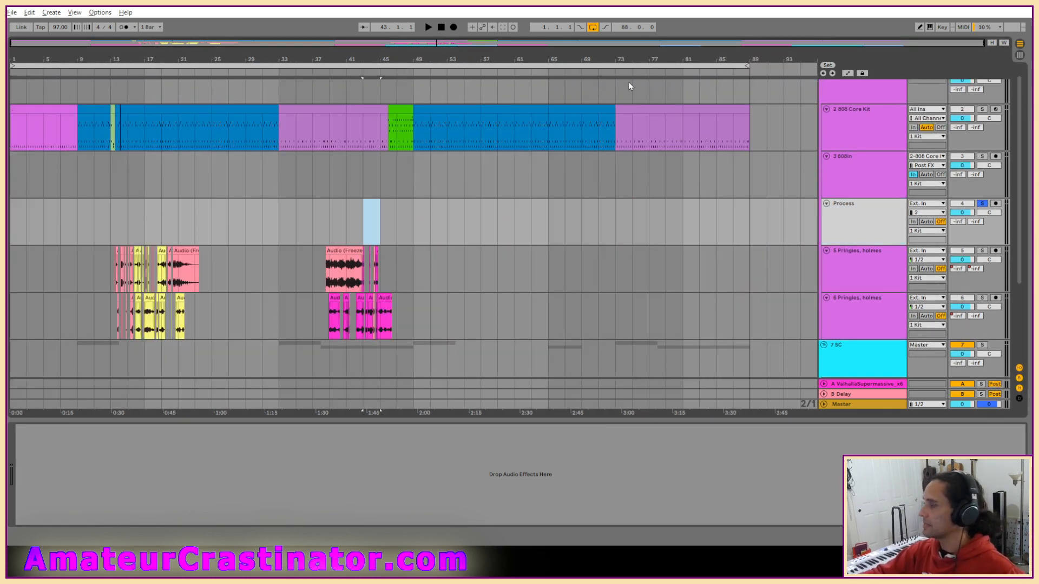
{"action": "scroll", "coordinate": [853, 217], "scroll_direction": "up", "scroll_amount": 1}
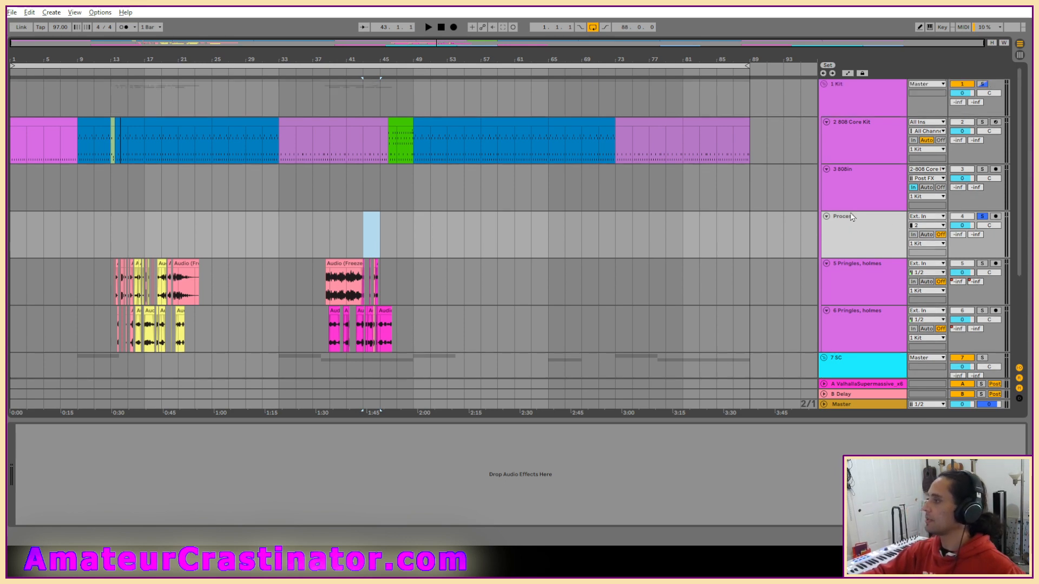
{"action": "mouse_move", "coordinate": [747, 67]}
{"action": "left_mouse_down"}
{"action": "mouse_move", "coordinate": [763, 72]}
{"action": "mouse_move", "coordinate": [751, 71]}
{"action": "left_mouse_up"}
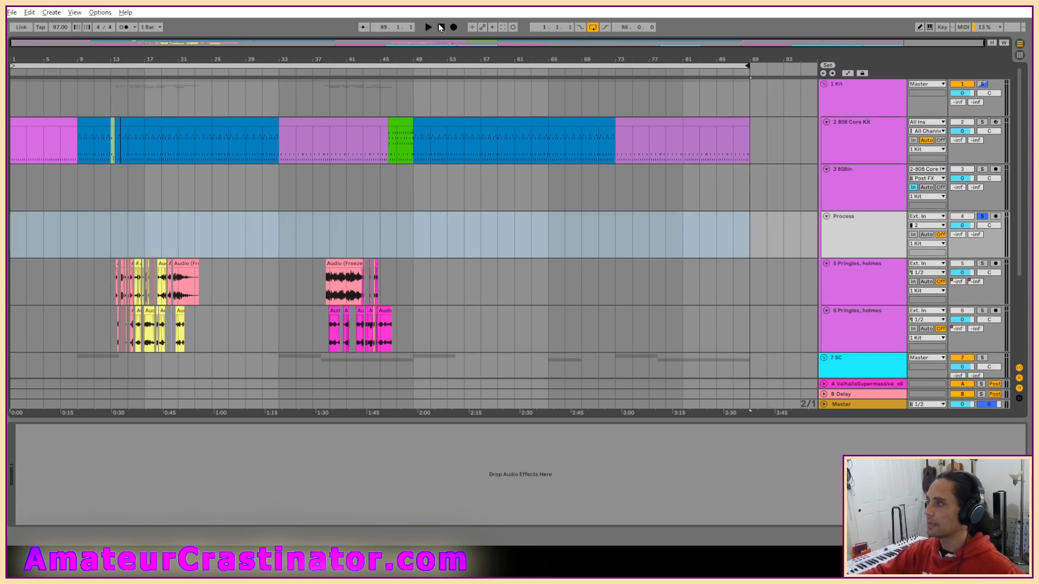
{"action": "left_click", "coordinate": [441, 27]}
{"action": "key", "text": "space"}
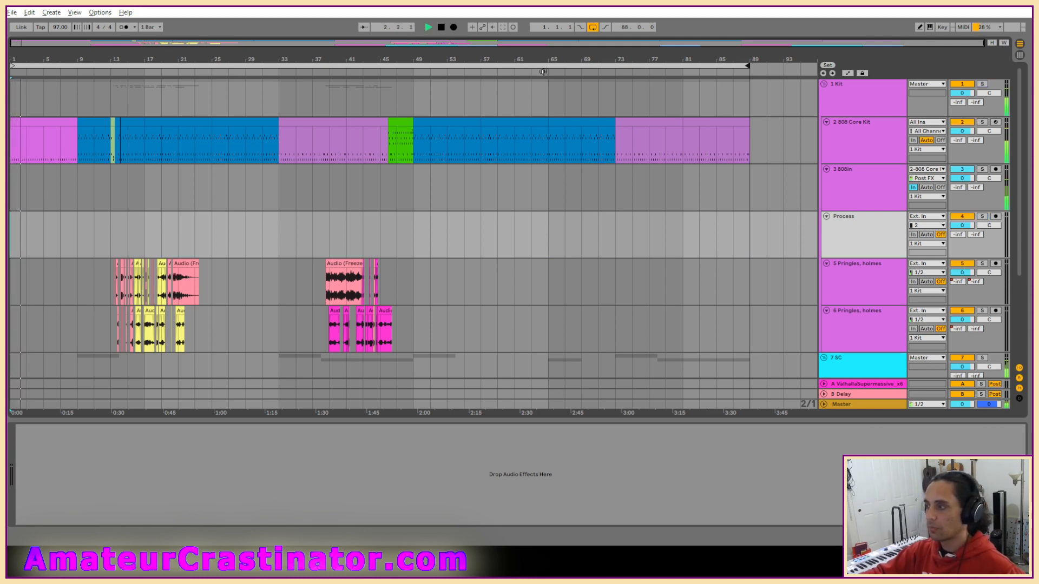
Listen through the opening bars and follow the clips on the two Pringles tracks from about bar 13 to 17.
{"action": "scroll", "coordinate": [110, 233], "scroll_direction": "up", "scroll_amount": 3}
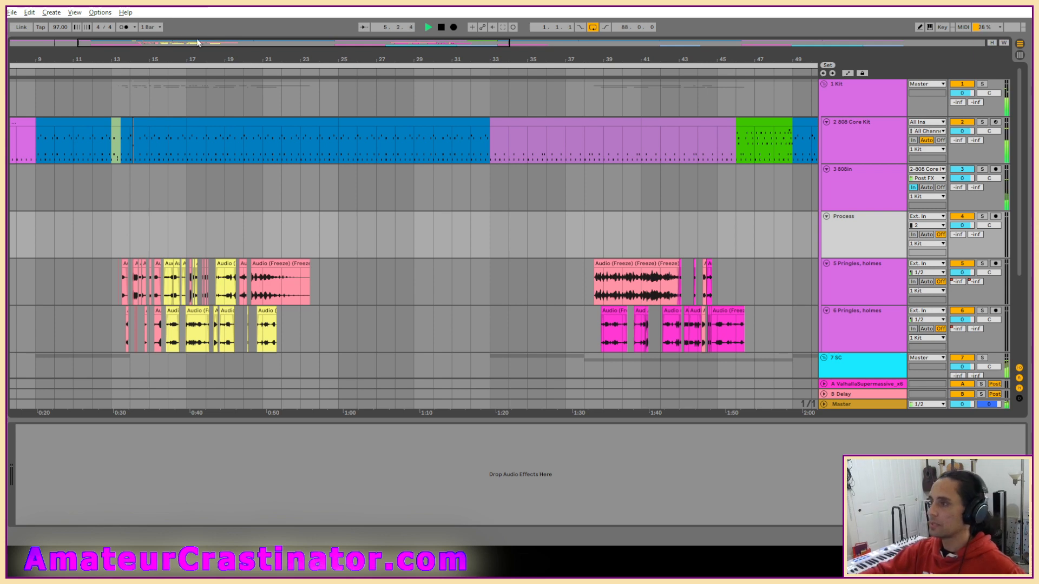
{"action": "left_click_drag", "start_coordinate": [199, 43], "coordinate": [198, 11]}
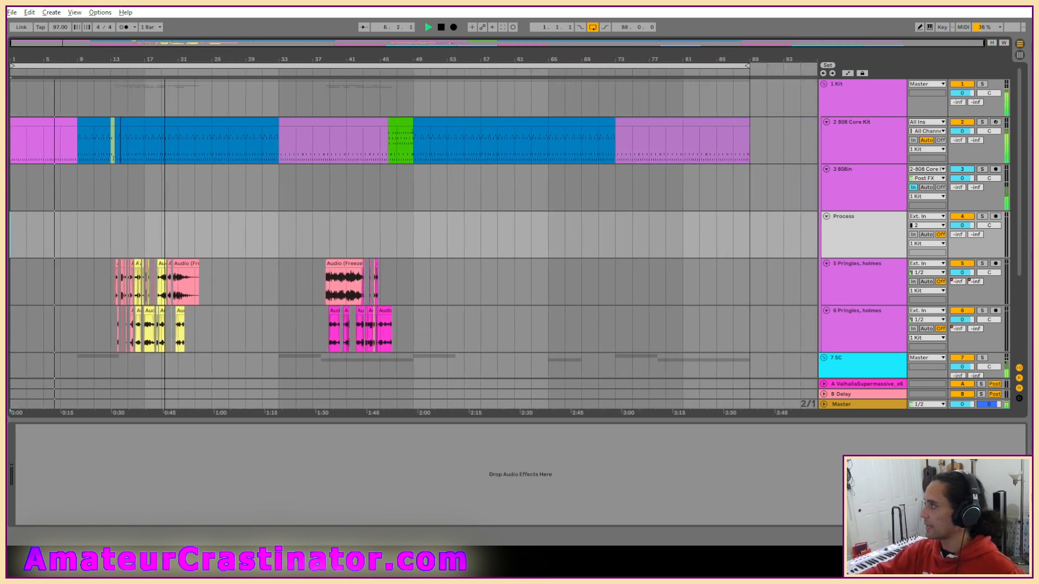
{"action": "scroll", "coordinate": [96, 283], "scroll_direction": "up", "scroll_amount": 2}
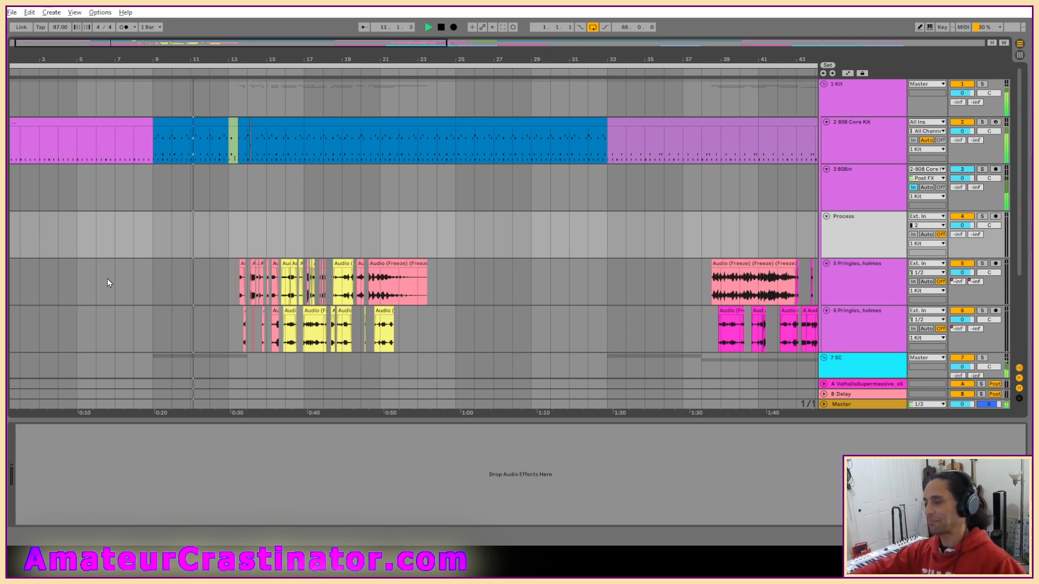
{"action": "scroll", "coordinate": [262, 318], "scroll_direction": "up", "scroll_amount": 3}
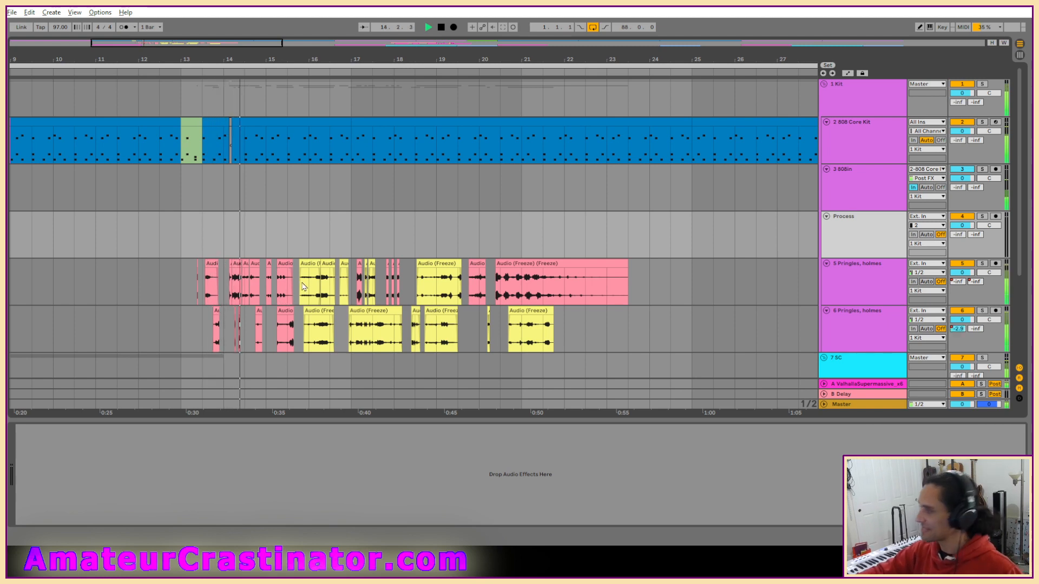
{"action": "scroll", "coordinate": [303, 287], "scroll_direction": "up", "scroll_amount": 3}
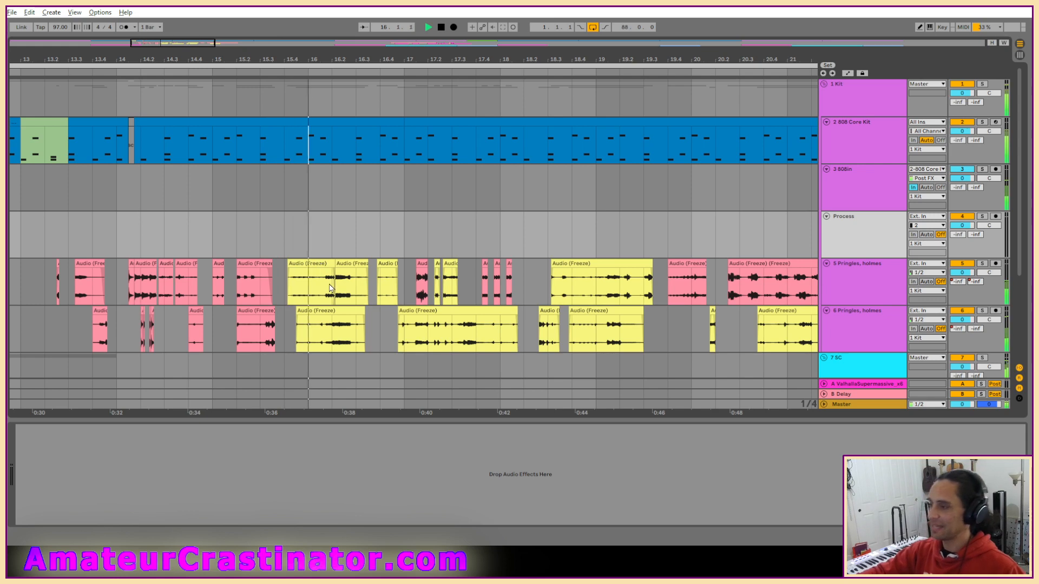
{"action": "scroll", "coordinate": [311, 276], "scroll_direction": "up", "scroll_amount": 3}
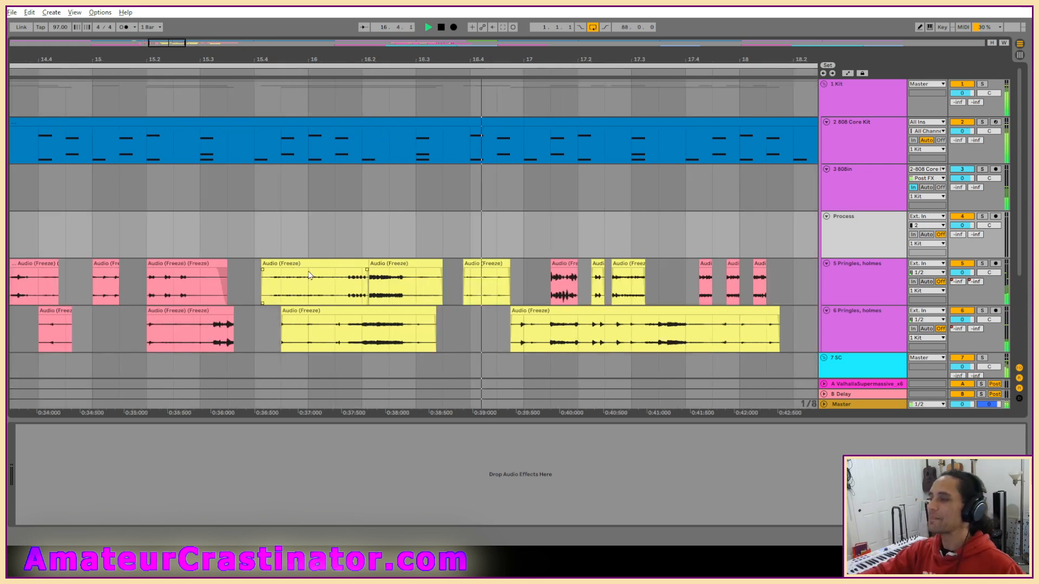
Set the grid to 1/16, replay from beat 15.4, and move the yellow clip there from track 5 to the Process track.
{"action": "key", "text": "ctrl+2"}
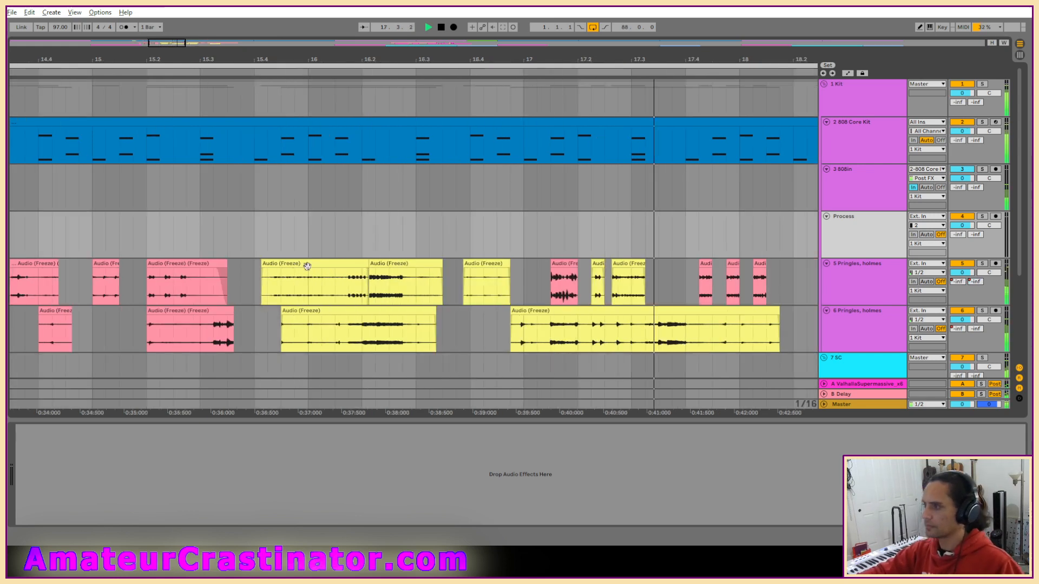
{"action": "key", "text": "ctrl+1"}
{"action": "left_click", "coordinate": [253, 269]}
{"action": "key", "text": "space"}
{"action": "key", "text": "space"}
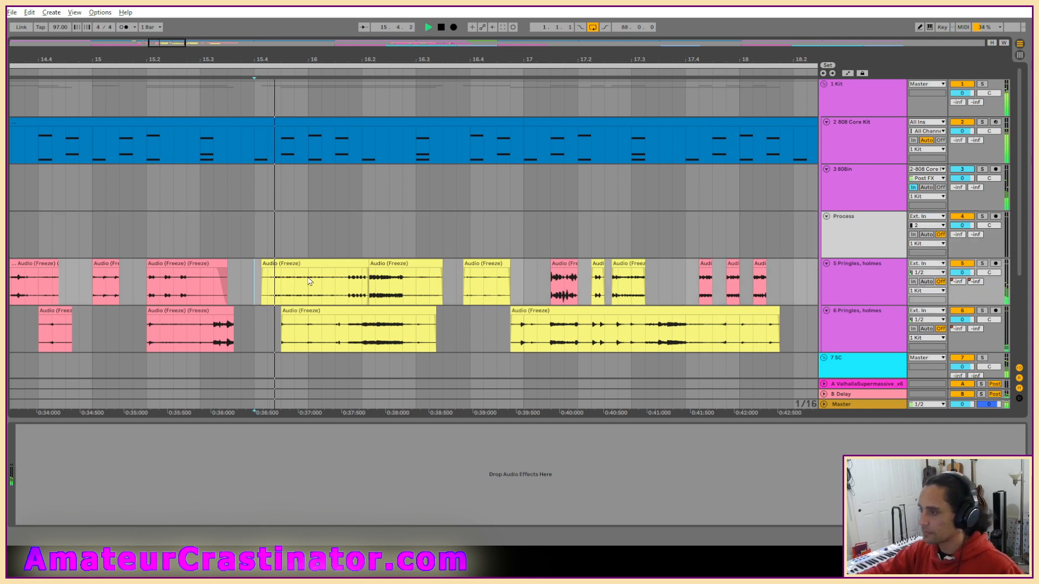
{"action": "key", "text": "space"}
{"action": "left_click_drag", "start_coordinate": [326, 263], "coordinate": [331, 247]}
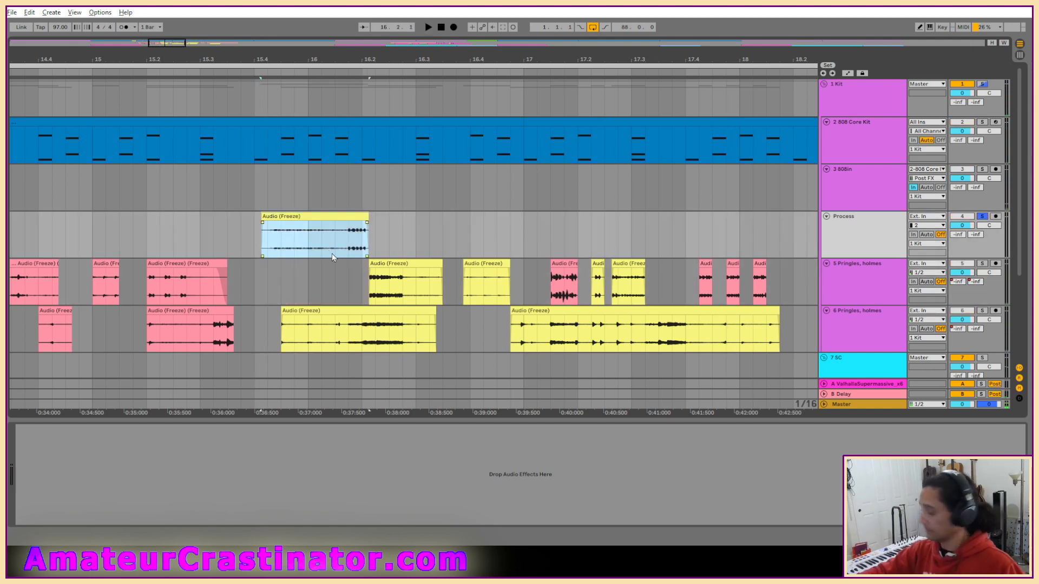
Add an EQ Eight to the Process track and set its first band to a low-cut filter while auditioning the clip.
{"action": "key", "text": "ctrl+s"}
{"action": "left_click", "coordinate": [427, 300]}
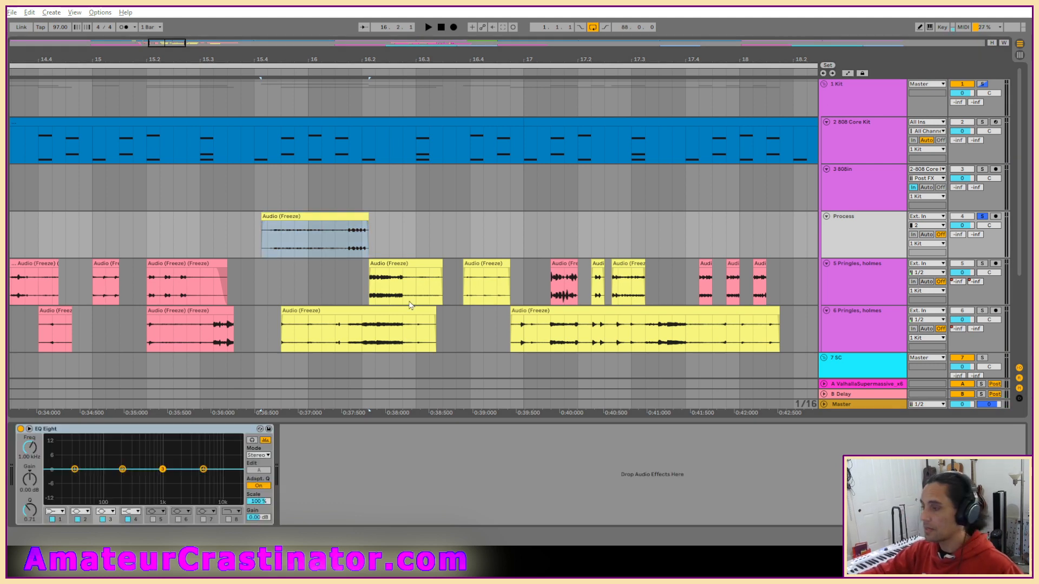
{"action": "key", "text": "space"}
{"action": "key", "text": "space"}
{"action": "left_click", "coordinate": [62, 512]}
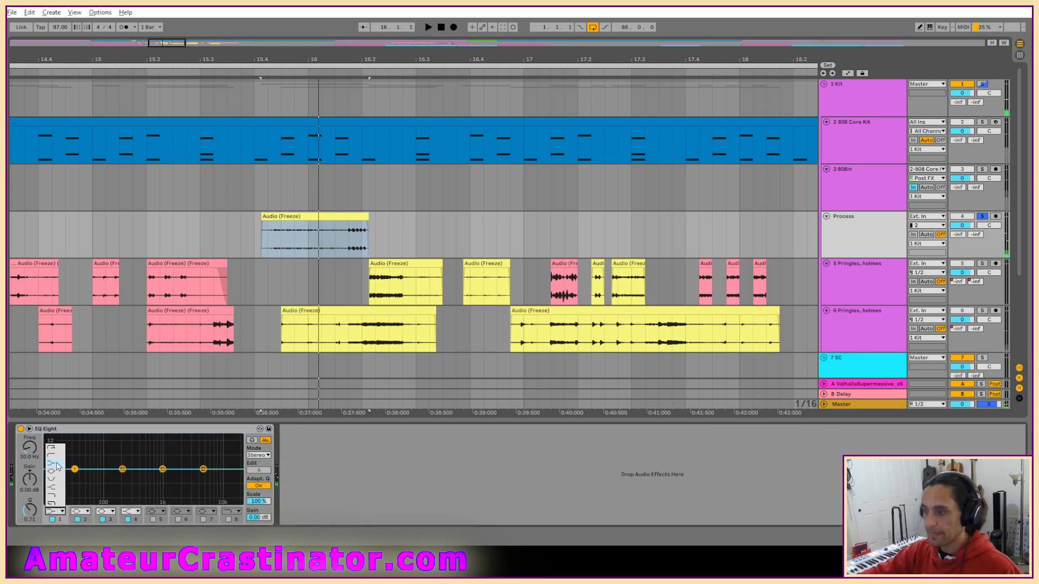
{"action": "left_click", "coordinate": [56, 460]}
Shape the low end with the EQ's first three bands by ear, setting band 3 to 825 Hz, -3.35 dB and Q 3.46.
{"action": "key", "text": "space"}
{"action": "left_click_drag", "start_coordinate": [74, 477], "coordinate": [158, 476]}
{"action": "key", "text": "space"}
{"action": "key", "text": "space"}
{"action": "key", "text": "space"}
{"action": "key", "text": "space"}
{"action": "key", "text": "space"}
{"action": "left_click_drag", "start_coordinate": [30, 511], "coordinate": [30, 490]}
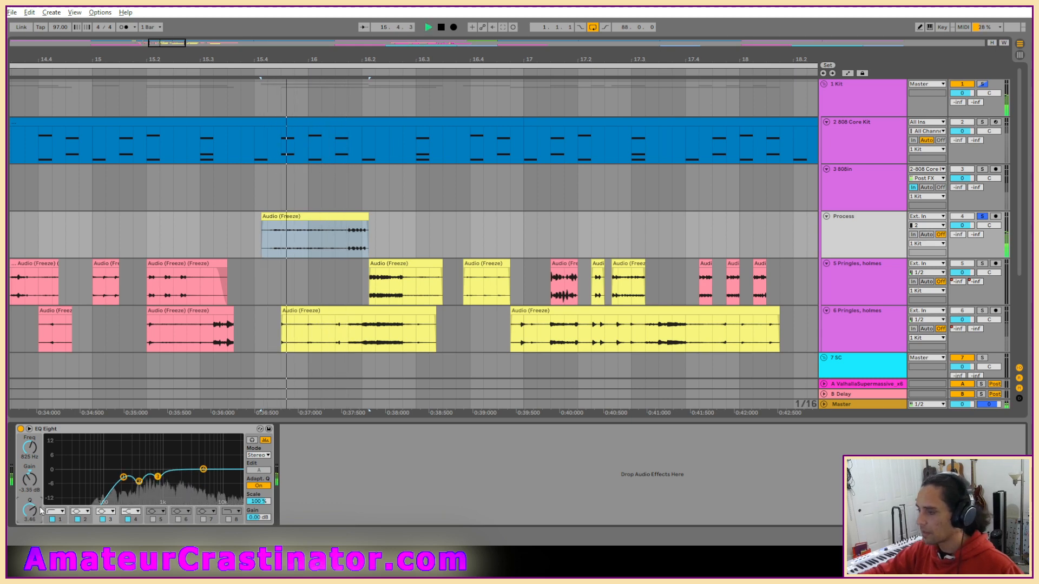
{"action": "key", "text": "space"}
{"action": "key", "text": "space"}
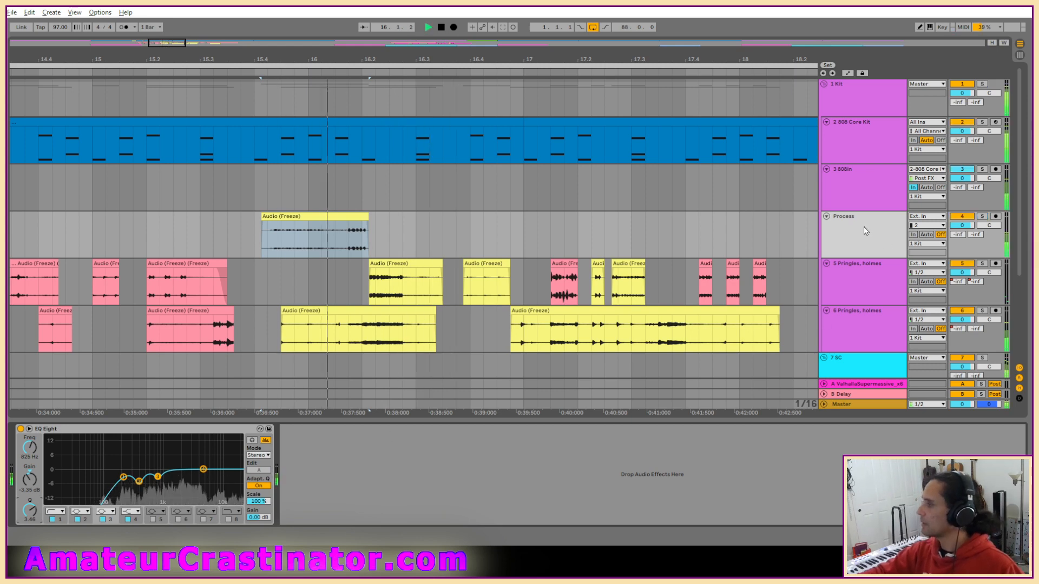
Freeze the Process track and flatten it to render the EQ into the clip.
{"action": "right_click", "coordinate": [882, 235]}
{"action": "left_click", "coordinate": [881, 293]}
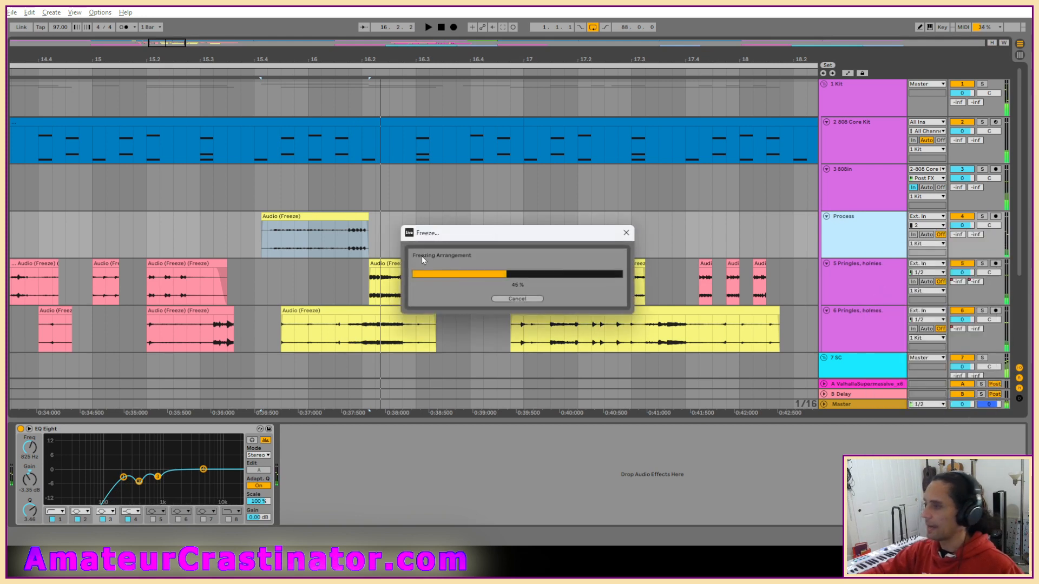
{"action": "right_click", "coordinate": [867, 234]}
{"action": "left_click", "coordinate": [895, 294]}
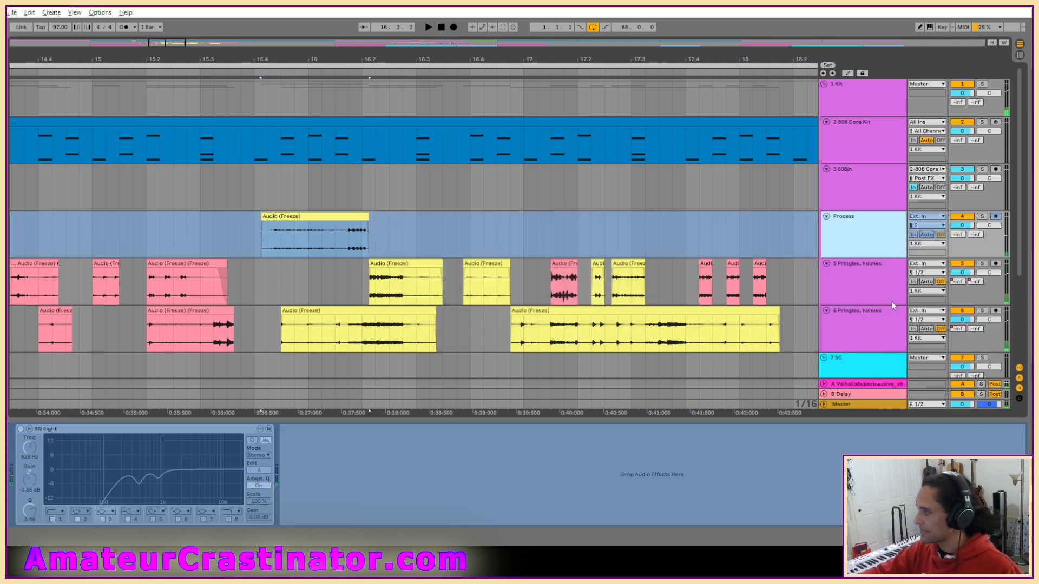
{"action": "right_click", "coordinate": [858, 222]}
{"action": "left_click", "coordinate": [878, 284]}
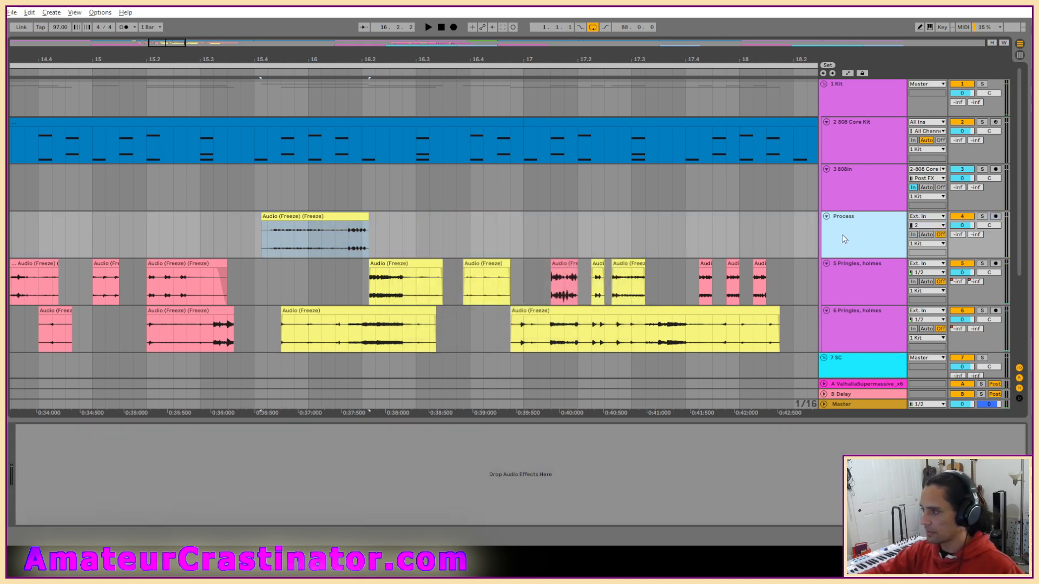
Recolor the processed clip pink and move it back to its place at beat 15.4 on track 5.
{"action": "left_click", "coordinate": [325, 215]}
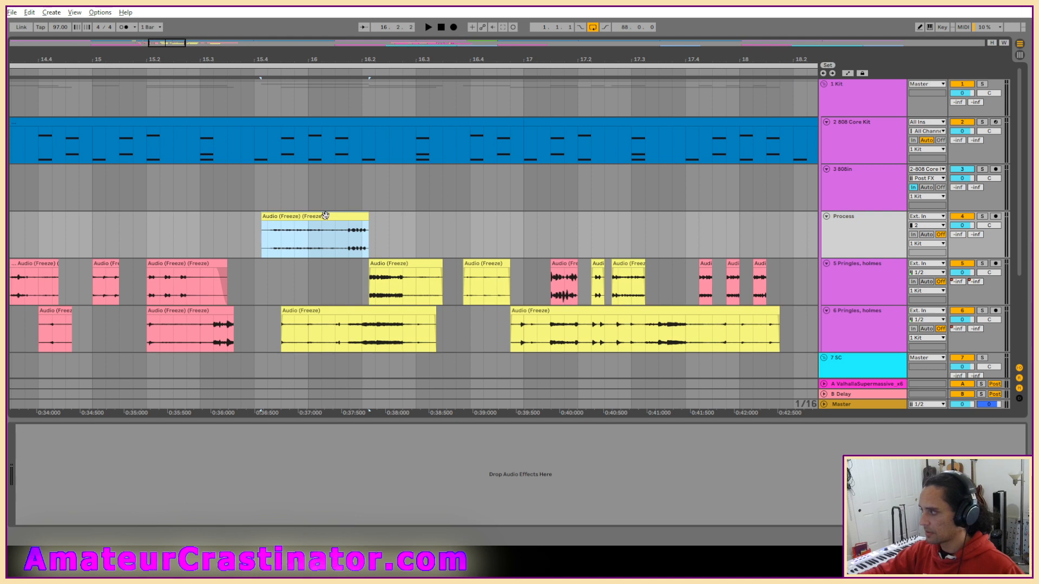
{"action": "left_click", "coordinate": [377, 226]}
{"action": "right_click", "coordinate": [330, 214]}
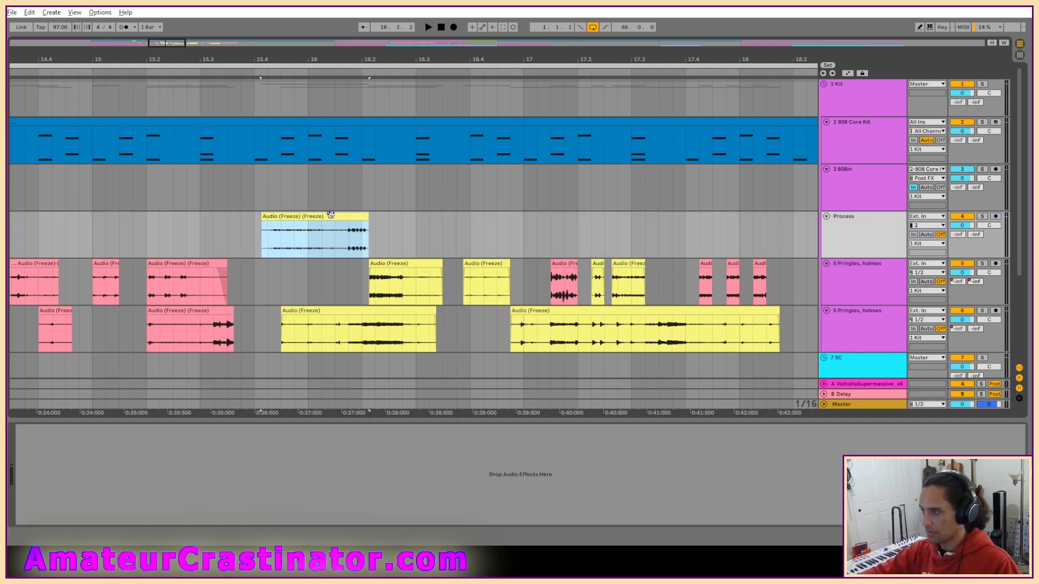
{"action": "left_click", "coordinate": [340, 458]}
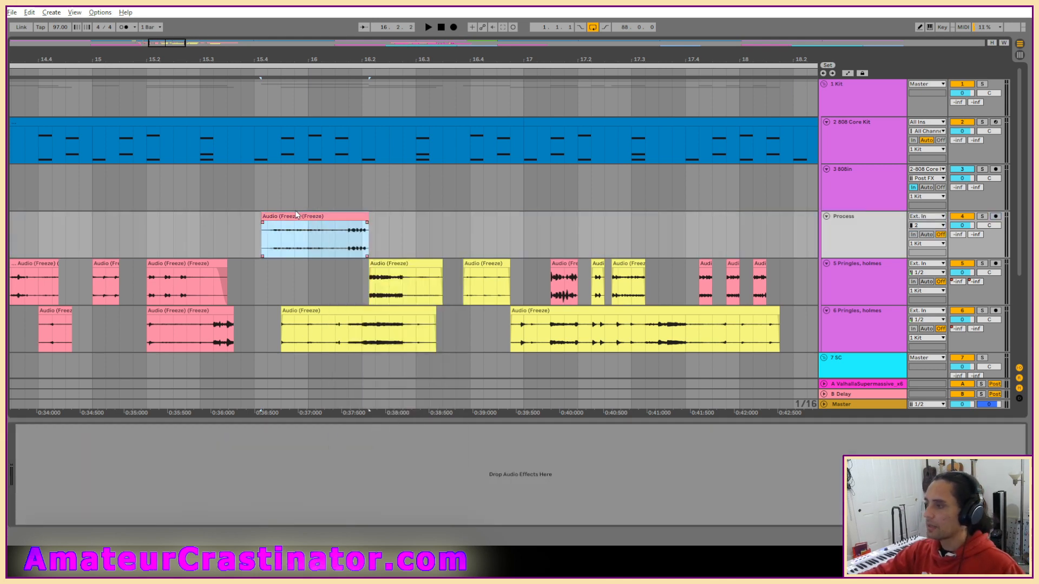
{"action": "left_click_drag", "start_coordinate": [297, 234], "coordinate": [308, 279]}
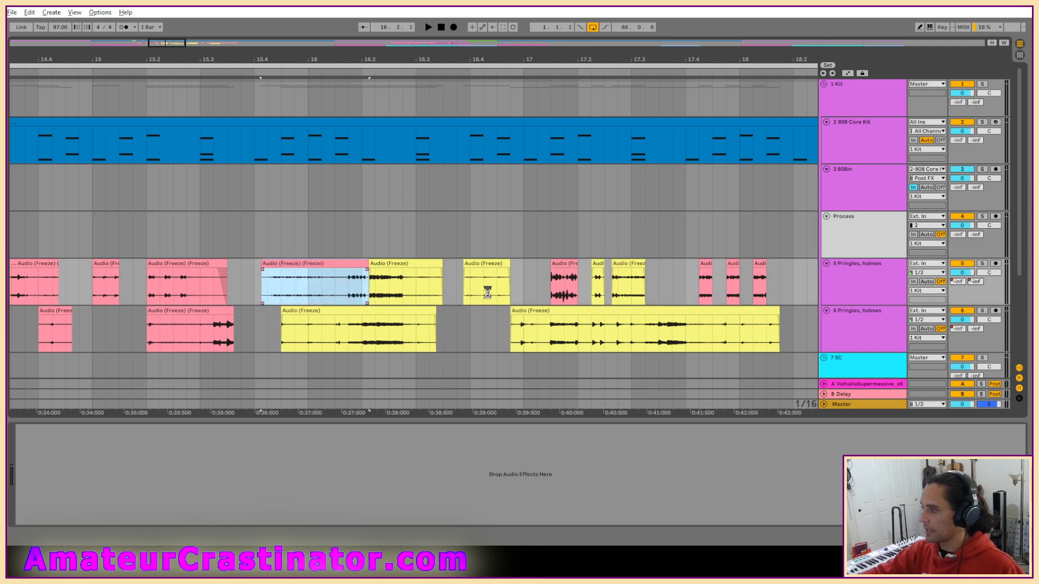
Move the yellow clip that starts just before bar 16 on track 6 to the Process track.
{"action": "scroll", "coordinate": [544, 312], "scroll_direction": "down", "scroll_amount": 3}
{"action": "scroll", "coordinate": [539, 308], "scroll_direction": "right", "scroll_amount": 10}
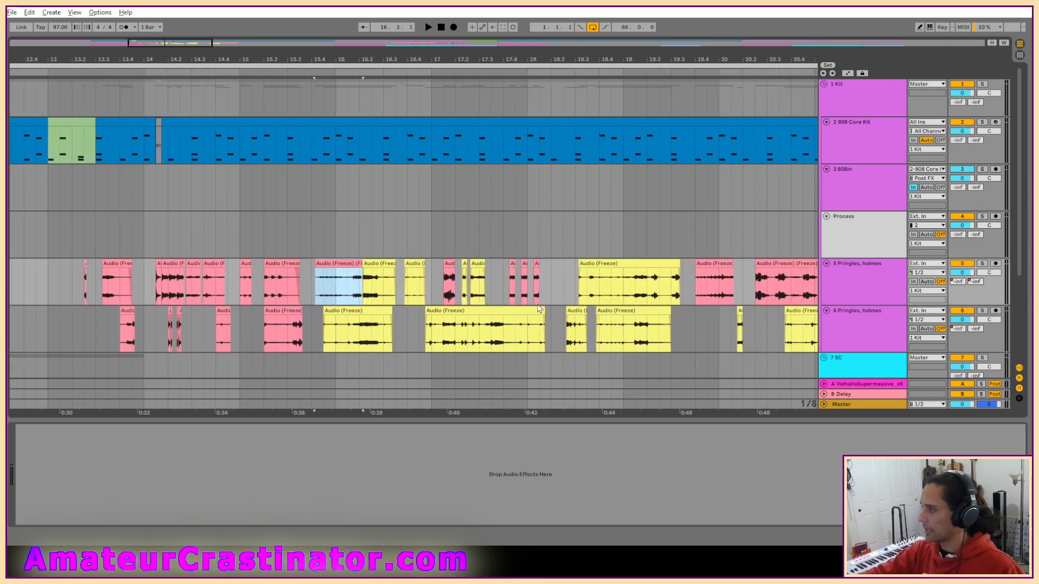
{"action": "scroll", "coordinate": [173, 306], "scroll_direction": "up", "scroll_amount": 3}
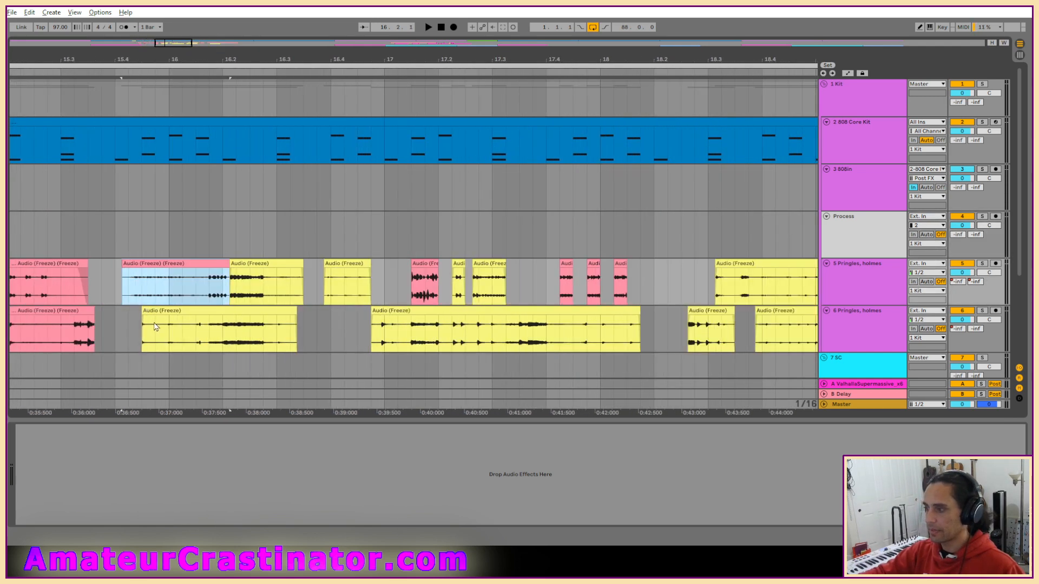
{"action": "left_click", "coordinate": [164, 328]}
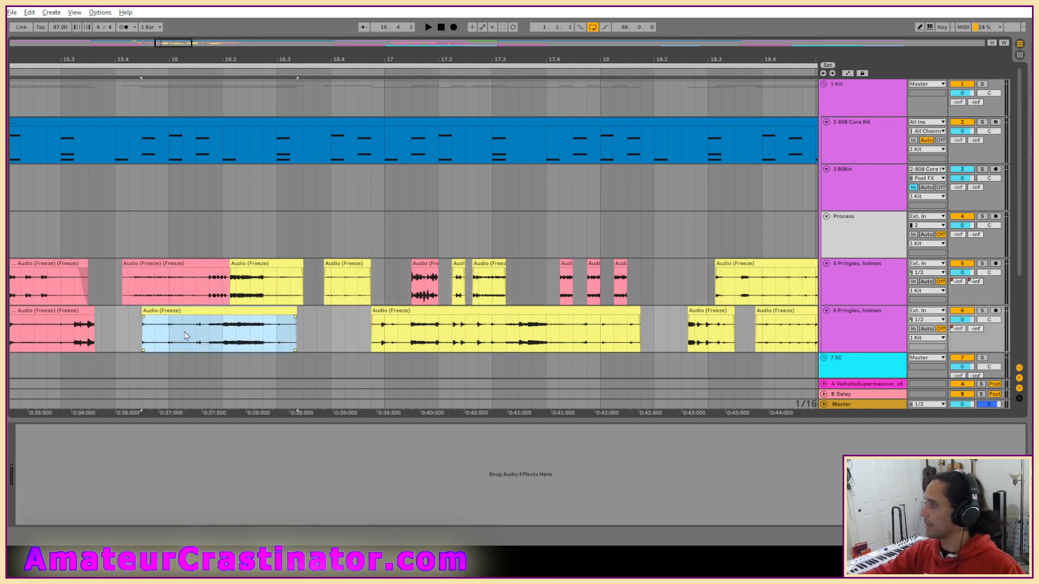
{"action": "scroll", "coordinate": [265, 336], "scroll_direction": "left", "scroll_amount": 3}
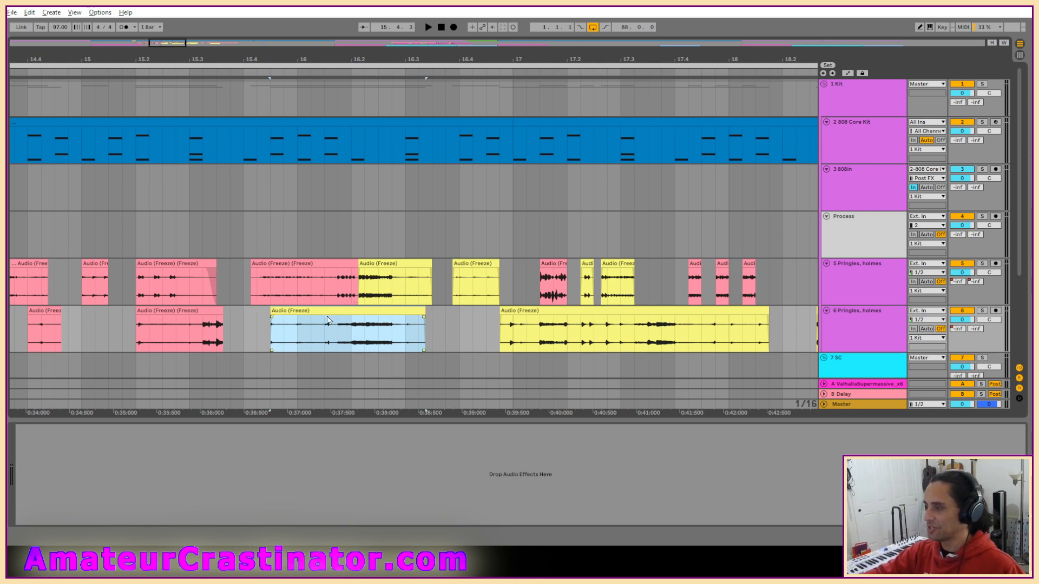
{"action": "left_click_drag", "start_coordinate": [326, 313], "coordinate": [332, 236]}
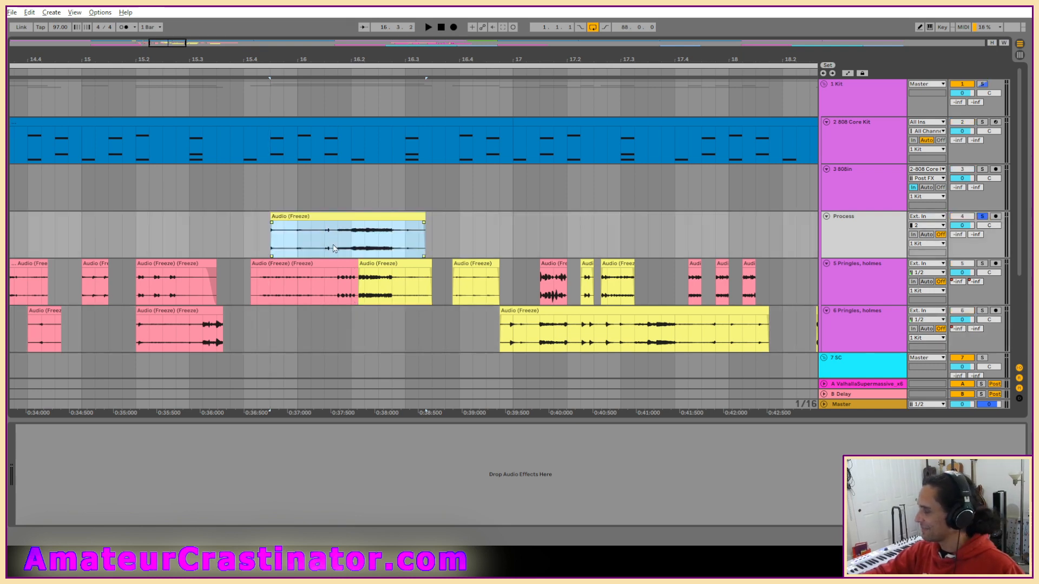
Audition the clip and return its middle section, from just before beat 16.2 to 16.3, to track 6.
{"action": "key", "text": "space"}
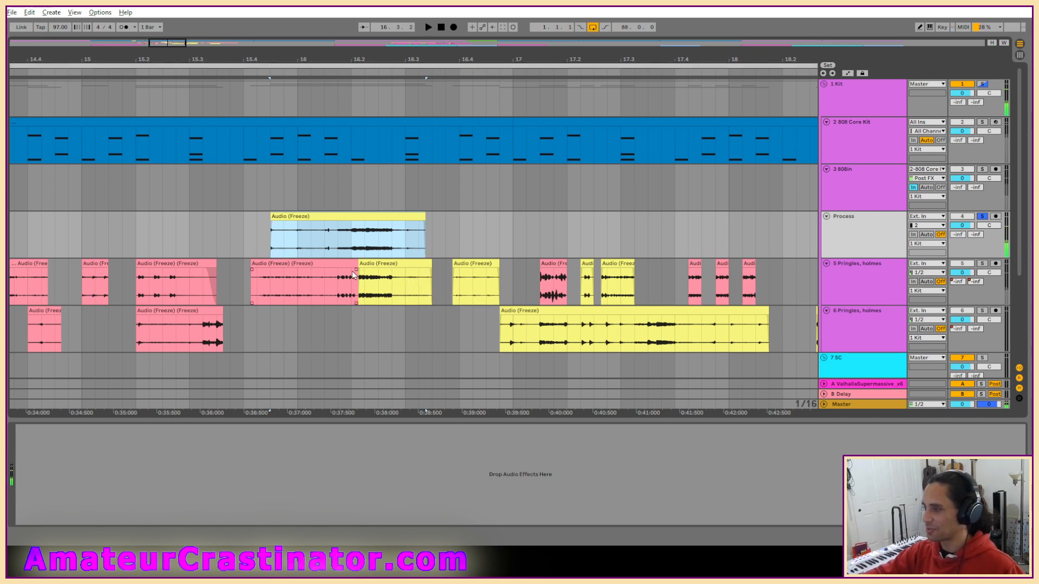
{"action": "left_click_drag", "start_coordinate": [338, 240], "coordinate": [379, 333]}
{"action": "left_click", "coordinate": [312, 218]}
Add an EQ Eight to the Process track and make its first band a low cut for the remaining first section.
{"action": "key", "text": "alt+Tab"}
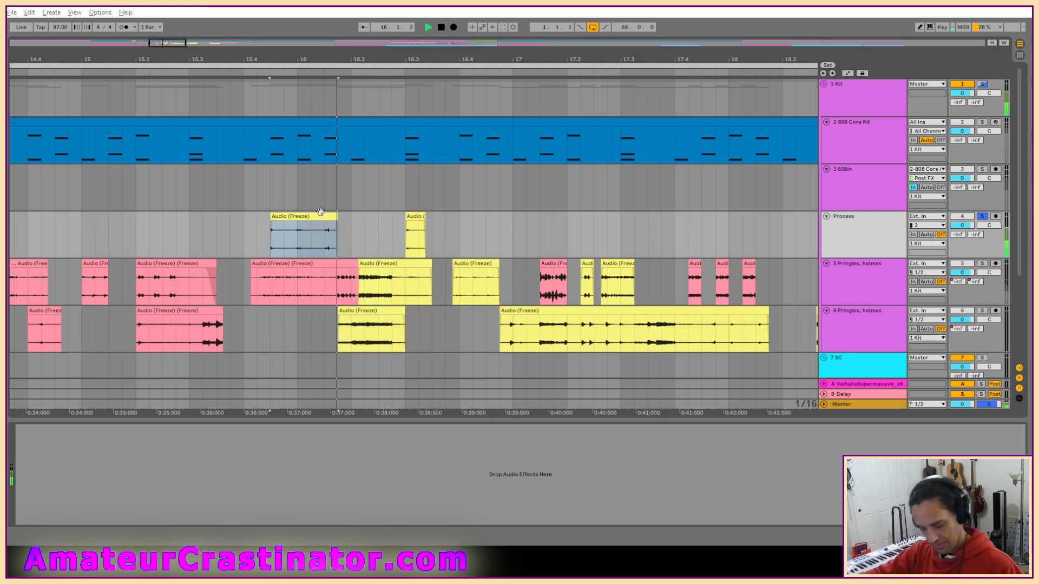
{"action": "key", "text": "space"}
{"action": "key", "text": "space"}
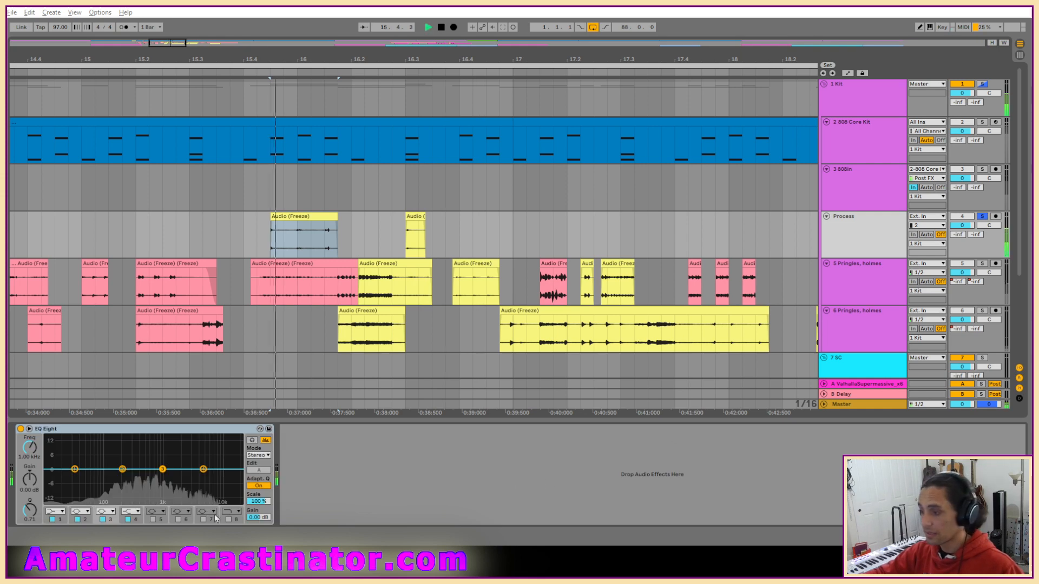
{"action": "left_click", "coordinate": [55, 511]}
{"action": "left_click", "coordinate": [44, 455]}
Adjust the low cut by ear and set EQ band 2 to 240 Hz, -4.24 dB with a Q of about 3.1.
{"action": "left_click_drag", "start_coordinate": [30, 449], "coordinate": [29, 421]}
{"action": "mouse_move", "coordinate": [123, 470]}
{"action": "left_mouse_down"}
{"action": "mouse_move", "coordinate": [142, 481]}
{"action": "mouse_move", "coordinate": [133, 479]}
{"action": "left_mouse_up"}
{"action": "key", "text": "space"}
{"action": "key", "text": "space"}
{"action": "key", "text": "space"}
{"action": "key", "text": "space"}
{"action": "left_click_drag", "start_coordinate": [30, 510], "coordinate": [30, 452]}
{"action": "key", "text": "space"}
{"action": "key", "text": "space"}
{"action": "key", "text": "space"}
{"action": "key", "text": "space"}
{"action": "key", "text": "space"}
{"action": "key", "text": "space"}
{"action": "key", "text": "space"}
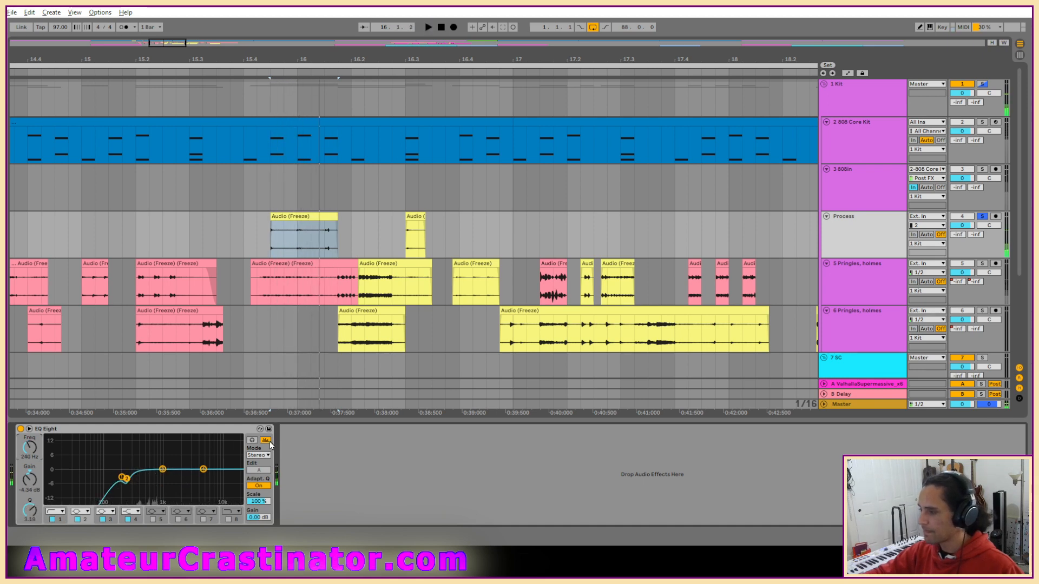
Switch the Process track's EQ Eight to M/S mode and low-cut the side signal at 724 Hz with band 1.
{"action": "left_click", "coordinate": [258, 456]}
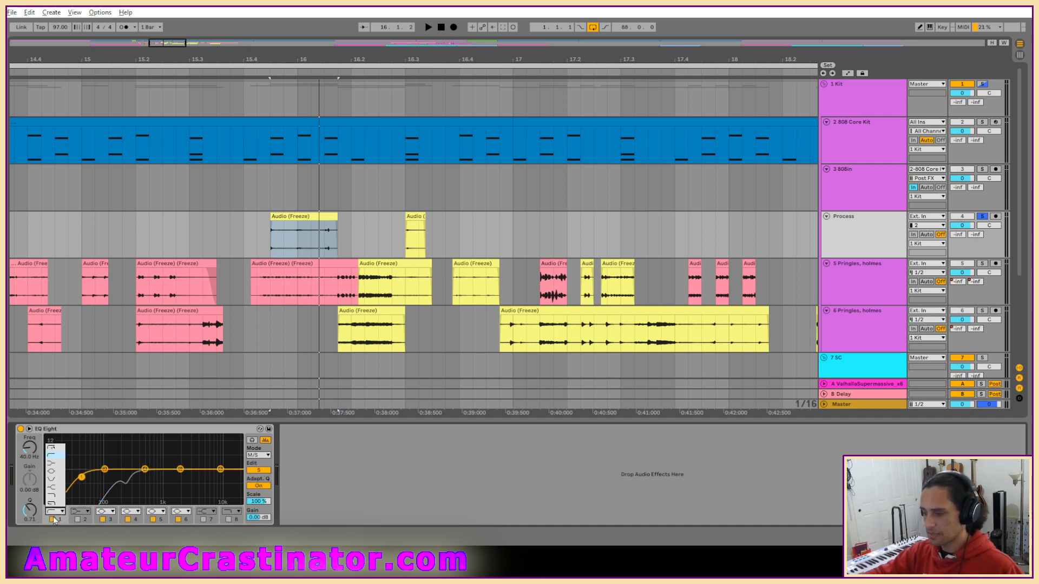
{"action": "left_click_drag", "start_coordinate": [33, 457], "coordinate": [33, 443]}
{"action": "key", "text": "space"}
Dip a side-signal bell band at about 1.16 kHz by 10 dB and narrow it by raising its Q.
{"action": "key", "text": "space"}
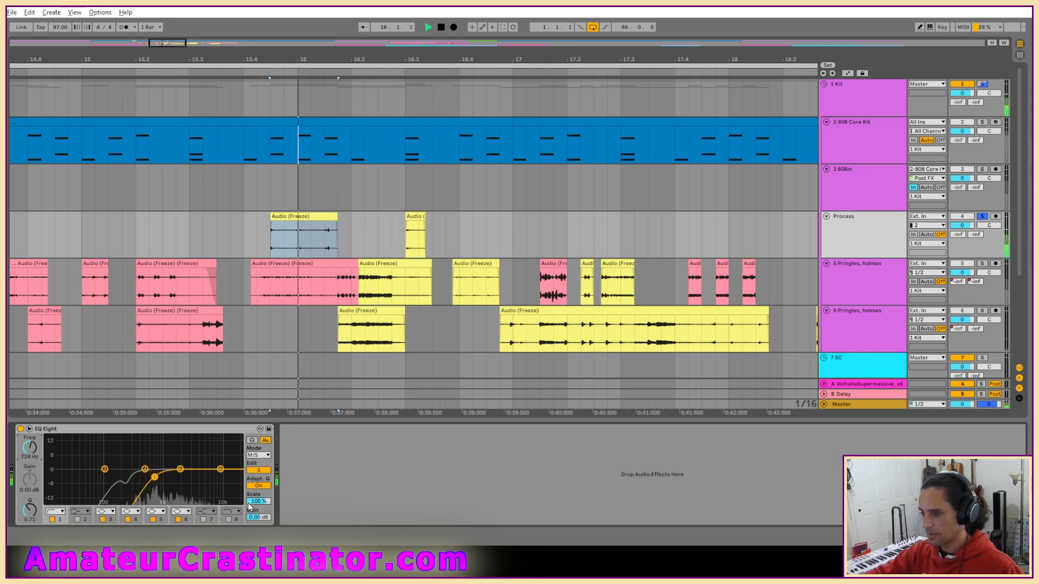
{"action": "left_click_drag", "start_coordinate": [180, 469], "coordinate": [167, 491]}
{"action": "key", "text": "space"}
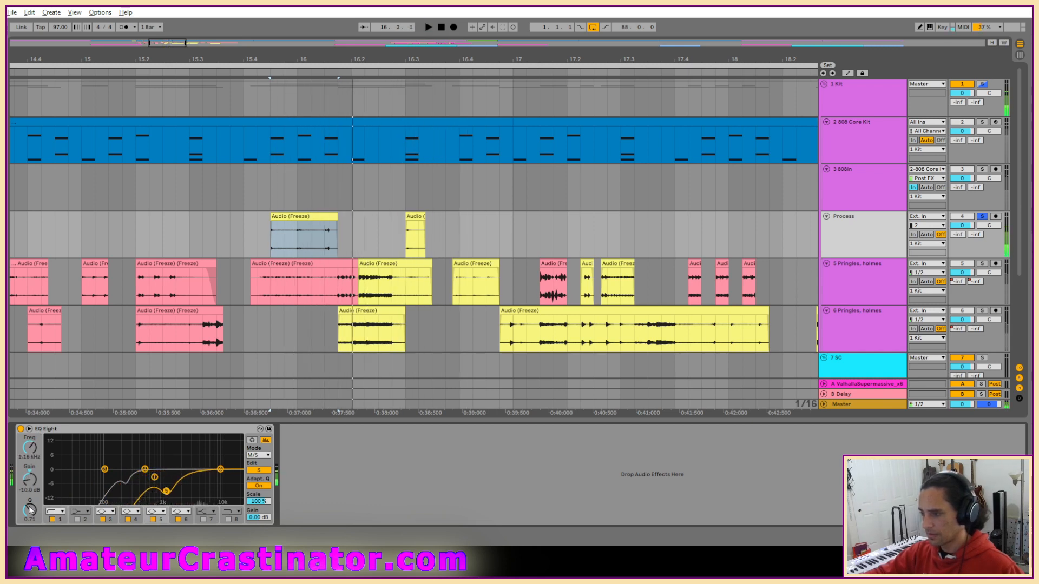
{"action": "key", "text": "space"}
{"action": "left_click_drag", "start_coordinate": [30, 510], "coordinate": [30, 491]}
{"action": "key", "text": "space"}
Freeze and flatten the Process track to print the EQ into its clips.
{"action": "right_click", "coordinate": [872, 238]}
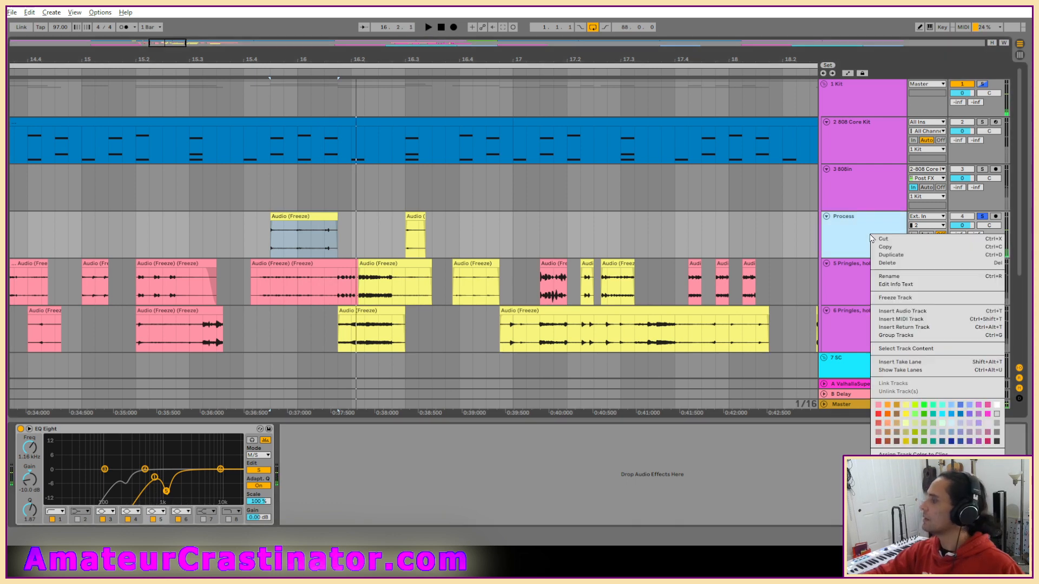
{"action": "left_click", "coordinate": [894, 303]}
{"action": "right_click", "coordinate": [870, 231]}
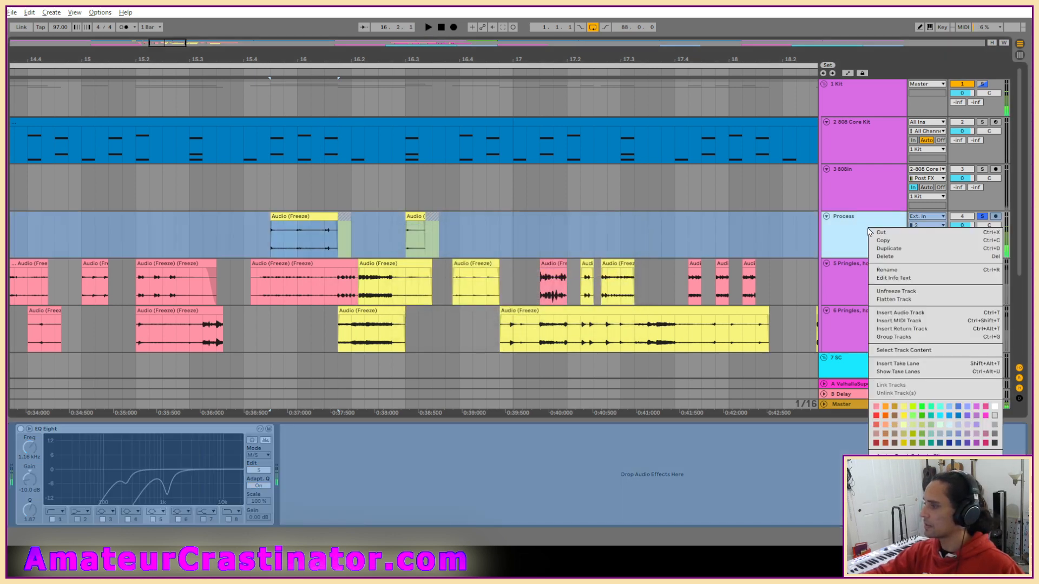
{"action": "left_click", "coordinate": [895, 299]}
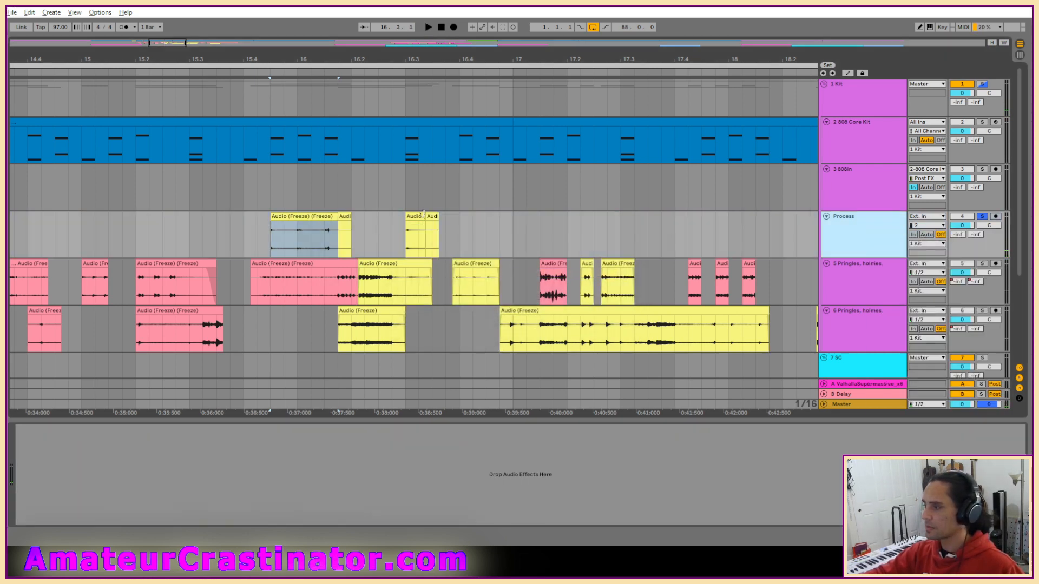
Recolor the flattened vocal clips on the Process track pink and delete the leftover tail after the first clip.
{"action": "right_click", "coordinate": [423, 214]}
{"action": "left_click", "coordinate": [427, 385]}
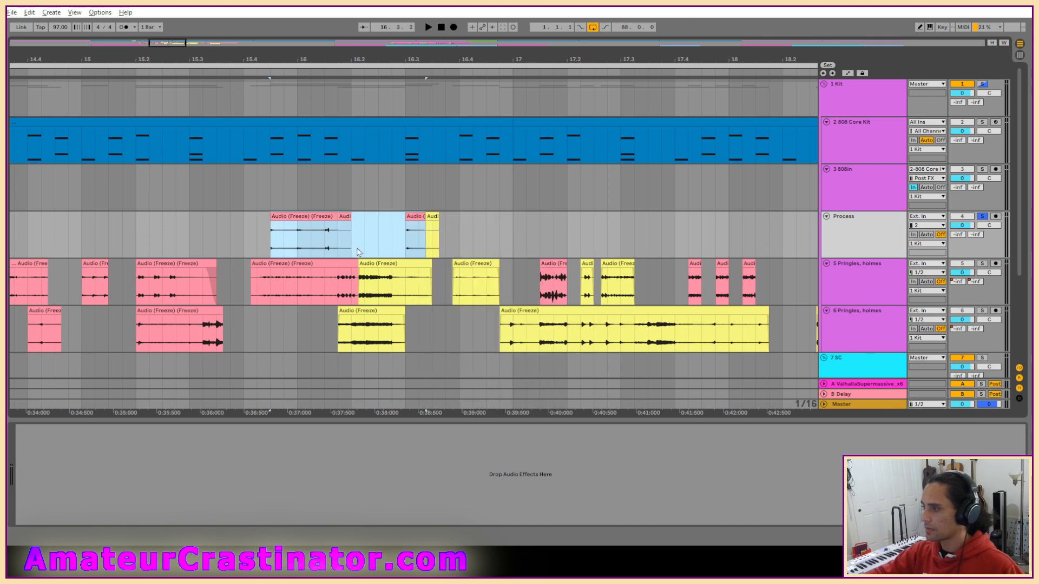
{"action": "left_click", "coordinate": [345, 215]}
{"action": "left_click", "coordinate": [332, 216]}
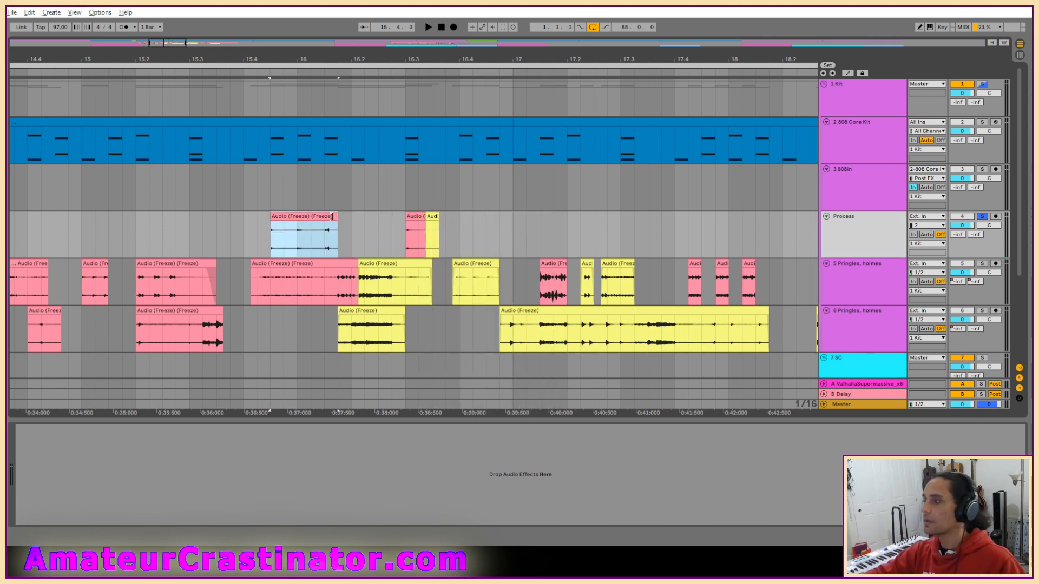
Move the two pink clips from the Process track to track 6 and delete the remaining yellow tail.
{"action": "left_click", "coordinate": [414, 226], "text": "shift"}
{"action": "left_click_drag", "start_coordinate": [414, 225], "coordinate": [415, 330]}
{"action": "left_click_drag", "start_coordinate": [414, 239], "coordinate": [482, 235]}
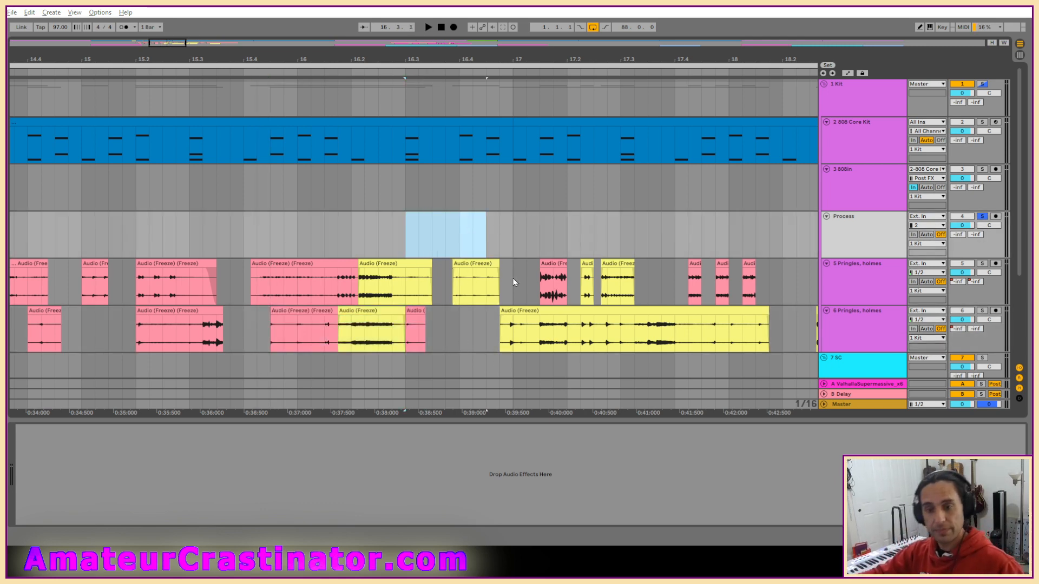
{"action": "left_click", "coordinate": [488, 239]}
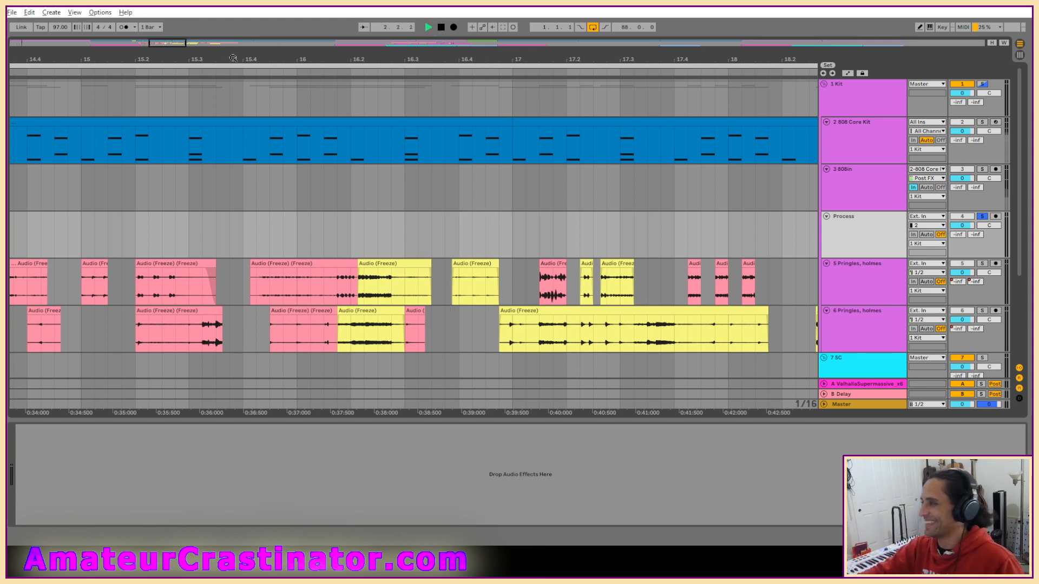
Show the whole arrangement and take the Process track out of solo.
{"action": "double_click", "coordinate": [166, 40]}
{"action": "key", "text": "space"}
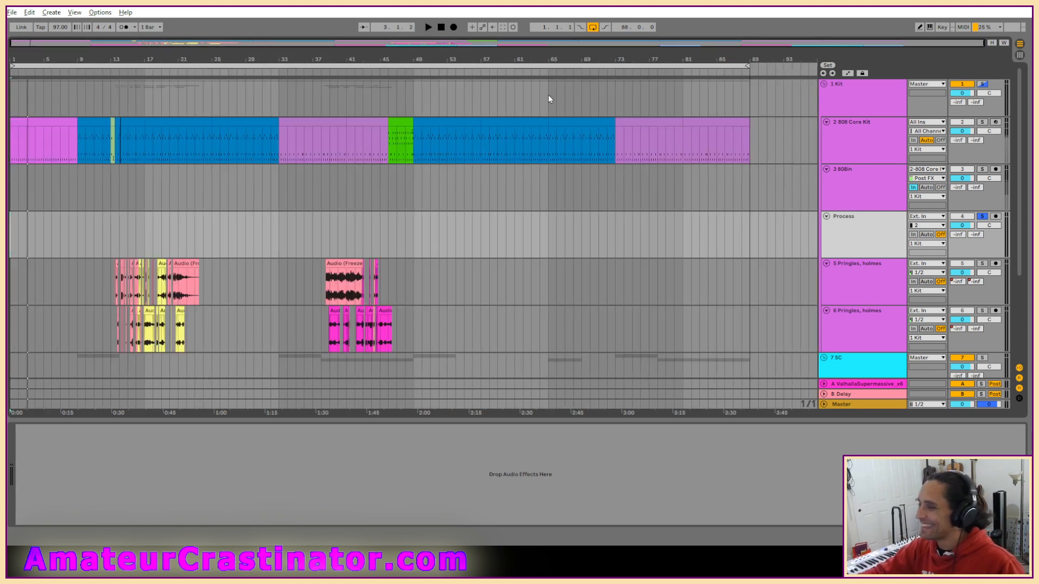
{"action": "key", "text": "s"}
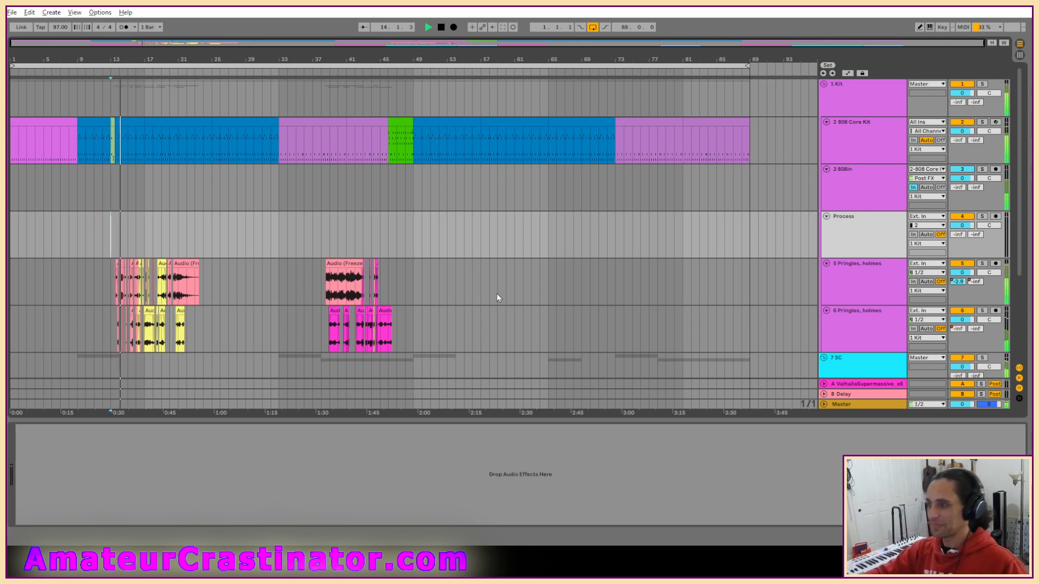
Play the arrangement from about bar 13 and review the cleaned vocal clips on tracks 5 and 6 in context.
{"action": "scroll", "coordinate": [495, 297], "scroll_direction": "down", "scroll_amount": 5}
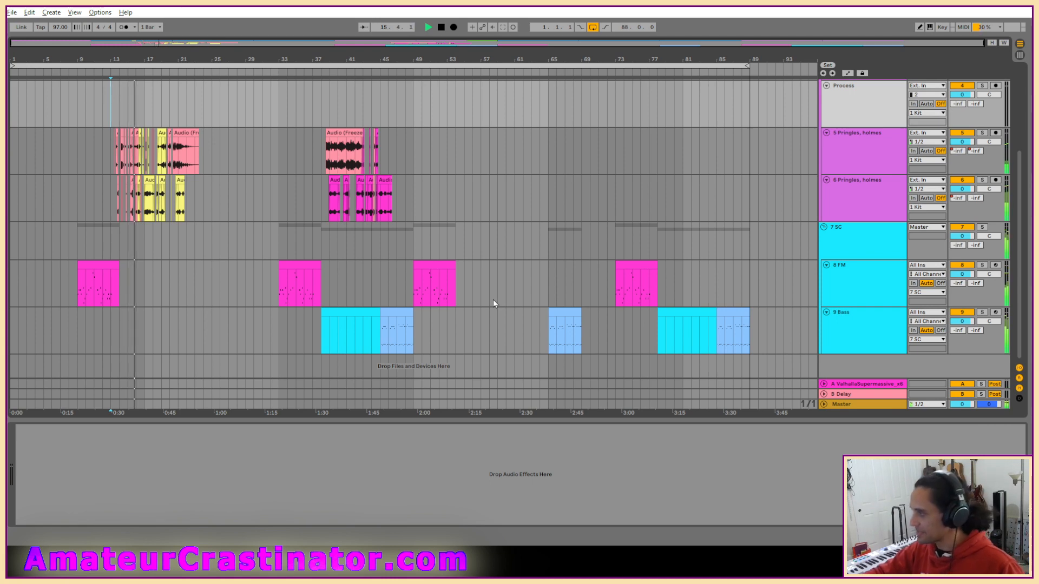
{"action": "scroll", "coordinate": [133, 163], "scroll_direction": "up", "scroll_amount": 5}
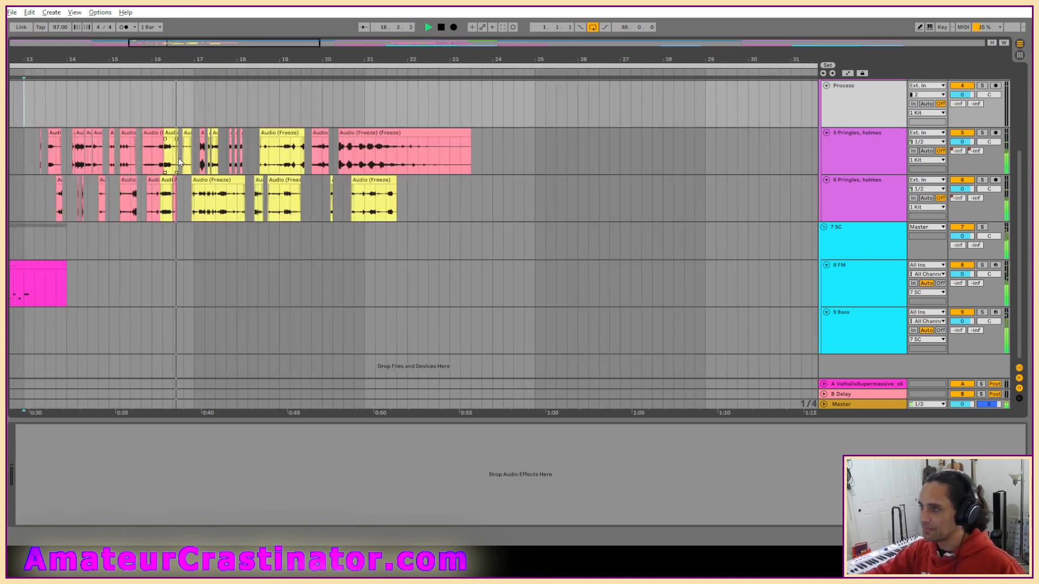
{"action": "scroll", "coordinate": [391, 196], "scroll_direction": "down", "scroll_amount": 5}
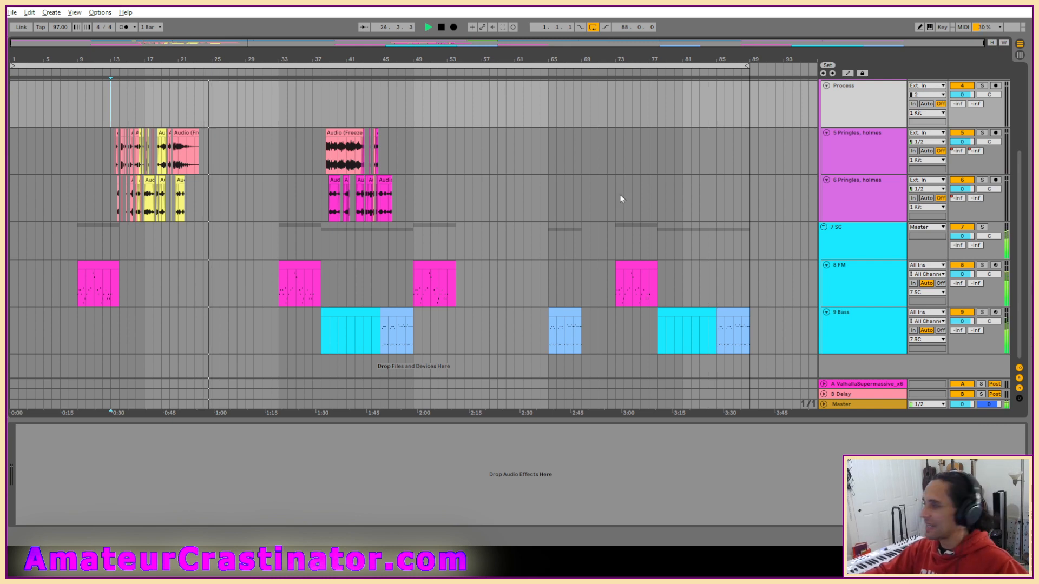
{"action": "scroll", "coordinate": [620, 199], "scroll_direction": "up", "scroll_amount": 5}
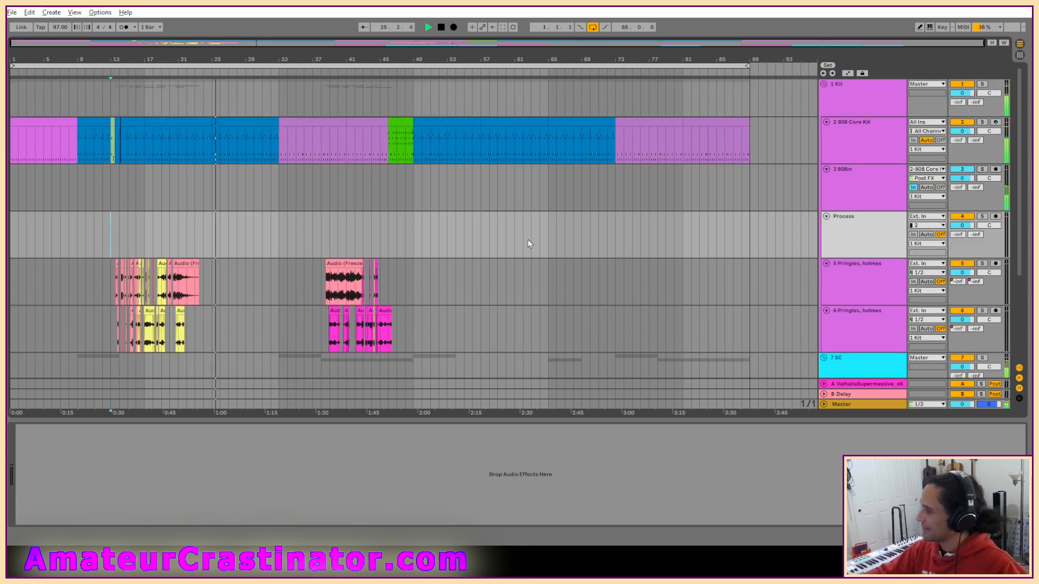
{"action": "scroll", "coordinate": [528, 239], "scroll_direction": "down", "scroll_amount": 5}
{"action": "scroll", "coordinate": [547, 239], "scroll_direction": "down", "scroll_amount": 1}
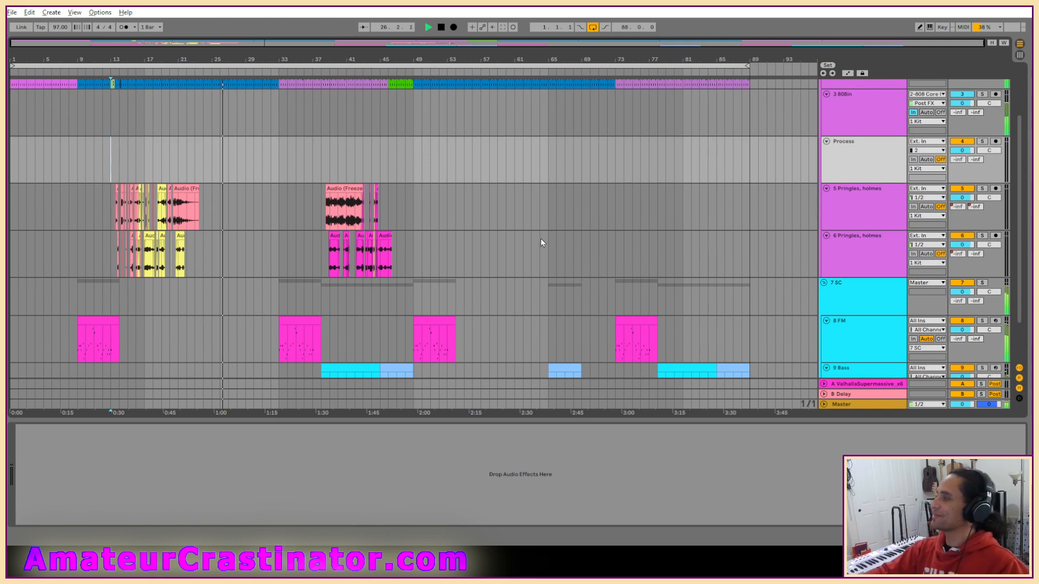
{"action": "scroll", "coordinate": [588, 247], "scroll_direction": "up", "scroll_amount": 5}
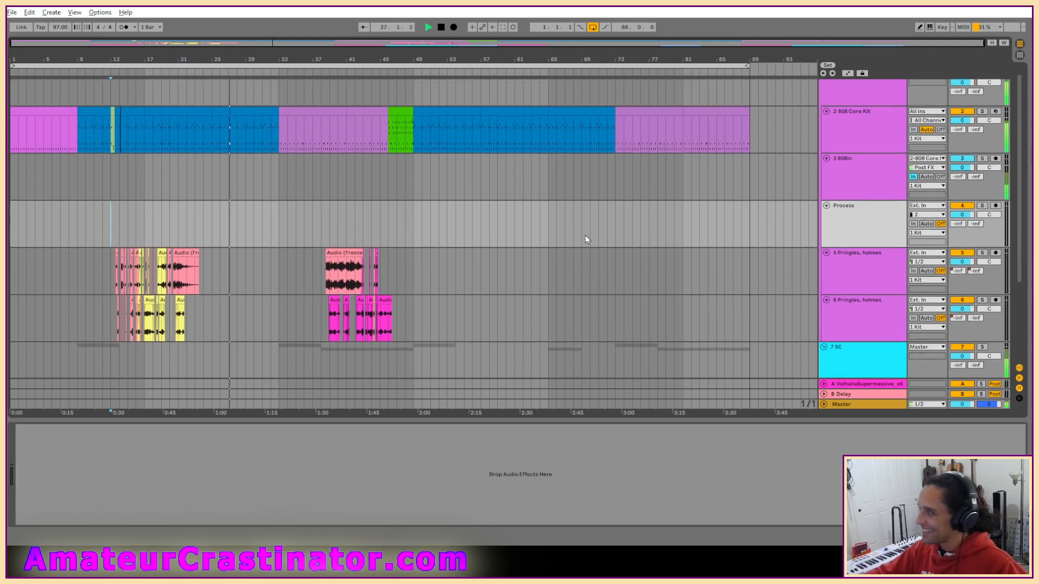
{"action": "scroll", "coordinate": [585, 235], "scroll_direction": "down", "scroll_amount": 6}
Inspect the devices of the 808in and FM tracks while listening on to about bar 50.
{"action": "left_click", "coordinate": [843, 111]}
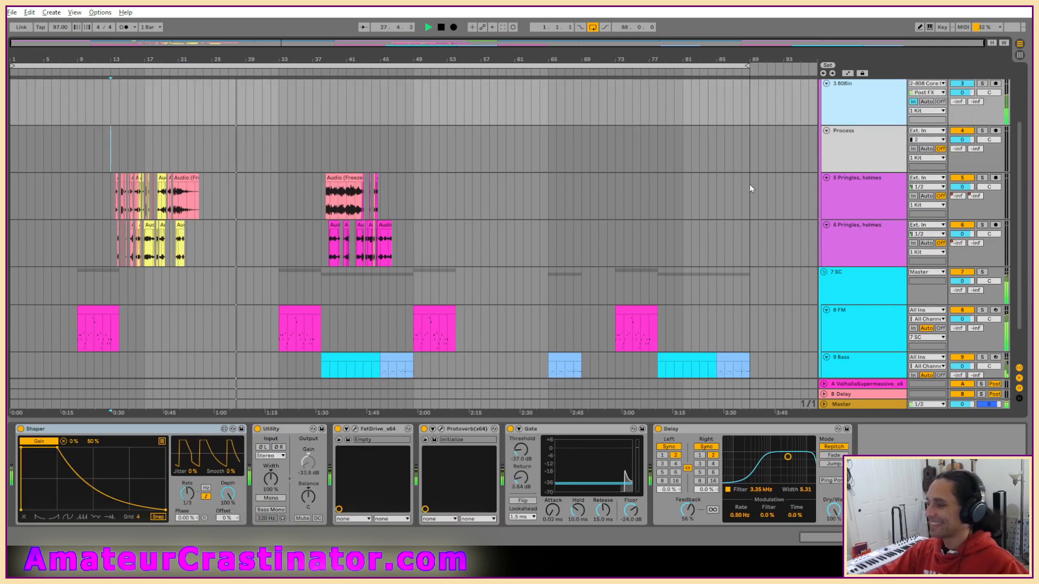
{"action": "scroll", "coordinate": [774, 183], "scroll_direction": "up", "scroll_amount": 4}
{"action": "scroll", "coordinate": [547, 188], "scroll_direction": "down", "scroll_amount": 7}
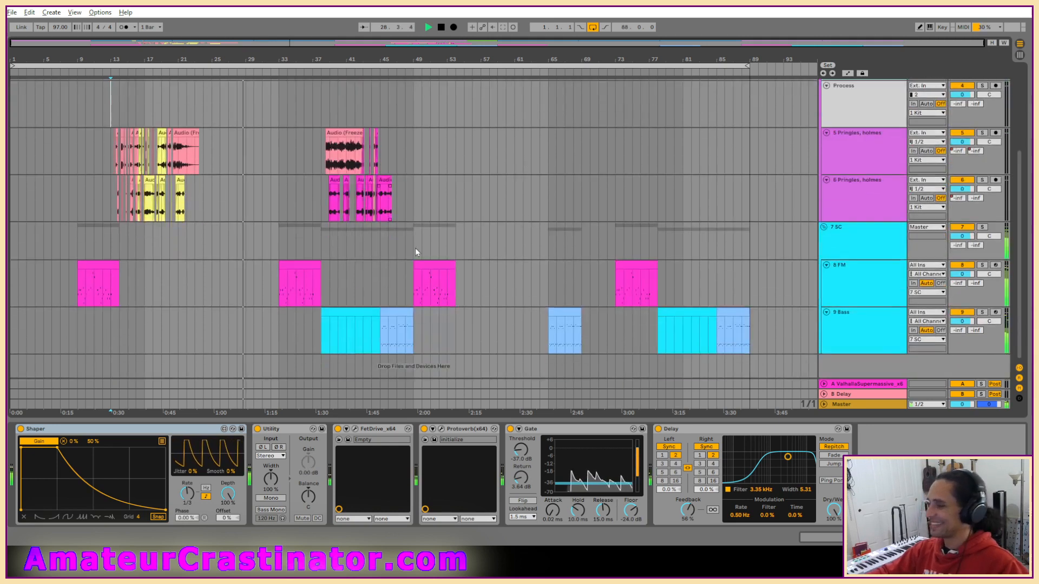
{"action": "left_click", "coordinate": [304, 268]}
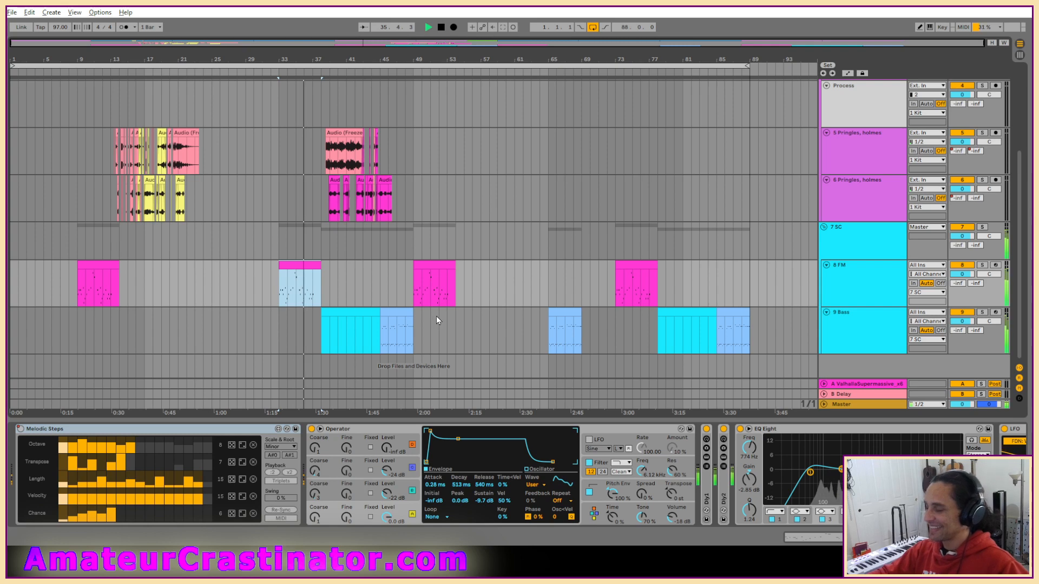
{"action": "scroll", "coordinate": [436, 316], "scroll_direction": "up", "scroll_amount": 4}
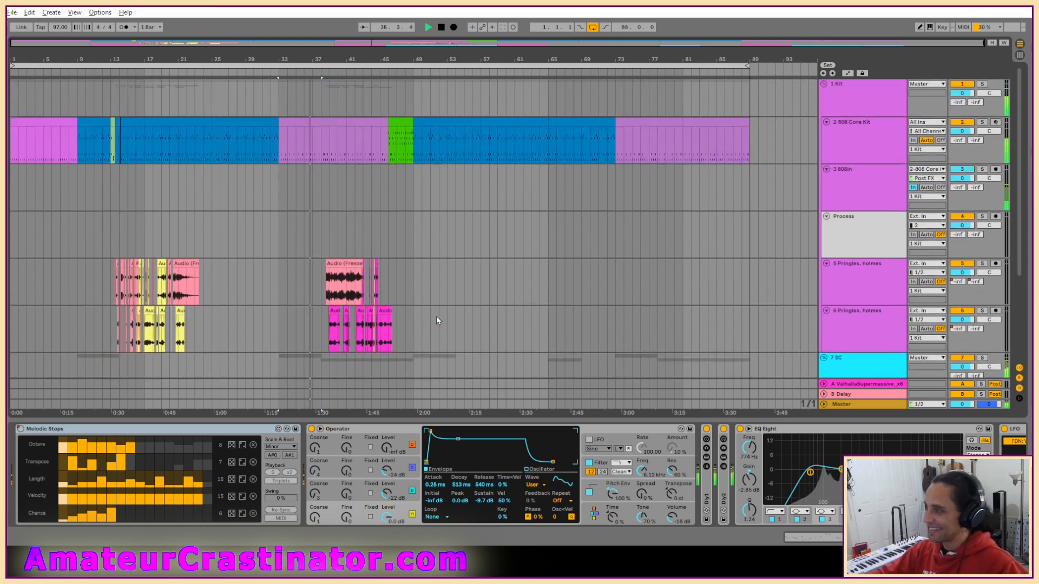
{"action": "scroll", "coordinate": [437, 315], "scroll_direction": "down", "scroll_amount": 4}
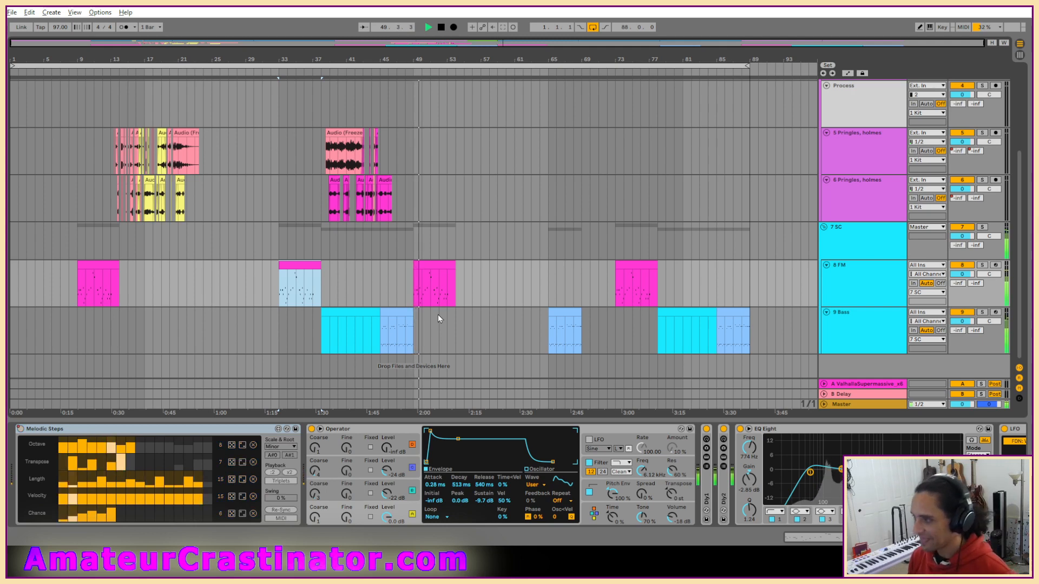
{"action": "key", "text": "space"}
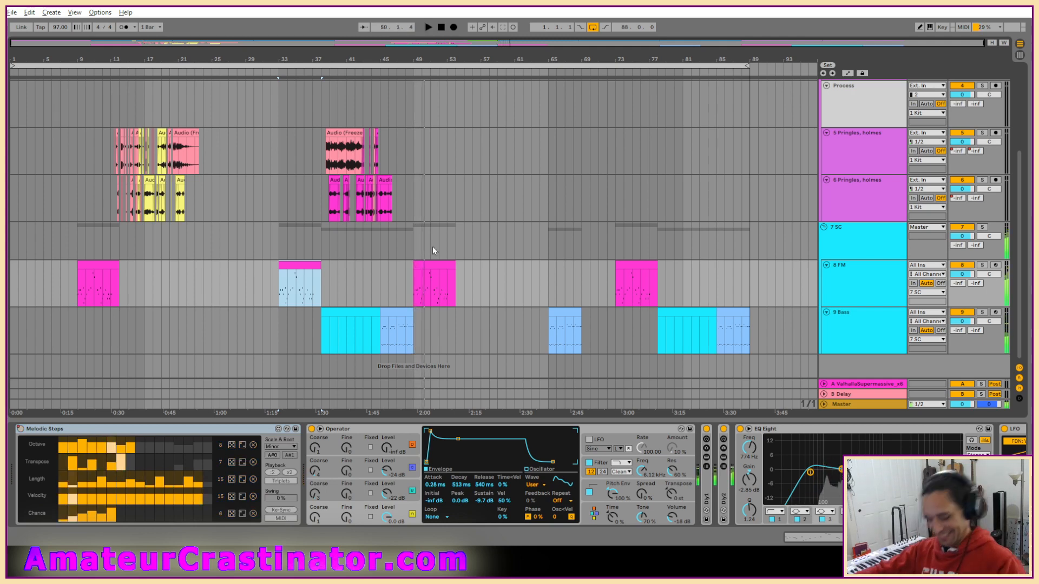
Open the next Live Set from its project folder in Live Recordings.
{"action": "left_click", "coordinate": [12, 12]}
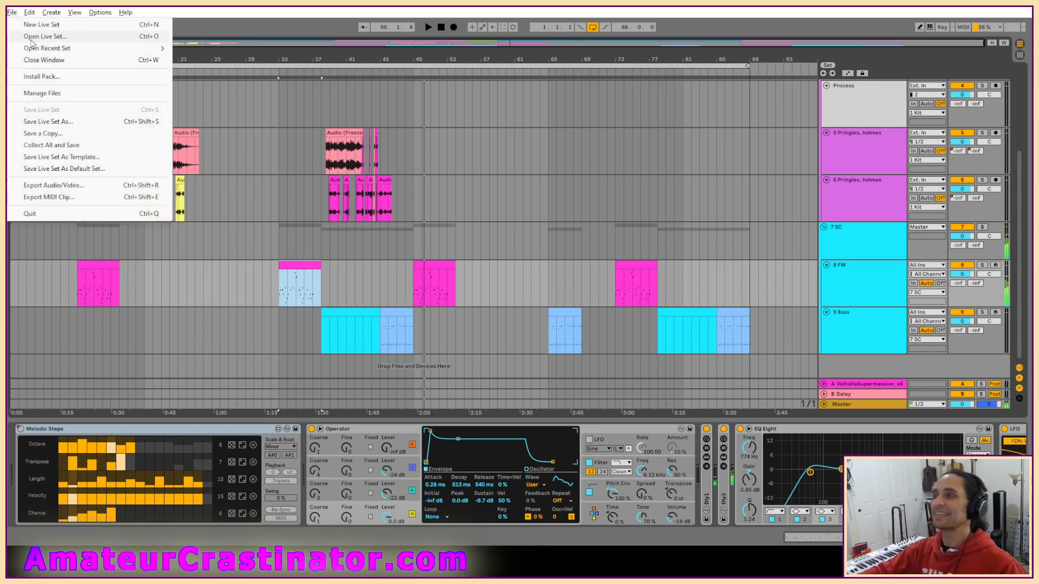
{"action": "left_click", "coordinate": [33, 25]}
{"action": "scroll", "coordinate": [259, 211], "scroll_direction": "down", "scroll_amount": 6}
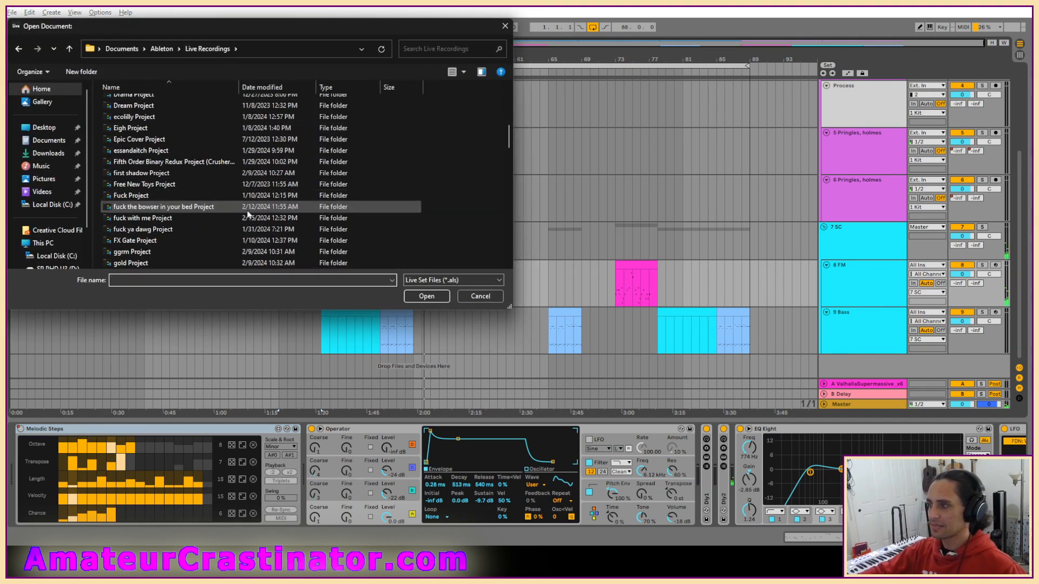
{"action": "scroll", "coordinate": [246, 218], "scroll_direction": "up", "scroll_amount": 3}
{"action": "double_click", "coordinate": [141, 171]}
{"action": "double_click", "coordinate": [128, 130]}
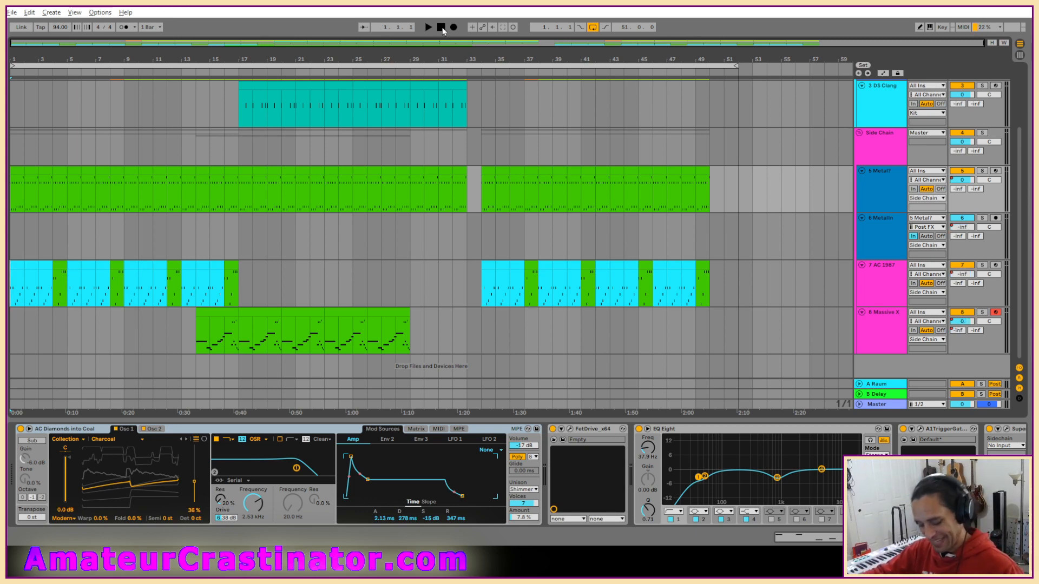
Play the set, fit the arrangement to the view's width and briefly solo the Massive X track.
{"action": "key", "text": "space"}
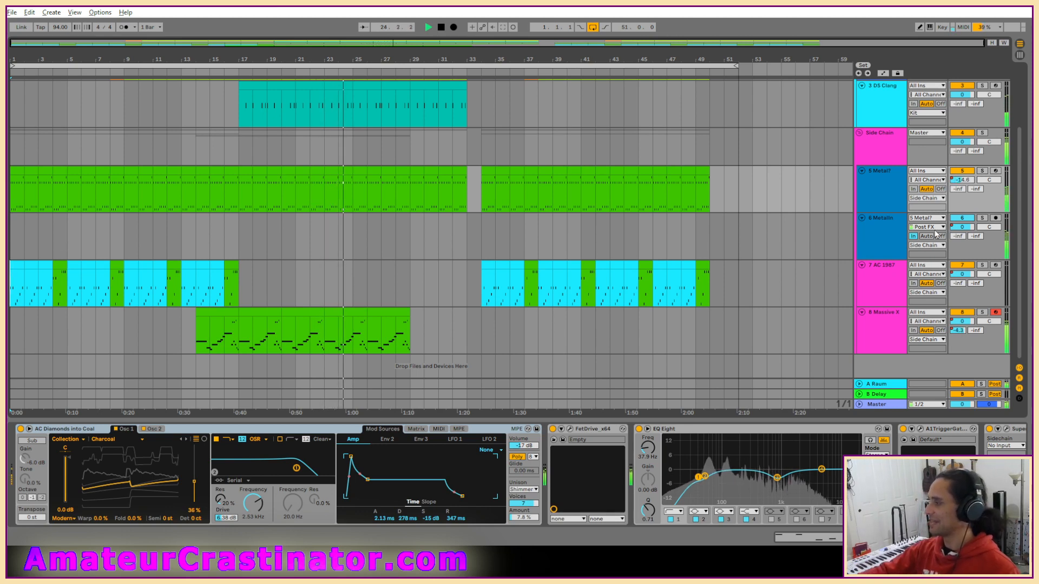
{"action": "left_click", "coordinate": [882, 339]}
{"action": "key", "text": "s"}
{"action": "key", "text": "w"}
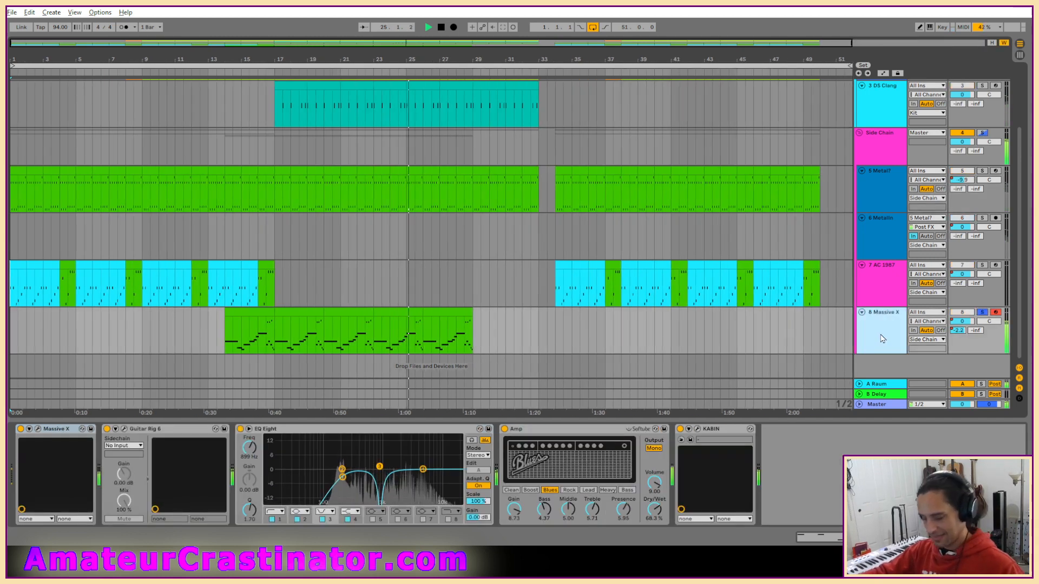
{"action": "key", "text": "s"}
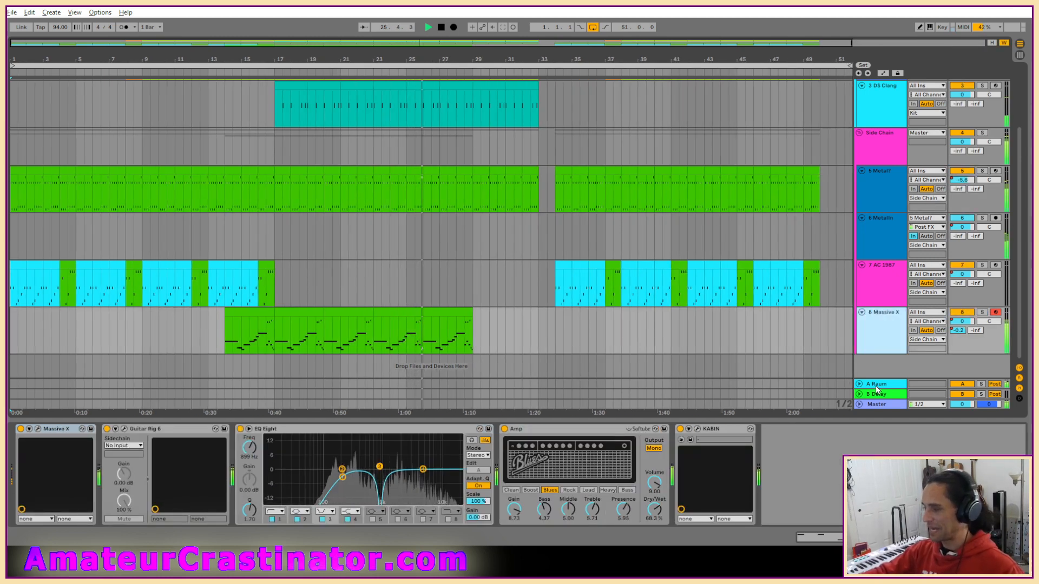
Move the Amp and KABIN devices ahead of EQ Eight in the Massive X track's chain.
{"action": "left_click", "coordinate": [575, 430], "text": "shift"}
{"action": "left_click", "coordinate": [573, 431]}
{"action": "left_click", "coordinate": [716, 430], "text": "shift"}
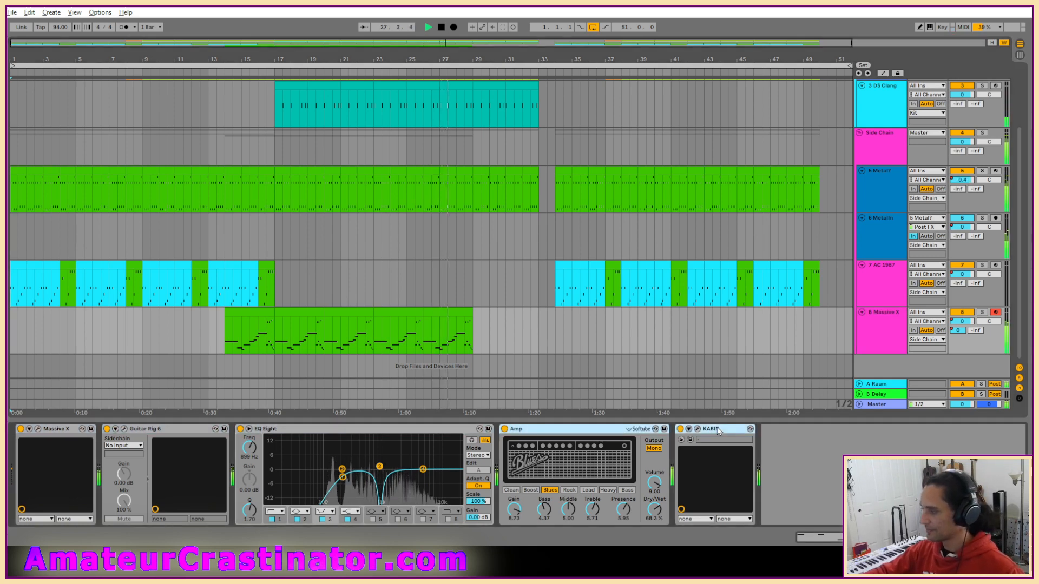
{"action": "left_click_drag", "start_coordinate": [554, 431], "coordinate": [254, 450]}
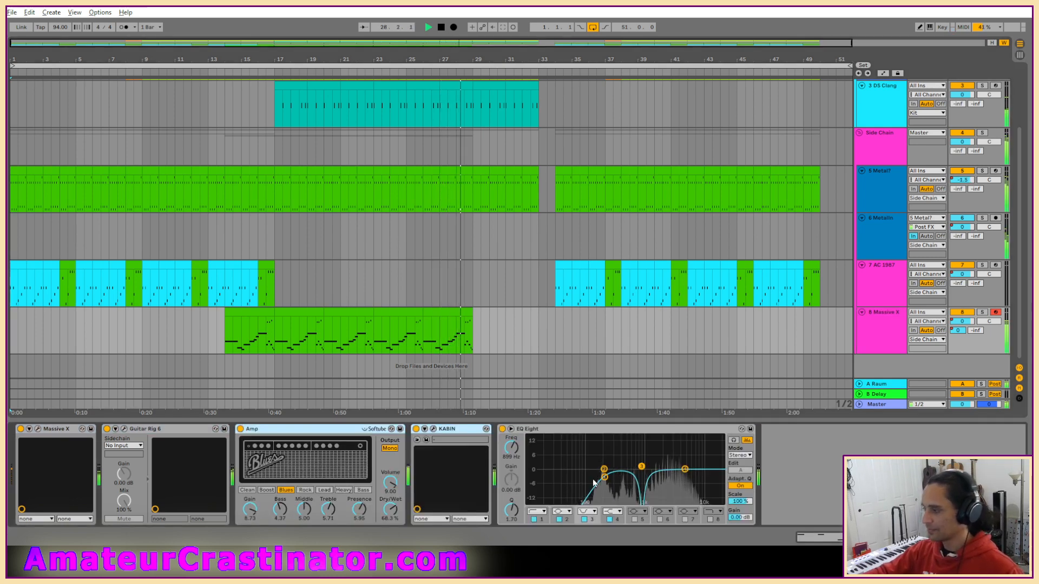
Try a cut on EQ Eight's high band, undo it, and lower the Amp's Treble to 3.65 instead.
{"action": "left_click_drag", "start_coordinate": [685, 470], "coordinate": [670, 479]}
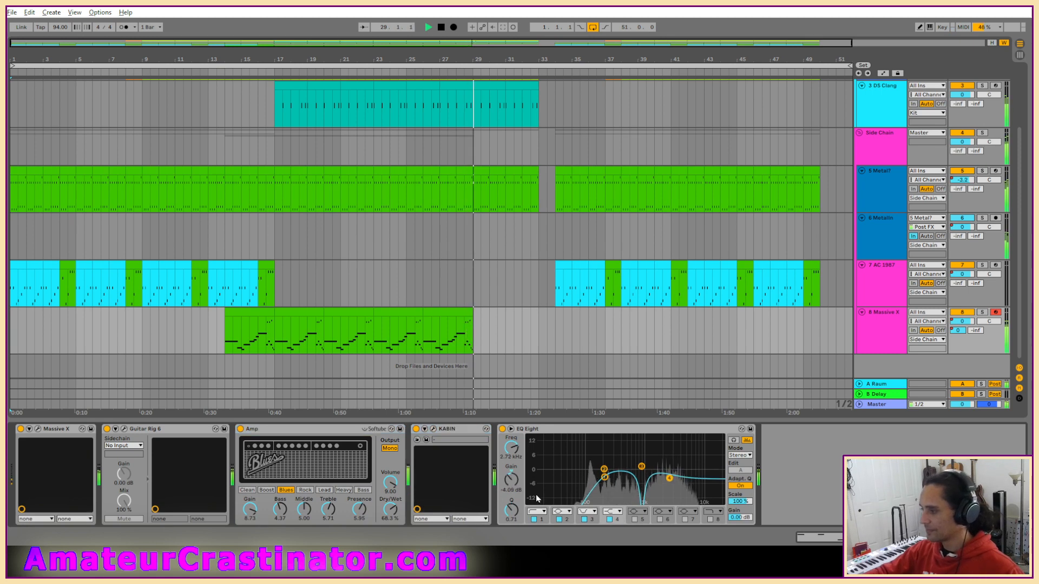
{"action": "key", "text": "ctrl+z"}
{"action": "left_click_drag", "start_coordinate": [329, 510], "coordinate": [329, 531]}
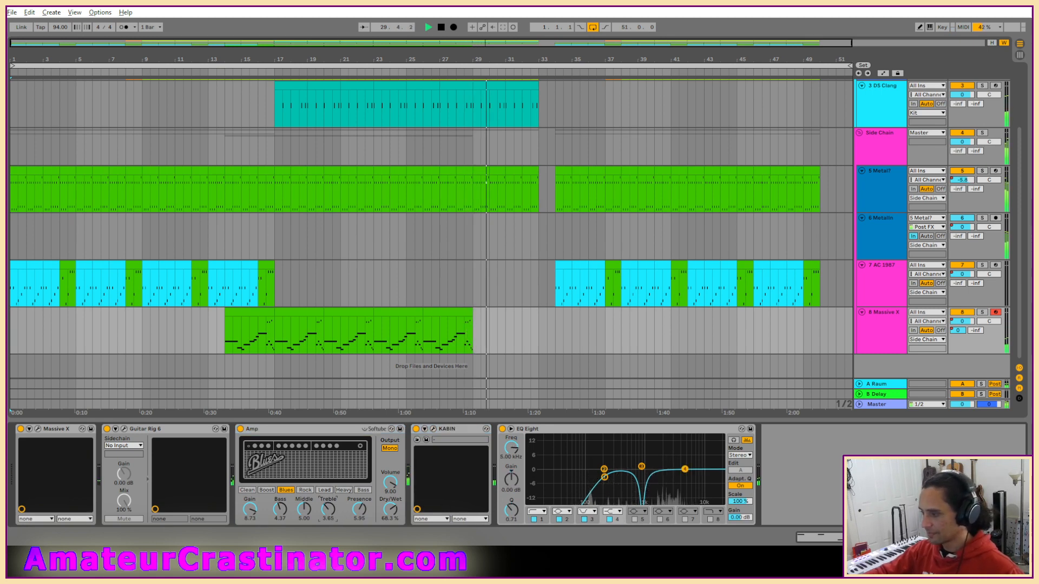
{"action": "key", "text": "space"}
{"action": "key", "text": "space"}
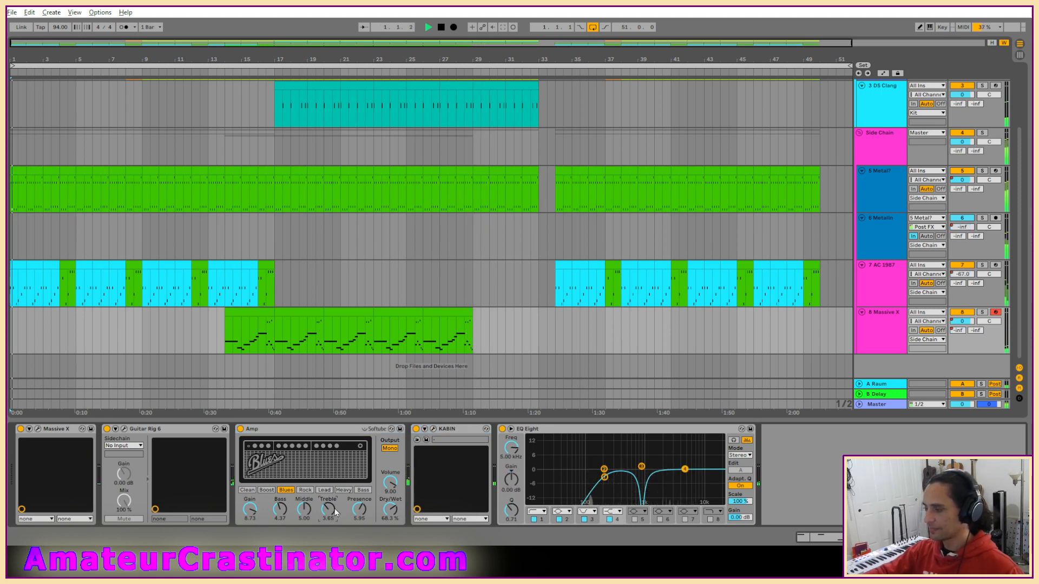
Select the second Massive X clip at bar 17 and play the arrangement from there.
{"action": "left_click", "coordinate": [309, 313]}
{"action": "key", "text": "space"}
{"action": "key", "text": "space"}
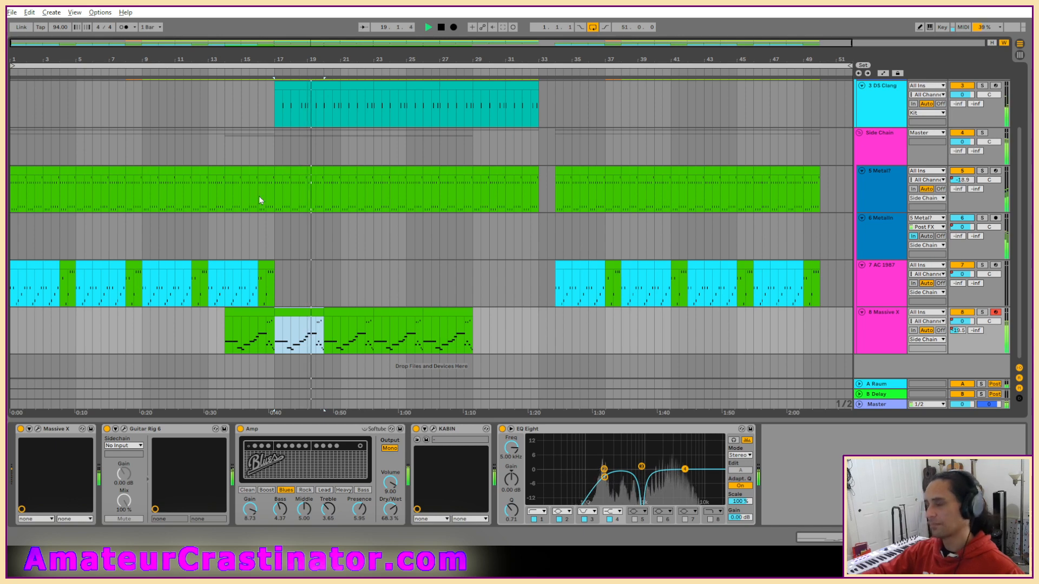
Open the Live Set from the domo Project folder in Live Recordings and start its playback.
{"action": "left_click", "coordinate": [27, 13]}
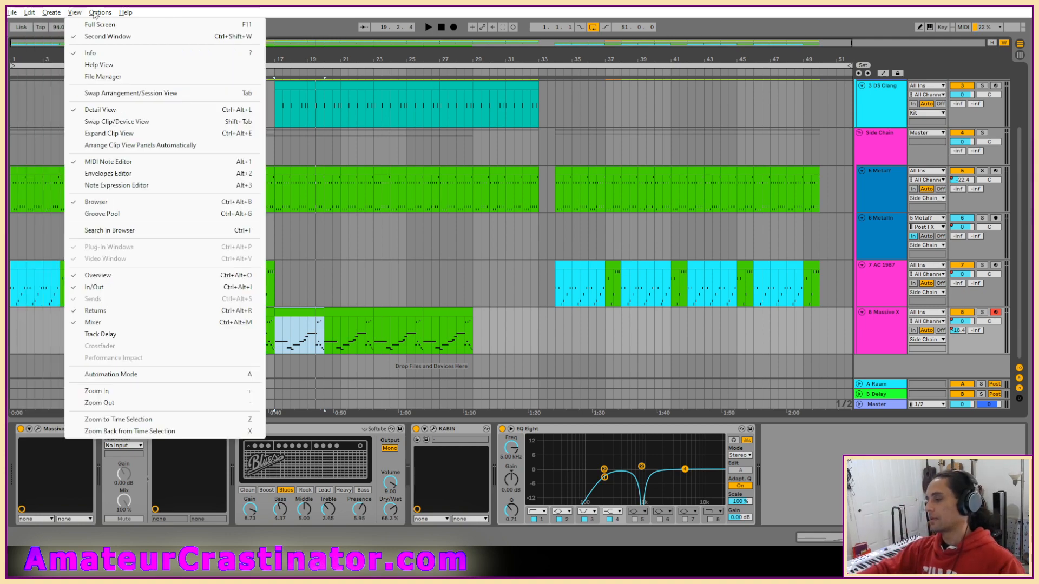
{"action": "mouse_move", "coordinate": [12, 12]}
{"action": "left_click", "coordinate": [38, 36]}
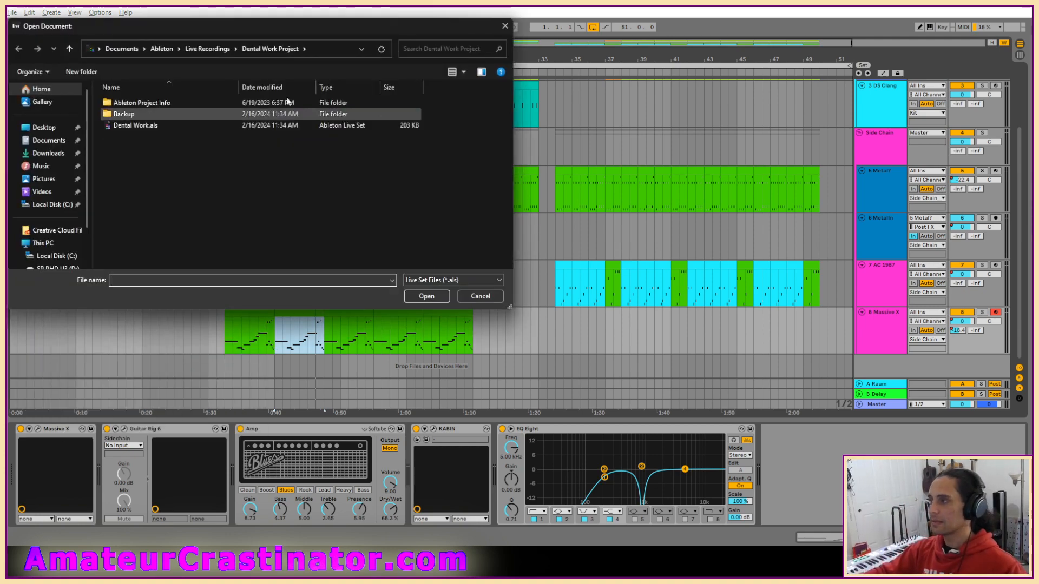
{"action": "left_click", "coordinate": [207, 49]}
{"action": "scroll", "coordinate": [207, 218], "scroll_direction": "down", "scroll_amount": 3}
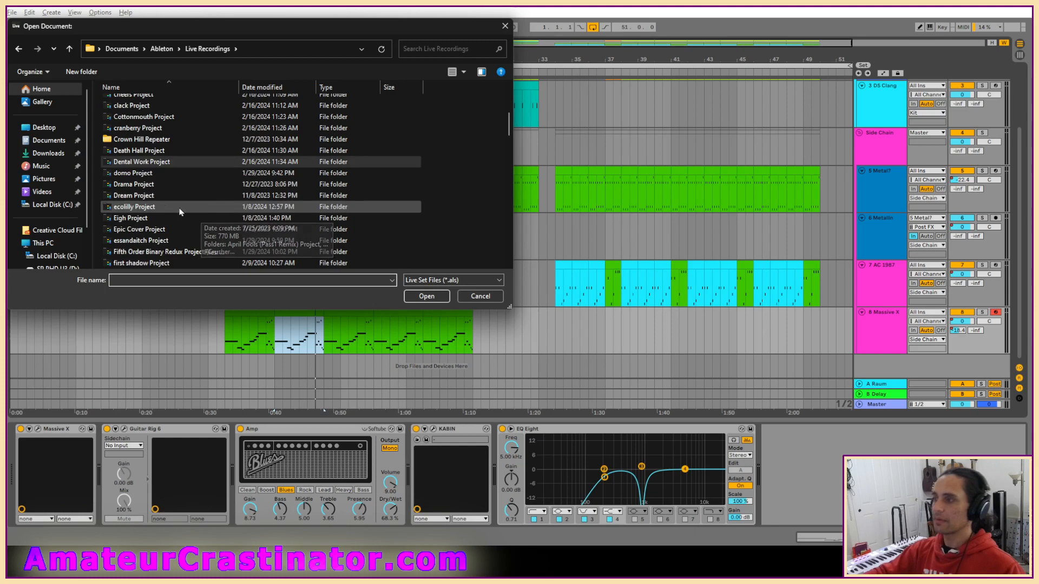
{"action": "double_click", "coordinate": [136, 170]}
{"action": "double_click", "coordinate": [128, 136]}
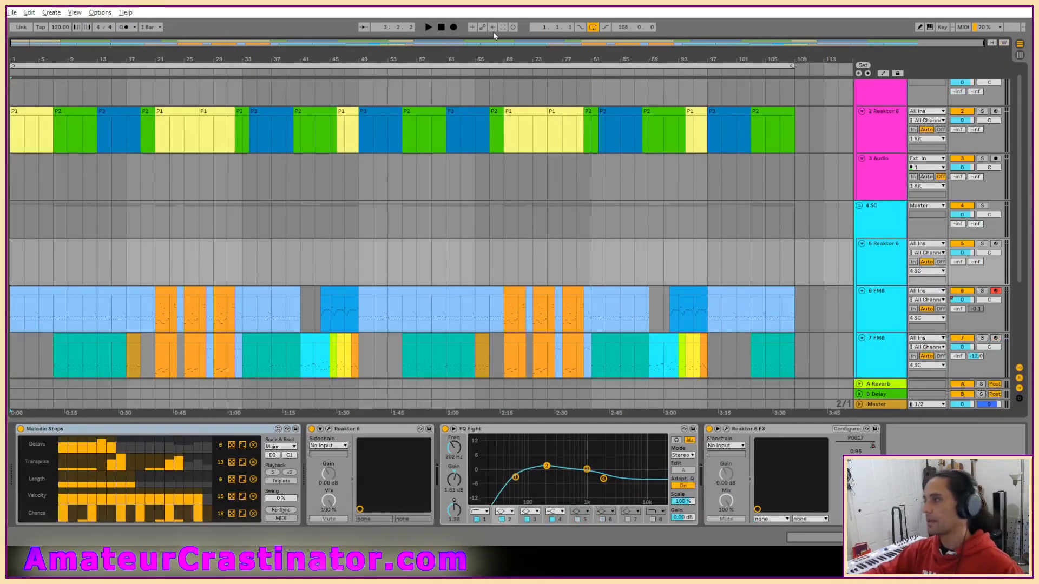
{"action": "key", "text": "space"}
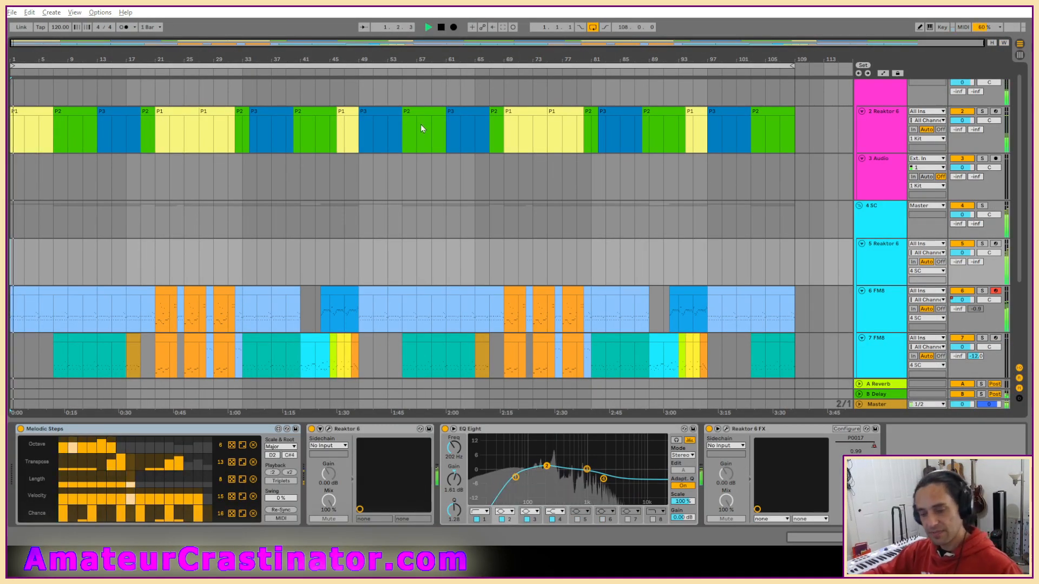
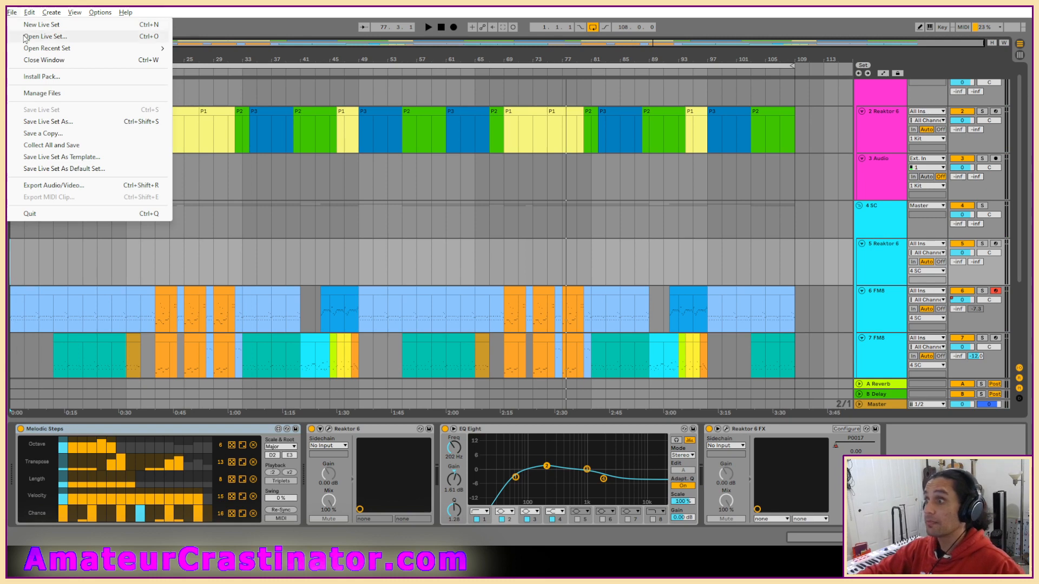
Open the Drama.als Live Set from the Drama Project folder in Live Recordings.
{"action": "left_click", "coordinate": [22, 37]}
{"action": "left_click", "coordinate": [194, 49]}
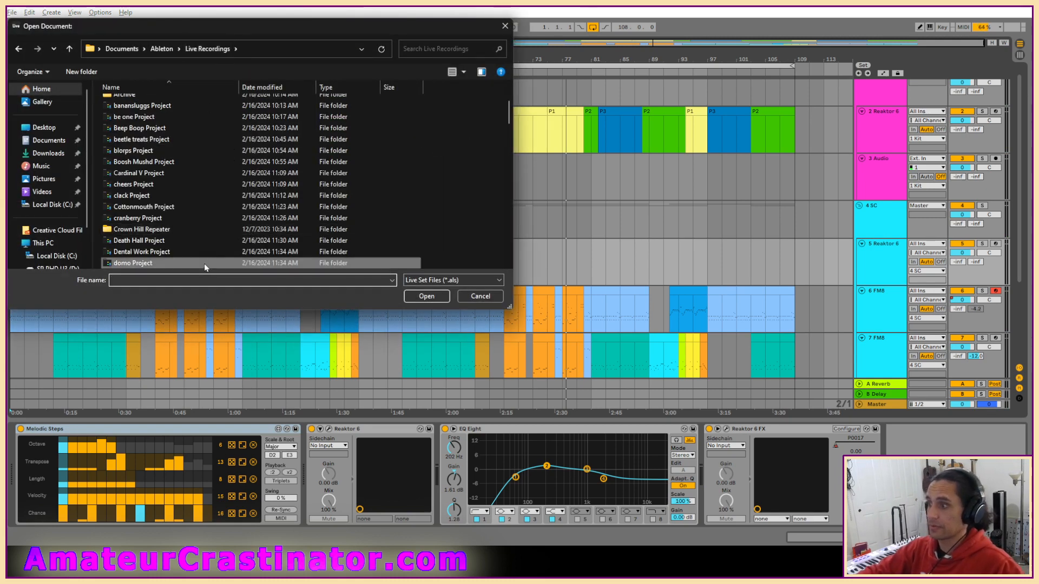
{"action": "scroll", "coordinate": [200, 162], "scroll_direction": "down", "scroll_amount": 5}
{"action": "double_click", "coordinate": [139, 175]}
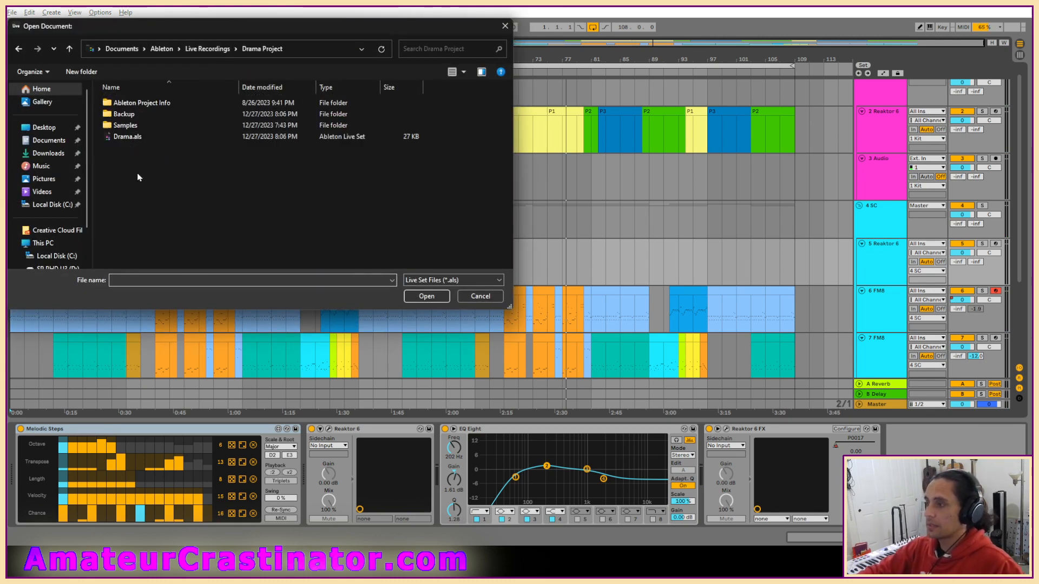
{"action": "double_click", "coordinate": [128, 139]}
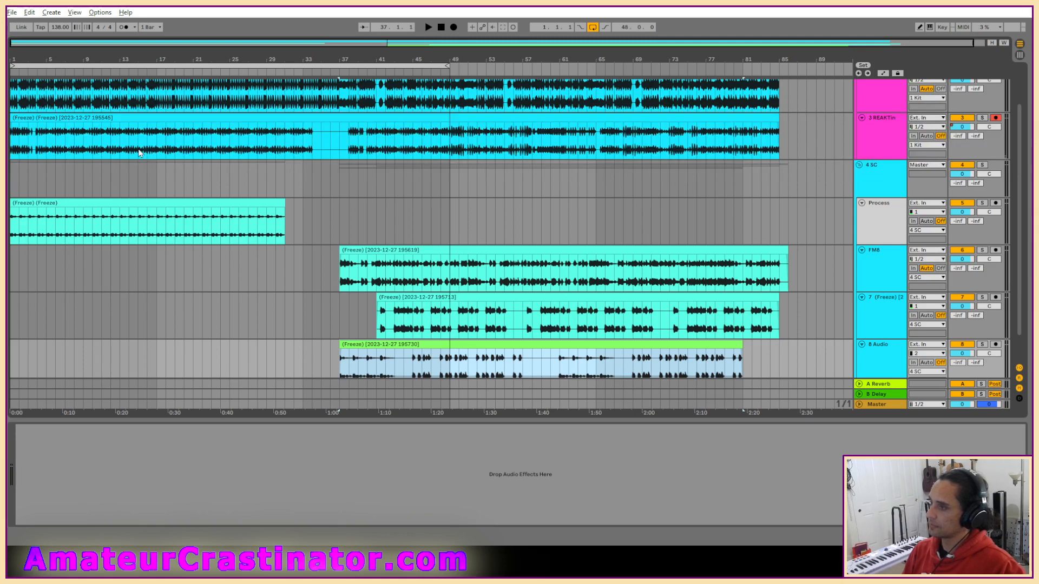
Play the Drama arrangement from the beginning and look over its frozen audio tracks.
{"action": "scroll", "coordinate": [328, 242], "scroll_direction": "up", "scroll_amount": 2}
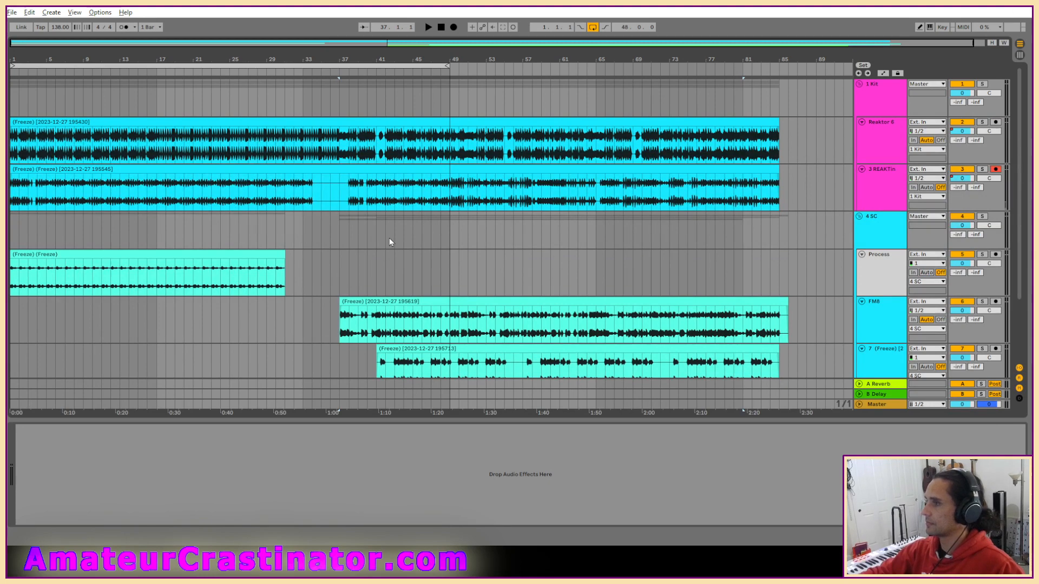
{"action": "scroll", "coordinate": [389, 237], "scroll_direction": "down", "scroll_amount": 2}
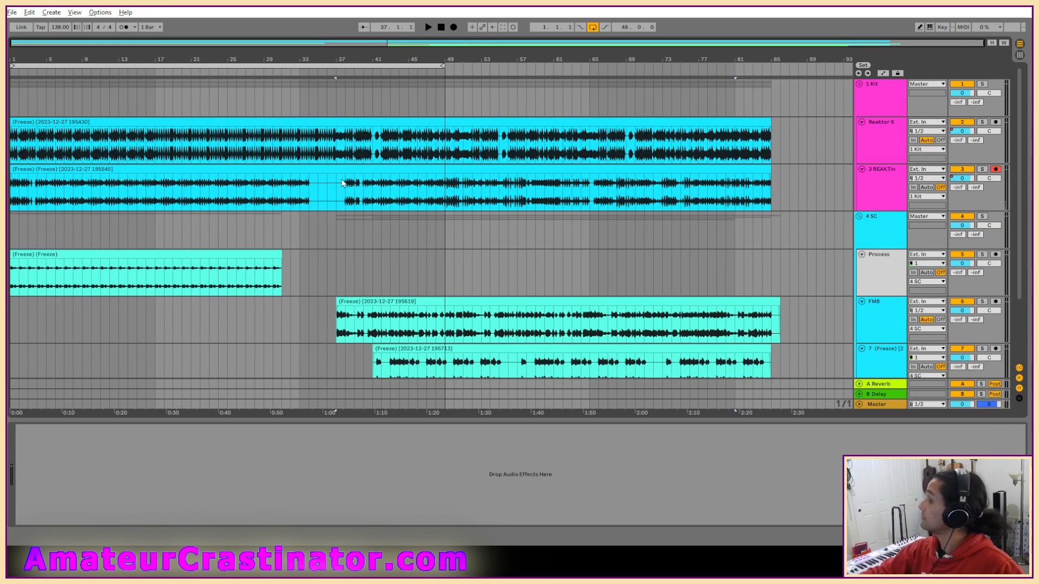
{"action": "scroll", "coordinate": [854, 203], "scroll_direction": "down", "scroll_amount": 2}
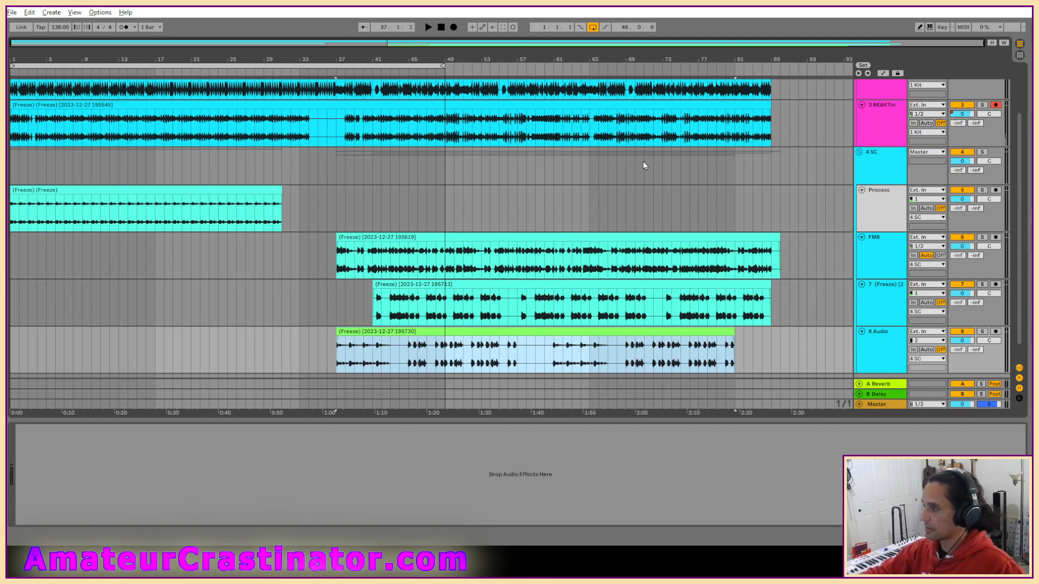
{"action": "left_click", "coordinate": [442, 28]}
{"action": "key", "text": "space"}
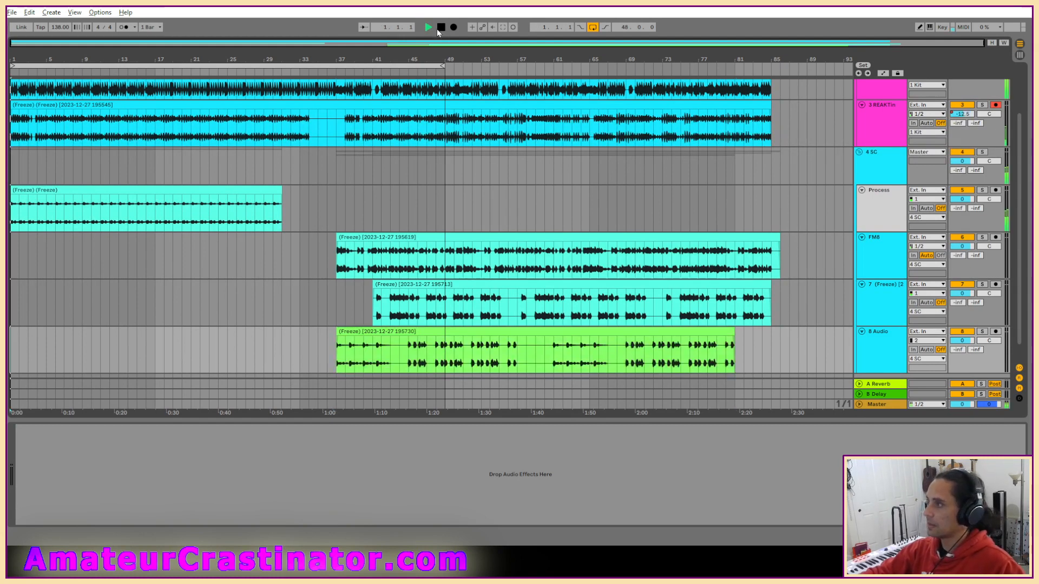
{"action": "scroll", "coordinate": [589, 192], "scroll_direction": "up", "scroll_amount": 1}
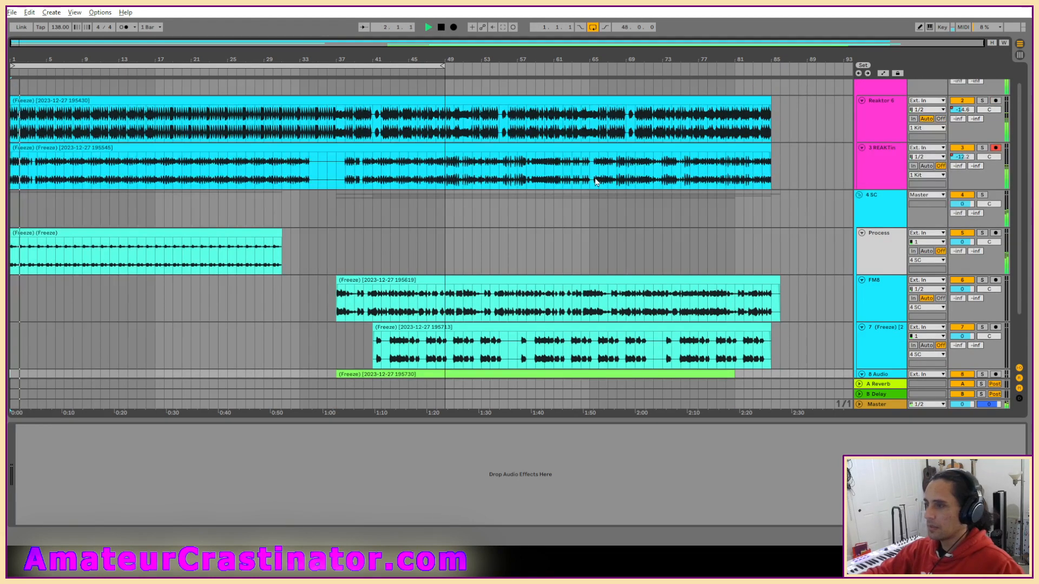
{"action": "scroll", "coordinate": [596, 181], "scroll_direction": "up", "scroll_amount": 1}
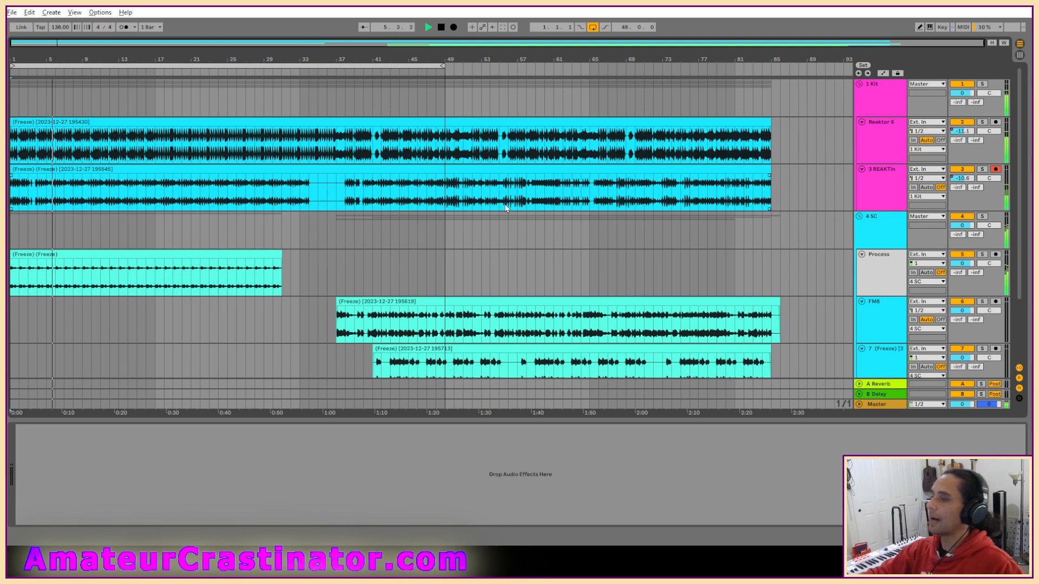
{"action": "scroll", "coordinate": [118, 211], "scroll_direction": "up", "scroll_amount": 4}
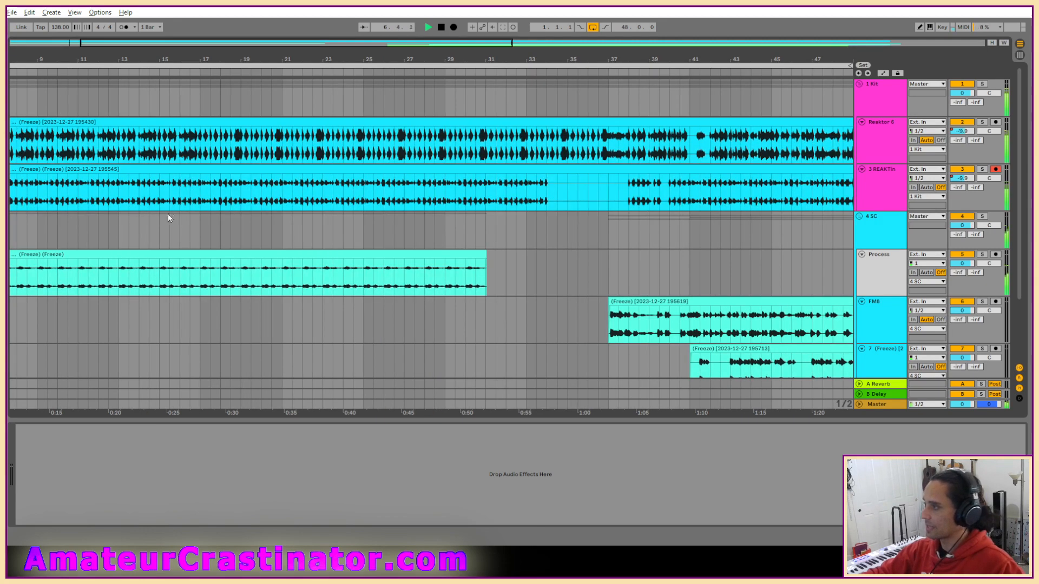
{"action": "scroll", "coordinate": [184, 211], "scroll_direction": "down", "scroll_amount": 5}
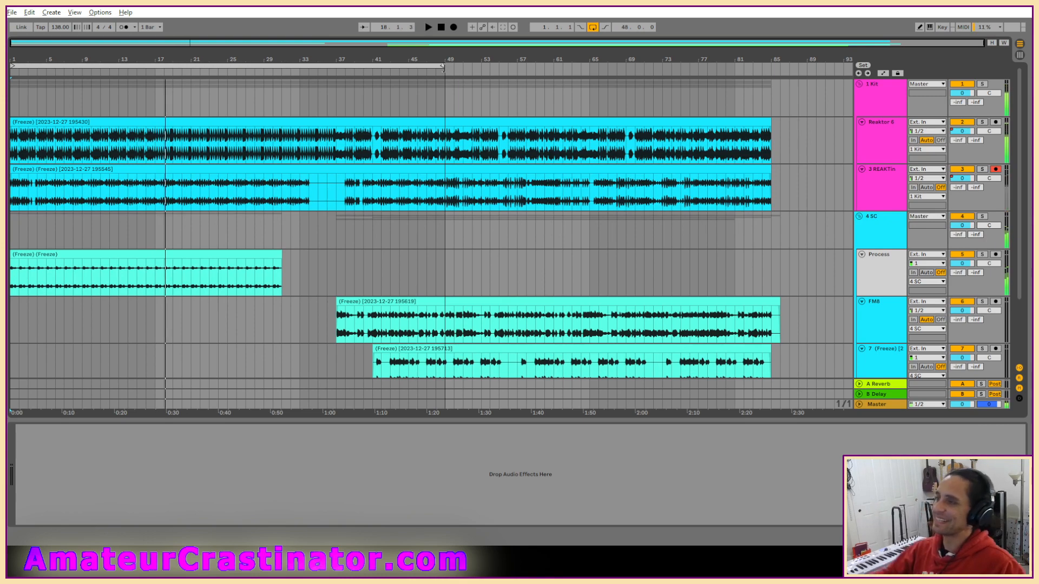
Browse the Live Recordings projects and open the Dream.als Live Set from the Dream Project folder.
{"action": "left_click", "coordinate": [11, 12]}
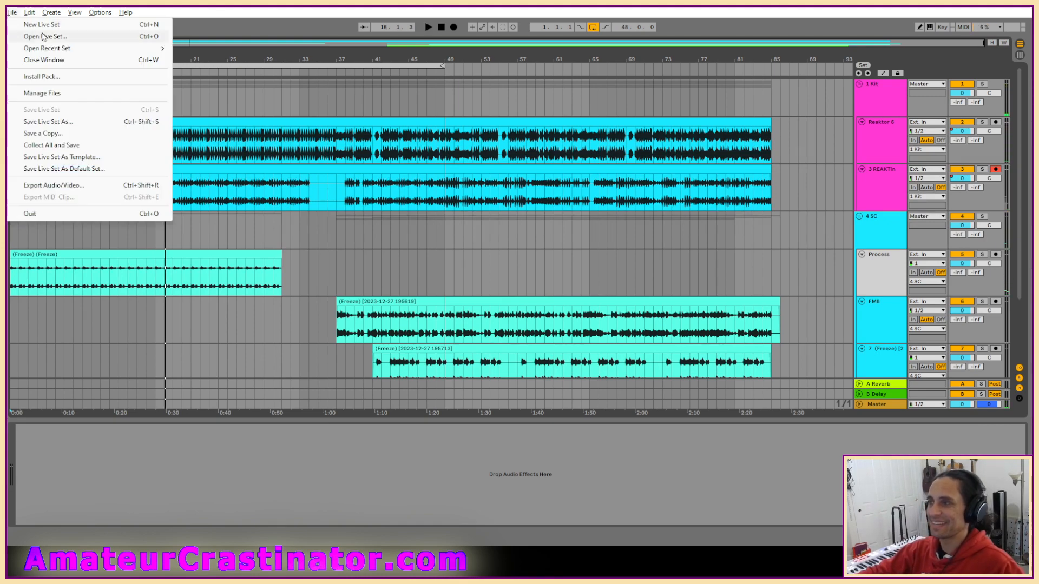
{"action": "left_click", "coordinate": [39, 36]}
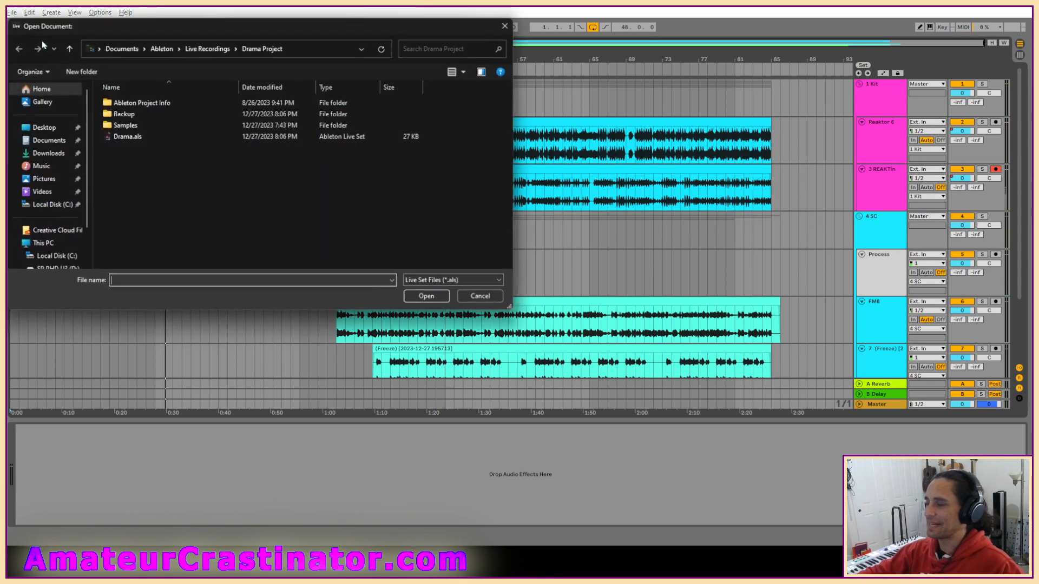
{"action": "left_click", "coordinate": [208, 50]}
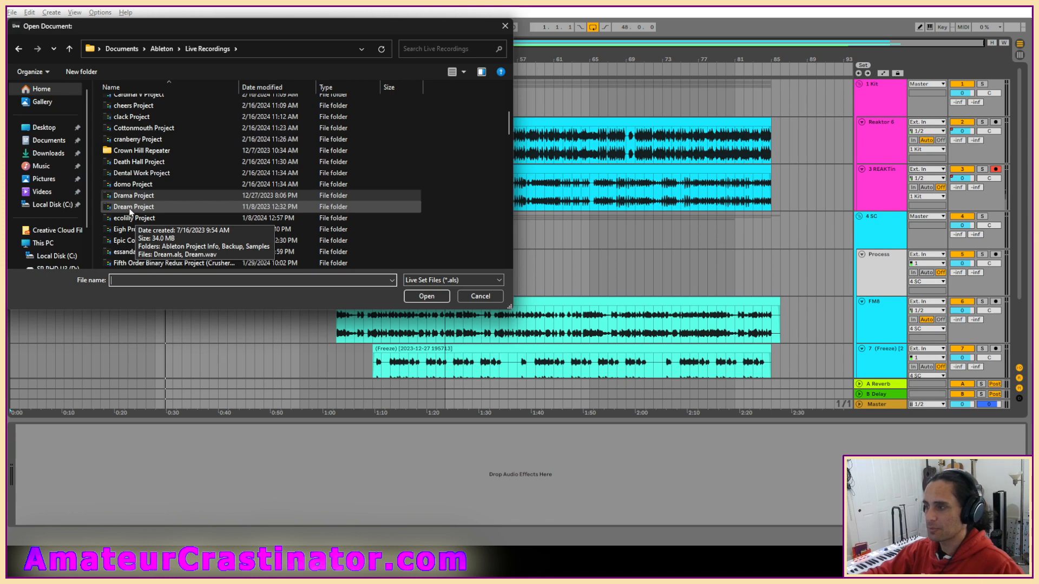
{"action": "double_click", "coordinate": [130, 207]}
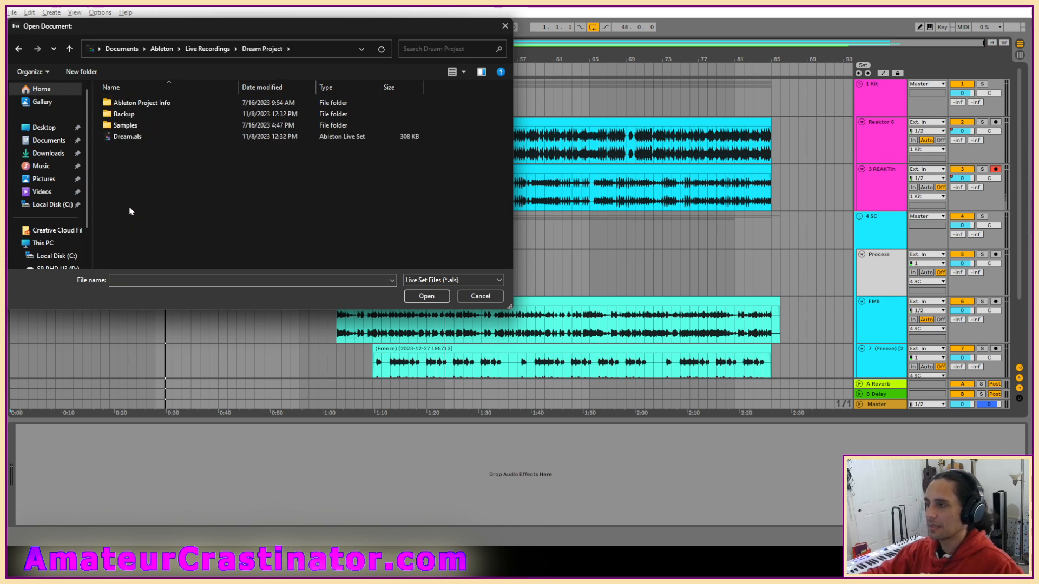
{"action": "key", "text": "alt+Left"}
{"action": "scroll", "coordinate": [185, 238], "scroll_direction": "down", "scroll_amount": 4}
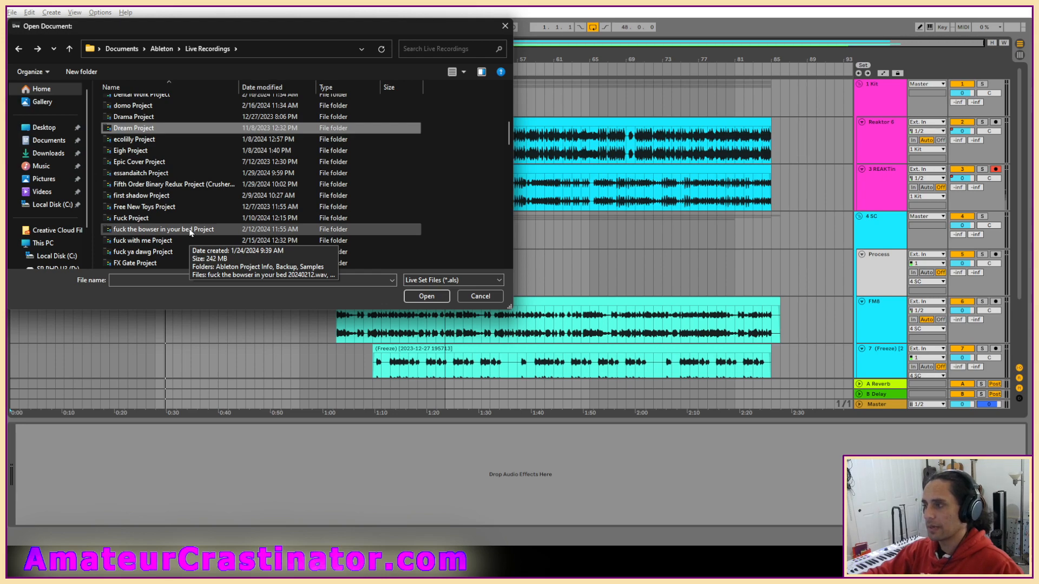
{"action": "double_click", "coordinate": [125, 128]}
{"action": "double_click", "coordinate": [120, 130]}
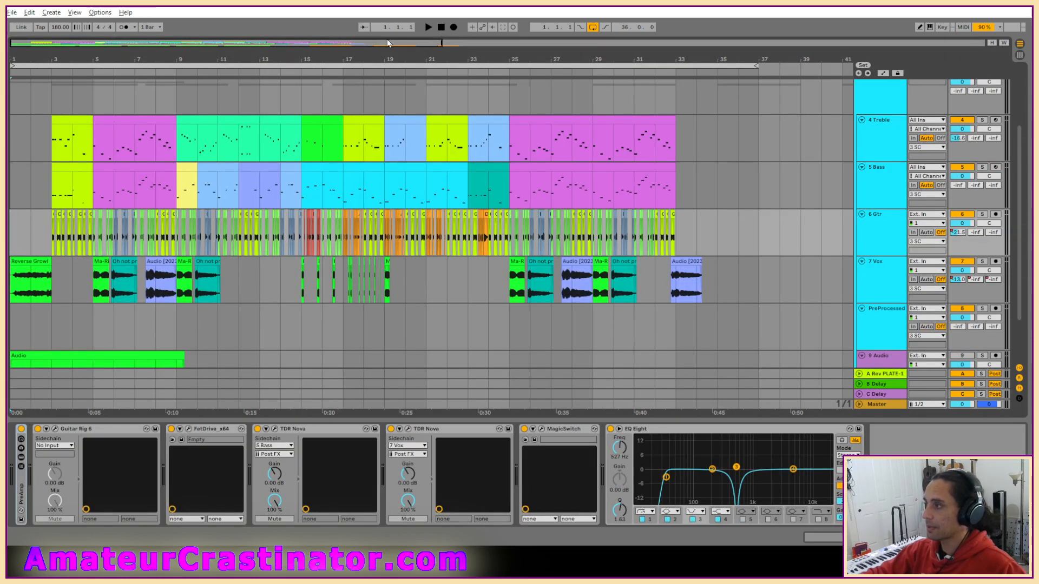
Play the Dream arrangement from the start with its whole timeline in view, and stop it after the last clips.
{"action": "key", "text": "space"}
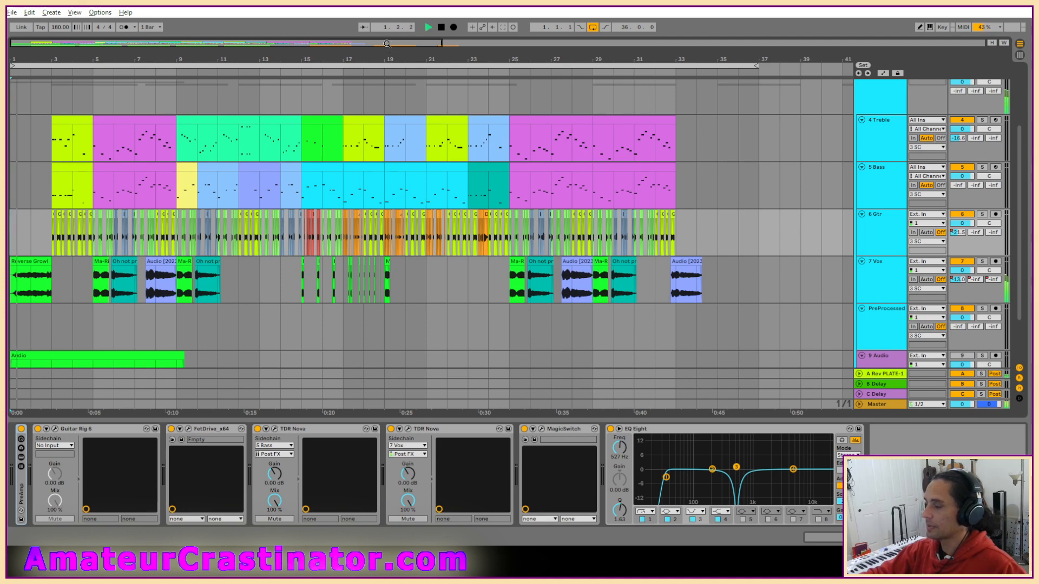
{"action": "left_click_drag", "start_coordinate": [441, 43], "coordinate": [984, 43]}
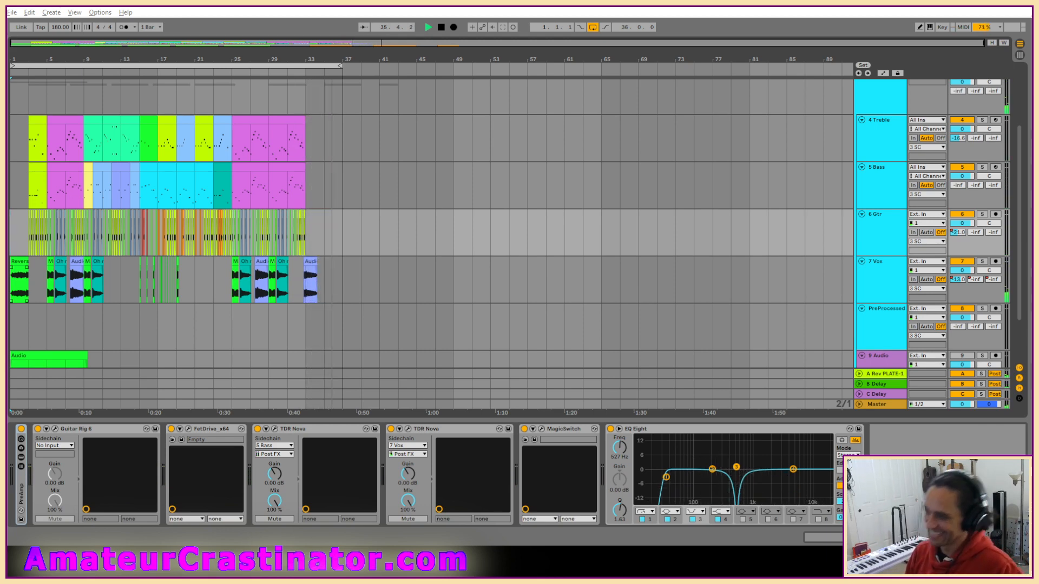
{"action": "key", "text": "space"}
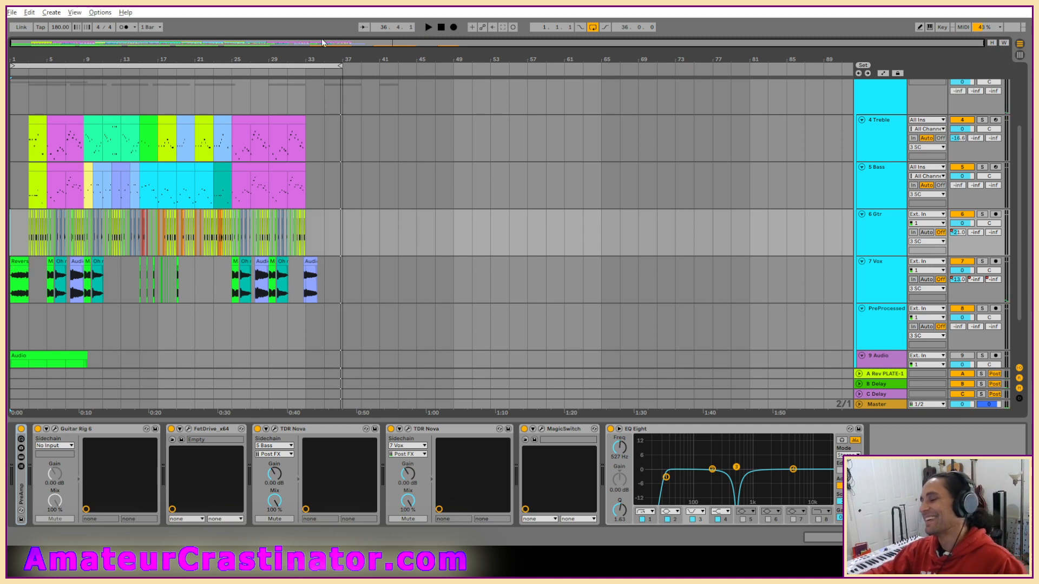
Open the ecolilly.als Live Set from the ecolilly Project folder in Live Recordings, saving the changes to Dream.
{"action": "left_click", "coordinate": [11, 12]}
{"action": "left_click", "coordinate": [33, 31]}
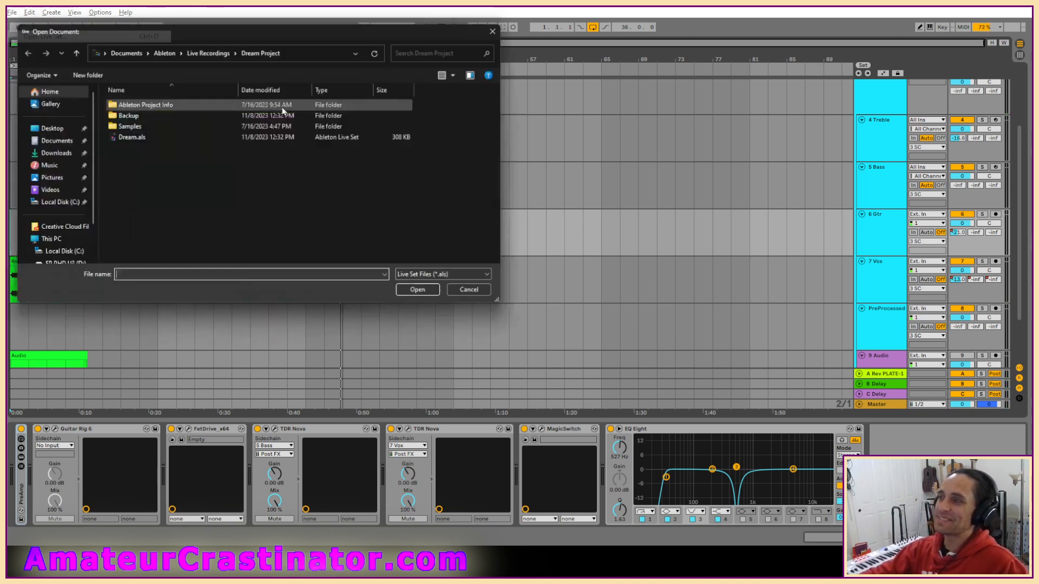
{"action": "left_click", "coordinate": [208, 48]}
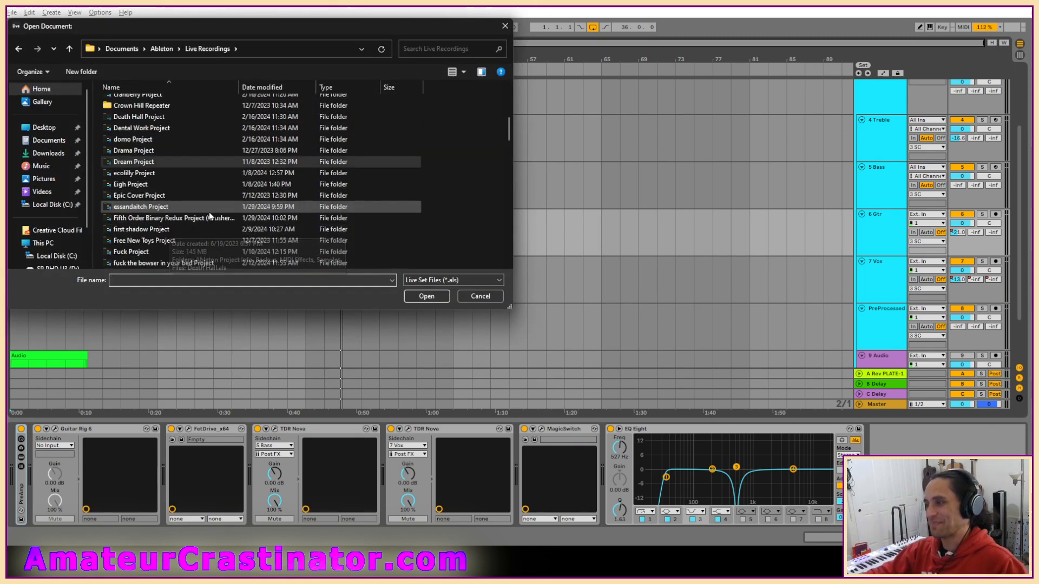
{"action": "double_click", "coordinate": [128, 175]}
{"action": "double_click", "coordinate": [124, 138]}
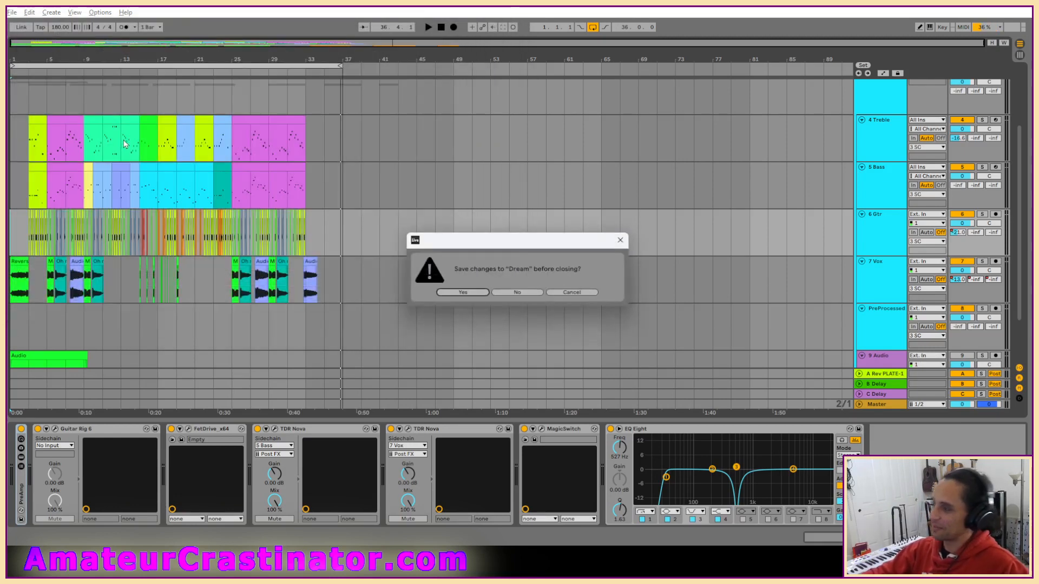
{"action": "left_click", "coordinate": [463, 292]}
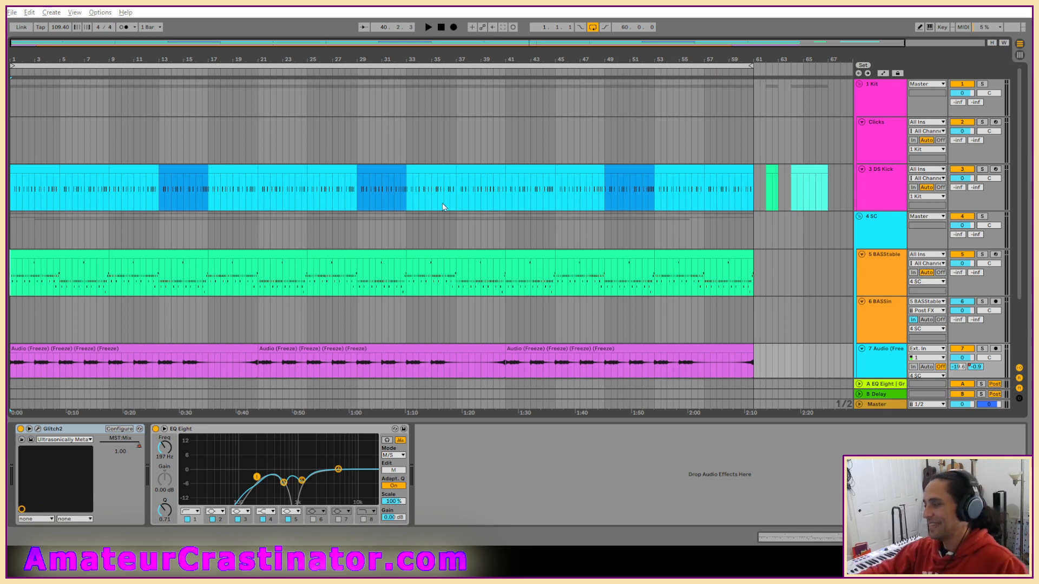
Restore the DS Kick track's full height and select the track to show its devices.
{"action": "scroll", "coordinate": [424, 209], "scroll_direction": "down", "scroll_amount": 2}
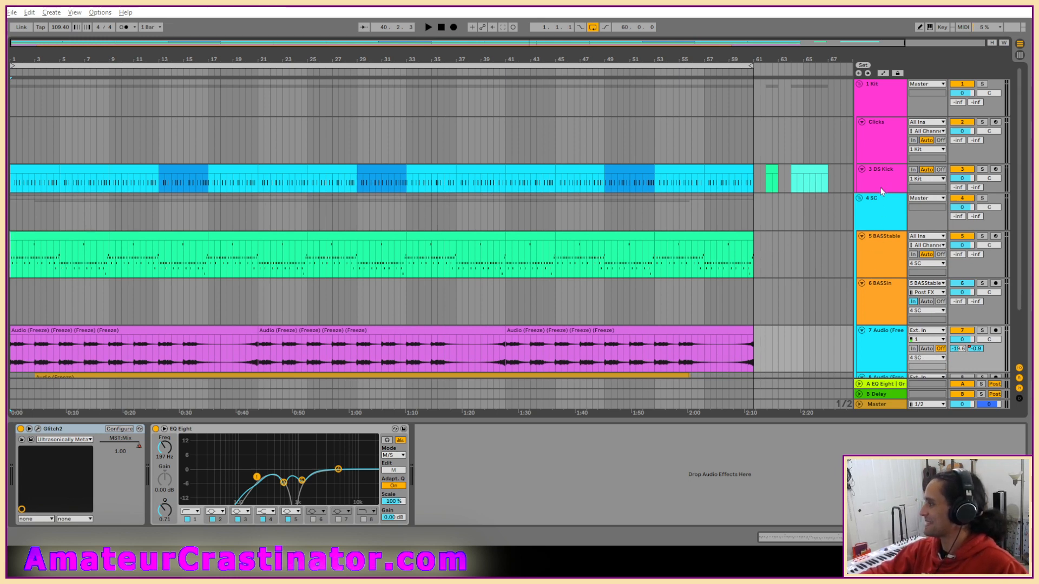
{"action": "left_click_drag", "start_coordinate": [882, 191], "coordinate": [881, 211]}
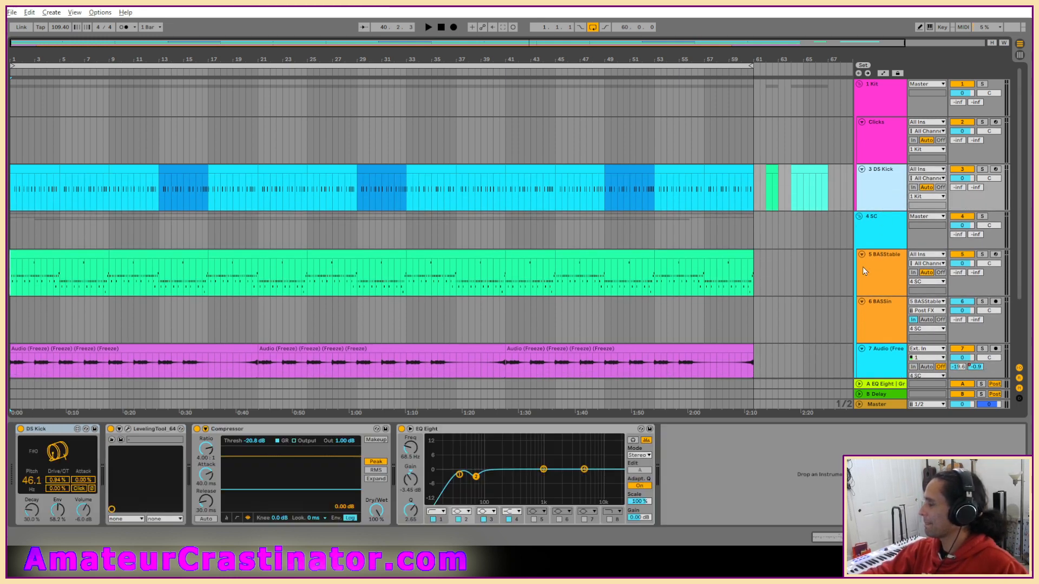
{"action": "scroll", "coordinate": [863, 267], "scroll_direction": "down", "scroll_amount": 3}
{"action": "scroll", "coordinate": [868, 255], "scroll_direction": "up", "scroll_amount": 2}
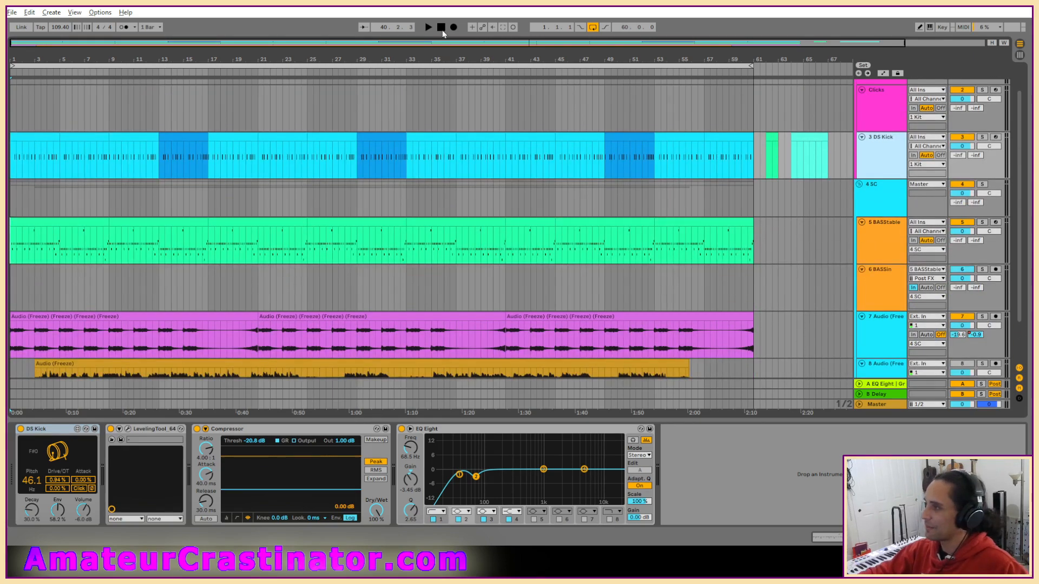
Play the ecolilly arrangement from the start, stop it back at bar 1, and look over its tracks.
{"action": "left_click", "coordinate": [441, 27]}
{"action": "key", "text": "space"}
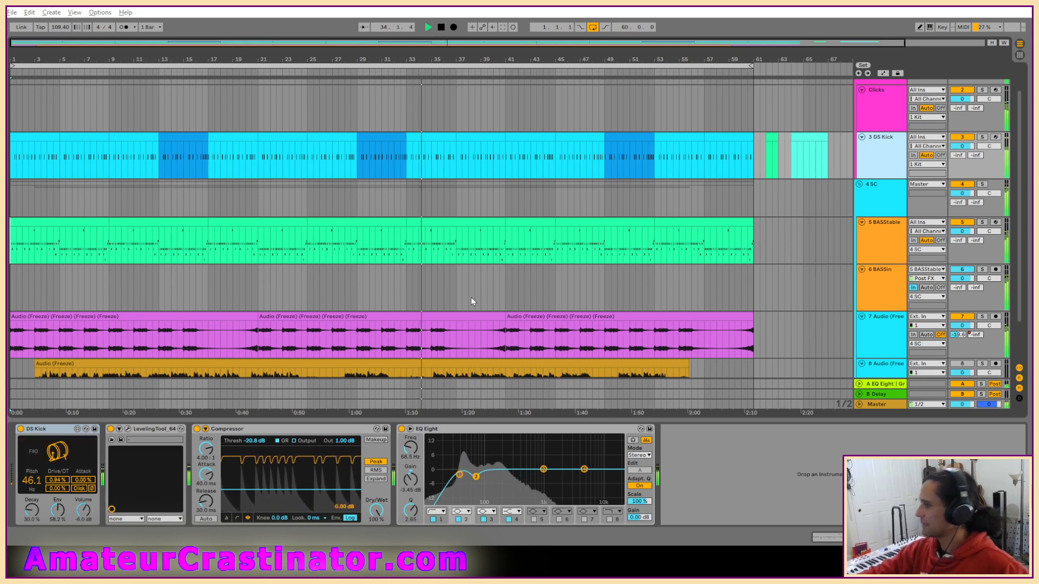
{"action": "left_click", "coordinate": [441, 27]}
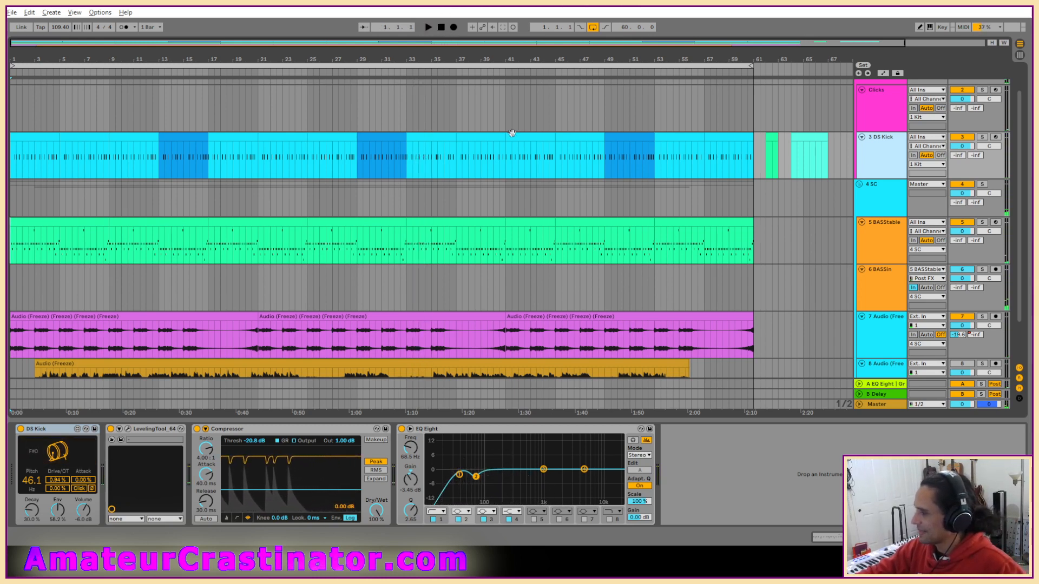
{"action": "scroll", "coordinate": [406, 288], "scroll_direction": "down", "scroll_amount": 2}
{"action": "scroll", "coordinate": [385, 300], "scroll_direction": "up", "scroll_amount": 1}
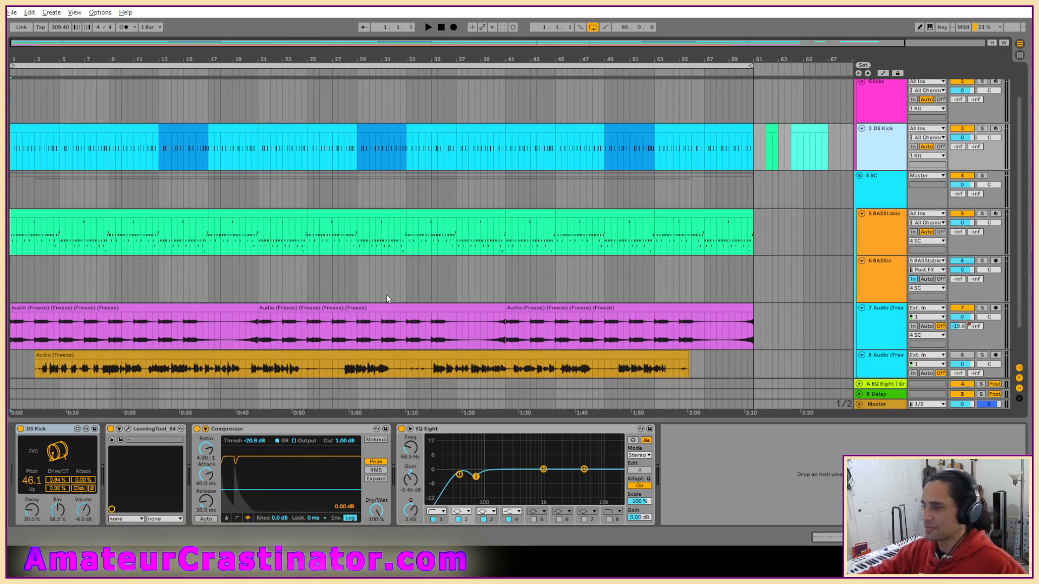
{"action": "scroll", "coordinate": [388, 295], "scroll_direction": "down", "scroll_amount": 1}
{"action": "scroll", "coordinate": [387, 287], "scroll_direction": "up", "scroll_amount": 2}
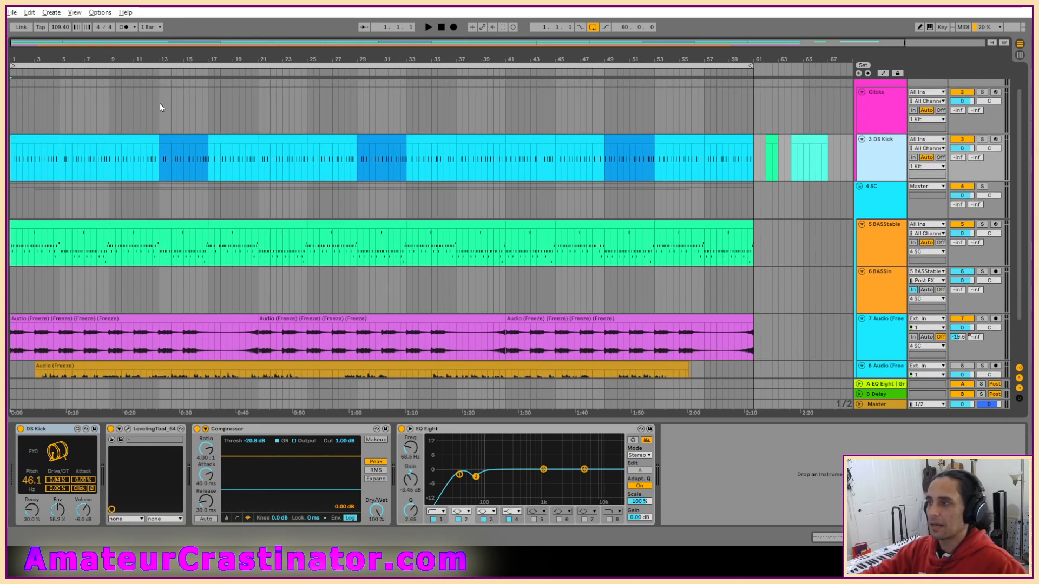